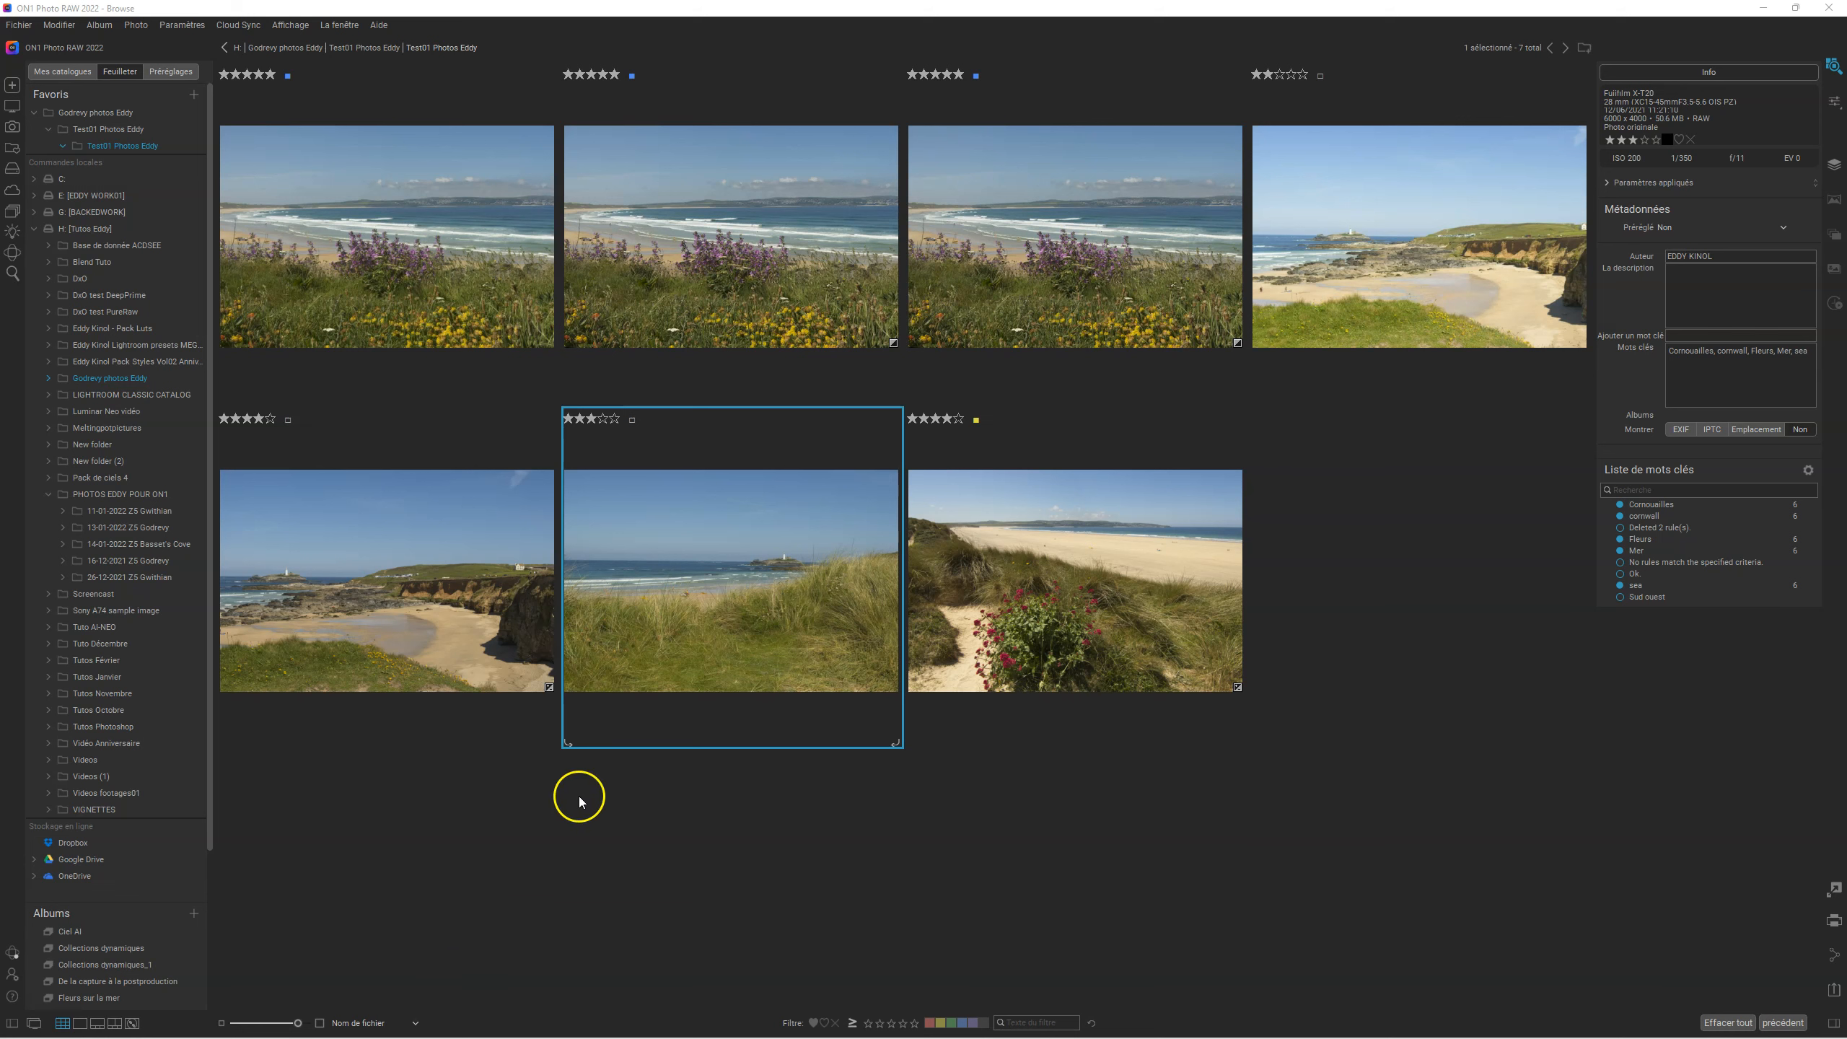
Open the thumbnail view options from the selected grassy dune photo, then reposition and enlarge the dialog.
left_click(711, 584)
right_click(711, 584)
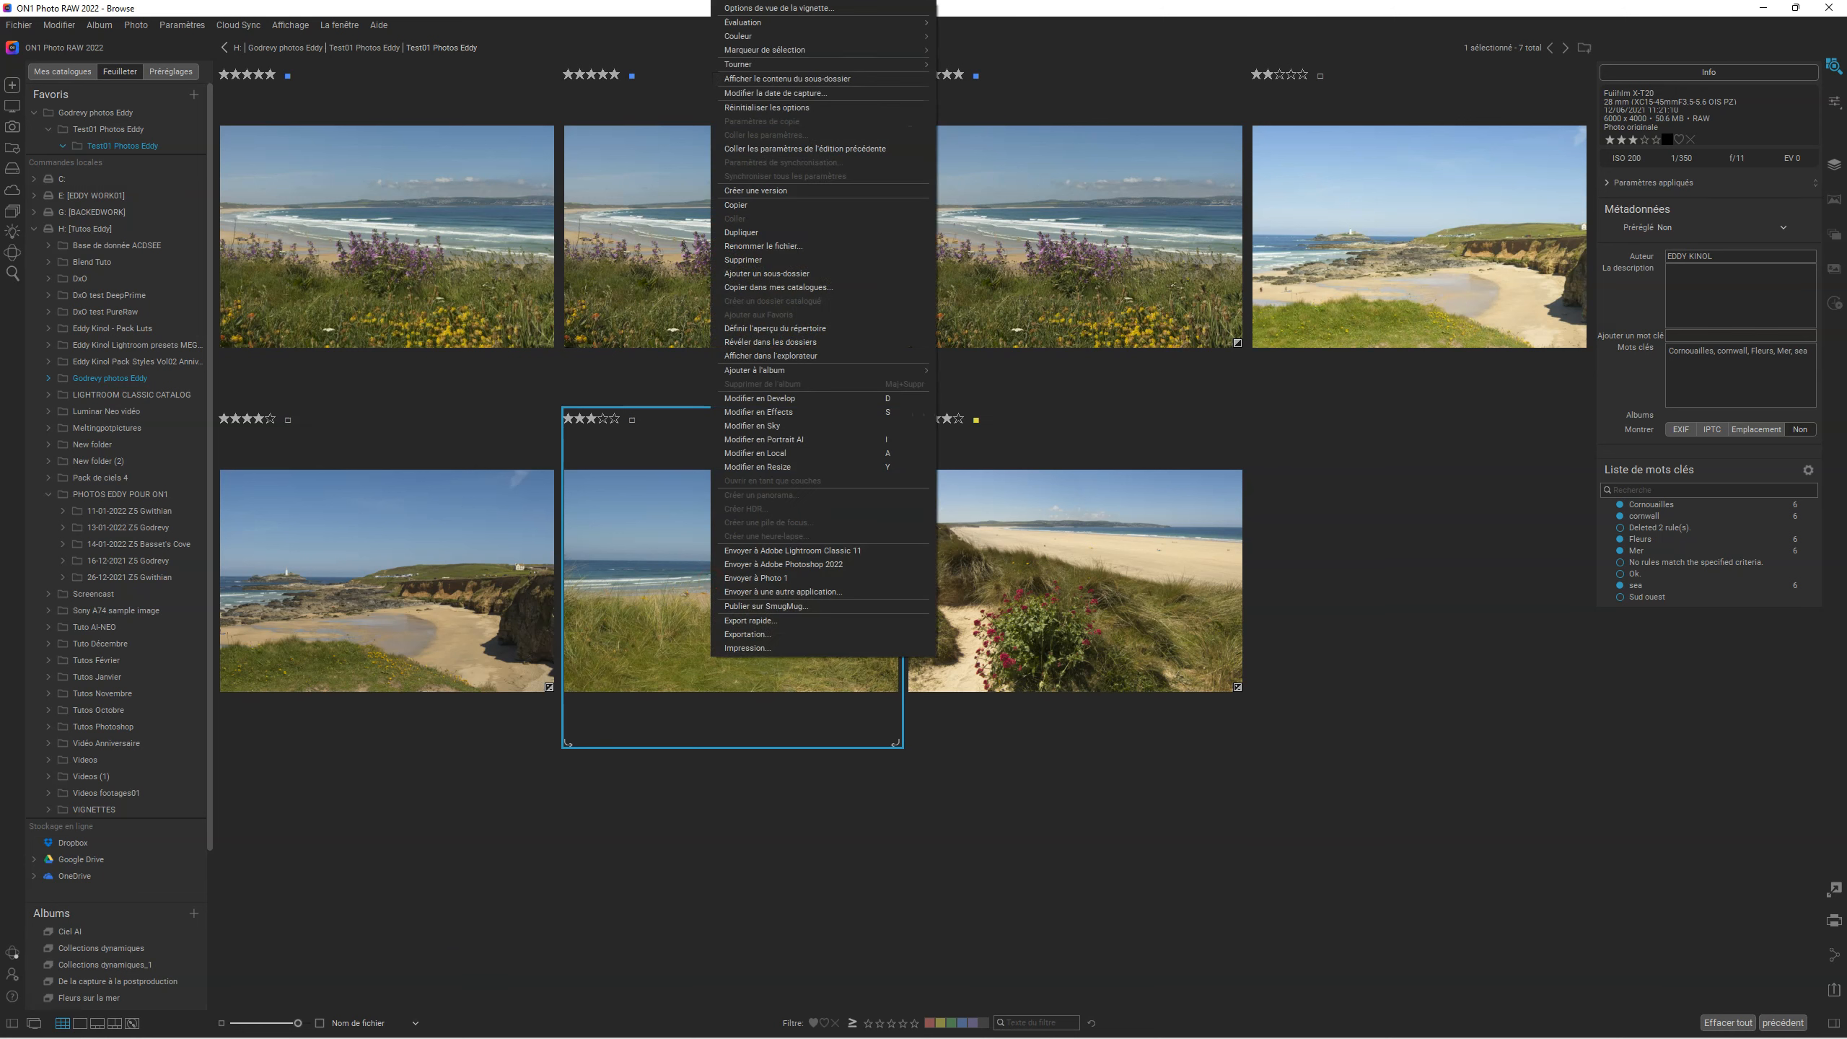
left_click(830, 10)
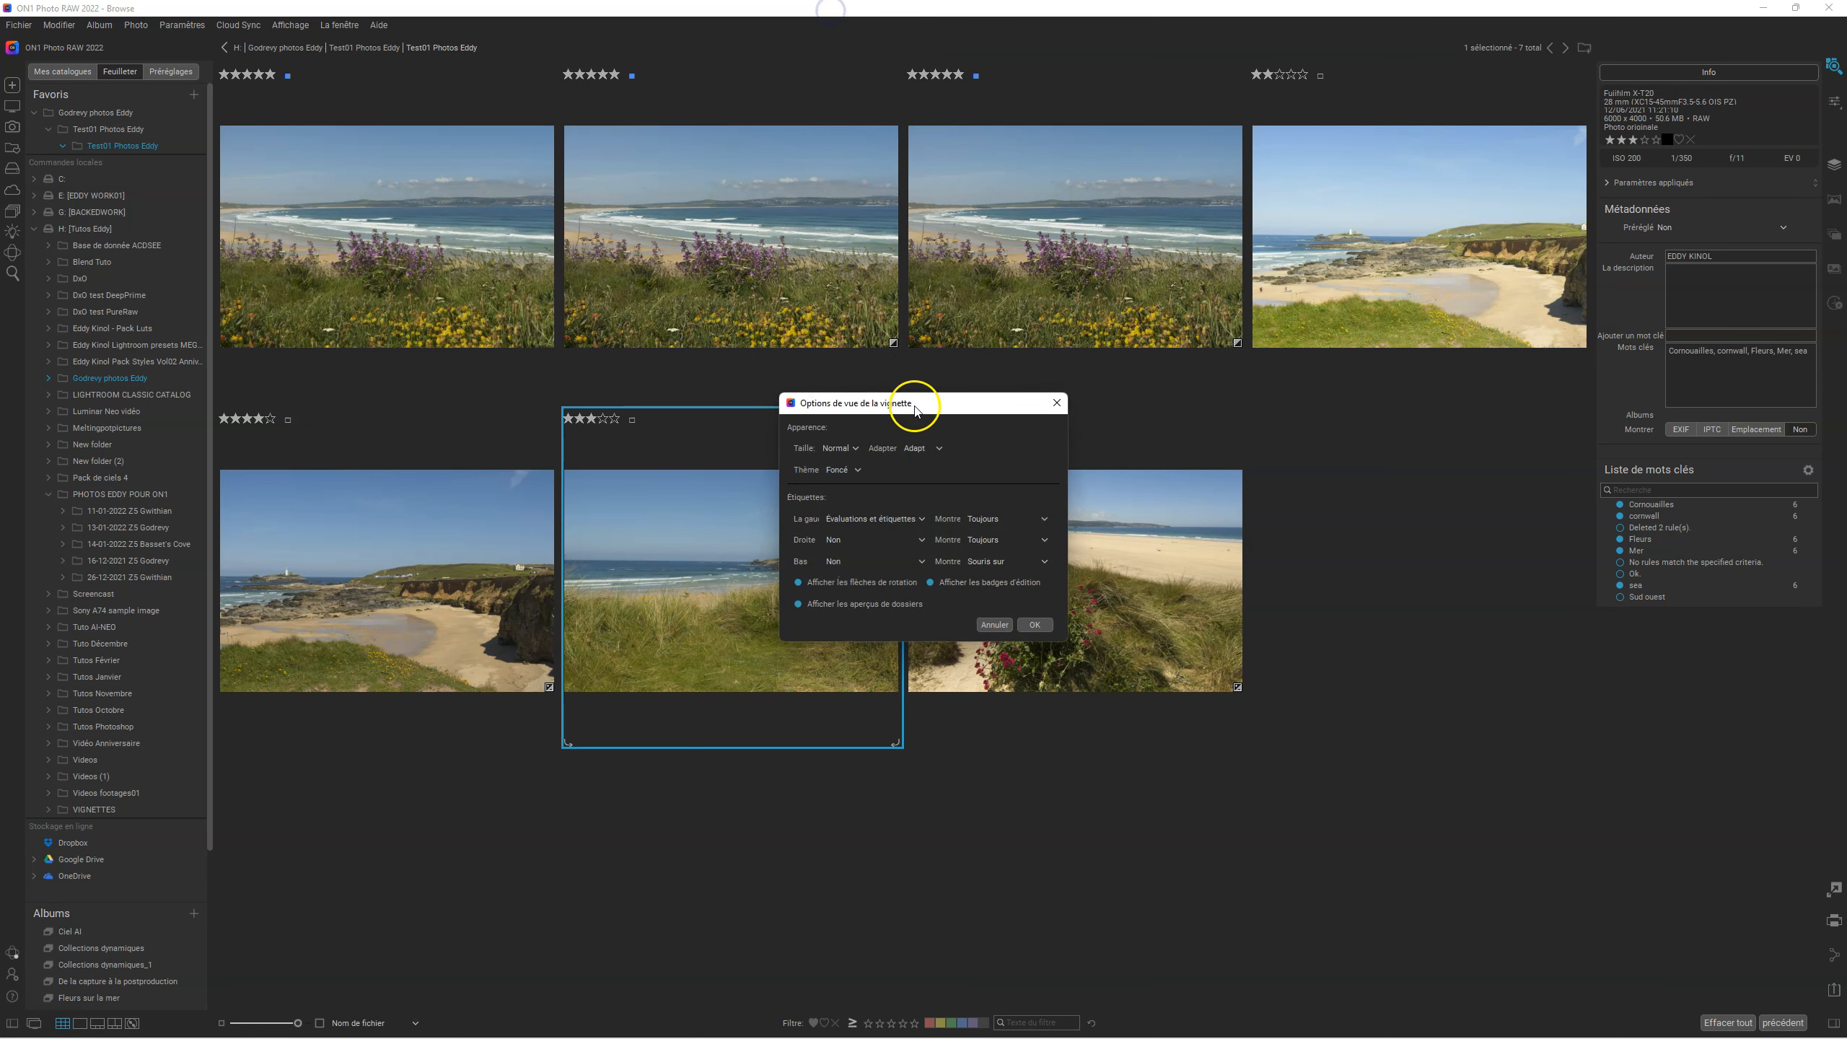
left_click_drag(937, 407, 928, 335)
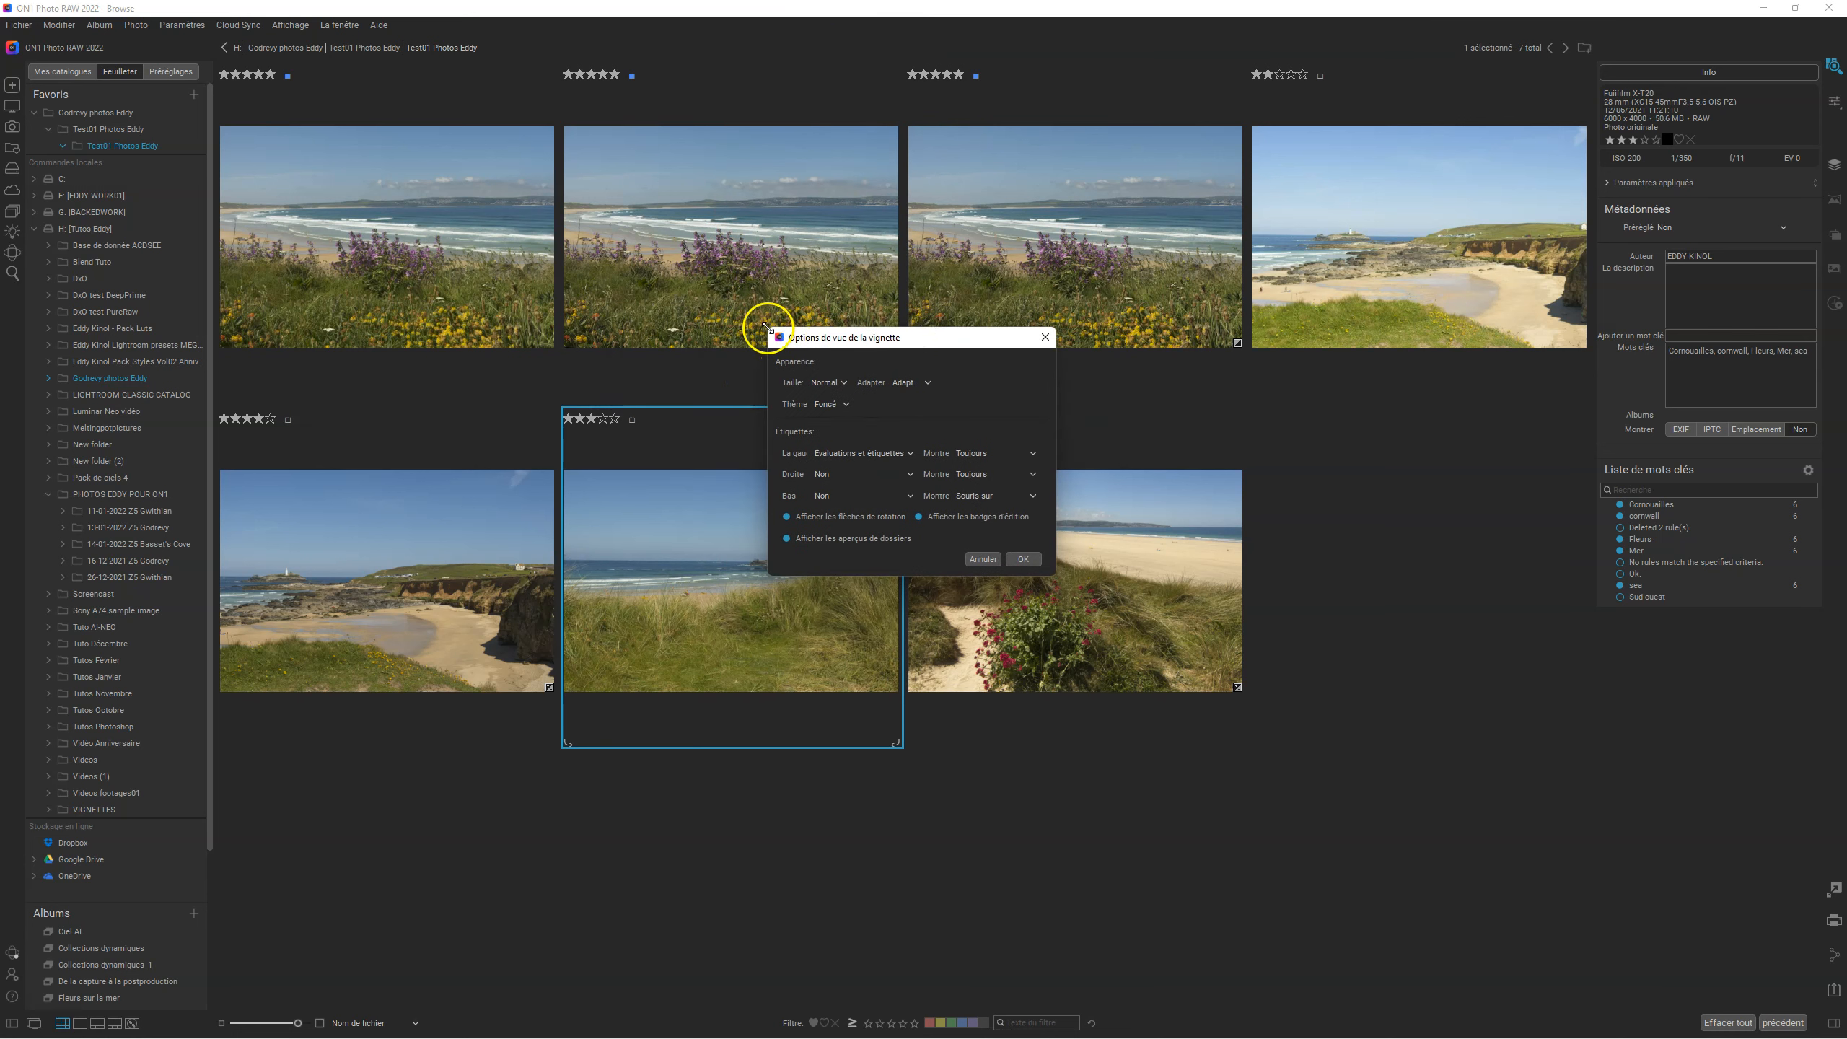
left_click_drag(765, 325, 502, 193)
left_click_drag(844, 206, 1237, 357)
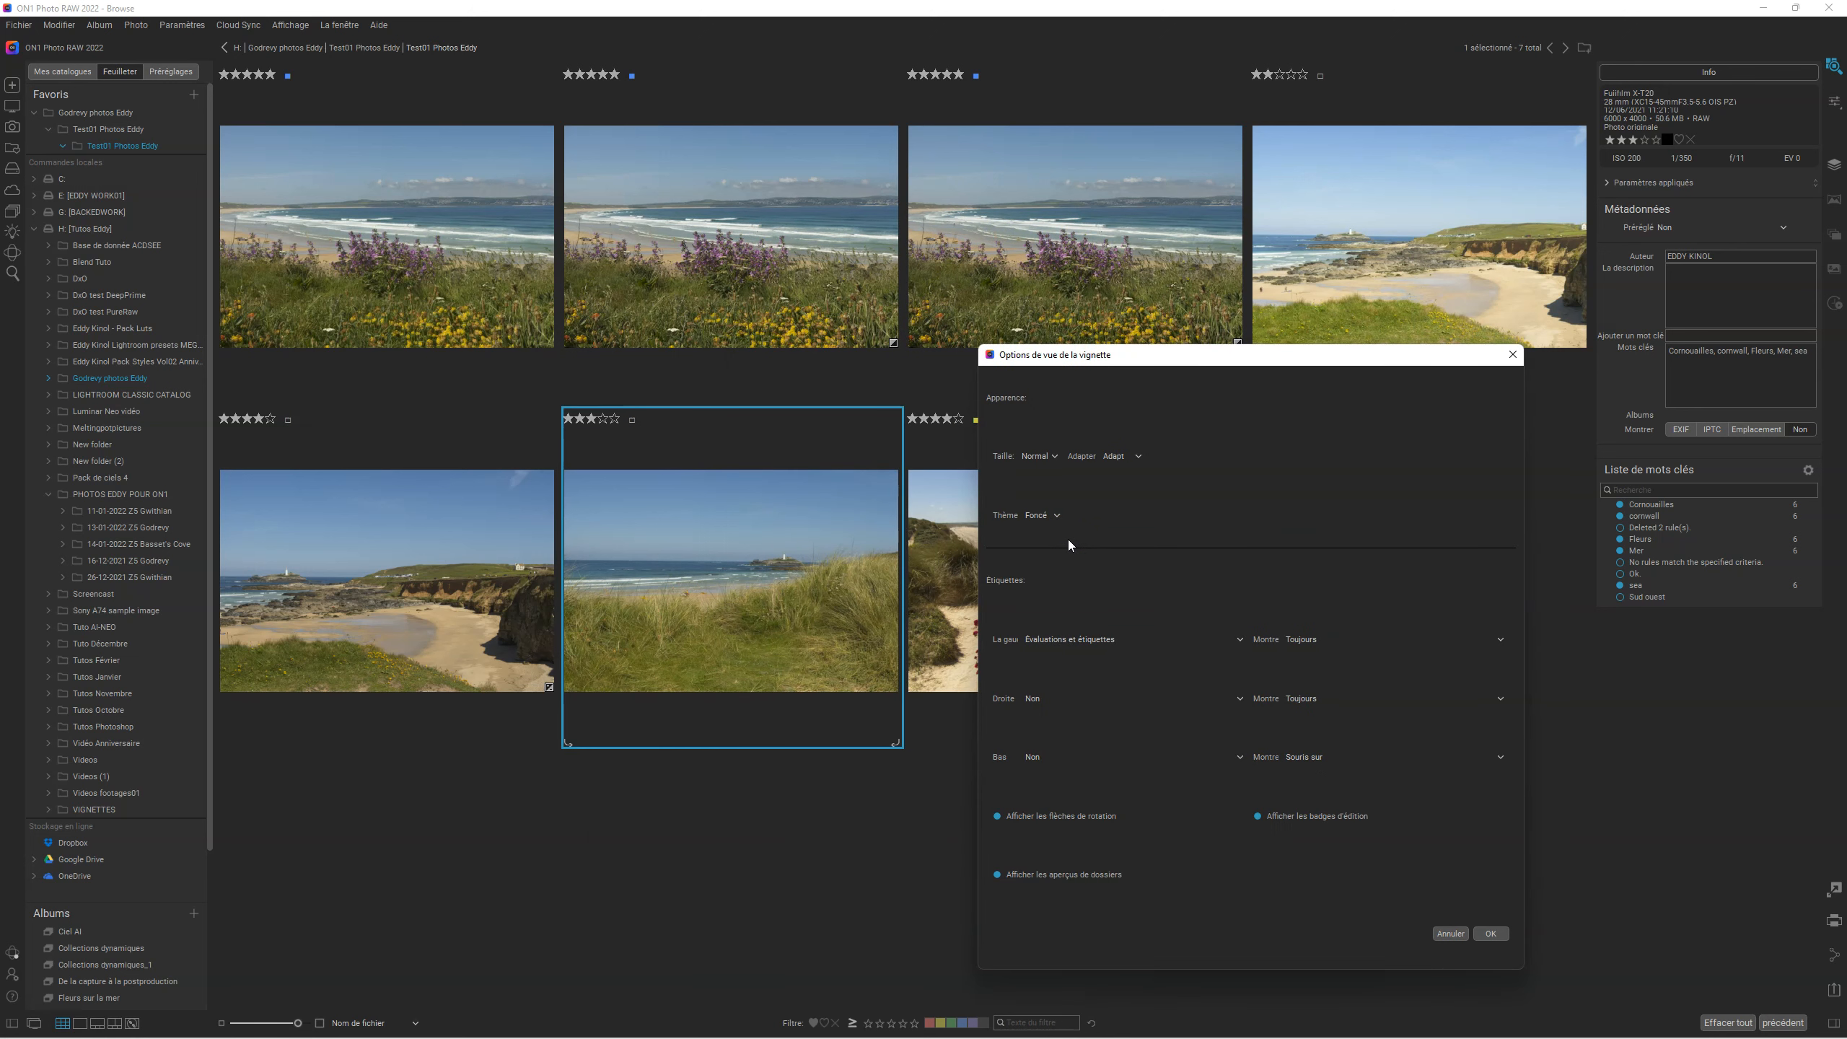
Try the Petit thumbnail size and restore it to Normal.
left_click(1054, 457)
left_click(1039, 468)
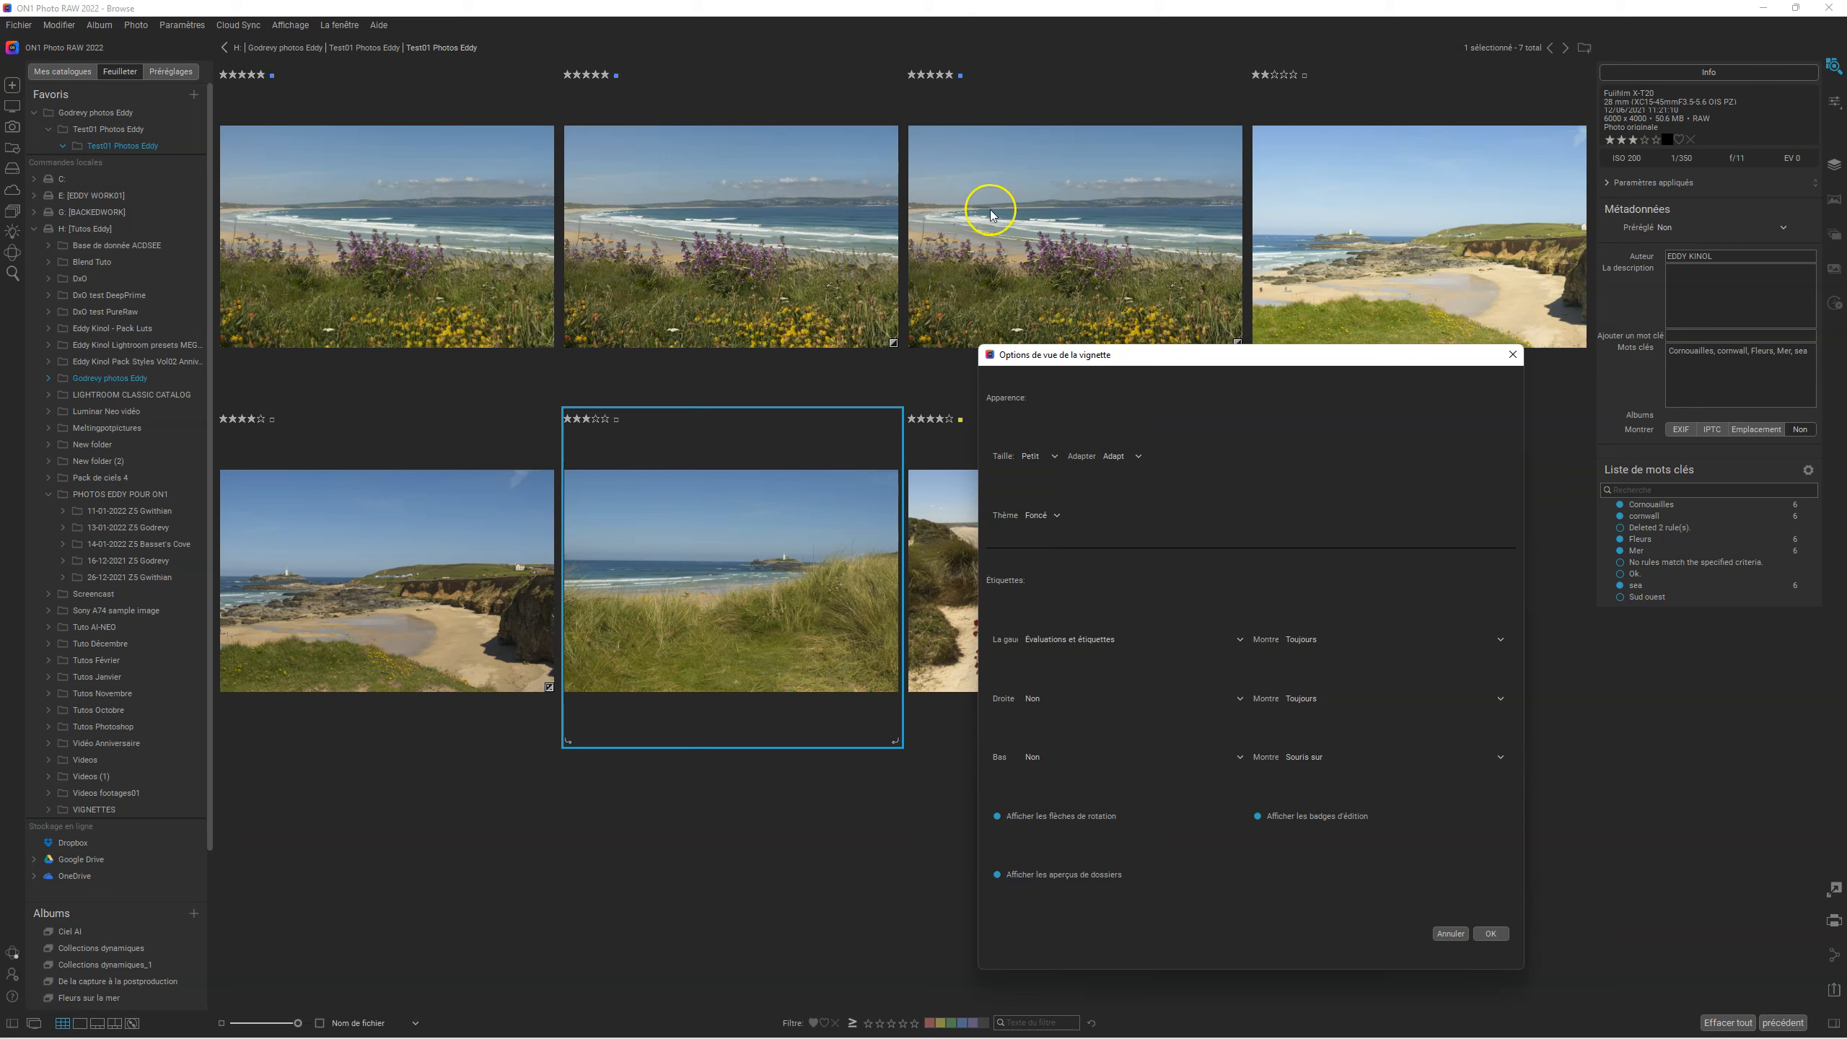
left_click(1045, 459)
left_click(1035, 480)
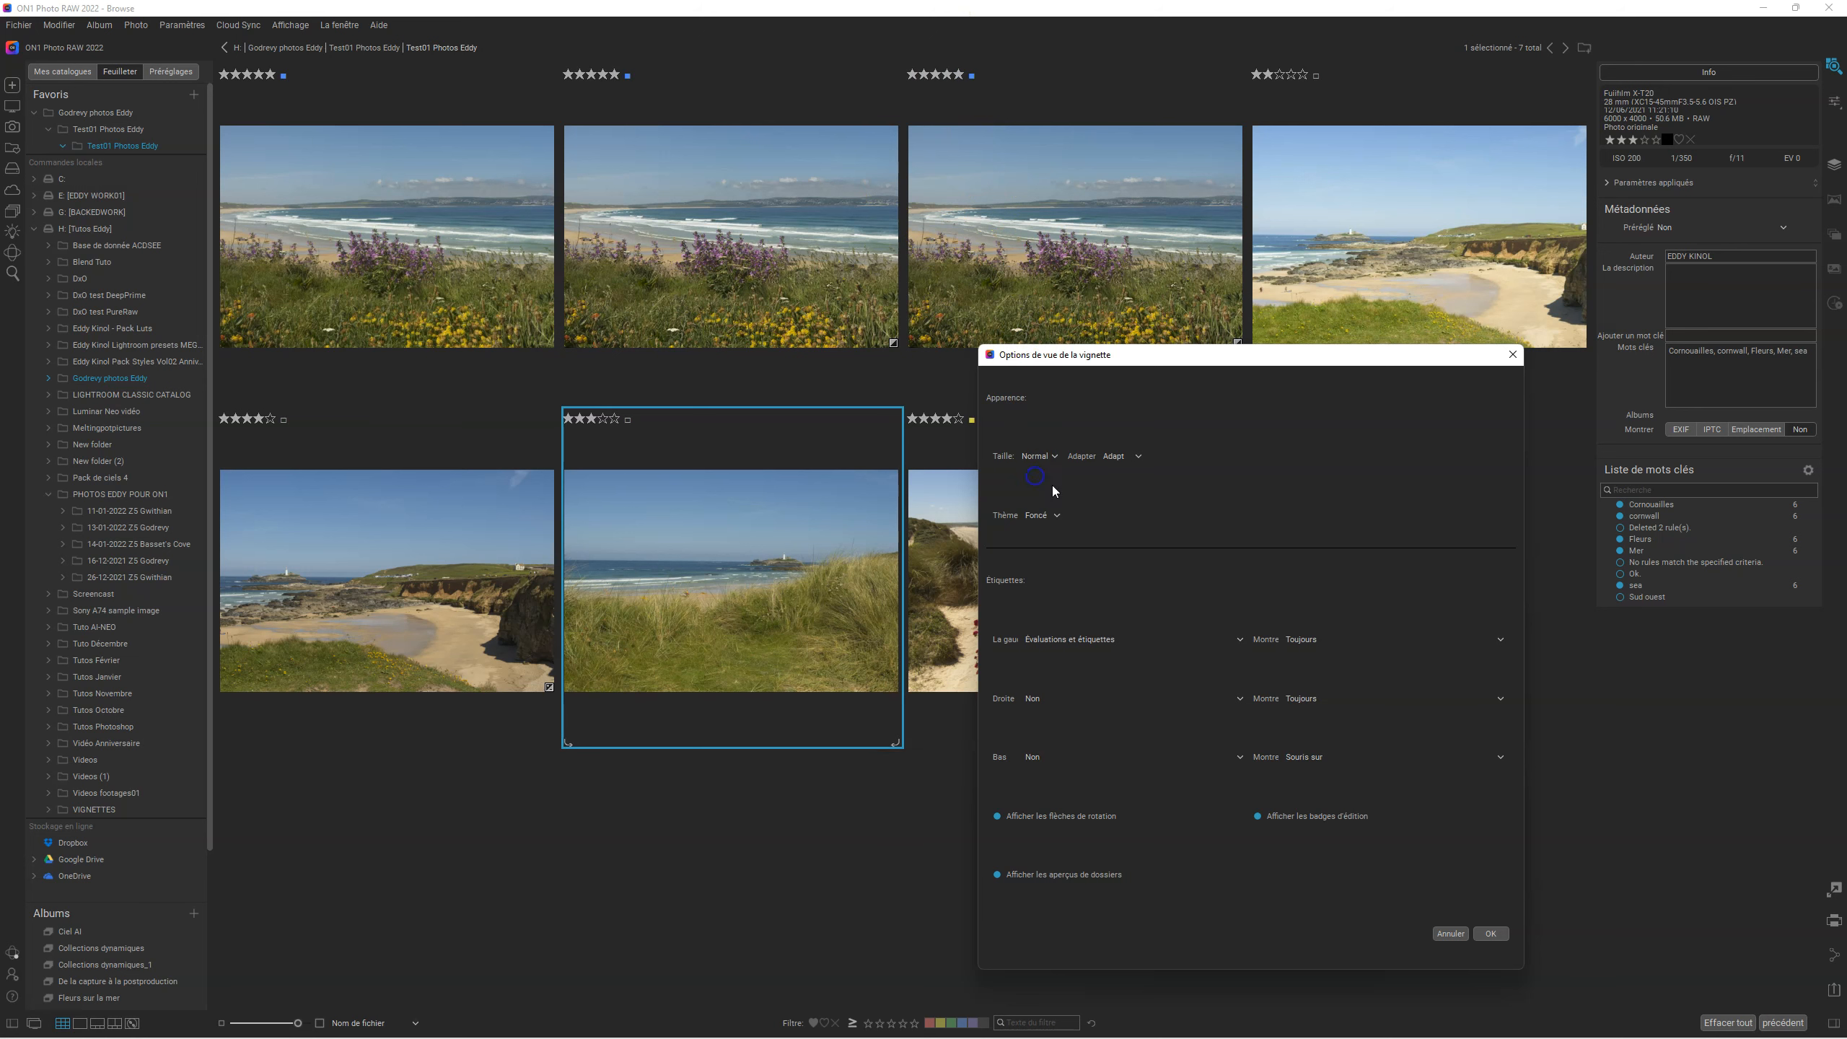
Compare the Remplir and Adapt fit modes for the thumbnails, ending on Remplir.
left_click(1139, 457)
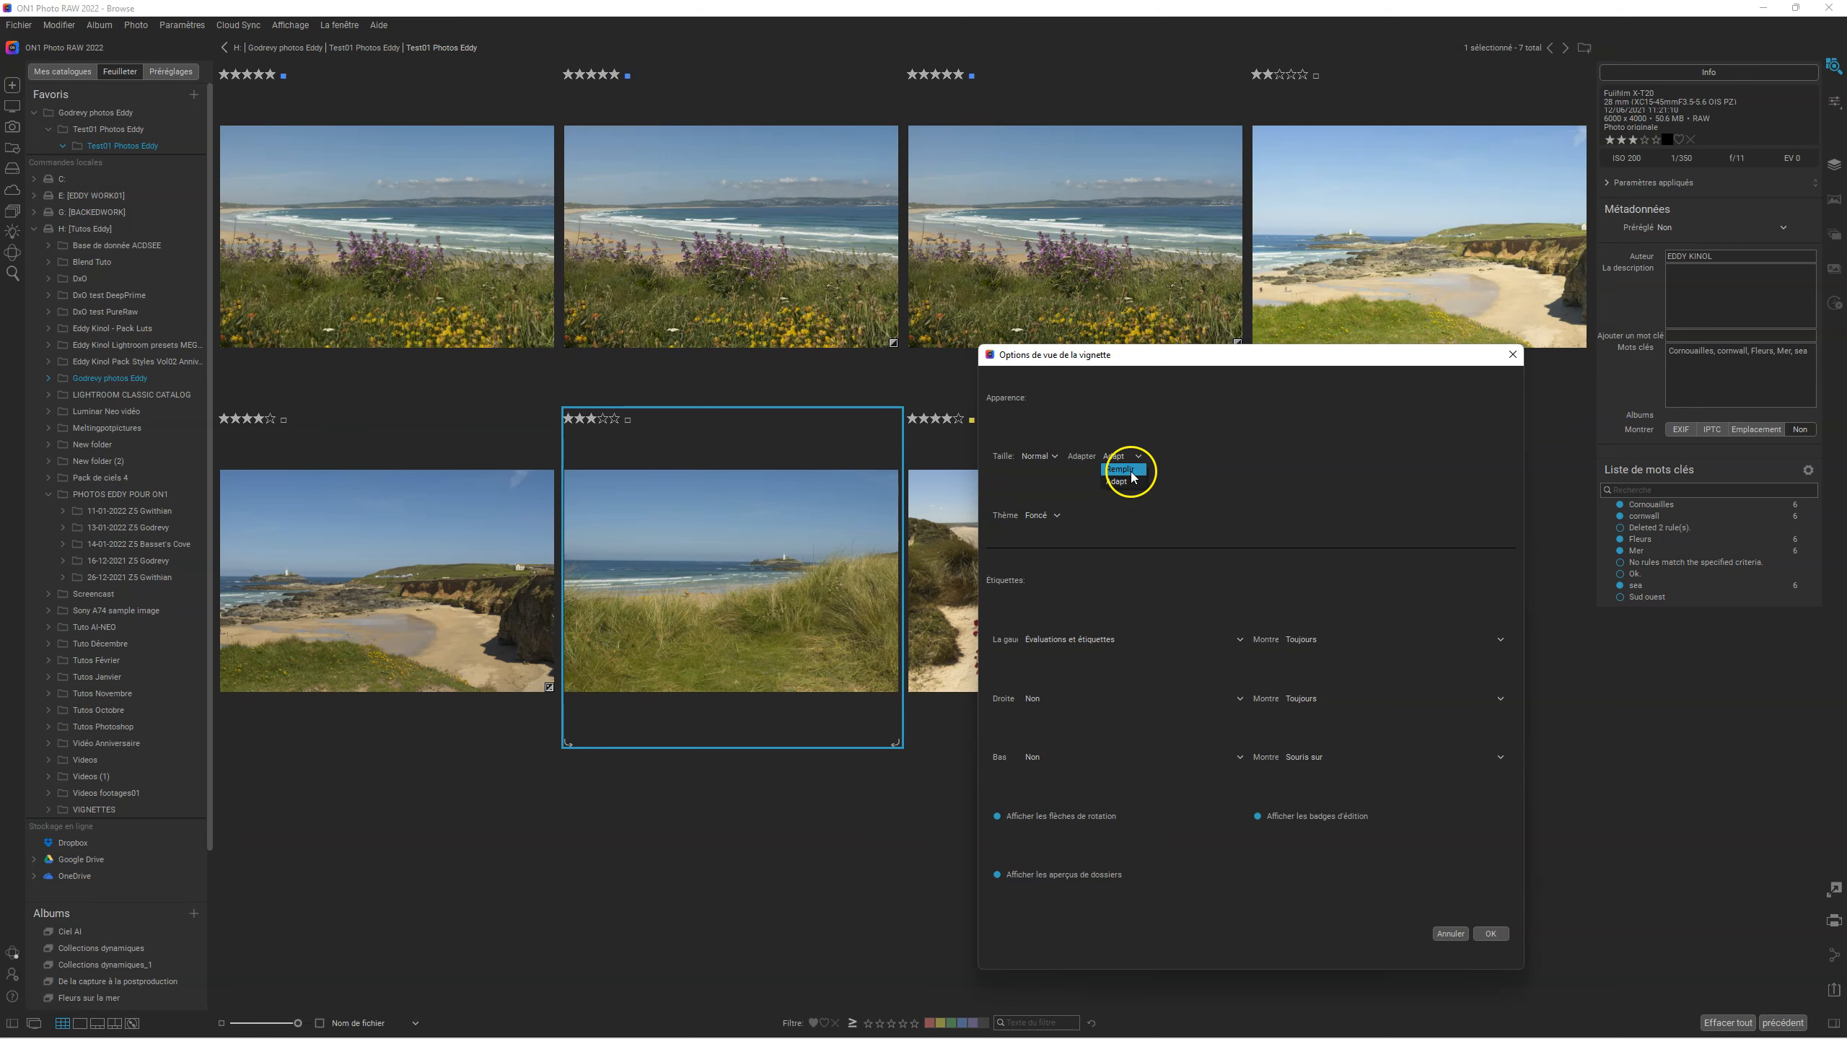
left_click(1132, 473)
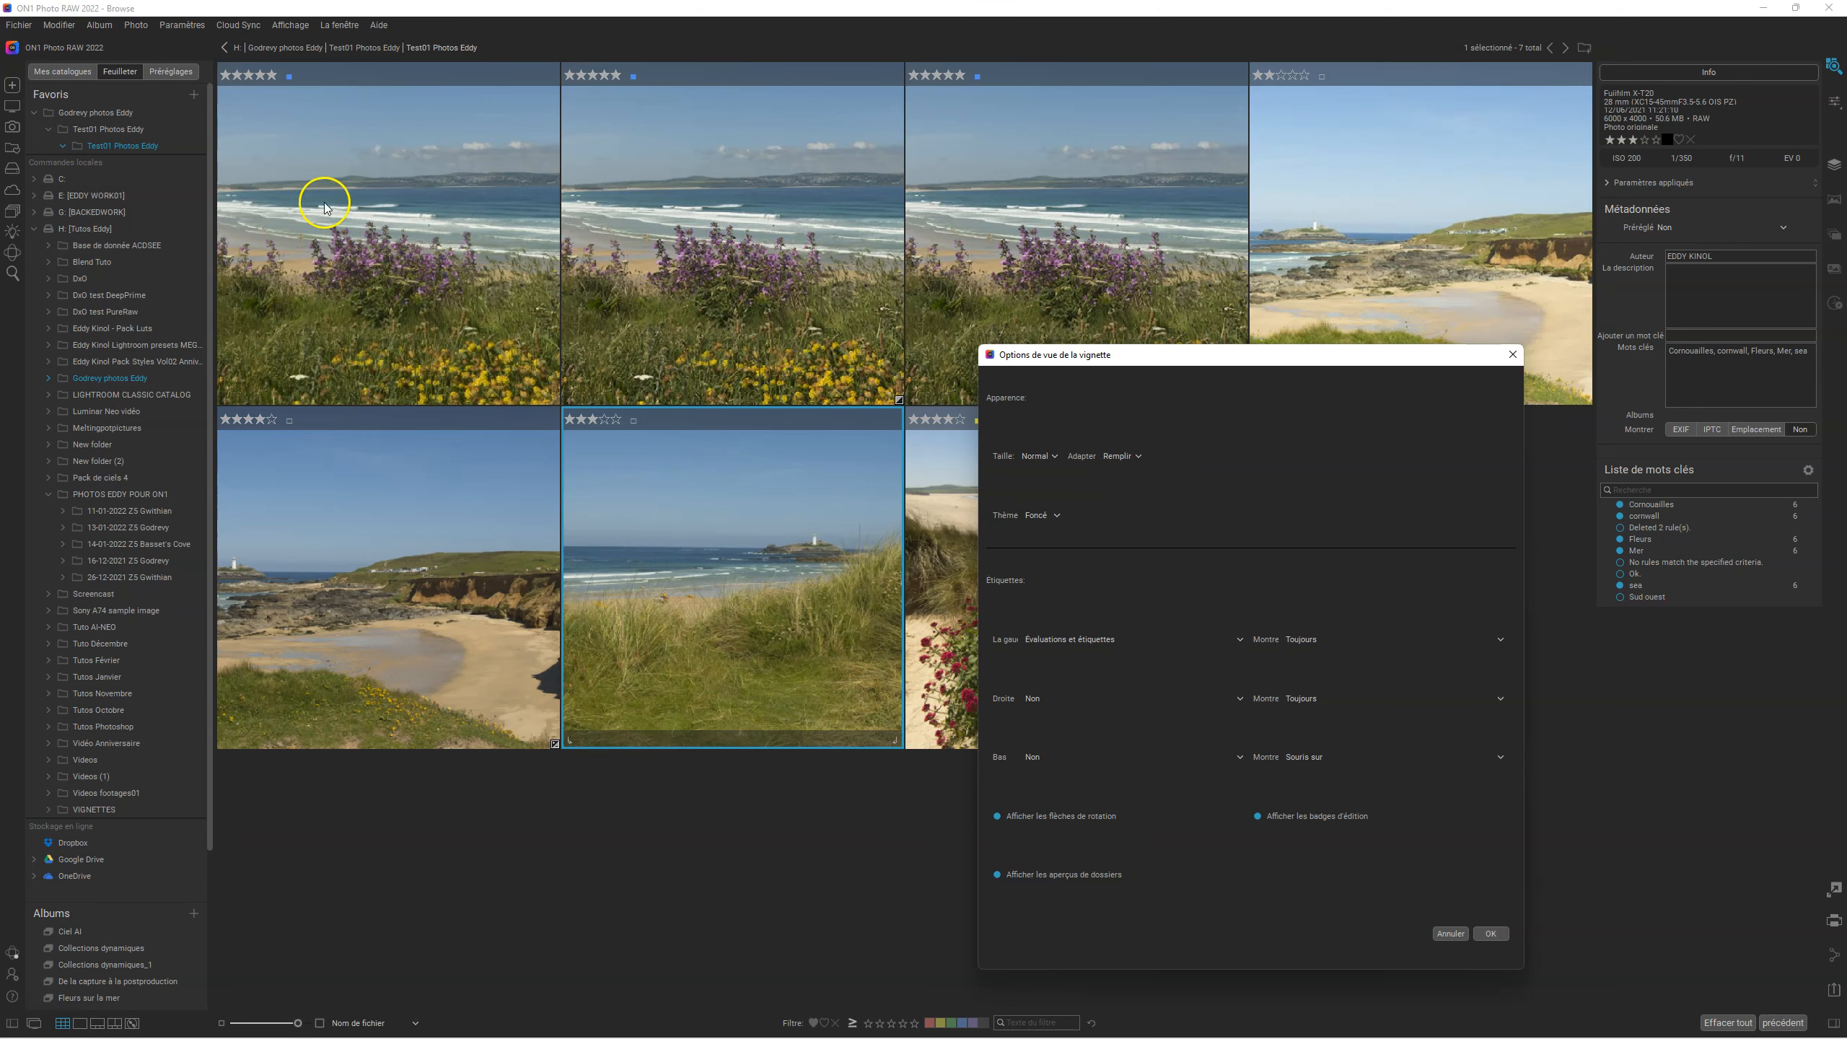
left_click(1134, 454)
left_click(1134, 489)
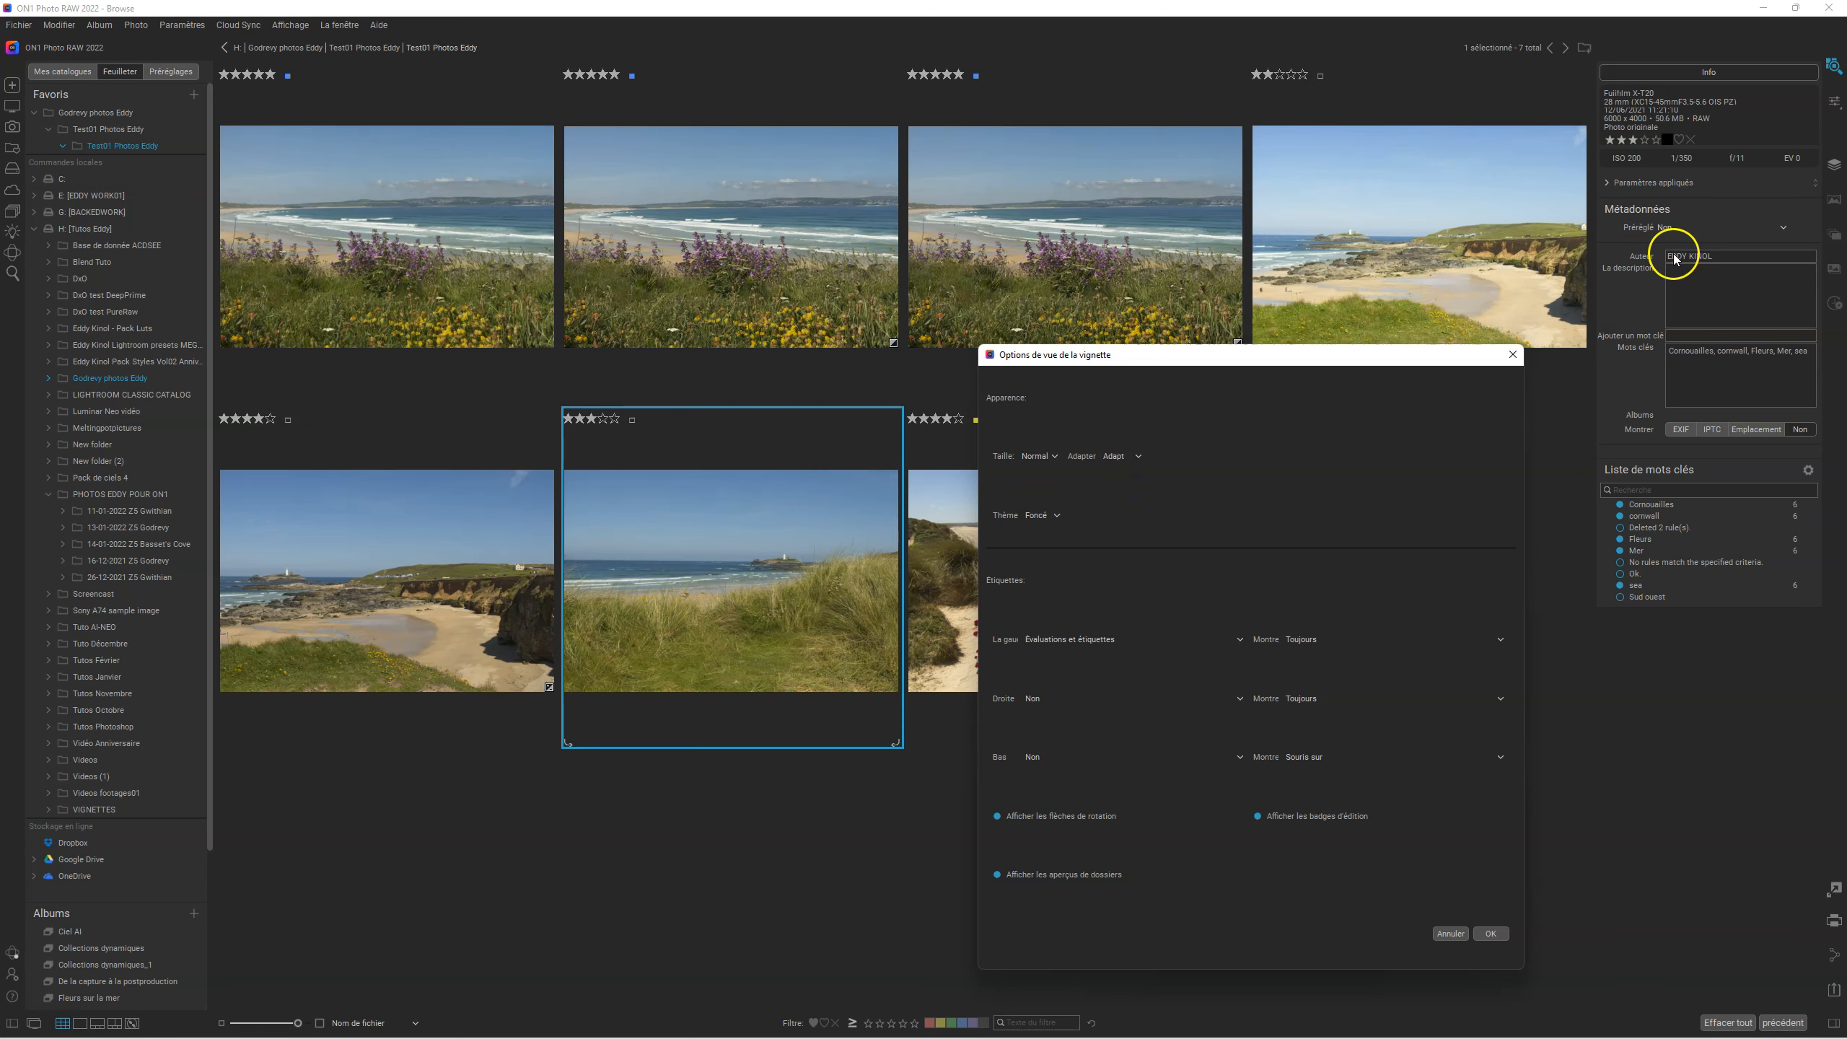
left_click(1133, 455)
left_click(1134, 458)
left_click(1133, 456)
left_click(1123, 471)
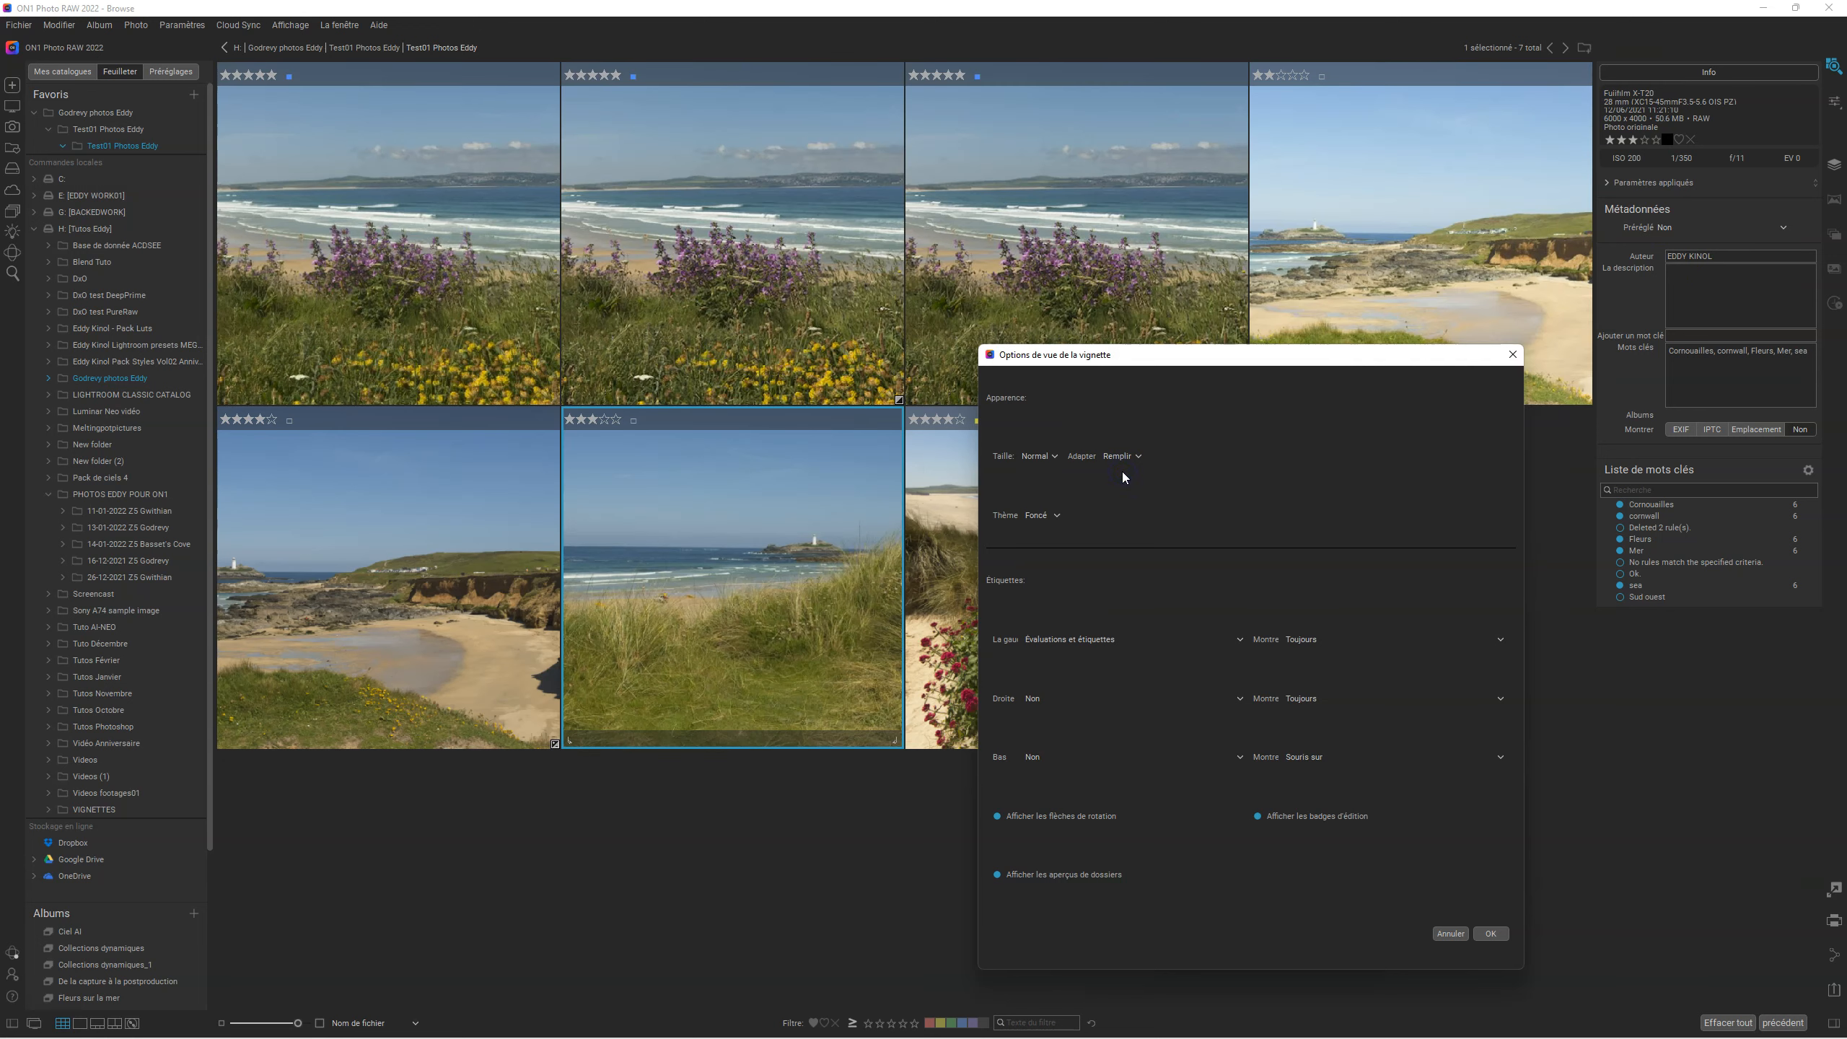
Try the Légère thumbnail theme and return it to Foncé.
left_click_drag(1167, 353, 1051, 355)
left_click(941, 517)
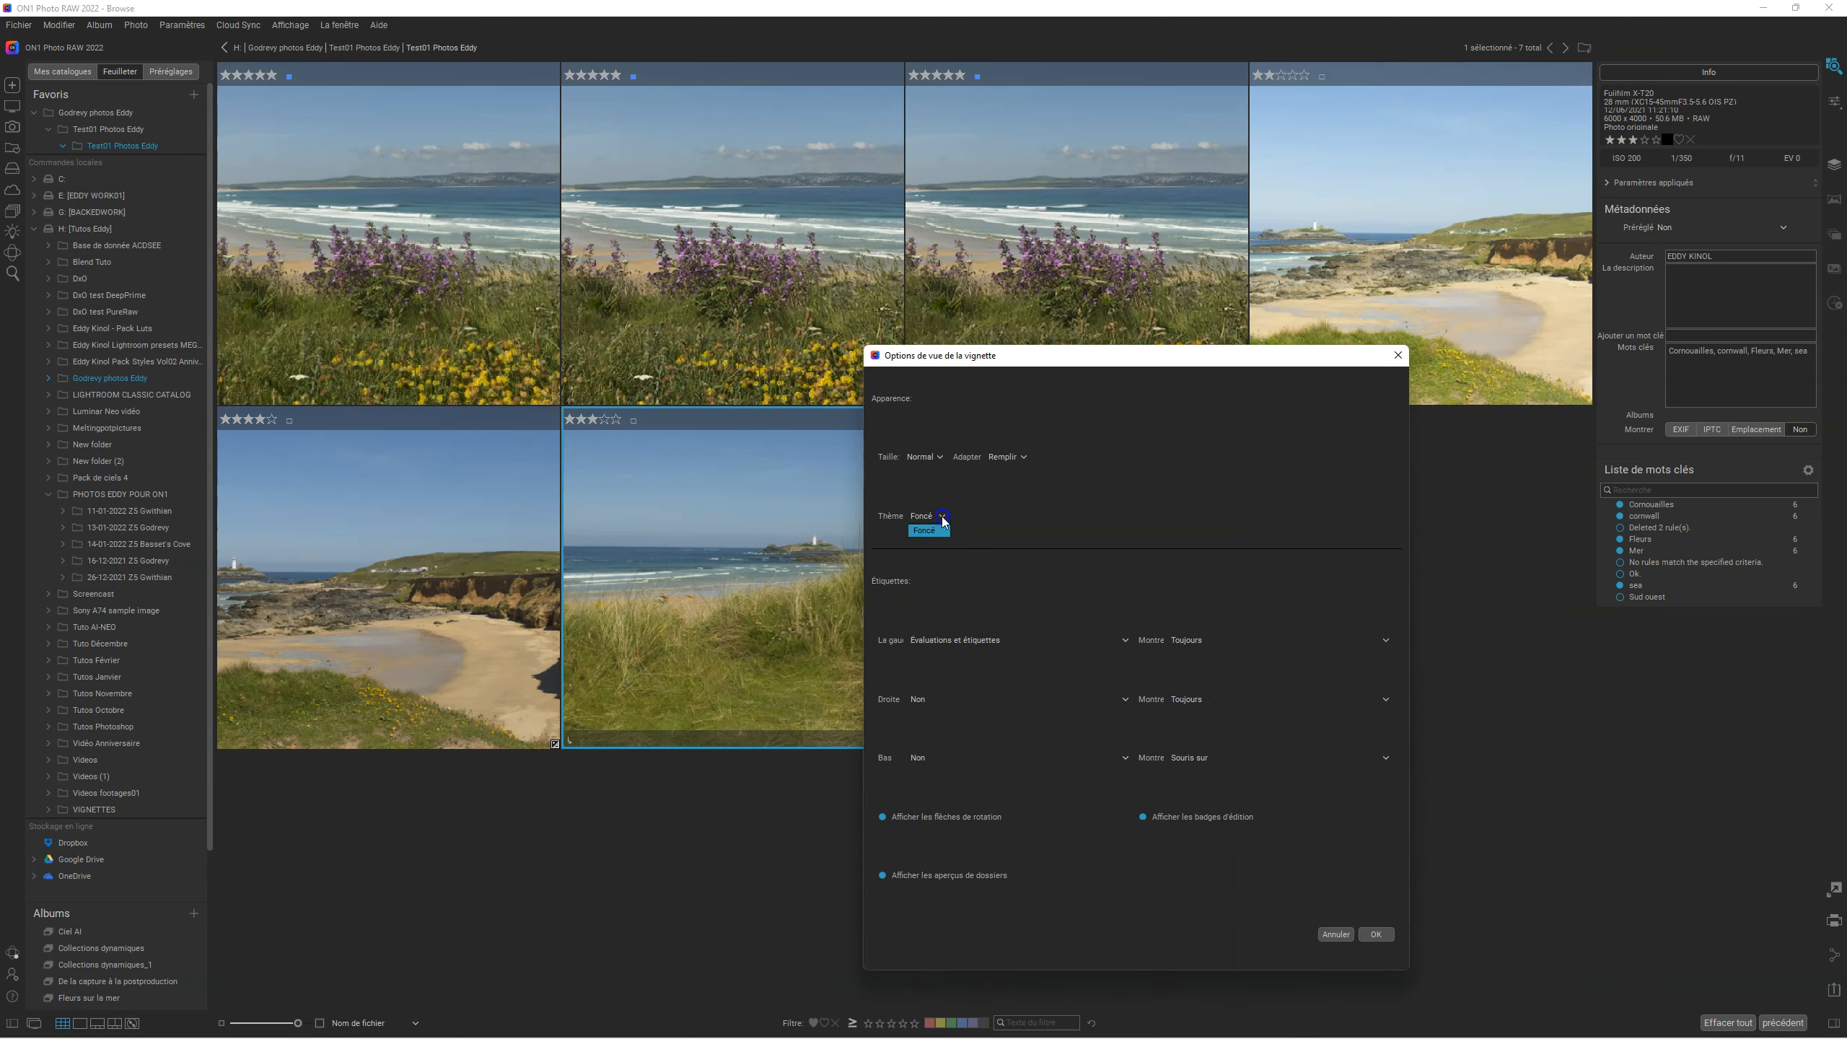
left_click(937, 533)
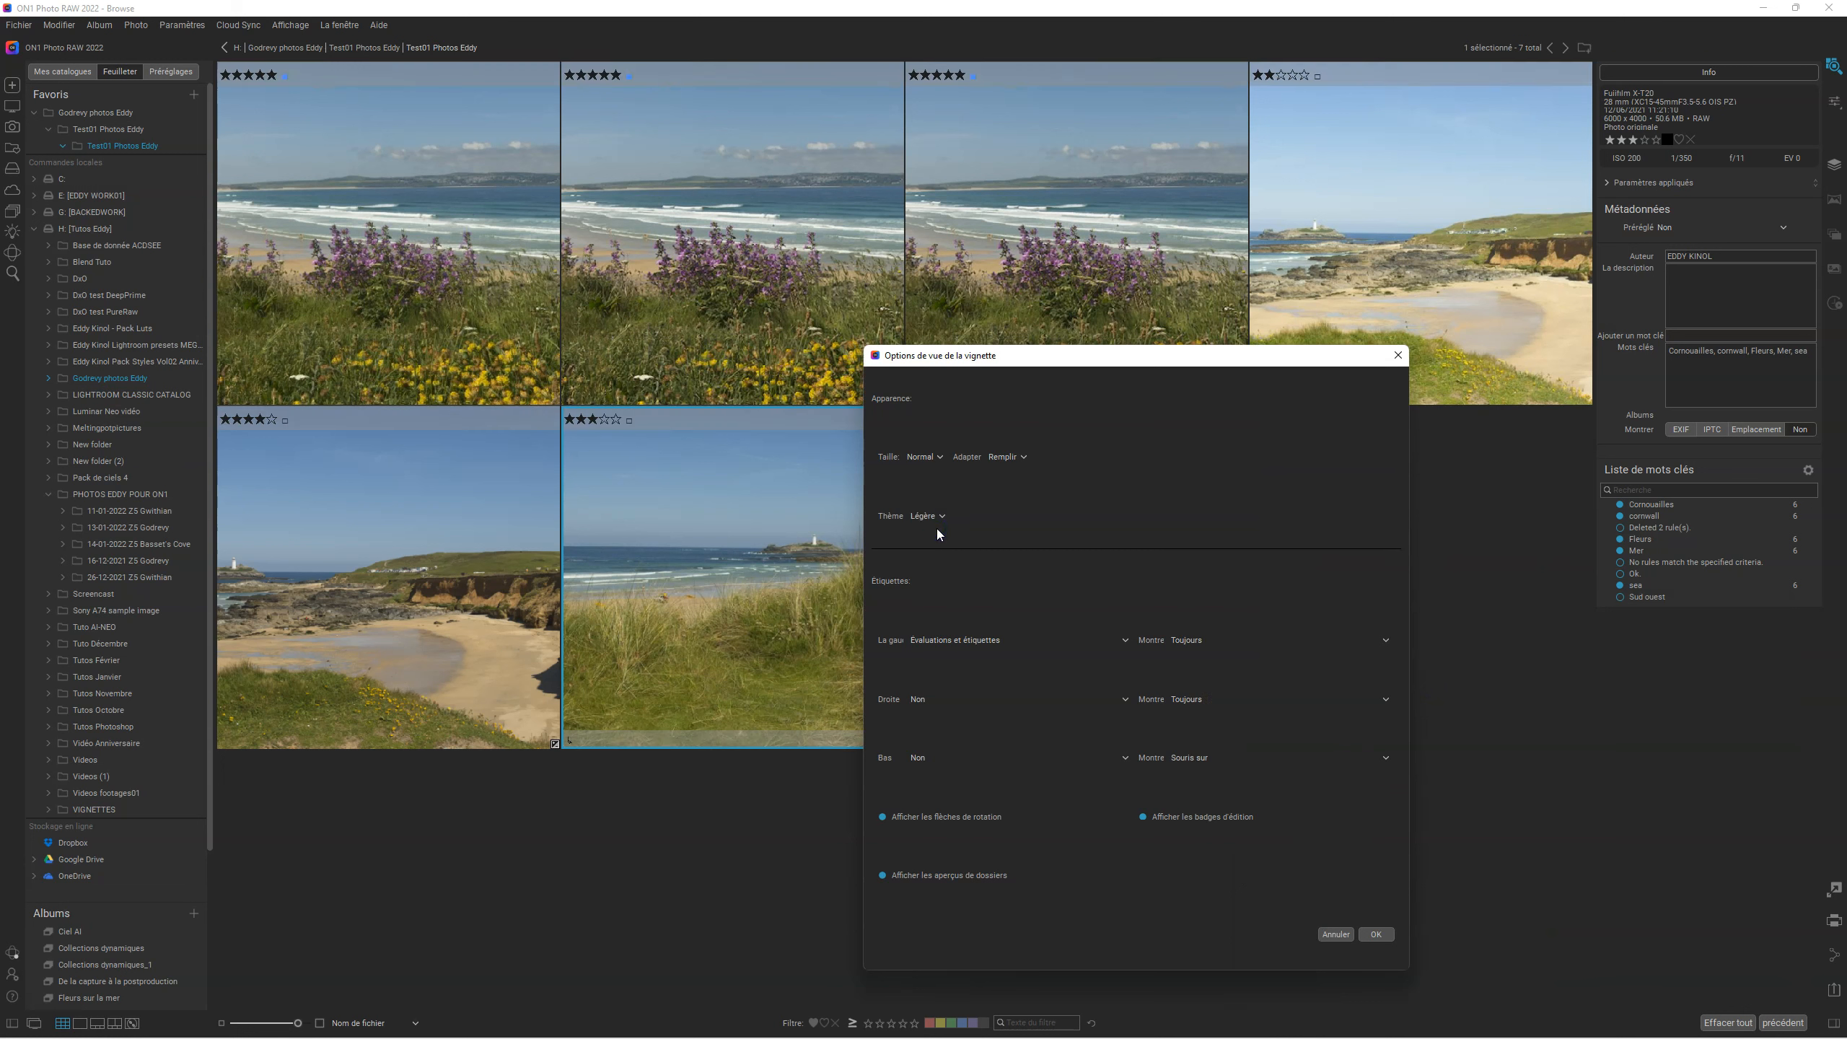
left_click(935, 518)
left_click(938, 519)
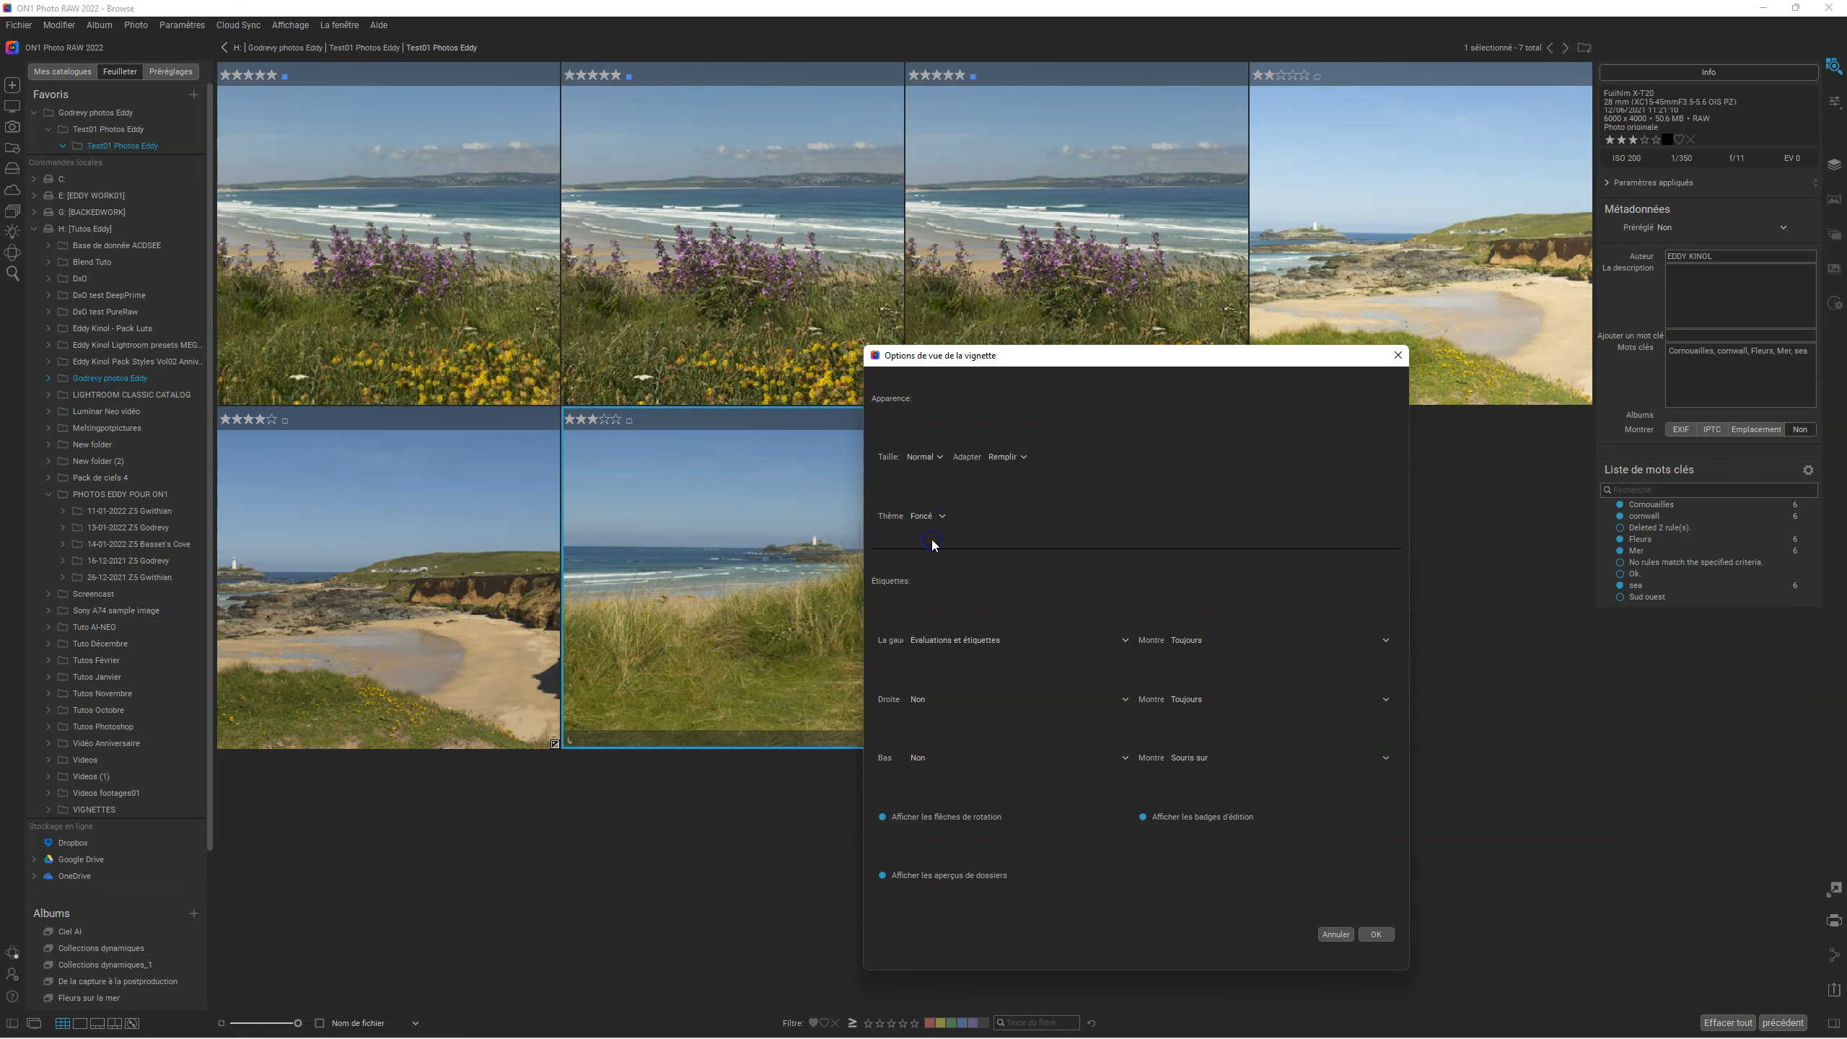
left_click(938, 520)
Set the thumbnail fit mode to Adapt and the theme to Légère.
left_click(1023, 457)
left_click(1021, 456)
left_click(1015, 484)
left_click(940, 516)
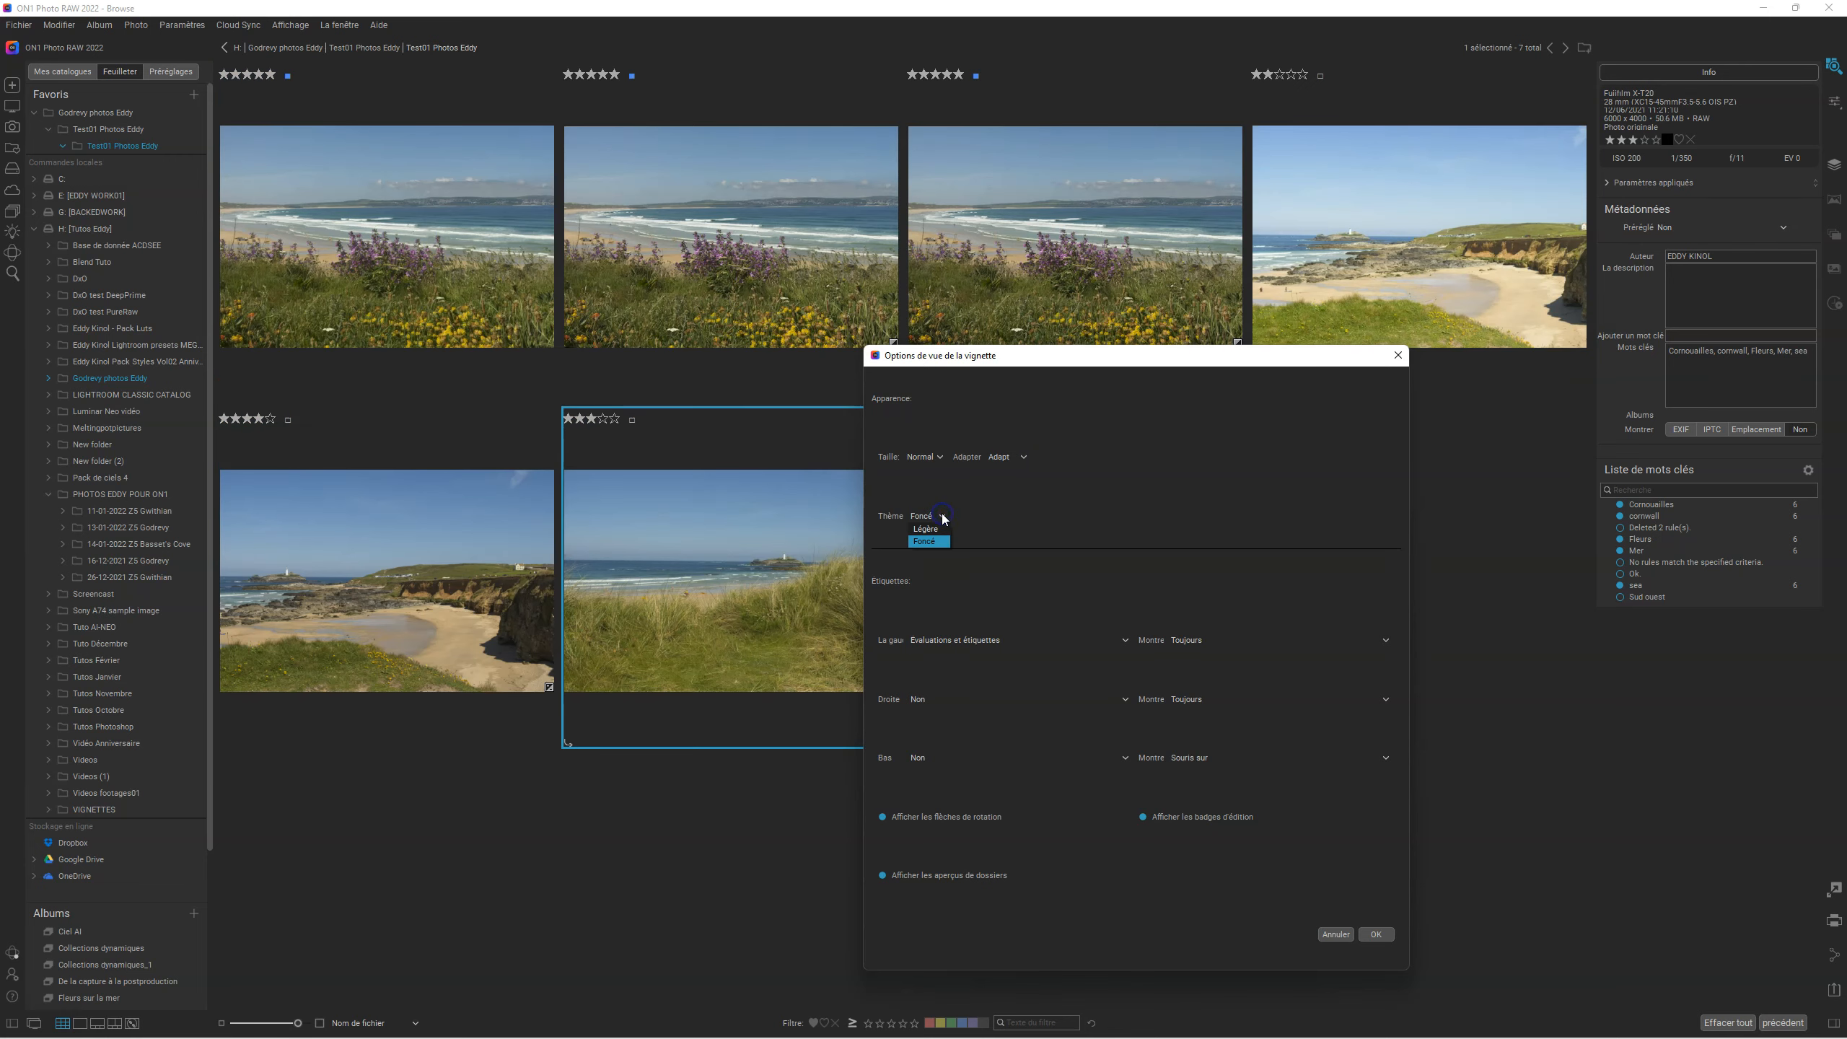
left_click(936, 529)
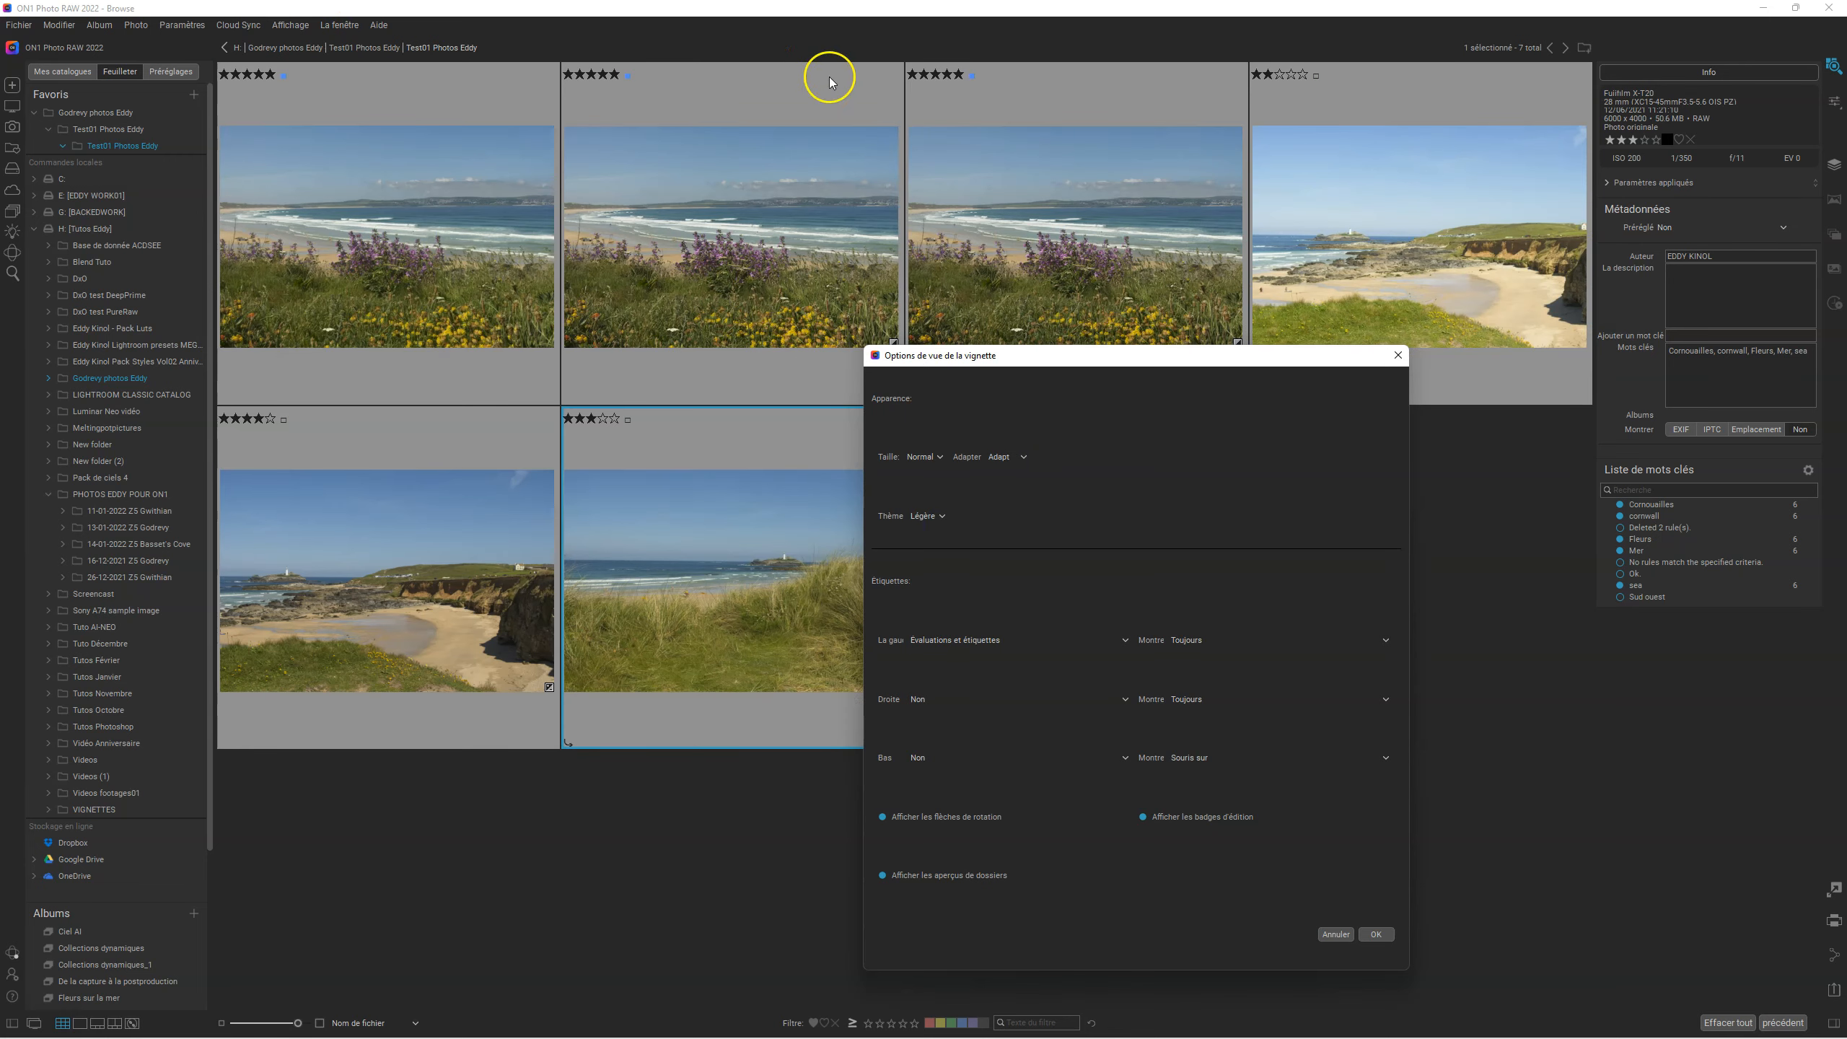
Move the options dialog clear of the photos, try the Remplir fit mode and restore Adapt.
left_click_drag(1175, 358, 1591, 396)
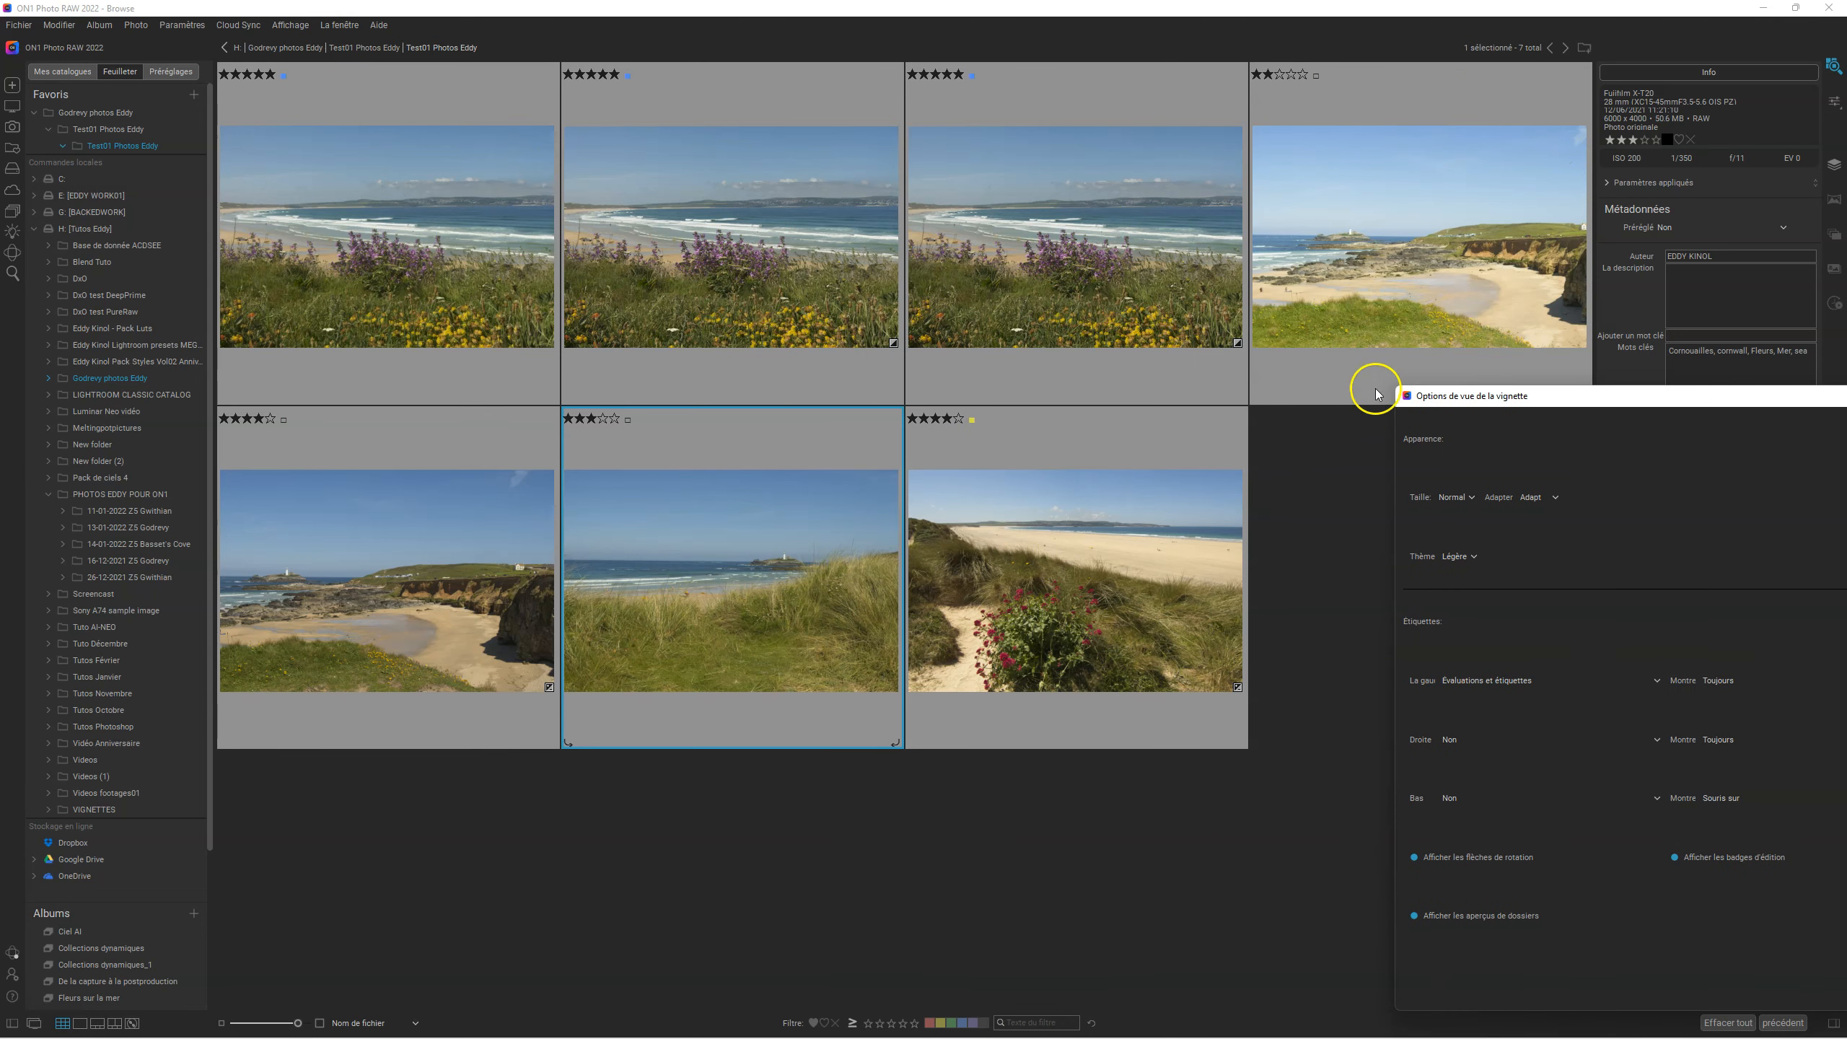
left_click_drag(1574, 404, 1434, 444)
left_click(1371, 512)
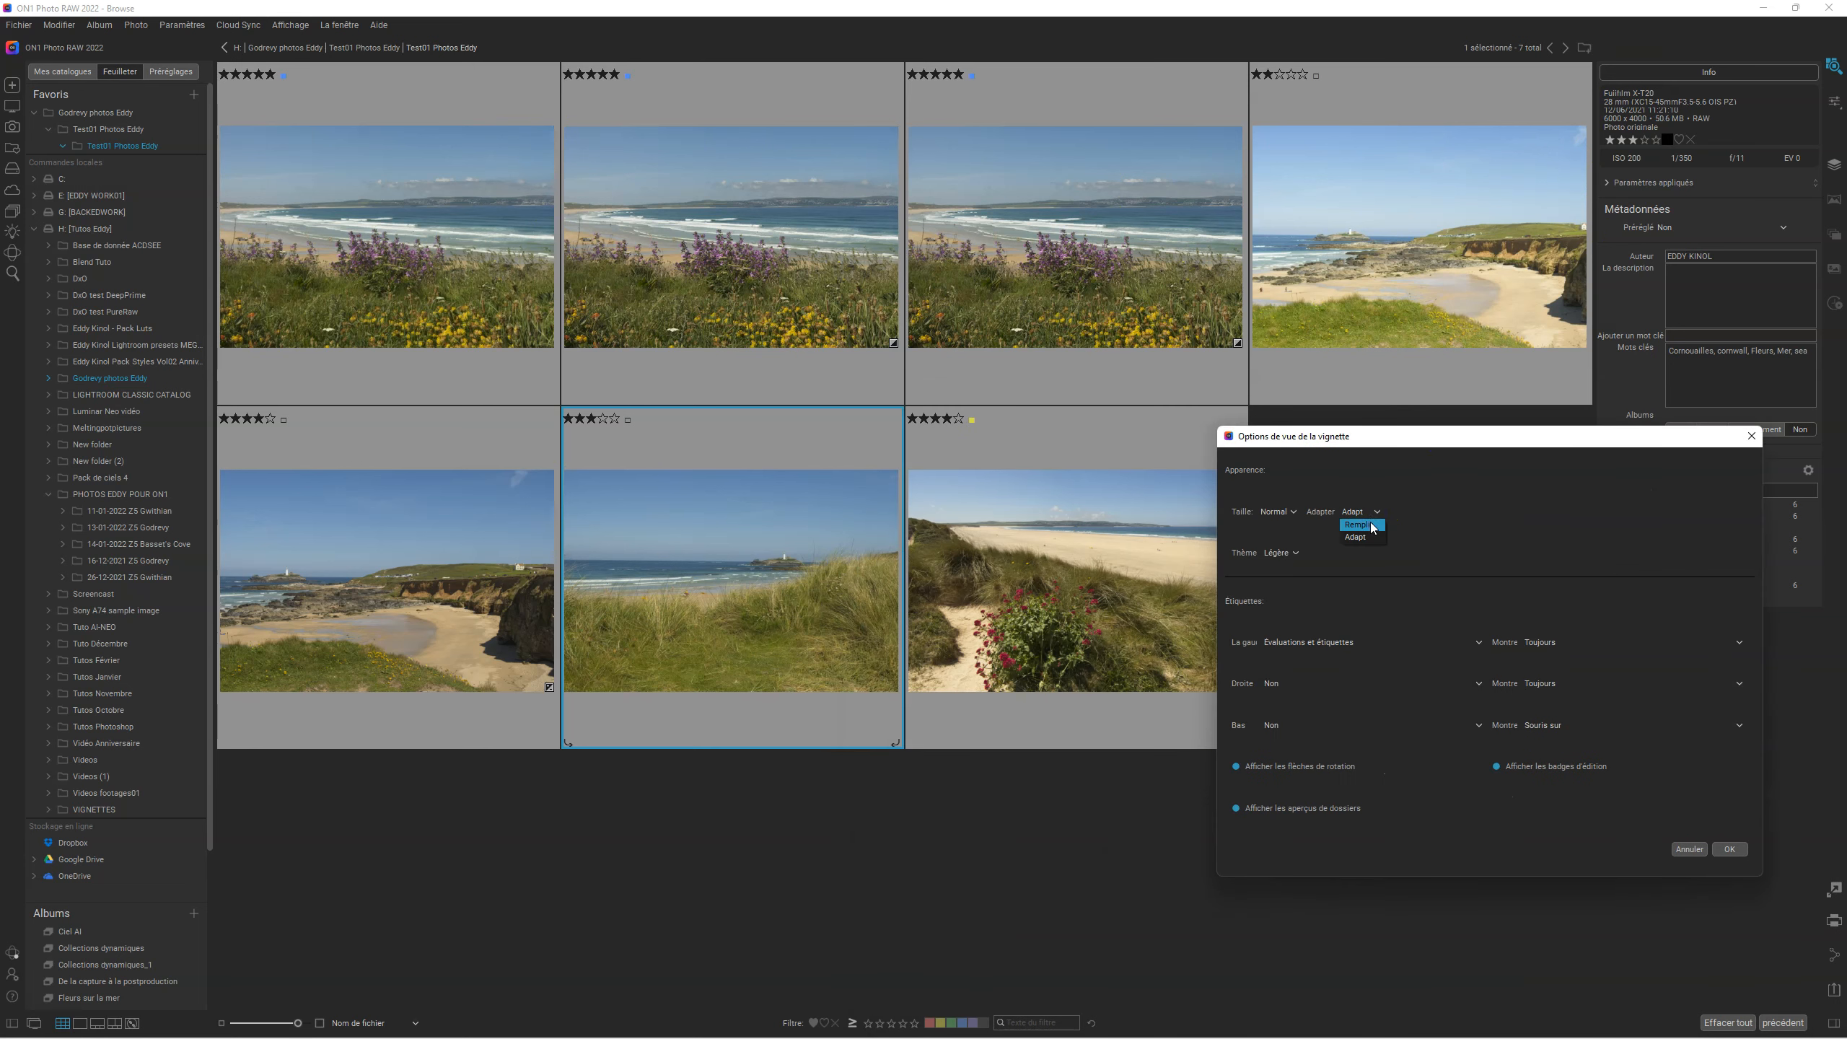
left_click(1372, 526)
left_click(1376, 512)
left_click(1368, 535)
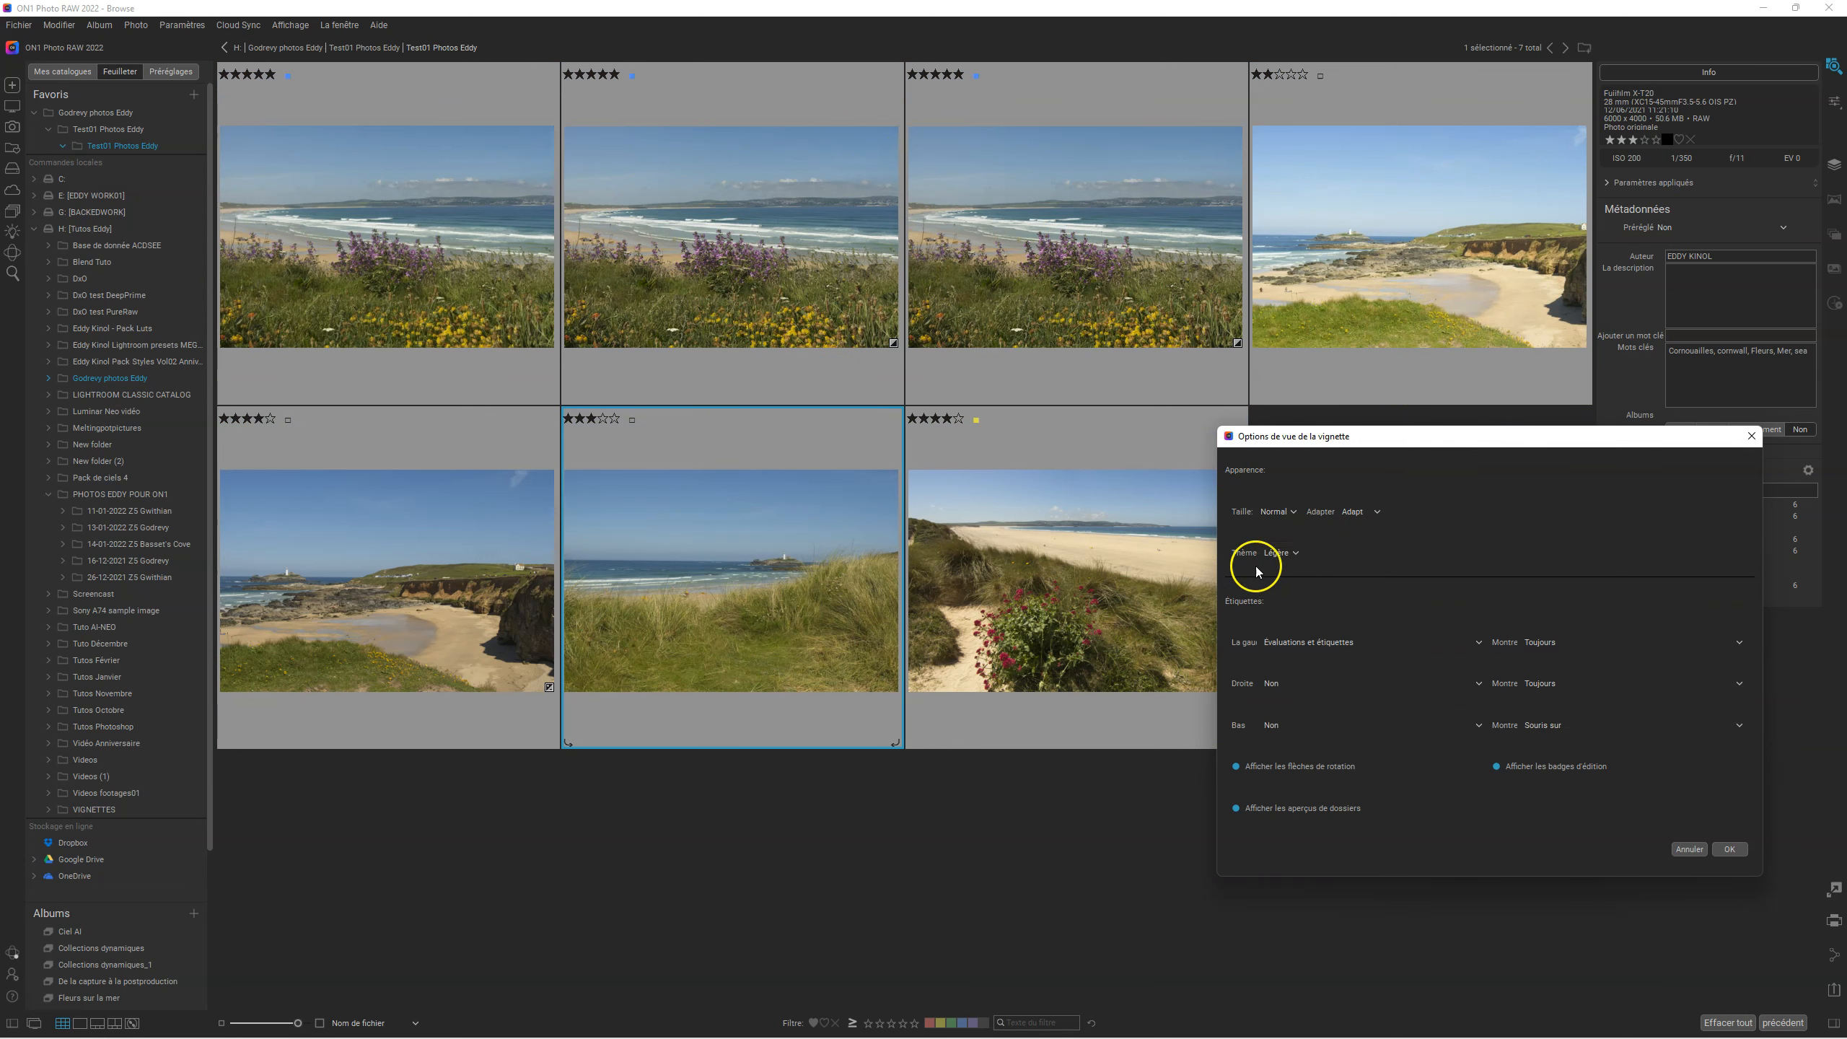
Compare the Foncé theme on the thumbnails and switch back to Légère.
left_click(1289, 566)
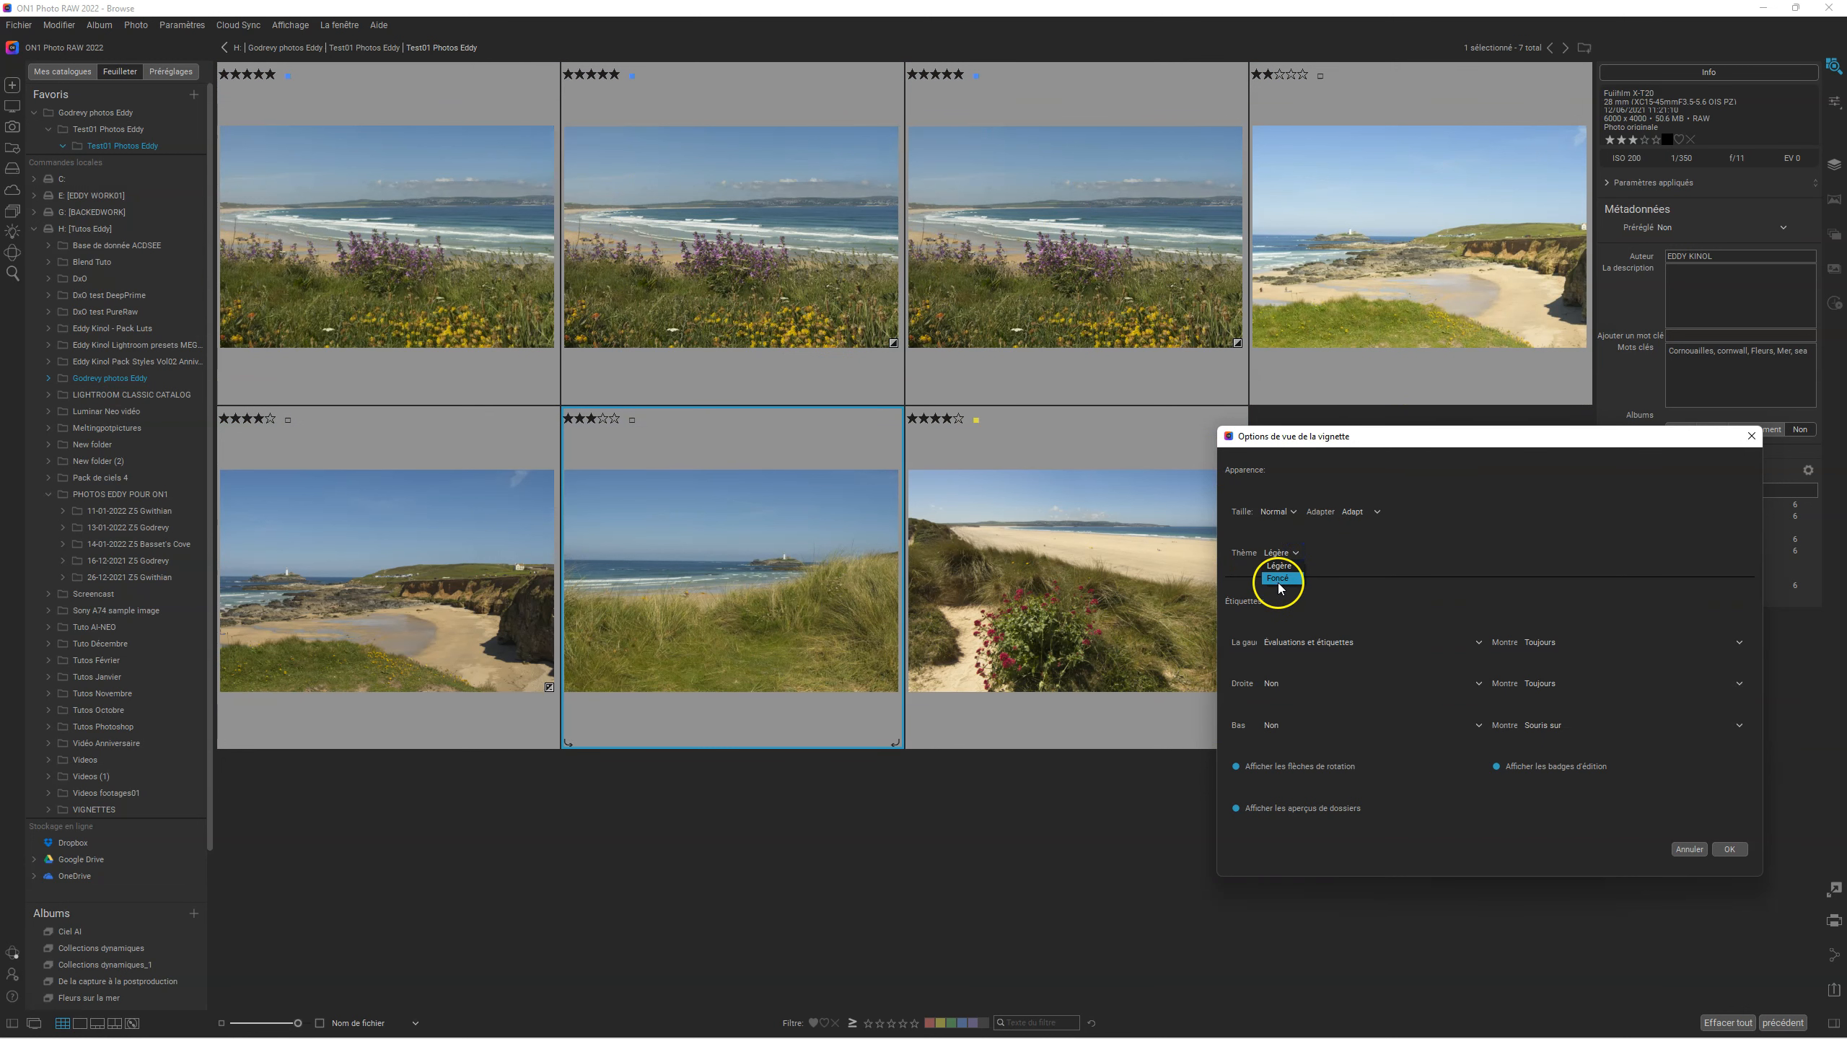
left_click(1280, 584)
left_click(1280, 555)
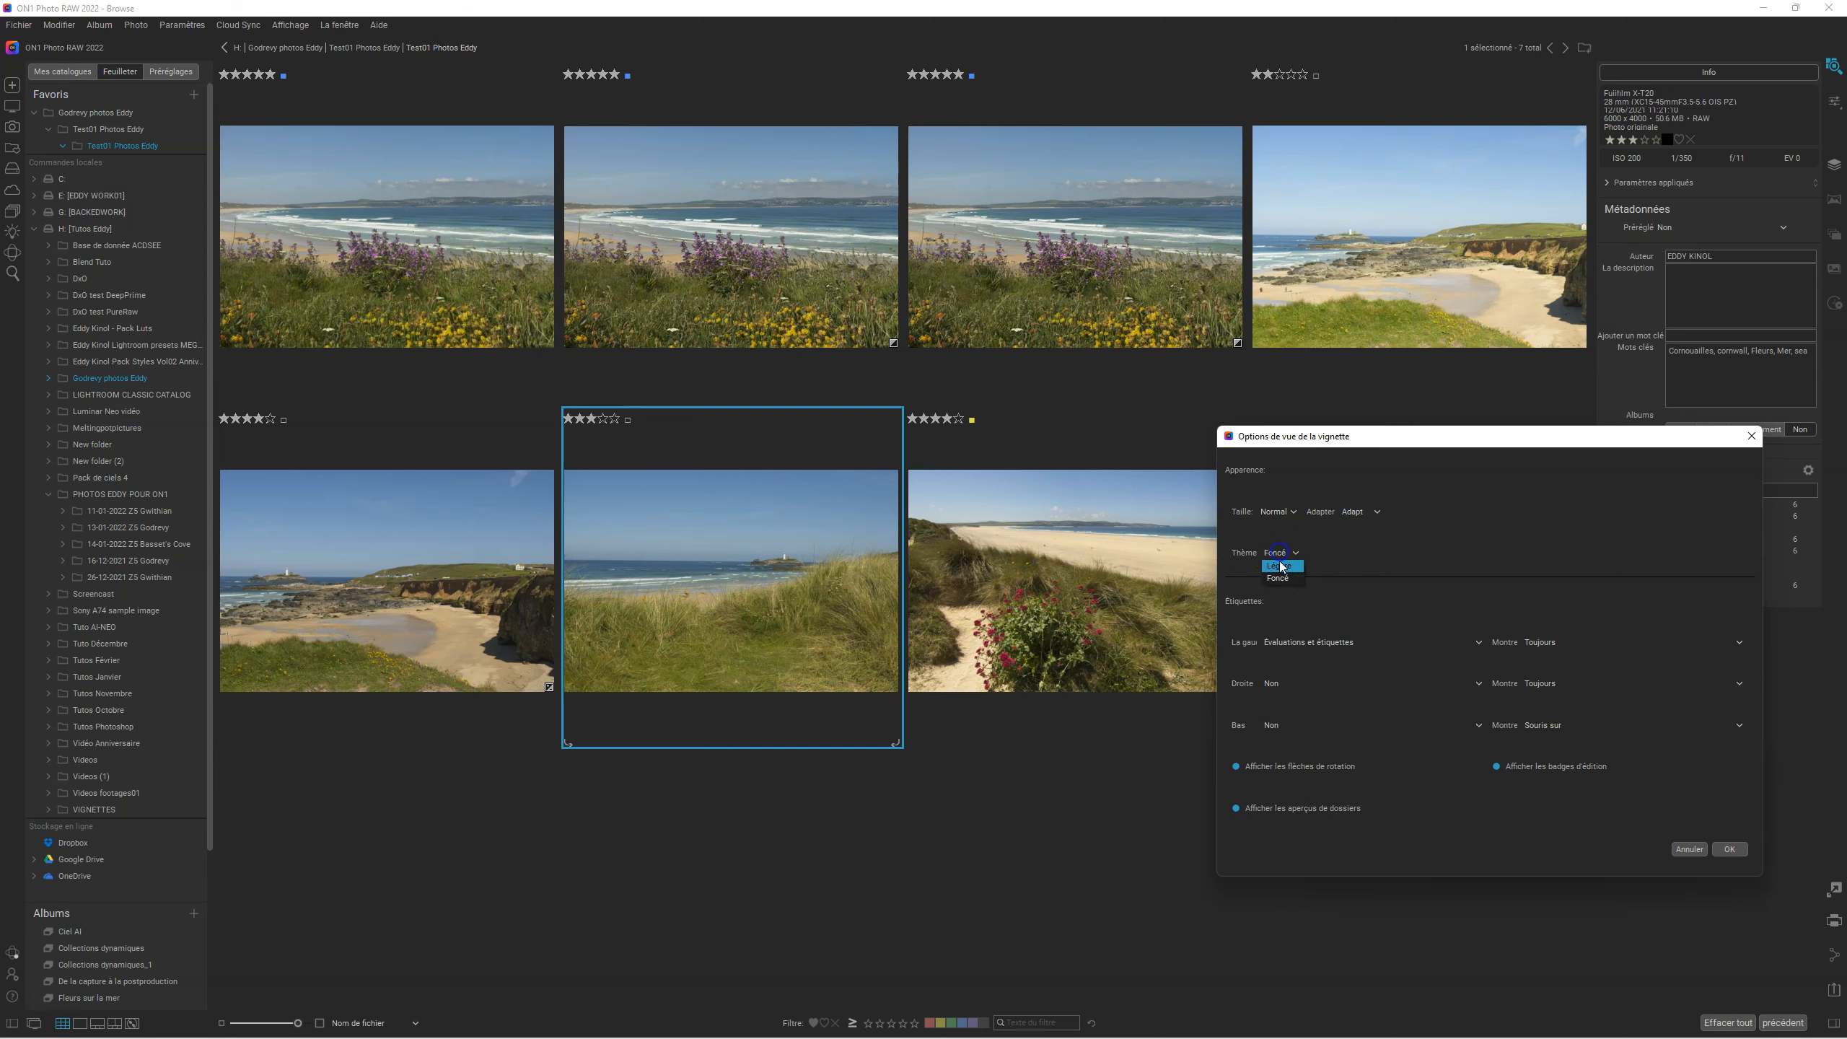
left_click(1281, 575)
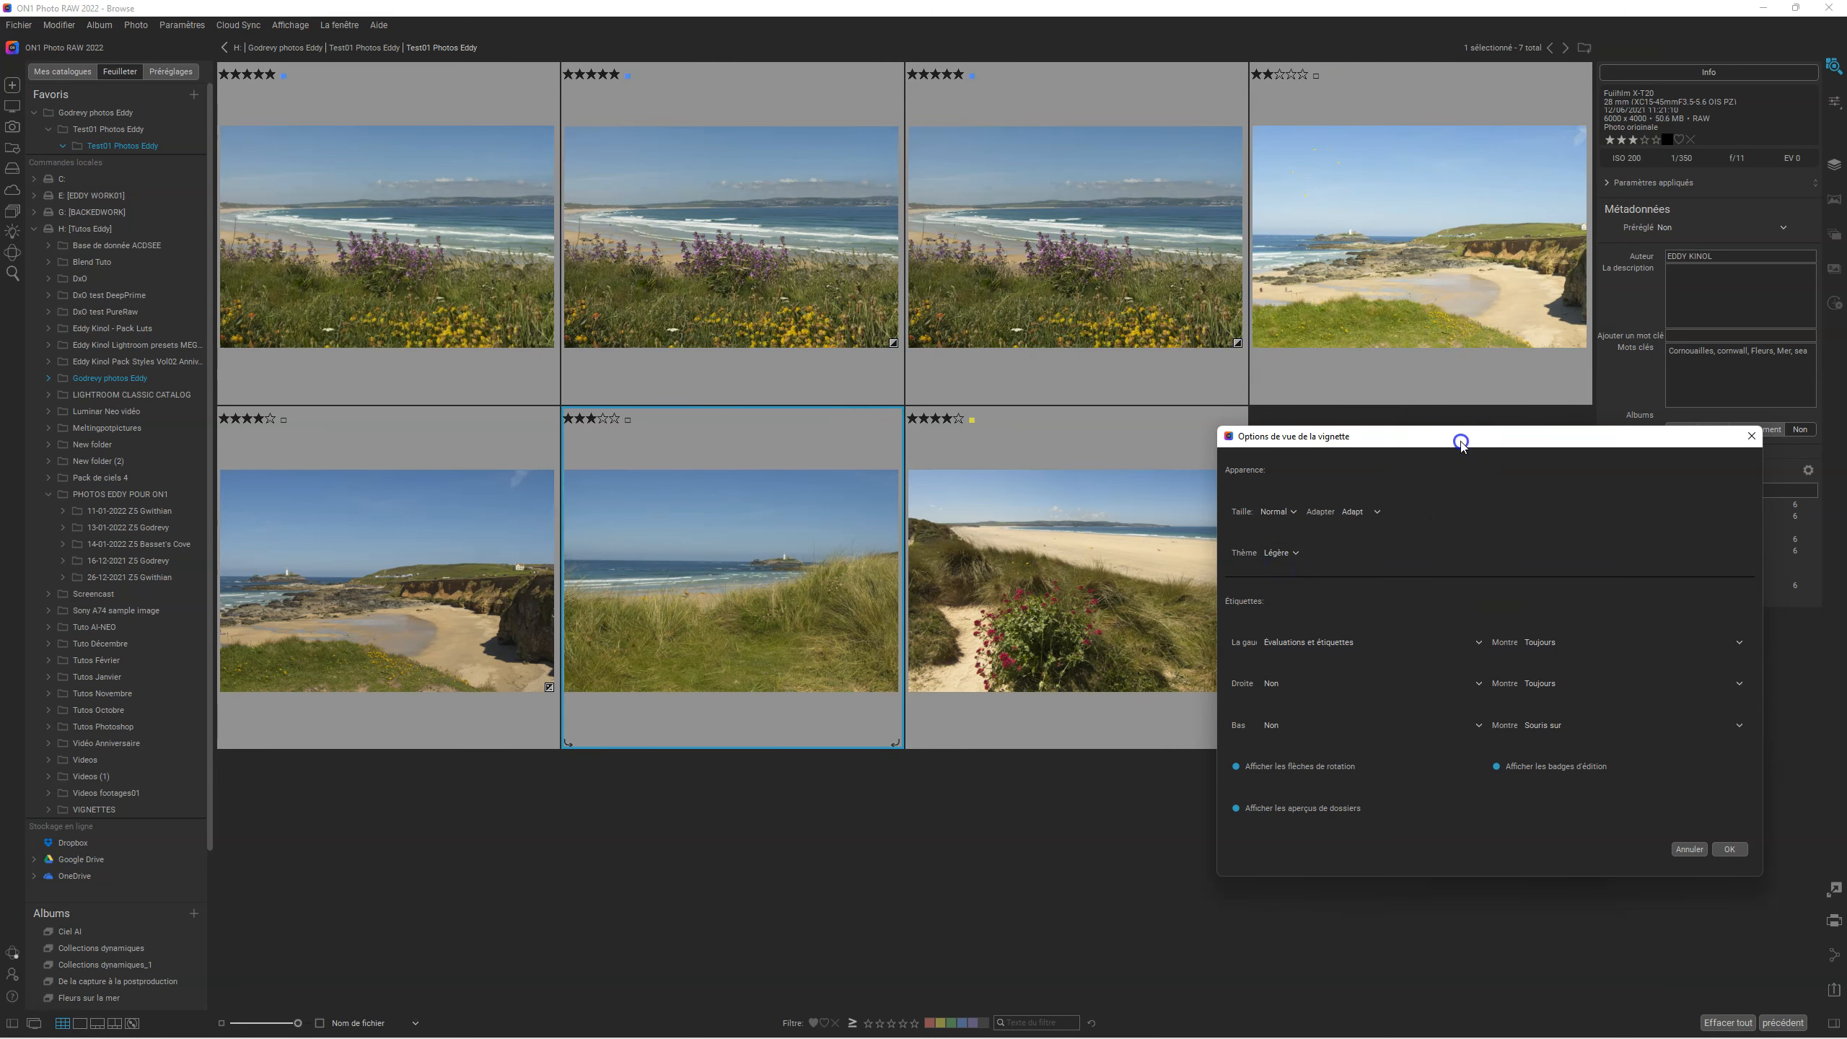
Set the left label, Évaluations et étiquettes, to show on Souris sur and apply the thumbnail view options.
left_click_drag(1467, 437, 1134, 377)
left_click(942, 591)
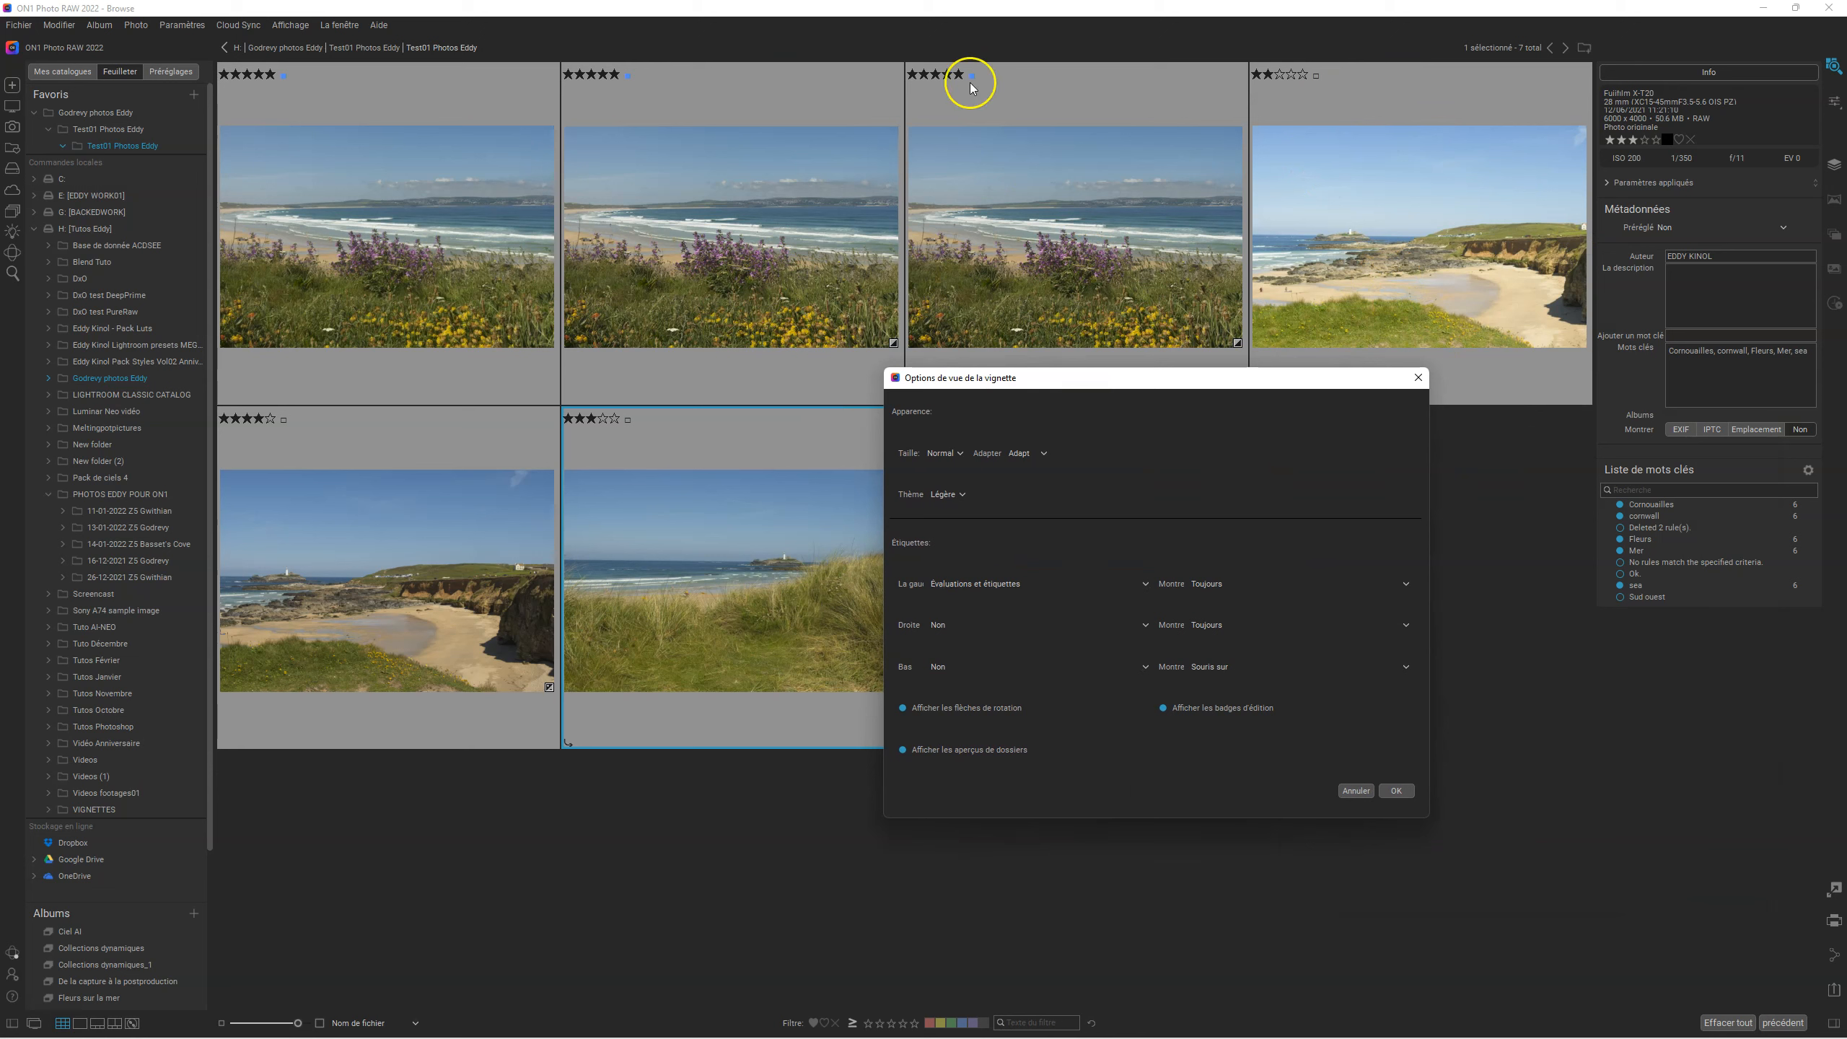
left_click(1213, 585)
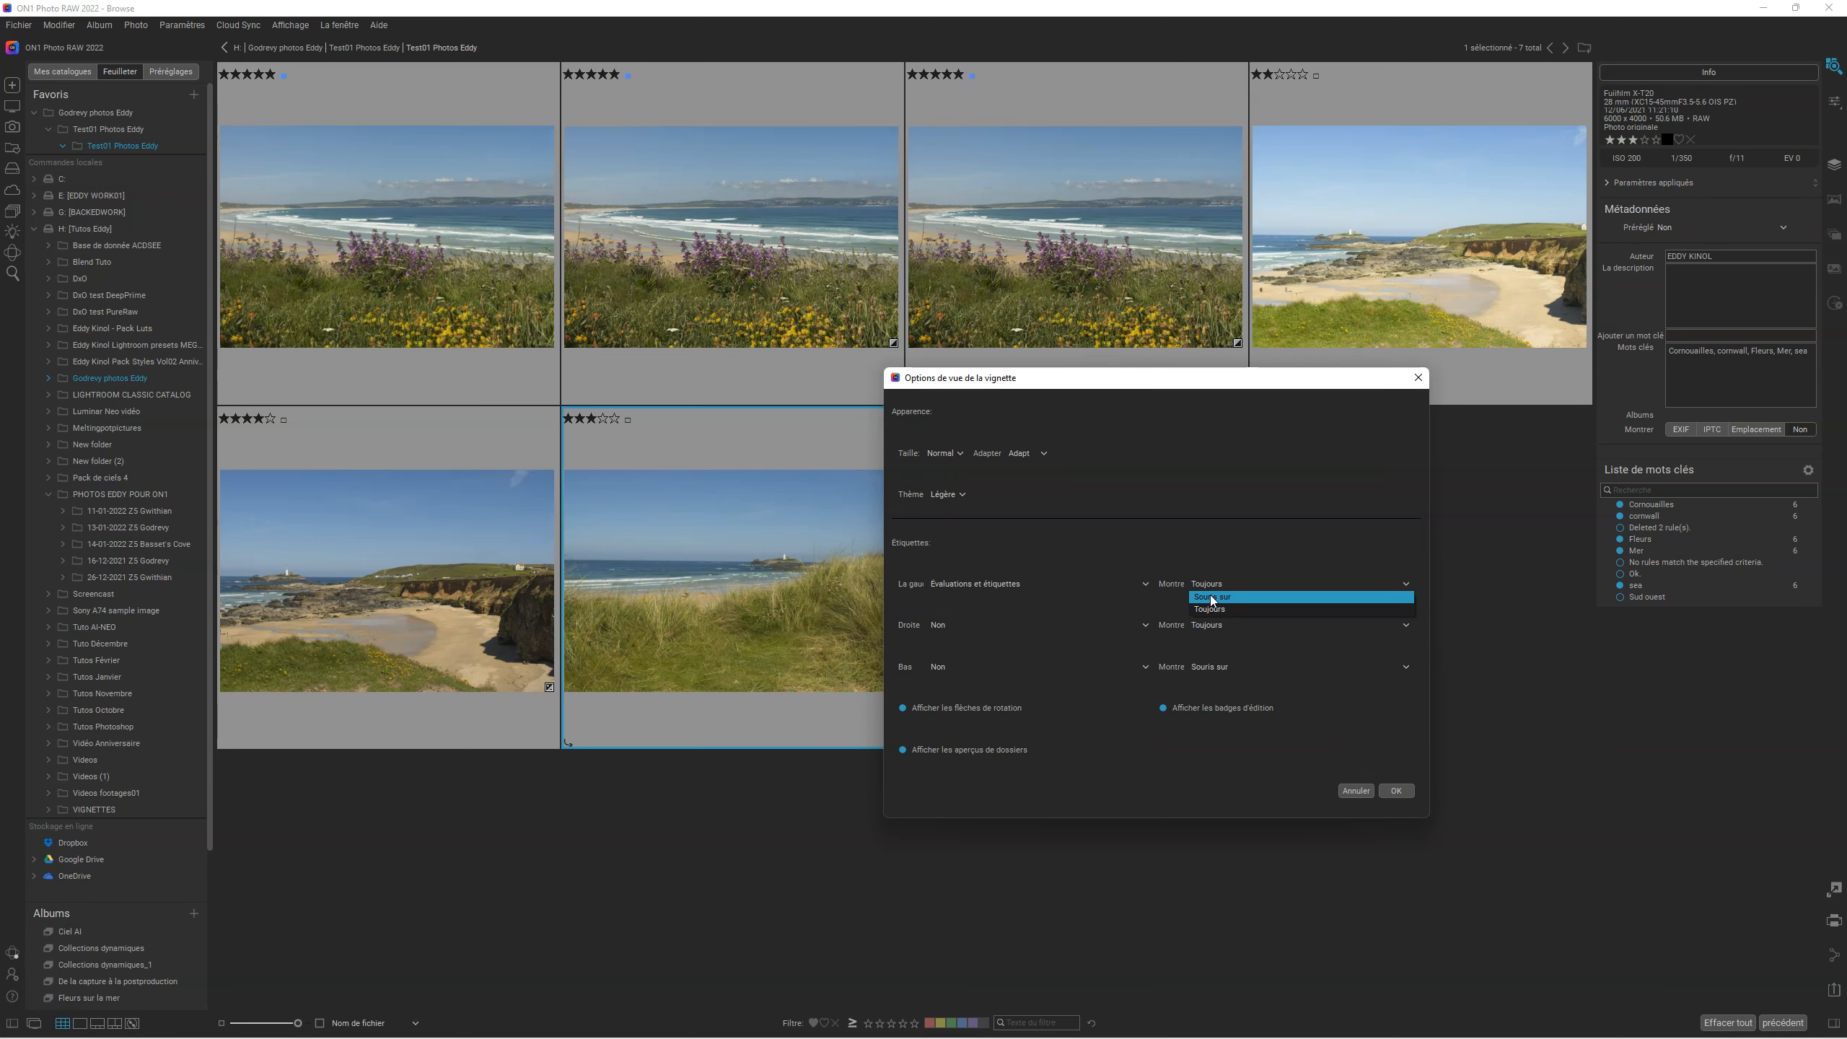
left_click(1210, 597)
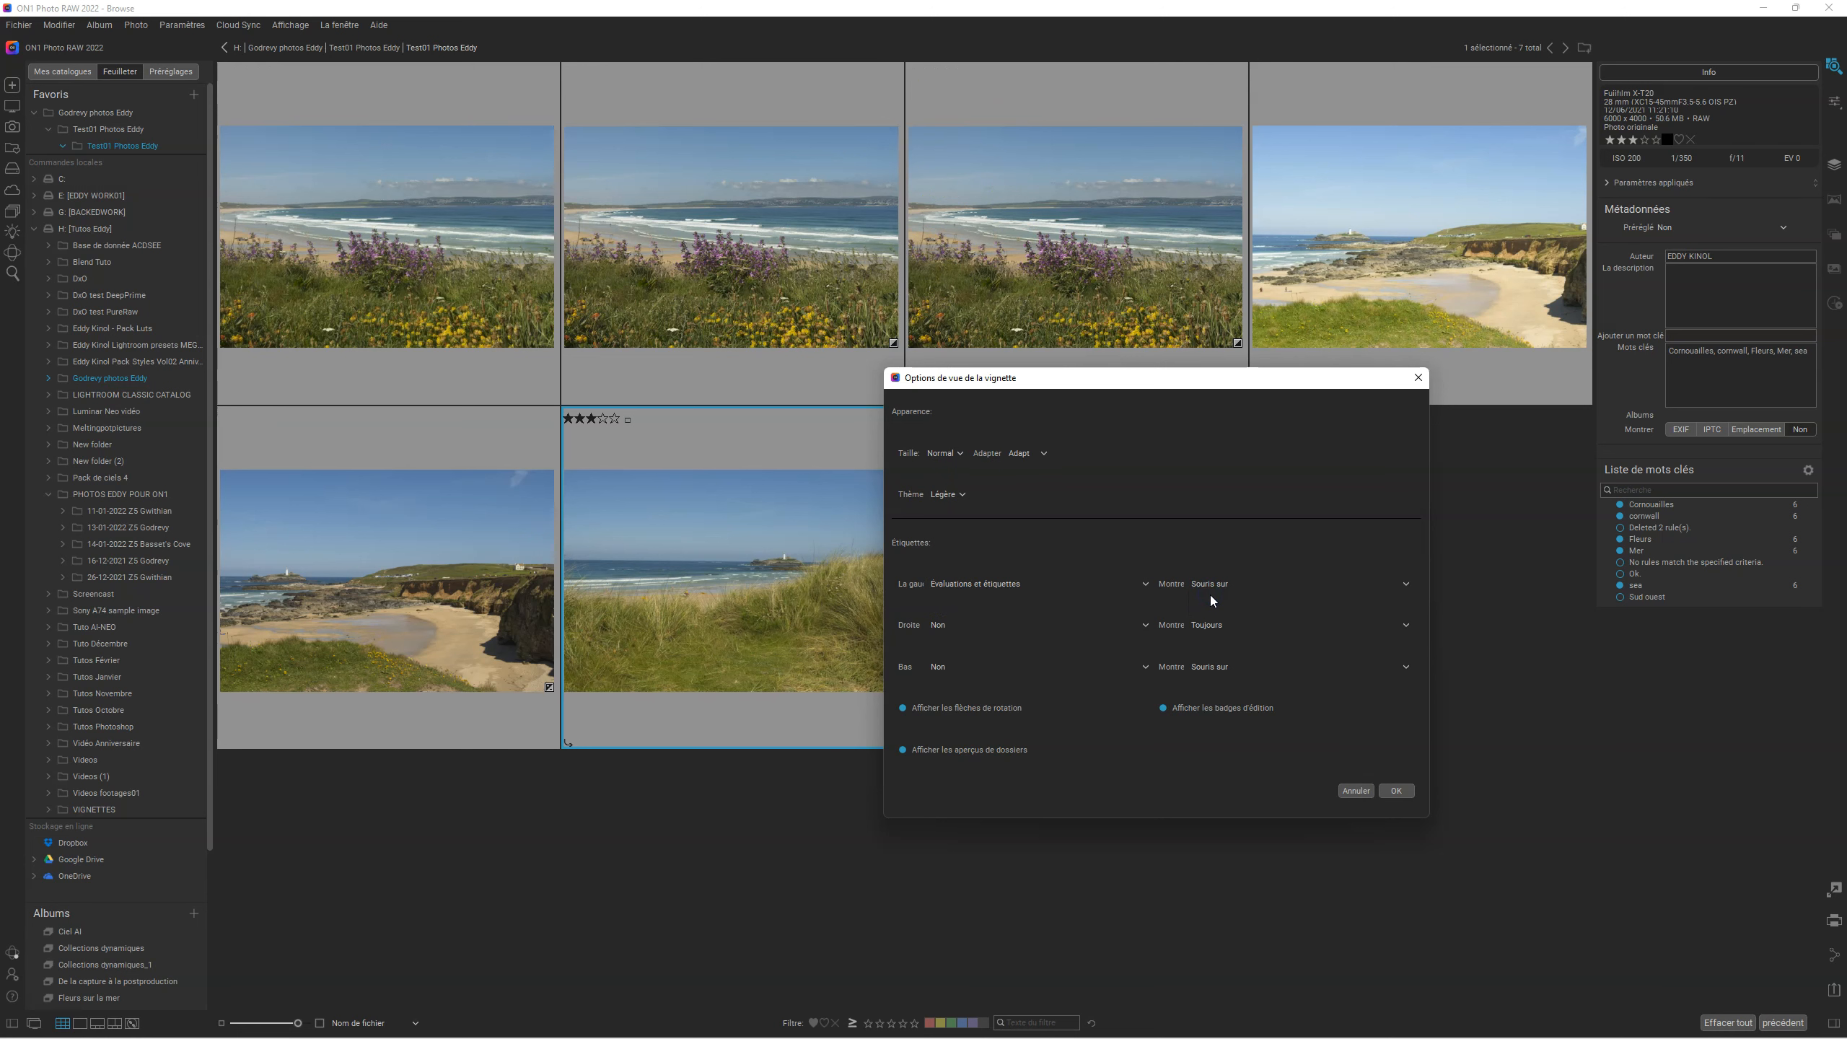
left_click_drag(1143, 377, 1382, 544)
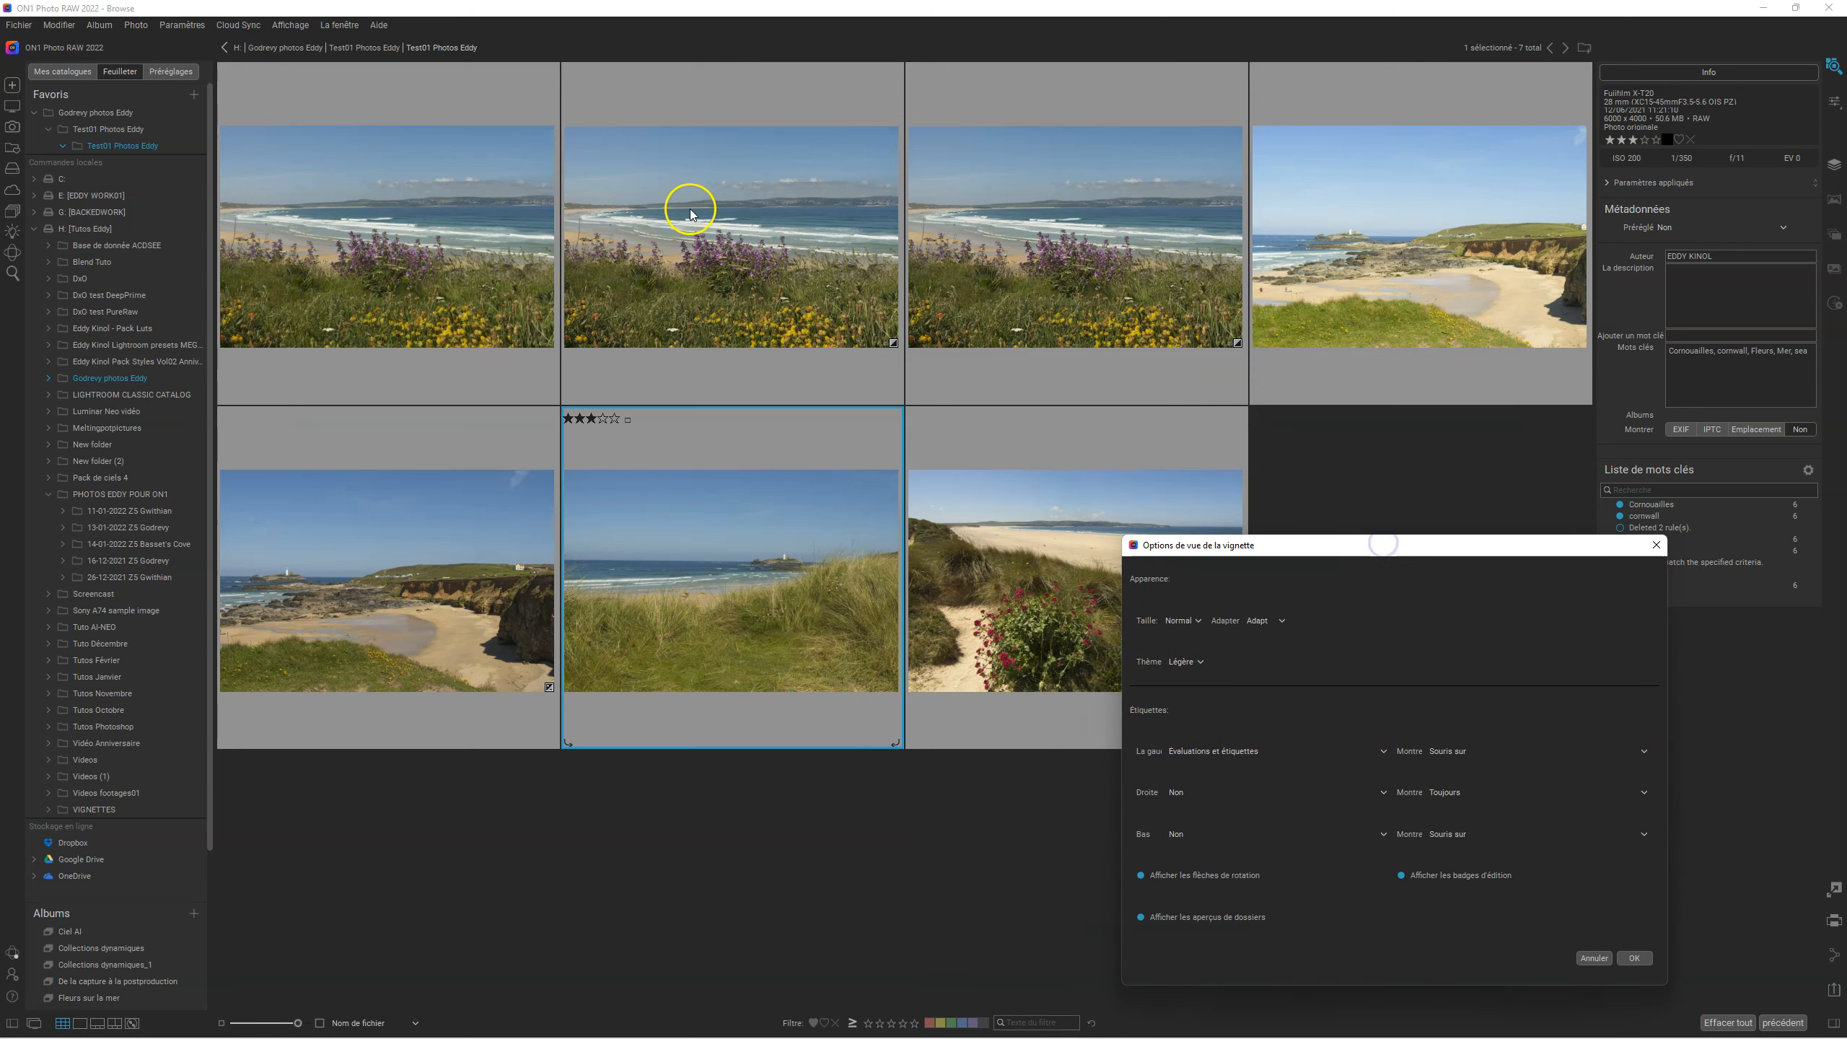
left_click(1634, 958)
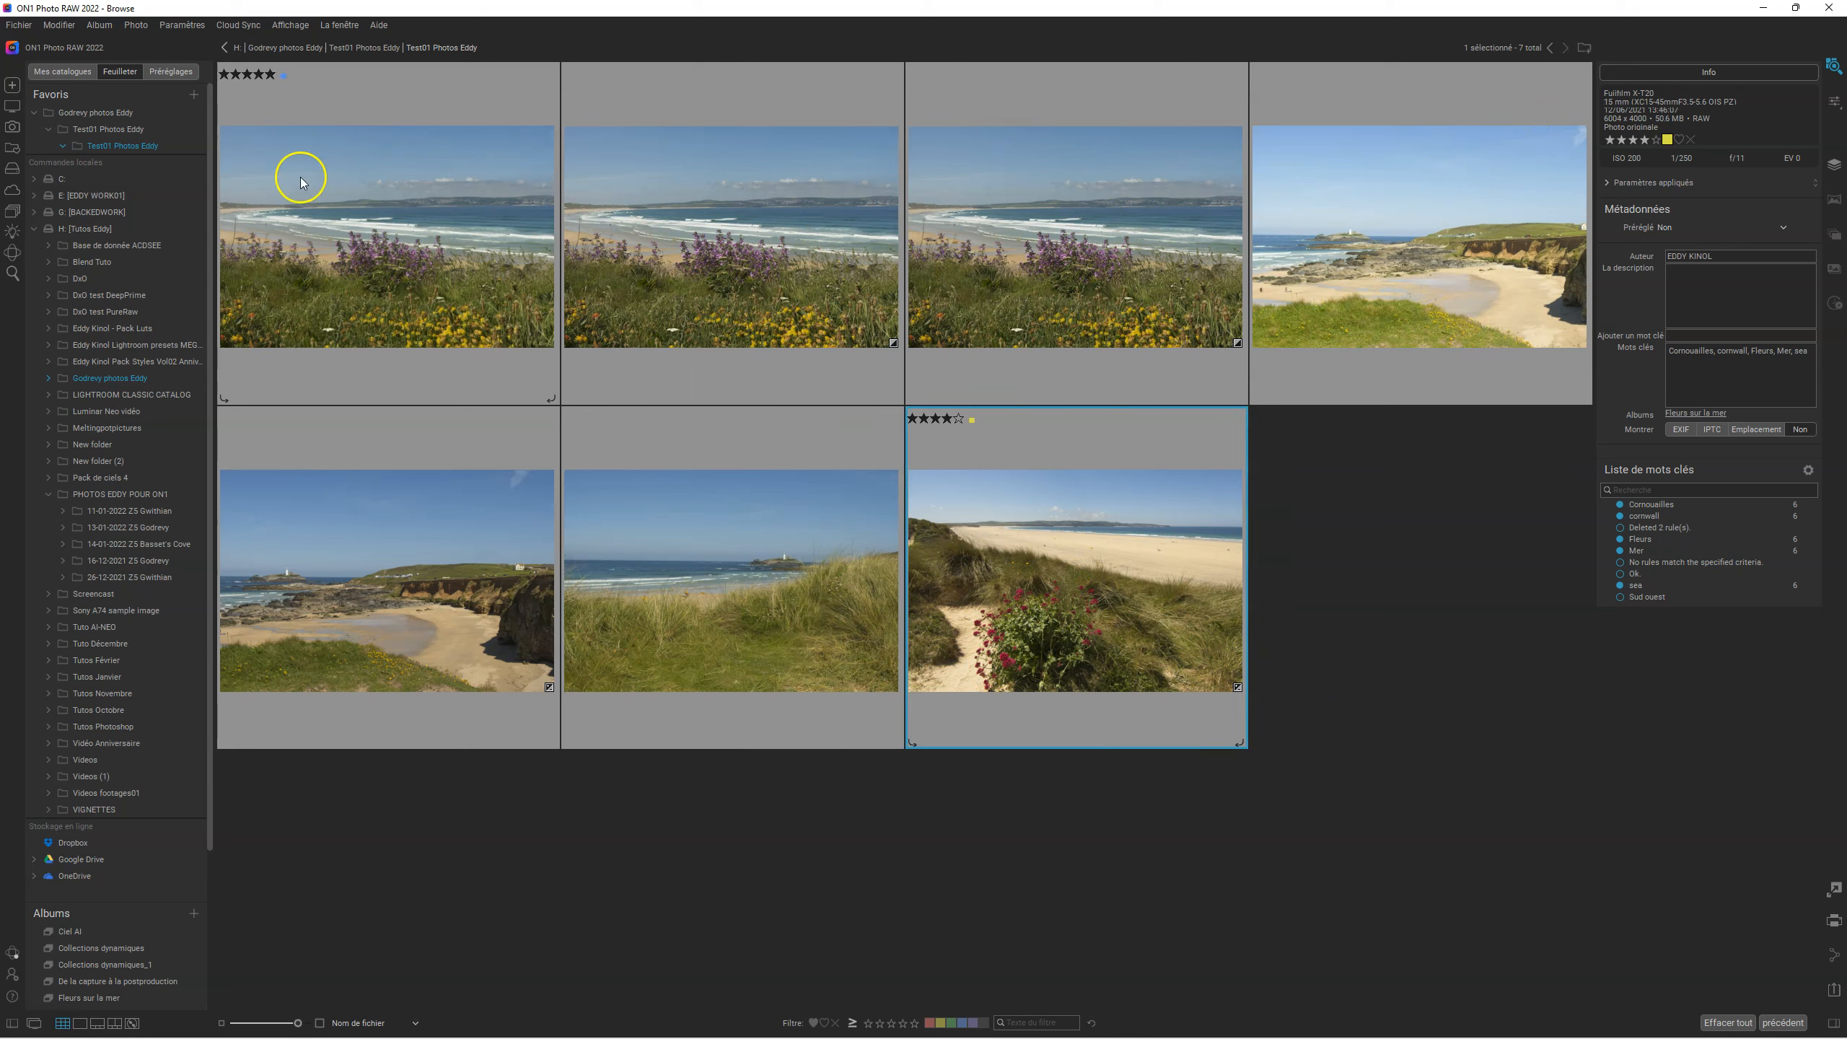
Reopen the thumbnail view options and set the left label to show Toujours.
right_click(1072, 557)
left_click(1109, 8)
left_click_drag(952, 393, 1311, 393)
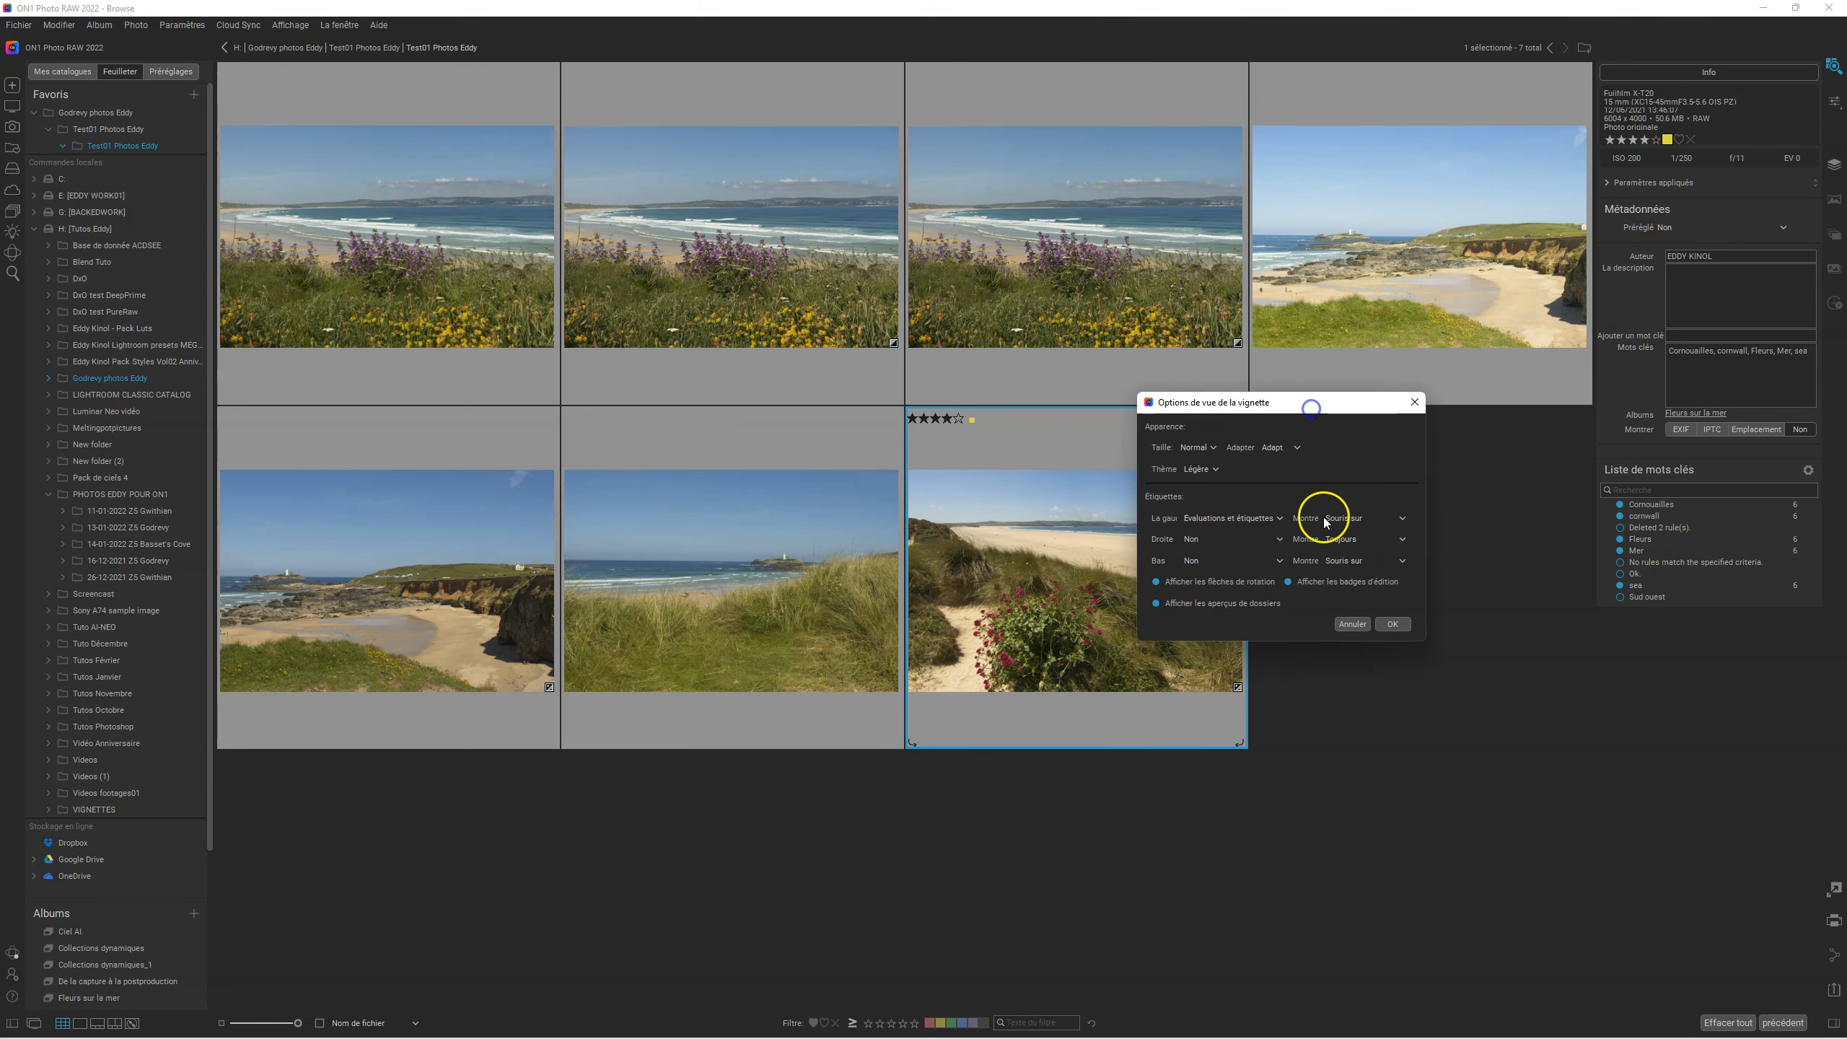
left_click(1401, 518)
left_click(1370, 544)
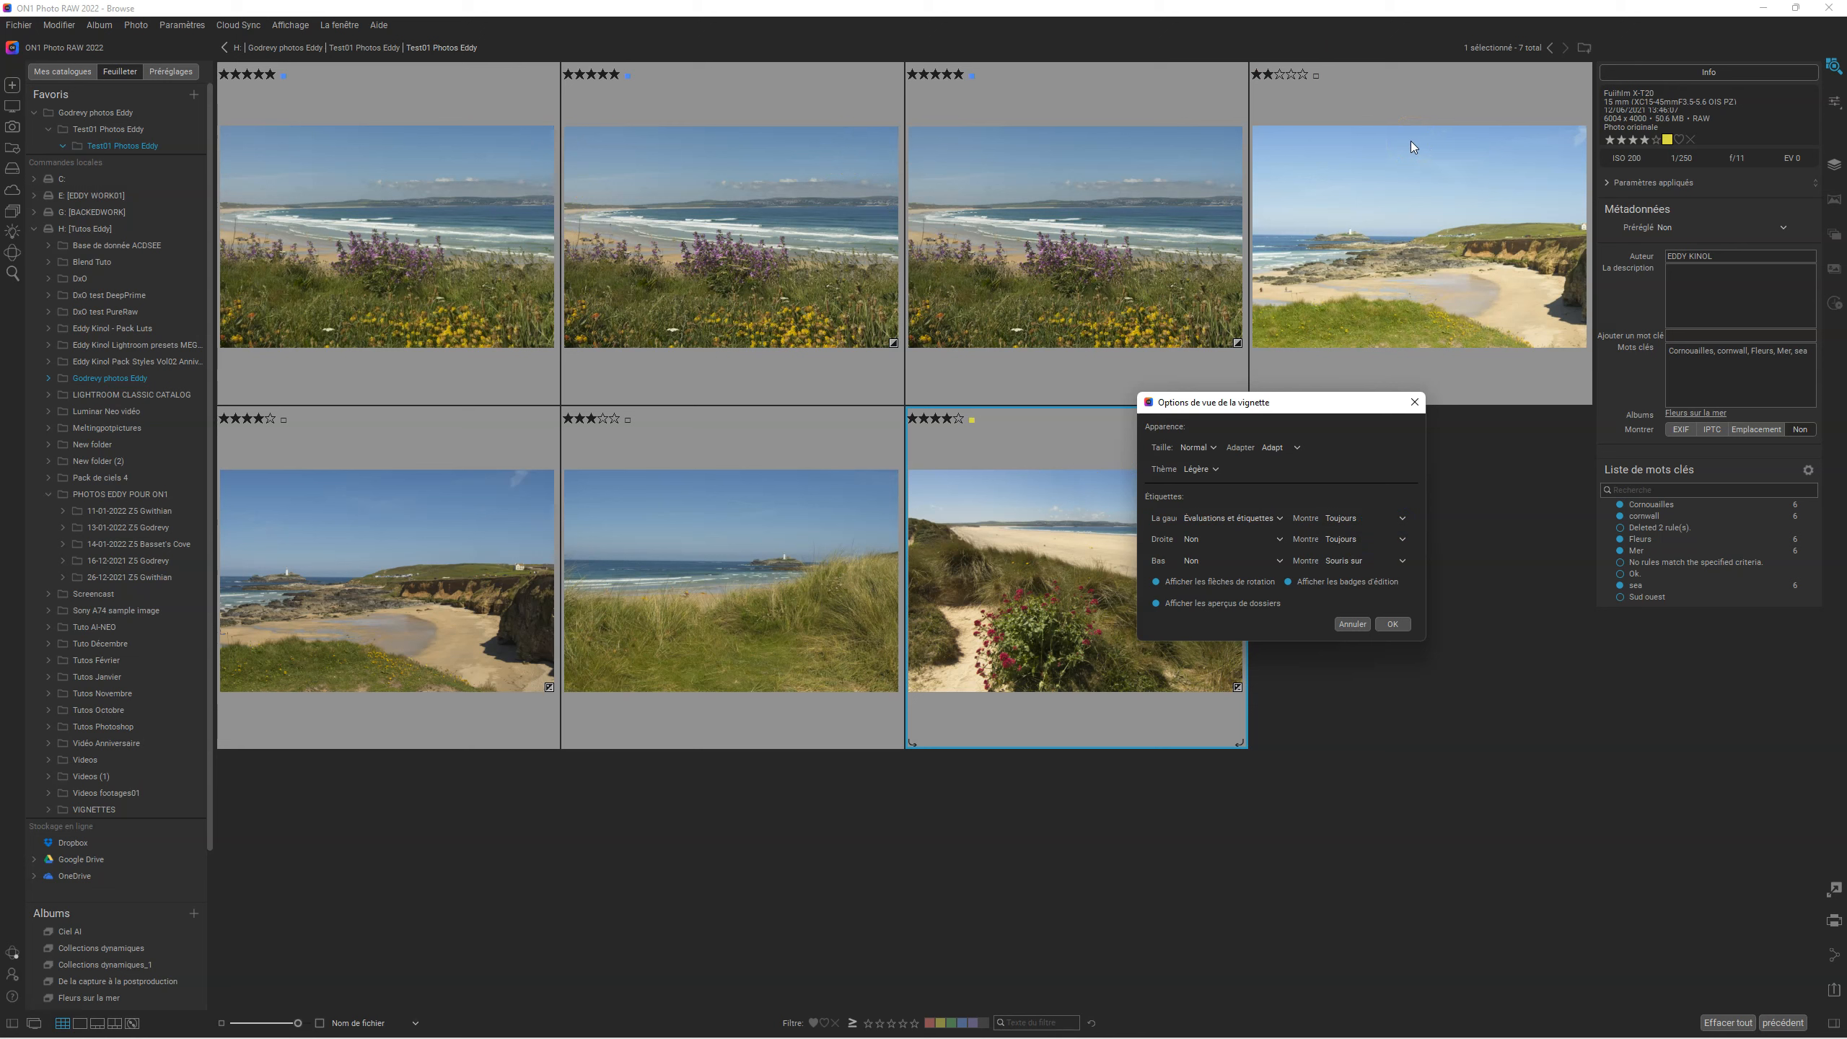
Try Nom de fichier as the right thumbnail label, followed by Base de fichier.
left_click(1228, 542)
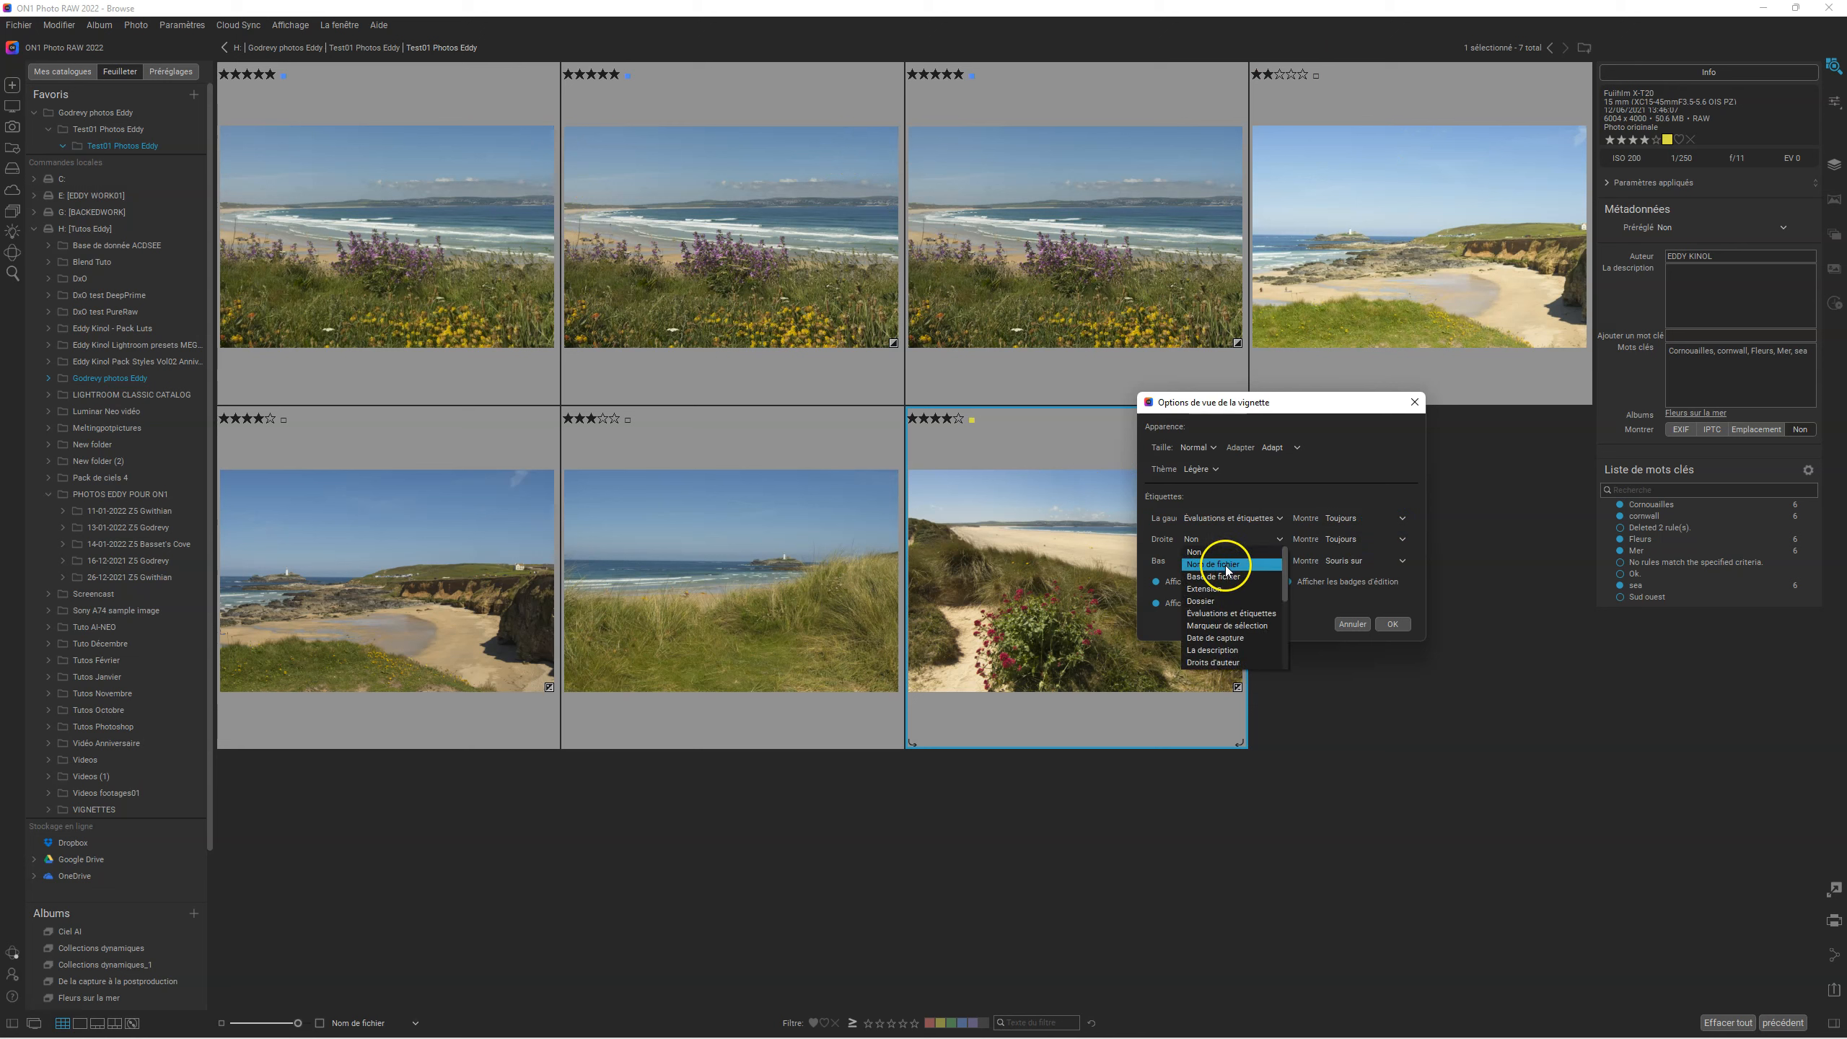
left_click(1226, 565)
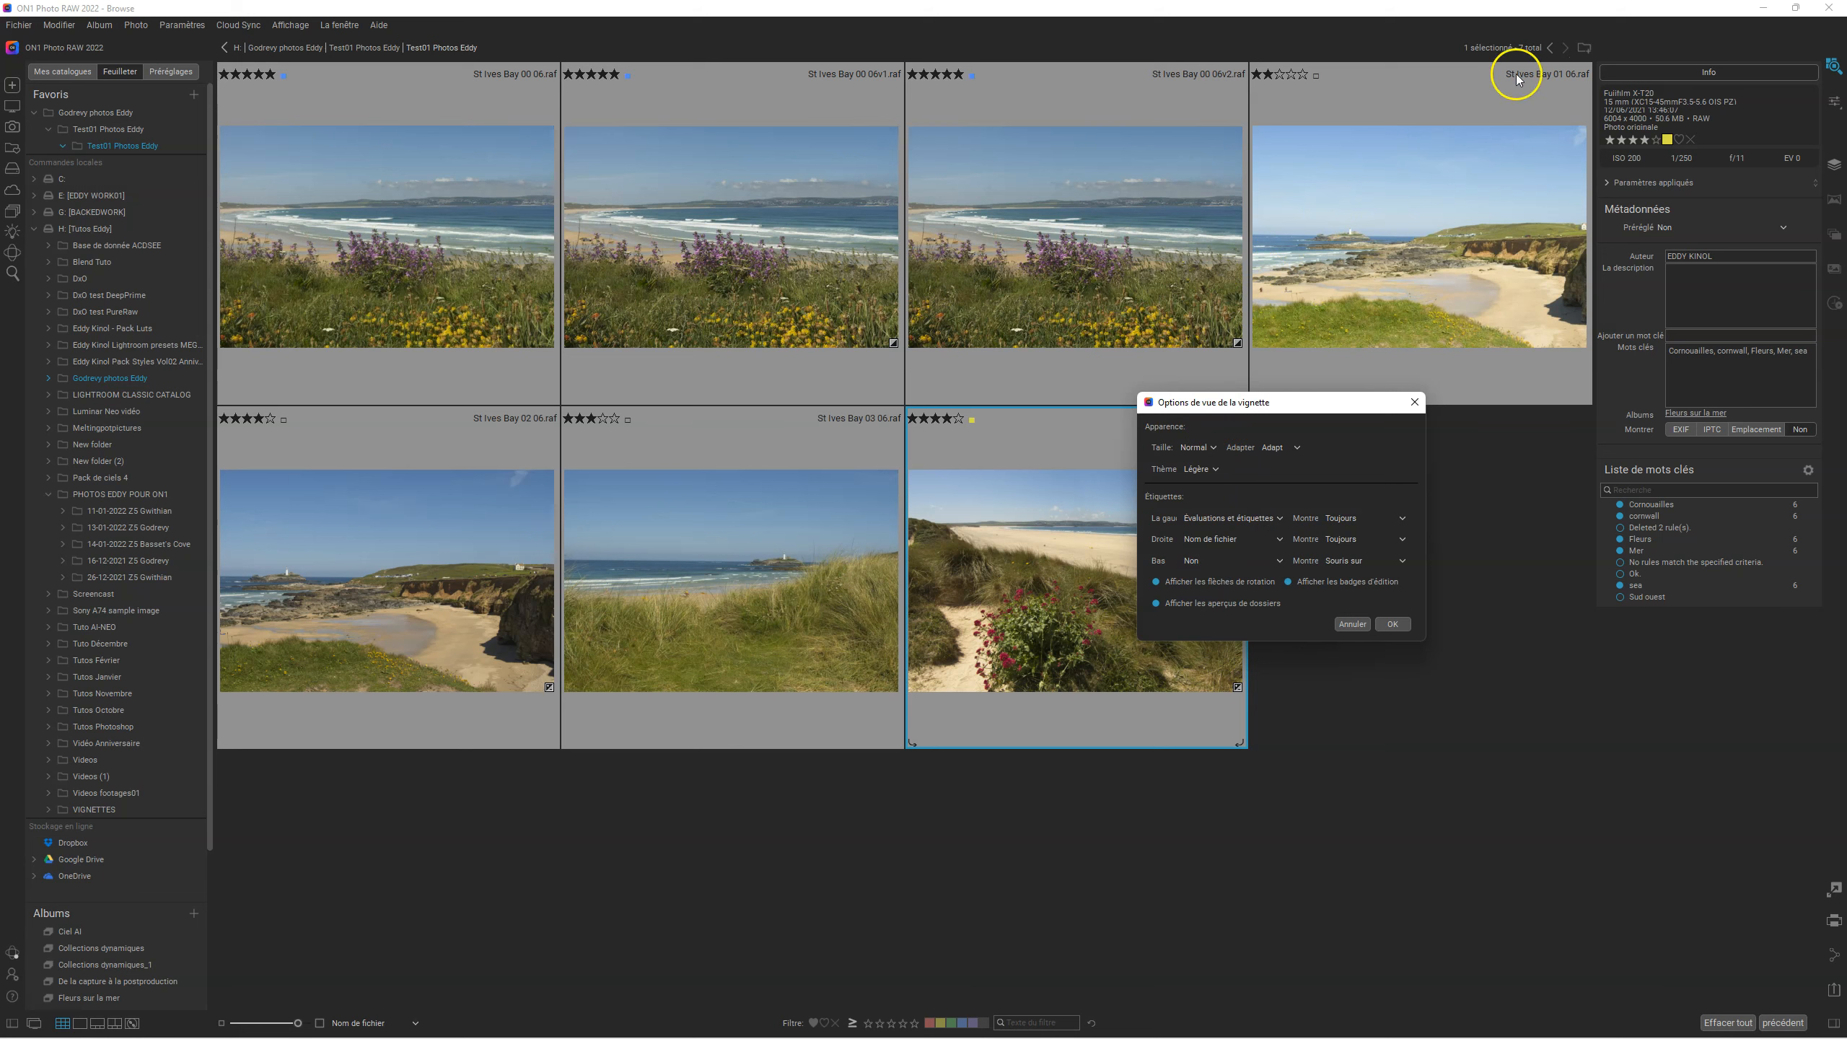
left_click(1226, 540)
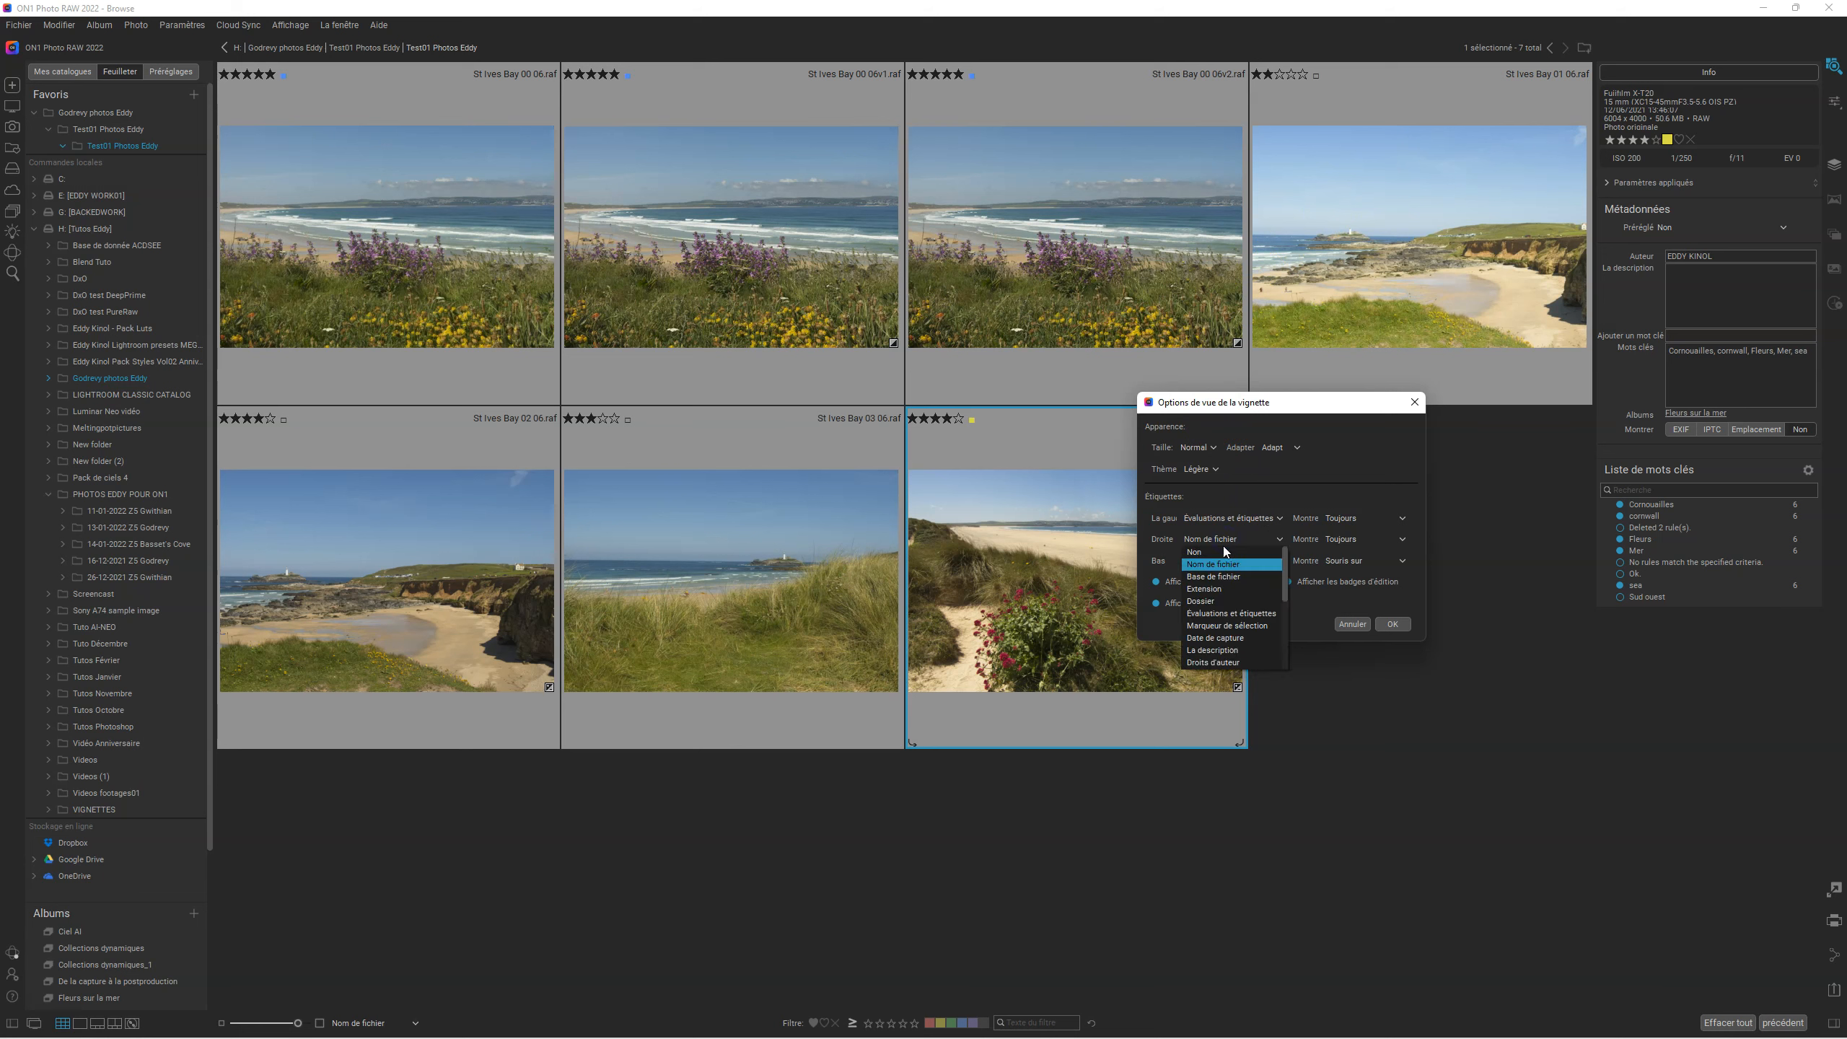
left_click(1221, 577)
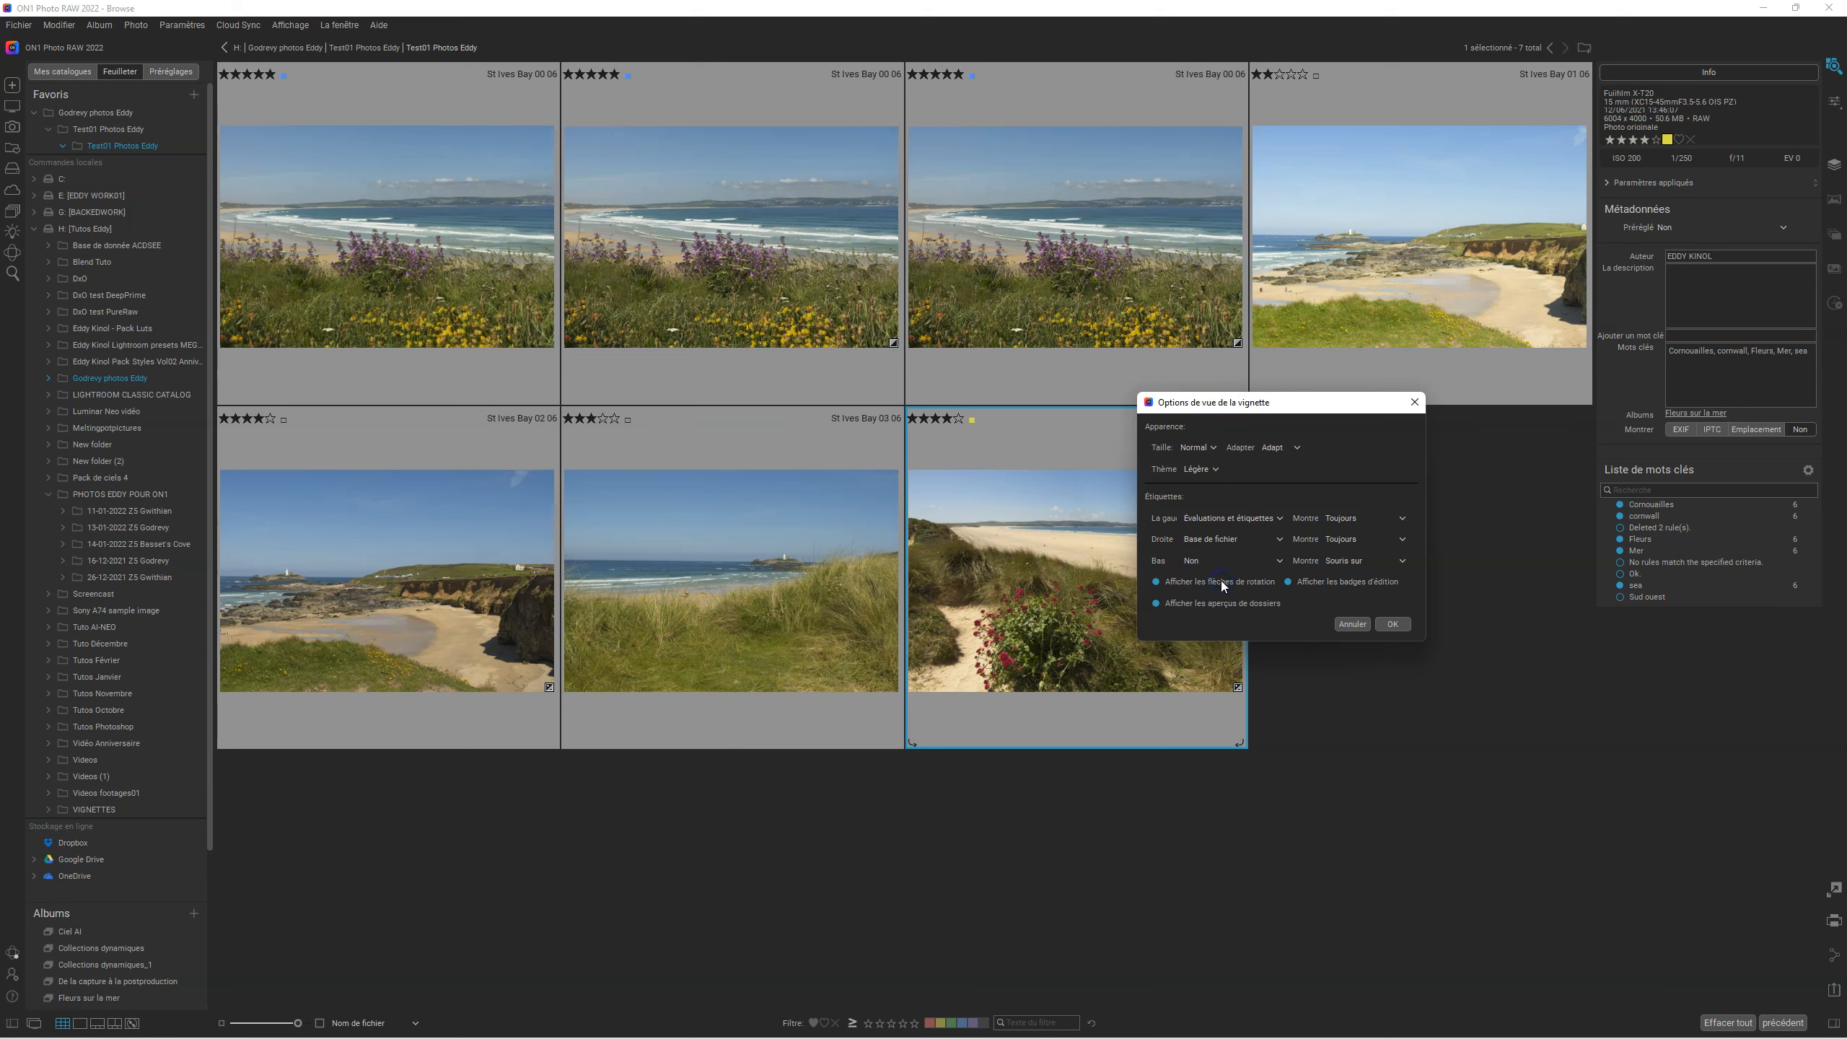
Try Extension as the right thumbnail label and switch it to Dossier.
left_click(1234, 538)
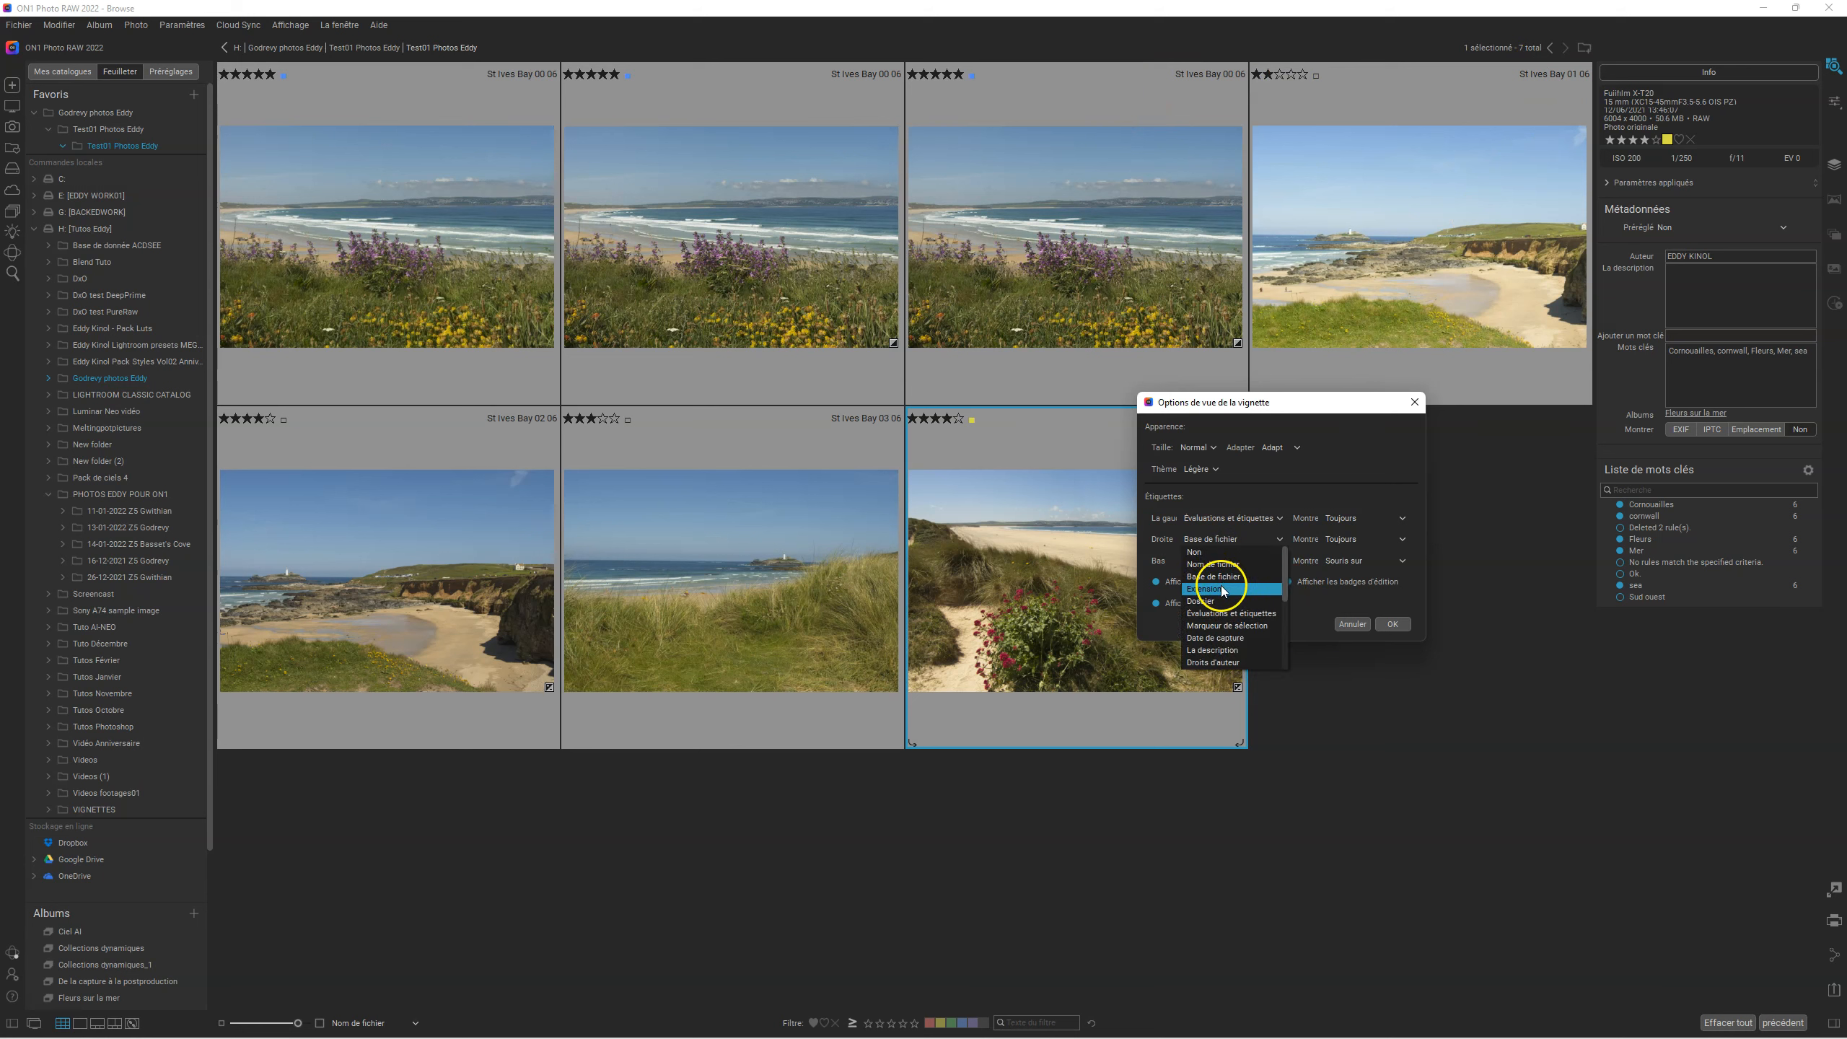
left_click(1221, 589)
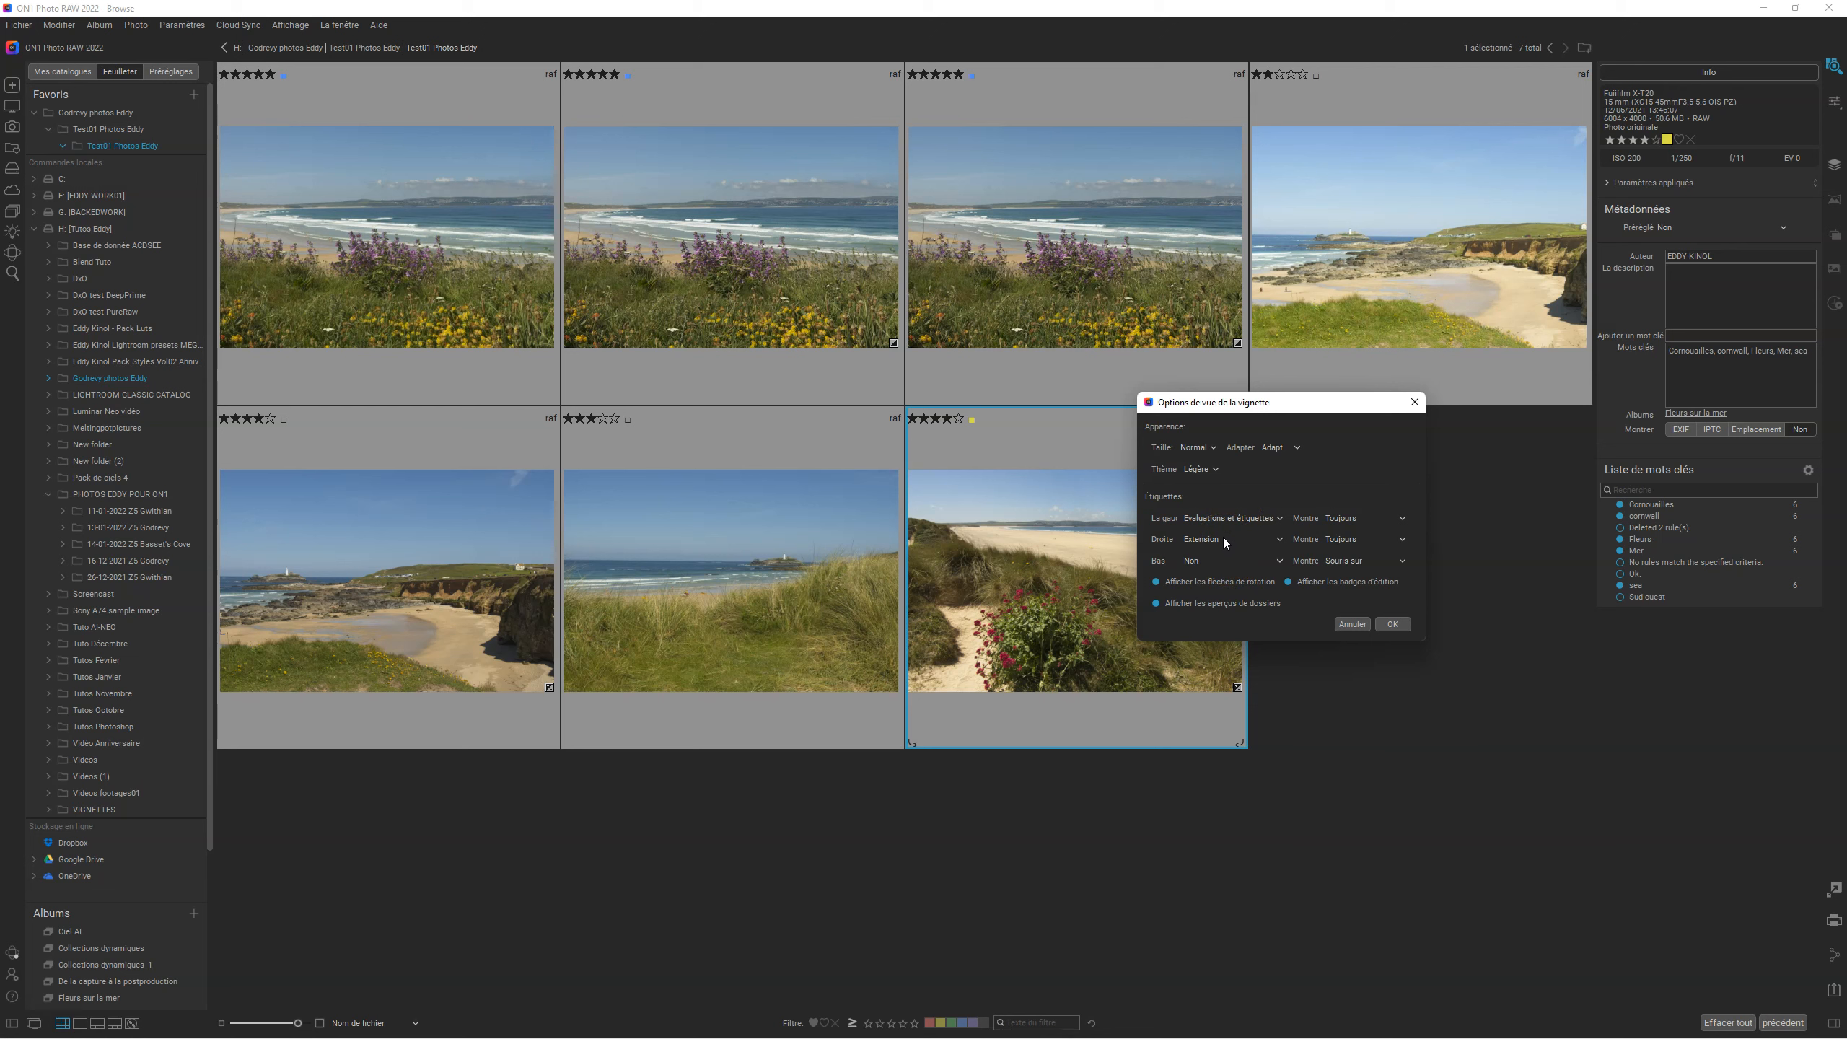
left_click(1224, 539)
left_click(1204, 606)
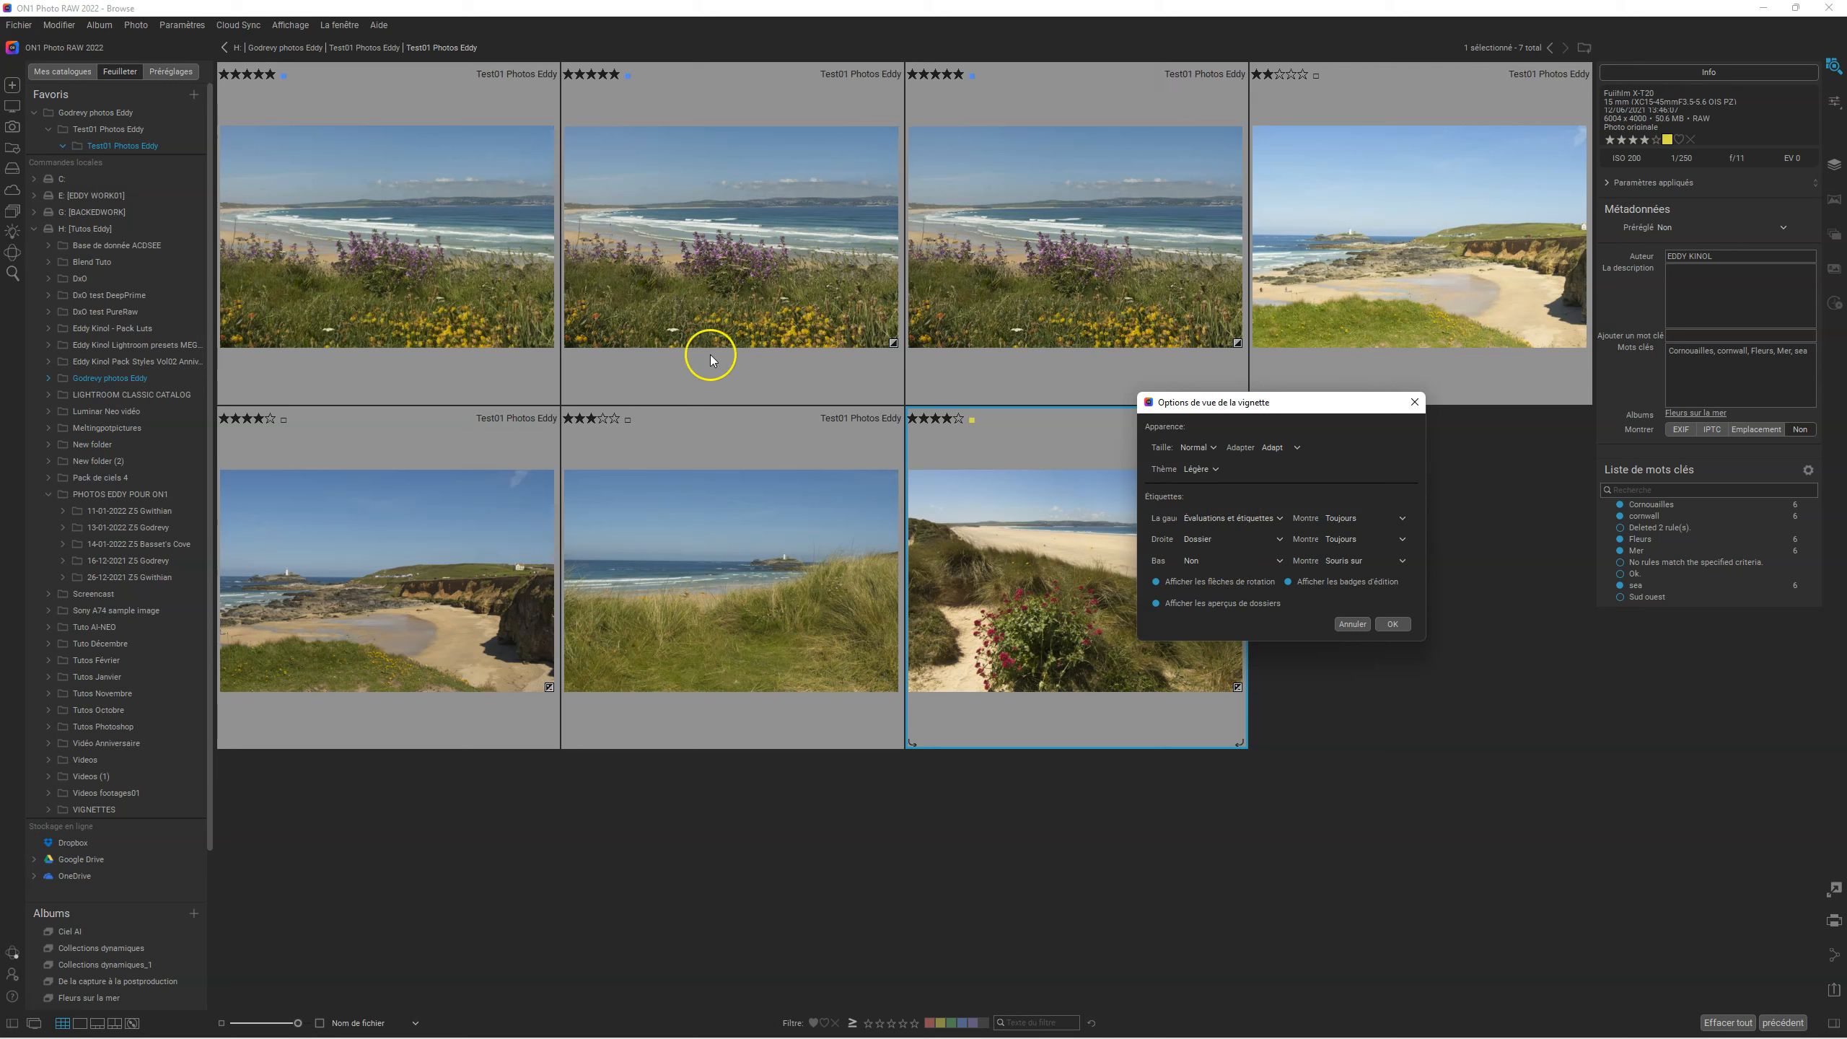
Try Évaluations et étiquettes as the right thumbnail label, followed by Marqueur de sélection.
left_click(1206, 540)
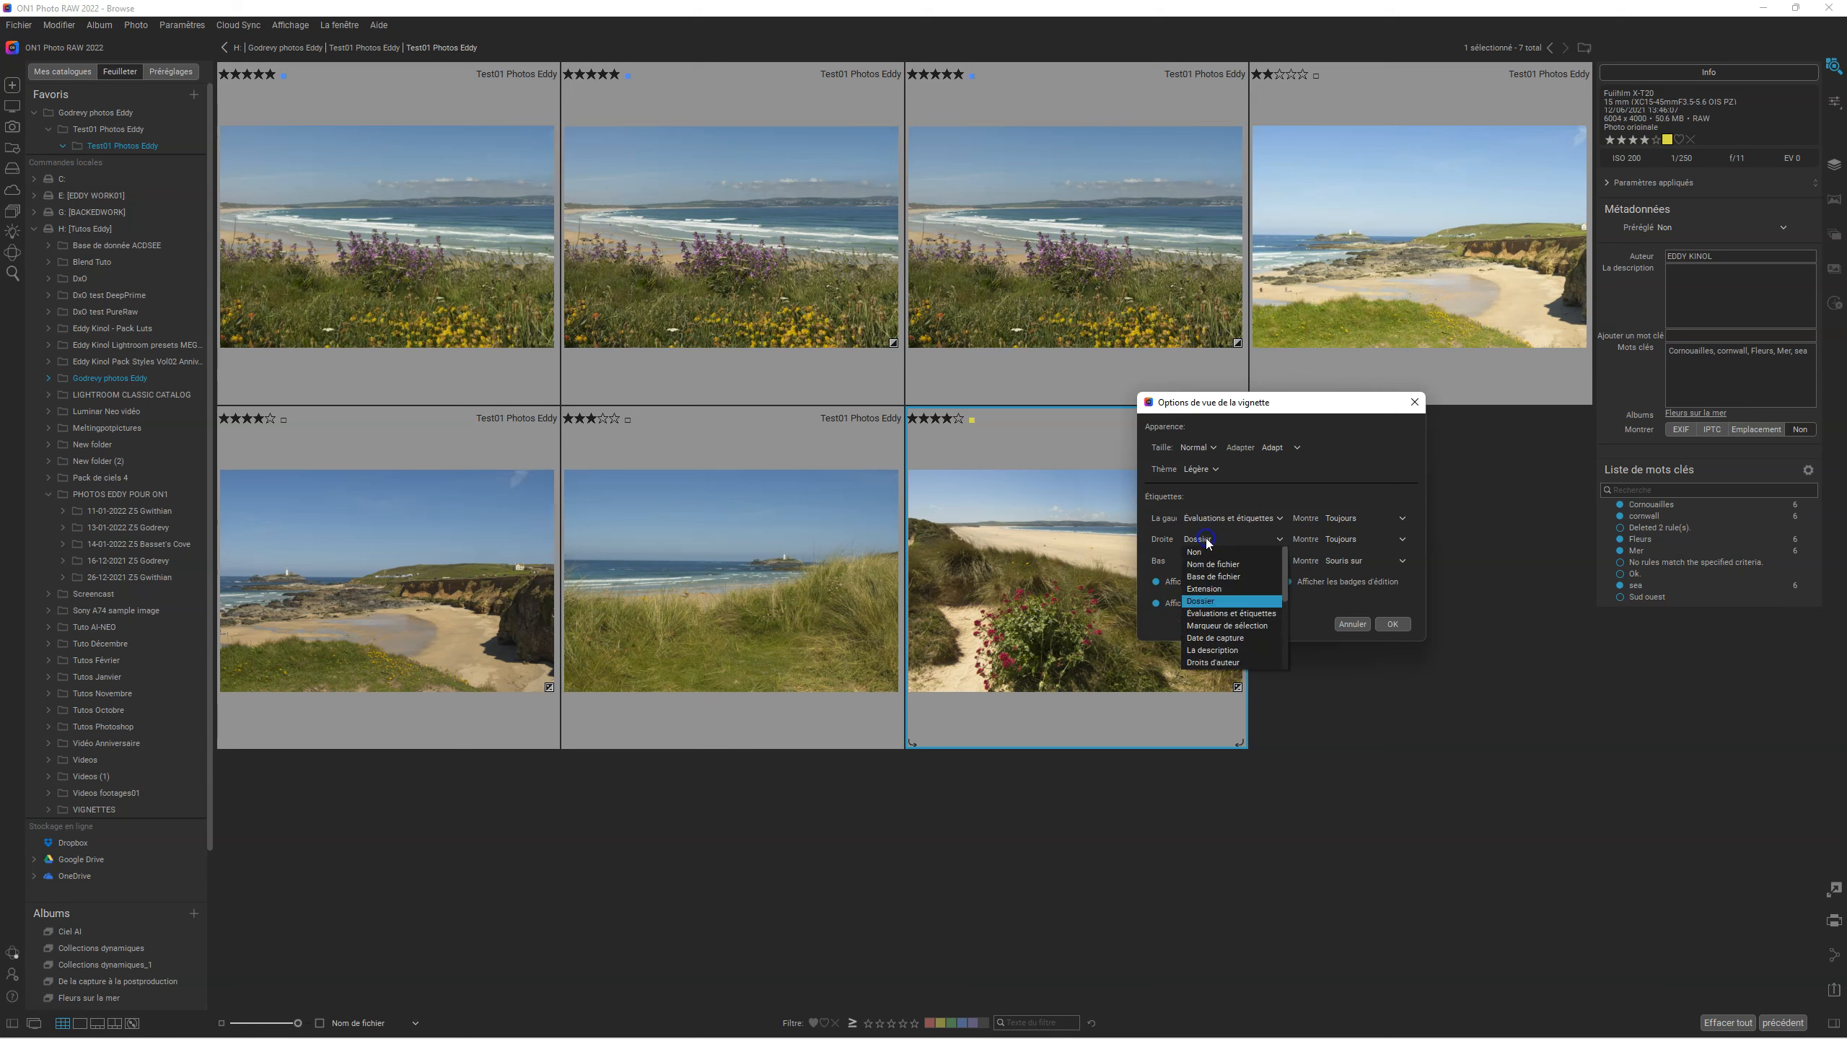
left_click(1205, 614)
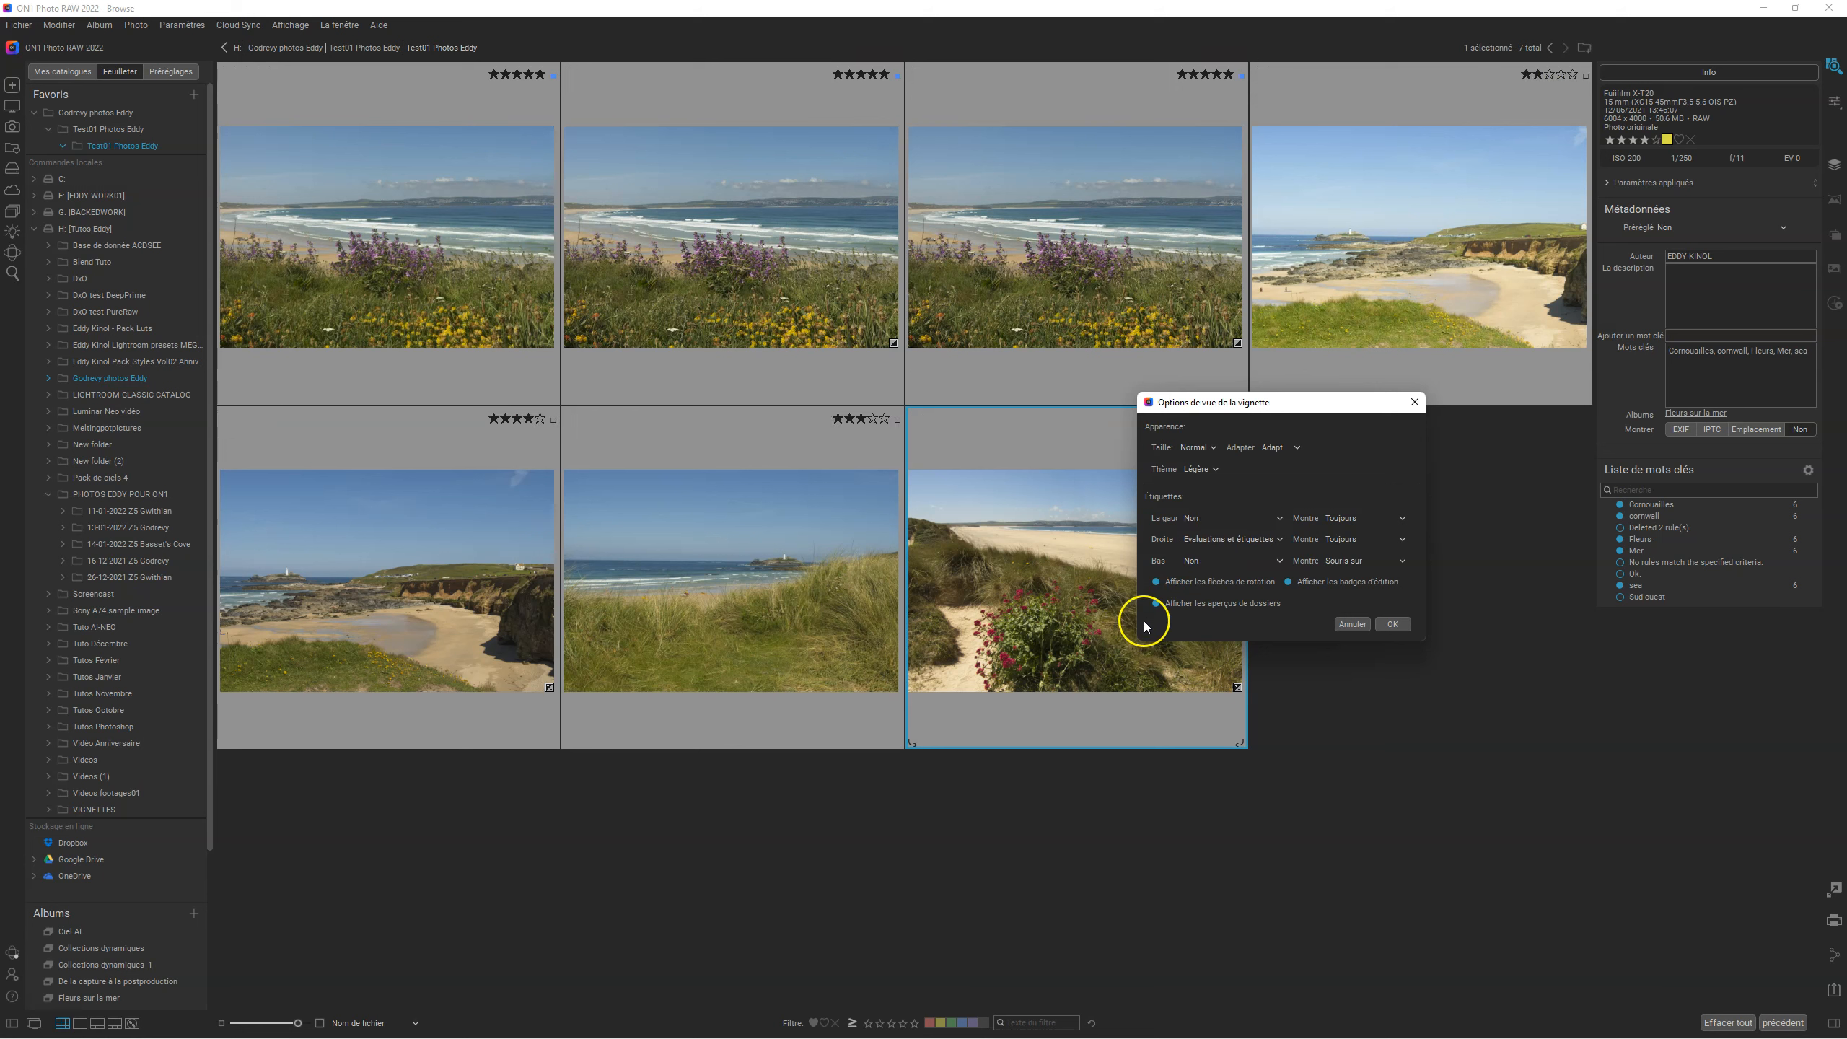
left_click(1201, 540)
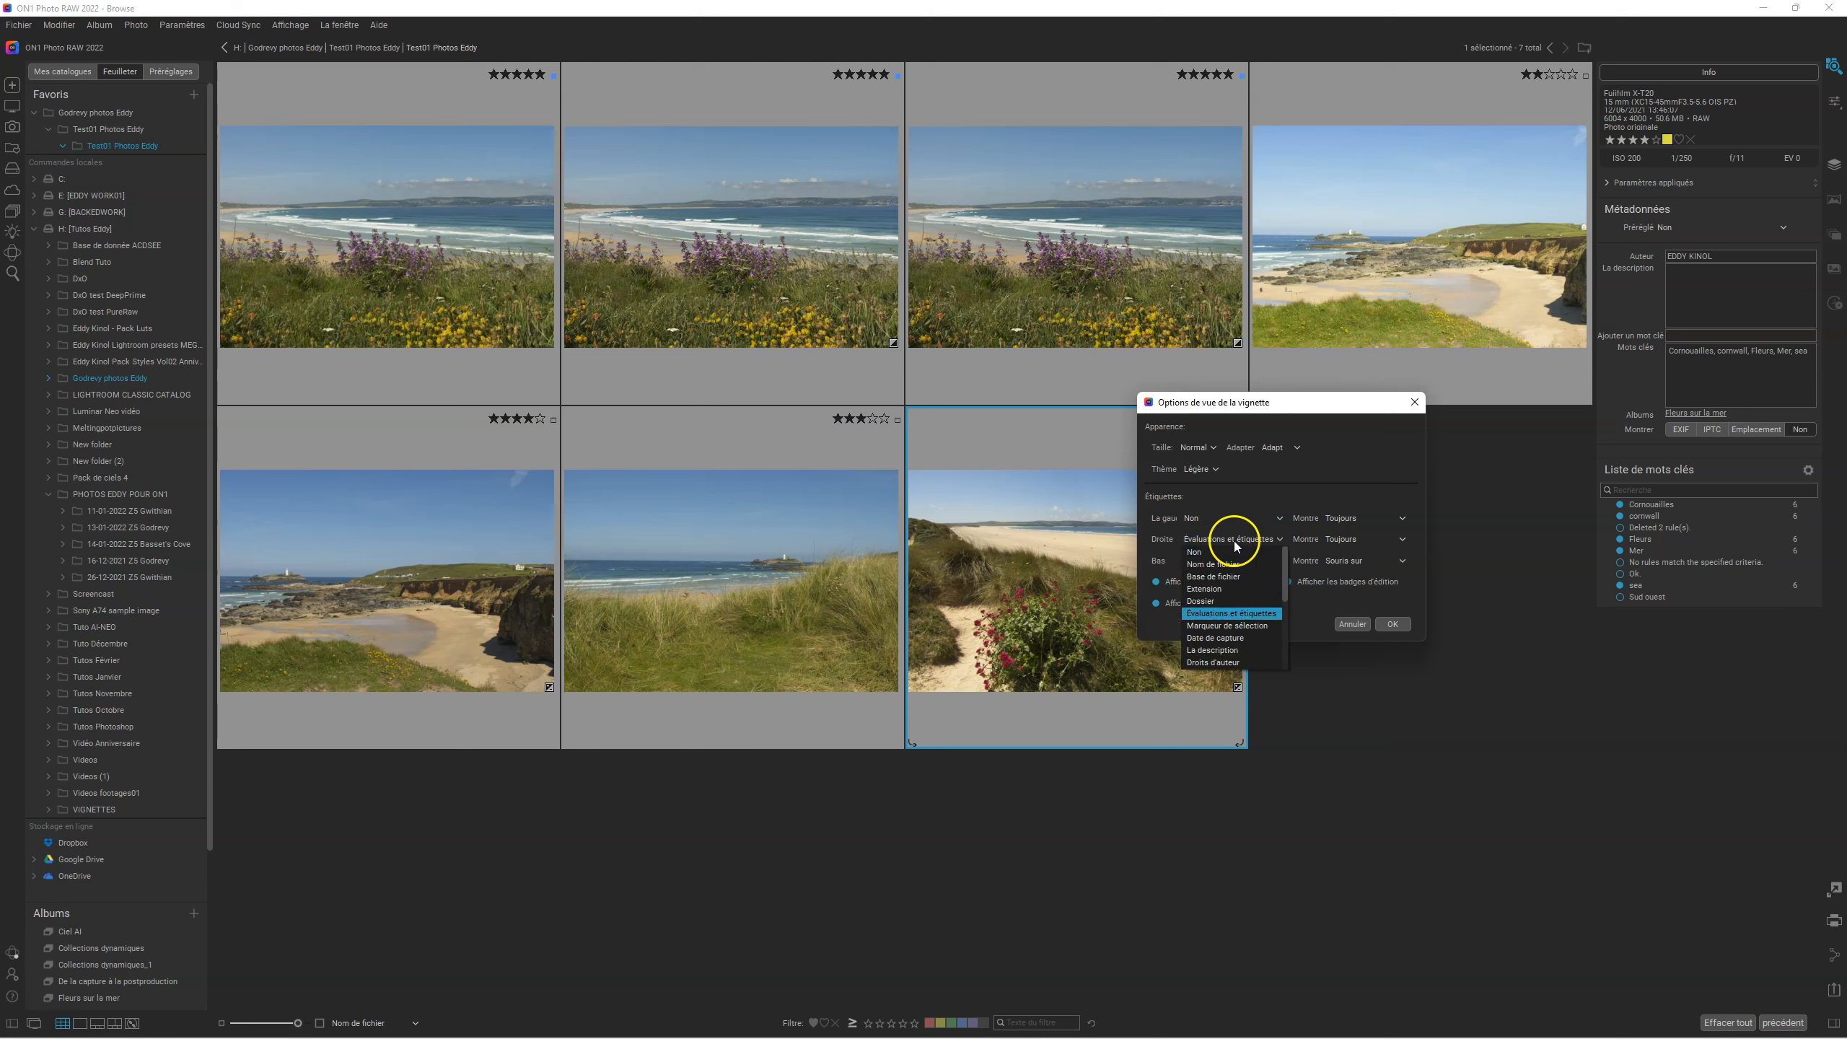
left_click(1226, 625)
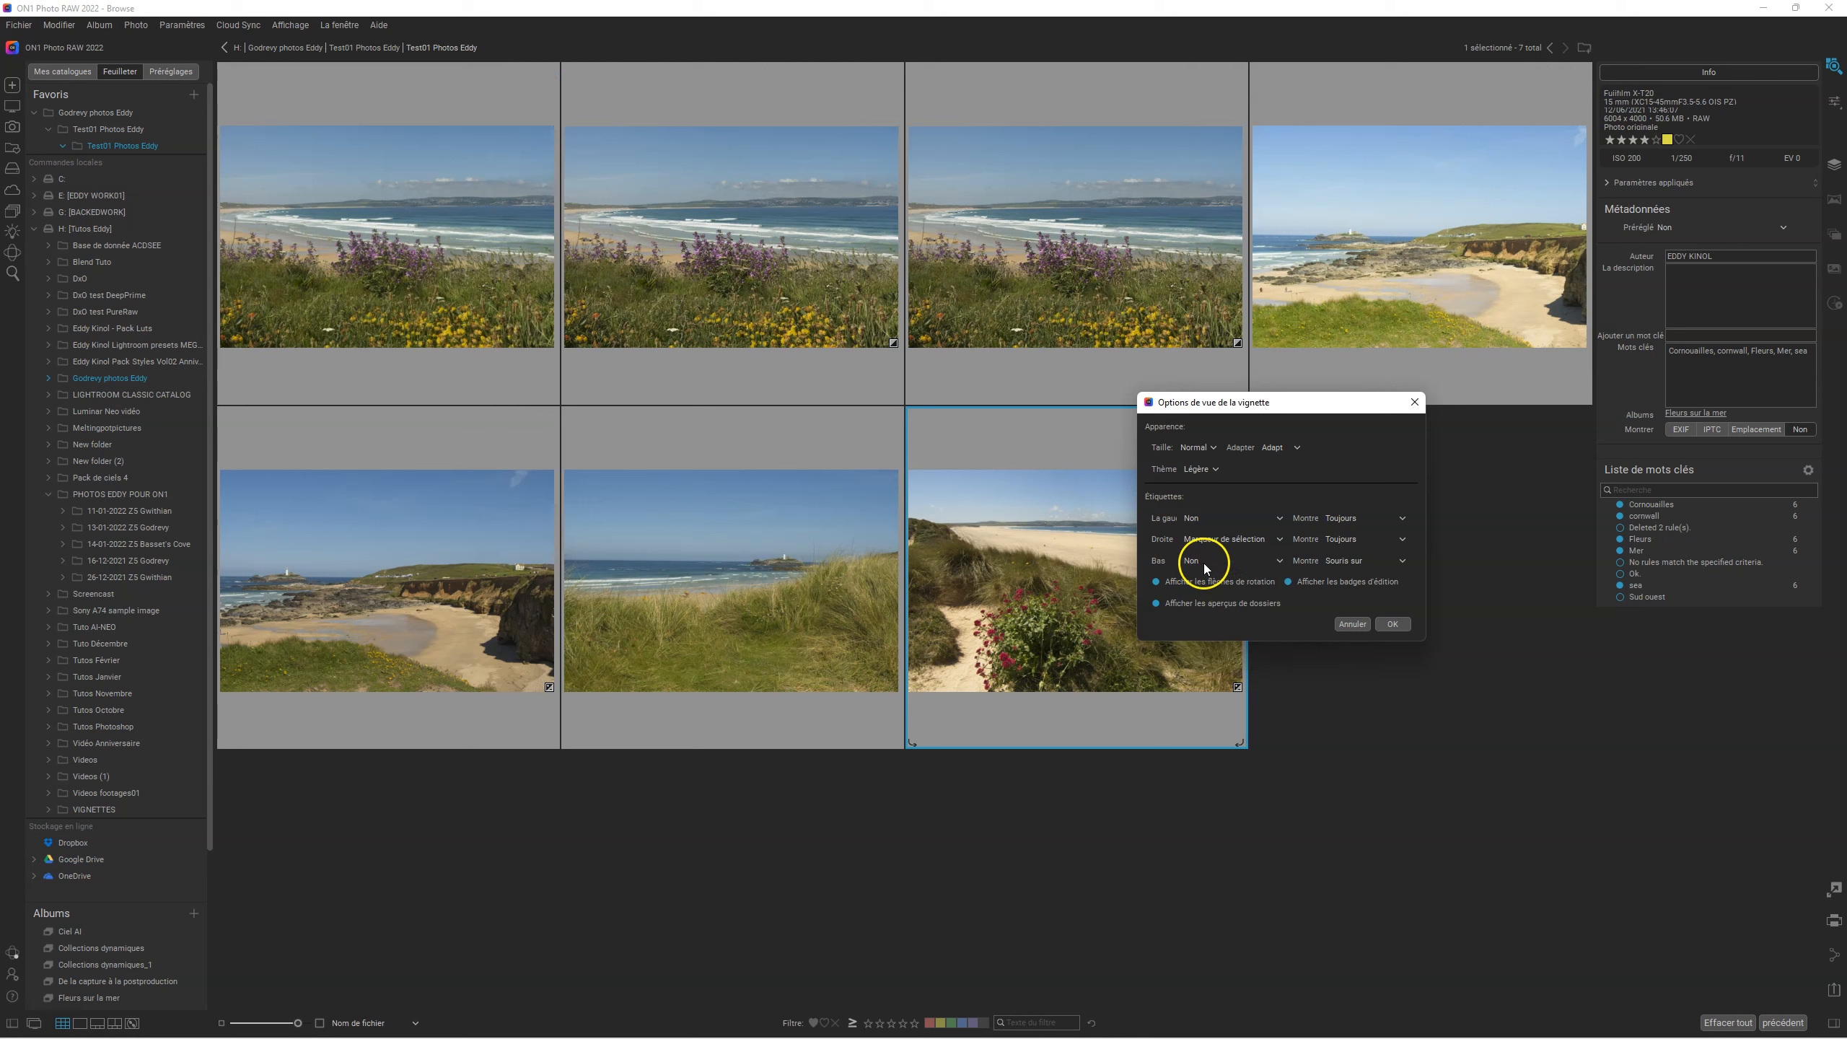
Set the right thumbnail label to Date de capture and the left label to Évaluations et étiquettes.
left_click(1209, 538)
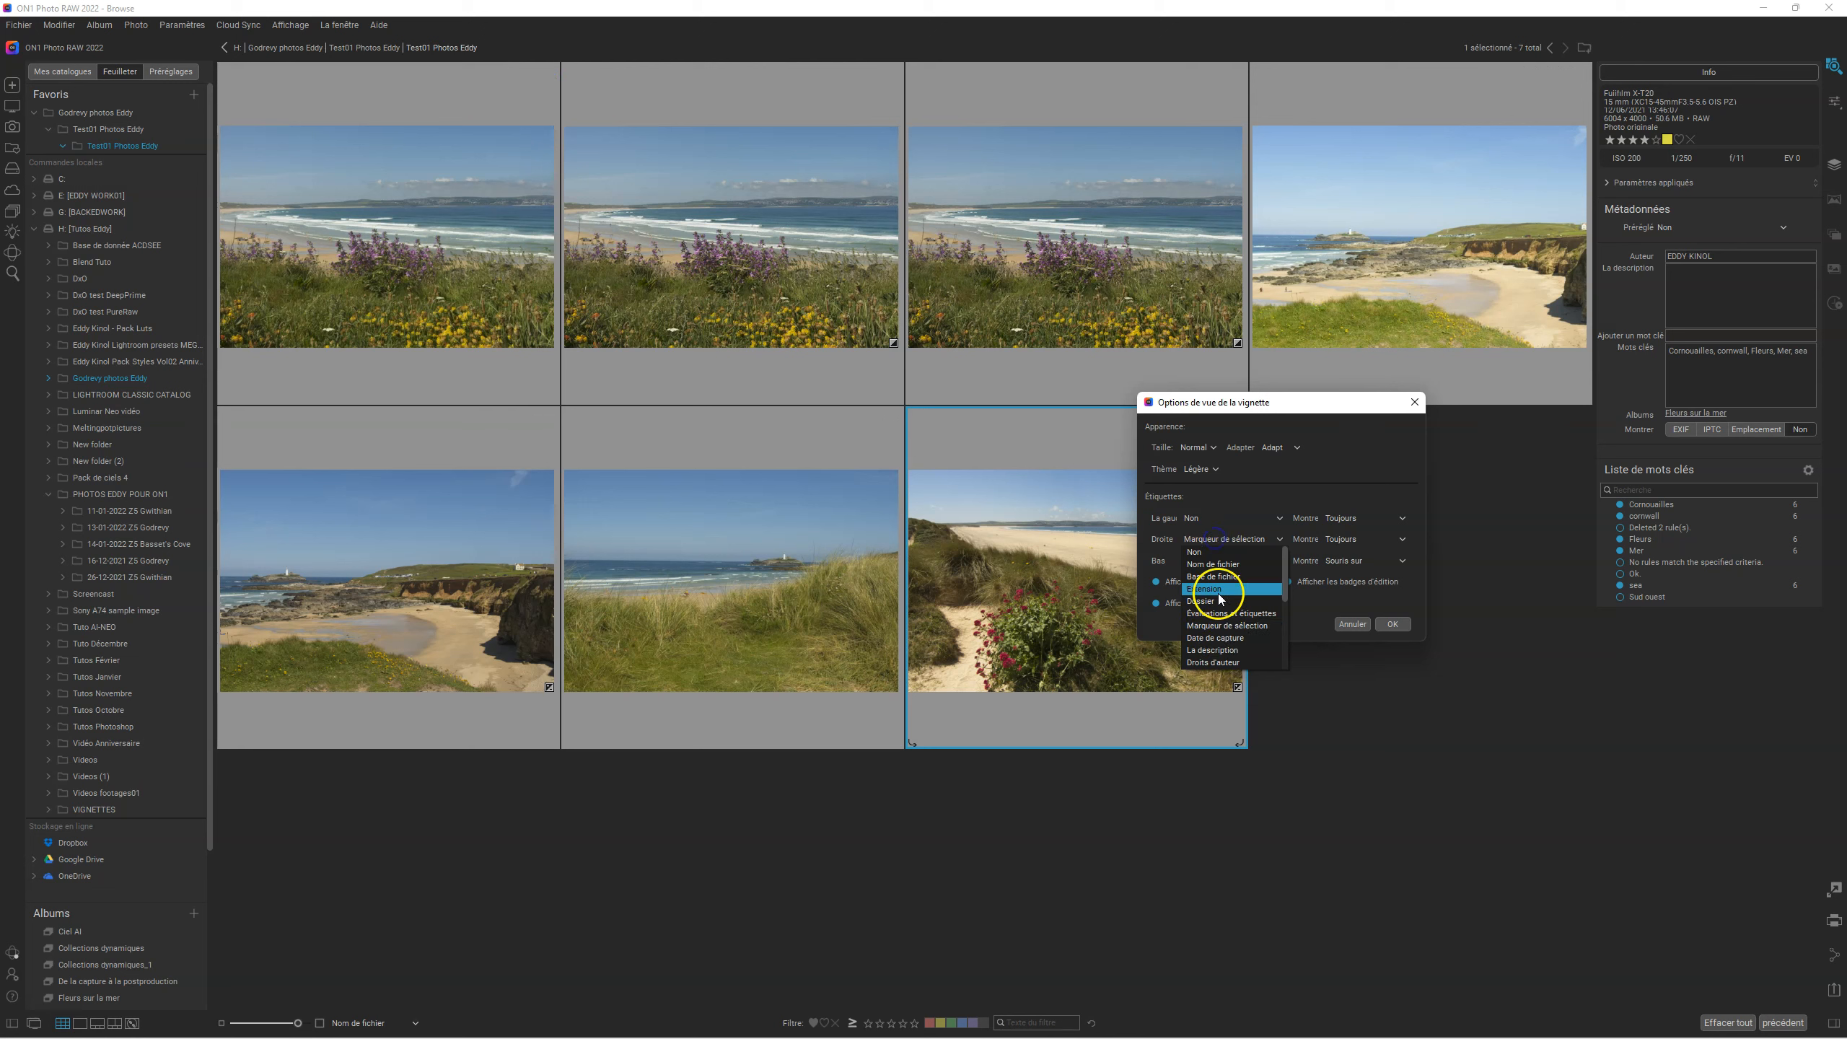
left_click(1227, 637)
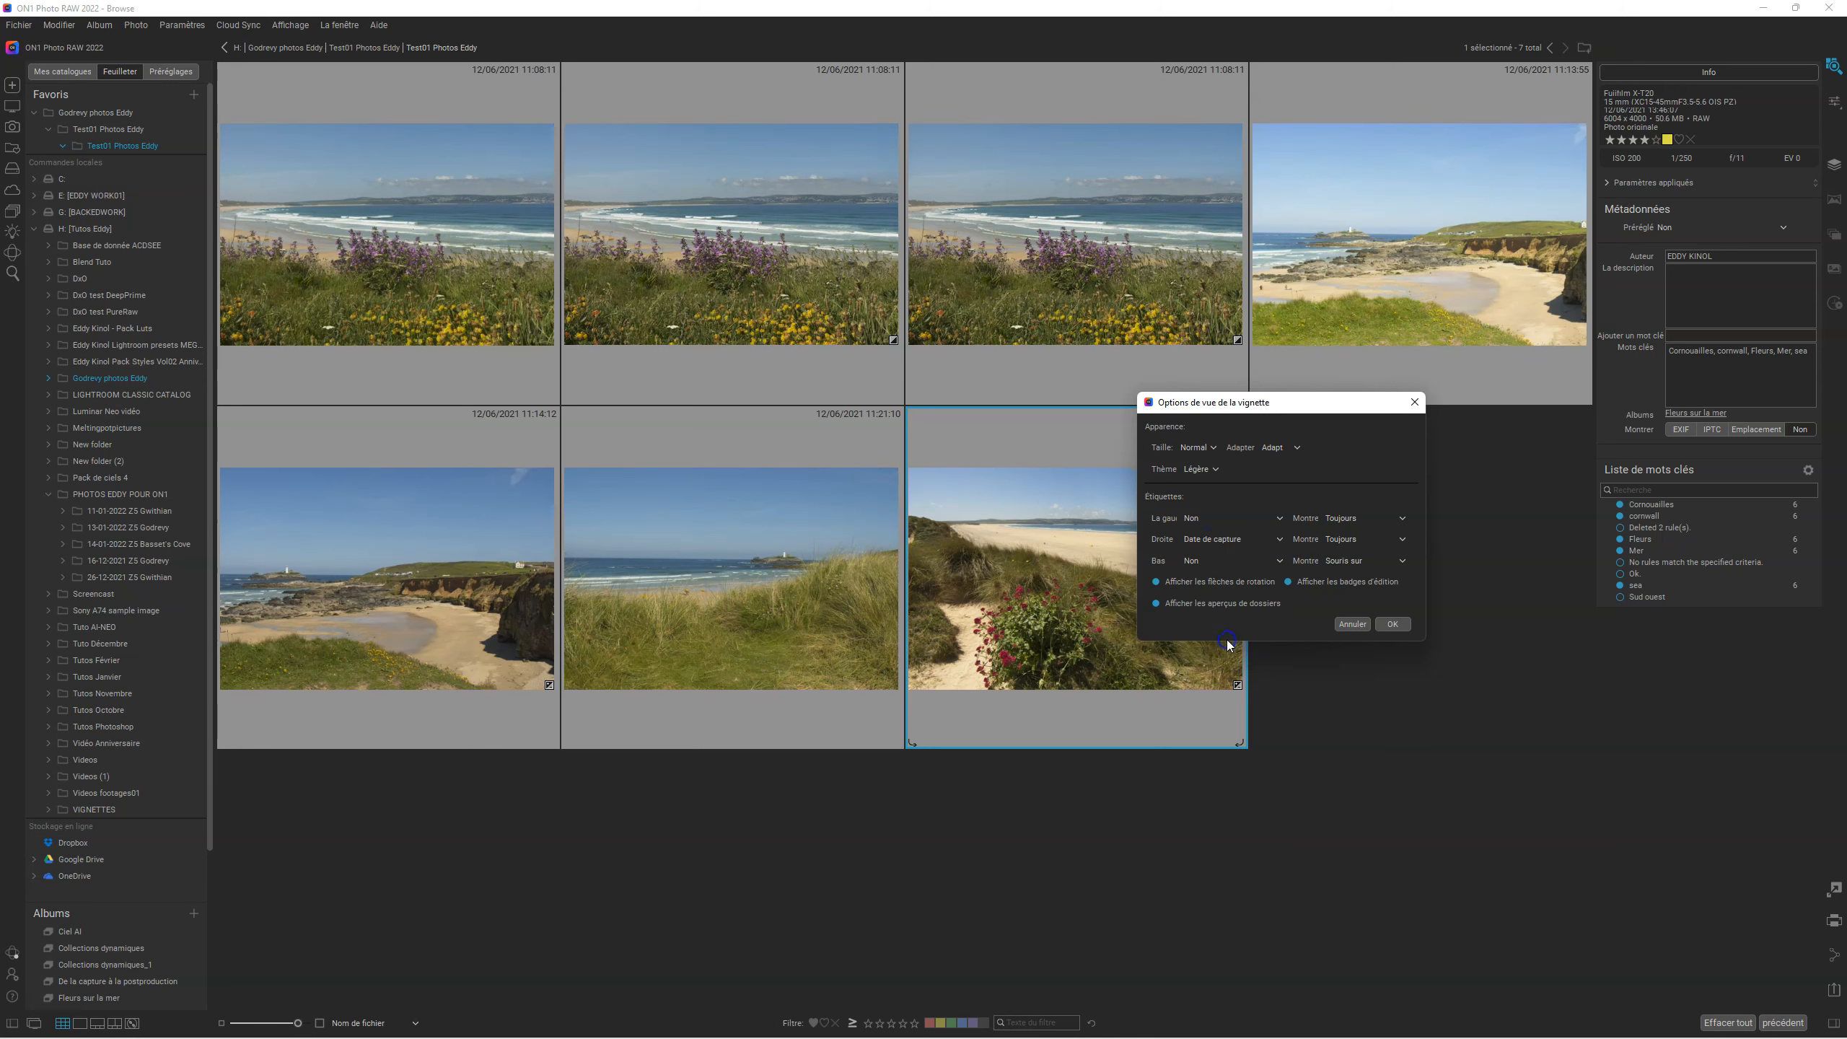
left_click(1187, 518)
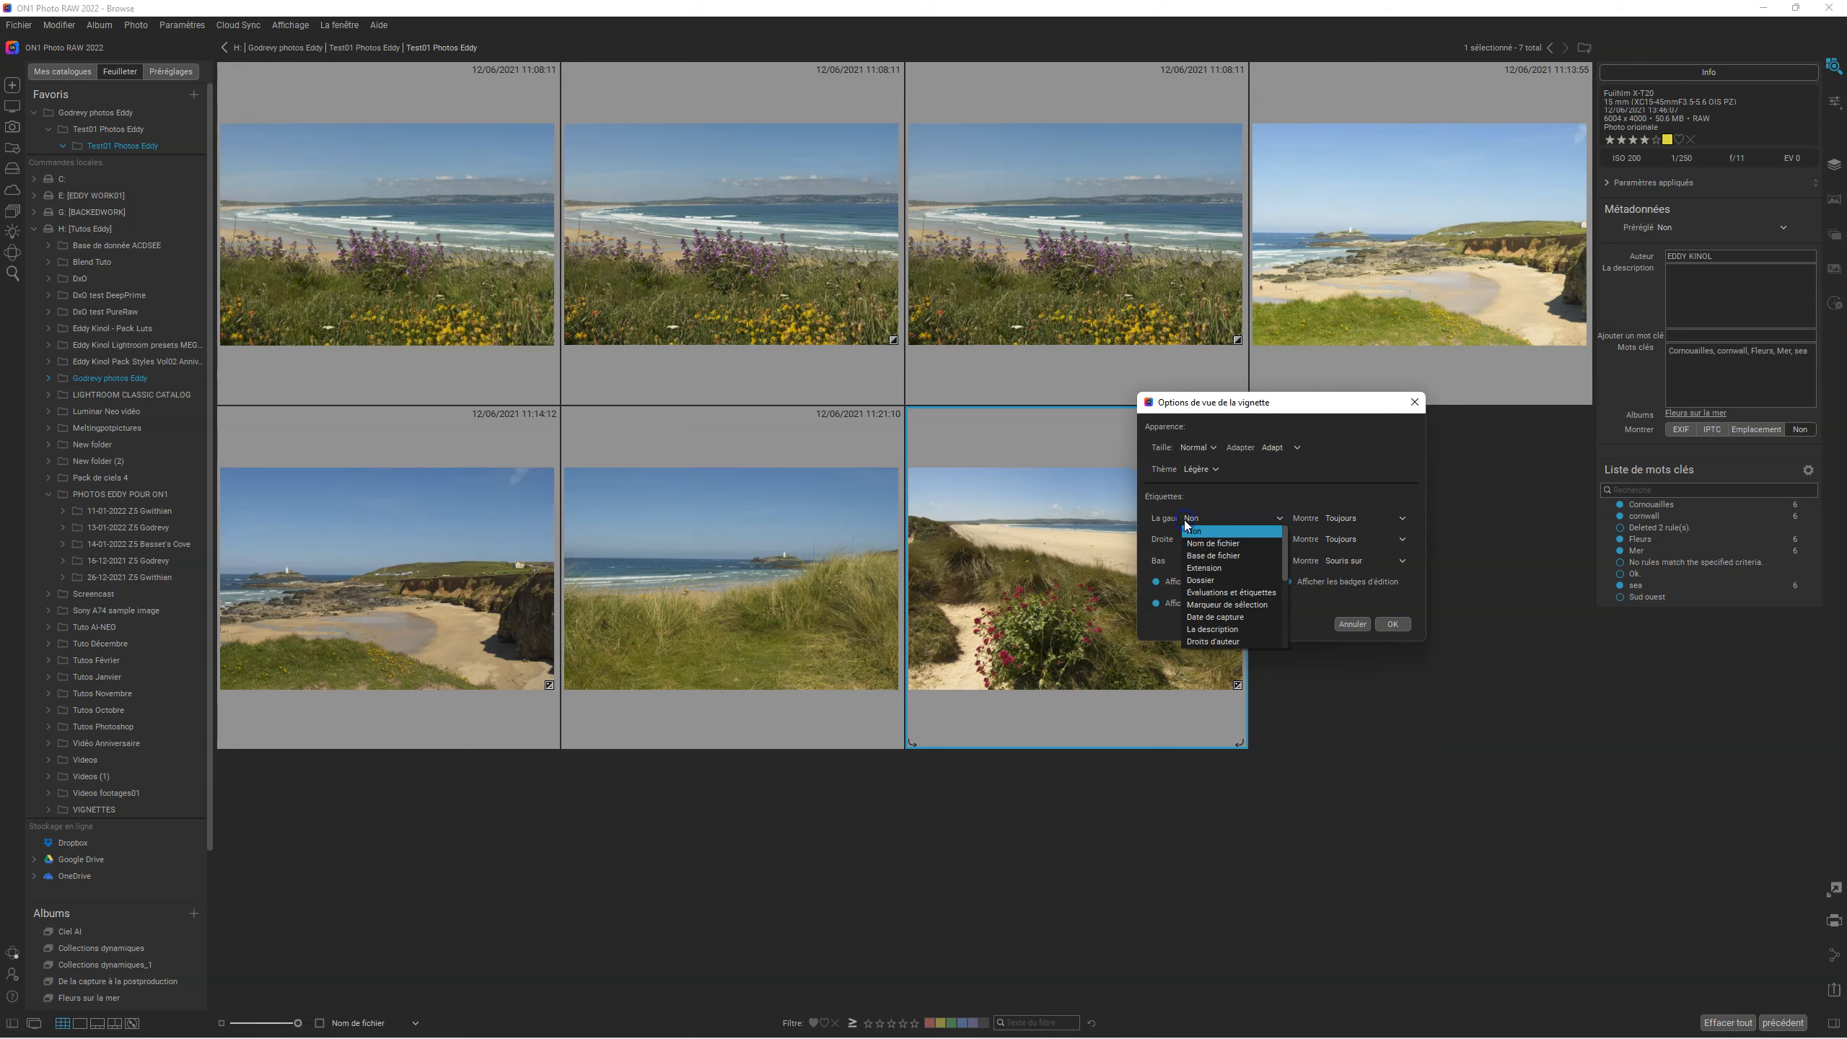
left_click(1239, 591)
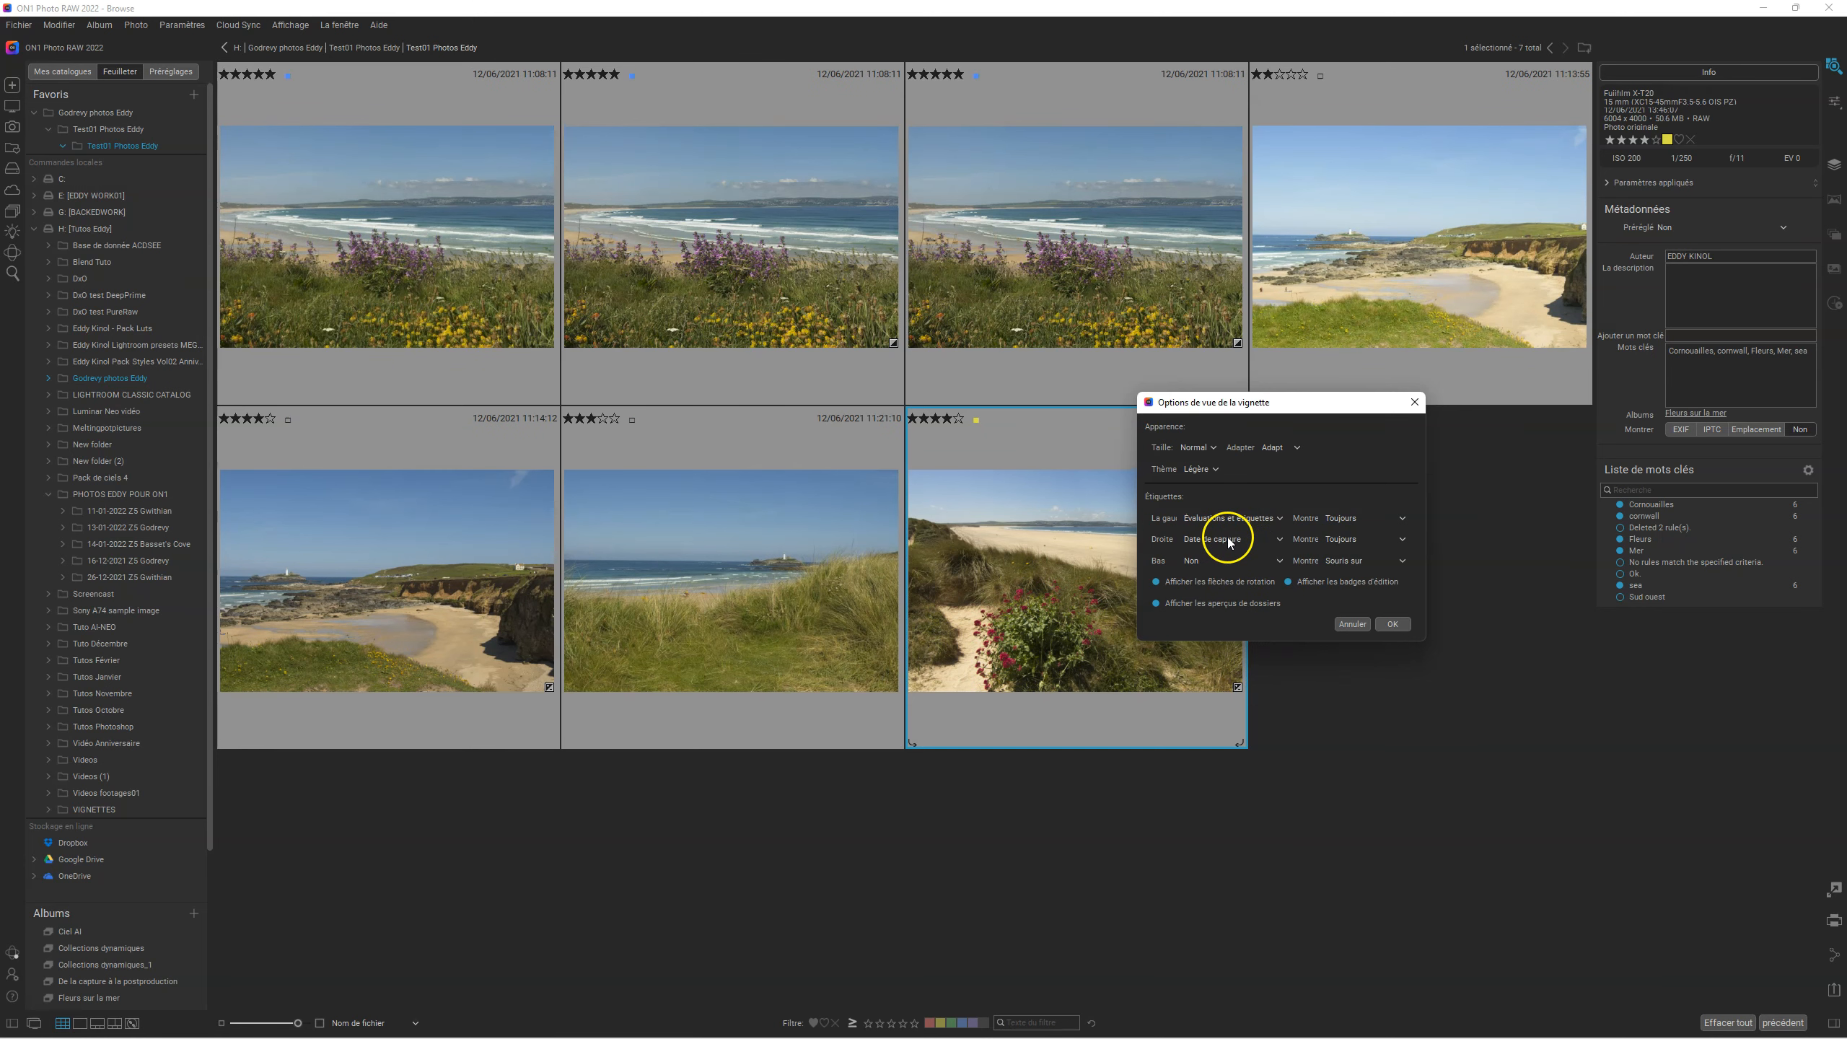
Try ISO as the right thumbnail label in place of Date de capture.
left_click(1227, 542)
left_click(1226, 547)
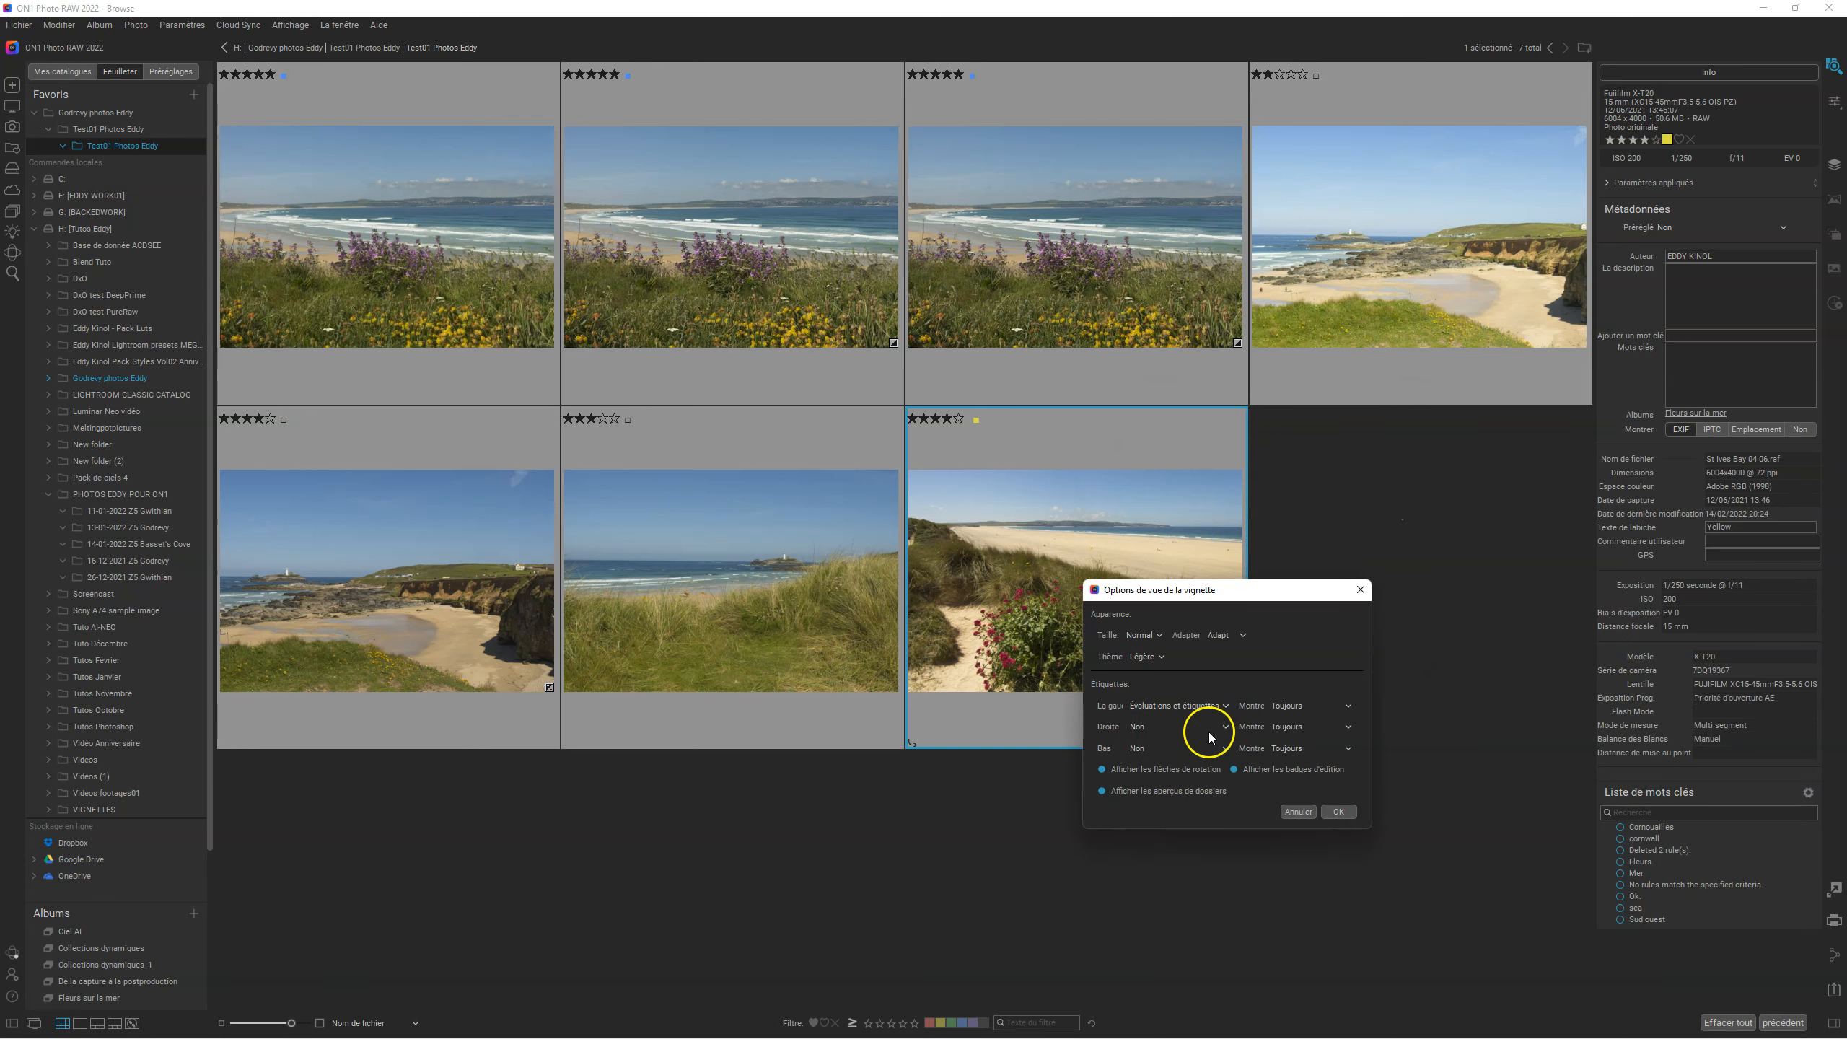
left_click(1210, 727)
scroll(1171, 814, "down", 2)
scroll(1173, 815, "up", 3)
scroll(1173, 815, "down", 3)
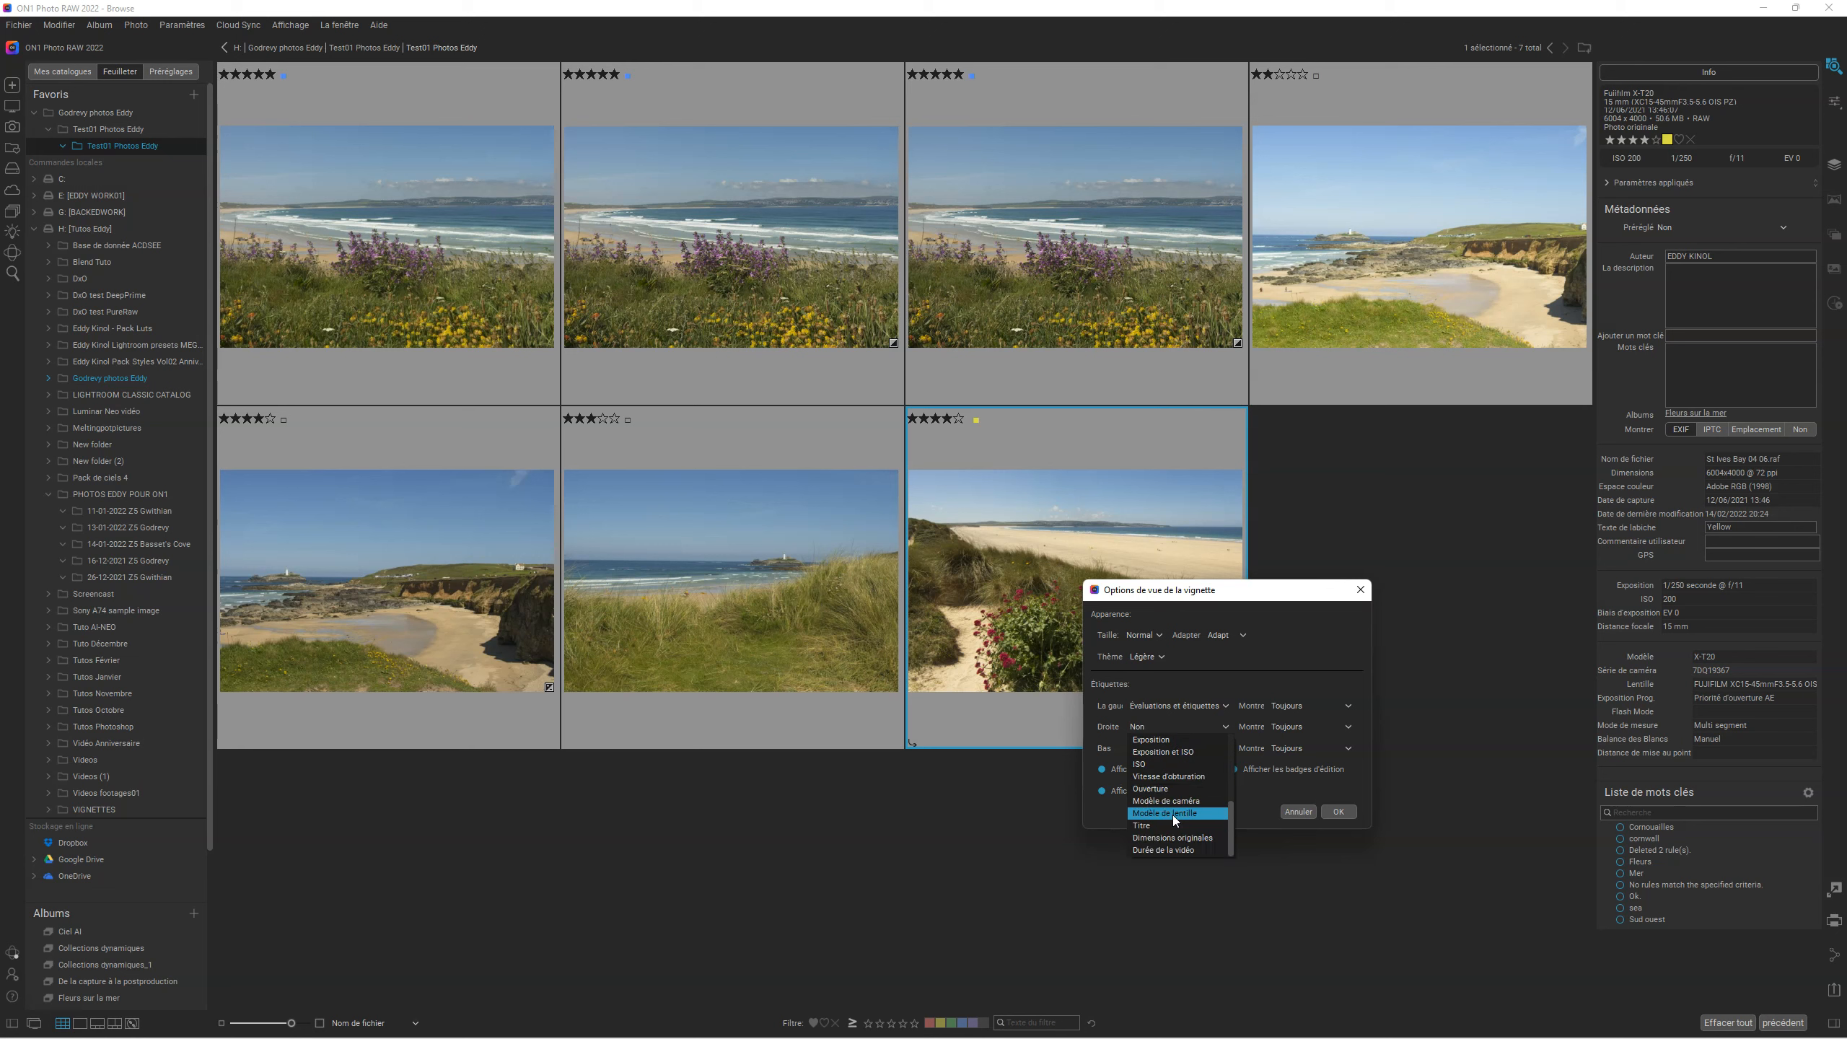
left_click(1150, 766)
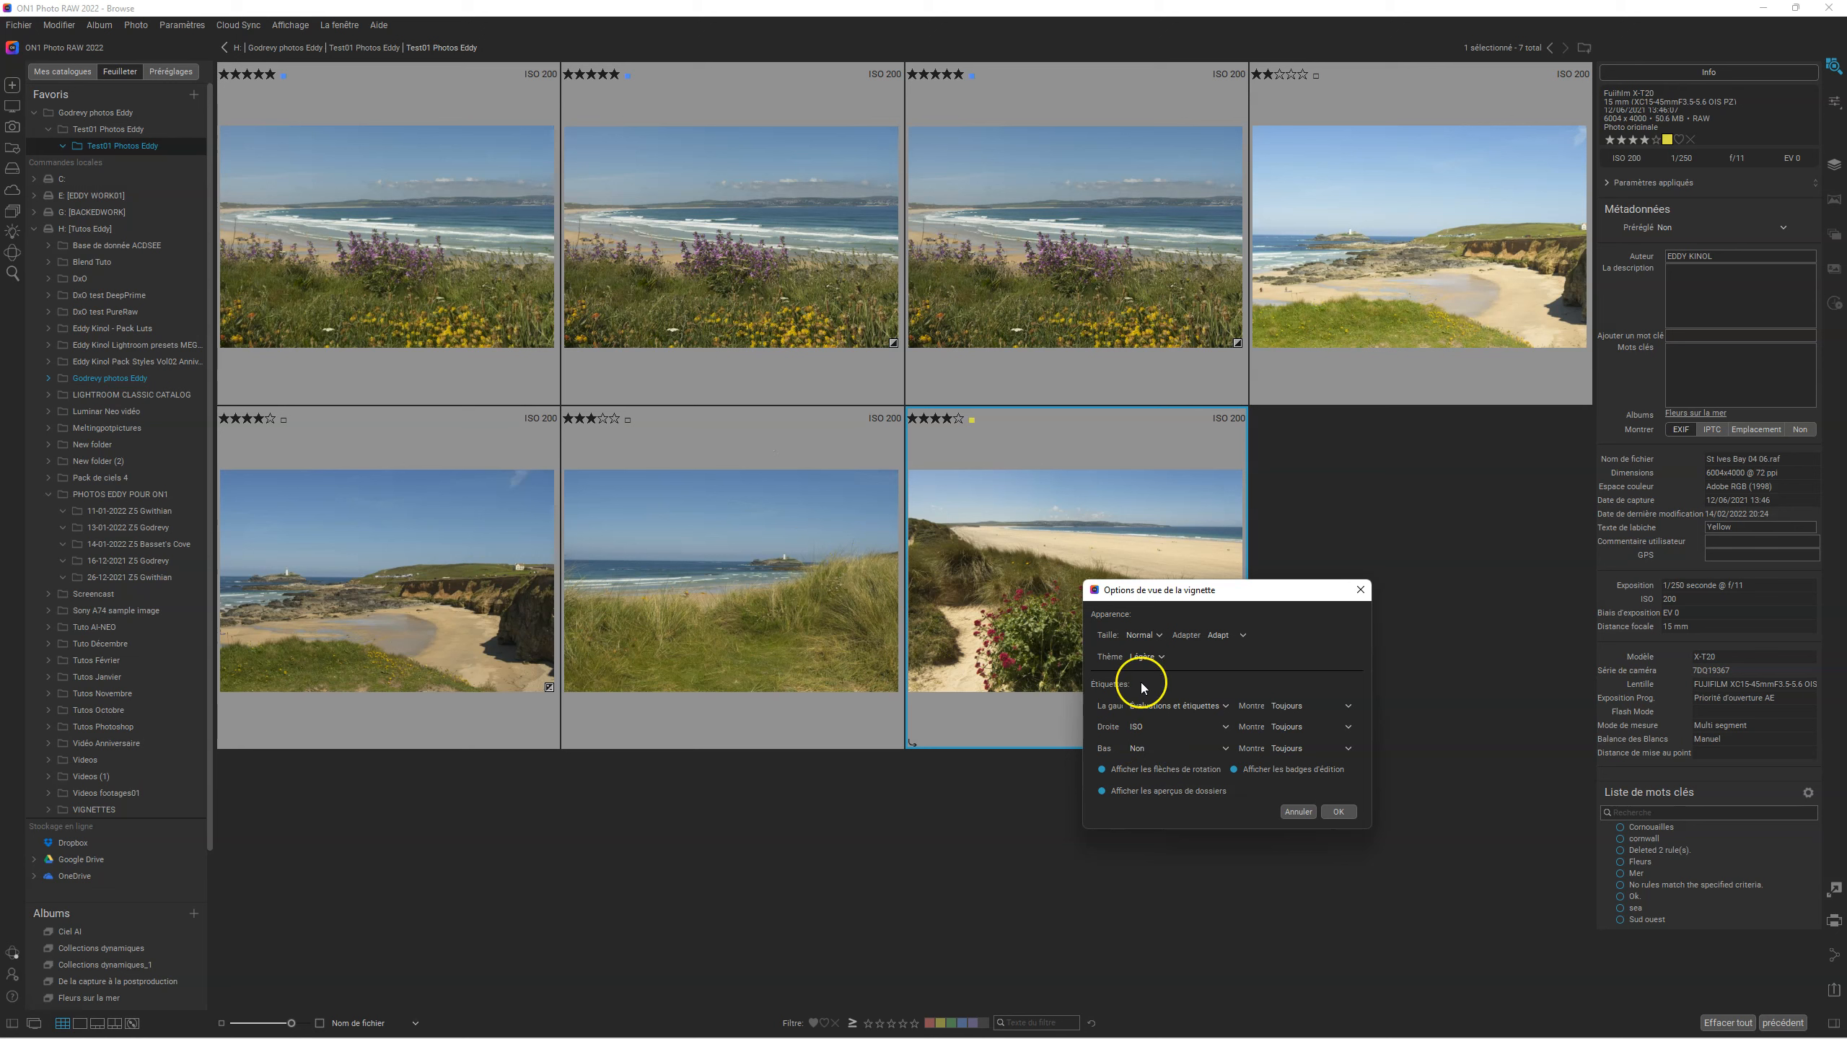
Try Ouverture as the bottom thumbnail label.
left_click(1157, 749)
scroll(1165, 837, "down", 5)
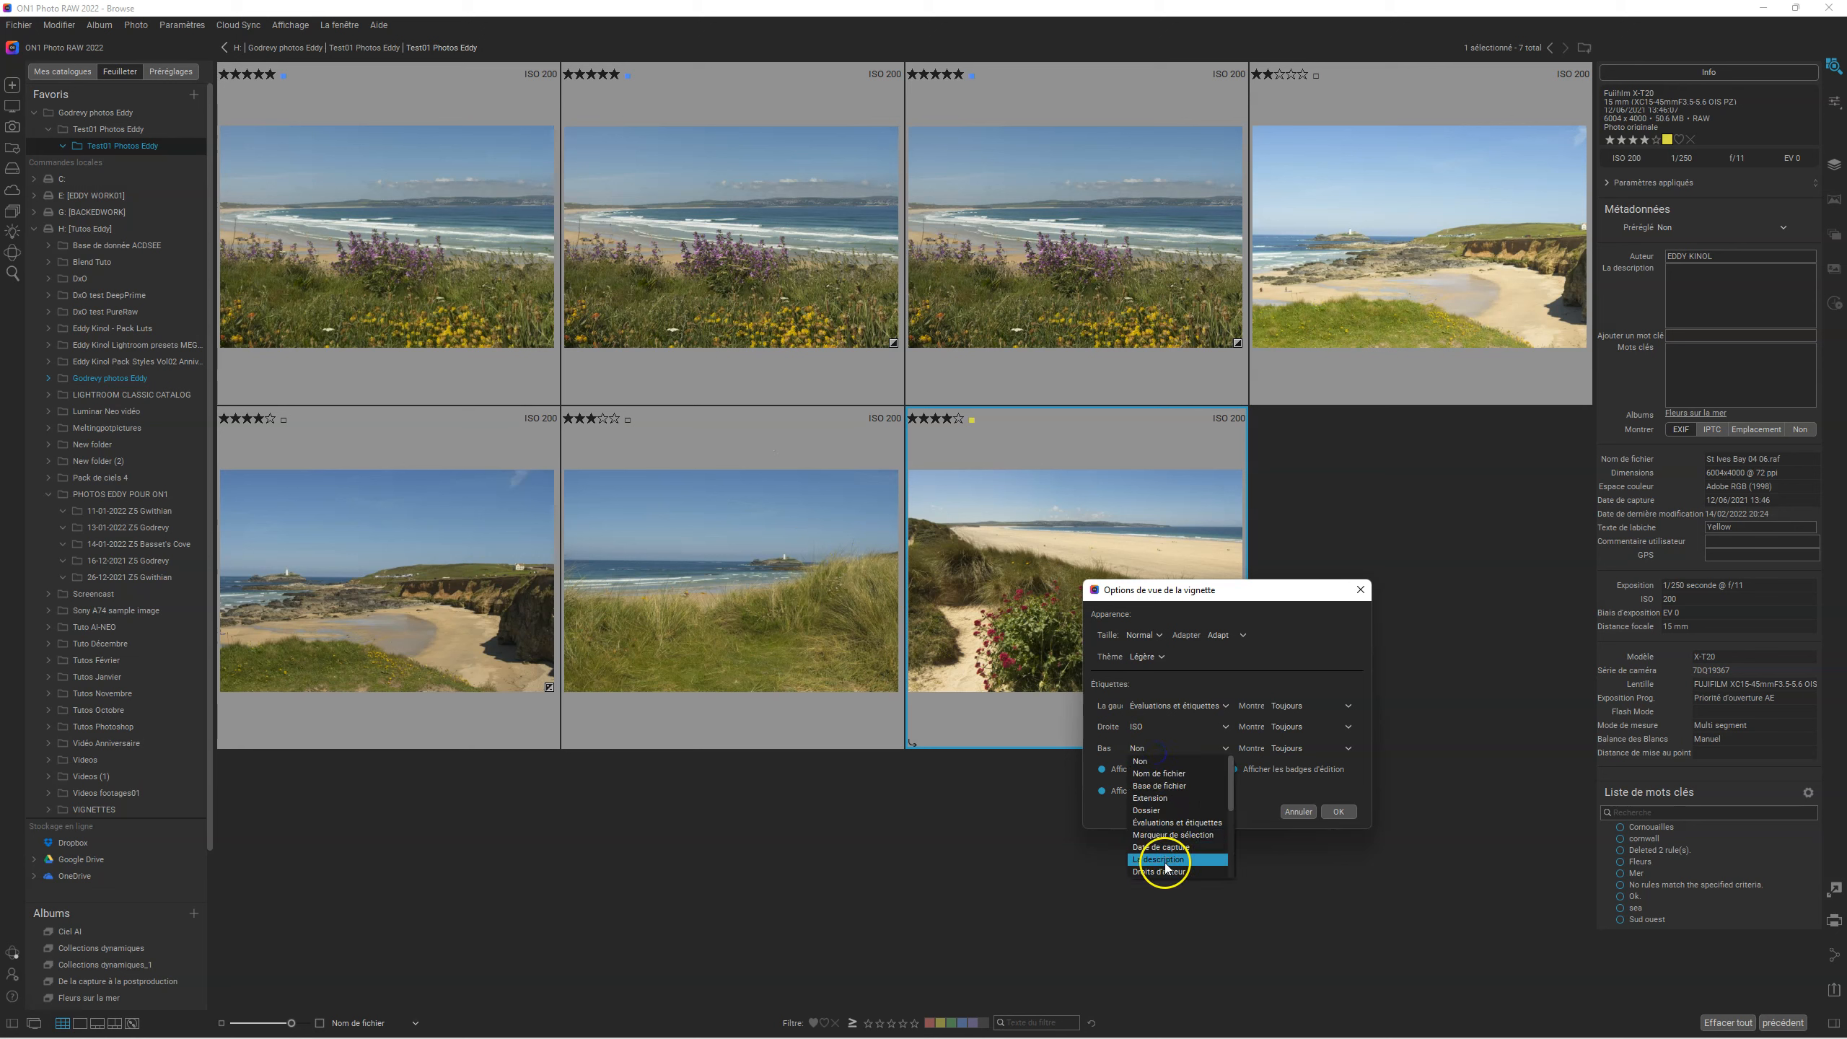
left_click(1159, 810)
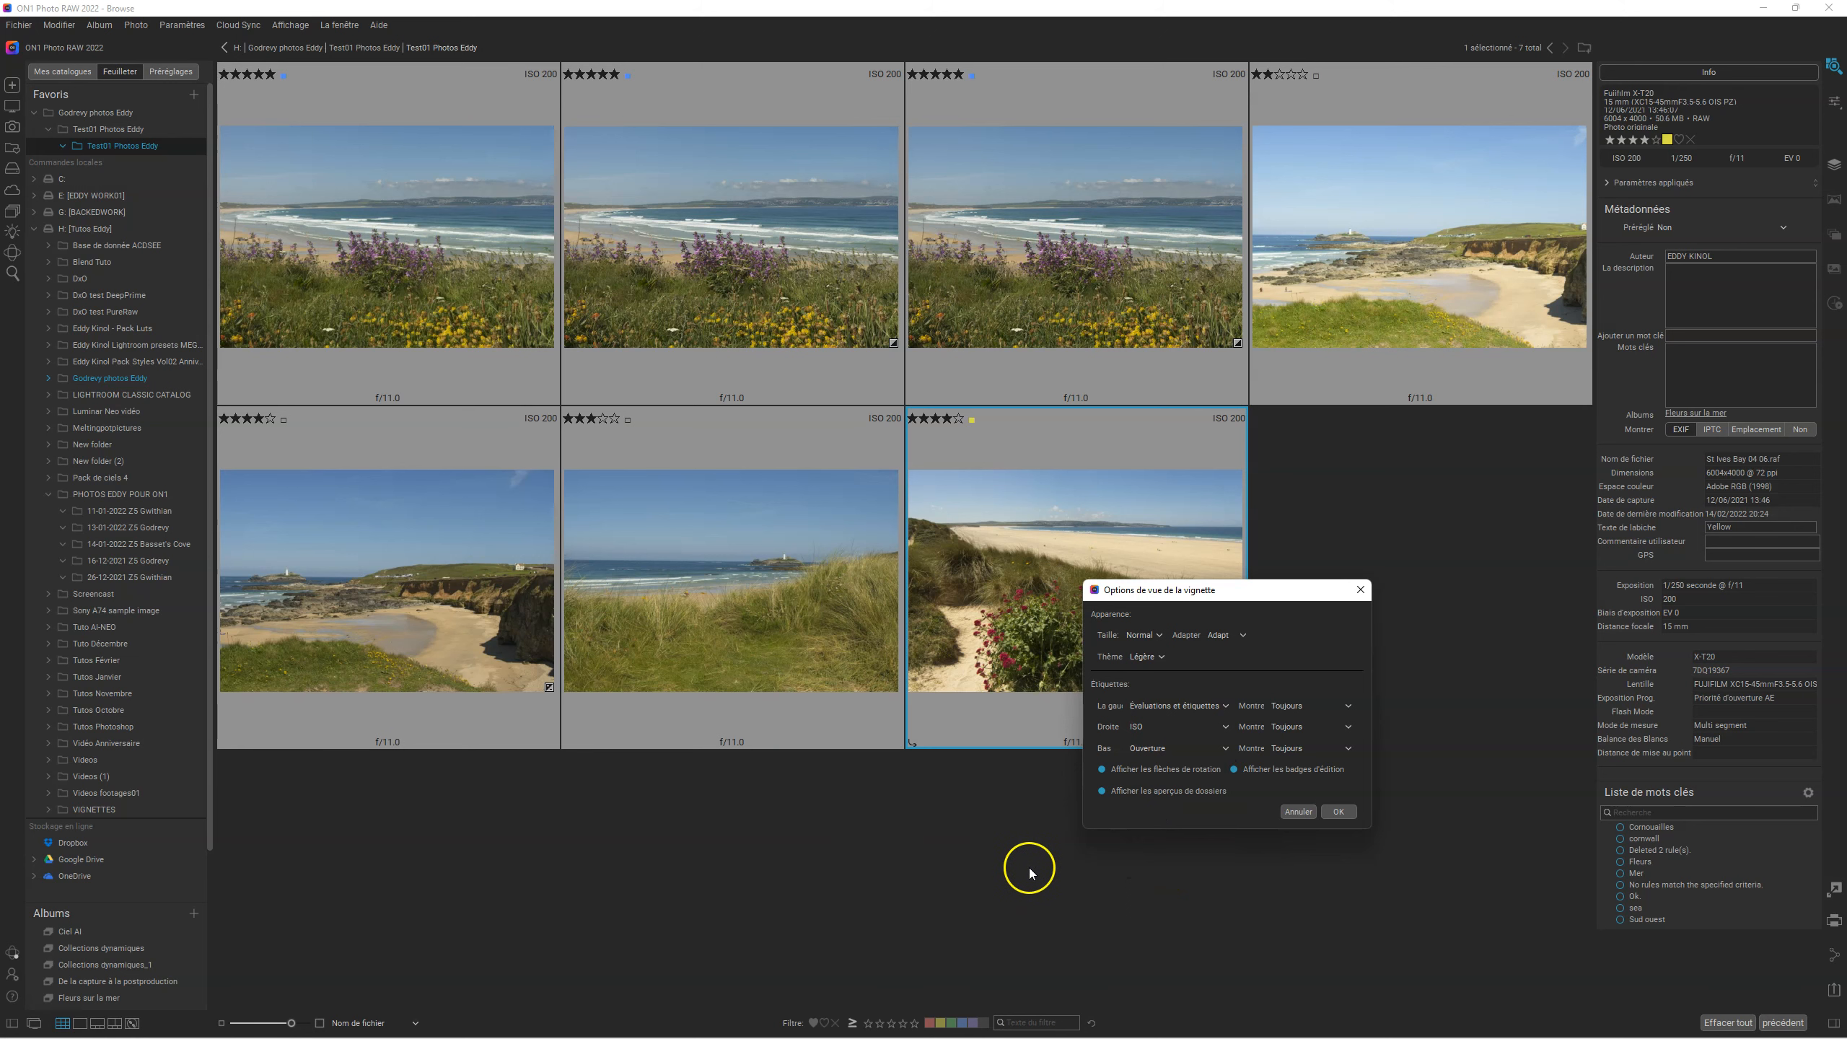
Set both the bottom and right thumbnail labels to Non and apply the thumbnail view options.
left_click(1196, 750)
scroll(1184, 861, "up", 5)
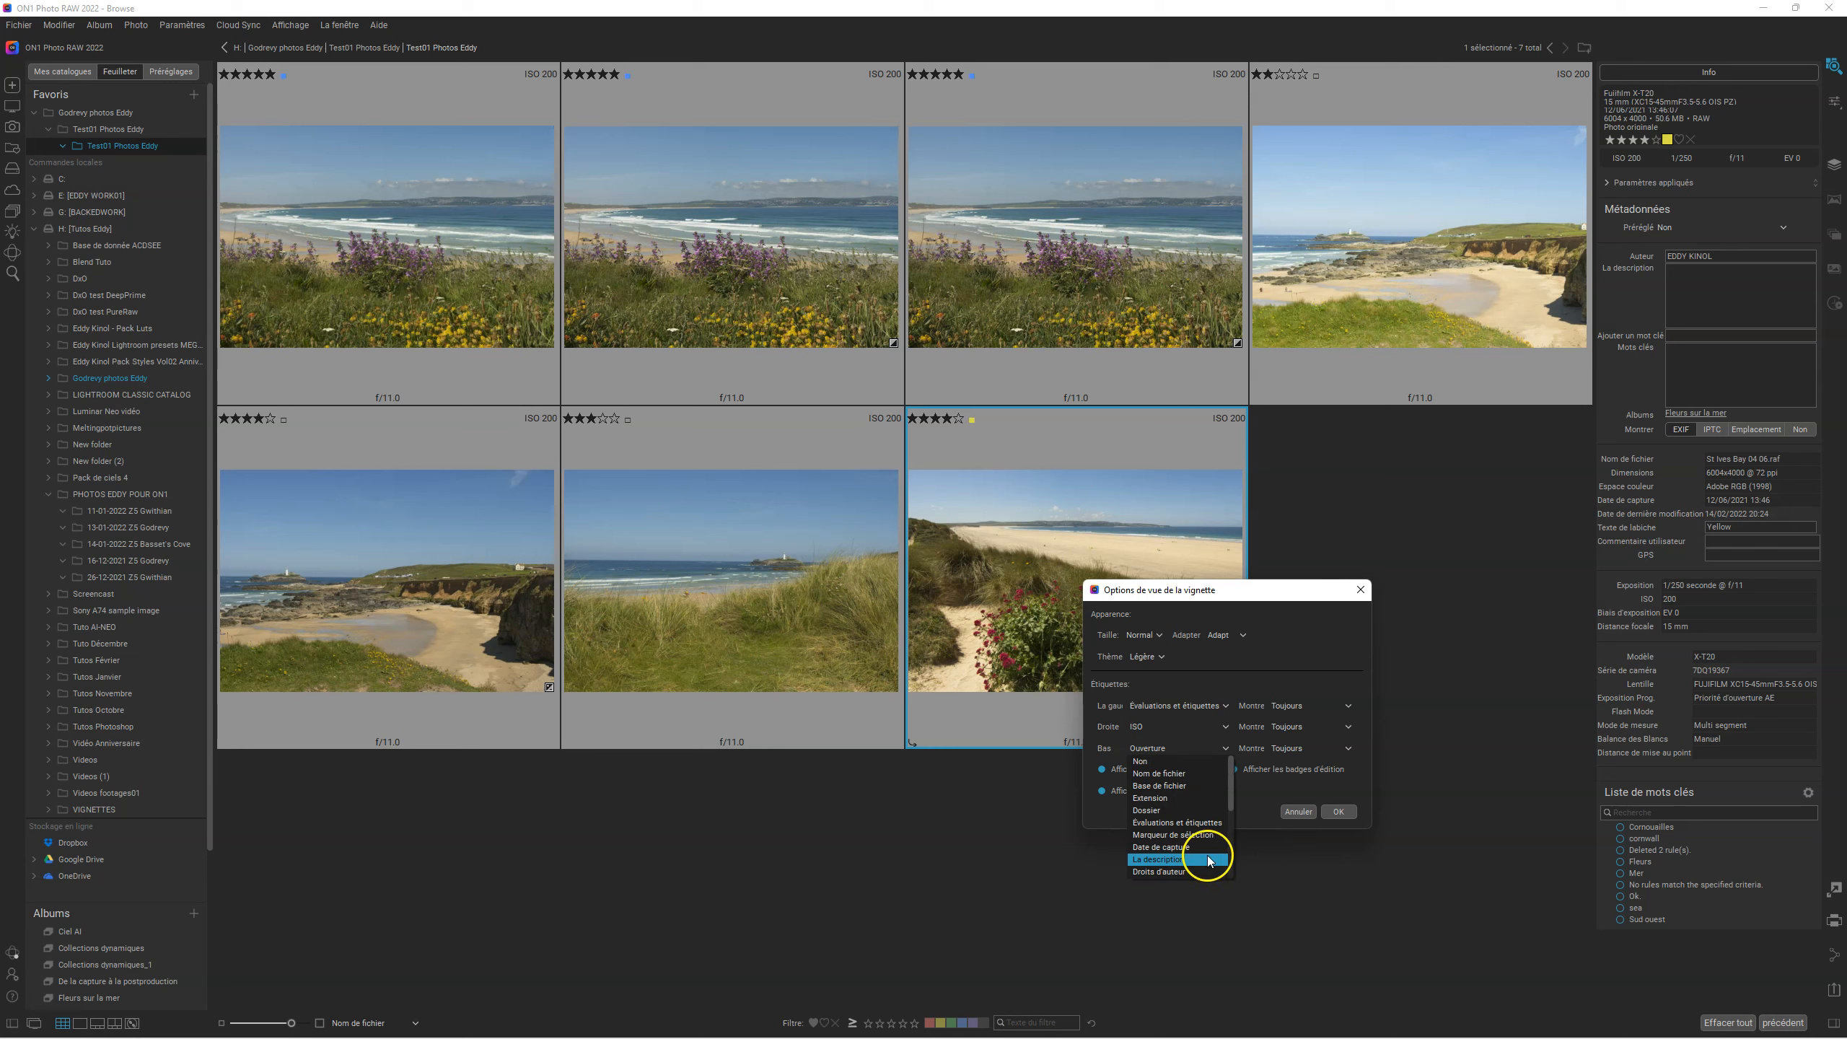
left_click(1149, 760)
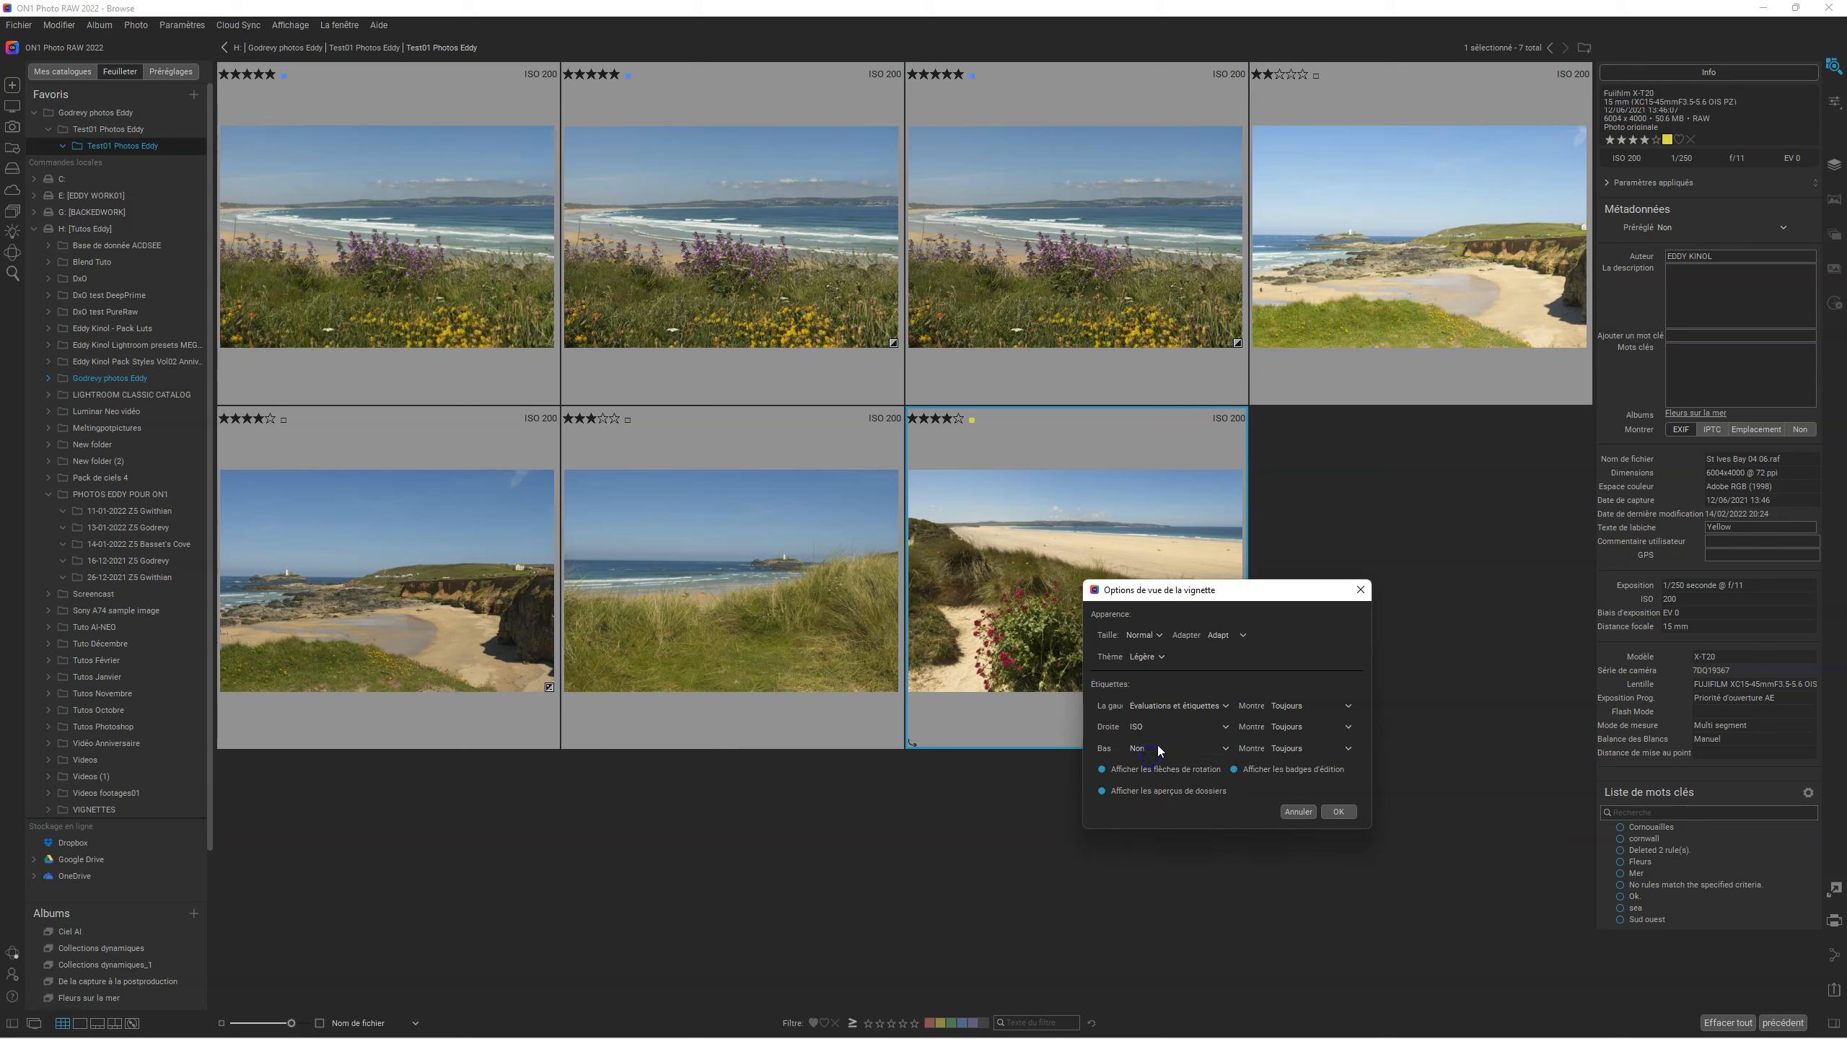
left_click(1156, 748)
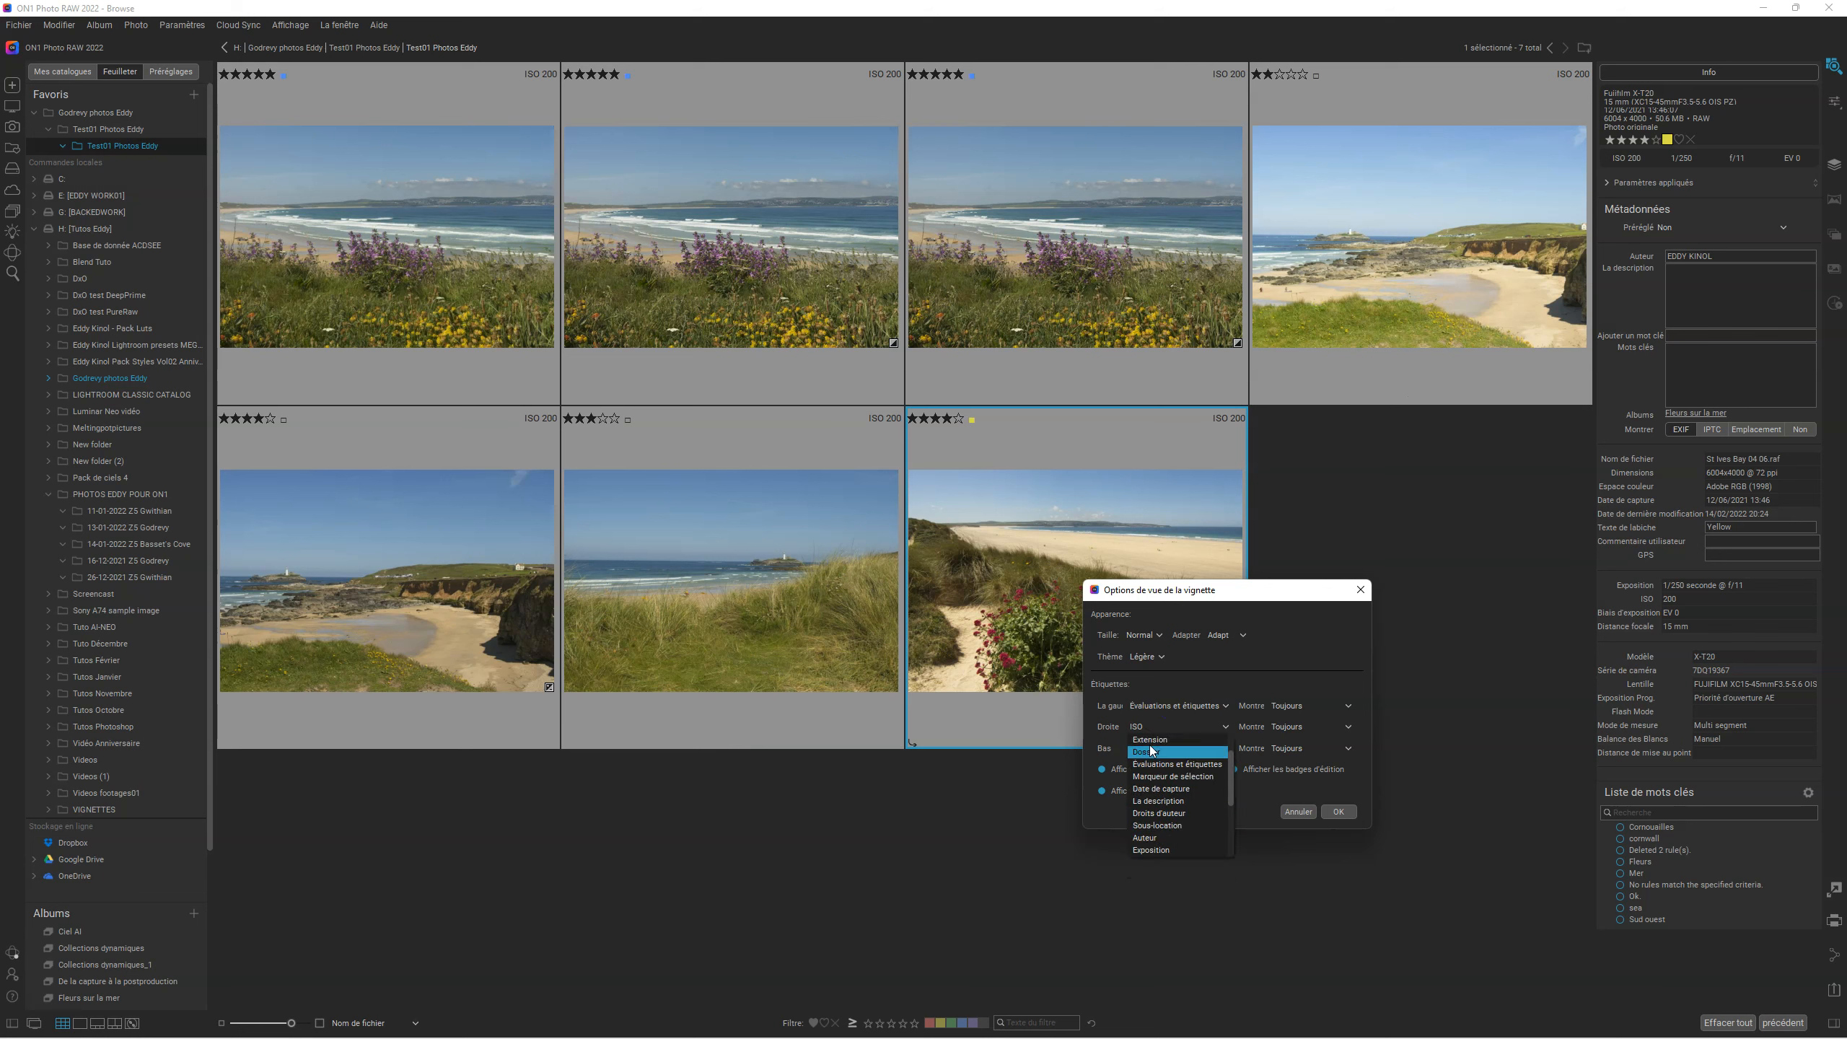
scroll(1150, 750, "up", 1)
left_click(1149, 739)
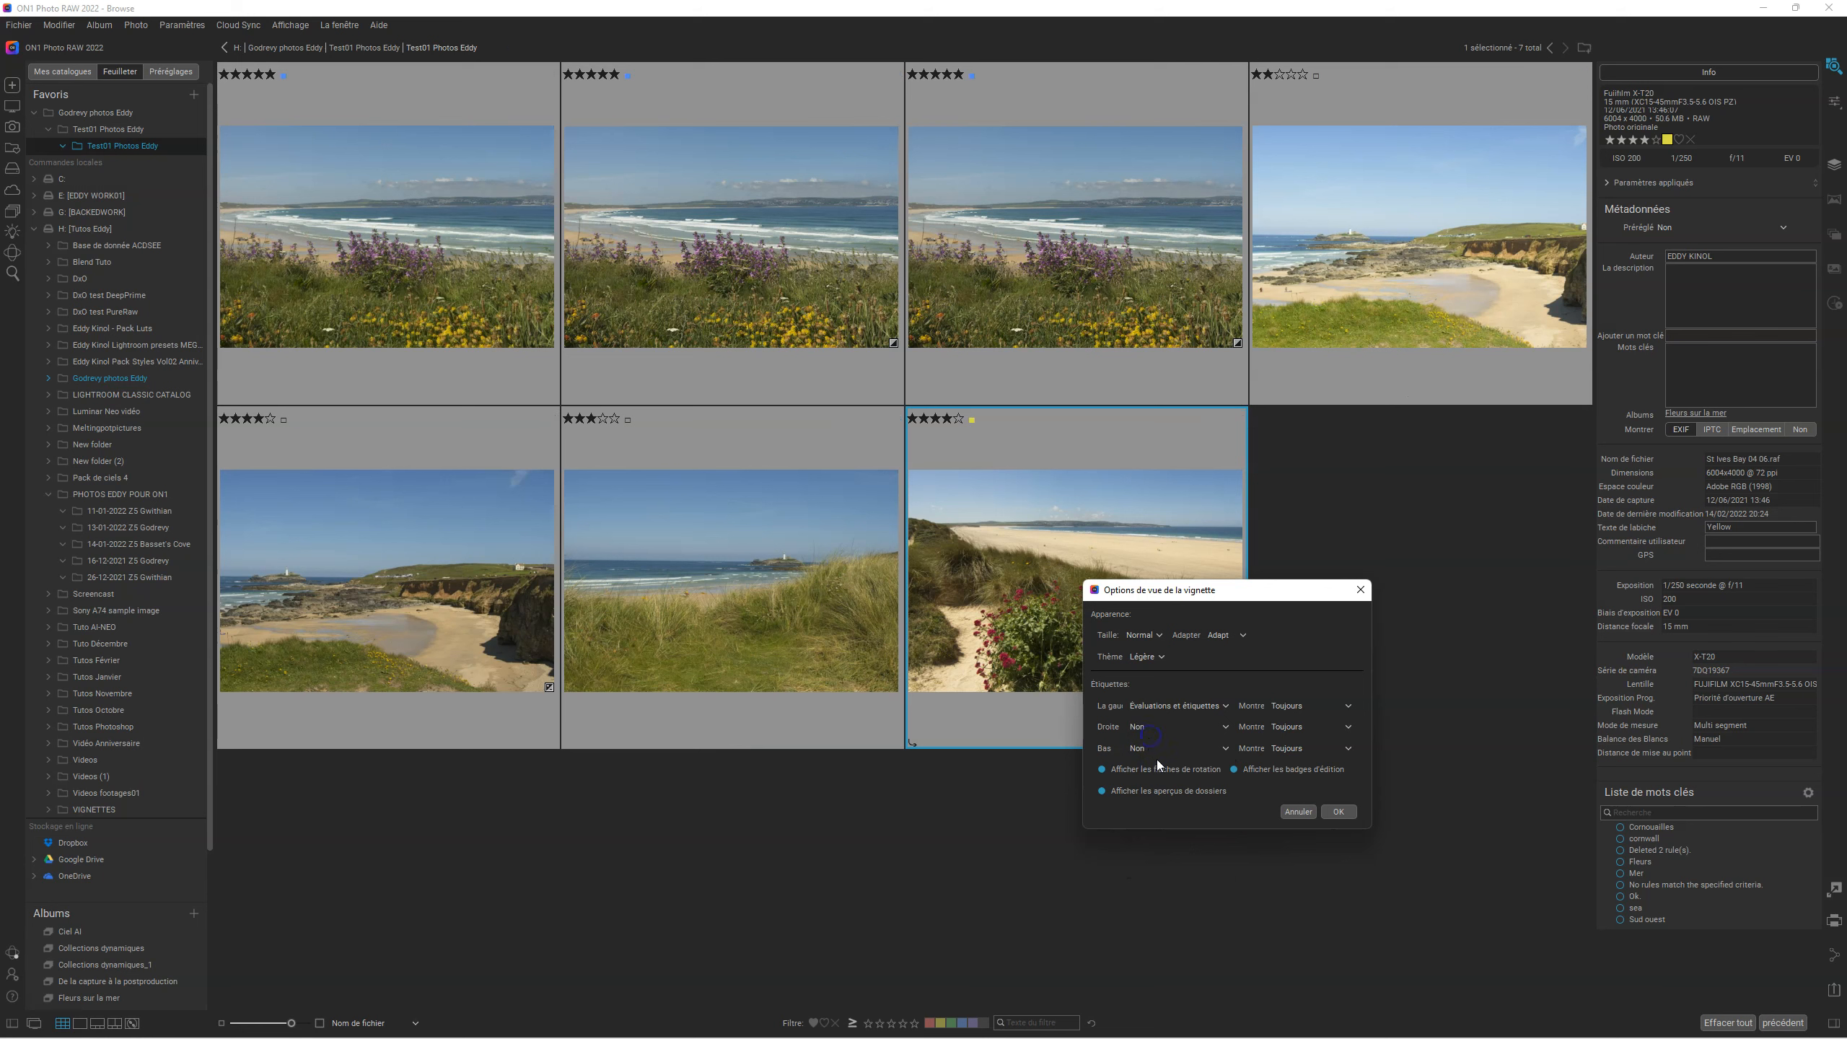
left_click(1338, 811)
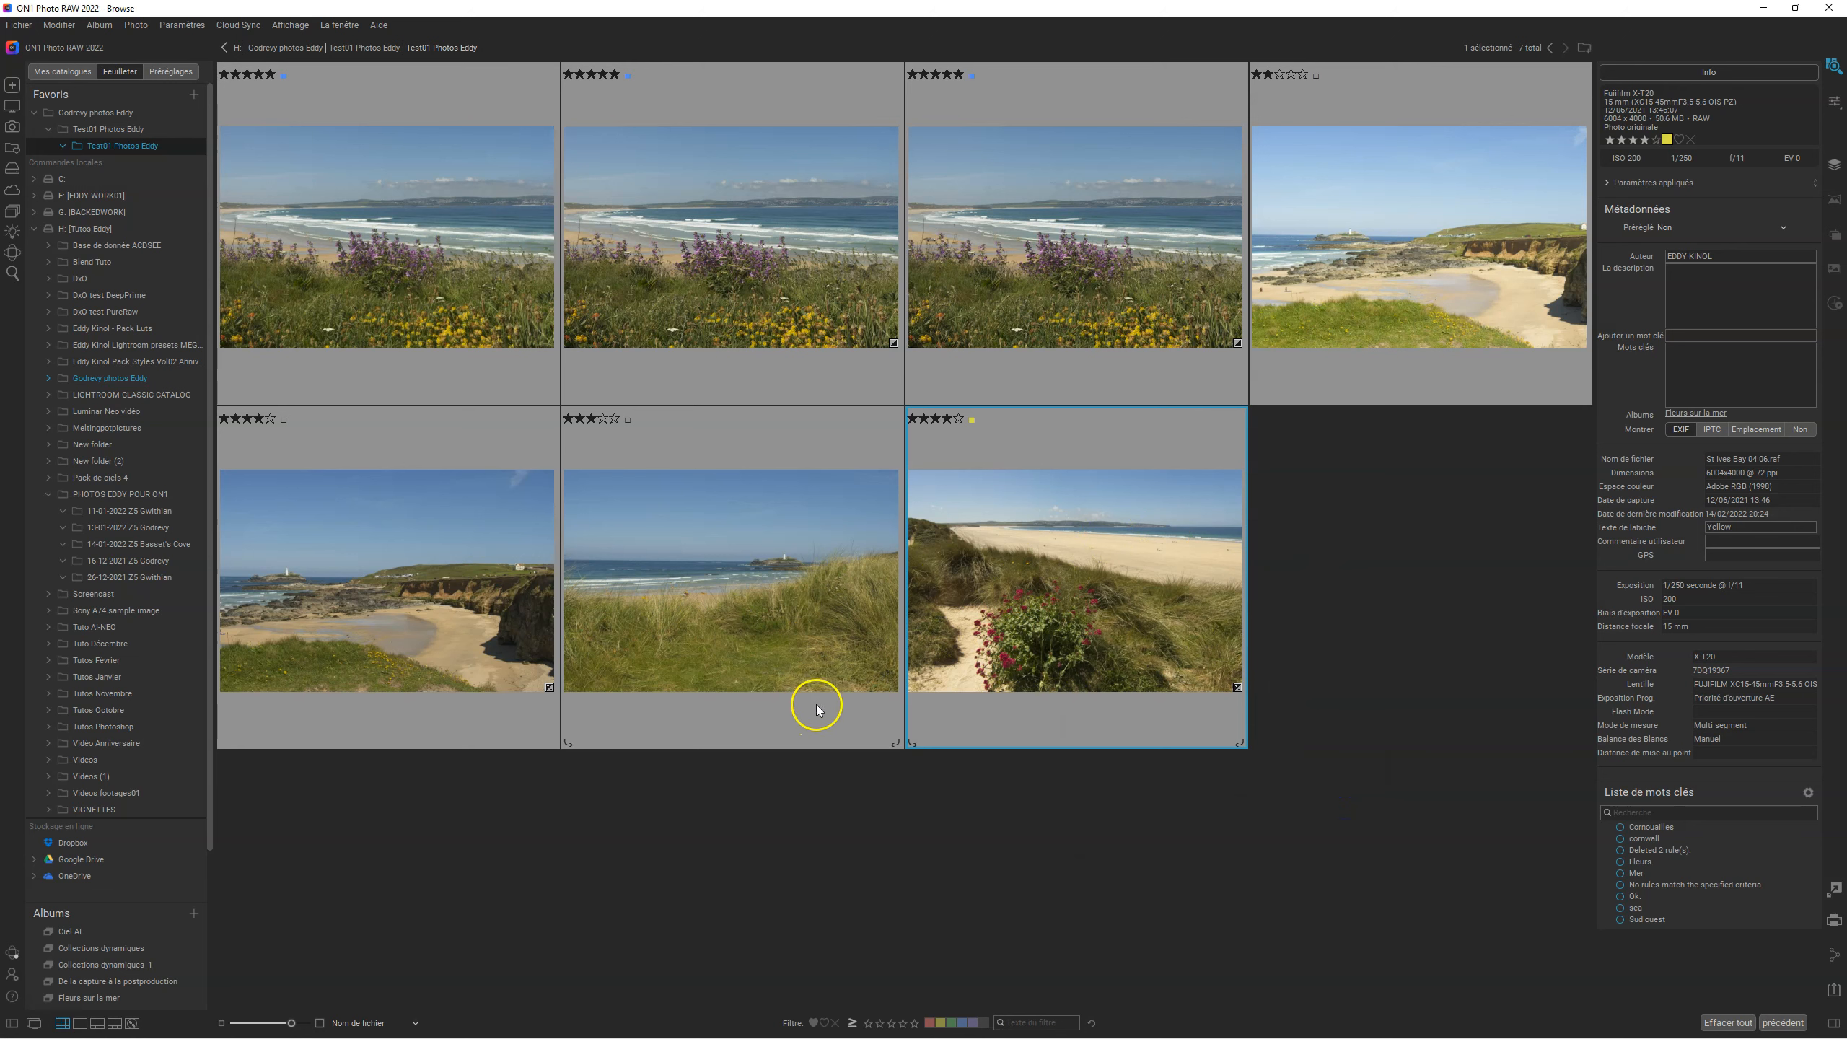
Browse the folder 13-01-2022 ZS Godrevy, select the second photo in the second row and open the thumbnail view options.
left_click(129, 527)
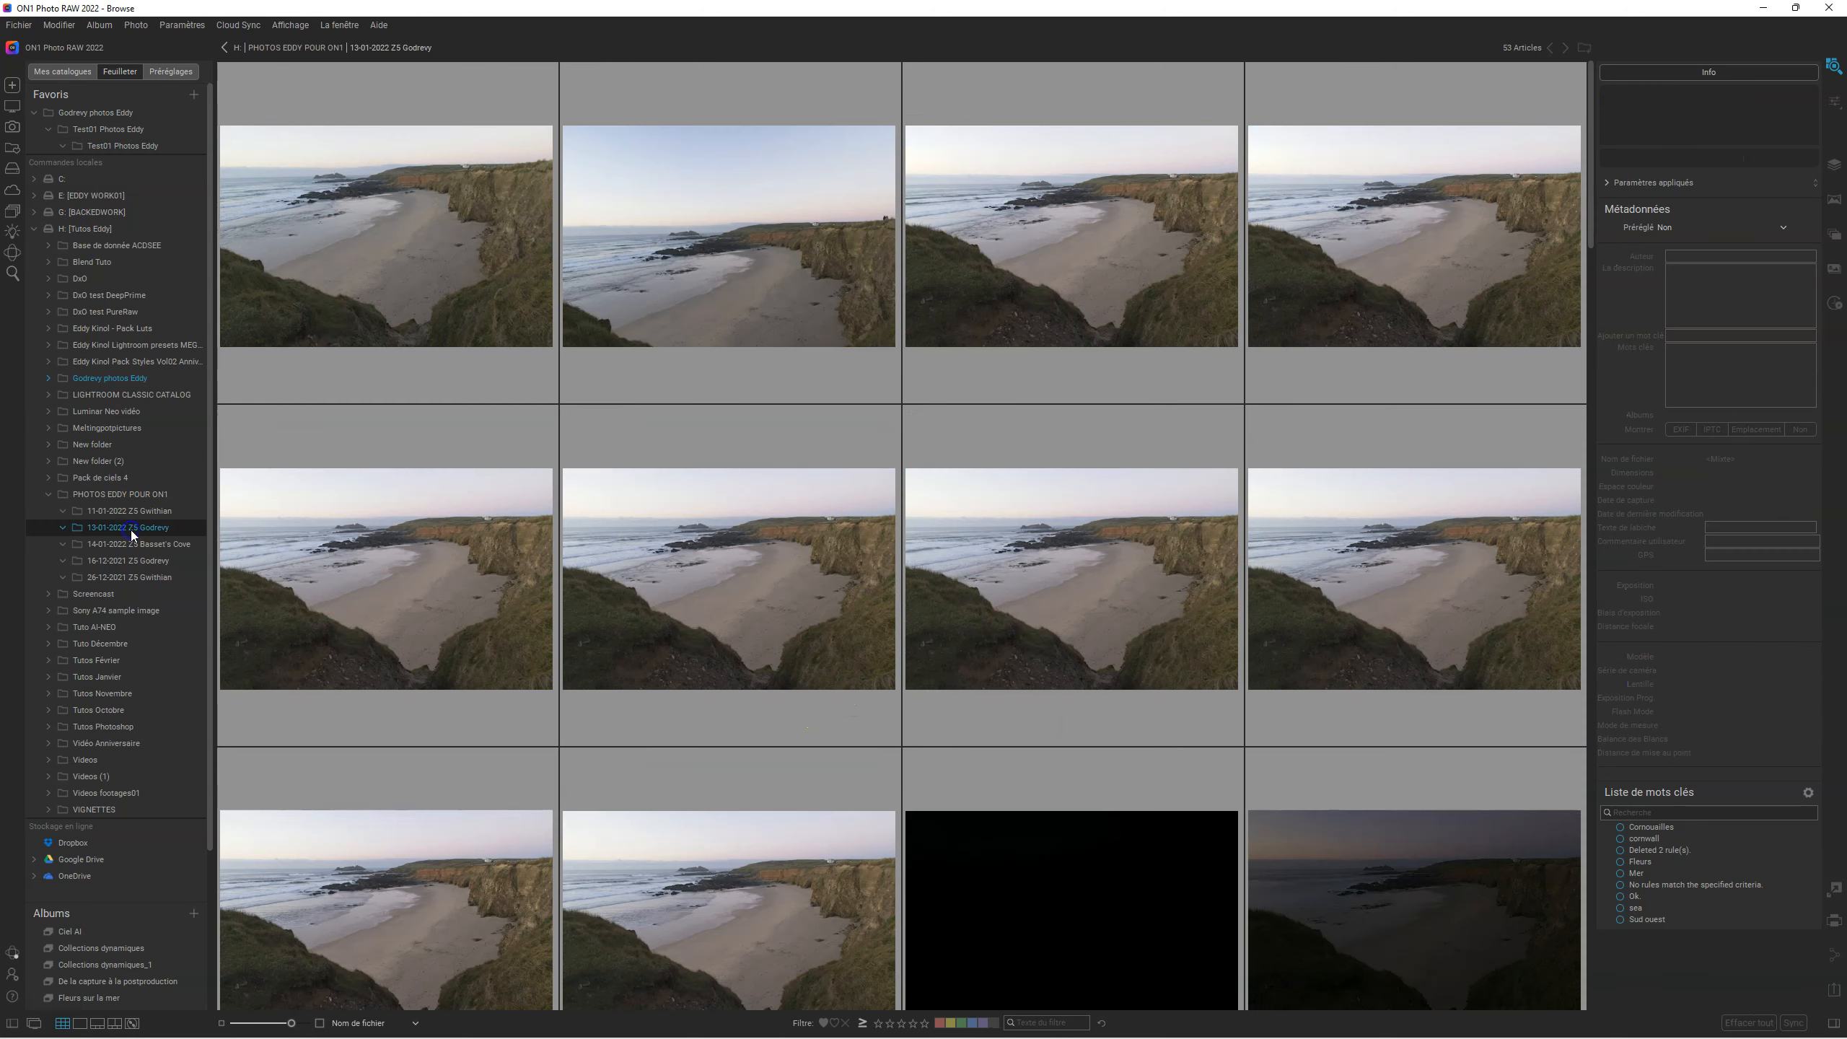
left_click(772, 601)
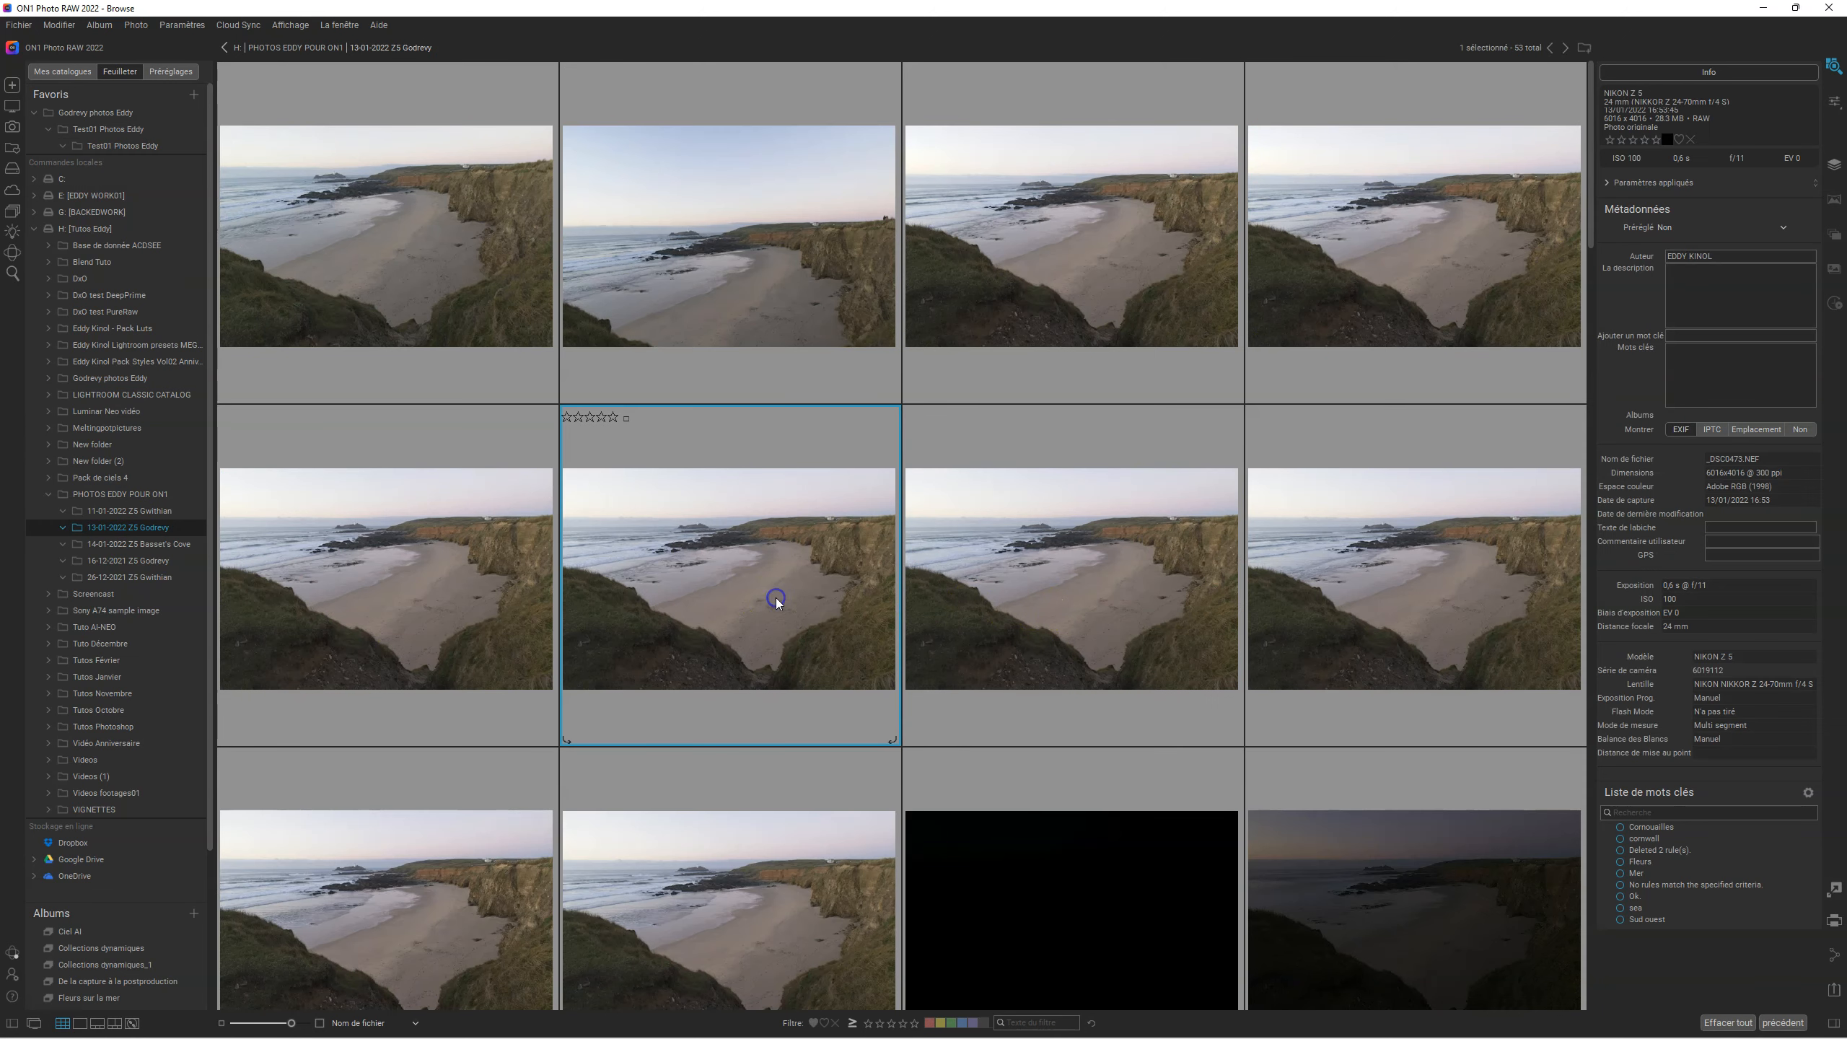
right_click(774, 598)
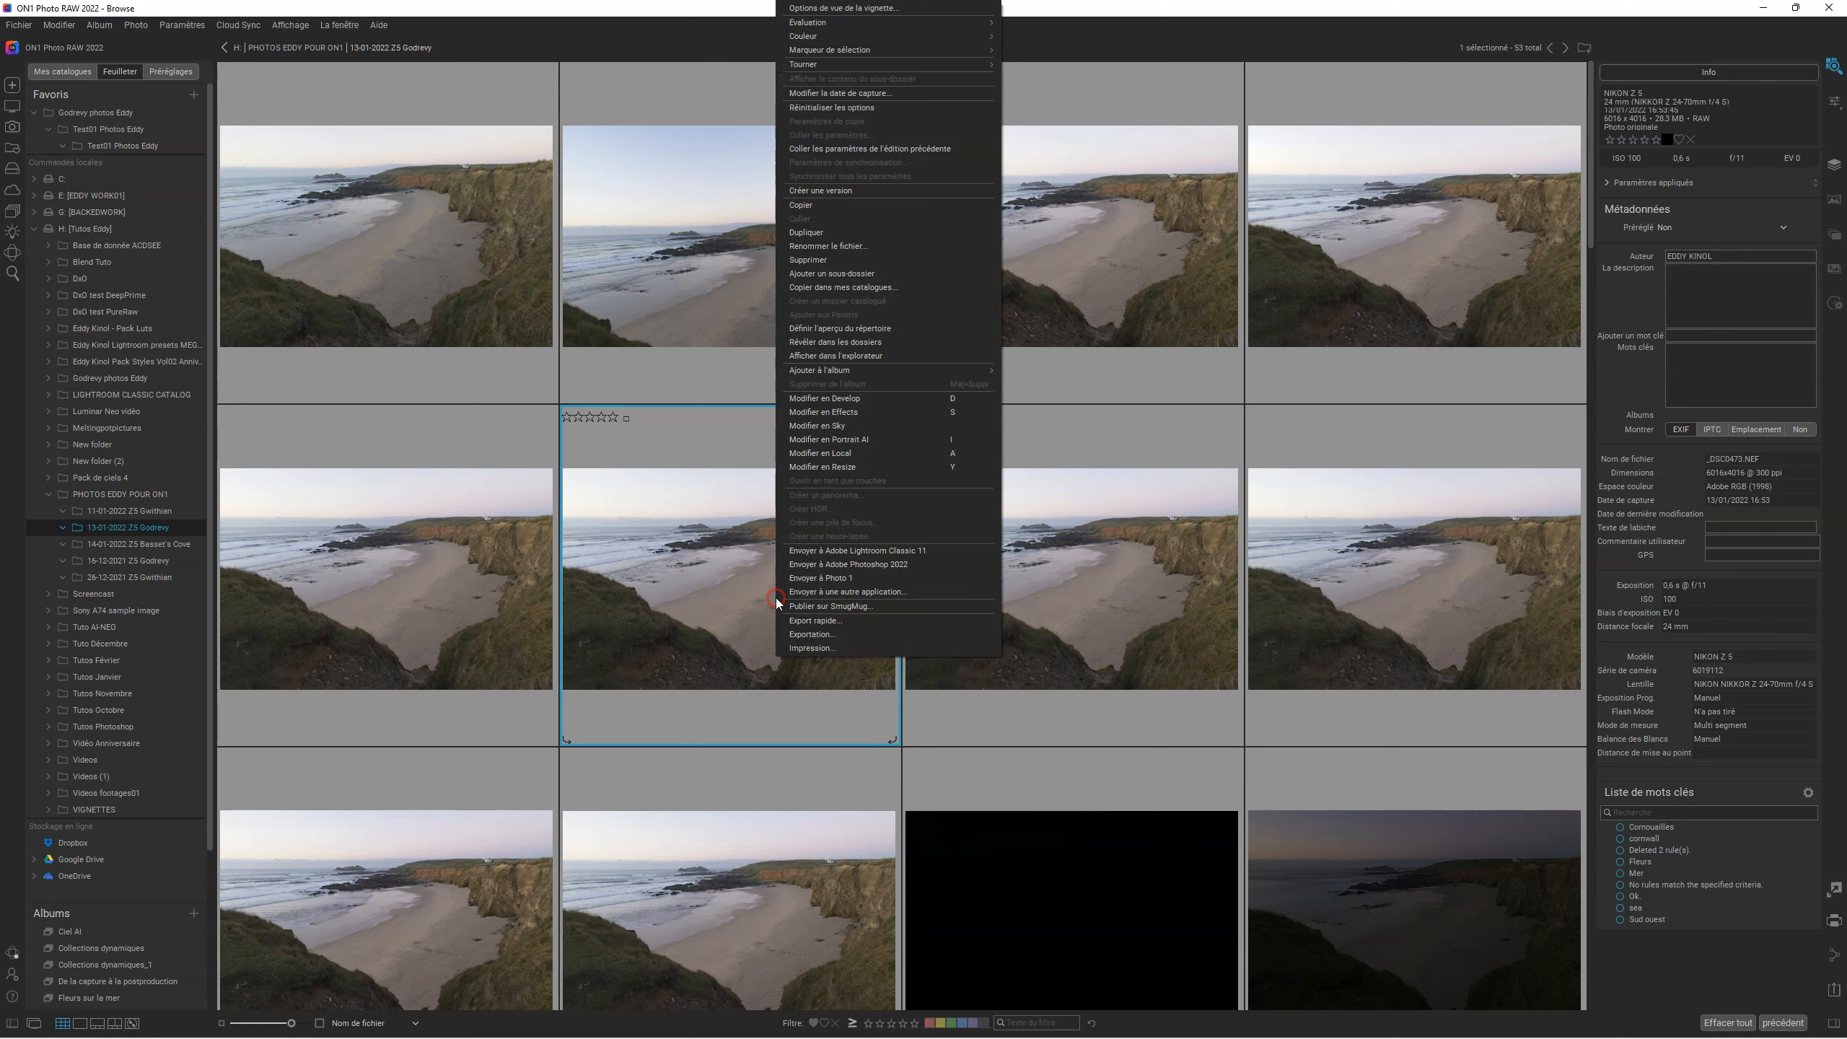
left_click(845, 8)
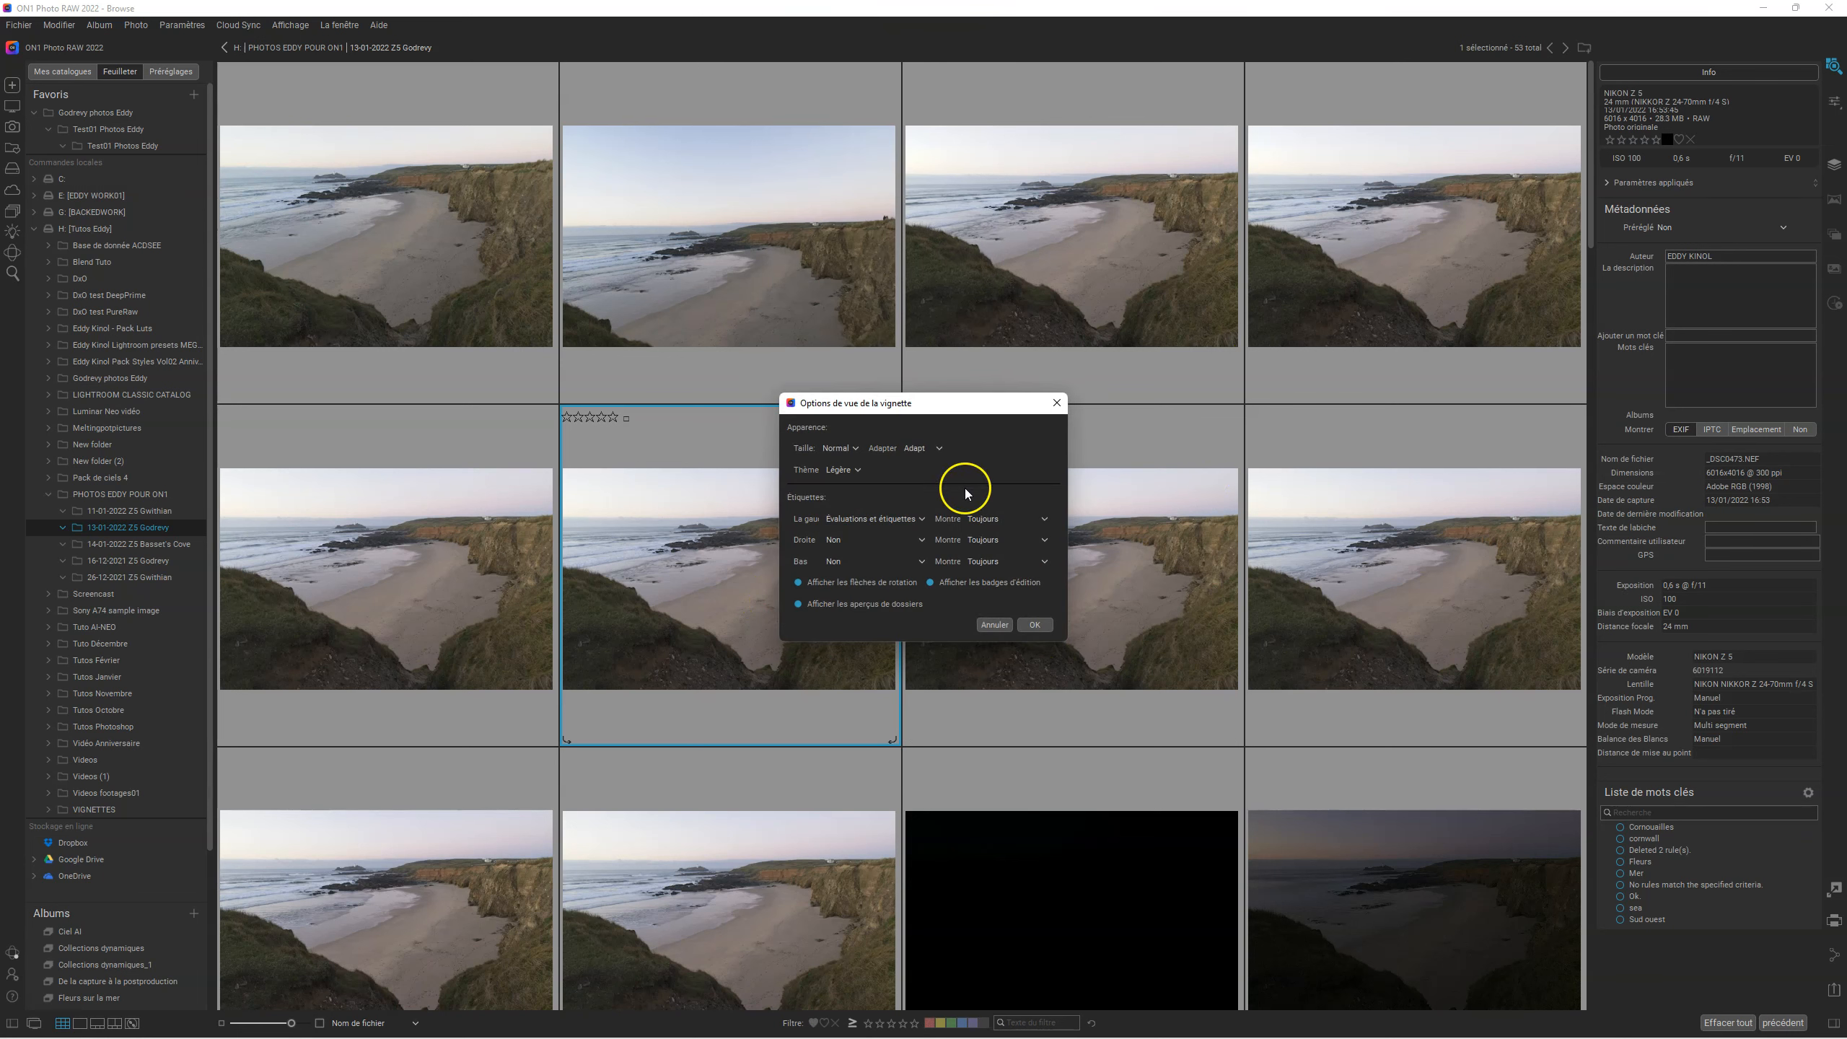
Set the right thumbnail label to Droits d'auteur and the bottom label to La description, and apply the options.
left_click(870, 540)
scroll(876, 618, "down", 1)
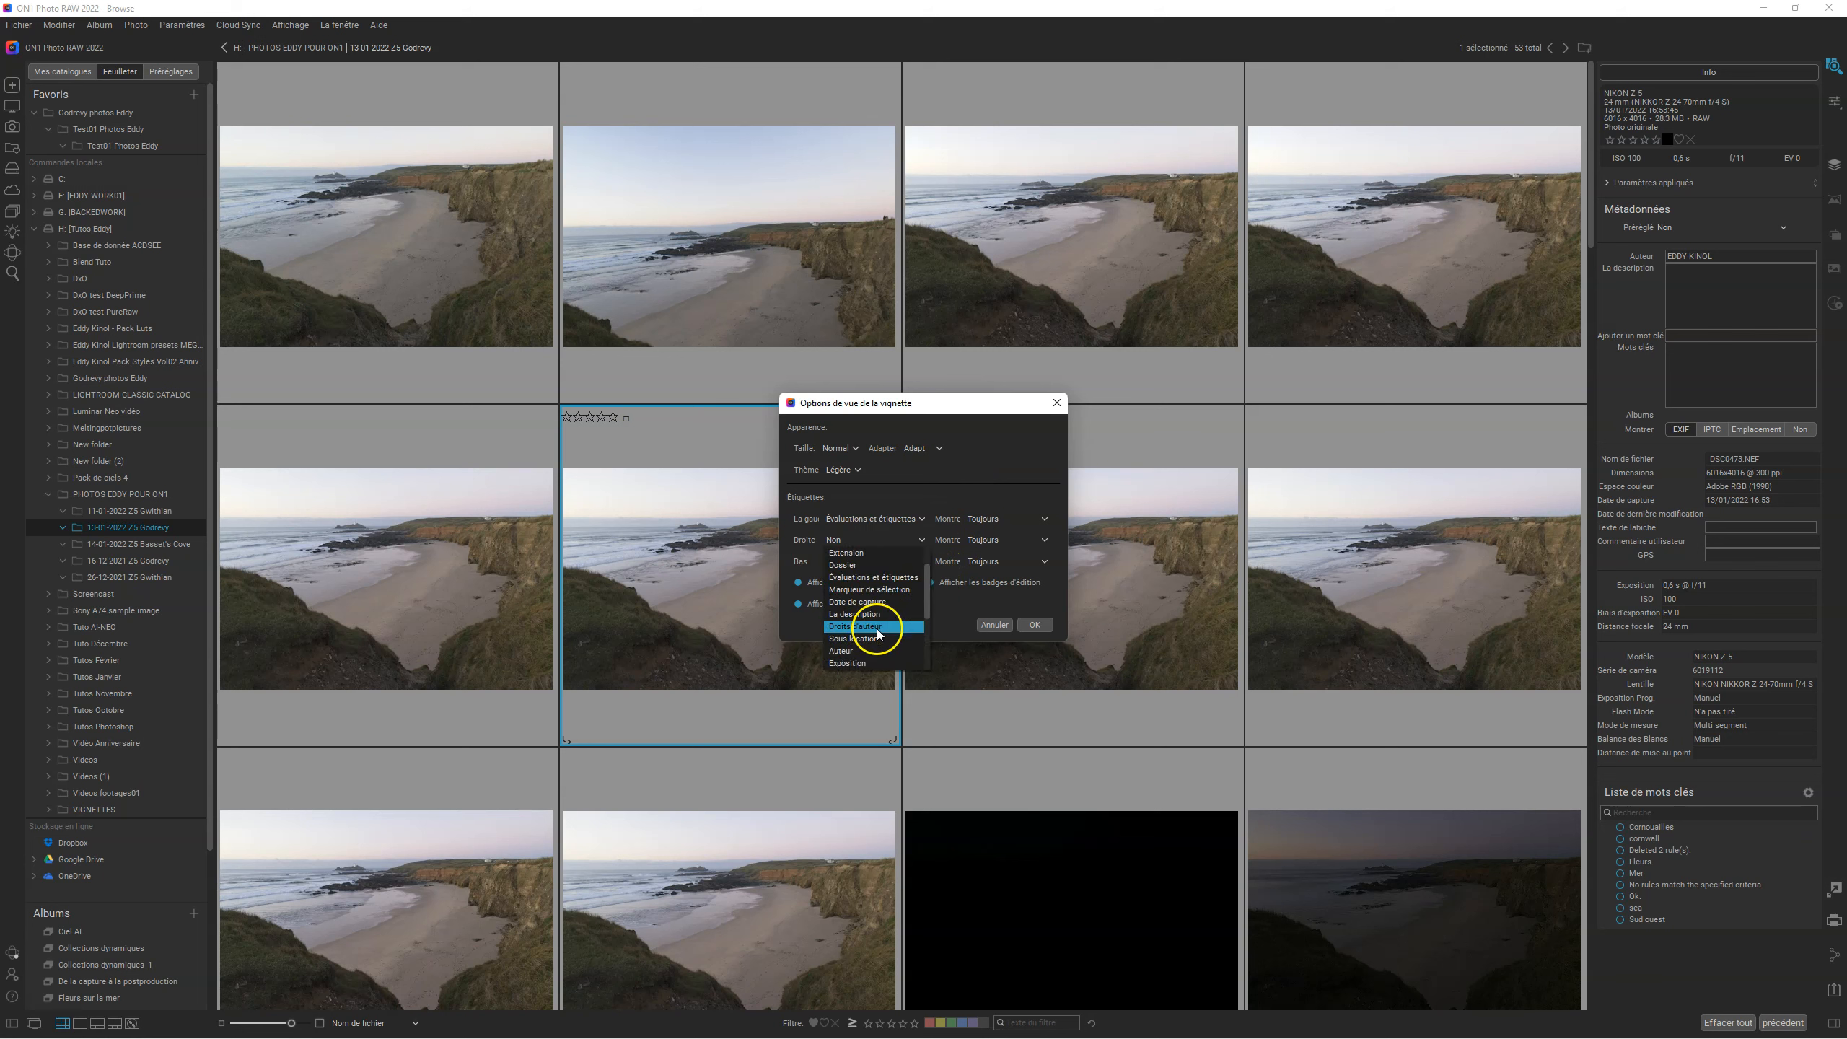
left_click(875, 626)
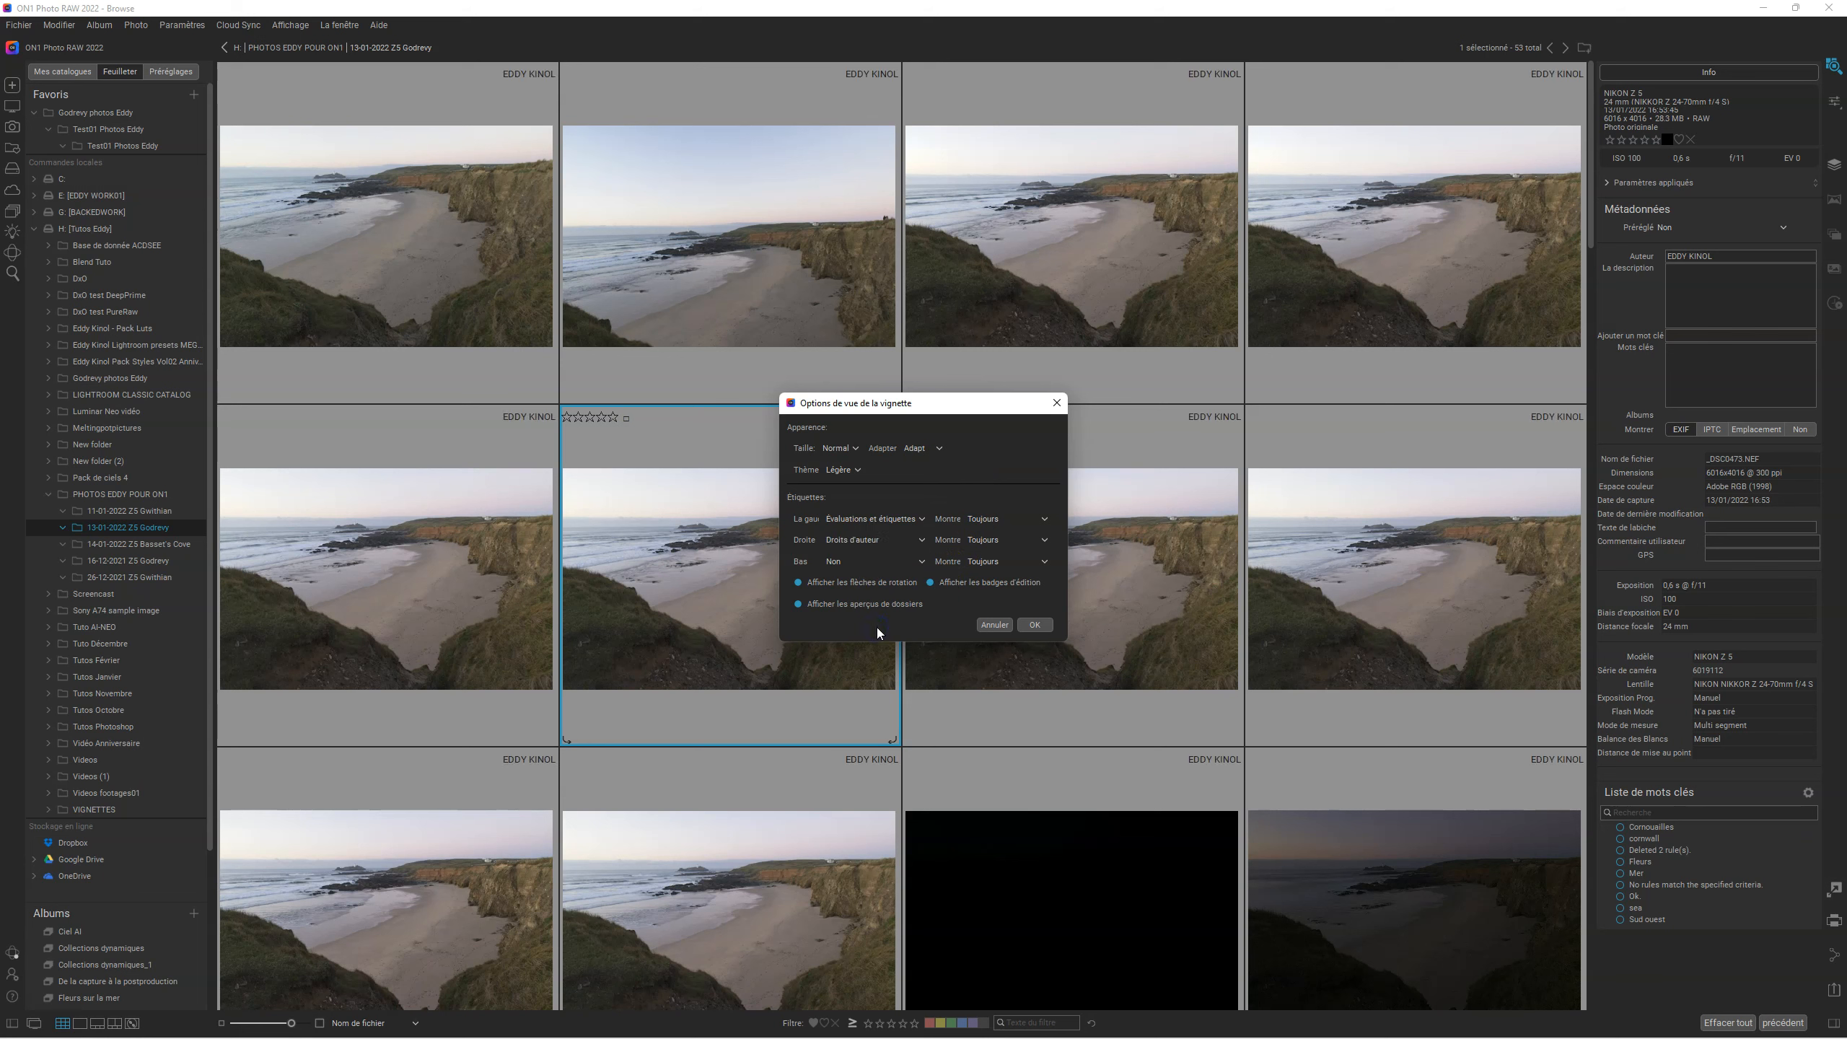
left_click(873, 561)
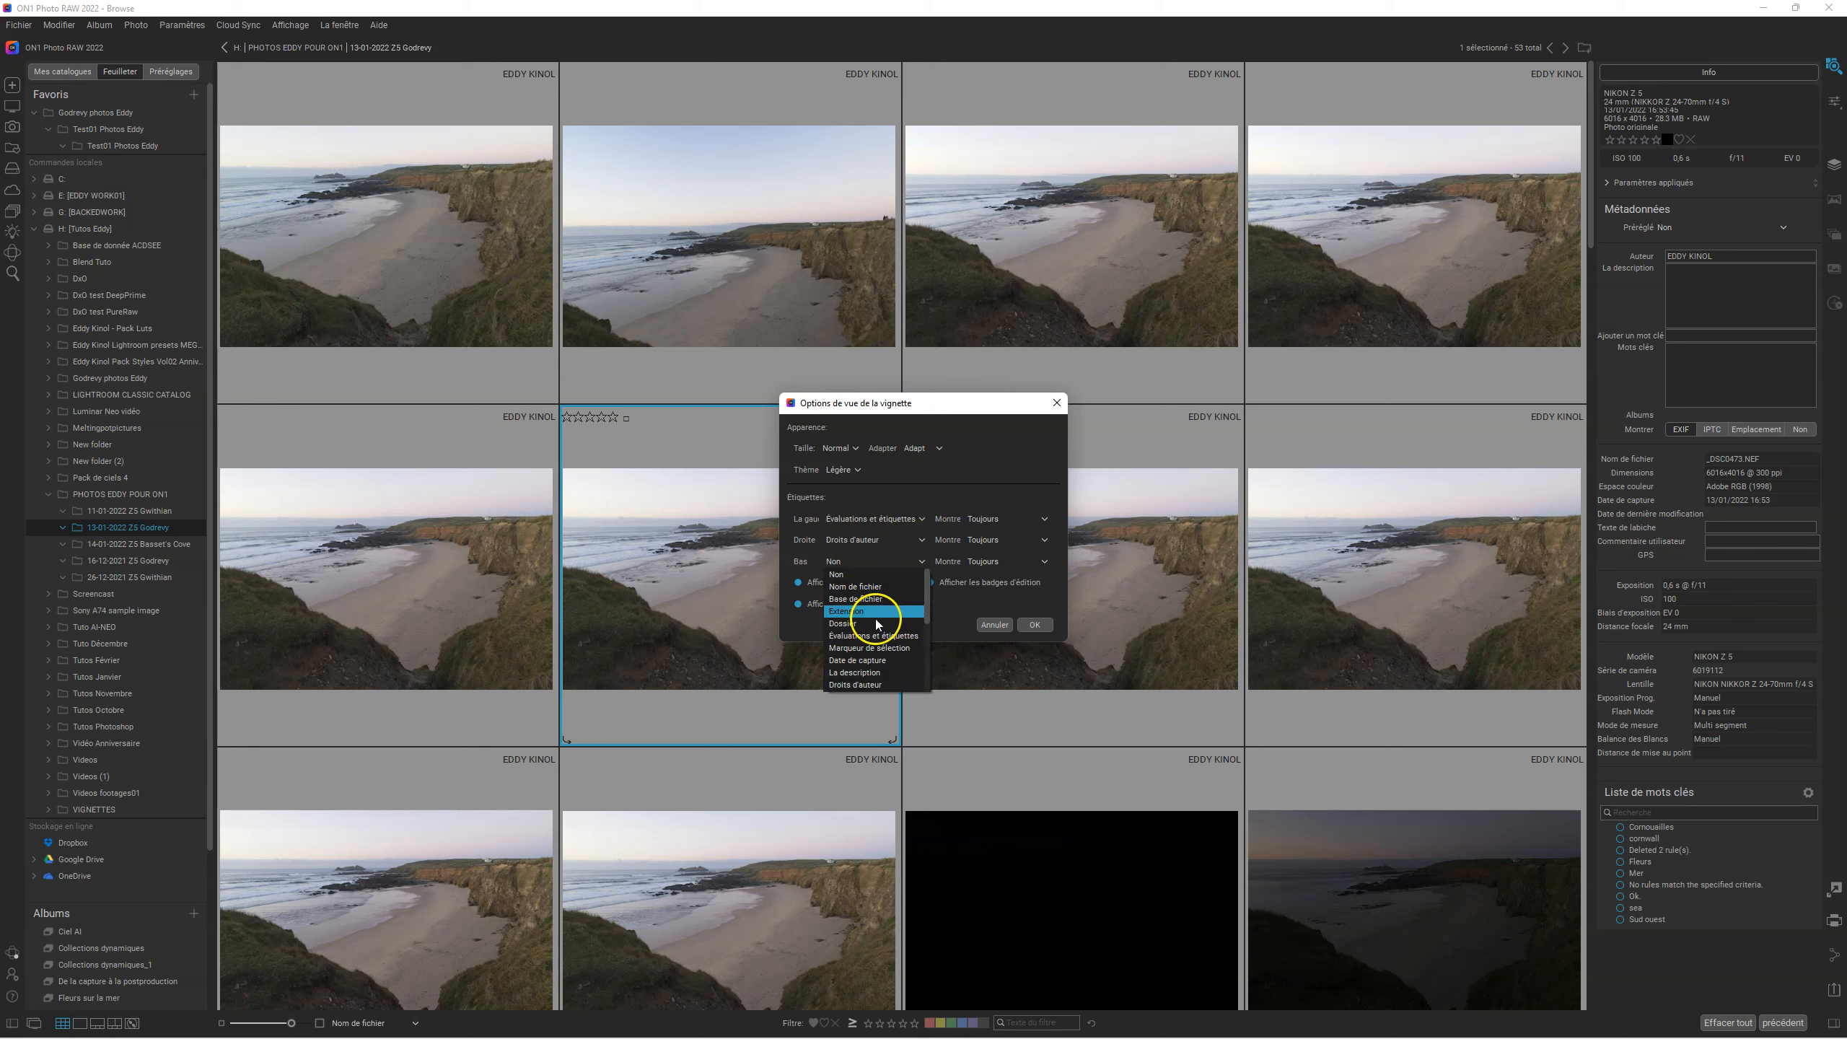
left_click(879, 673)
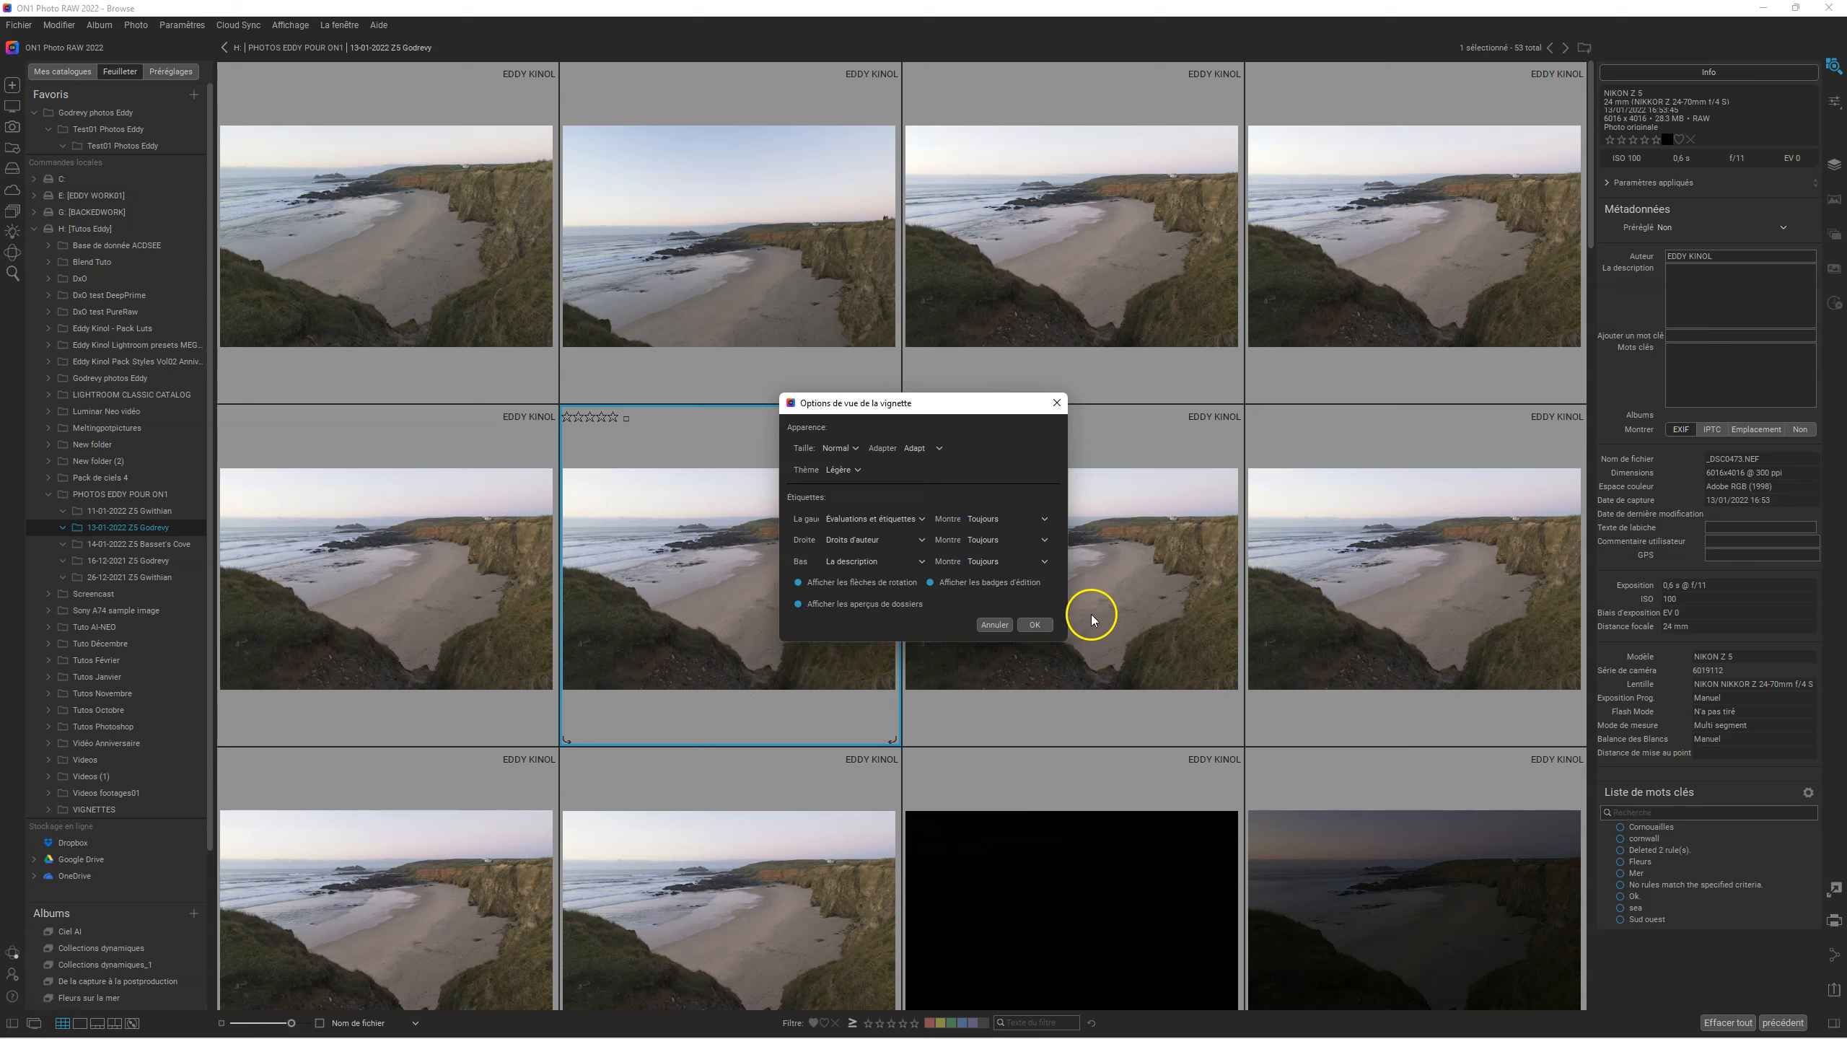
left_click(1033, 624)
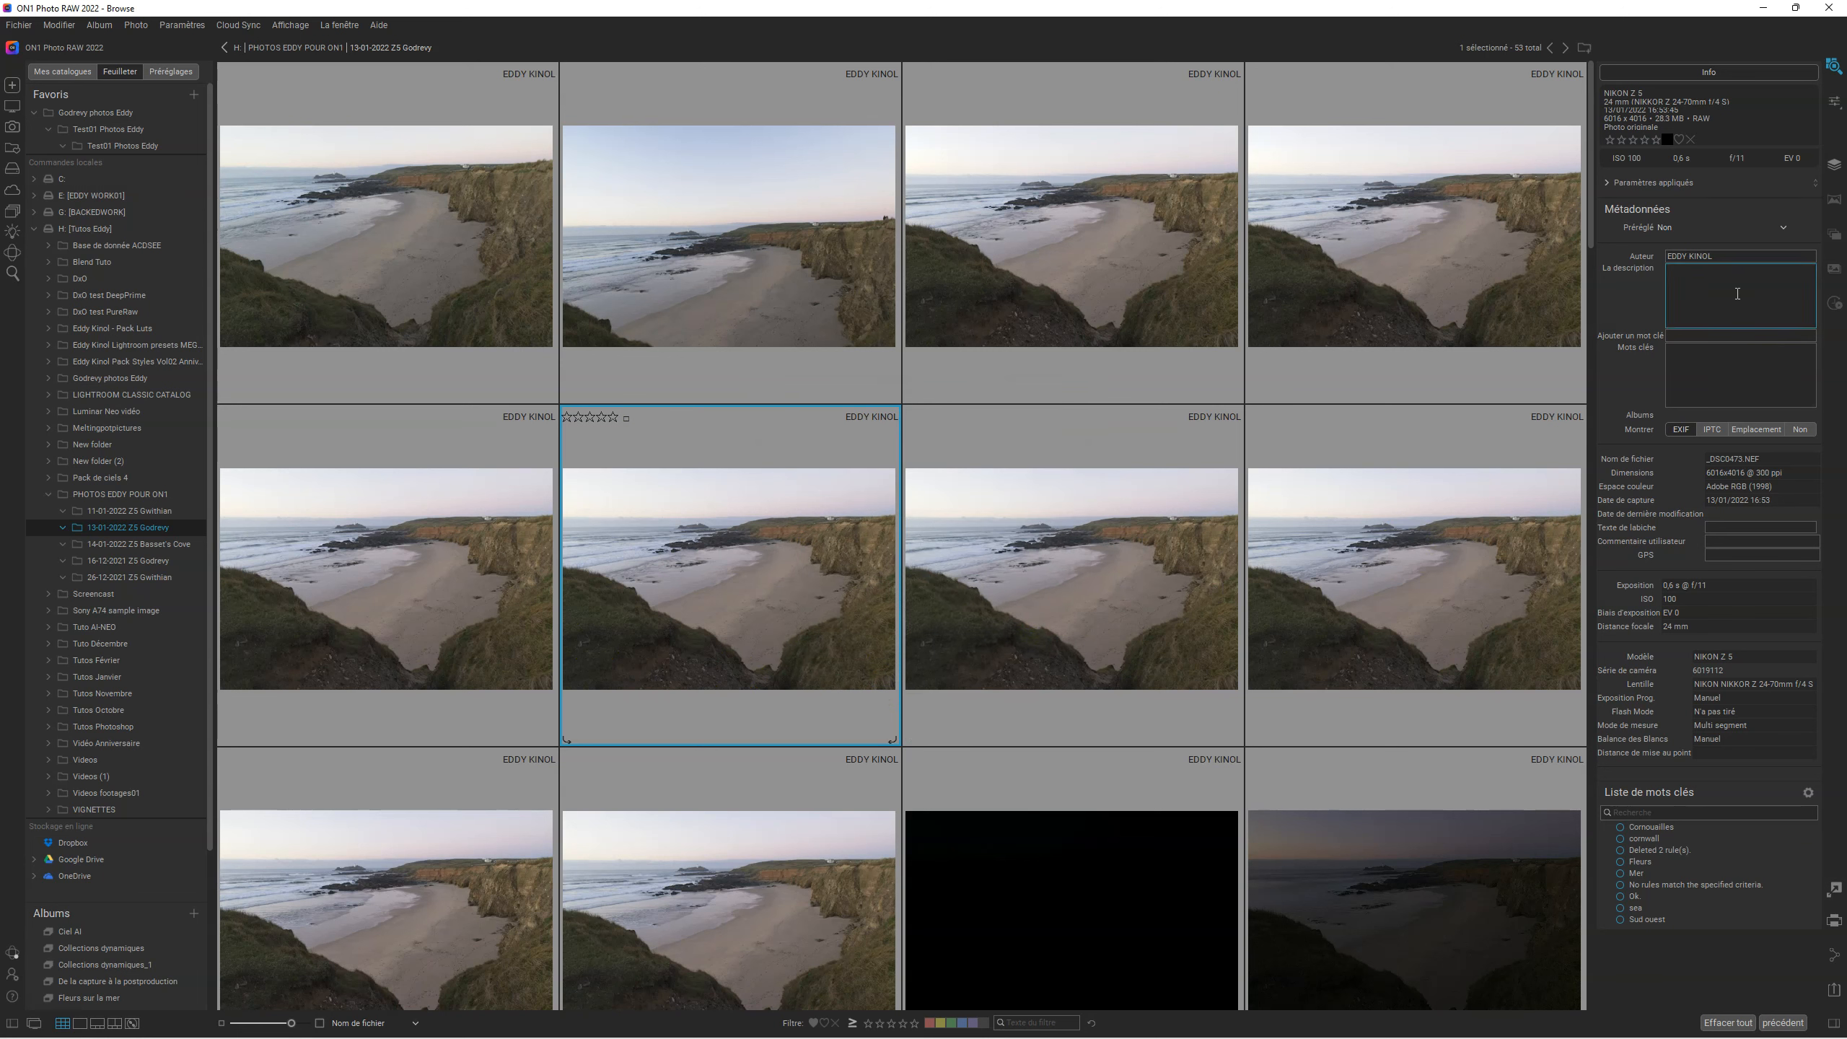
Enter "description test" as the selected photo's description and reopen the thumbnail view options.
left_click(1737, 293)
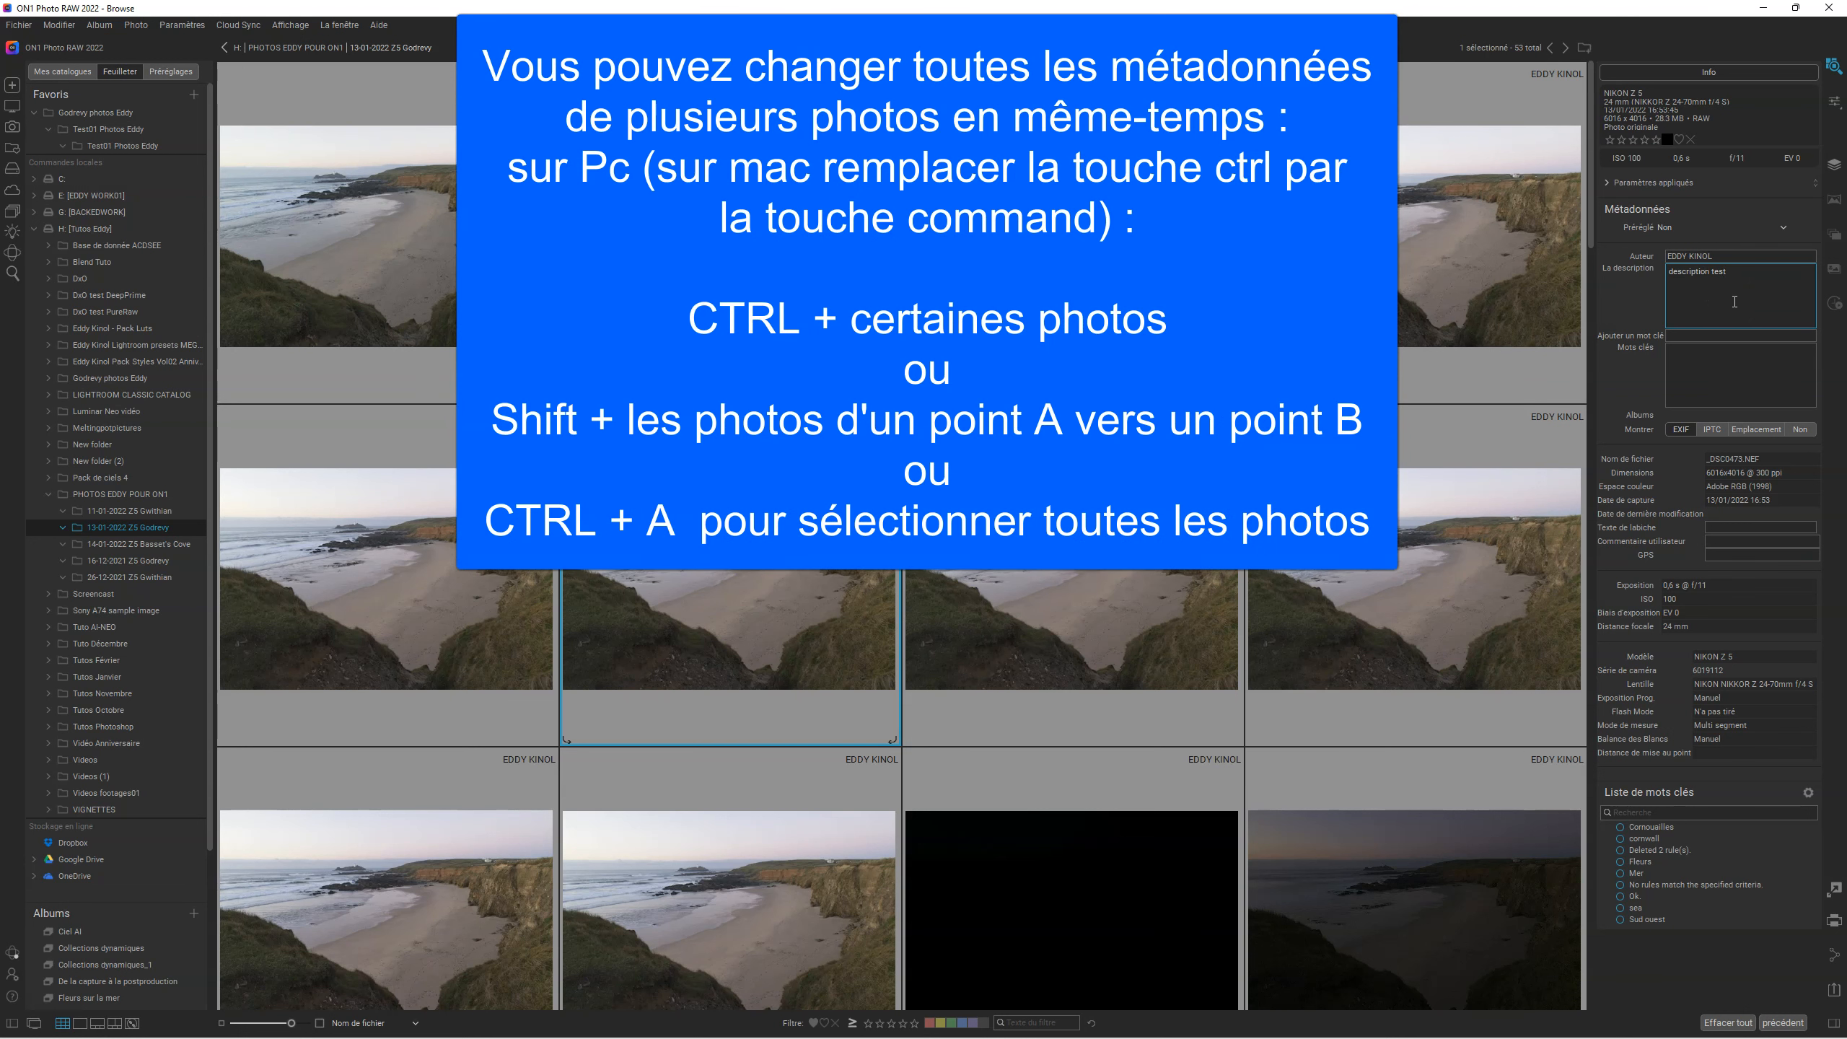
right_click(774, 581)
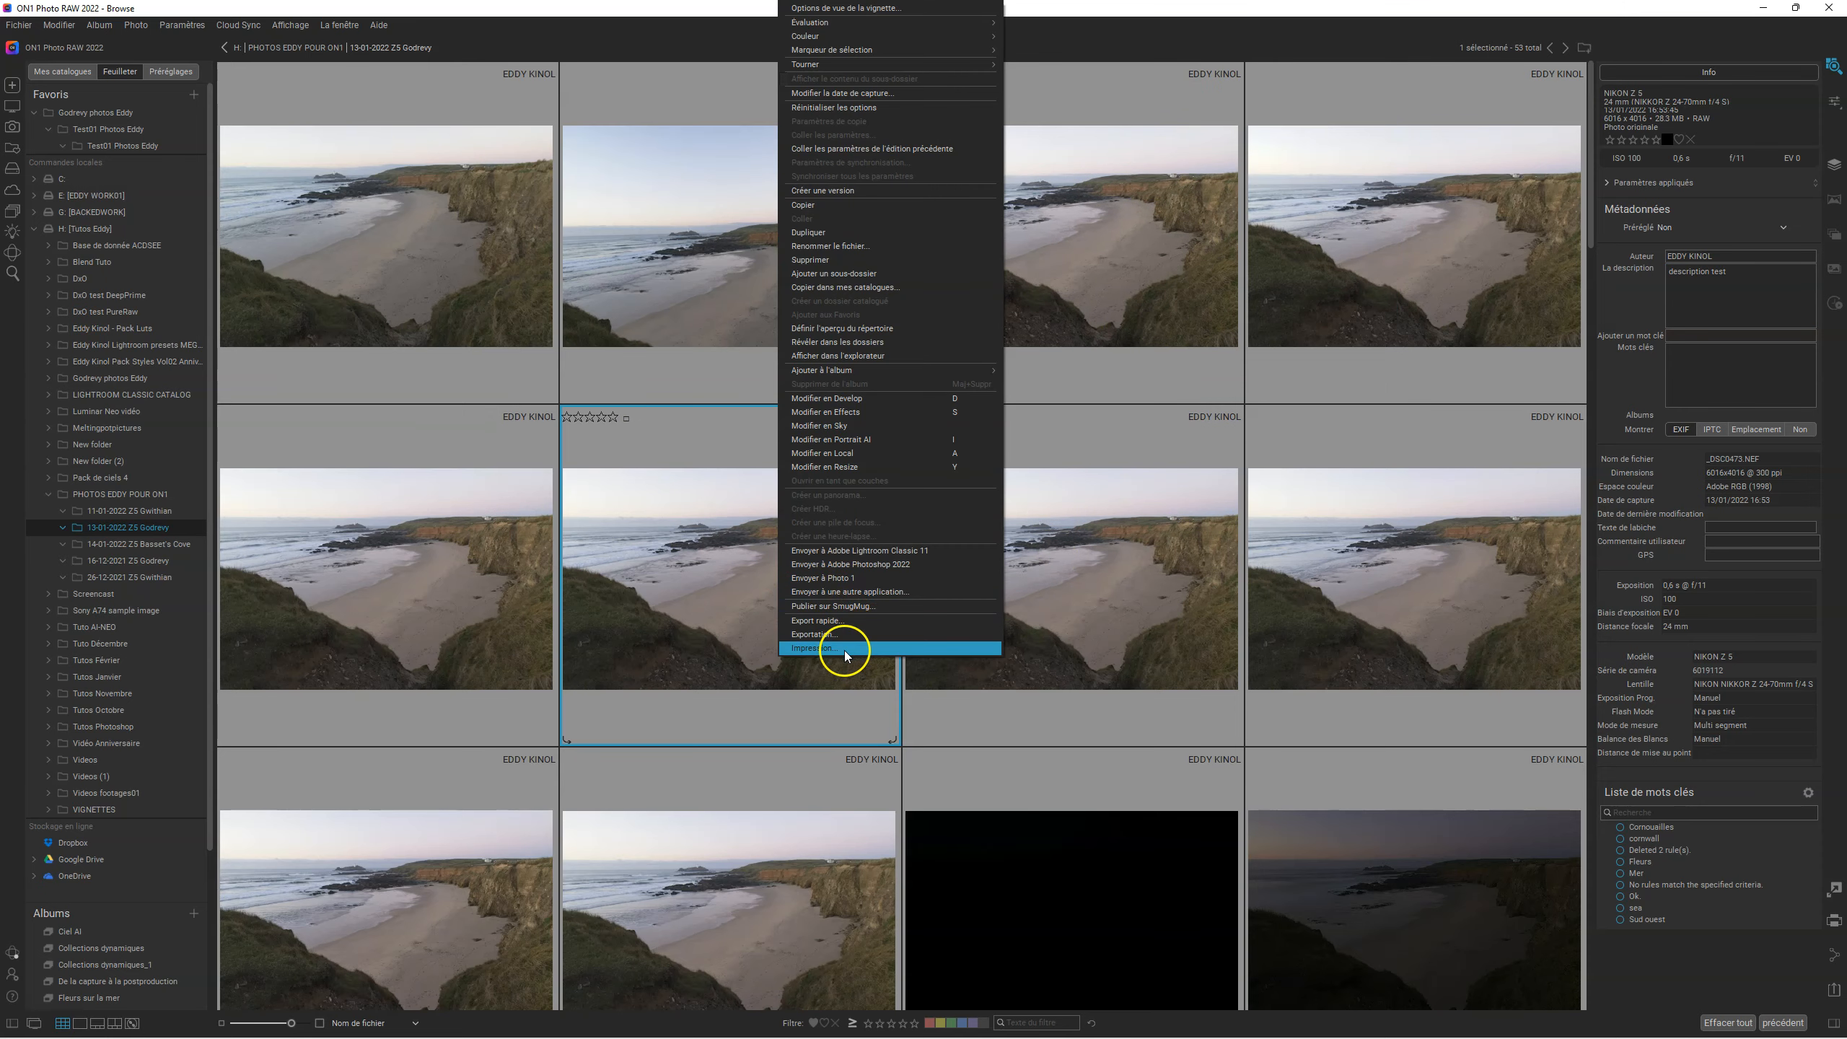
left_click(899, 10)
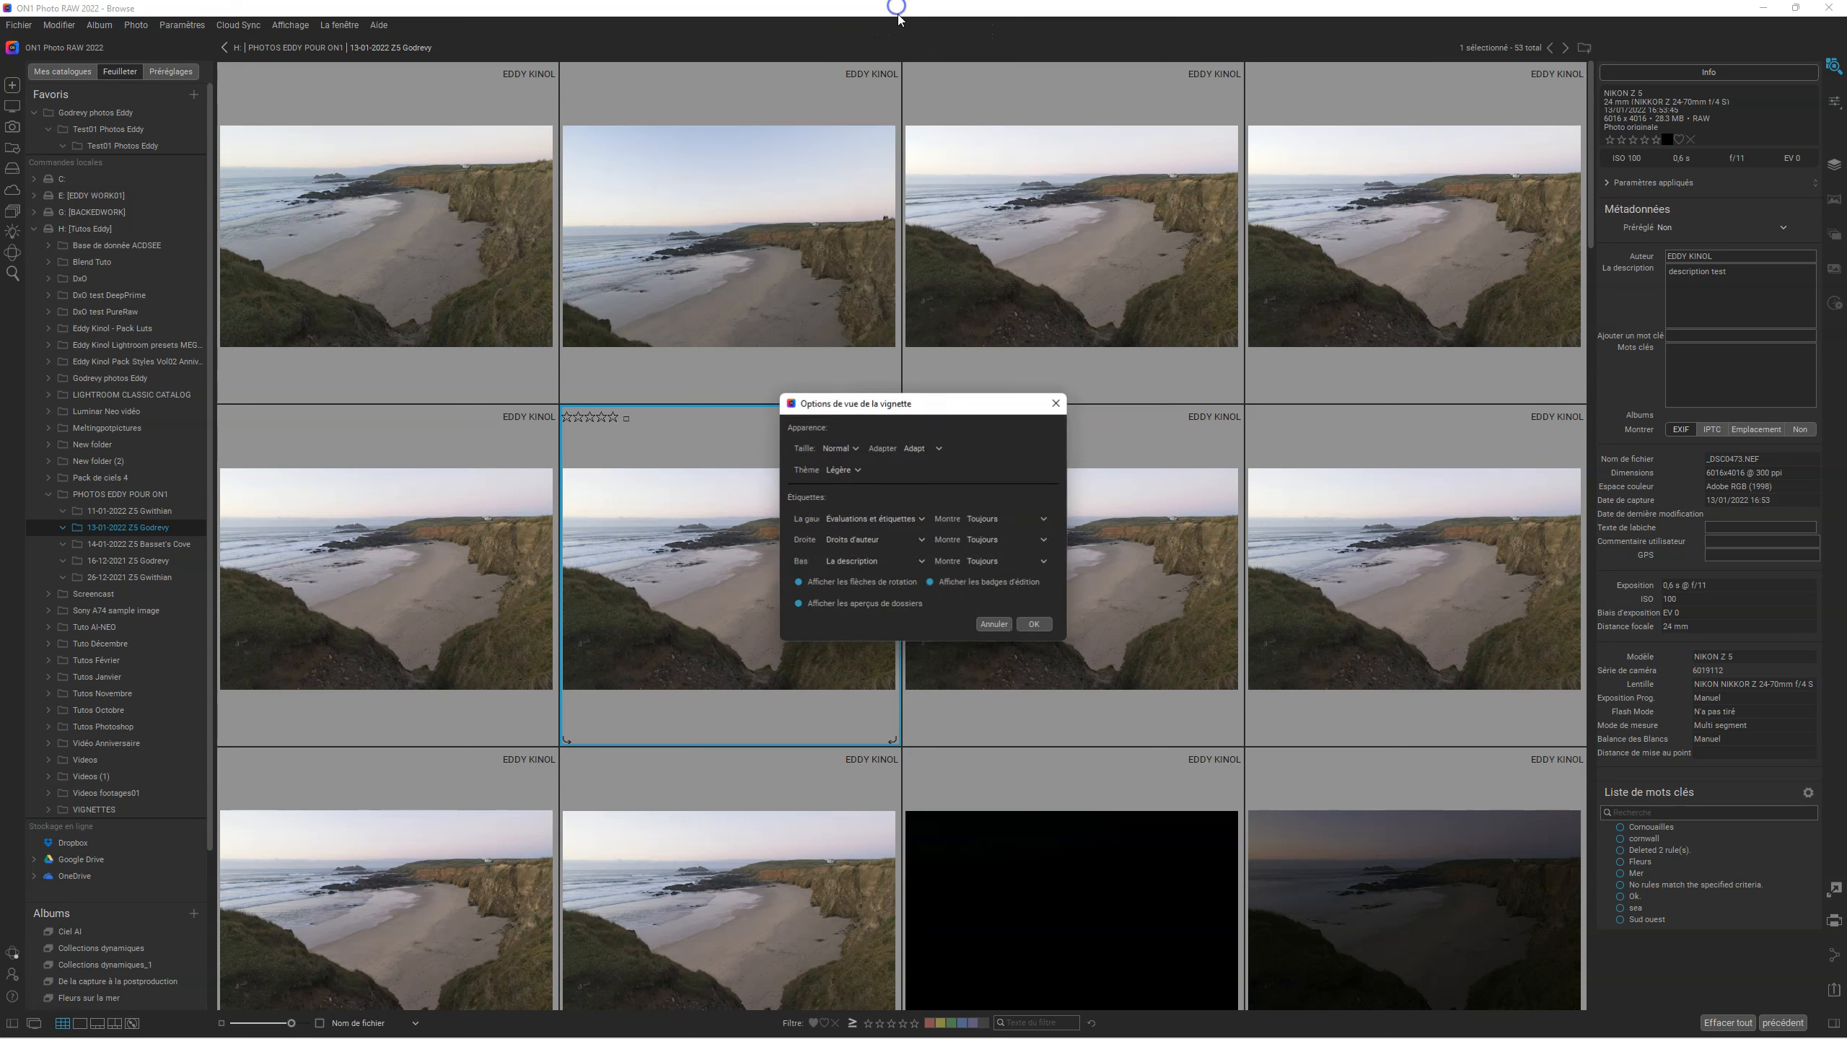
Try Droits d'auteur as the bottom thumbnail label and switch it back to La description.
left_click(875, 560)
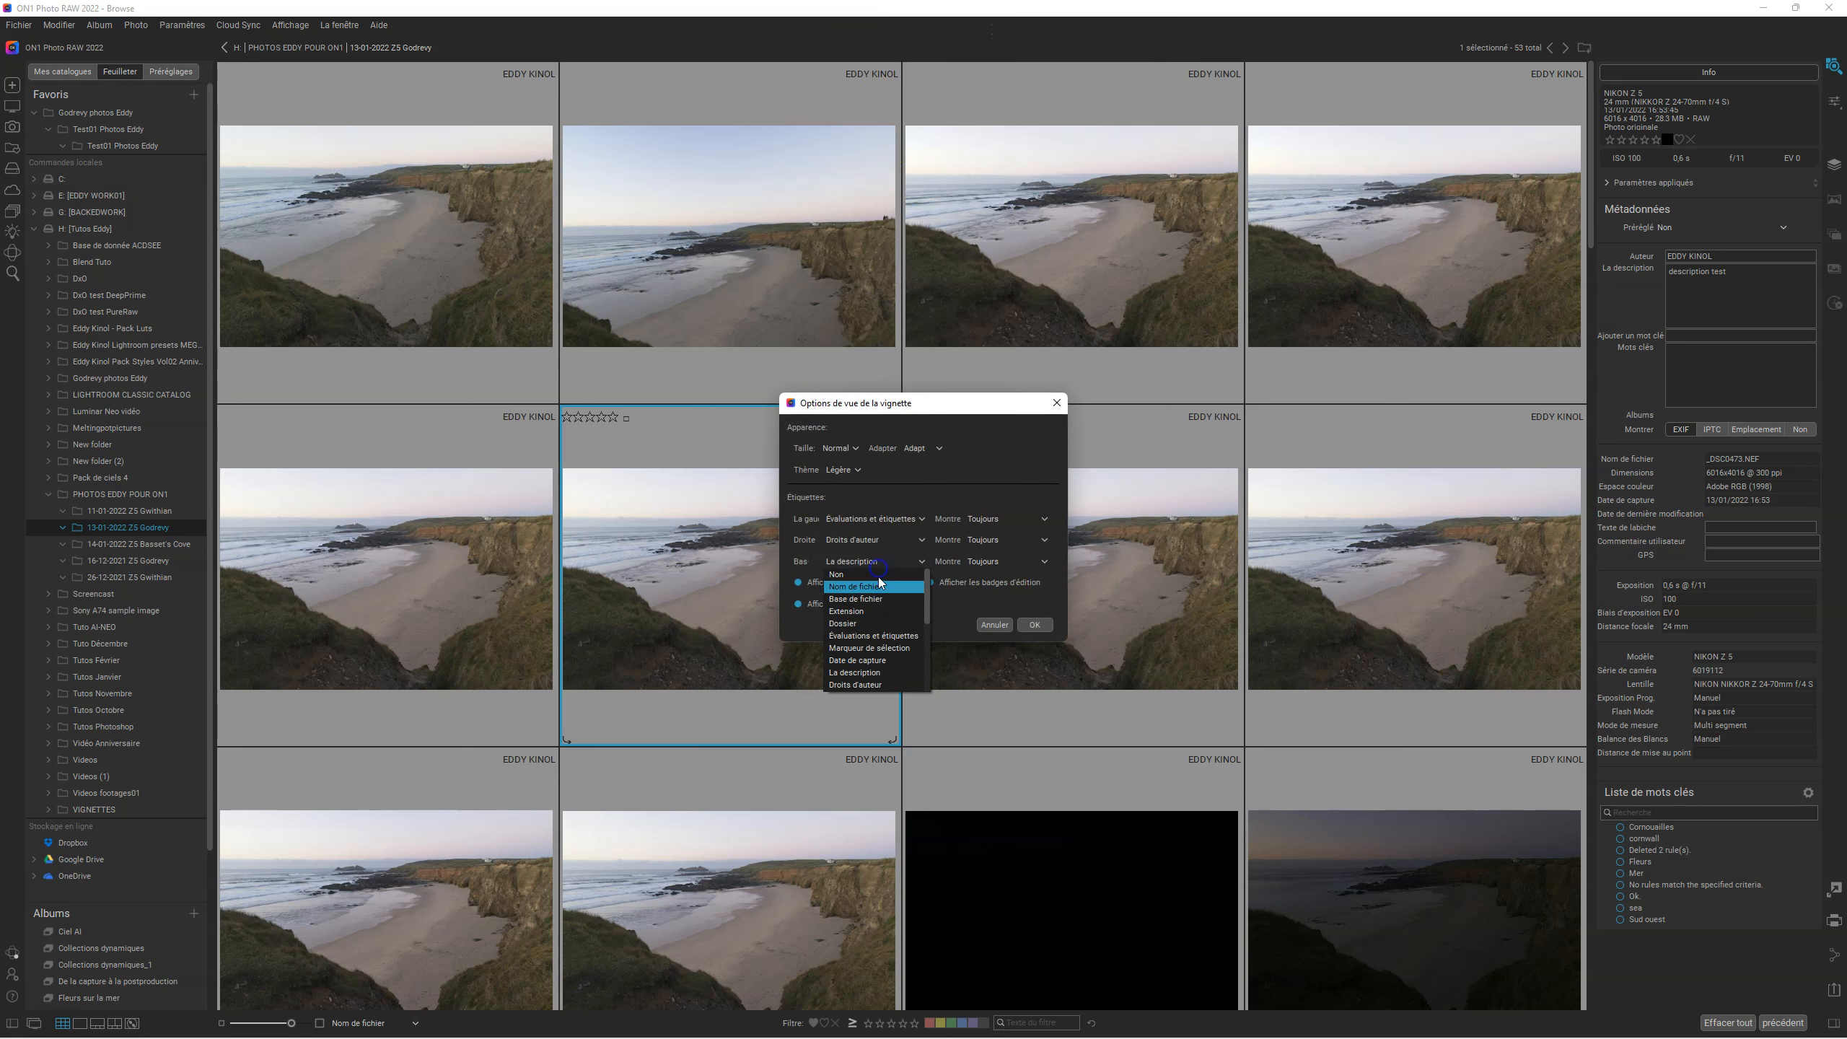
left_click(867, 685)
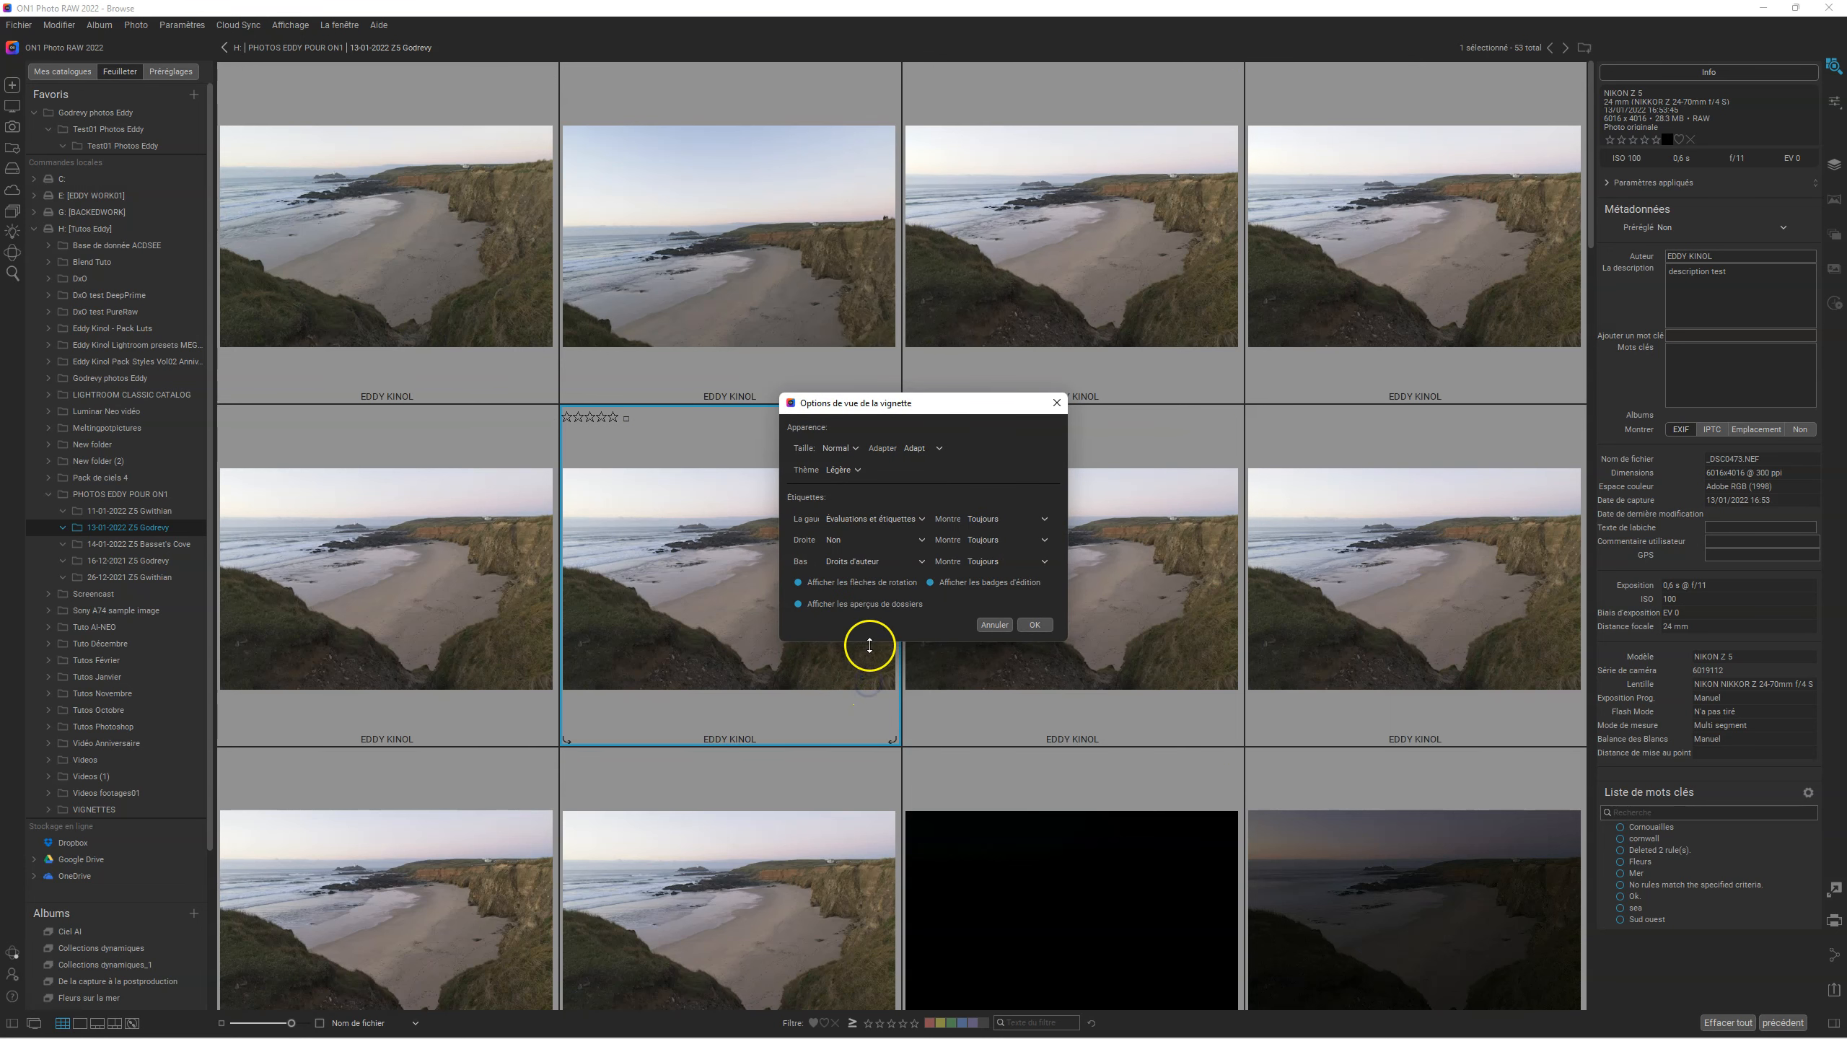
left_click(874, 560)
left_click(856, 668)
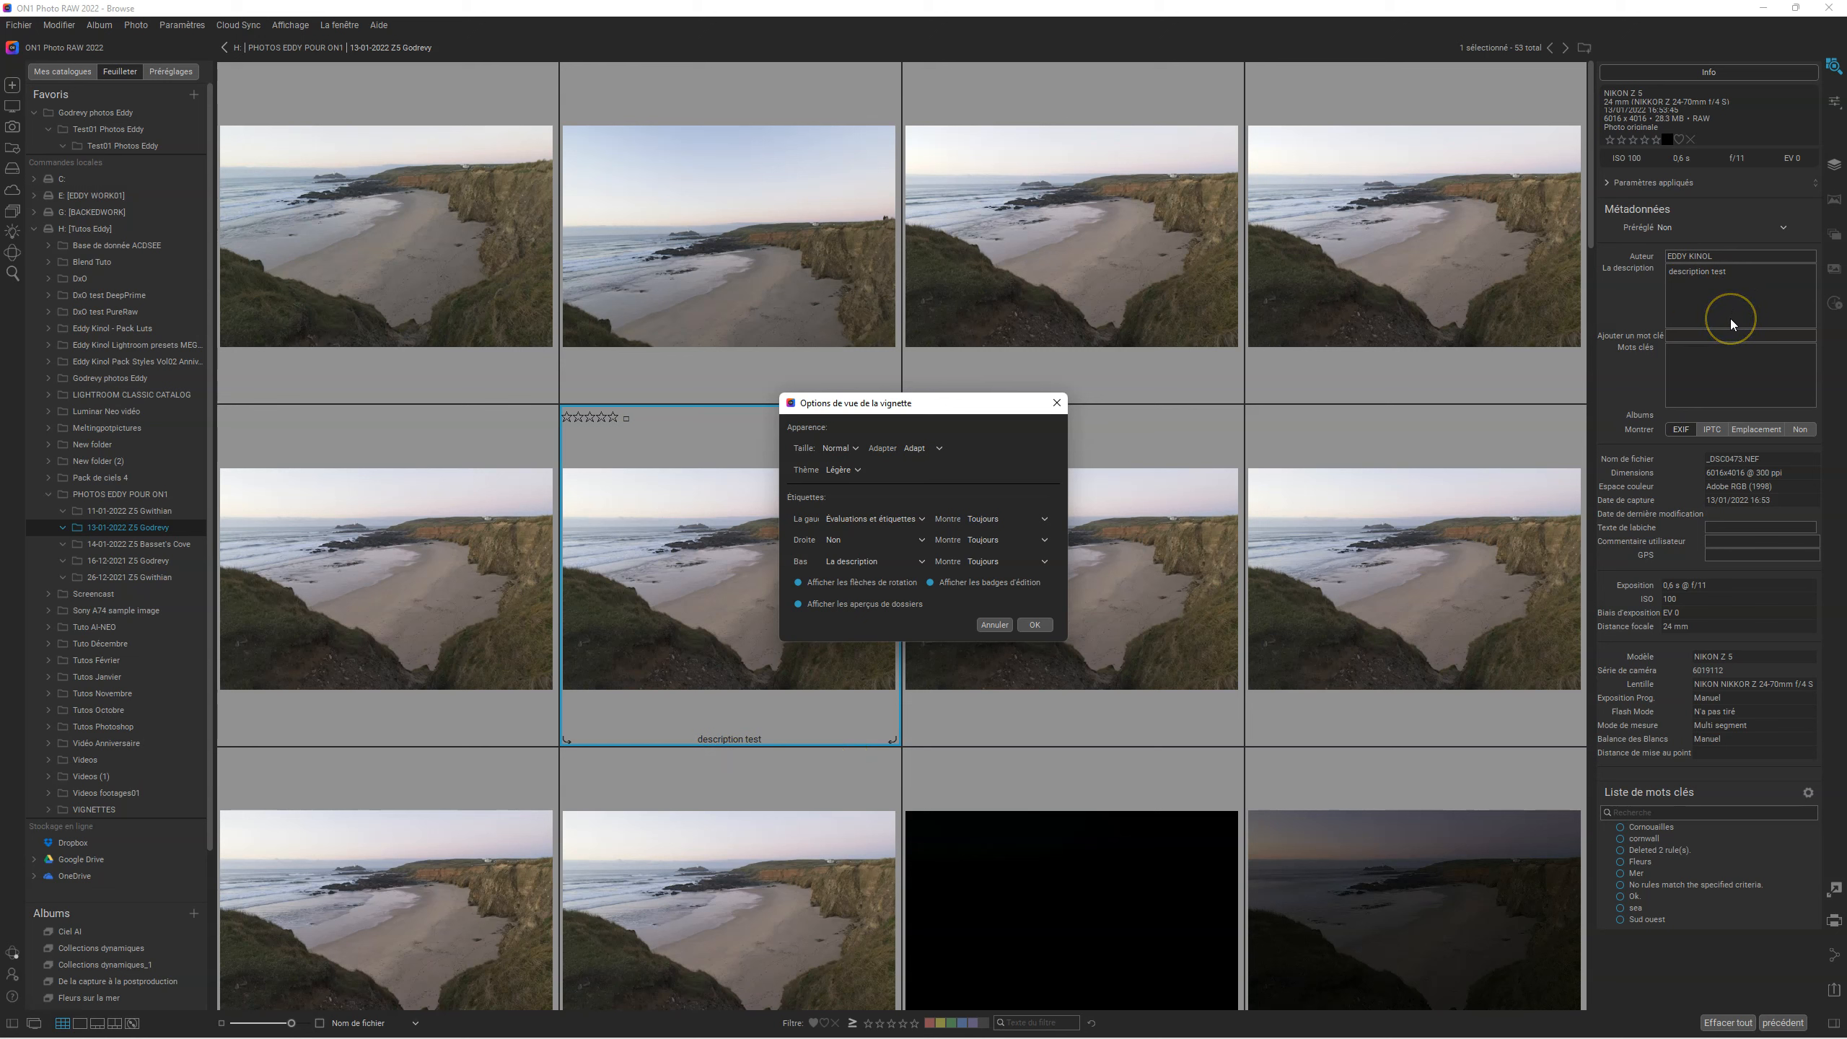
Try Dimensions originales, Modèle de caméra and Vitesse d'obturation in turn as the bottom thumbnail label.
left_click(851, 560)
left_click(863, 681)
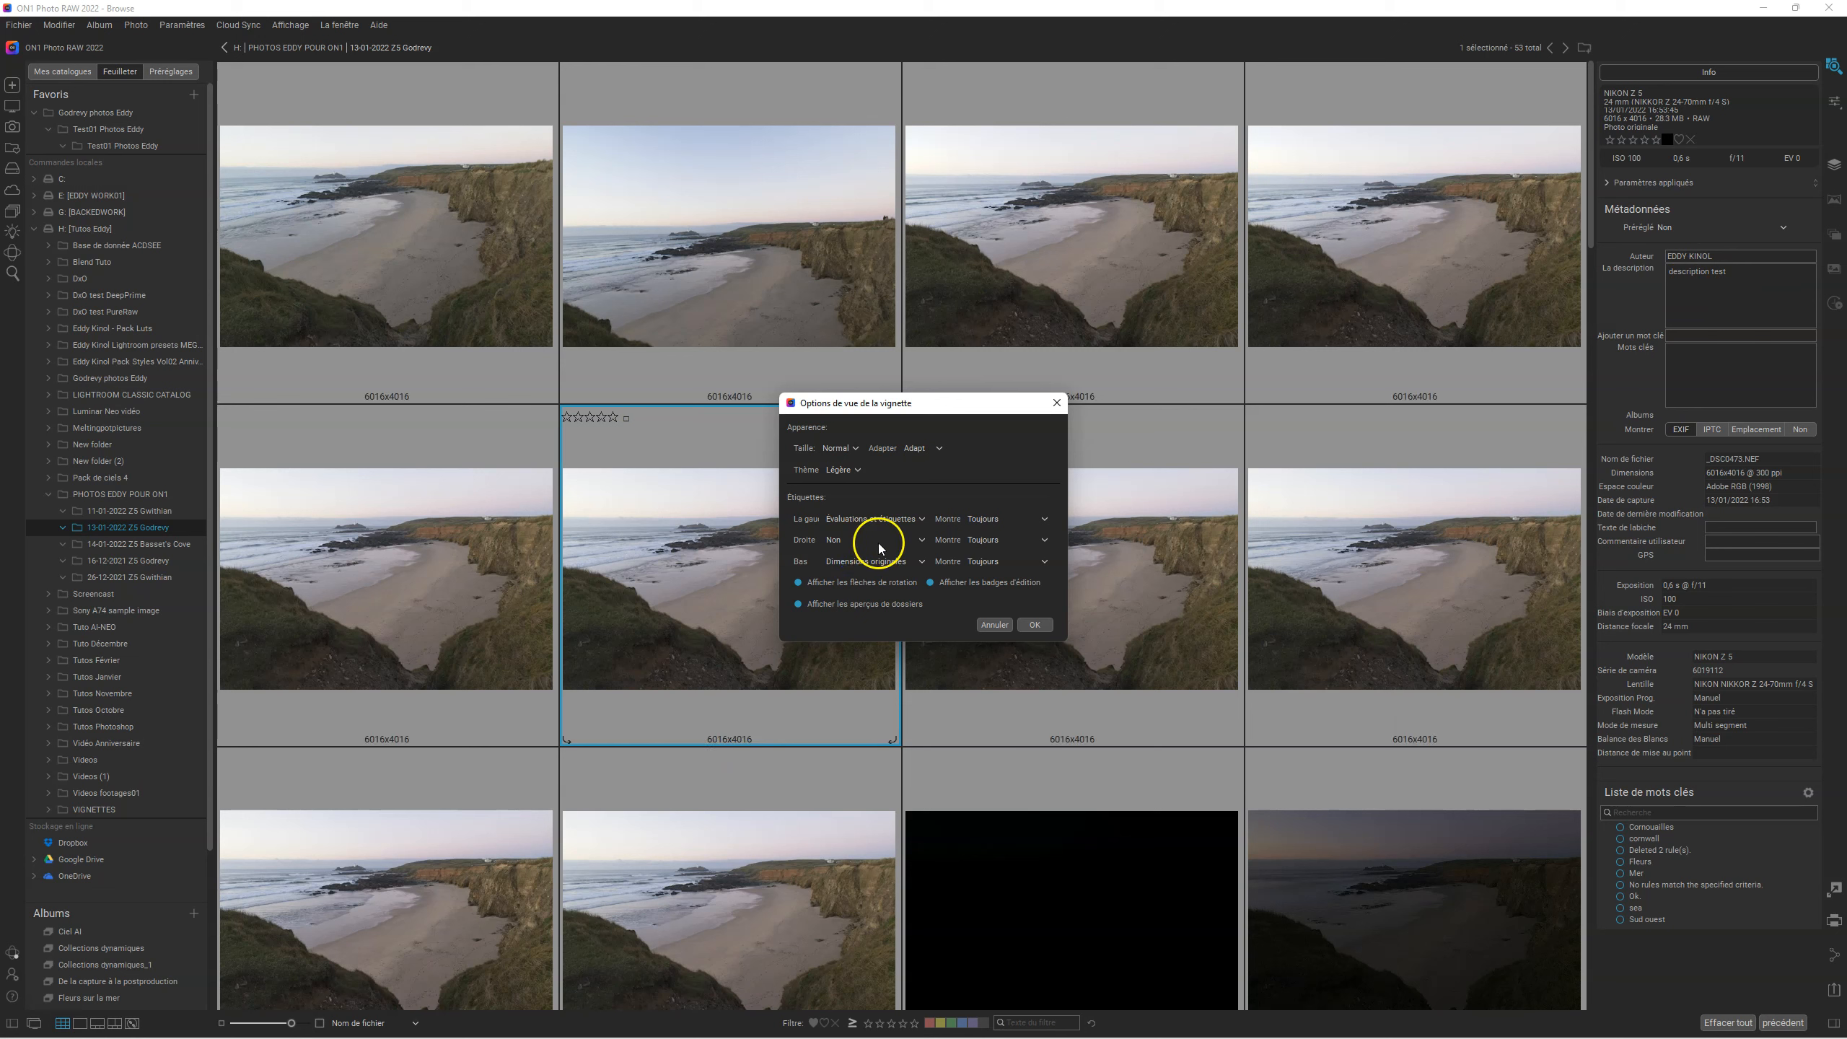
left_click(879, 564)
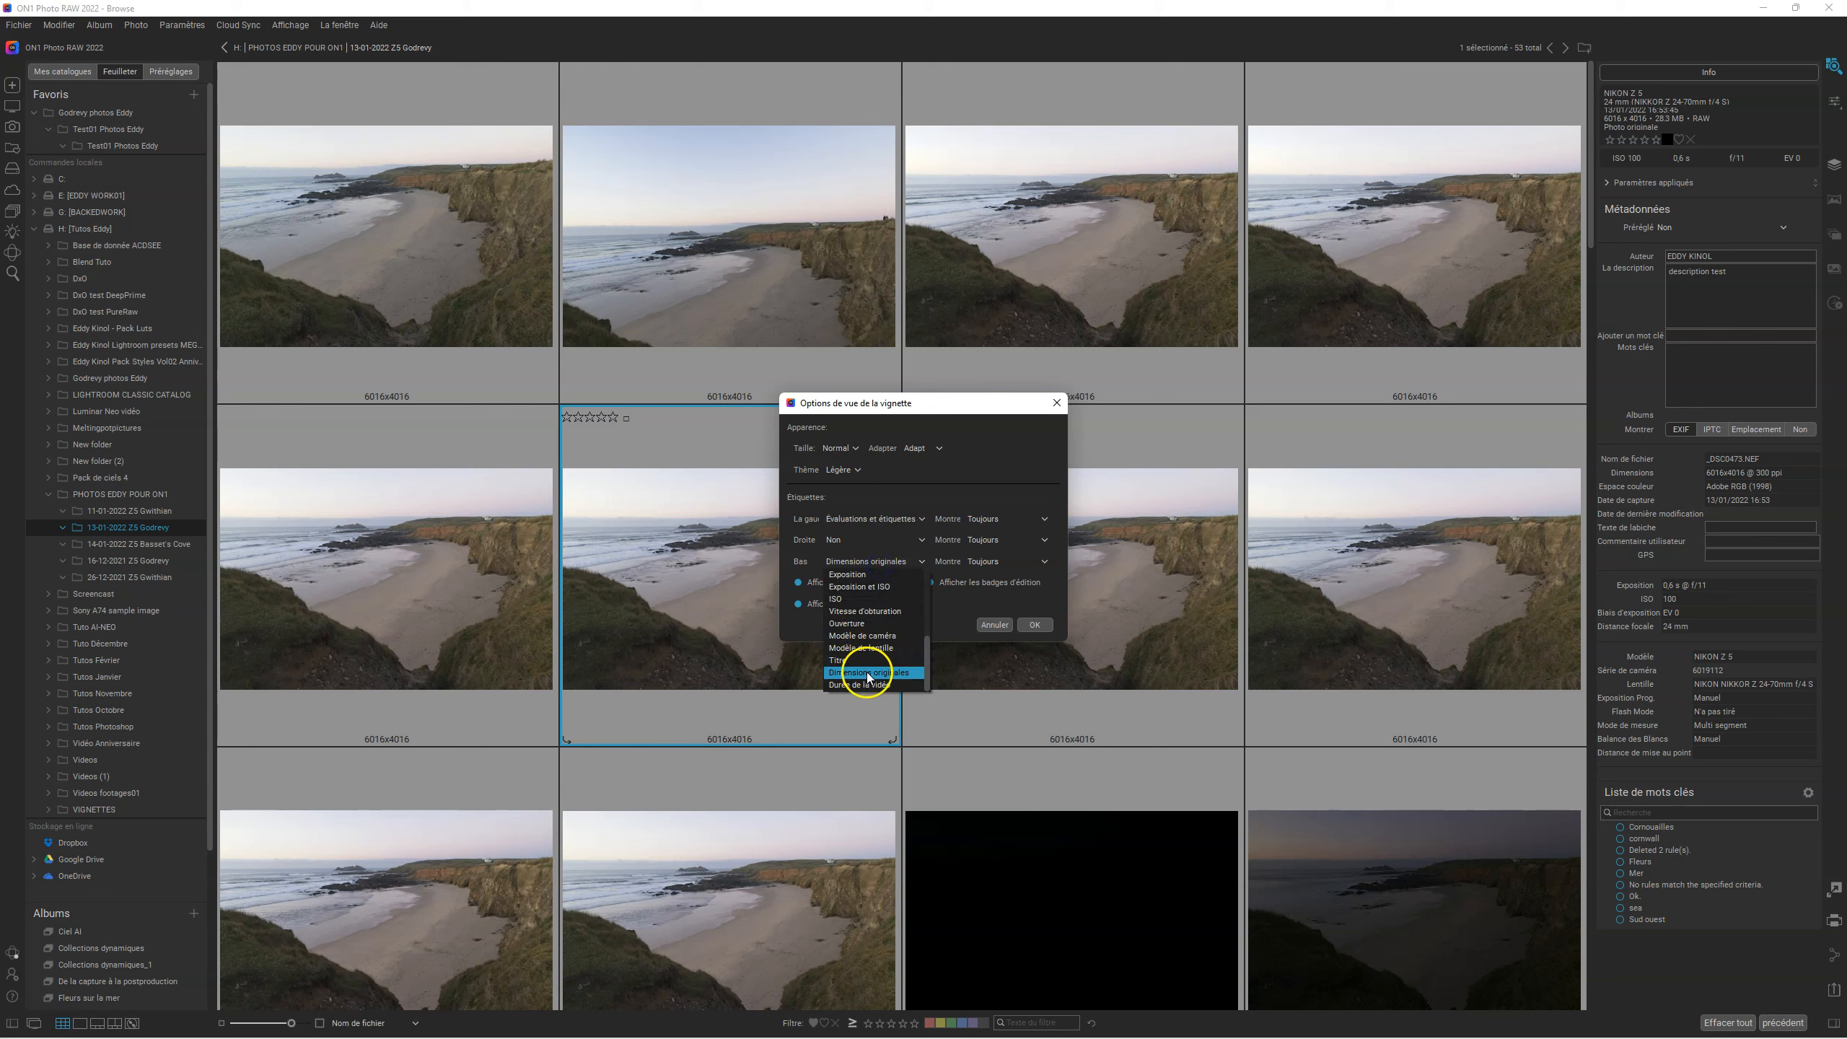
left_click(875, 636)
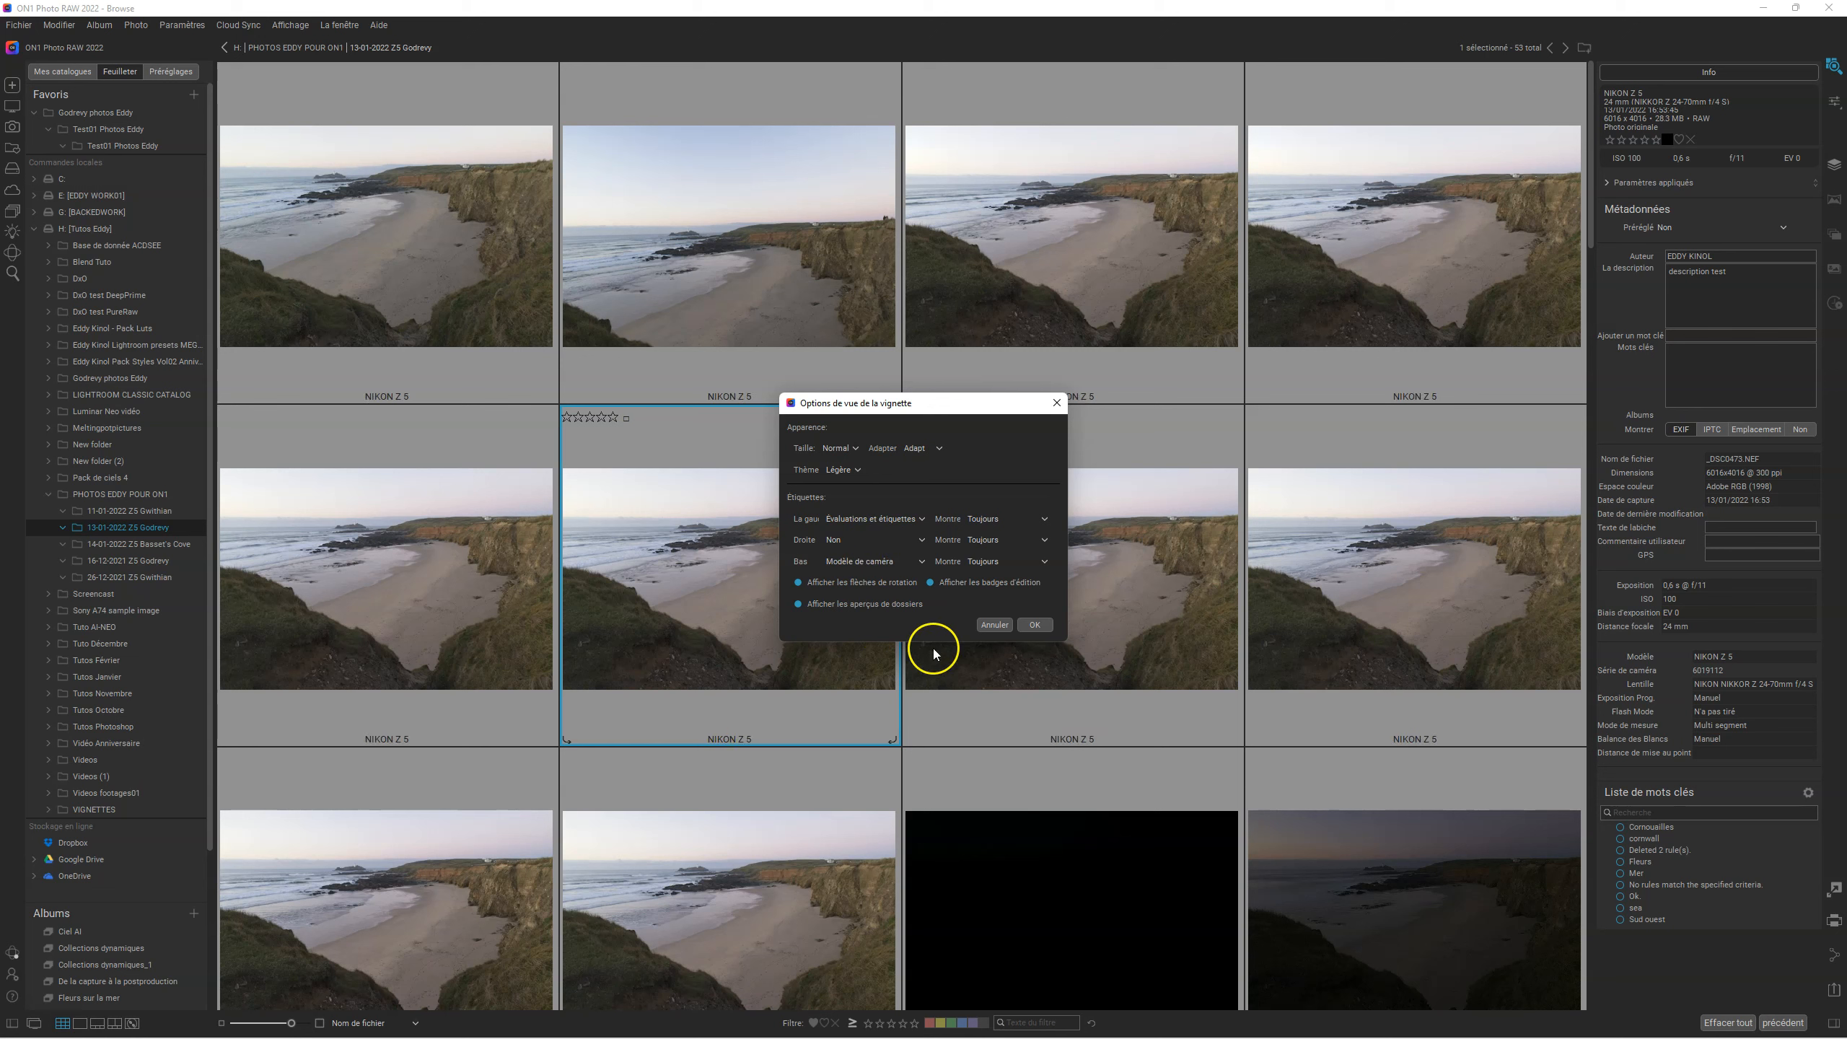
left_click(887, 571)
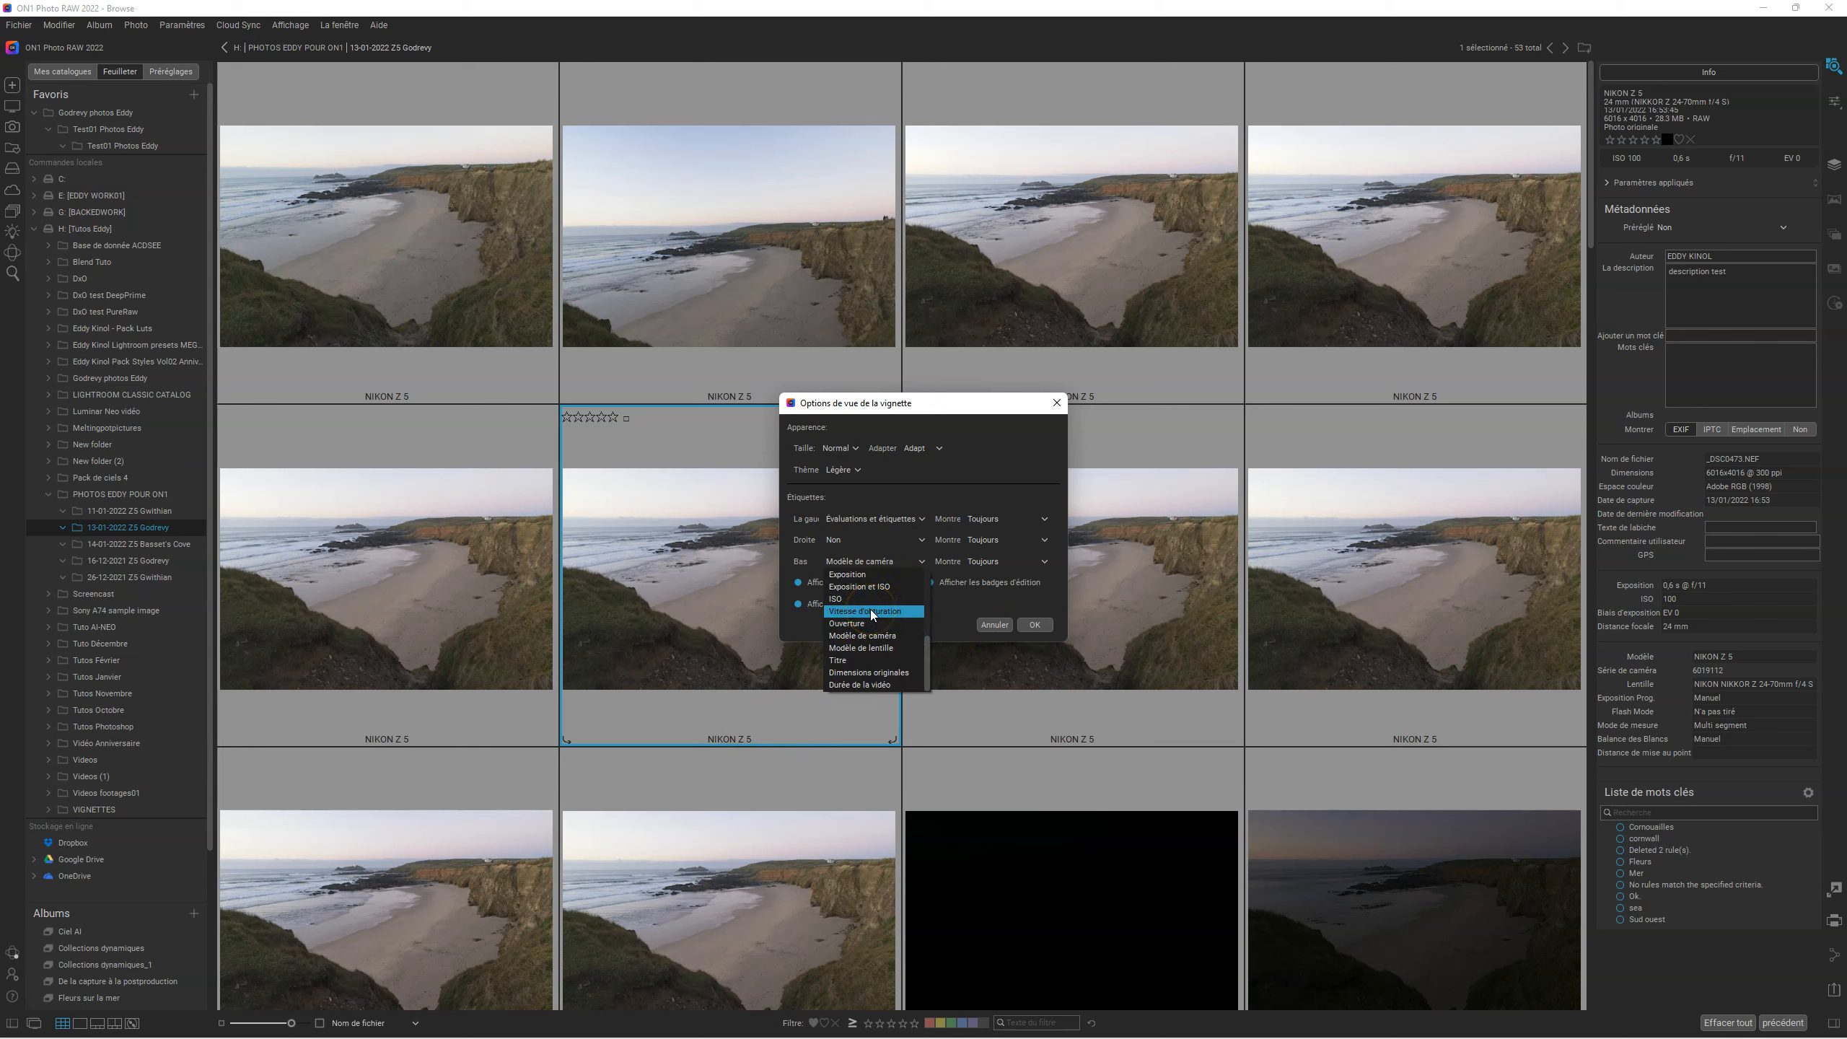
left_click(872, 611)
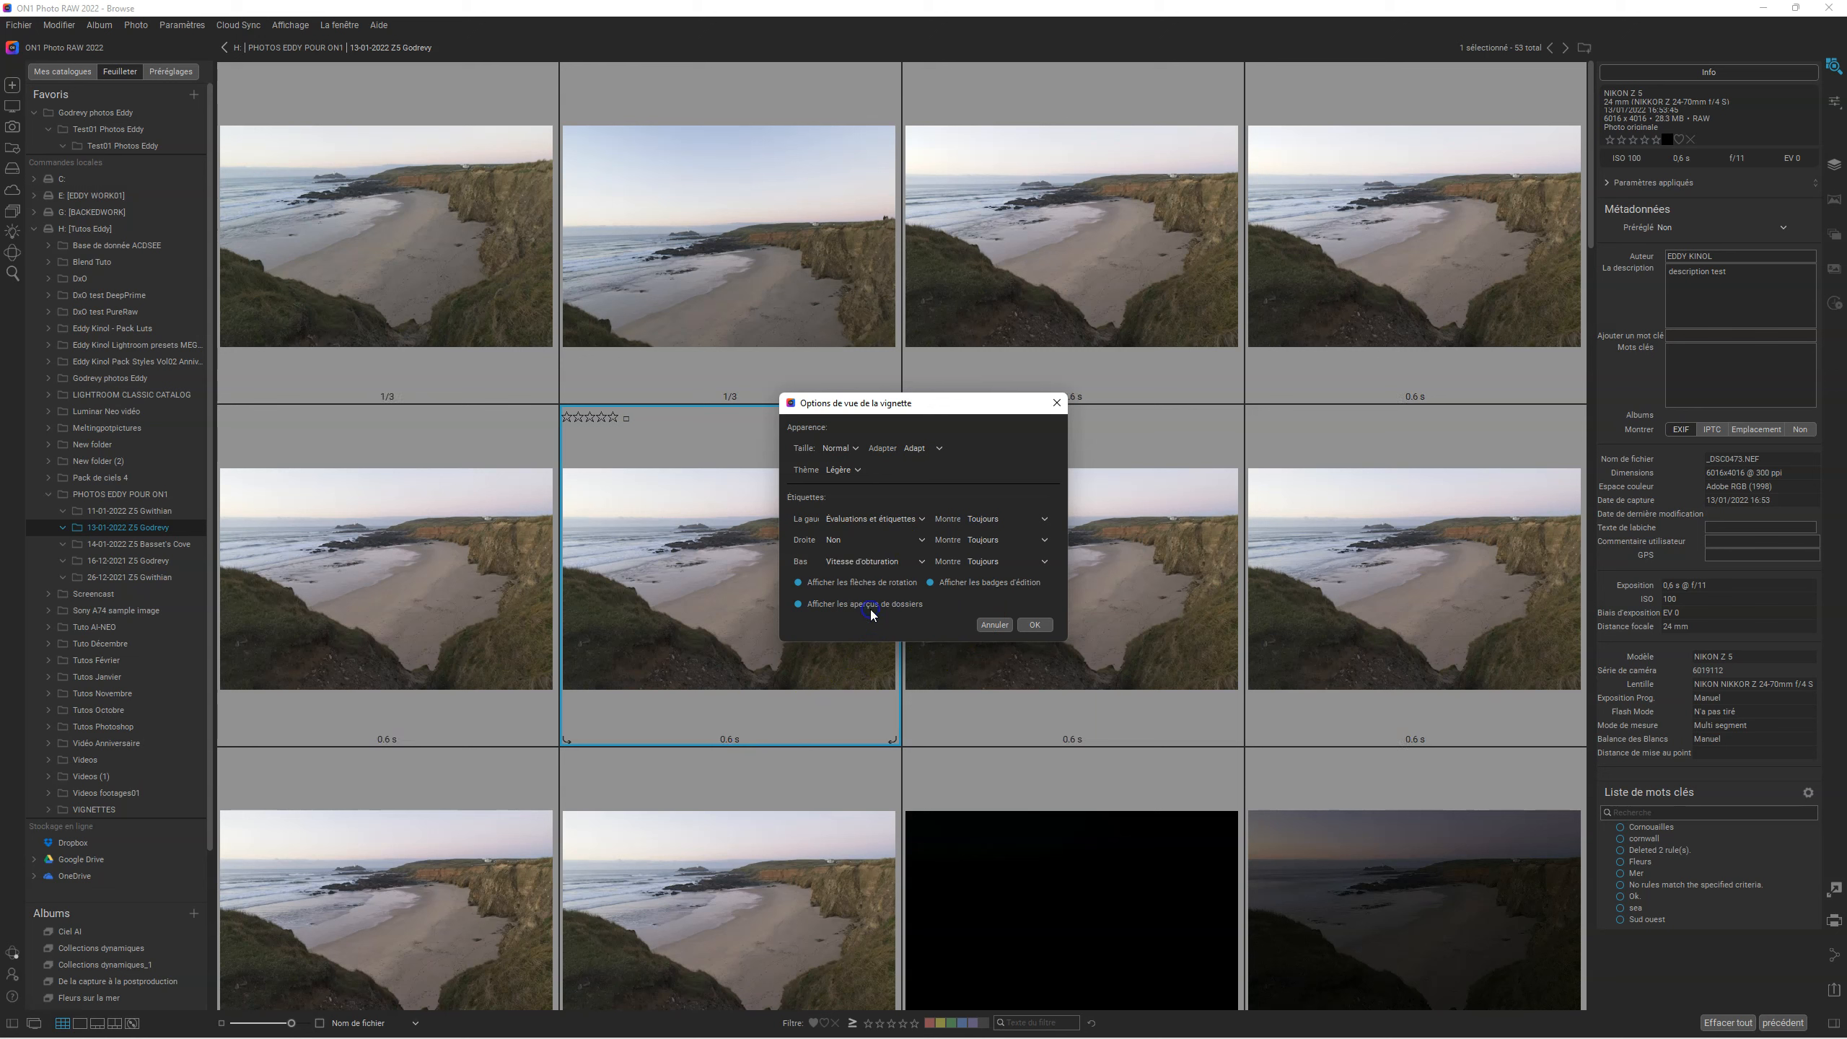
Try Exposition et ISO and Exposition in turn as the bottom thumbnail label.
left_click(898, 573)
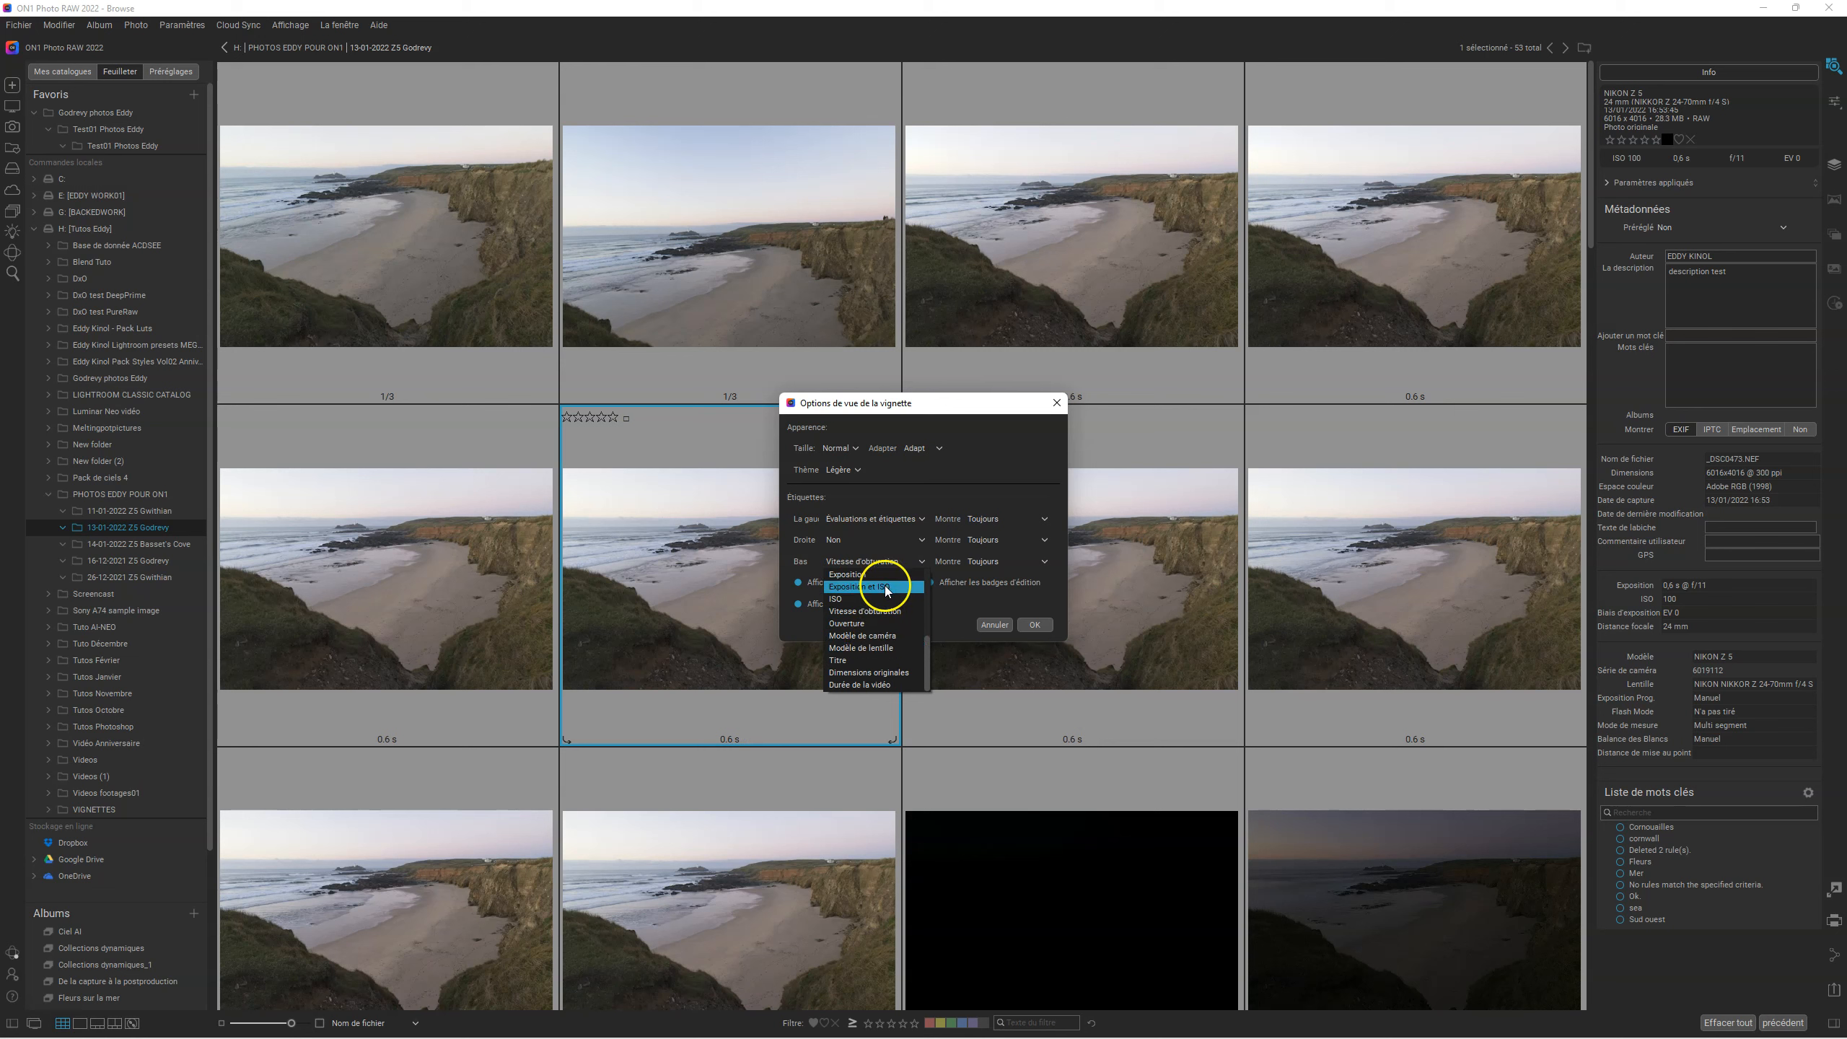
left_click(886, 588)
left_click(899, 564)
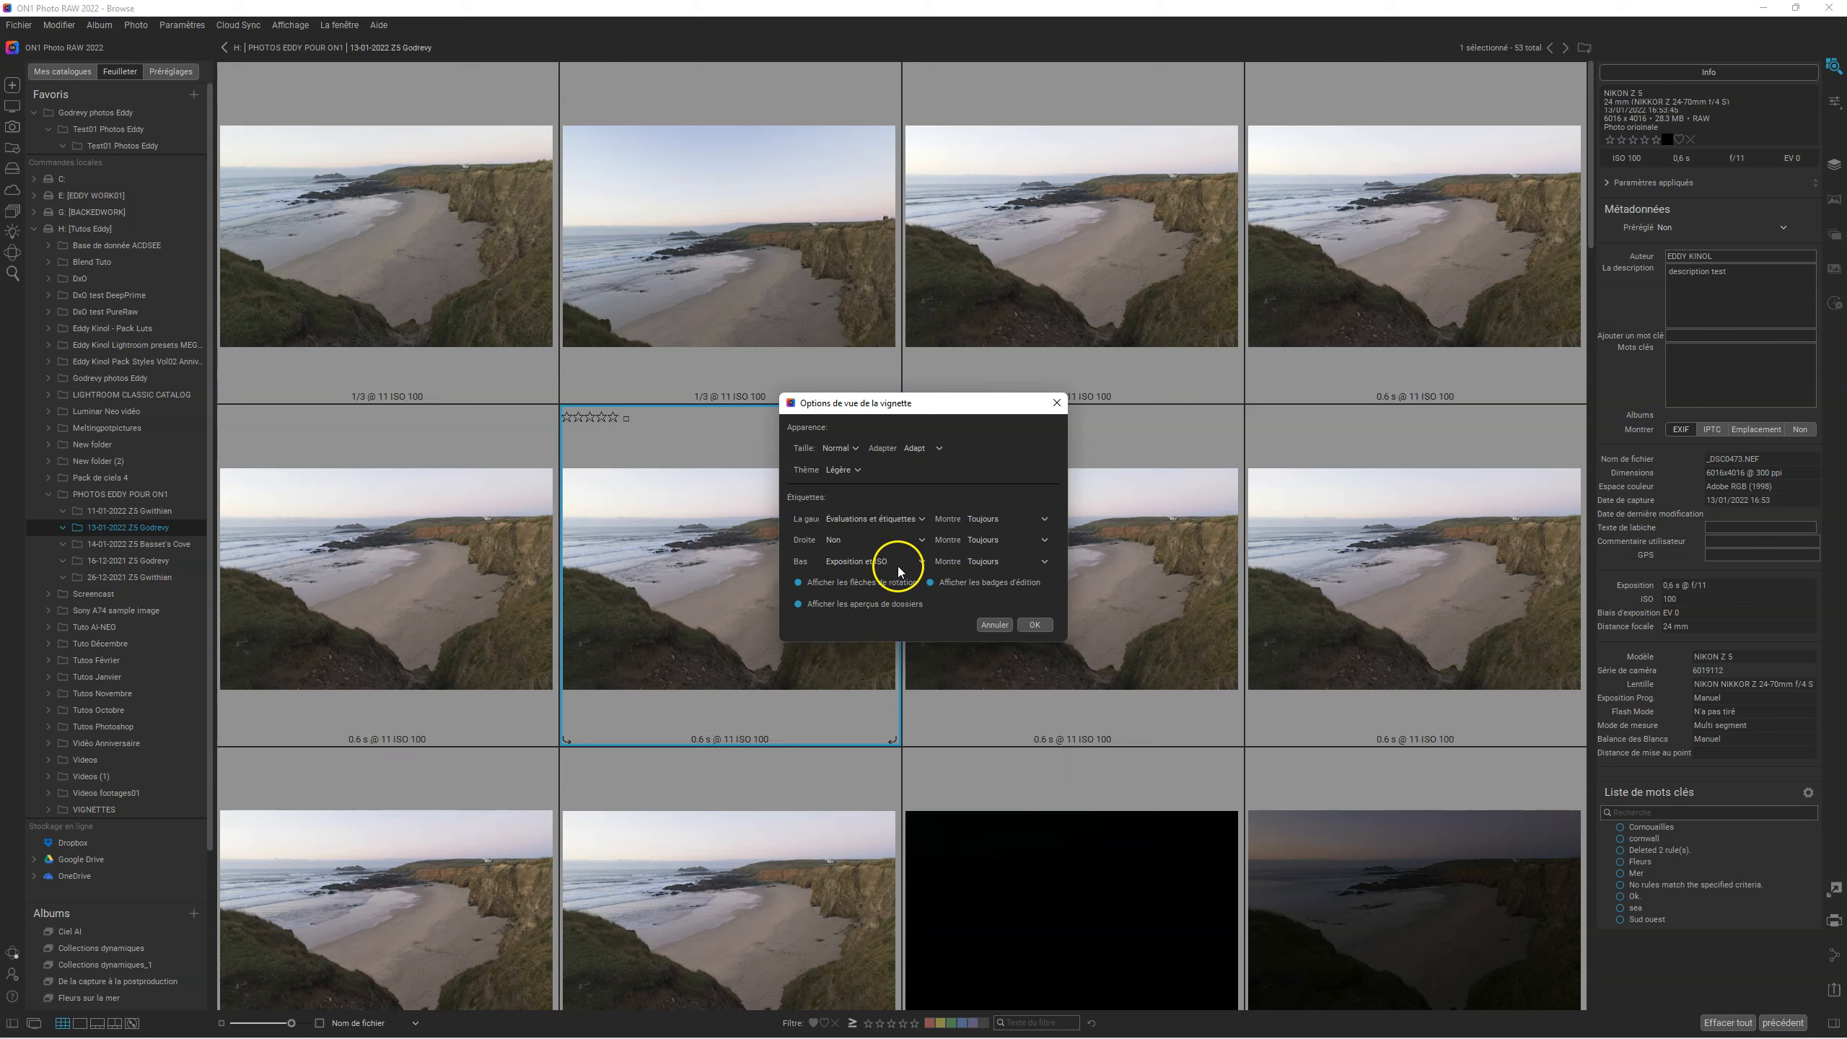
scroll(897, 591, "up", 1)
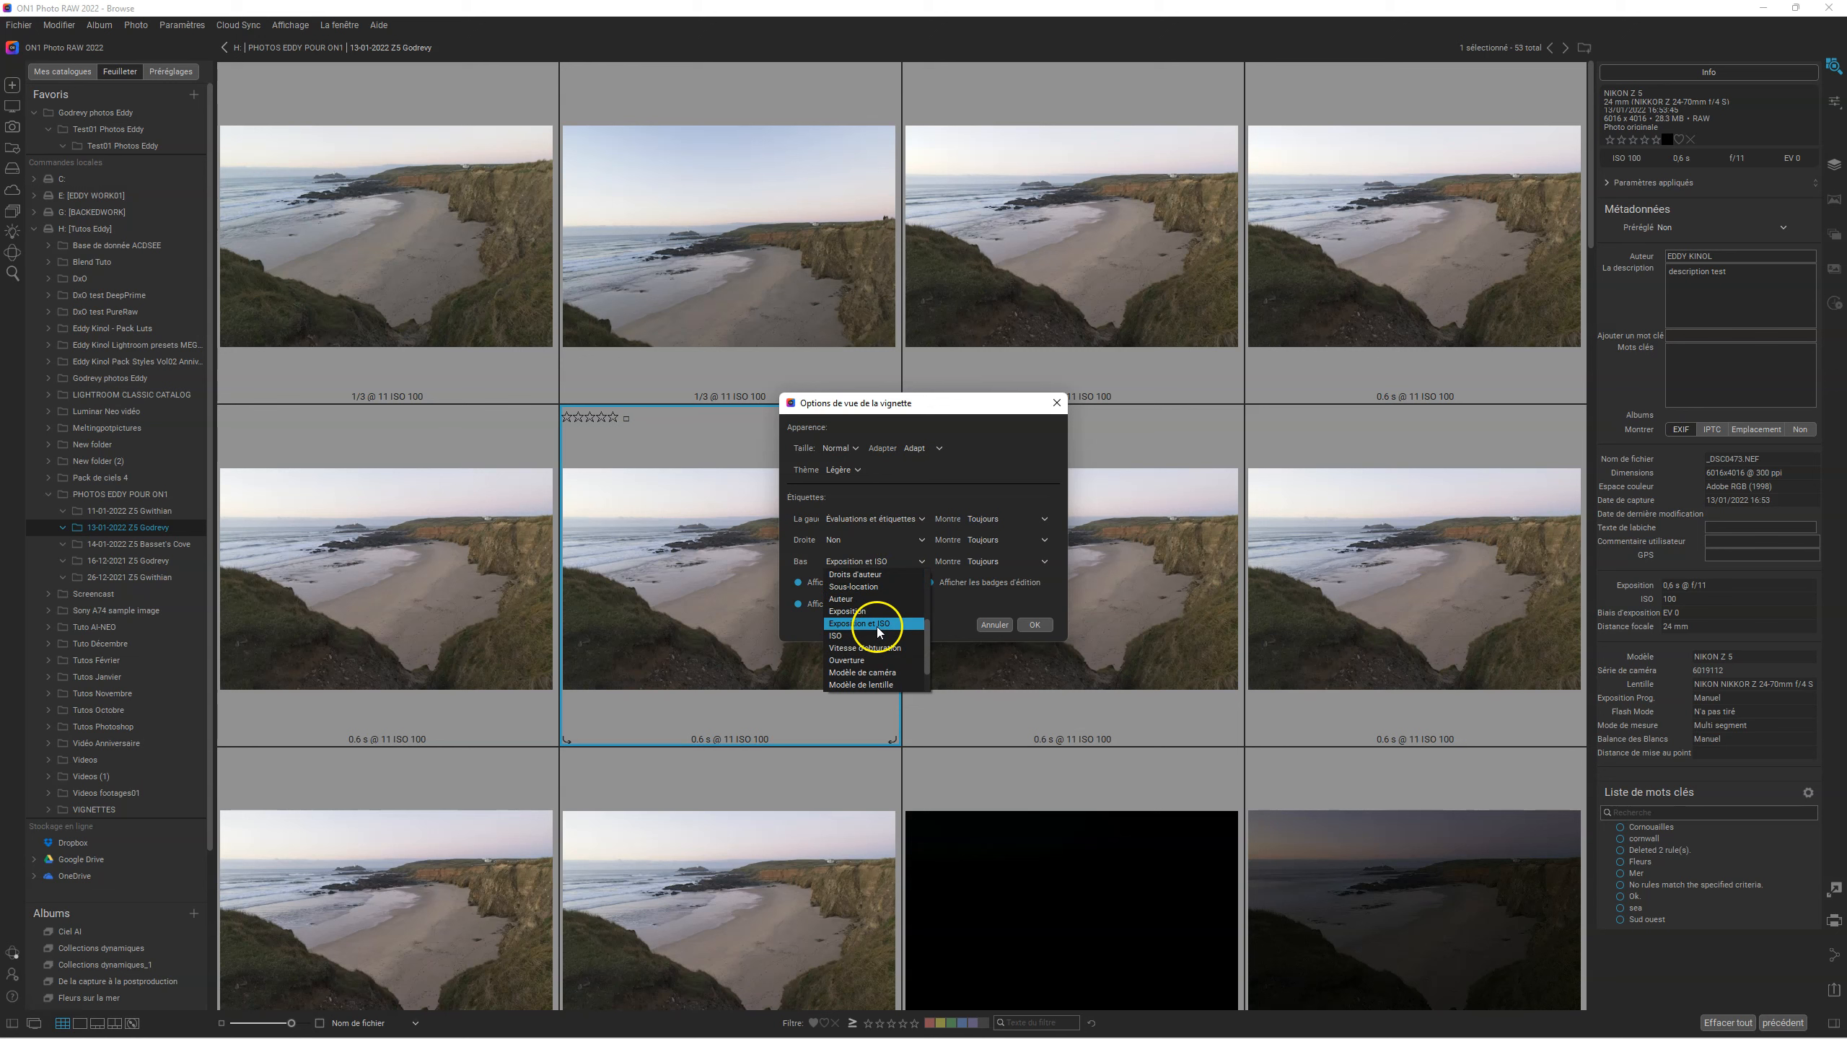
left_click(870, 613)
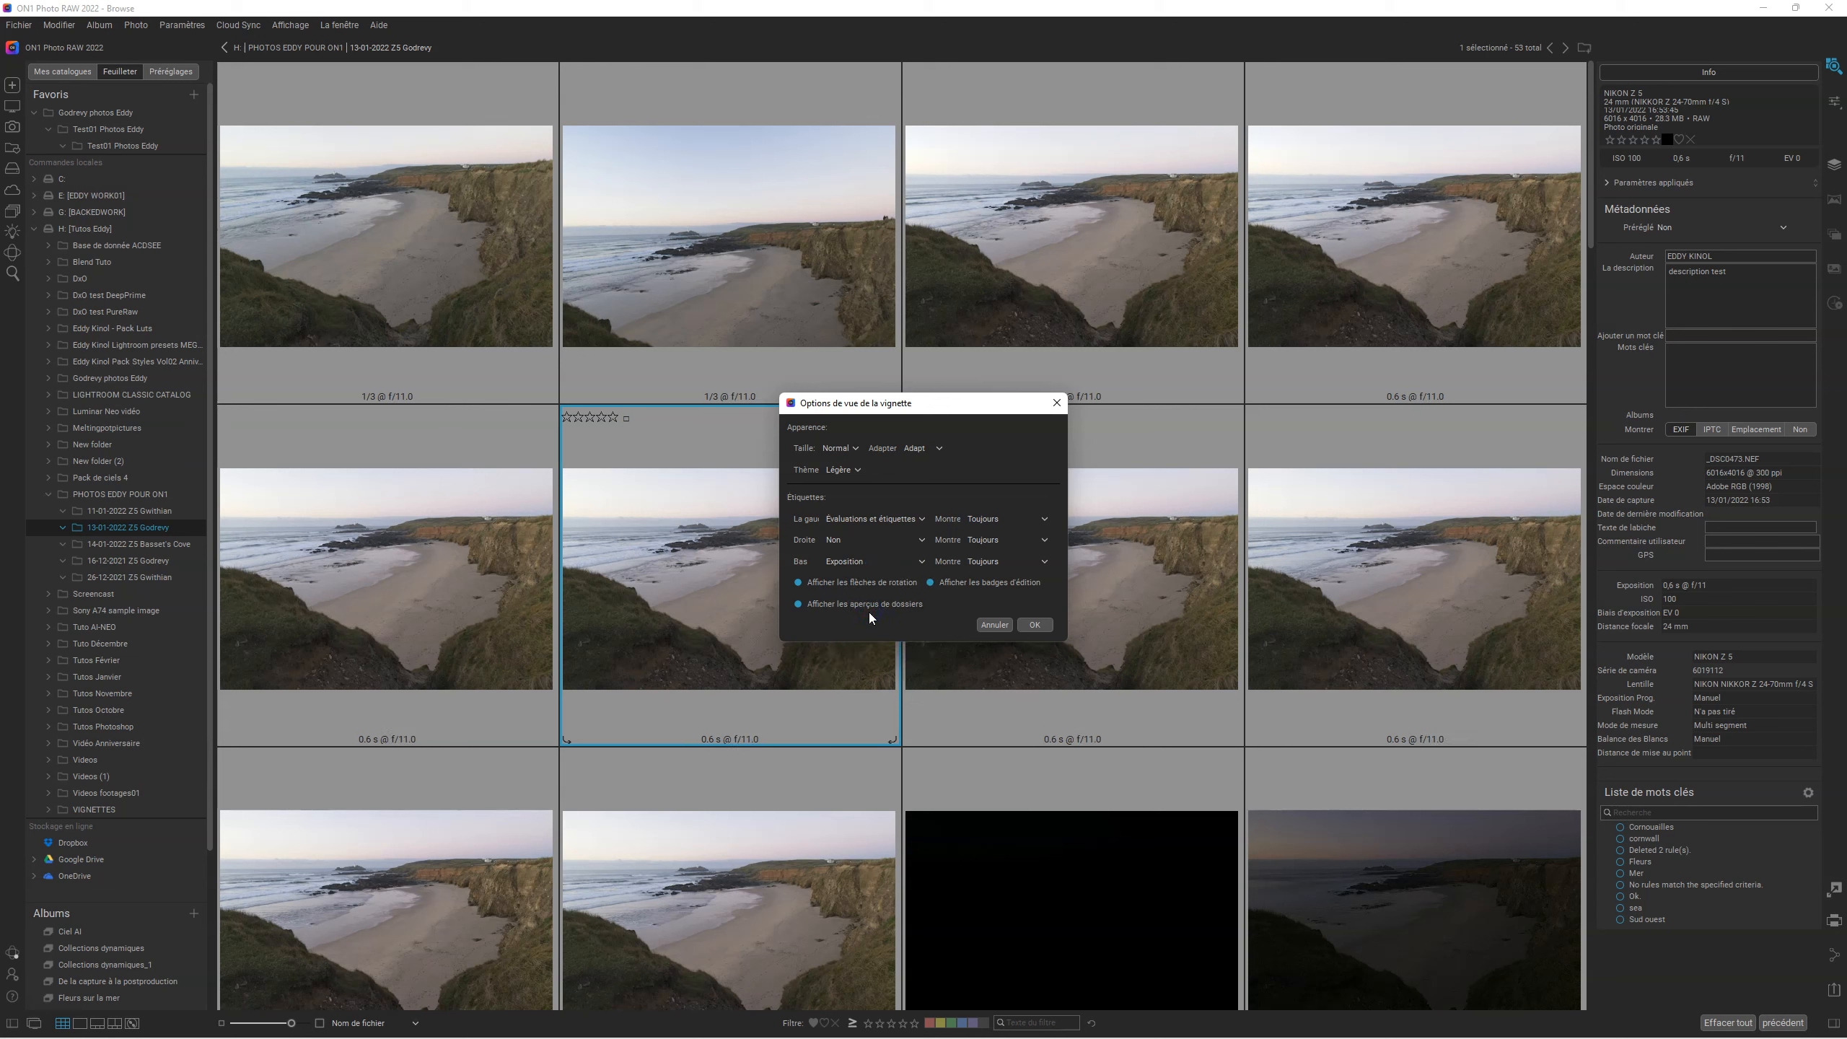
Set the bottom thumbnail label to Non and apply the options.
left_click(868, 561)
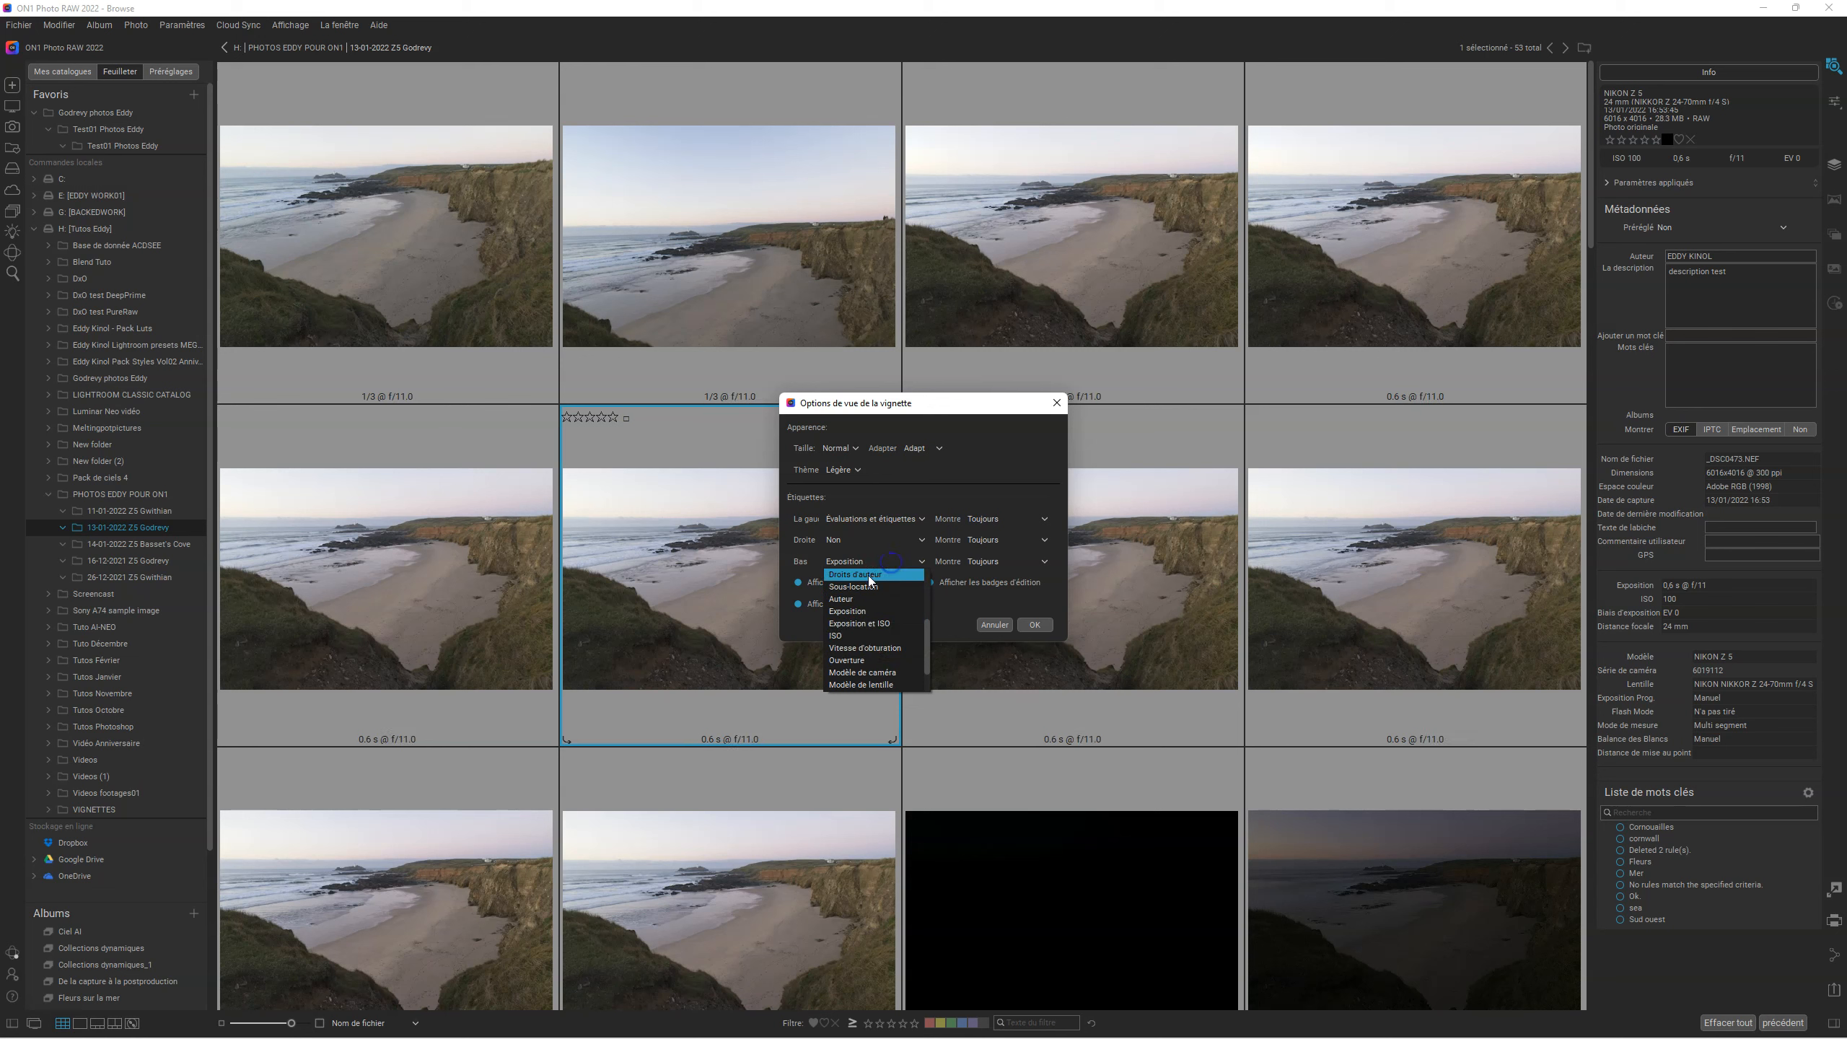
left_click(865, 575)
left_click(1040, 626)
Browse the favourite folder Test01 Photos Eddy, select its last photo and open the thumbnail view options.
left_click(147, 145)
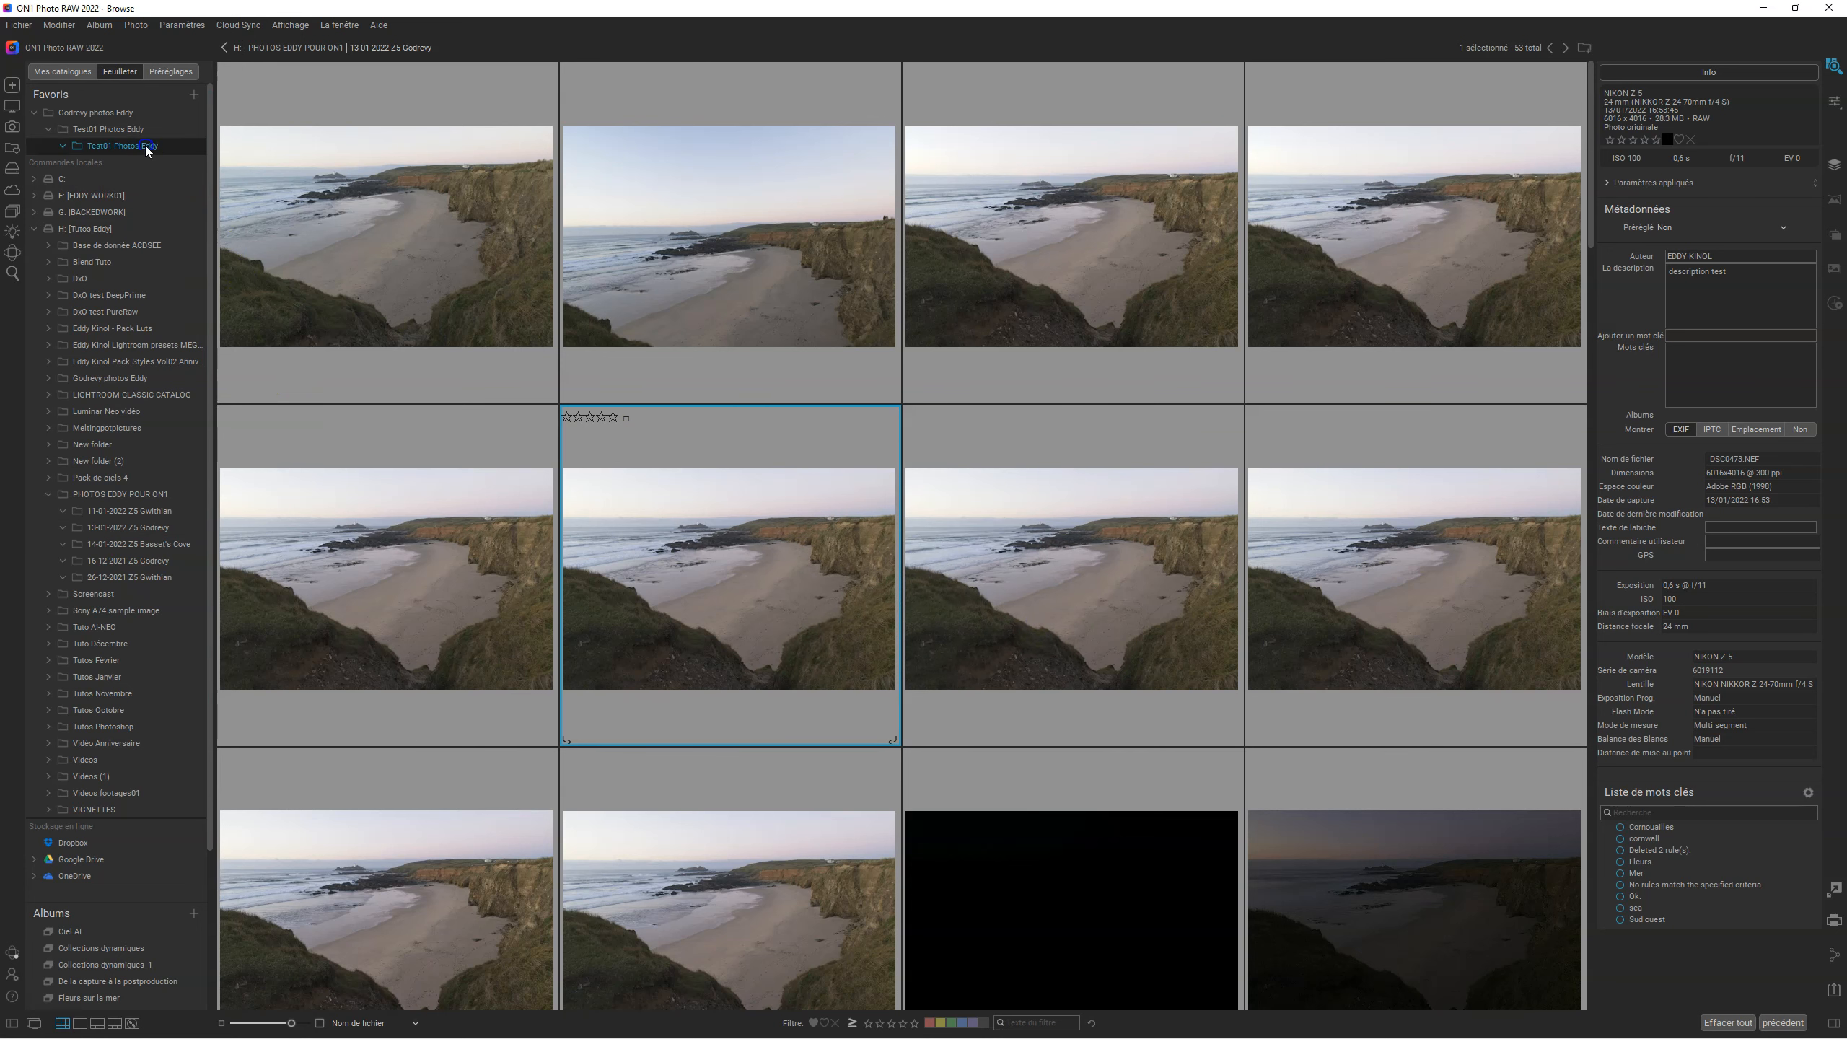
left_click(1043, 538)
right_click(1021, 557)
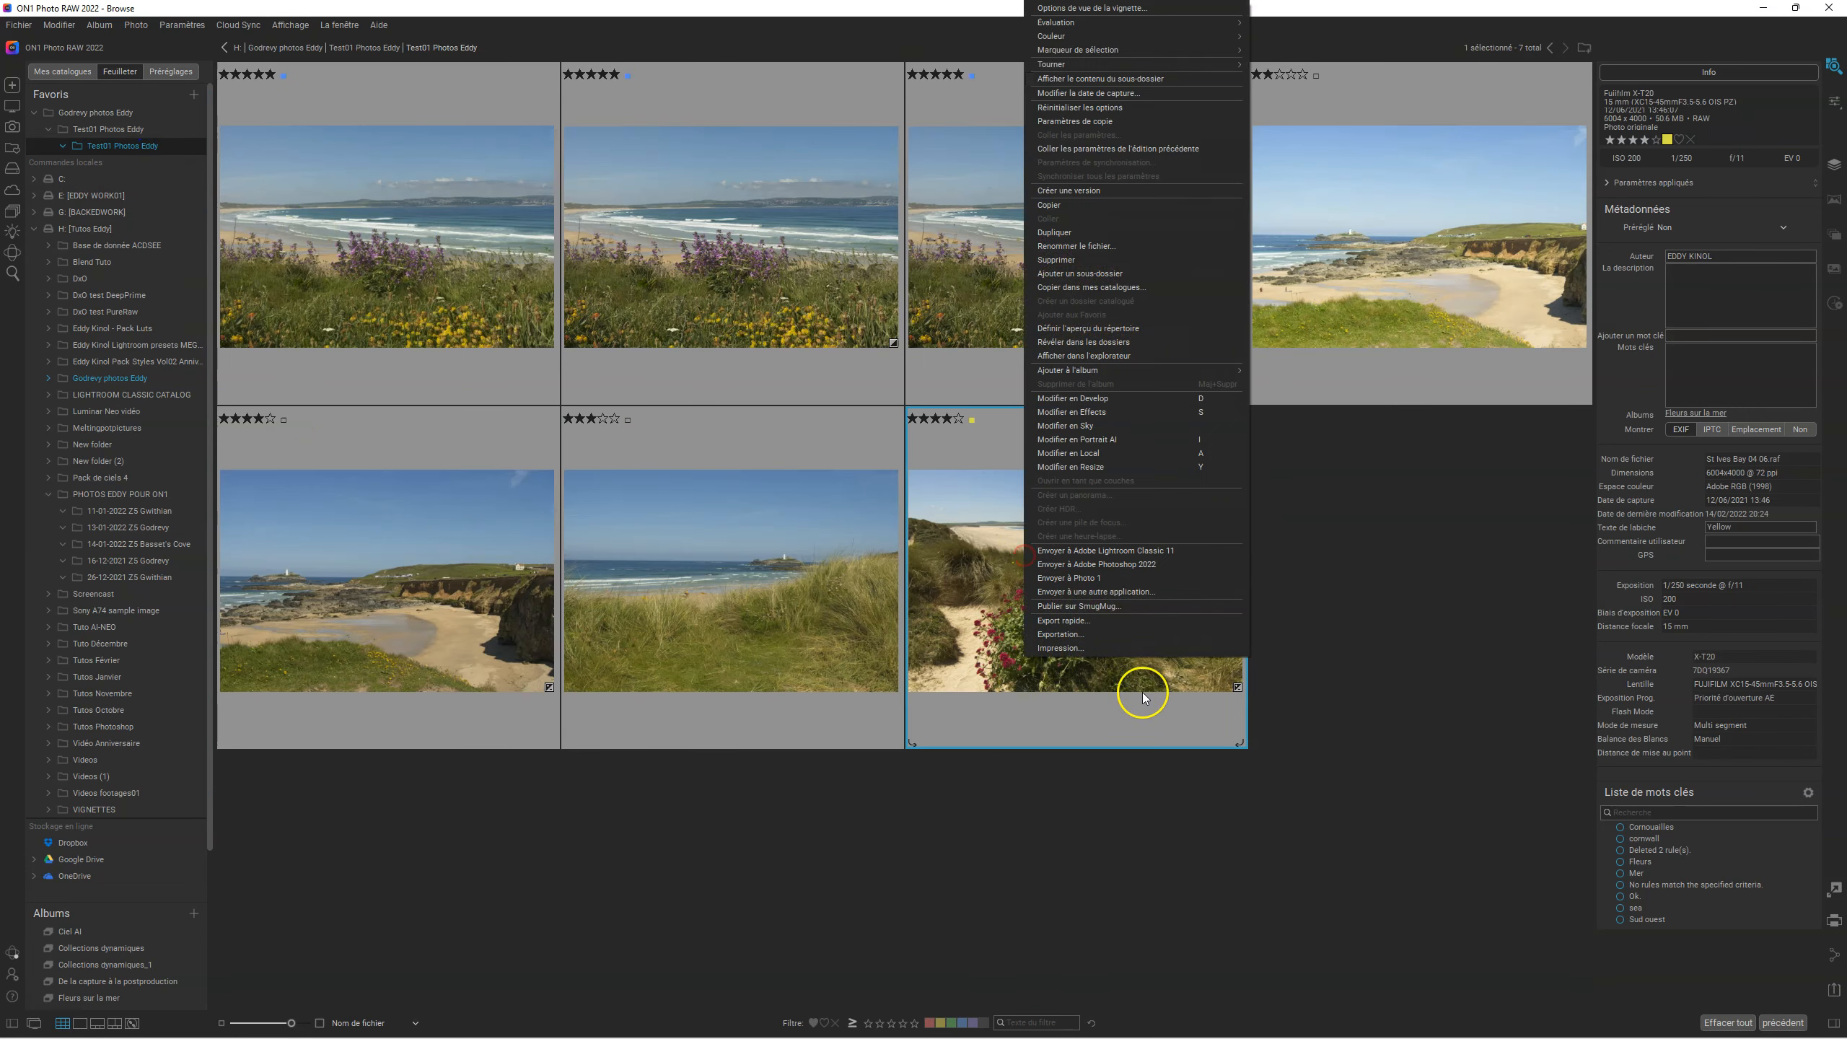
left_click(1047, 8)
Try Dimensions originales and Modèle de caméra as the bottom thumbnail label for this folder.
left_click(849, 562)
scroll(850, 644, "down", 5)
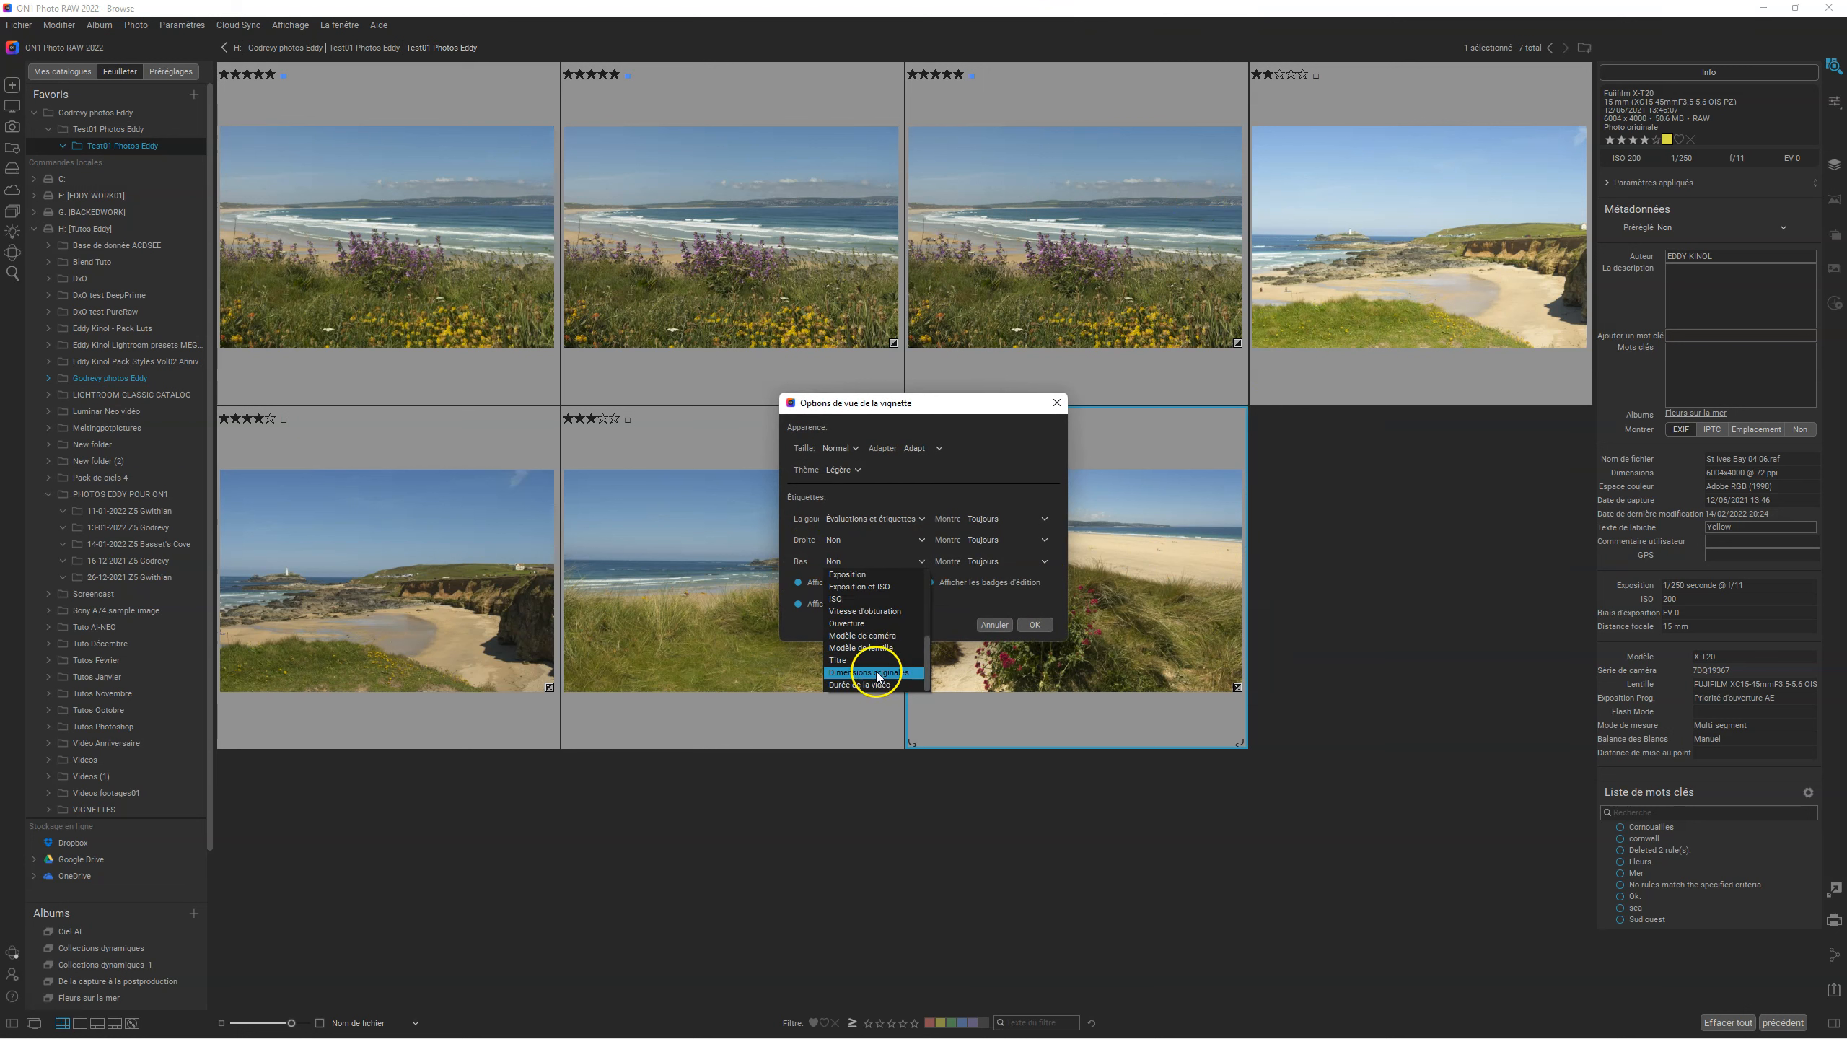
left_click(876, 671)
left_click(875, 560)
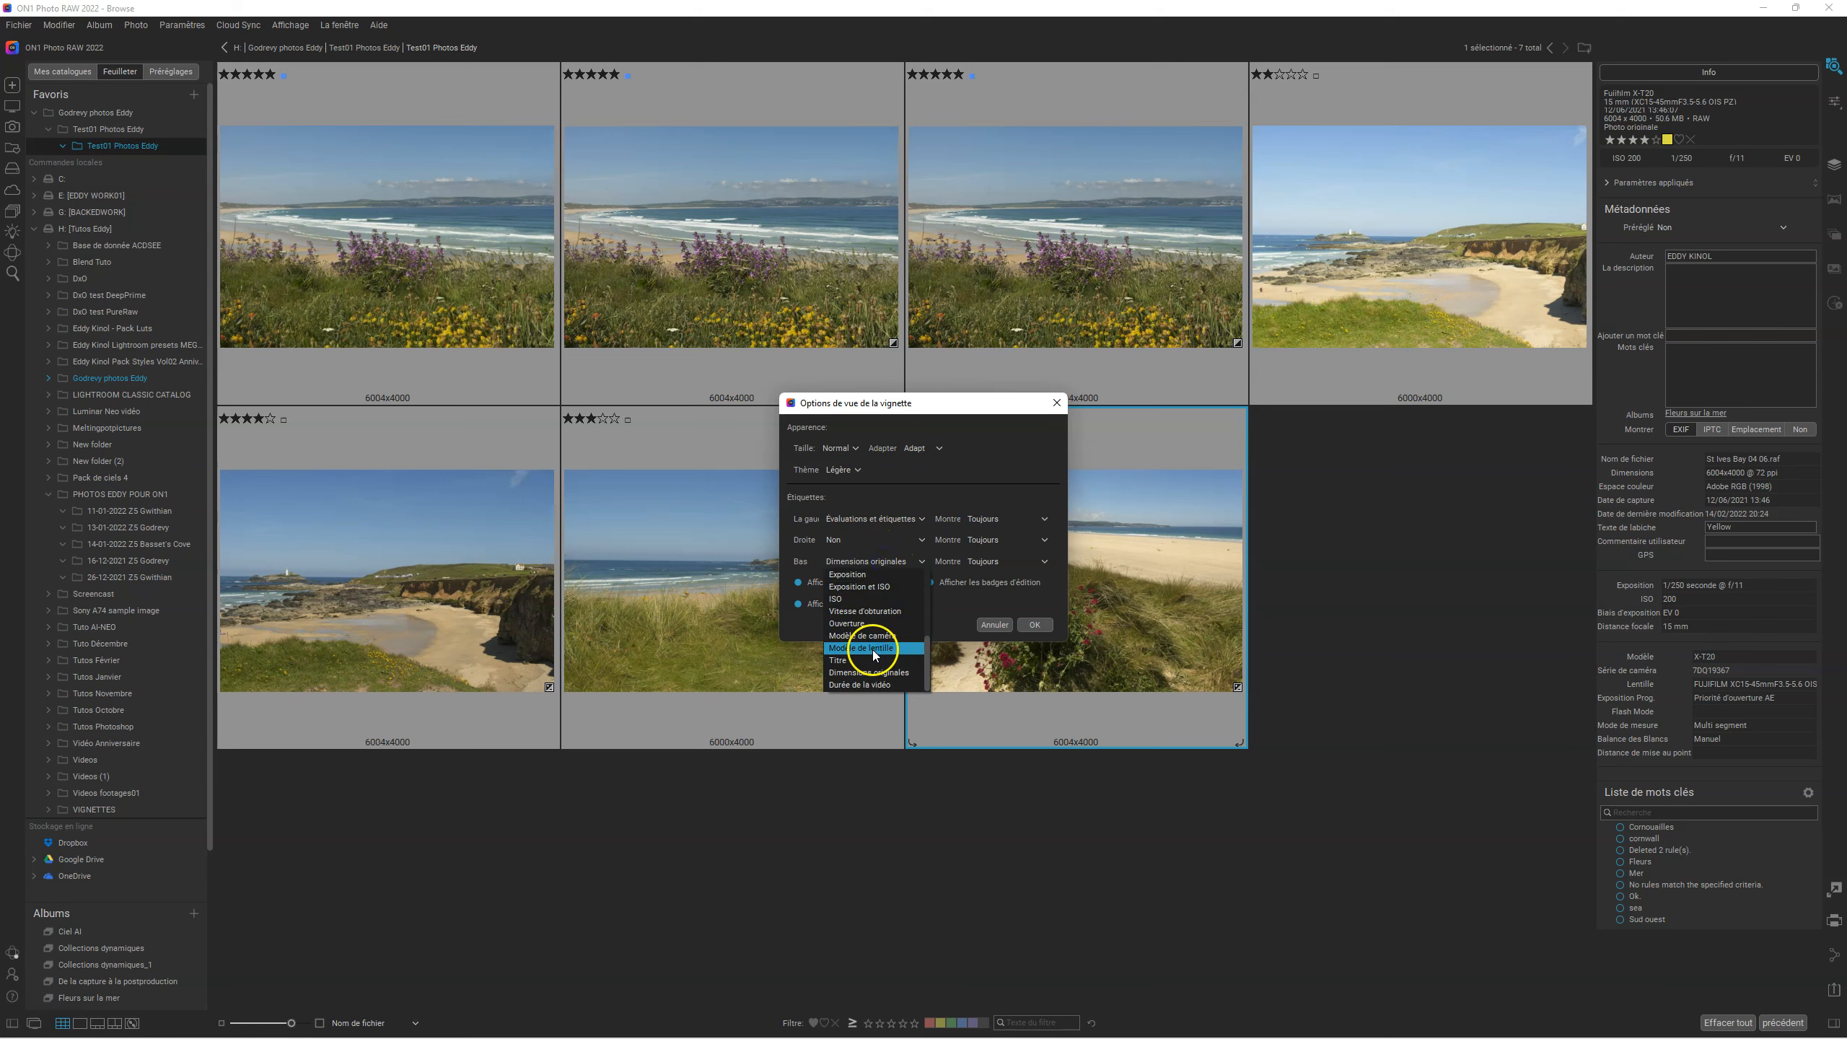
left_click(875, 638)
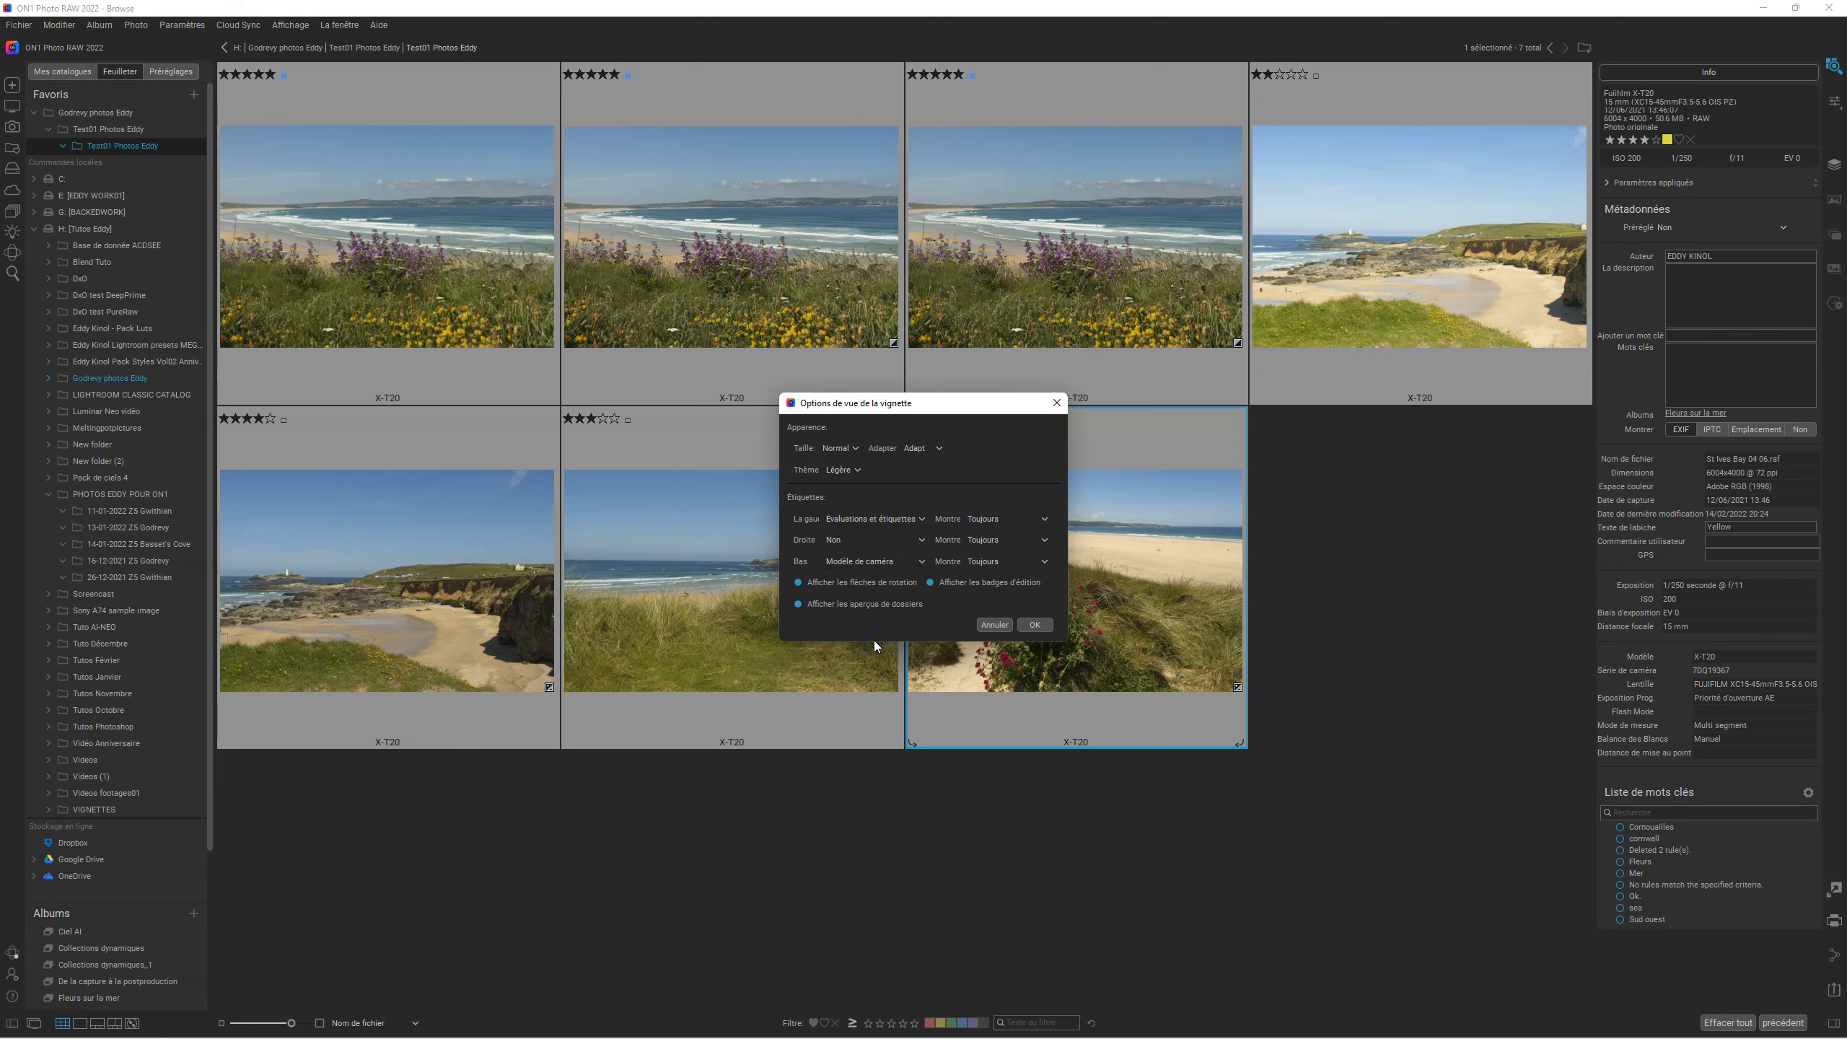
Try Modèle de lentille and Ouverture as the bottom thumbnail label, and close the options without a bottom label.
left_click(874, 560)
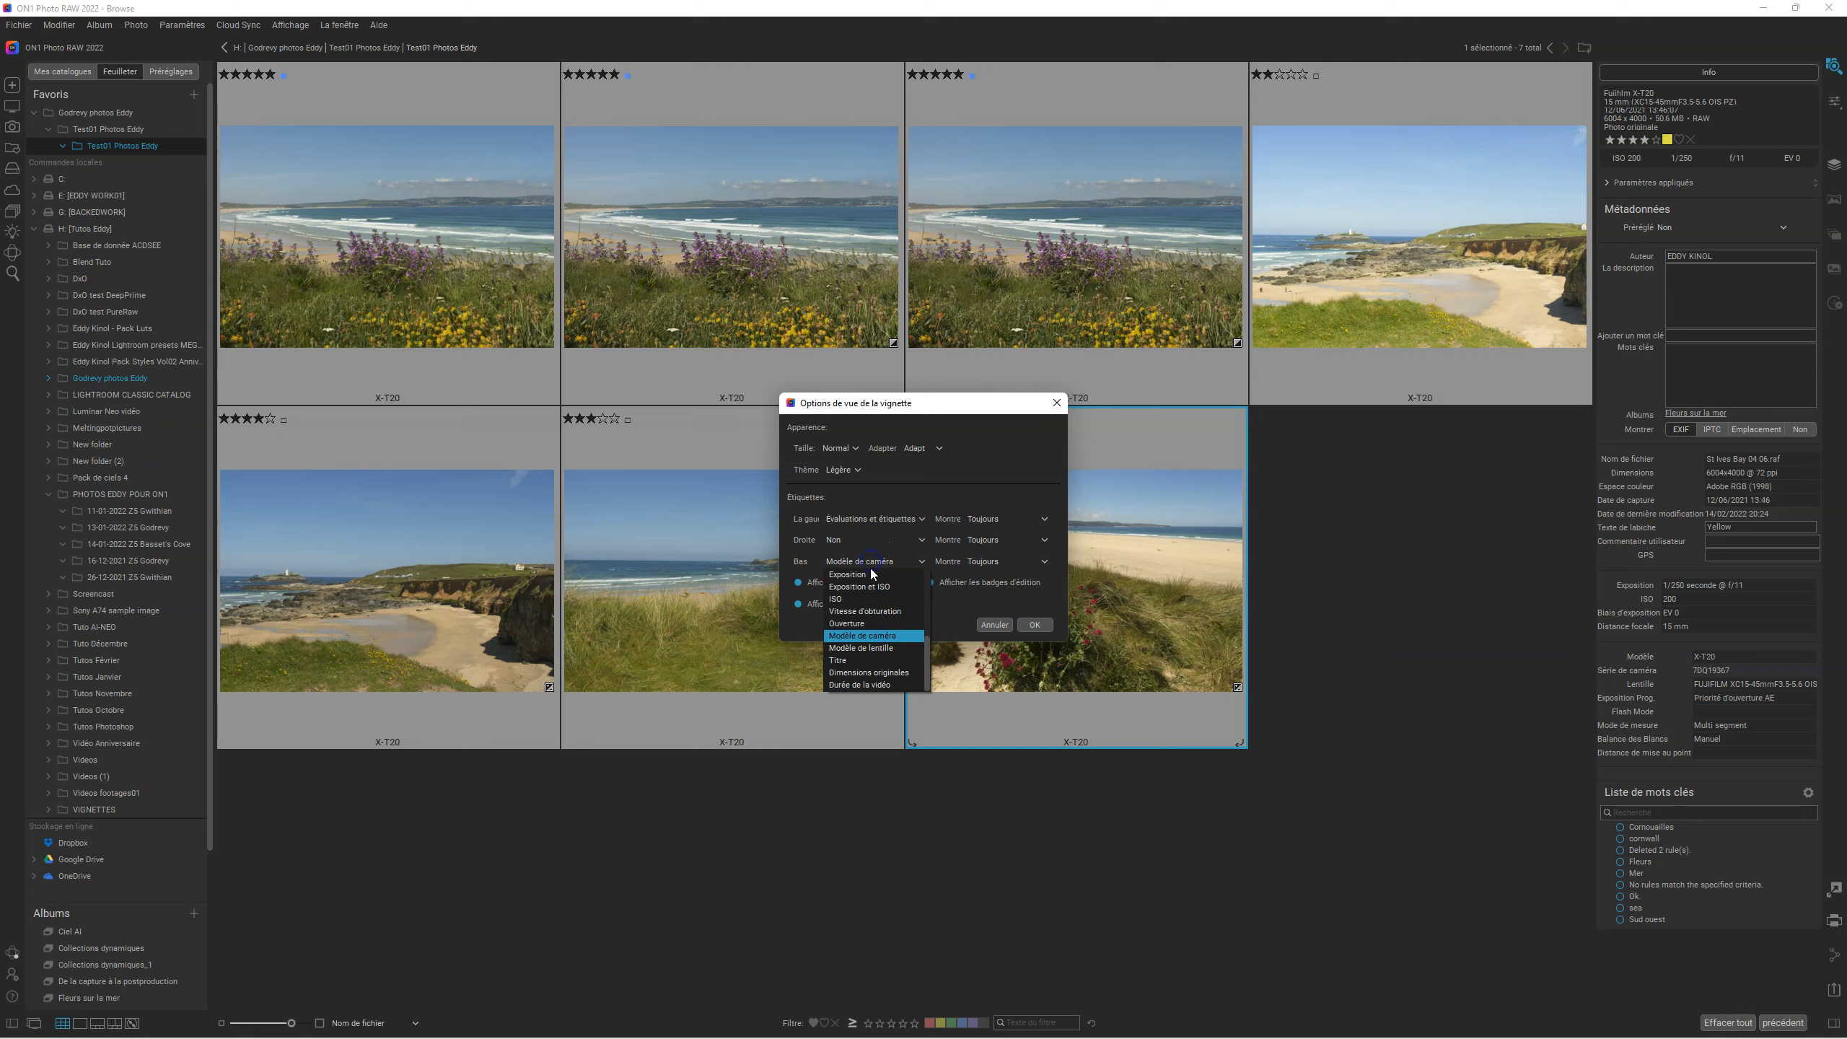
left_click(867, 648)
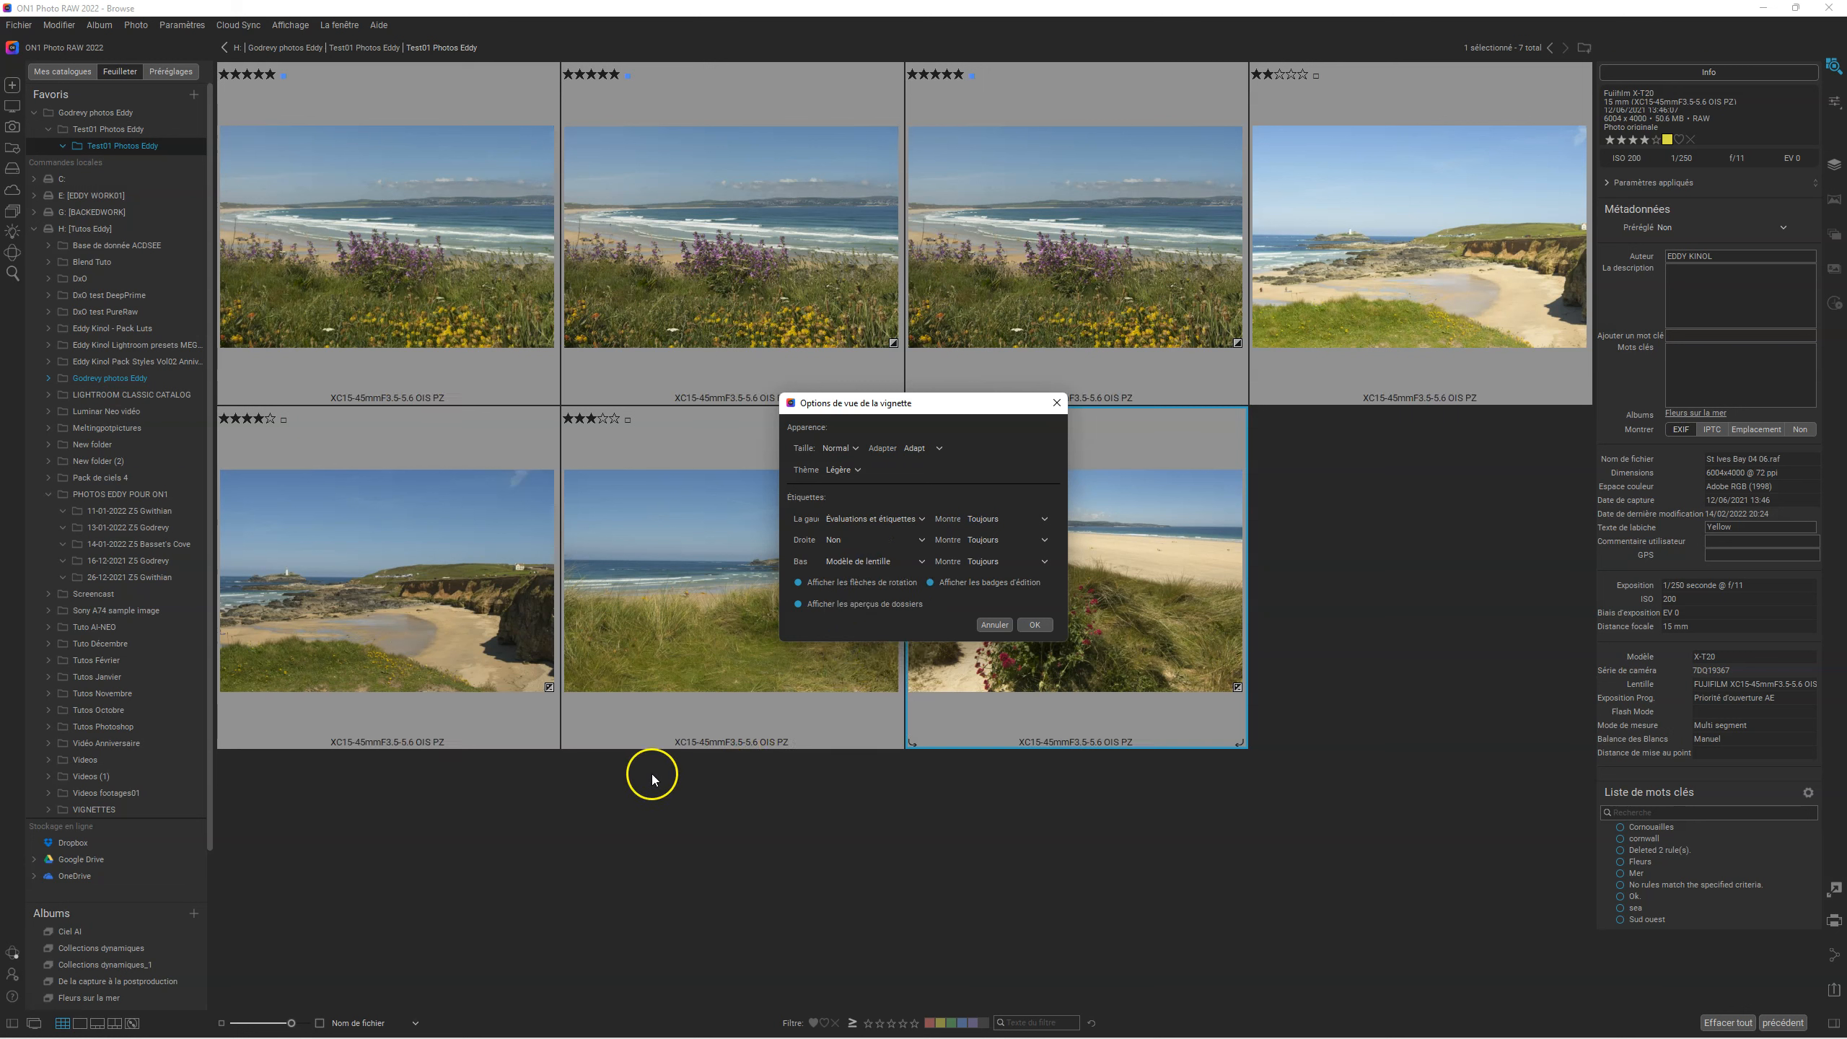
left_click(864, 562)
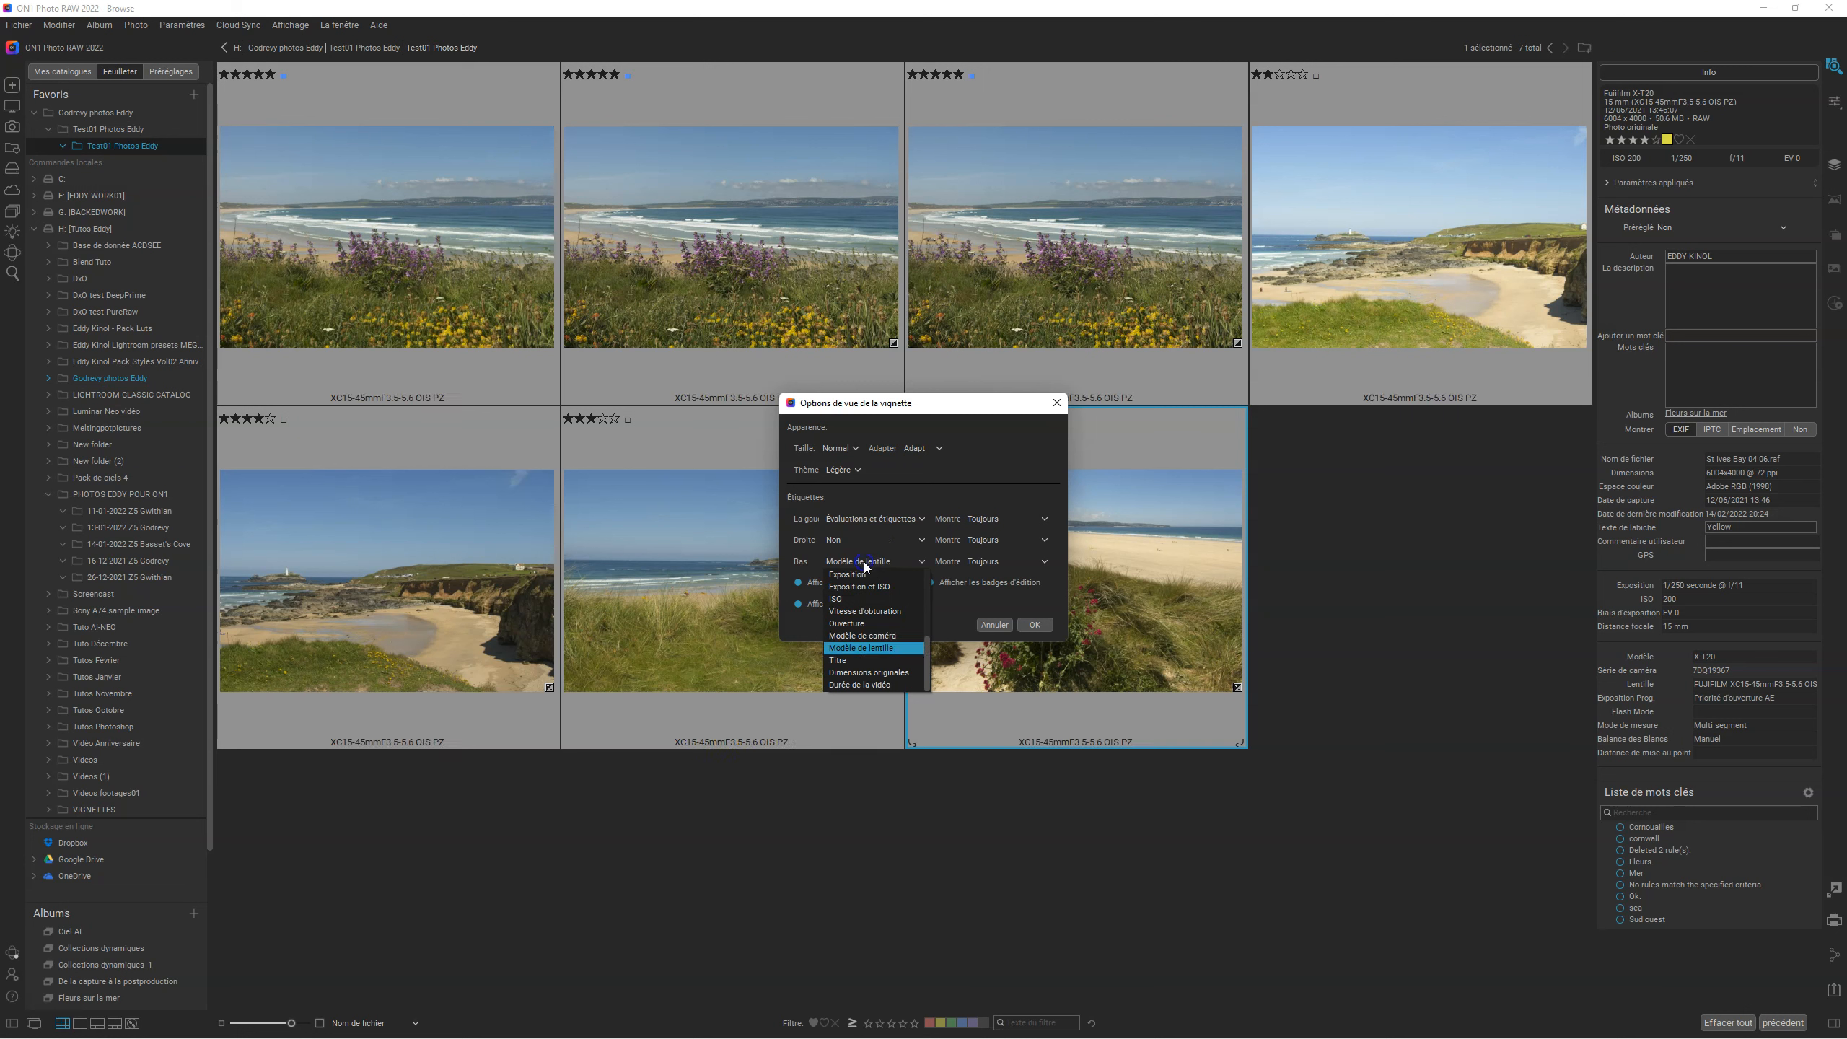
left_click(864, 626)
left_click(872, 559)
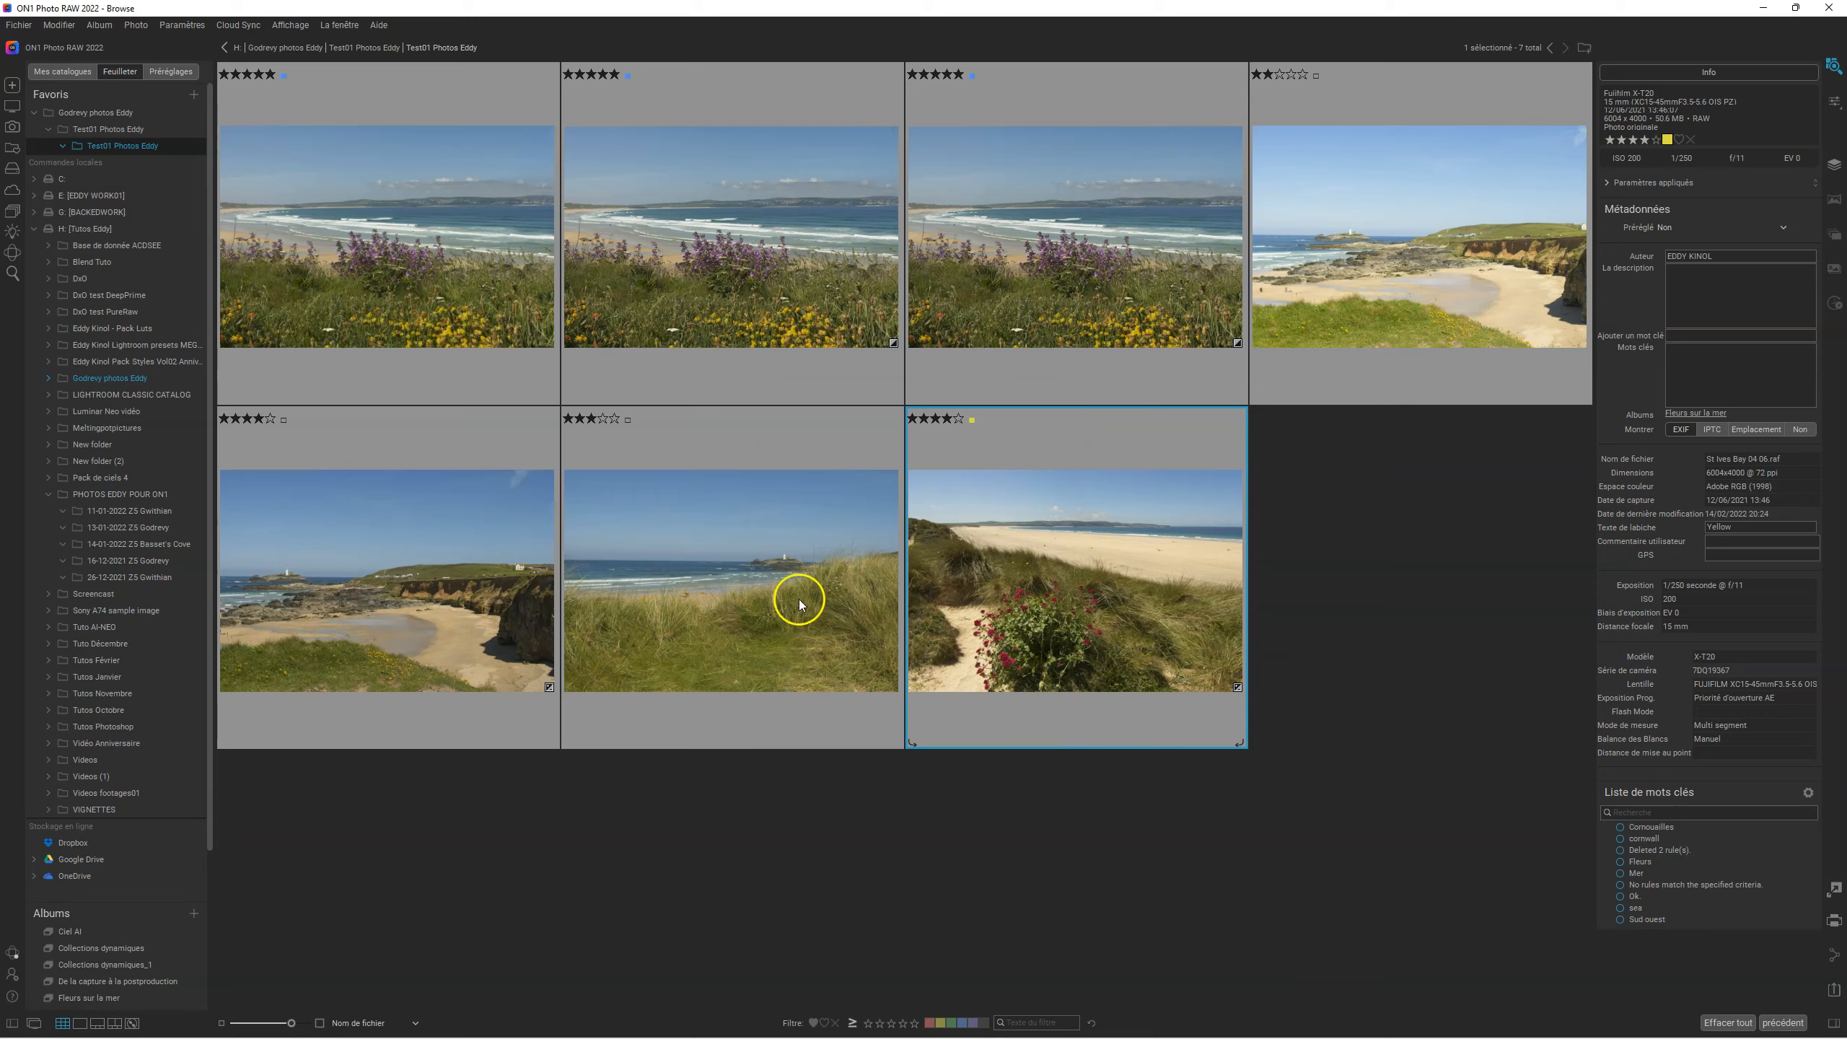
Select the third photo in the first row and switch to the map view.
left_click(1027, 376)
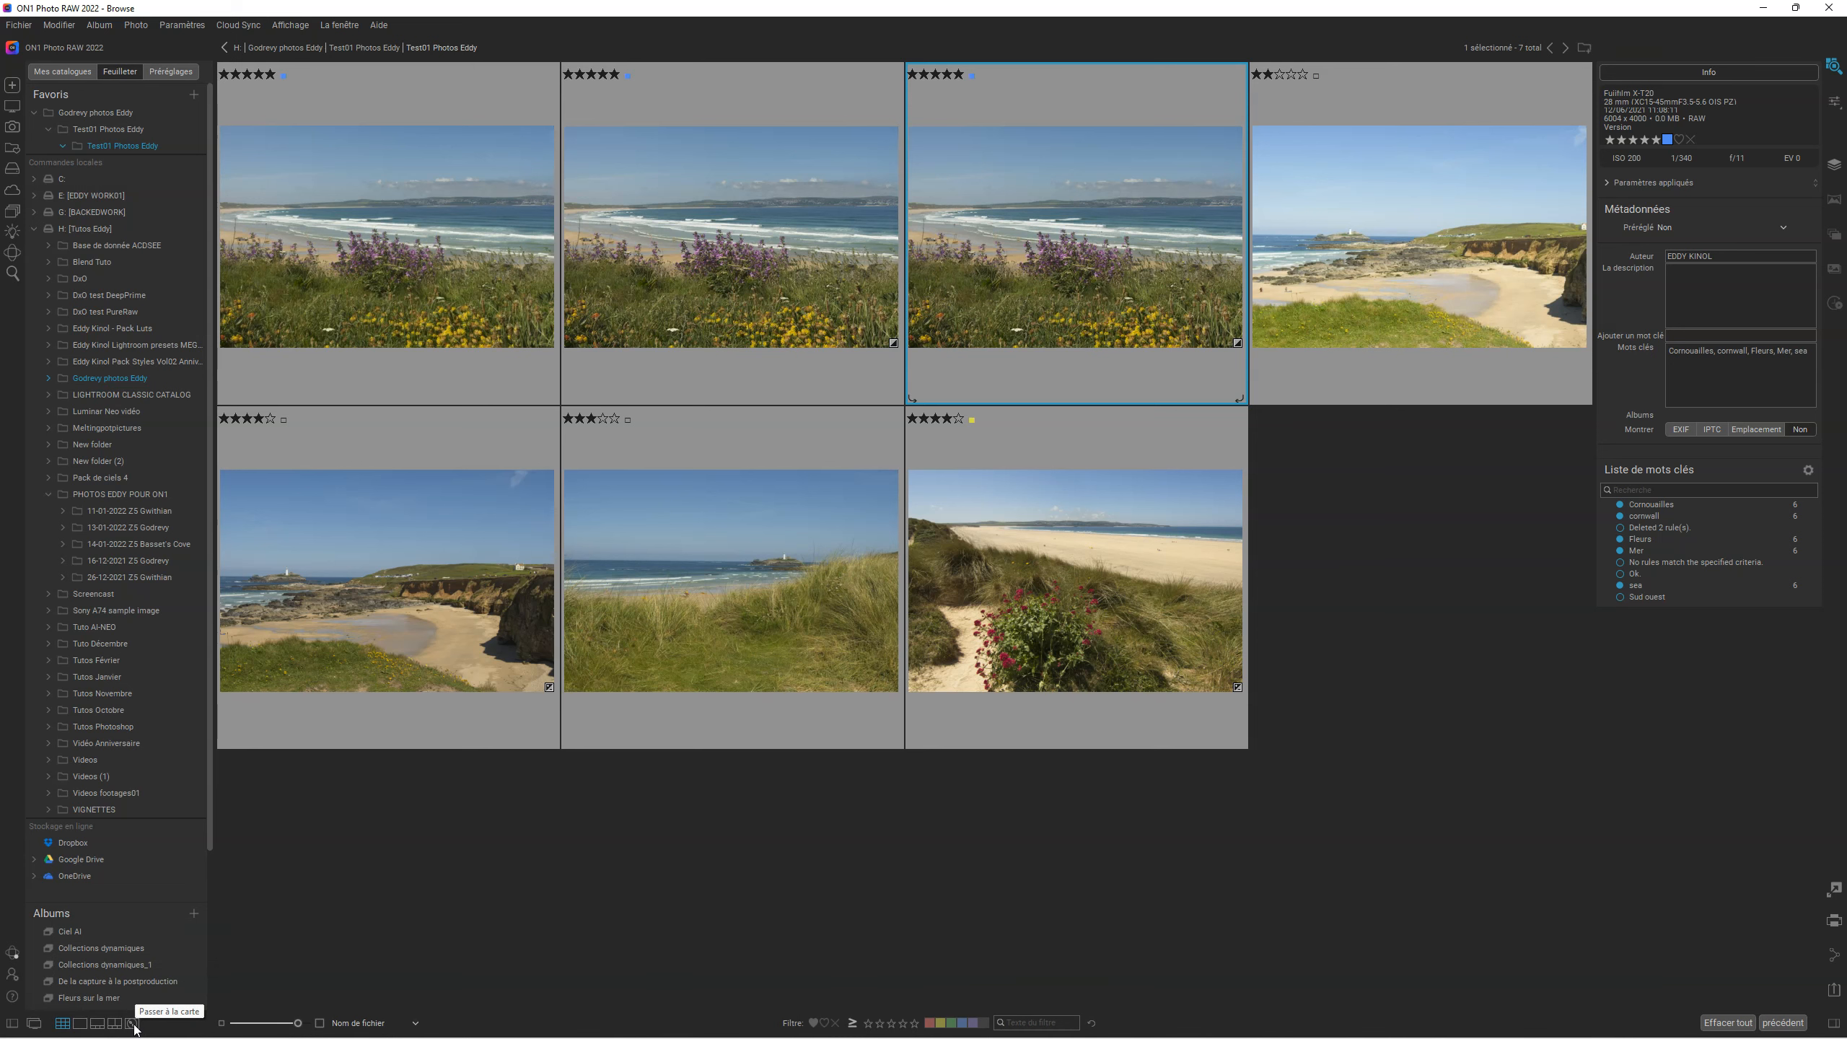
left_click(132, 1024)
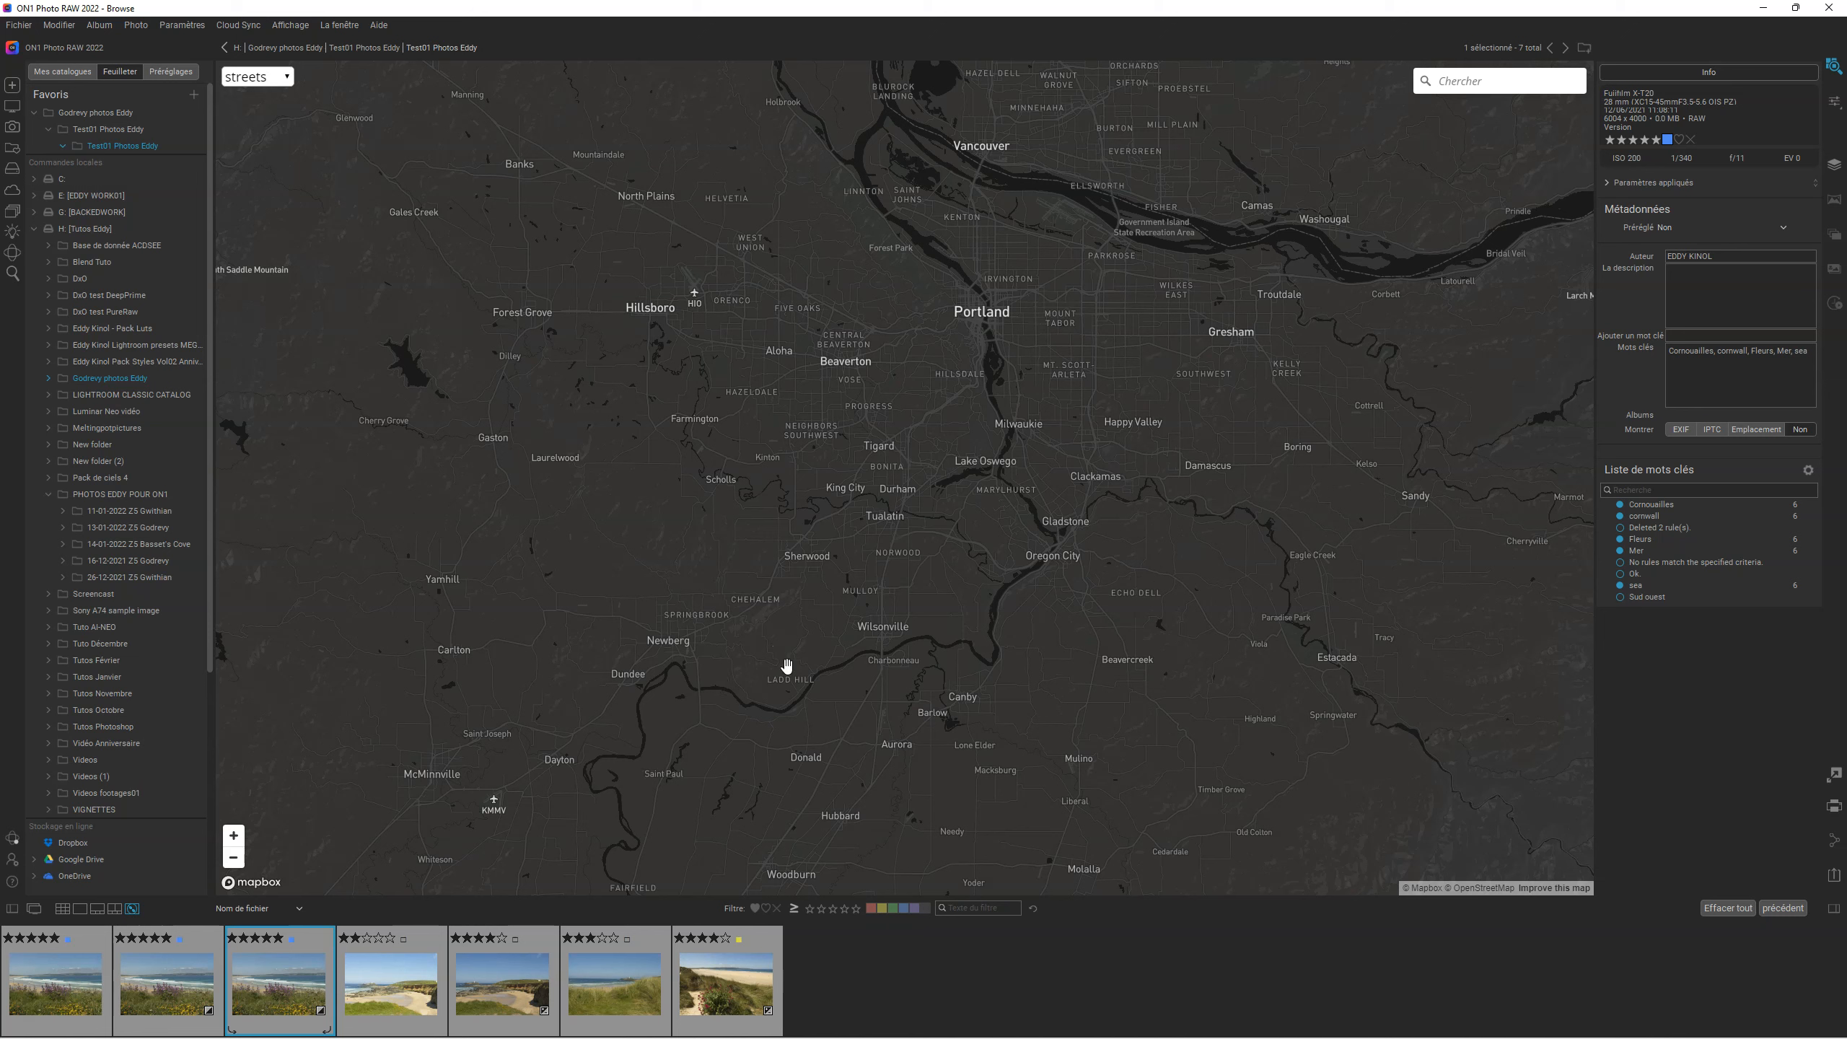
Examine the selected photo's EXIF, IPTC and Emplacement metadata.
left_click(1680, 429)
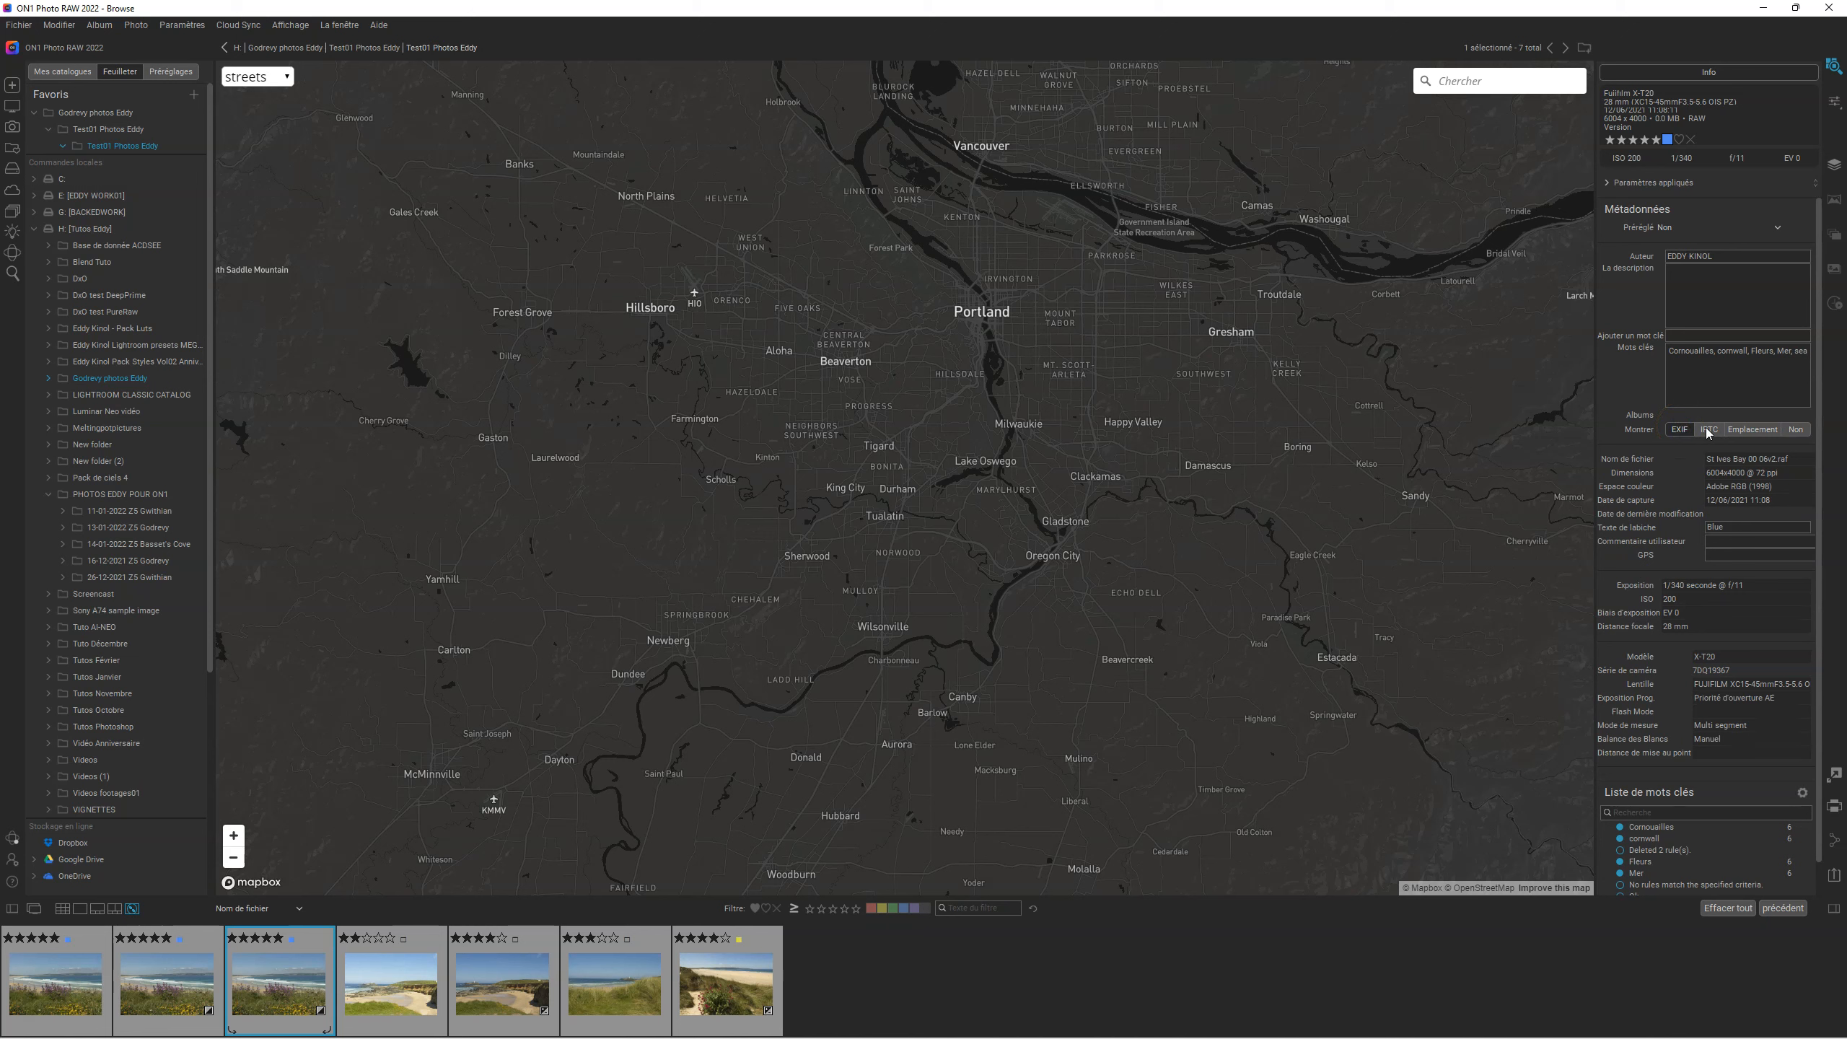
left_click(1708, 430)
left_click(1742, 431)
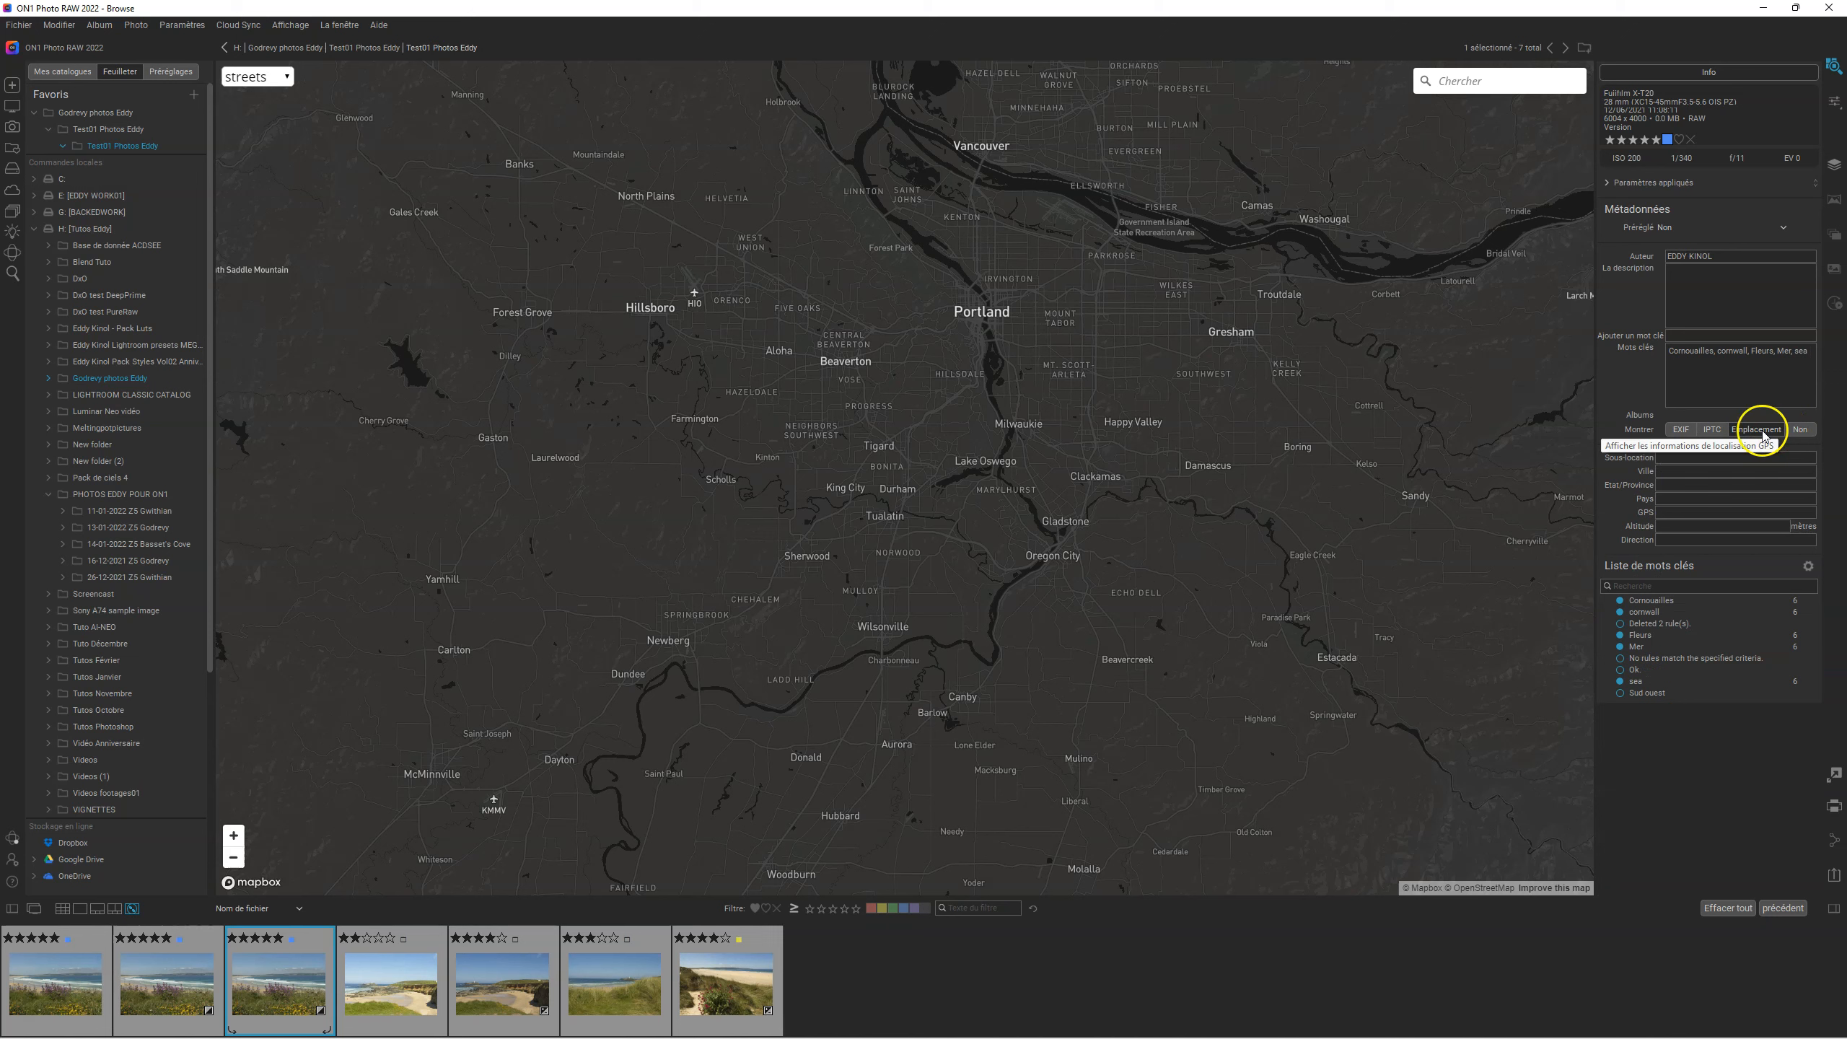
left_click(1705, 433)
left_click(1679, 431)
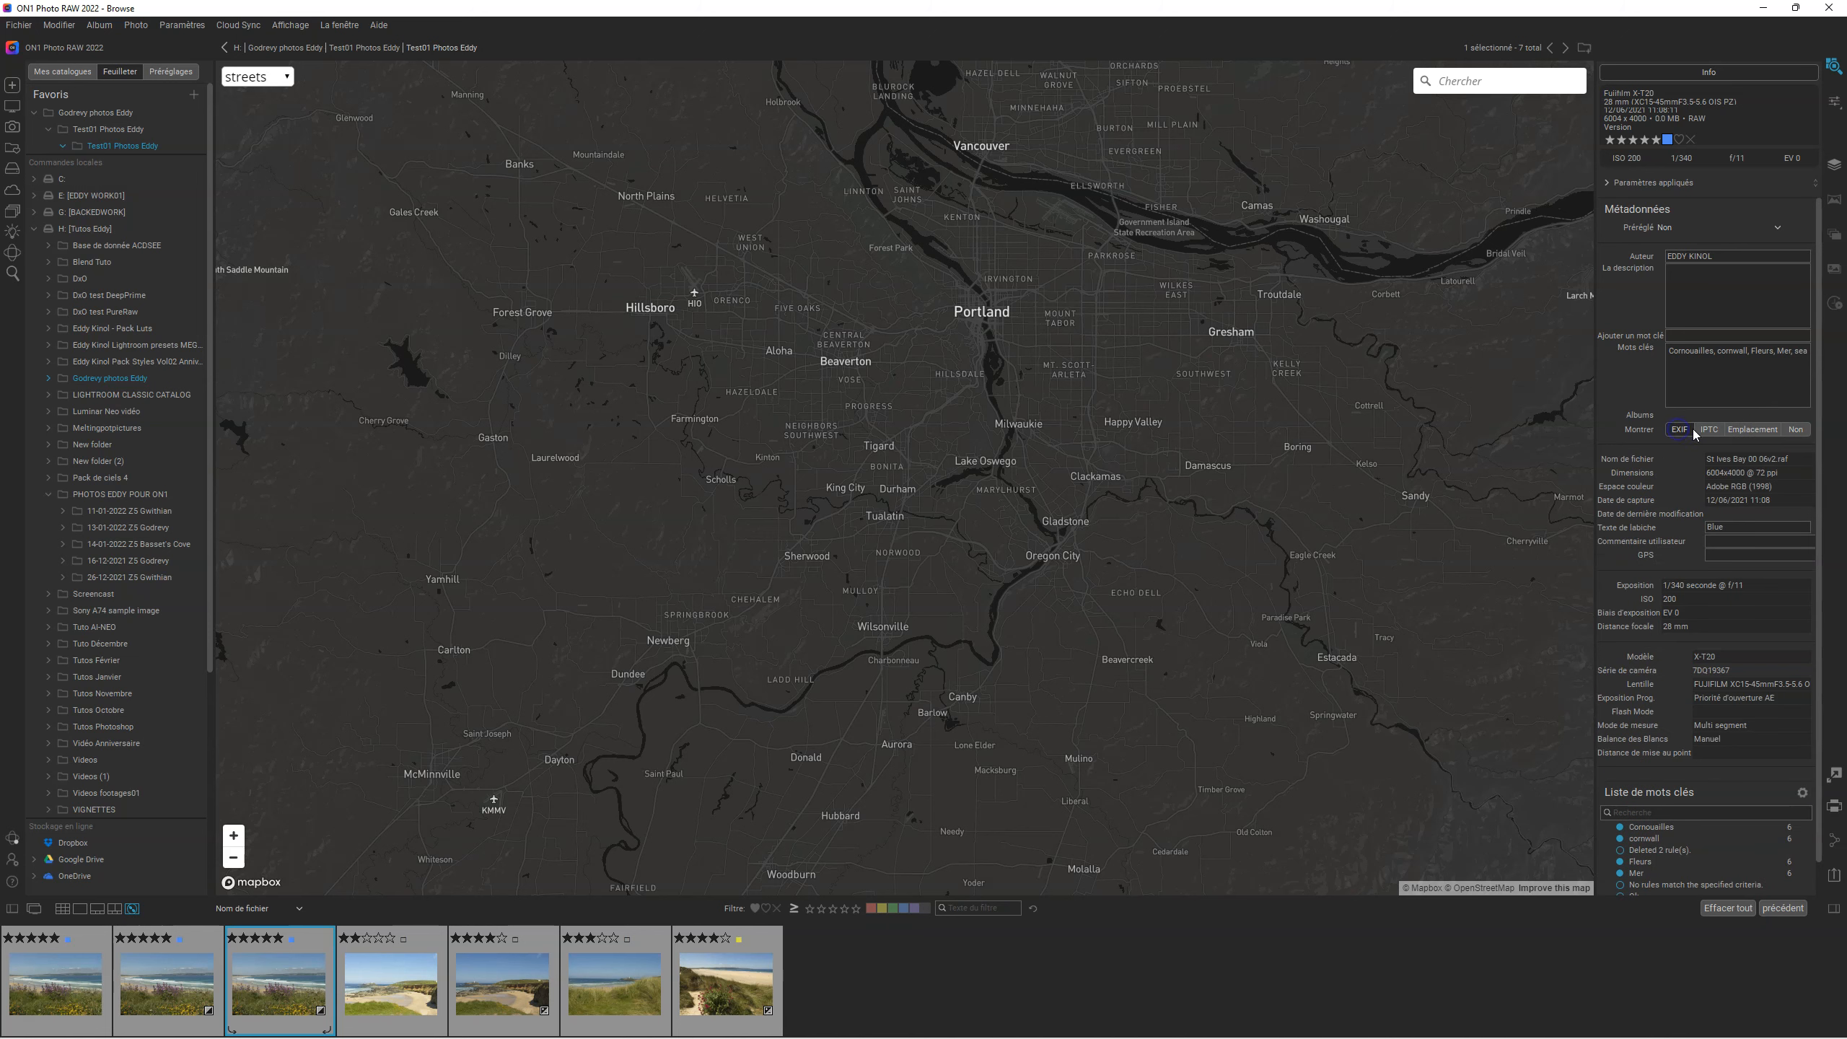
left_click(1706, 432)
left_click(1734, 431)
left_click(1711, 431)
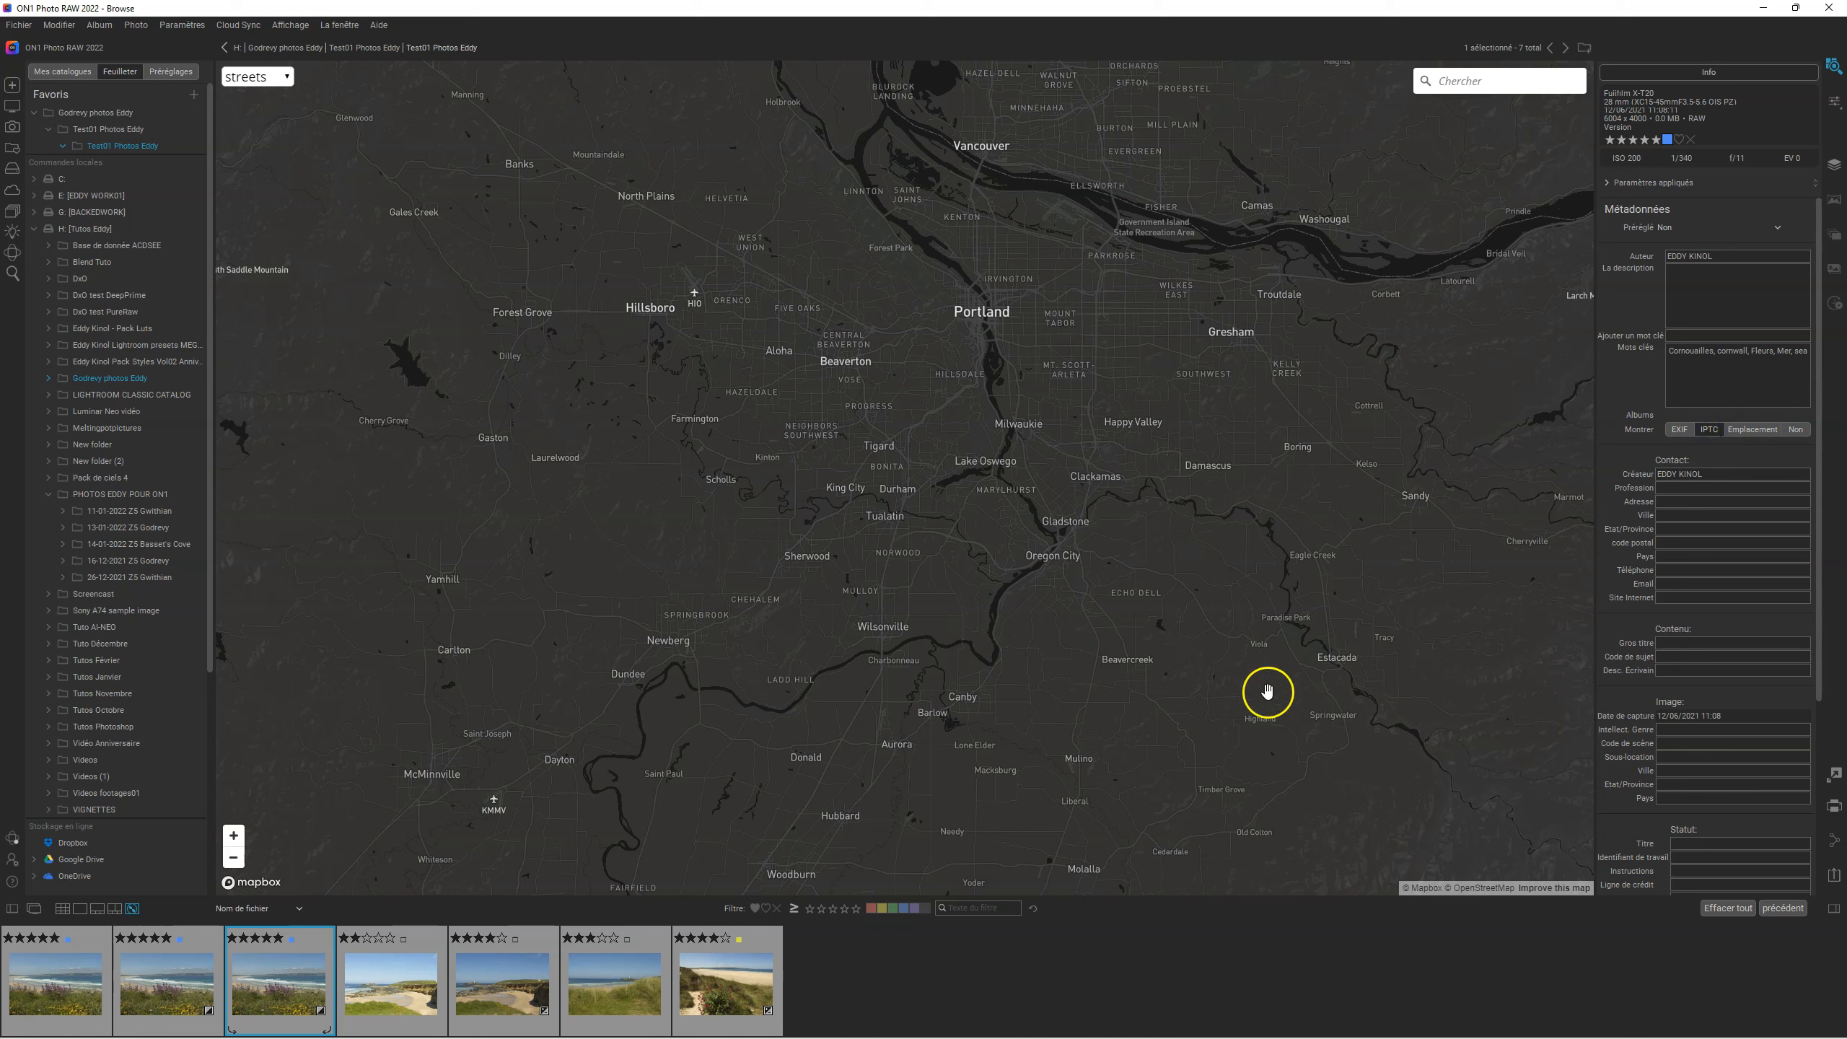
Add the photos after the third one in the filmstrip to the selection and show the Emplacement metadata.
left_click(403, 978, "ctrl")
left_click(620, 968, "ctrl")
left_click(713, 966, "ctrl")
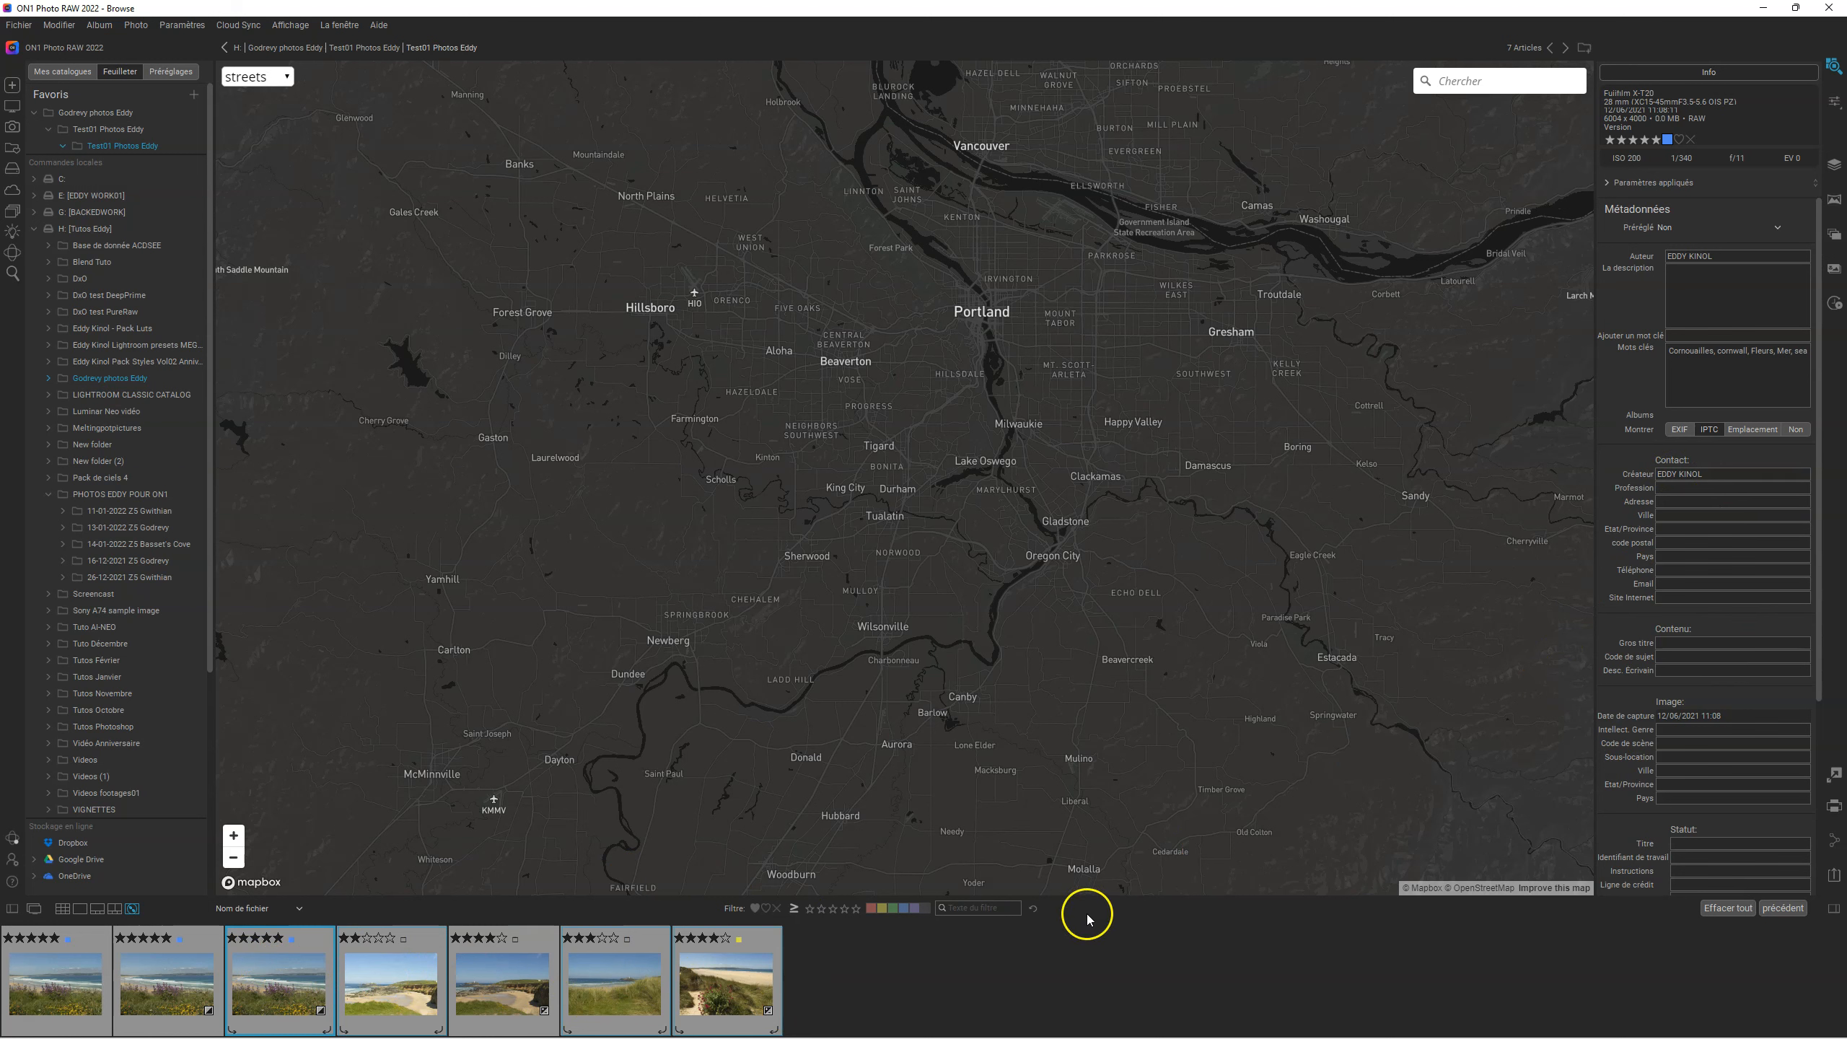
left_click(1712, 434)
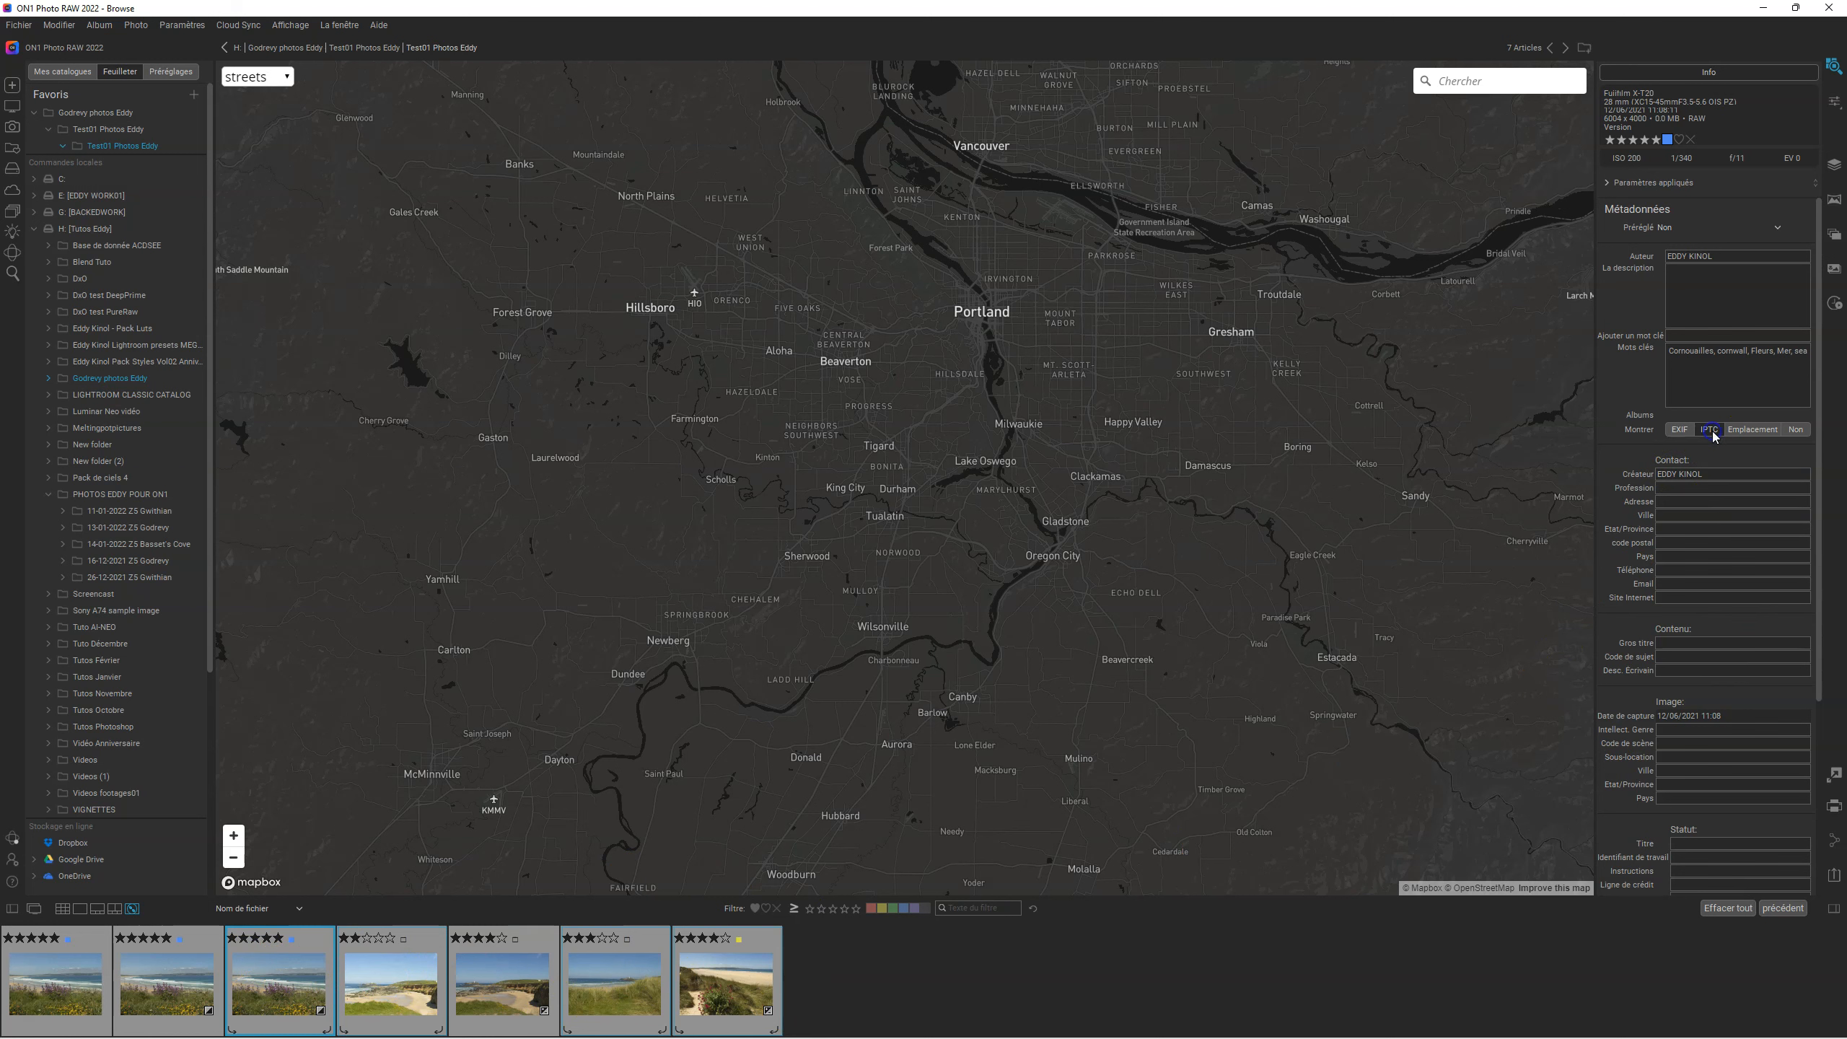
left_click(1769, 431)
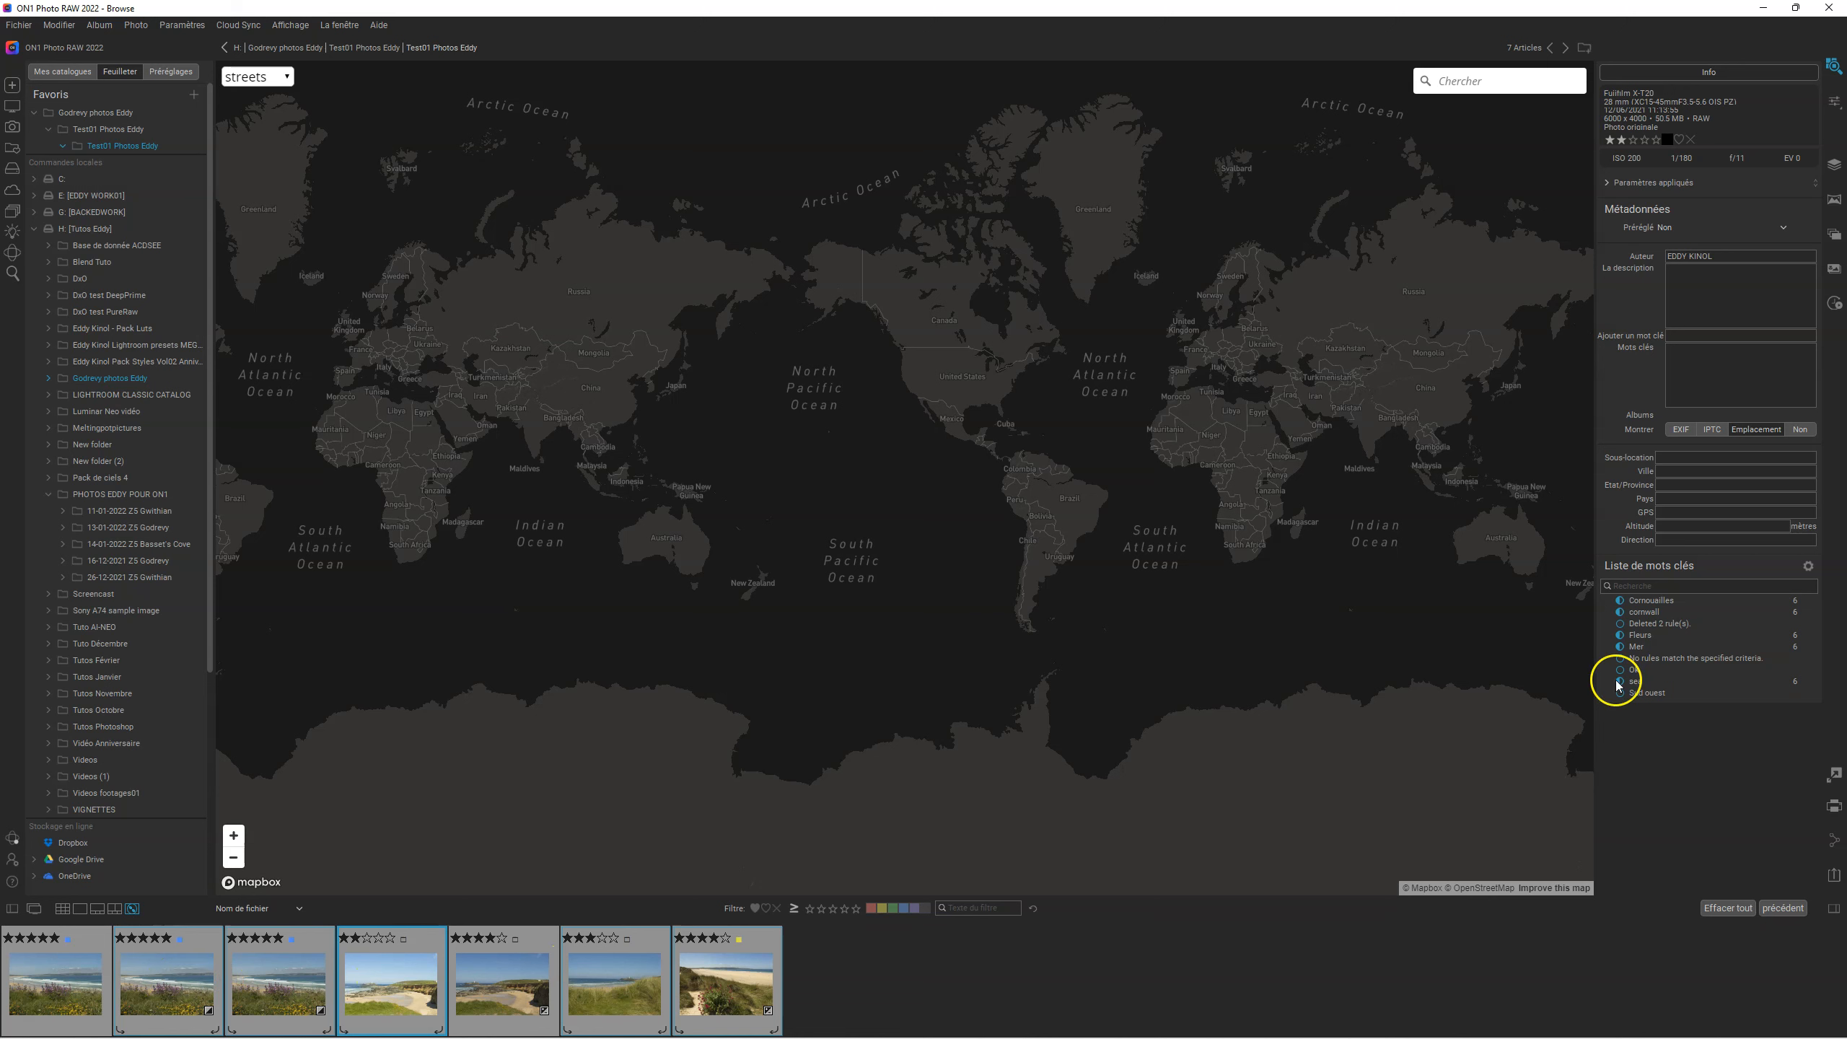
Examine the metadata and assigned keywords of individual filmstrip photos one after another.
left_click(393, 993)
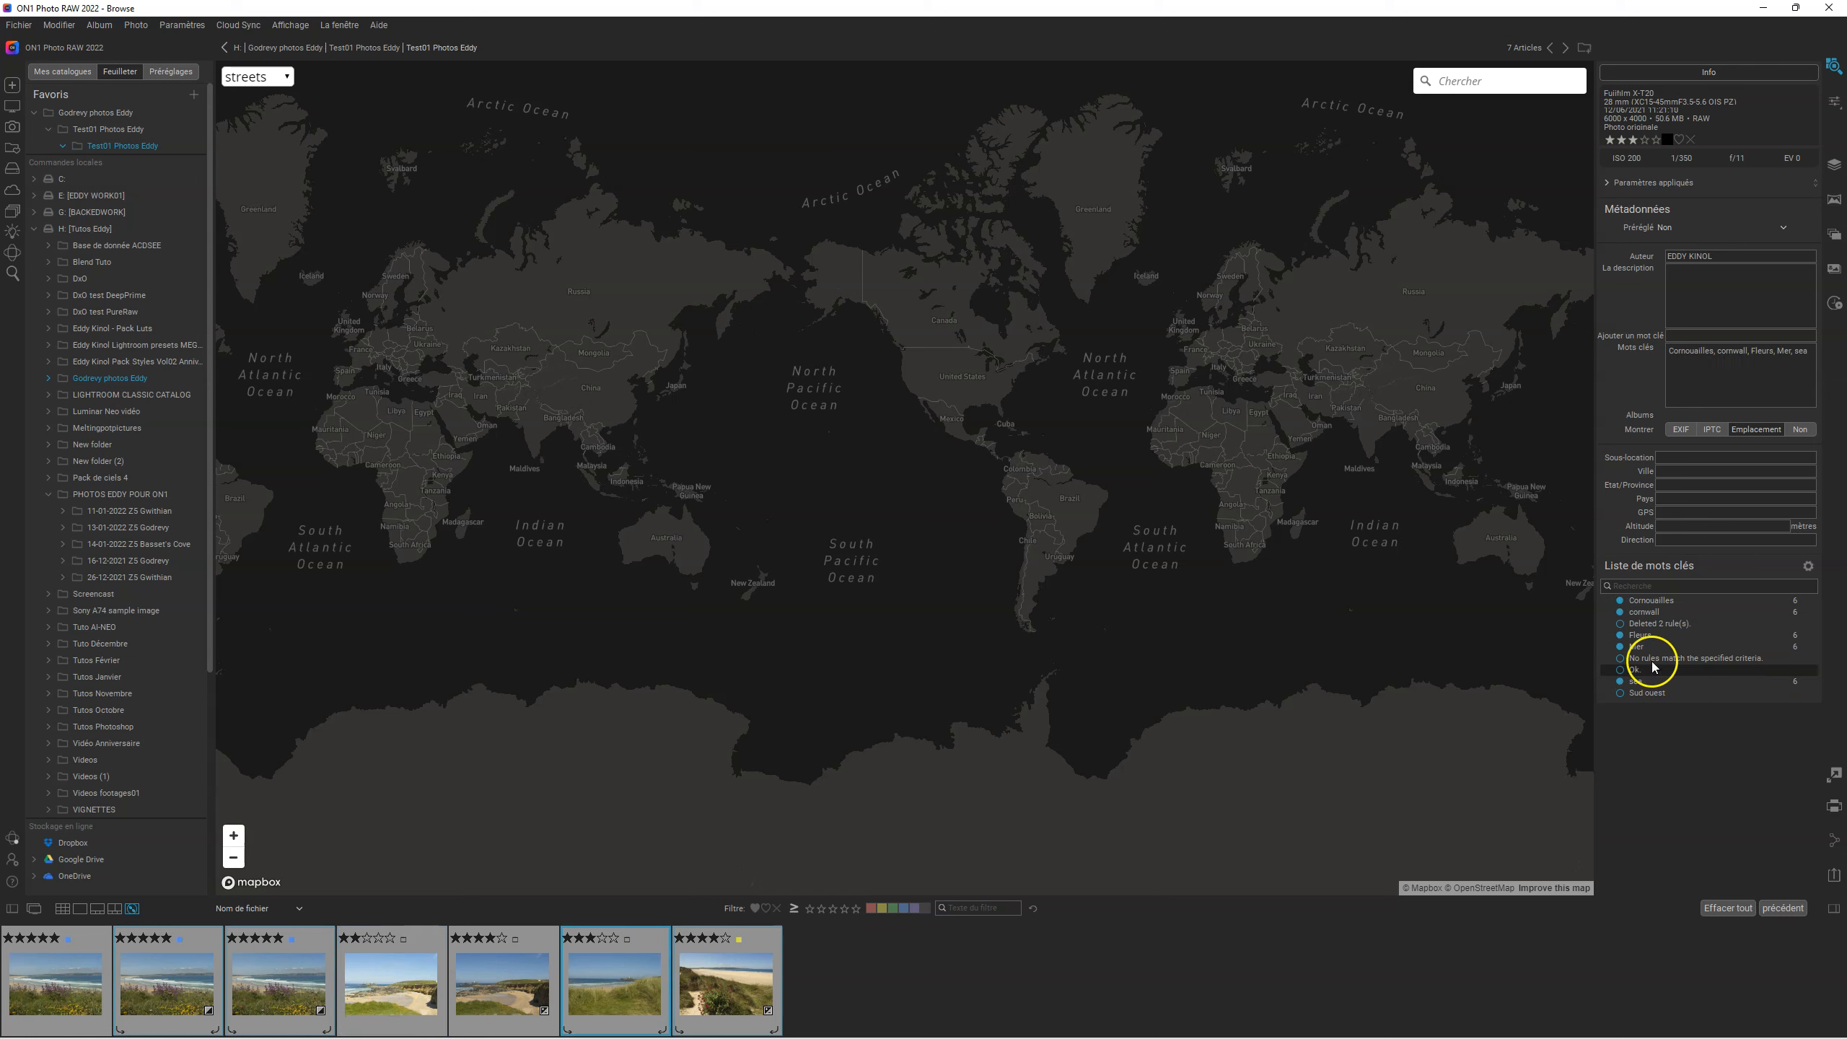
left_click(914, 974)
left_click(404, 974)
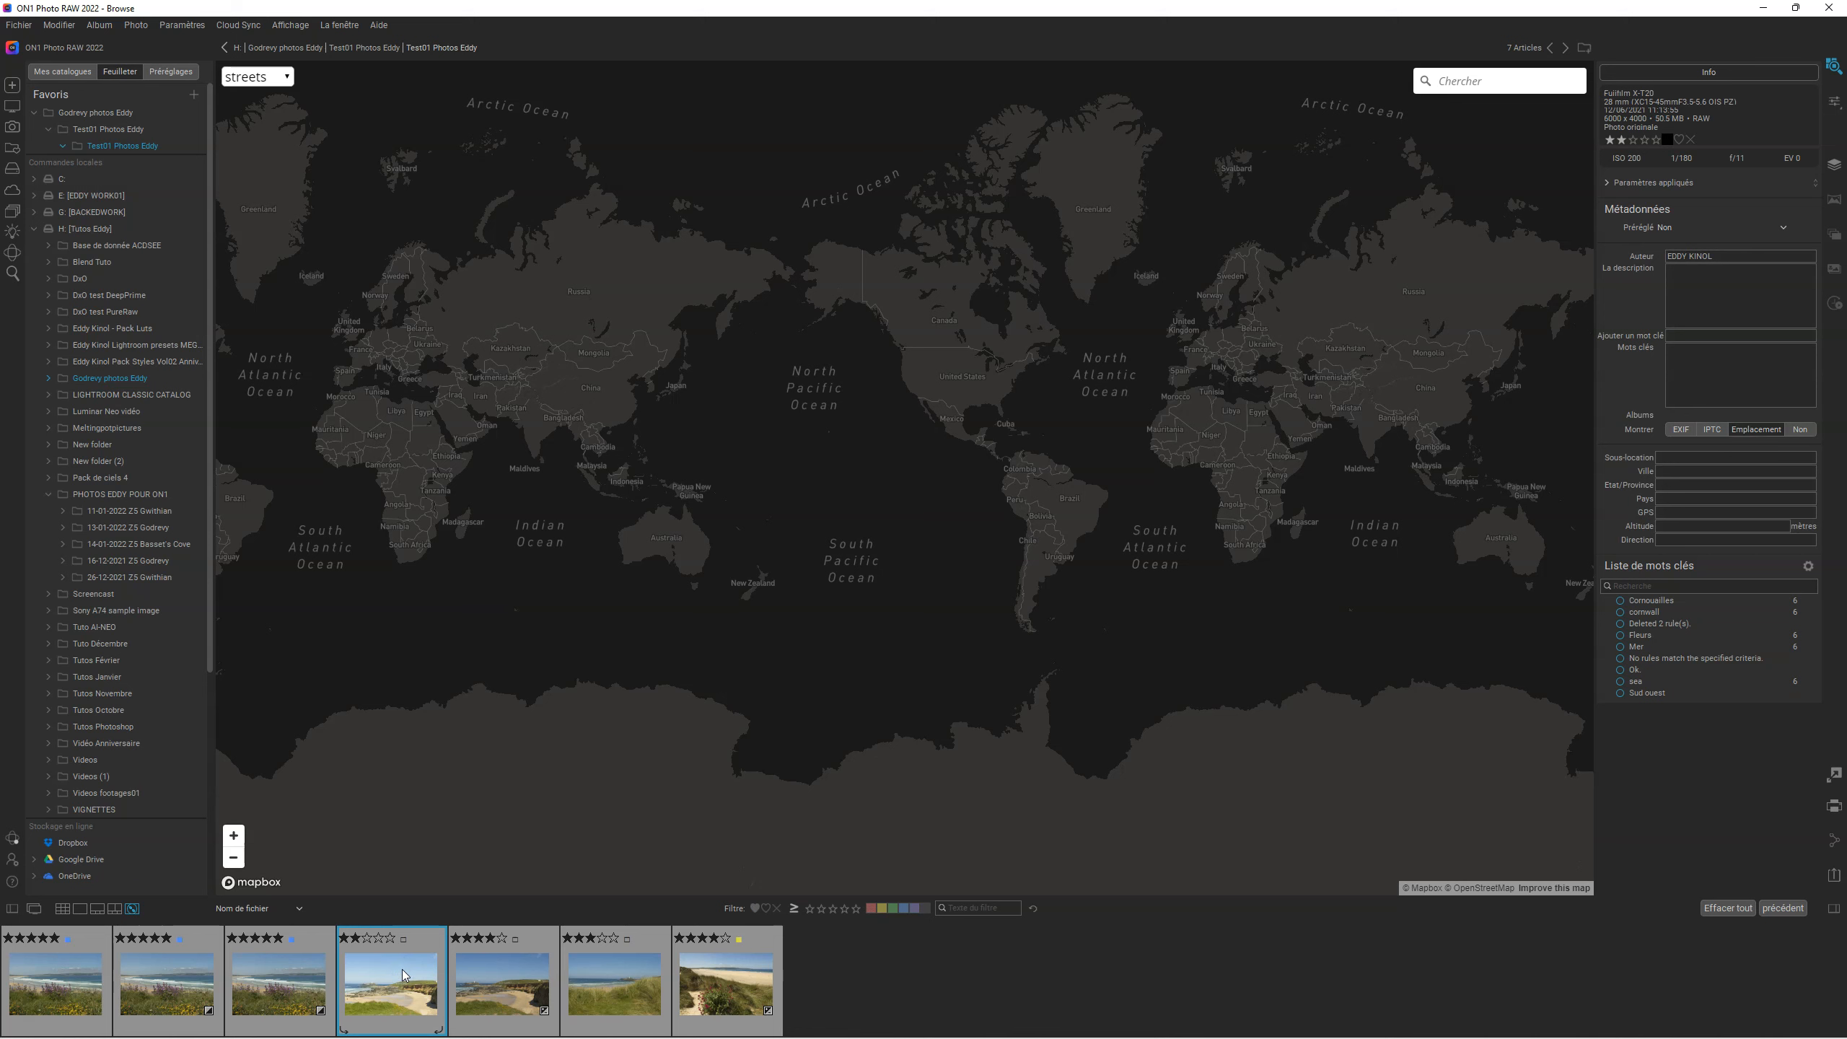
left_click(509, 980)
left_click(620, 978)
left_click(698, 980)
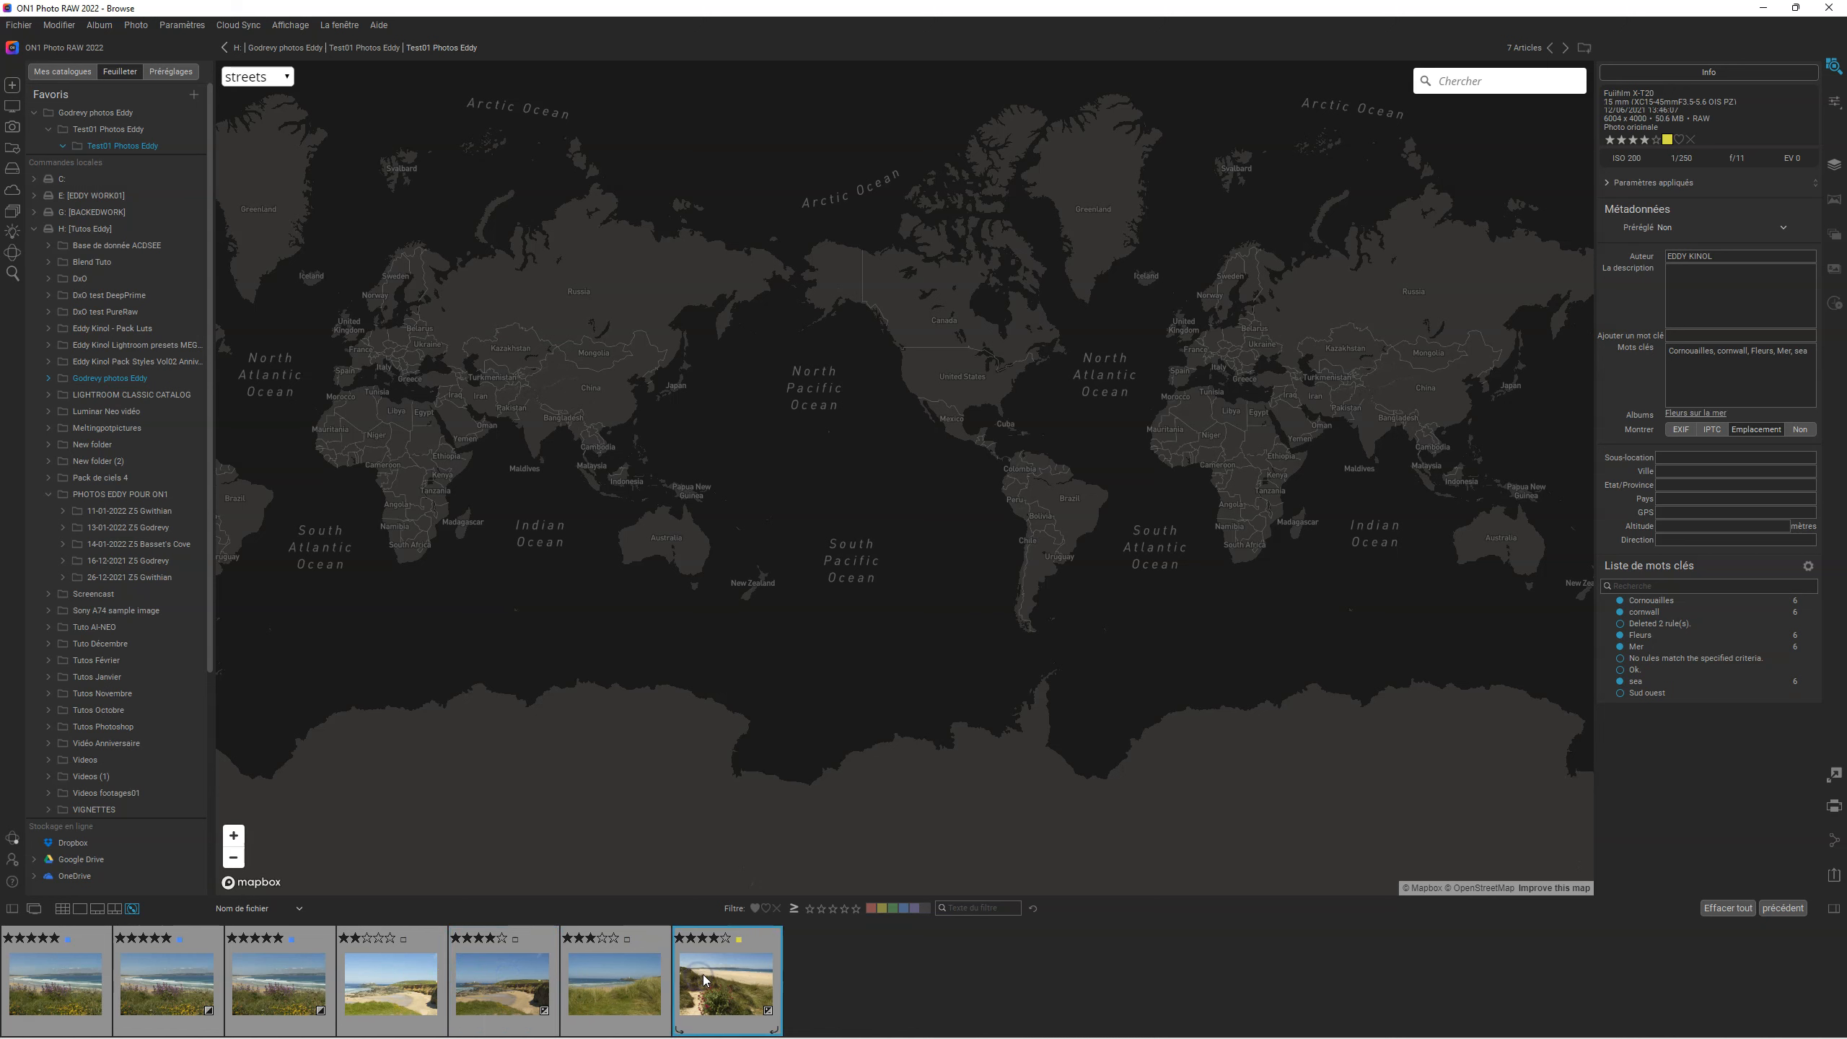
left_click(649, 989)
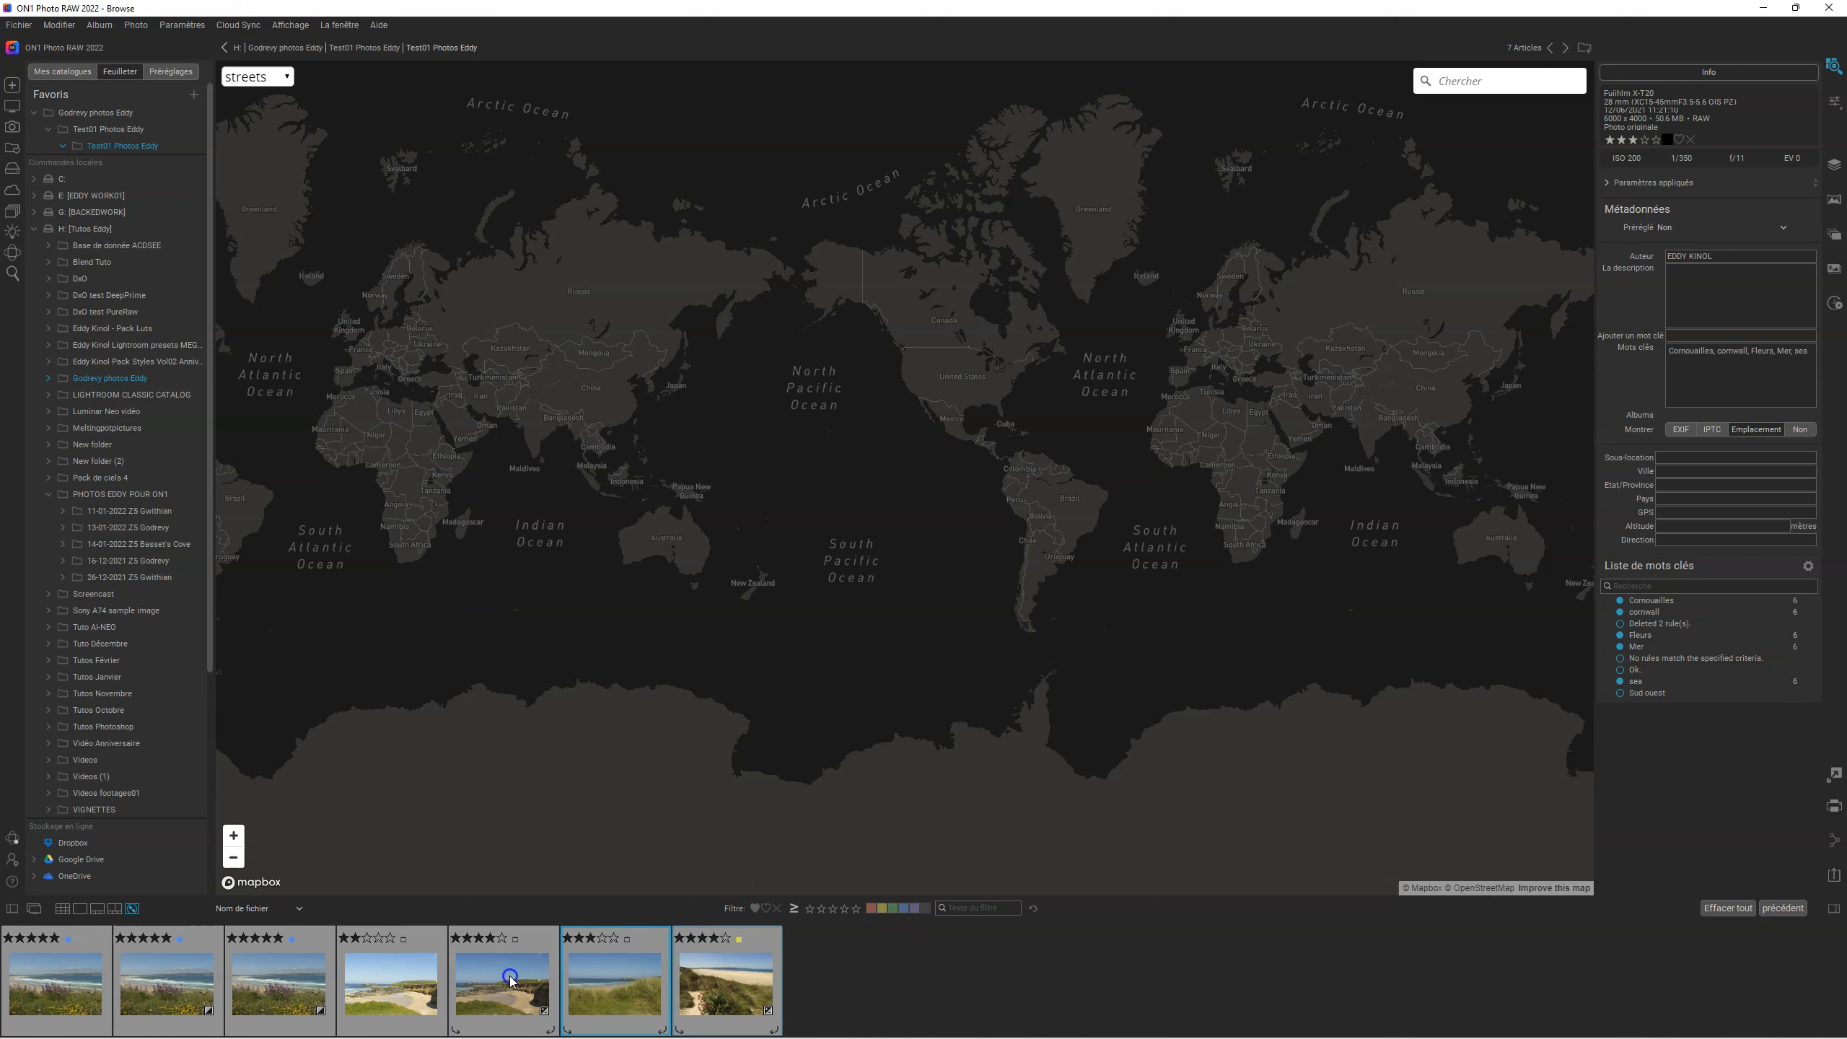
left_click(295, 982)
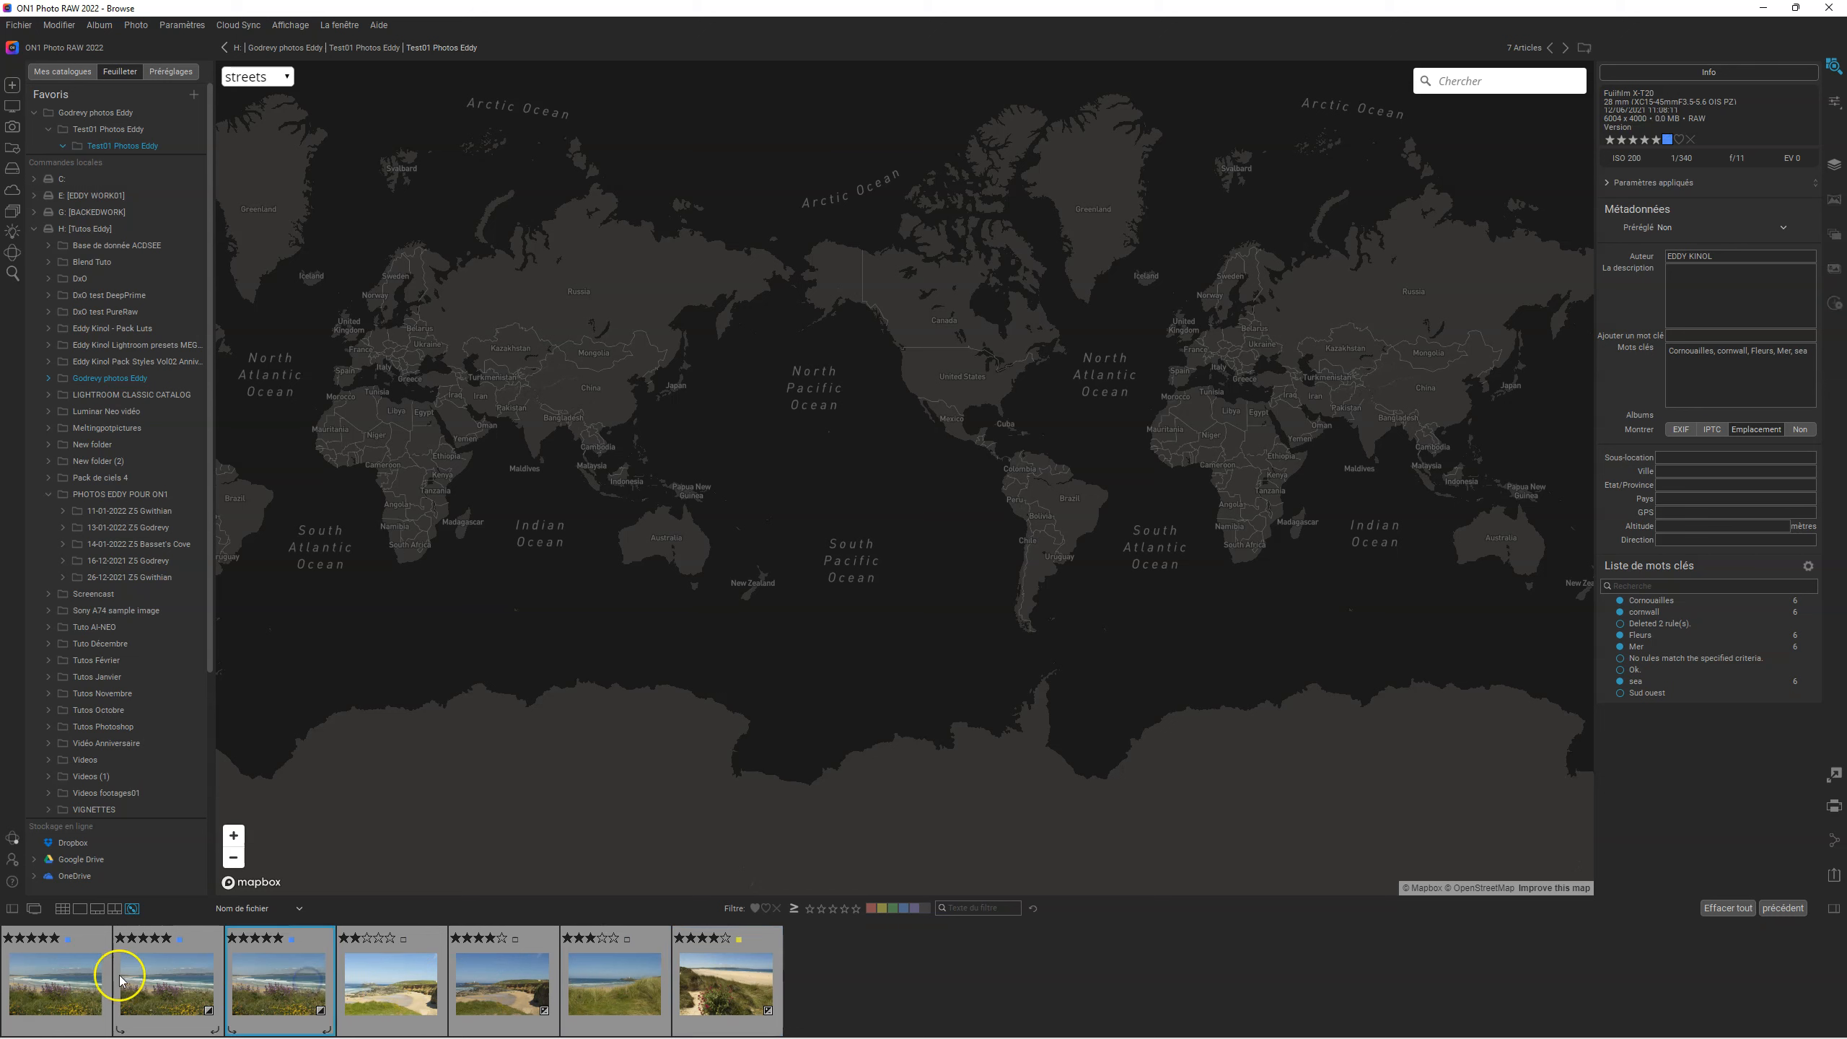
Select every photo in the filmstrip except the fourth one.
left_click(65, 977)
left_click(153, 977, "ctrl")
left_click(280, 974, "ctrl")
left_click(630, 988, "ctrl")
left_click(706, 985, "ctrl")
left_click(513, 988, "ctrl")
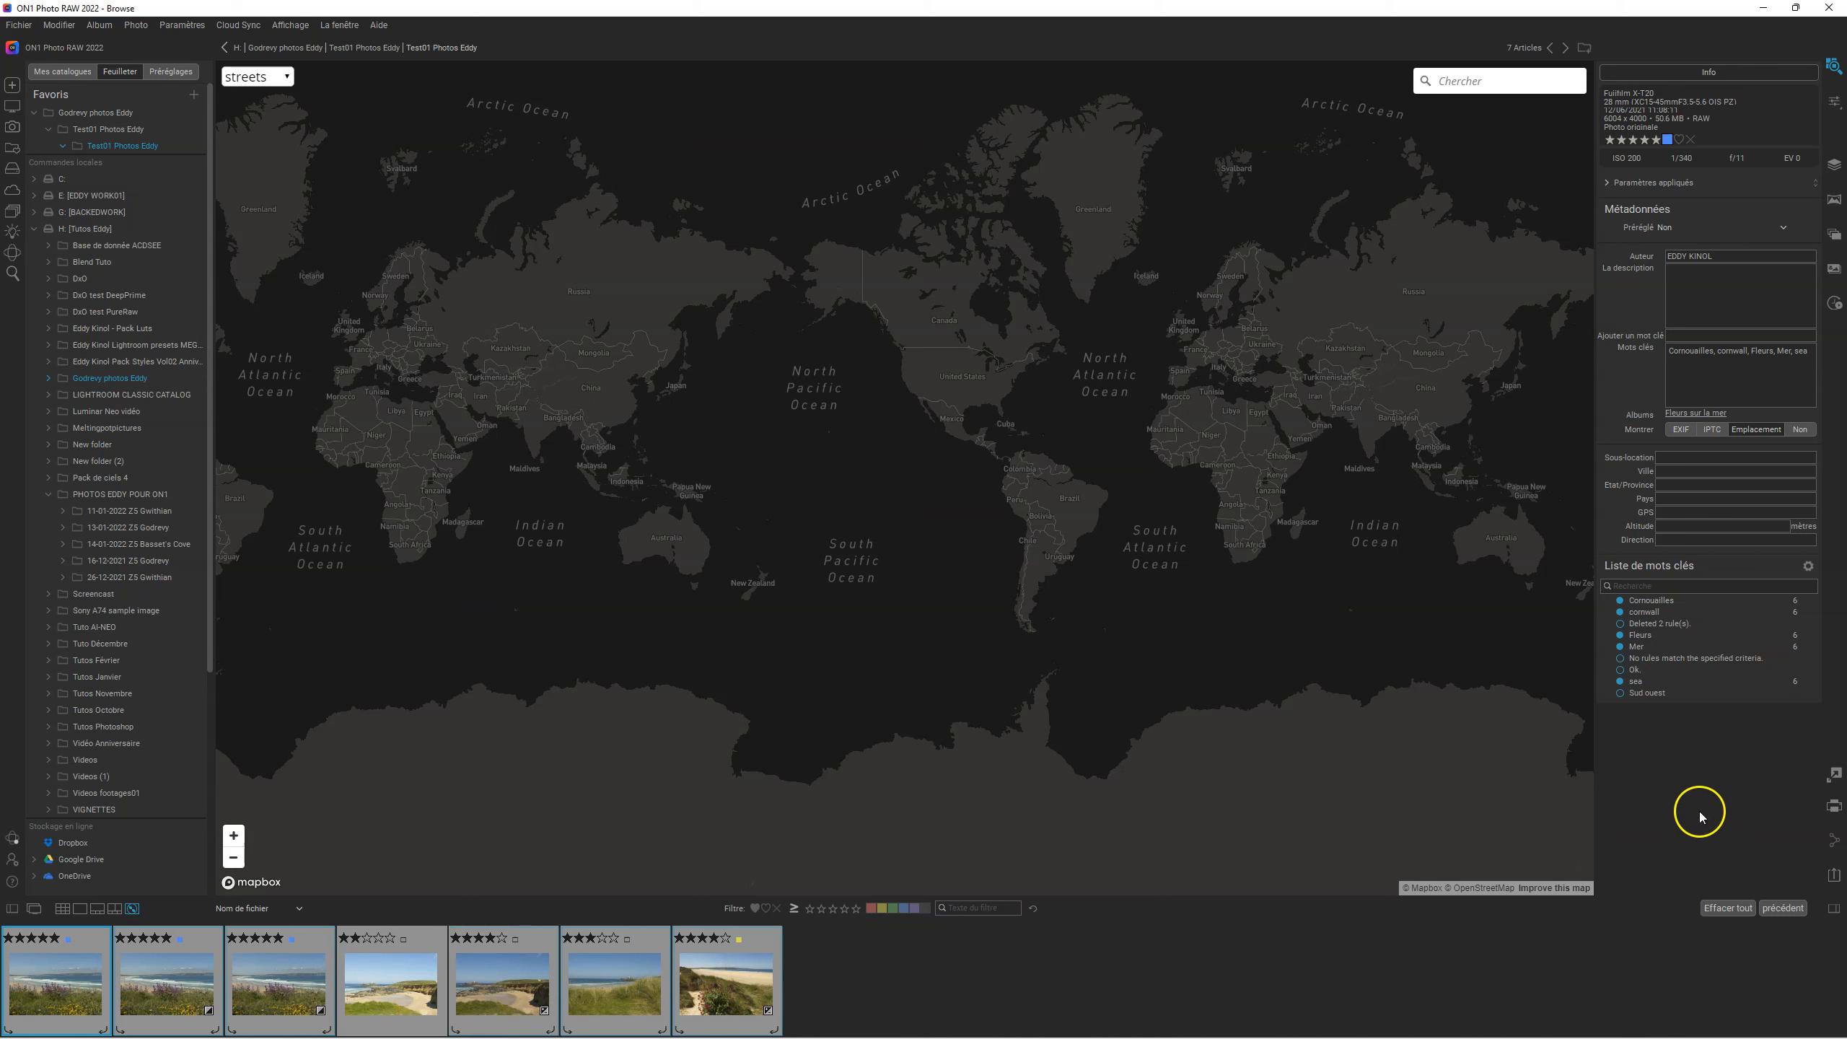
Remove the keywords Cornouailles, cornwall, Fleurs, Mer and sea from all selected photos, accepting the metadata change each time.
left_click(1620, 601)
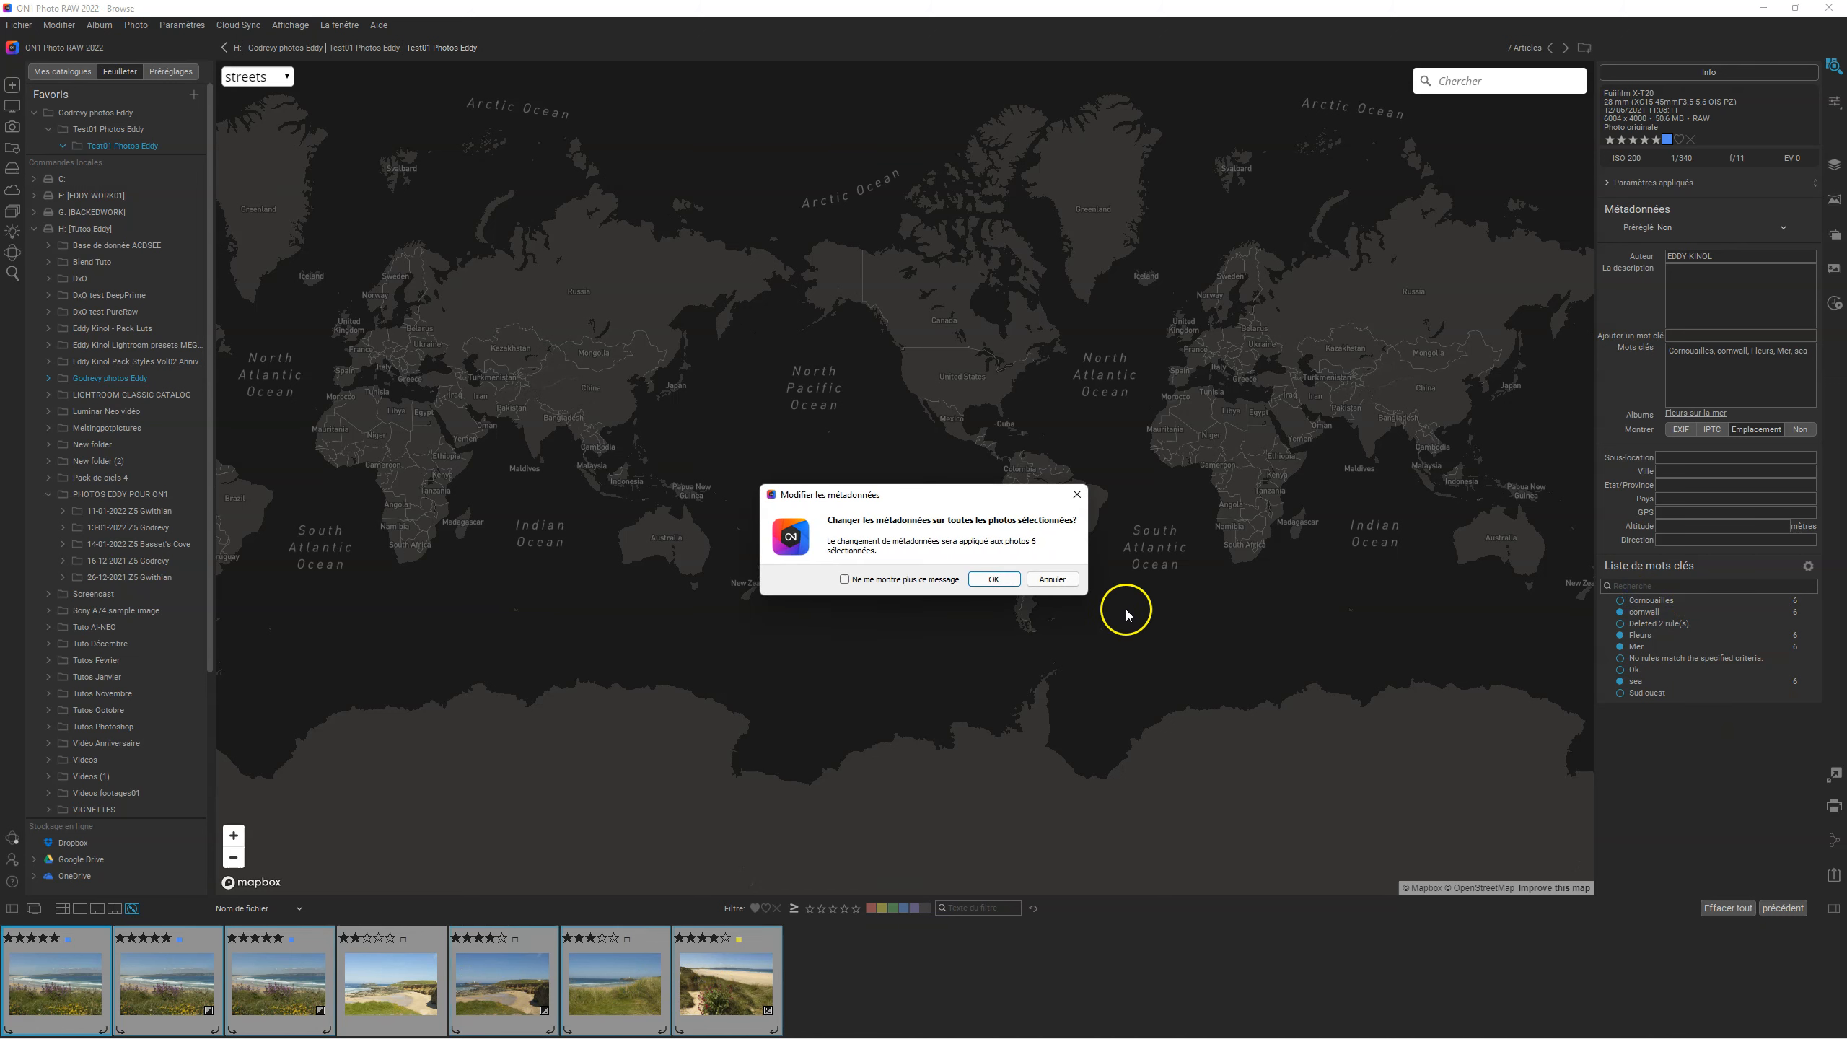
left_click(993, 579)
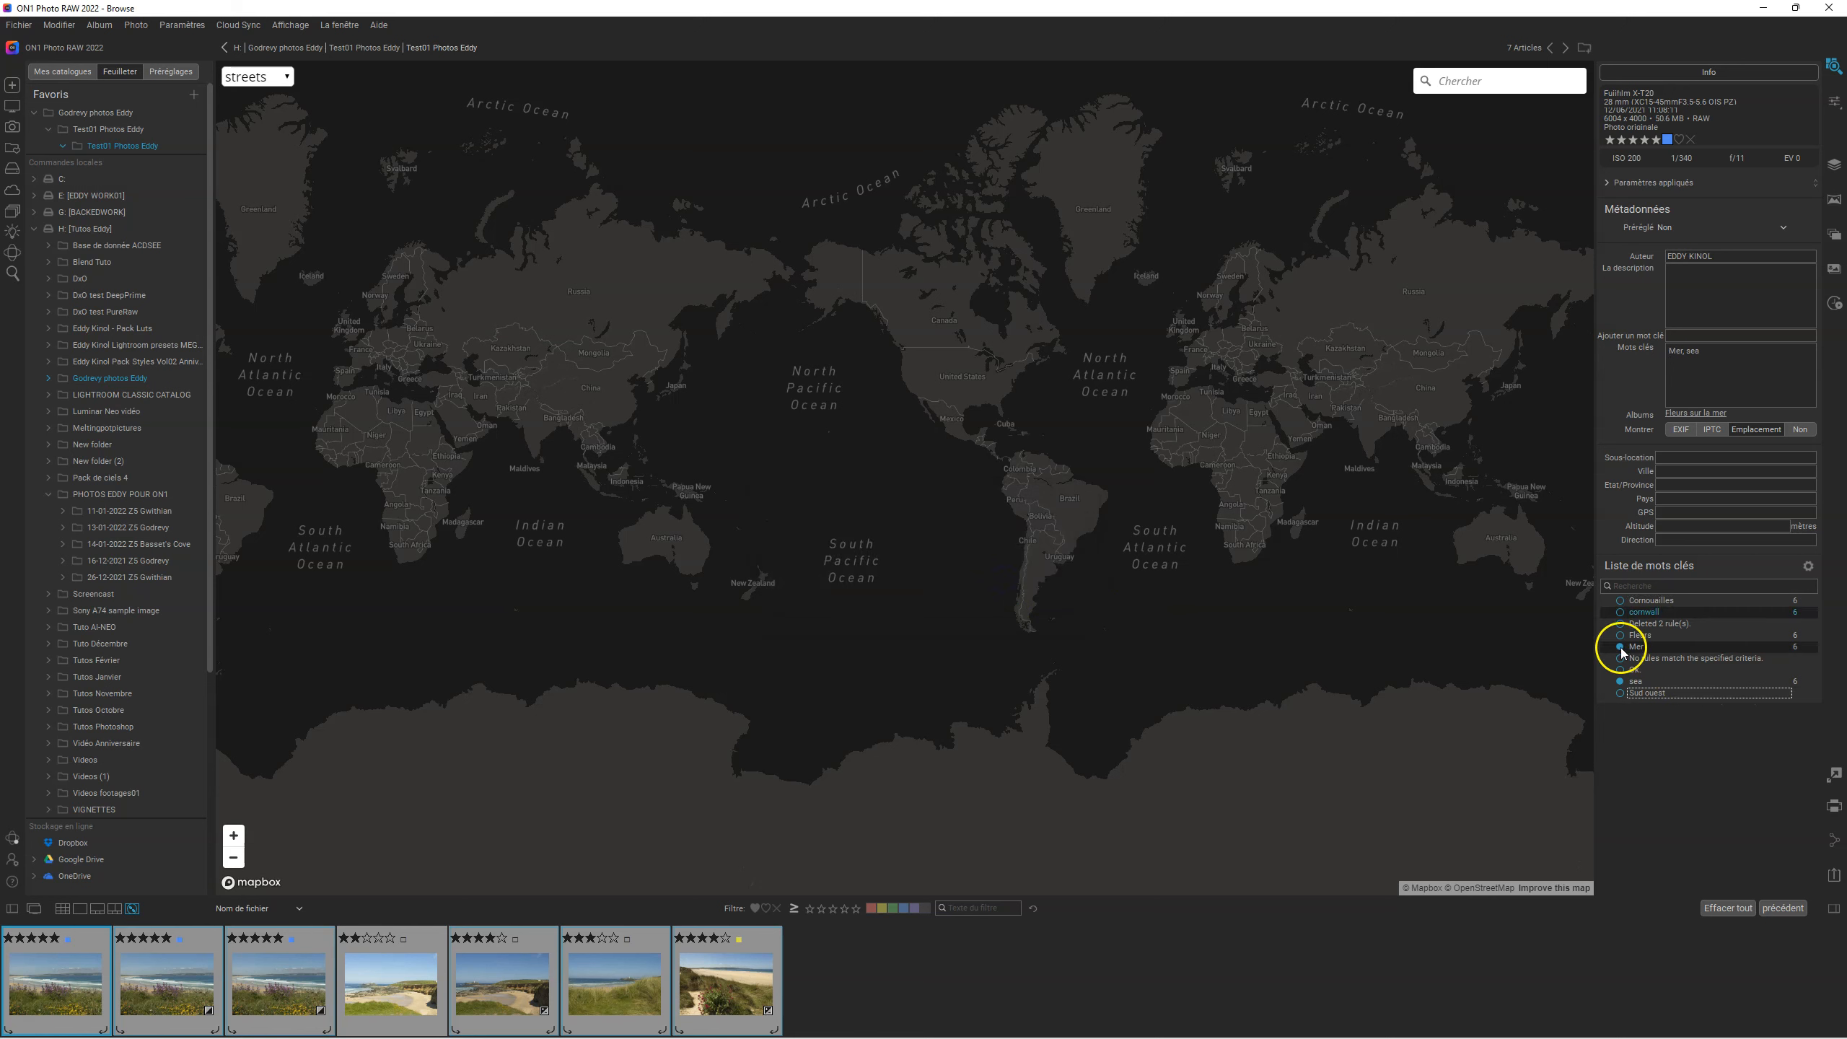
left_click(1620, 646)
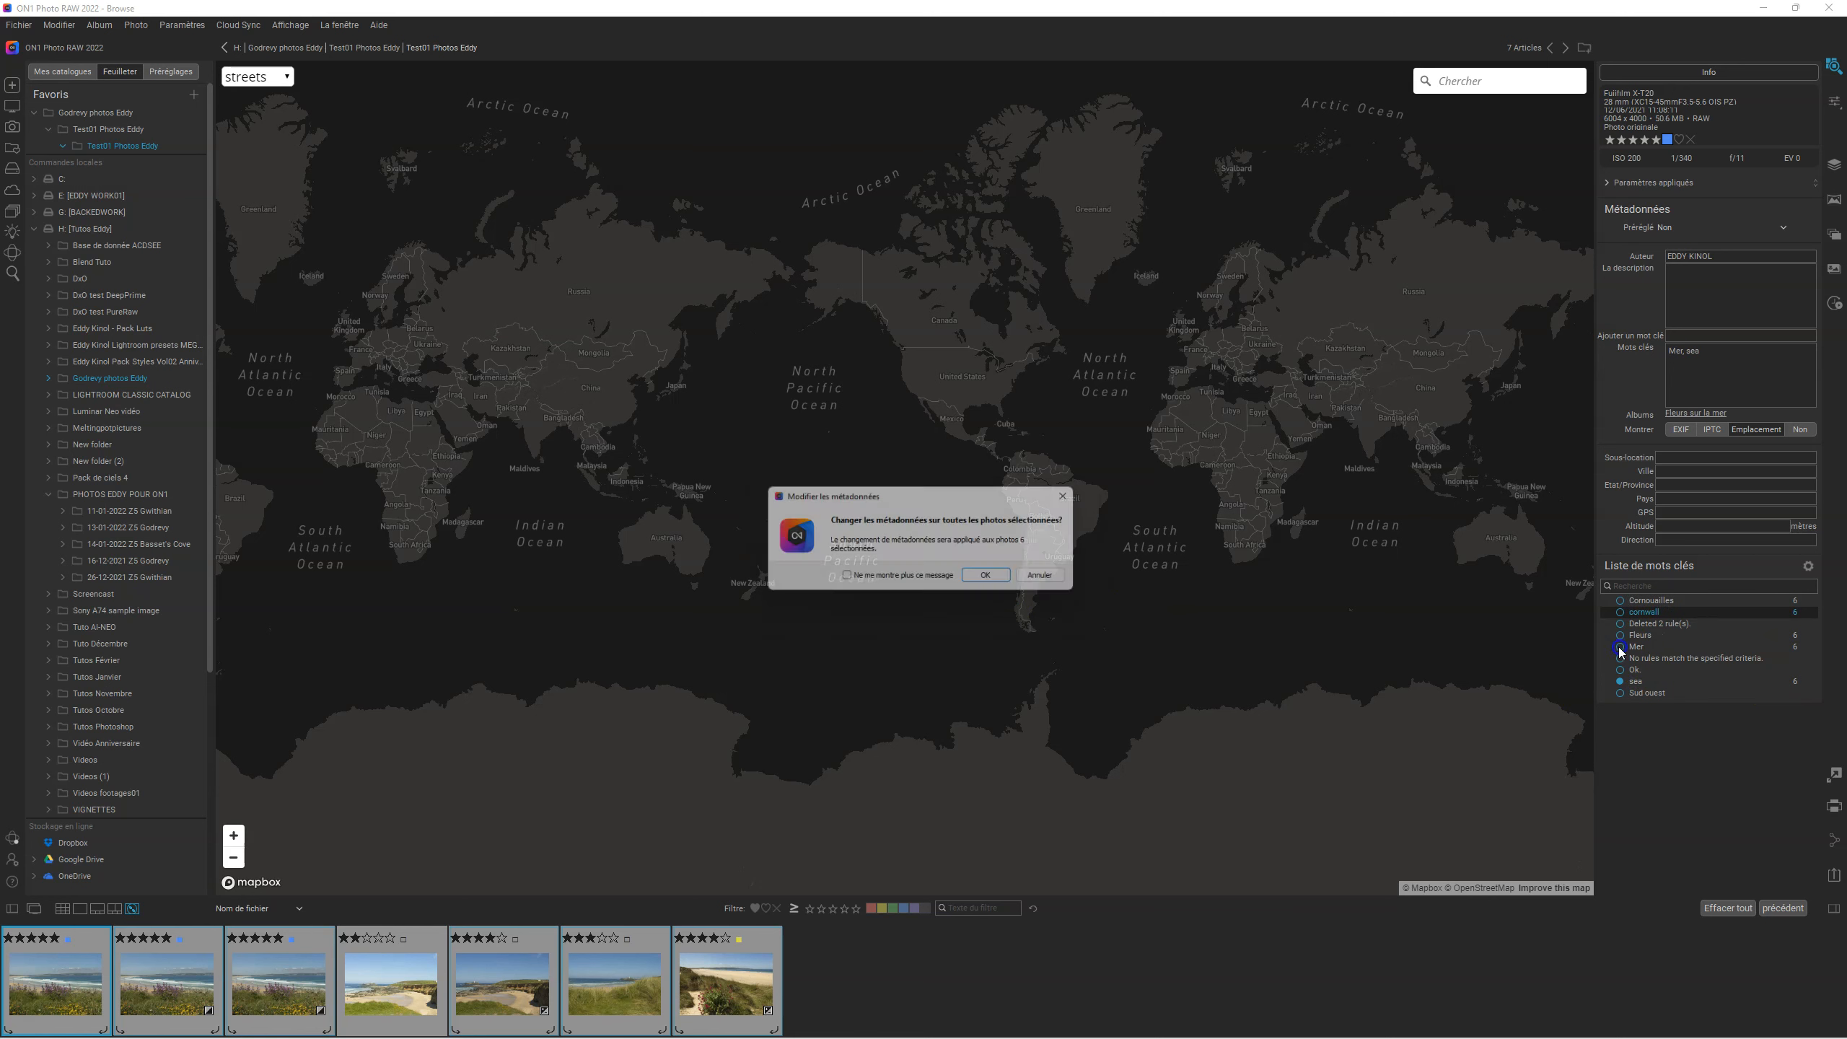
left_click(983, 575)
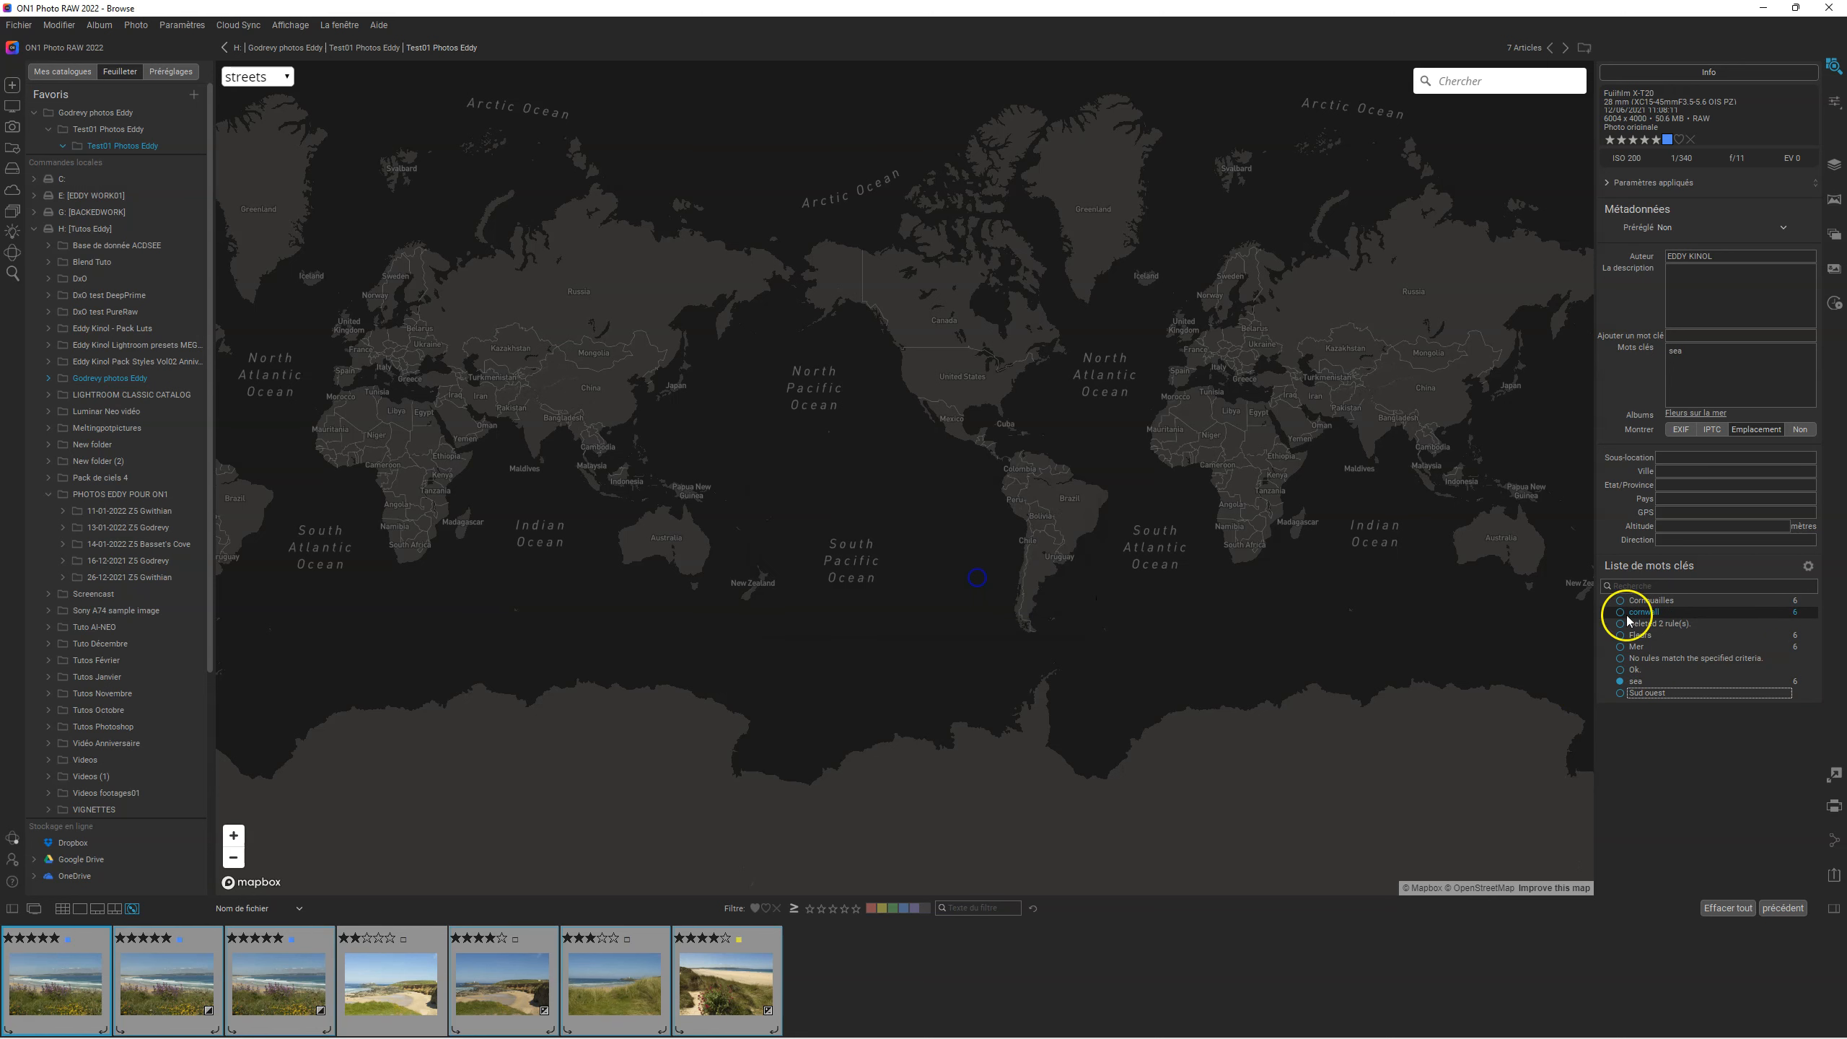
left_click(1620, 681)
left_click(998, 578)
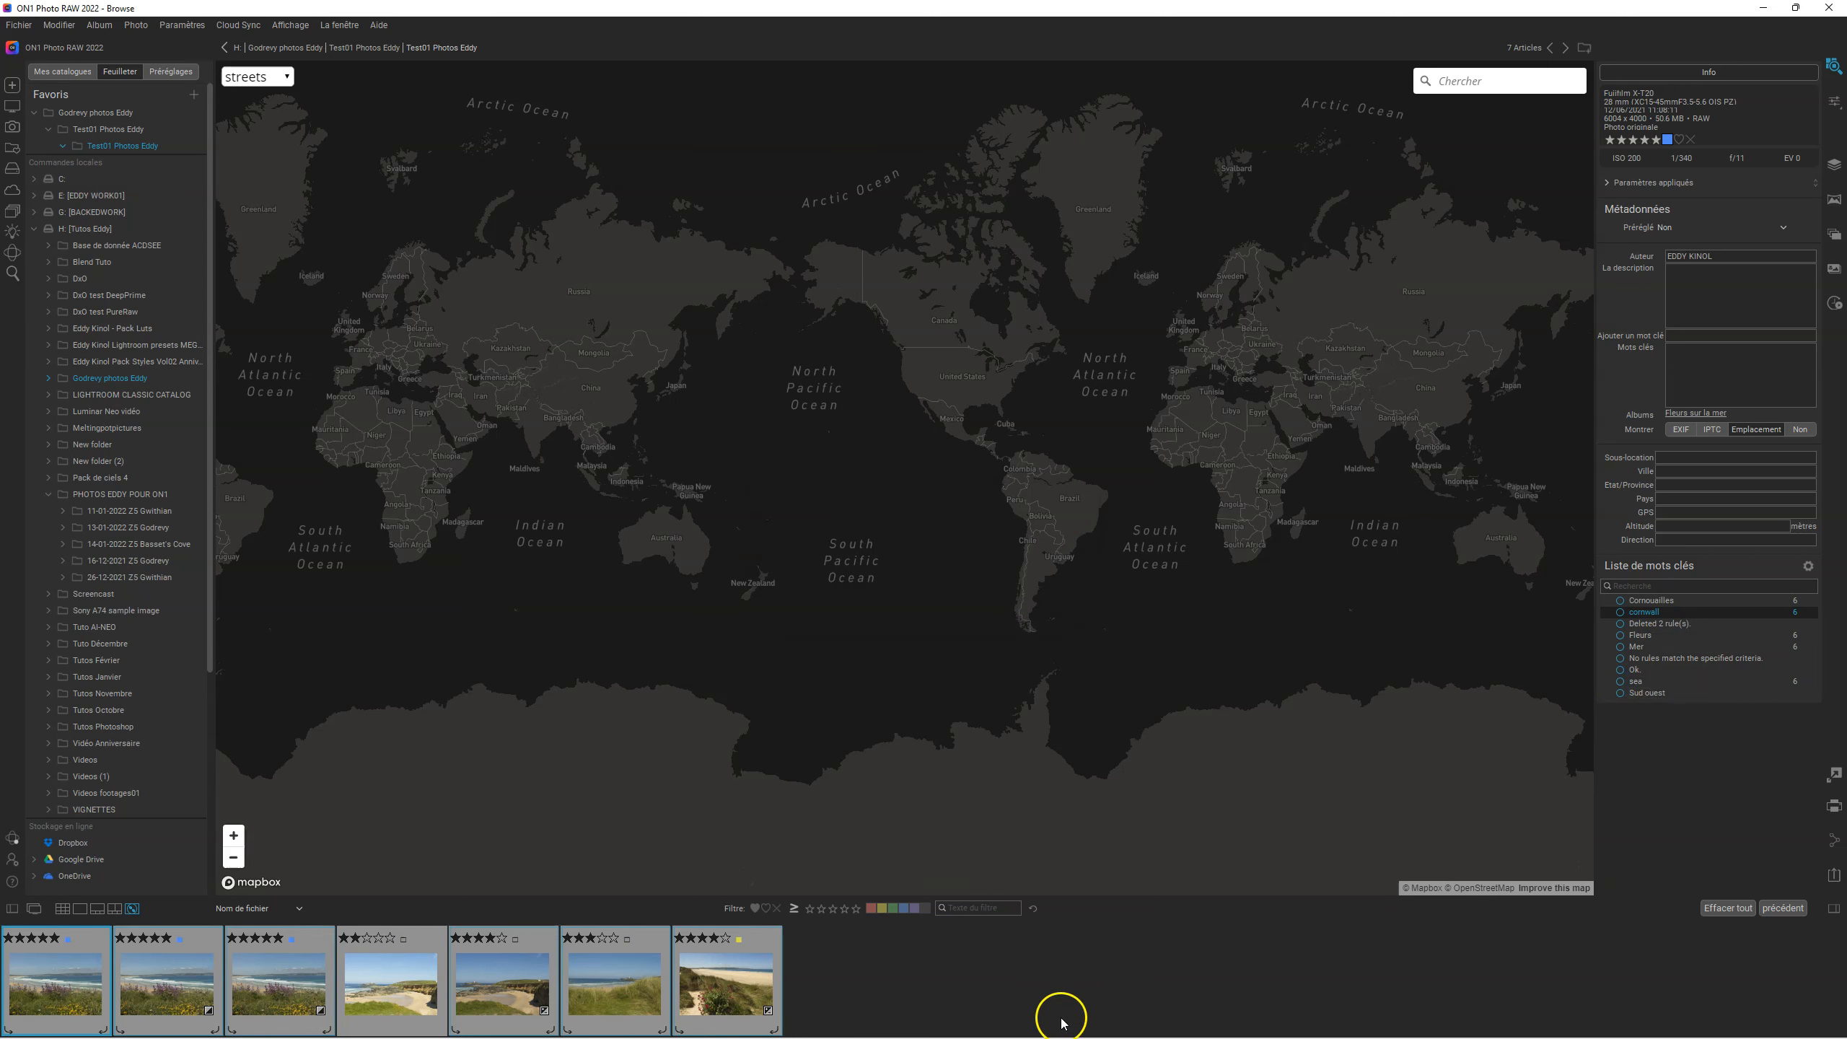
Check the keywords of the last and fifth filmstrip photos individually and clear the photo selection.
left_click(724, 980)
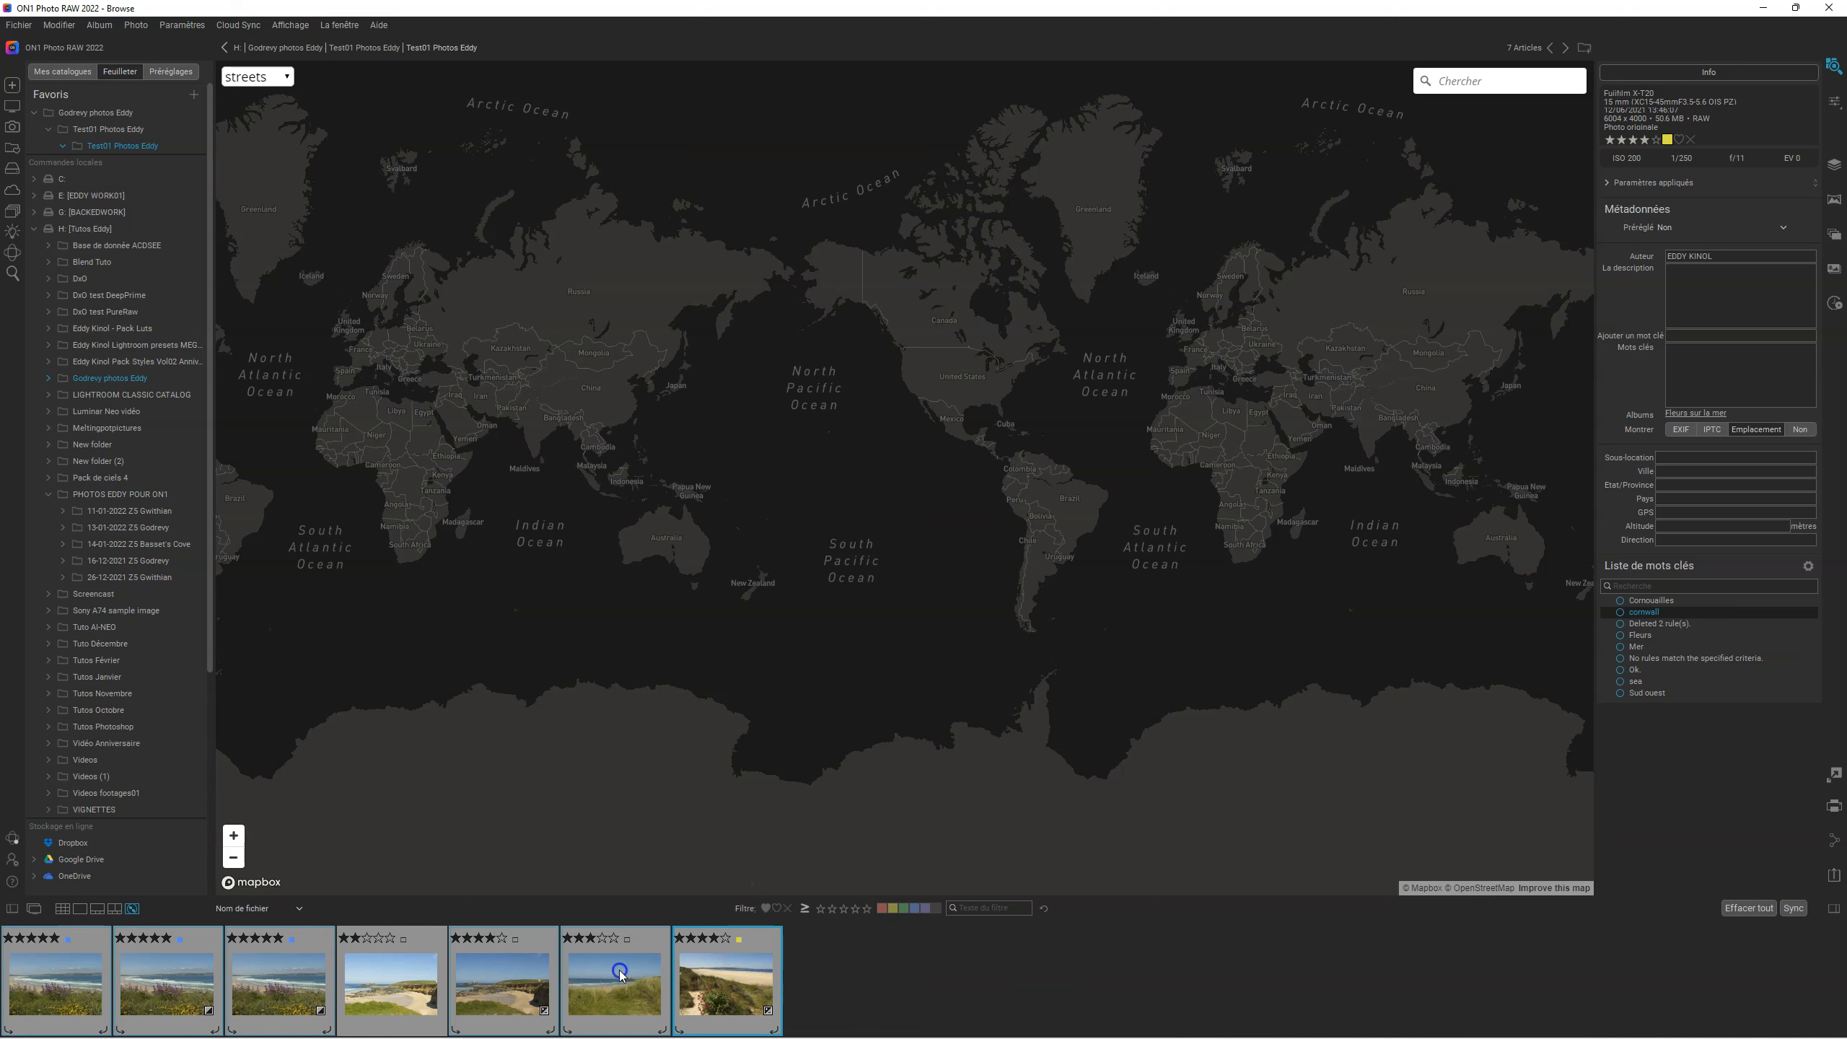
left_click(524, 974)
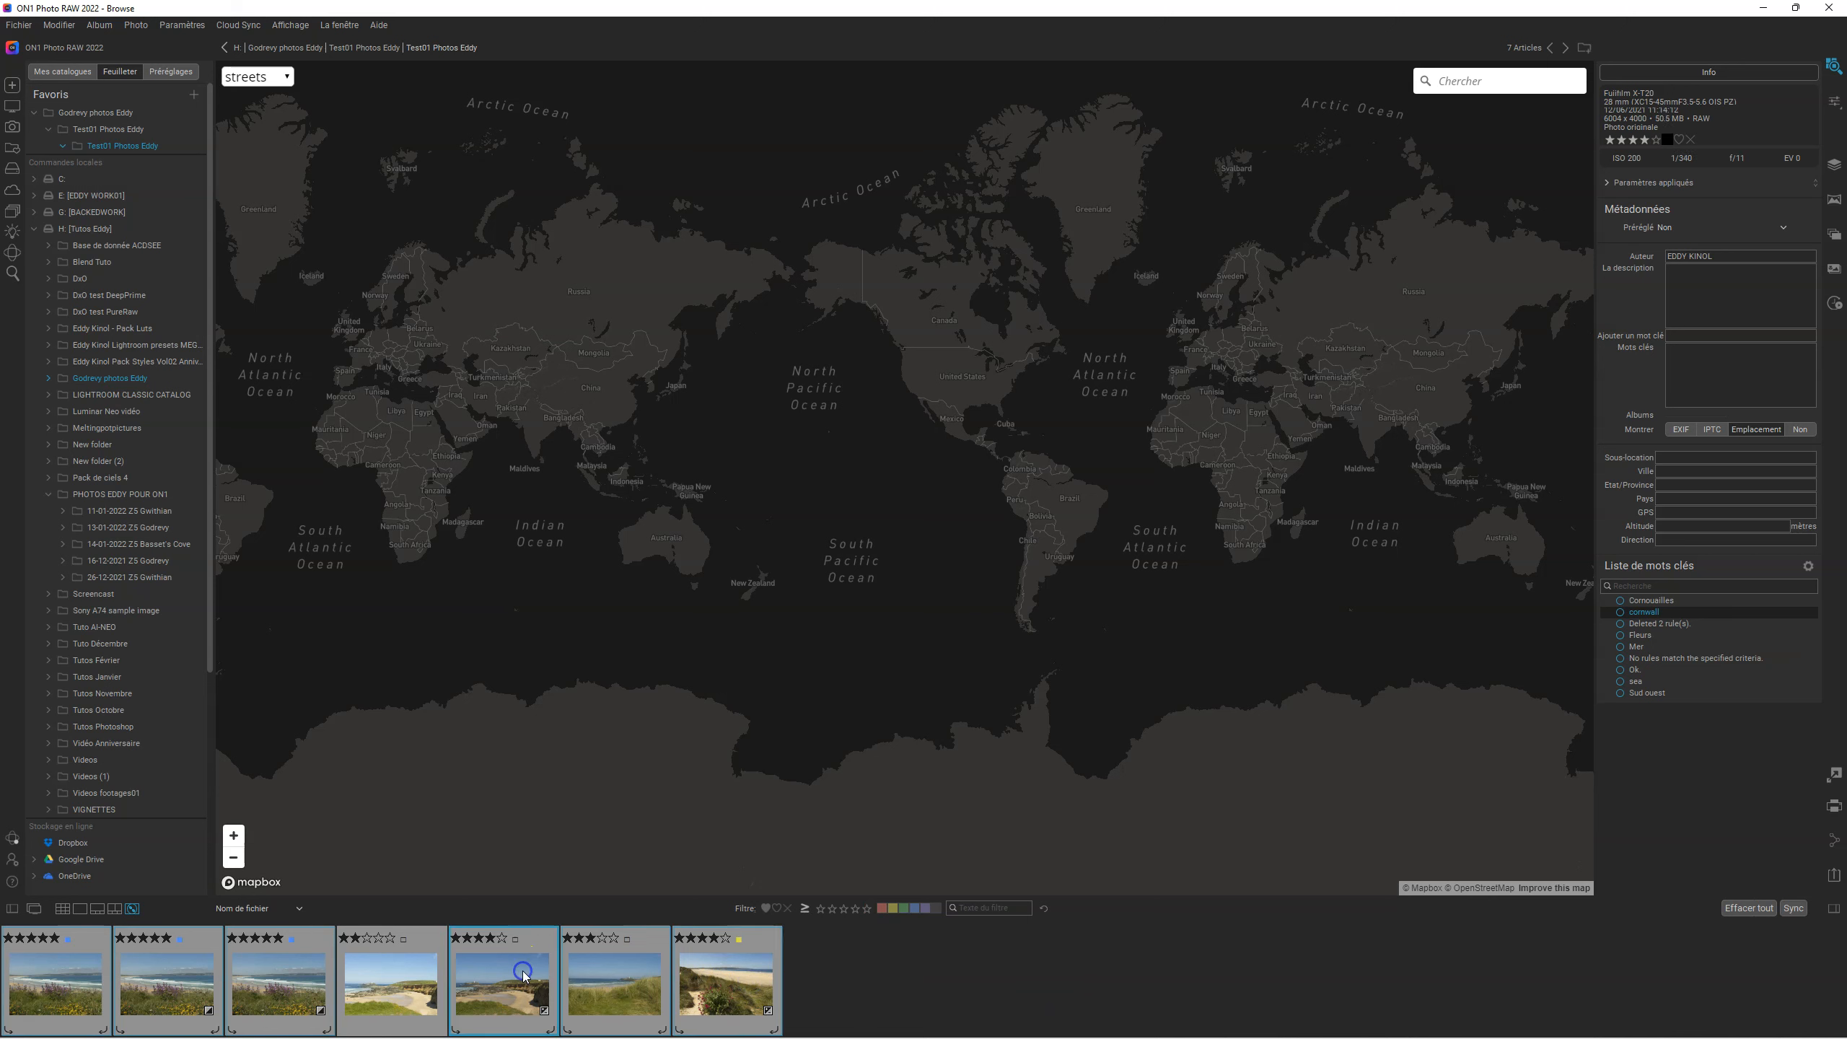
left_click(1029, 971)
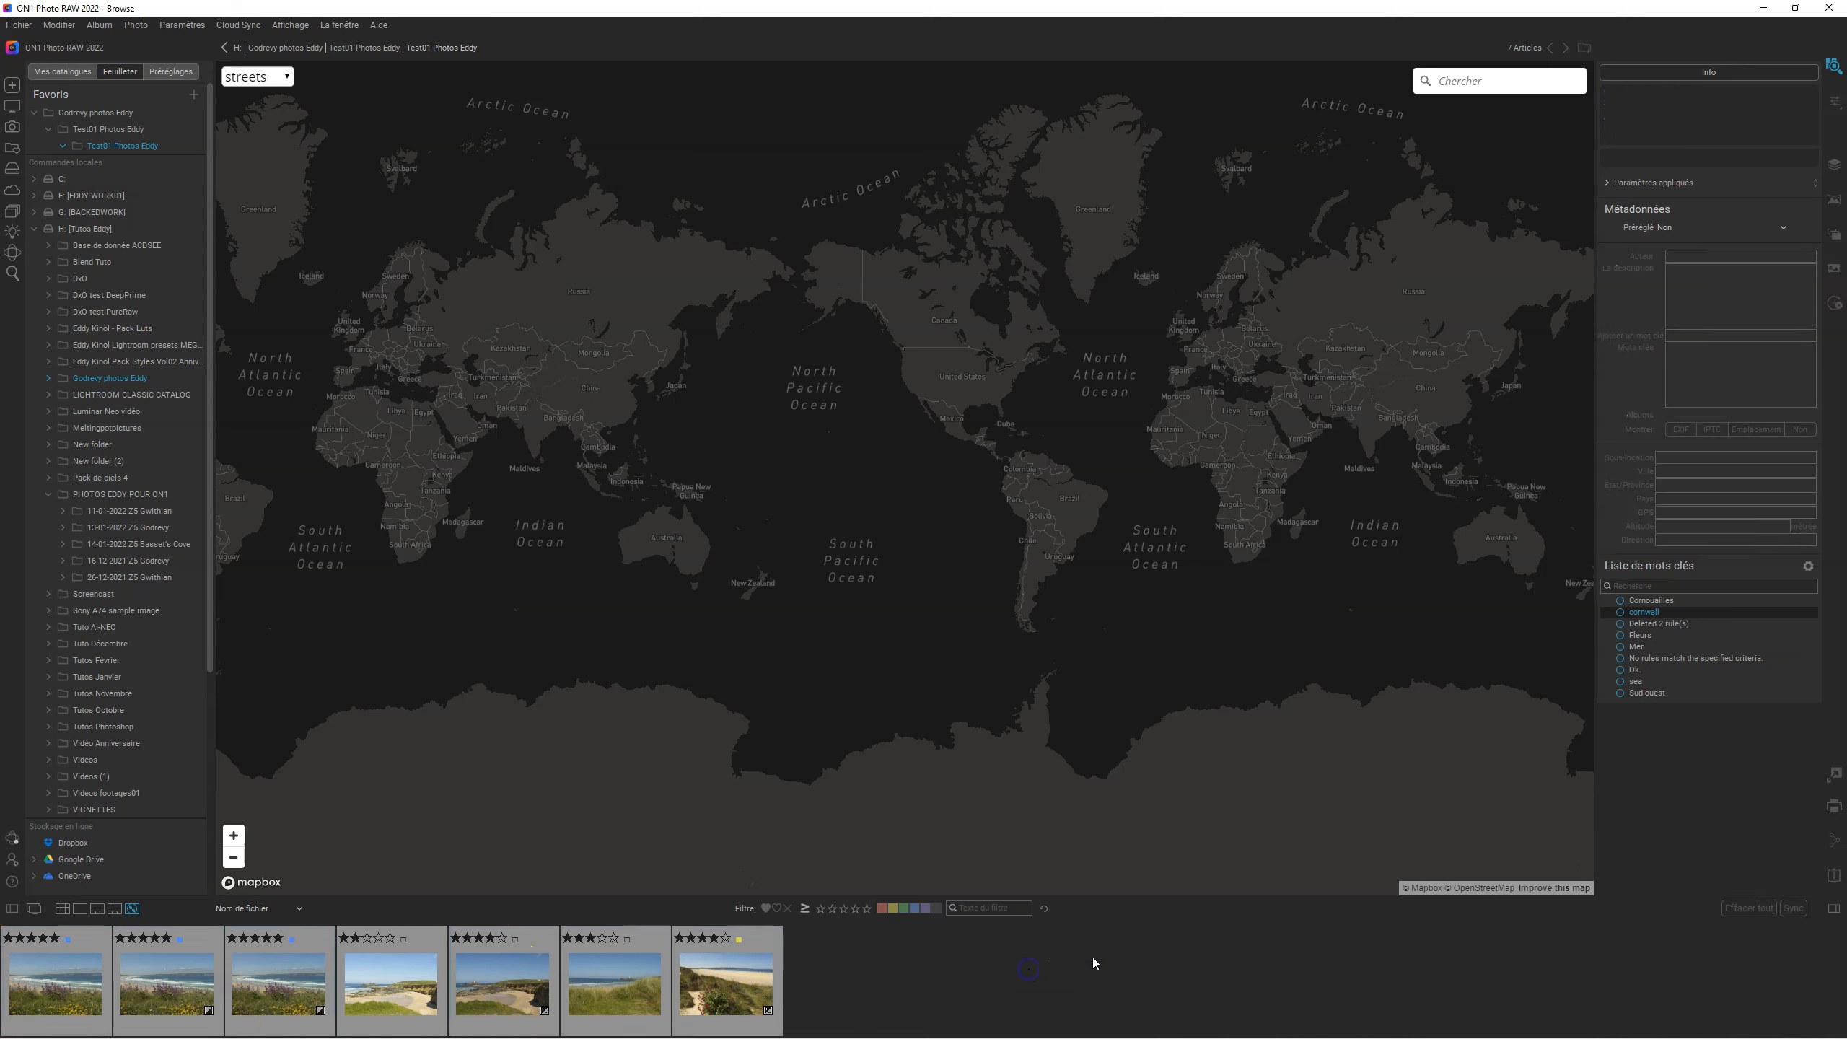
Select the keywords from Fleurs through Sud ouest in the keyword list and examine the commands available for them.
left_click(1673, 601)
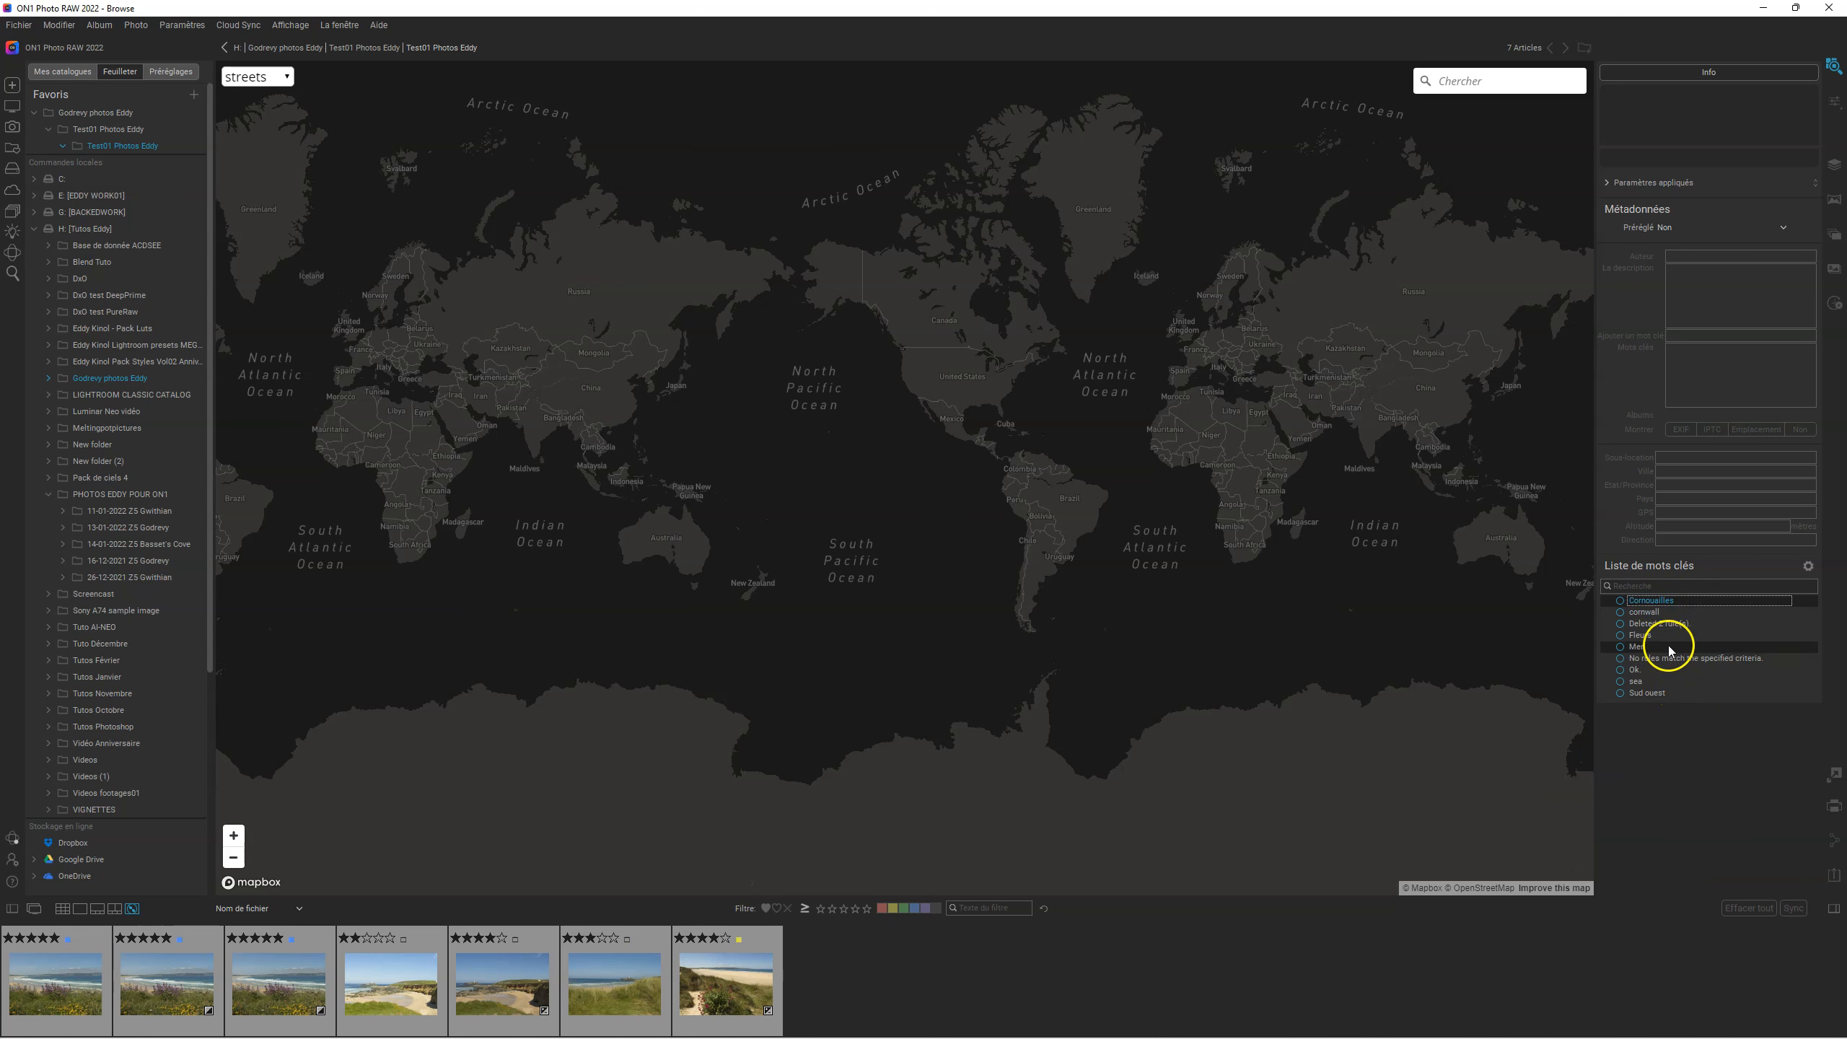
left_click(1668, 638)
left_click(1678, 692, "shift")
right_click(1678, 694)
left_click(1678, 755)
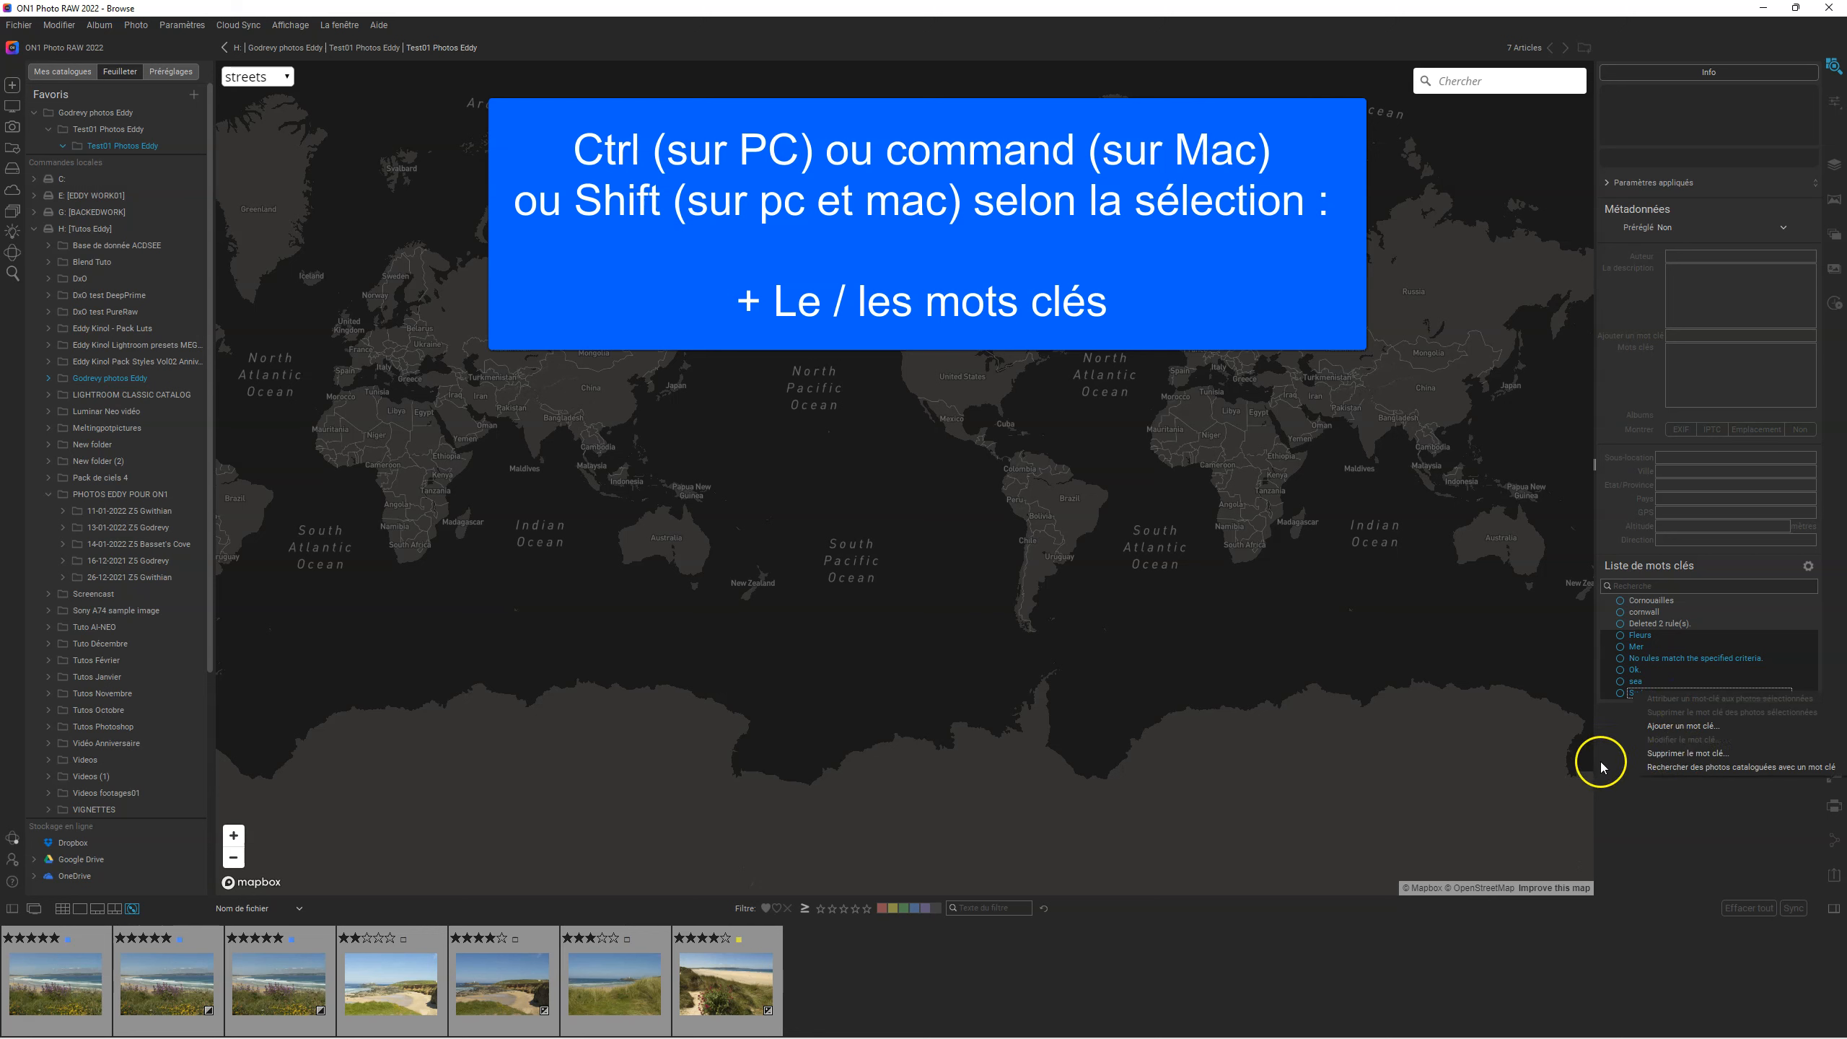
left_click(1626, 853)
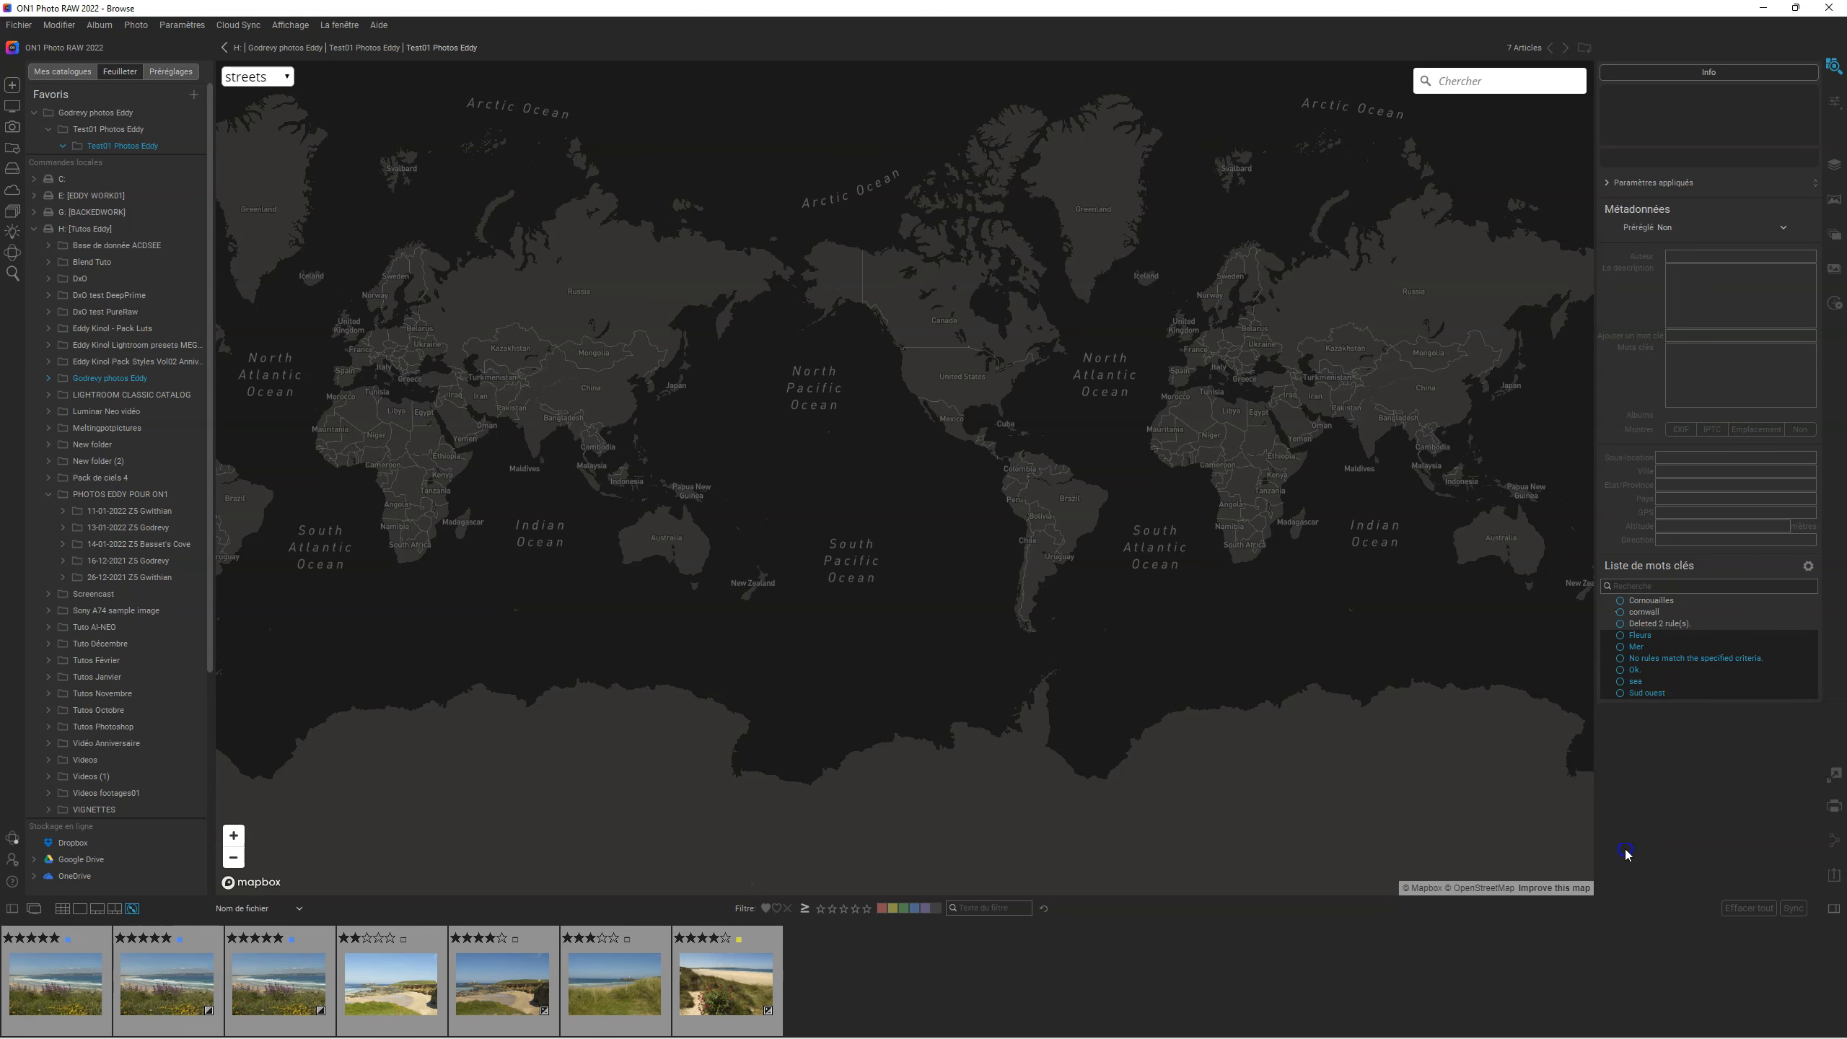
Select only the keywords Sud ouest, Mer and cornwall in the keyword list and show their available commands.
left_click(1672, 694)
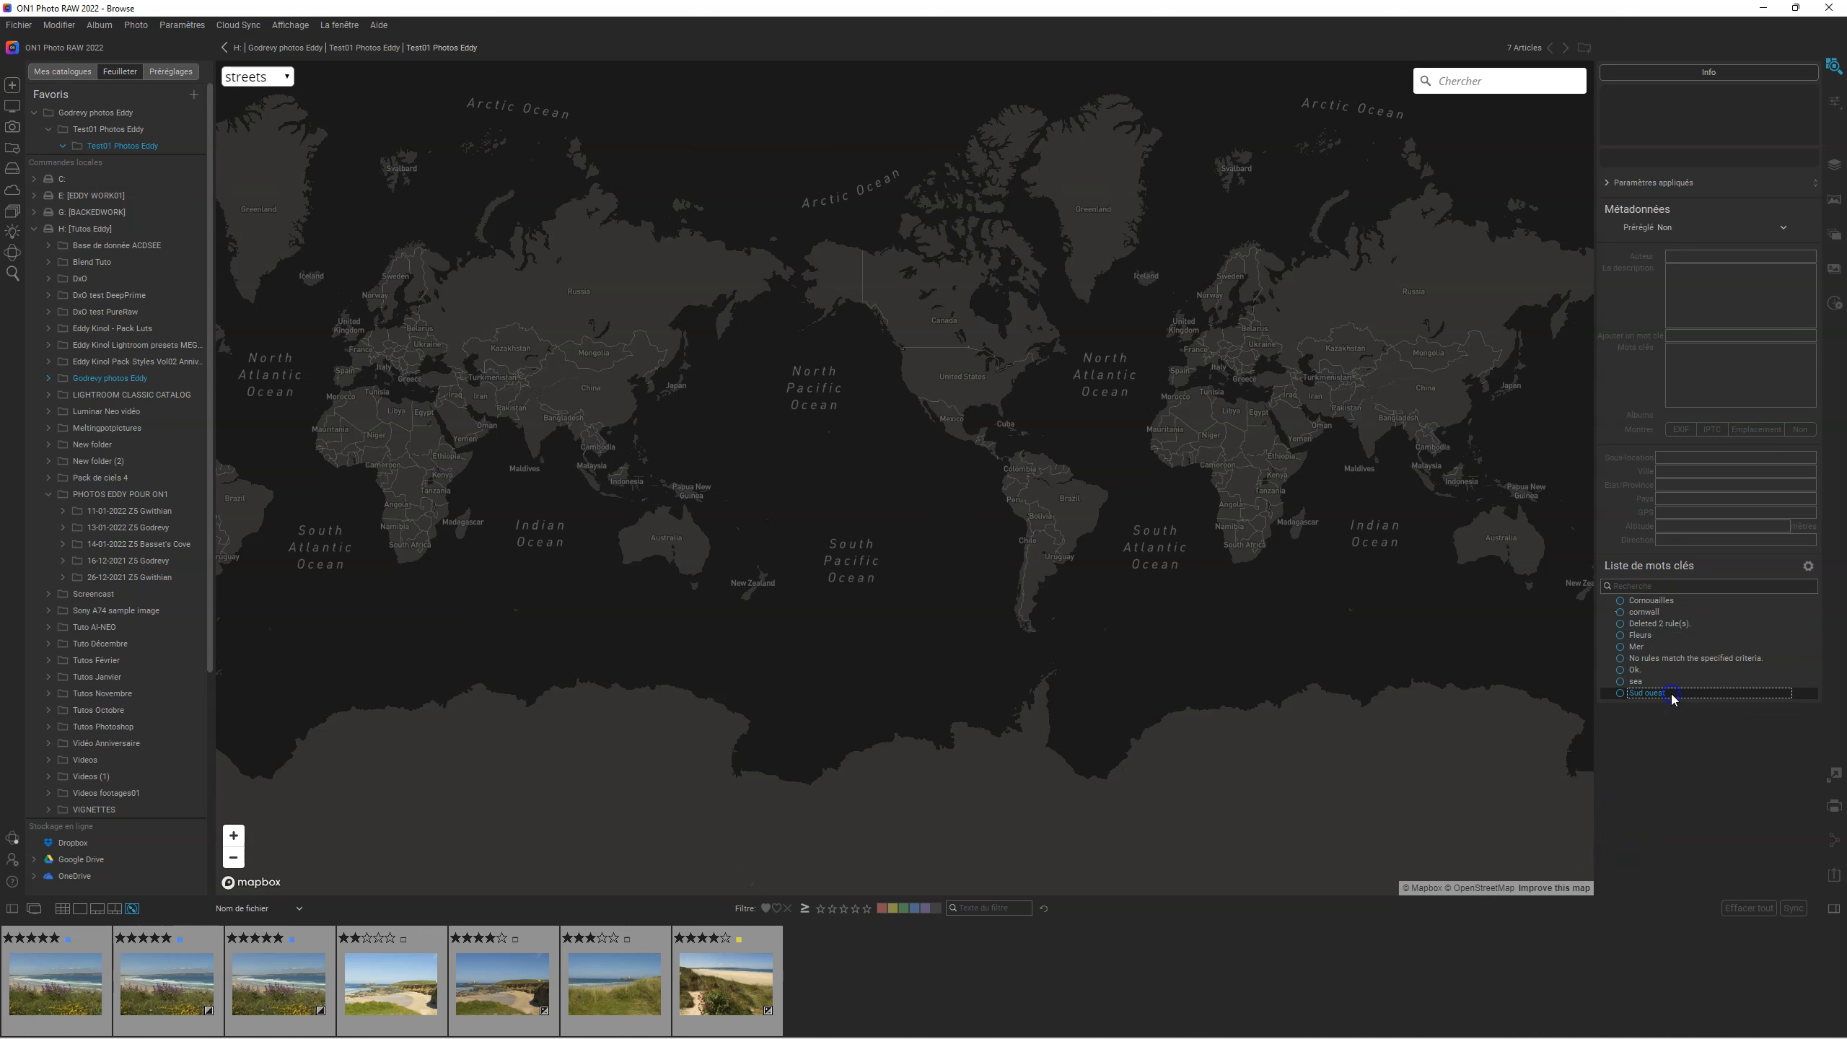
left_click(1663, 649, "ctrl")
left_click(1670, 613, "ctrl")
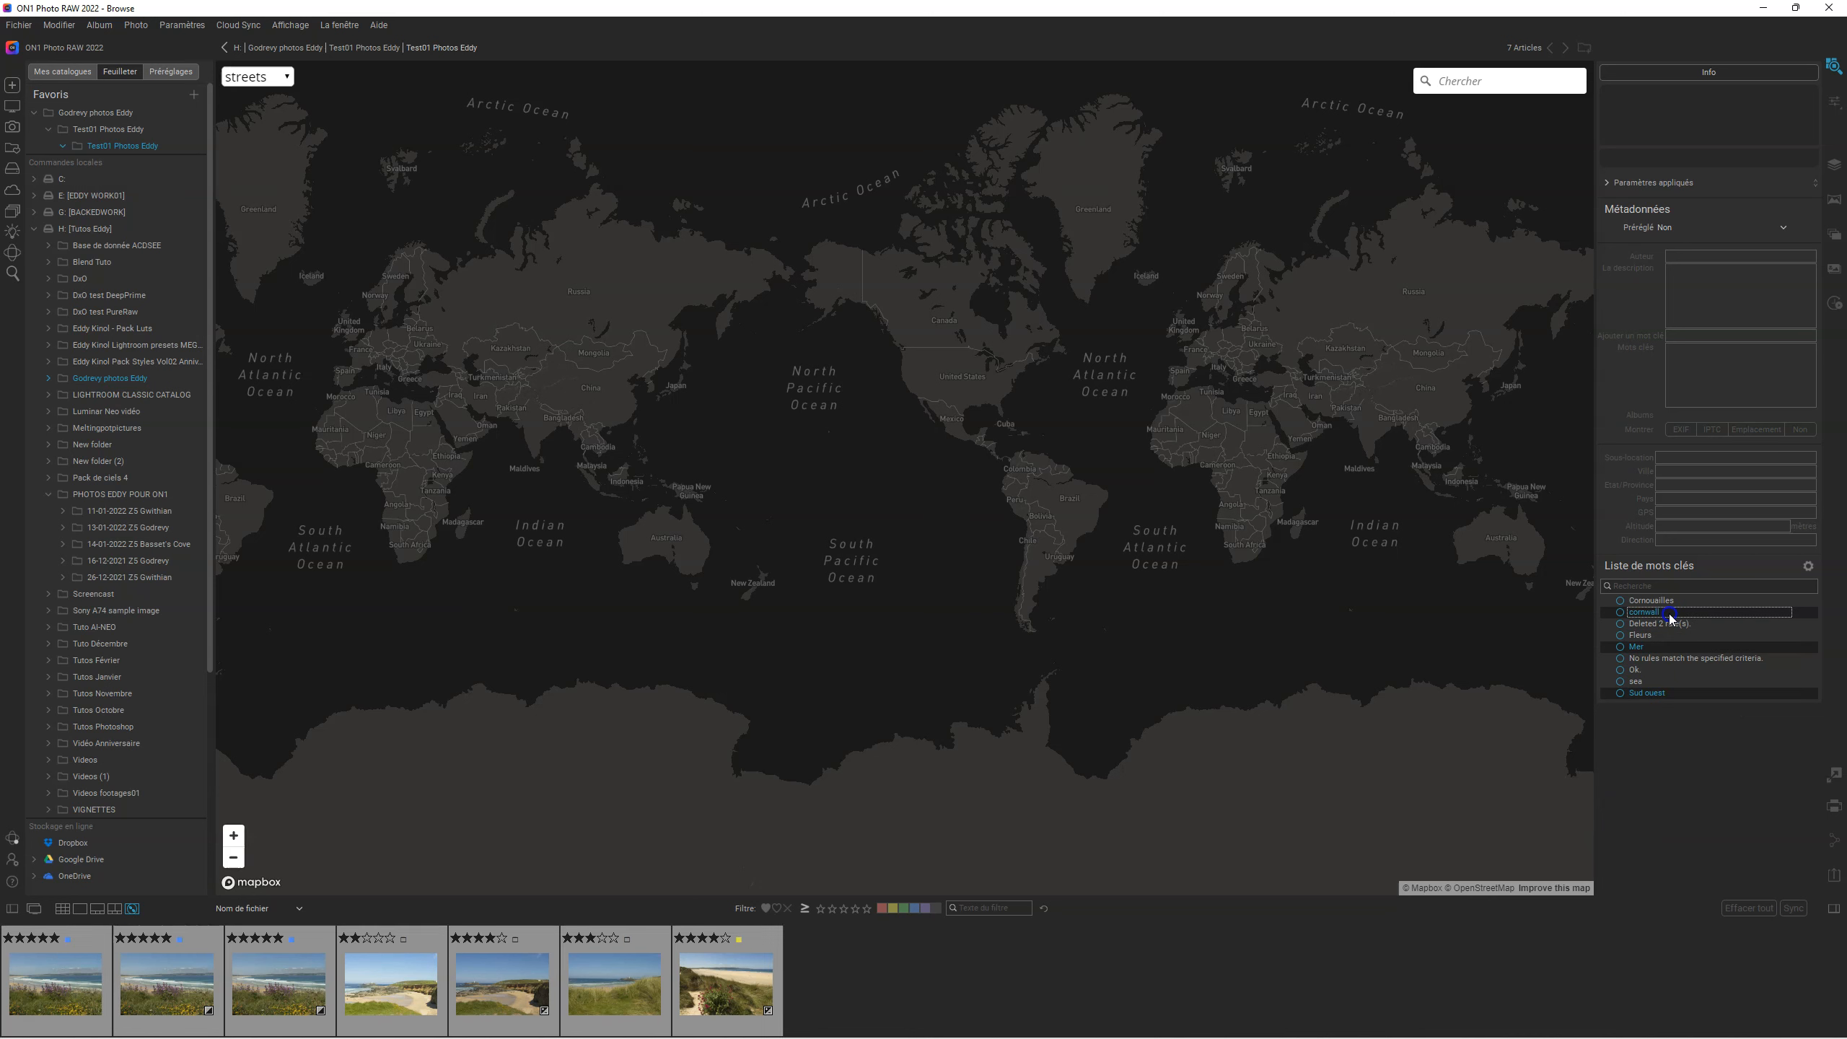
right_click(1670, 619)
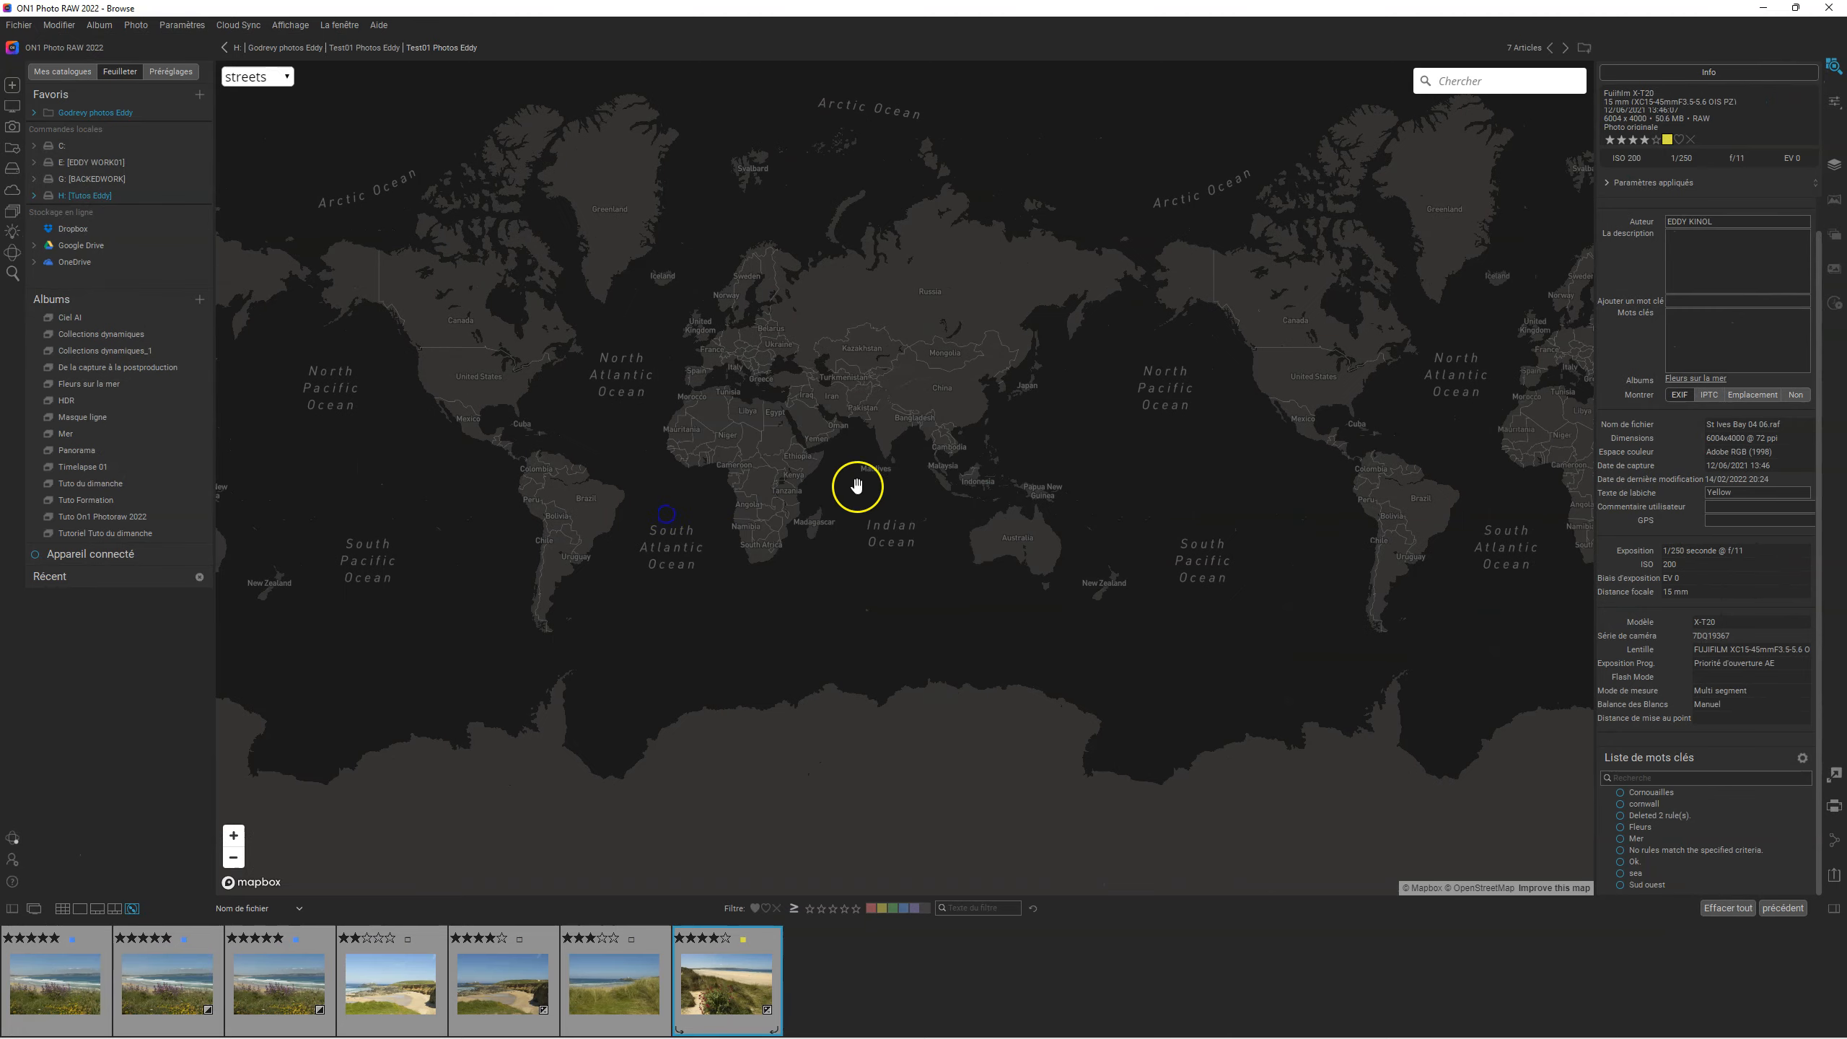
Search the map for "corn" and go to the suggested place Cornouailles, Angleterre.
scroll(823, 539, "up", 4)
left_click_drag(782, 316, 829, 529)
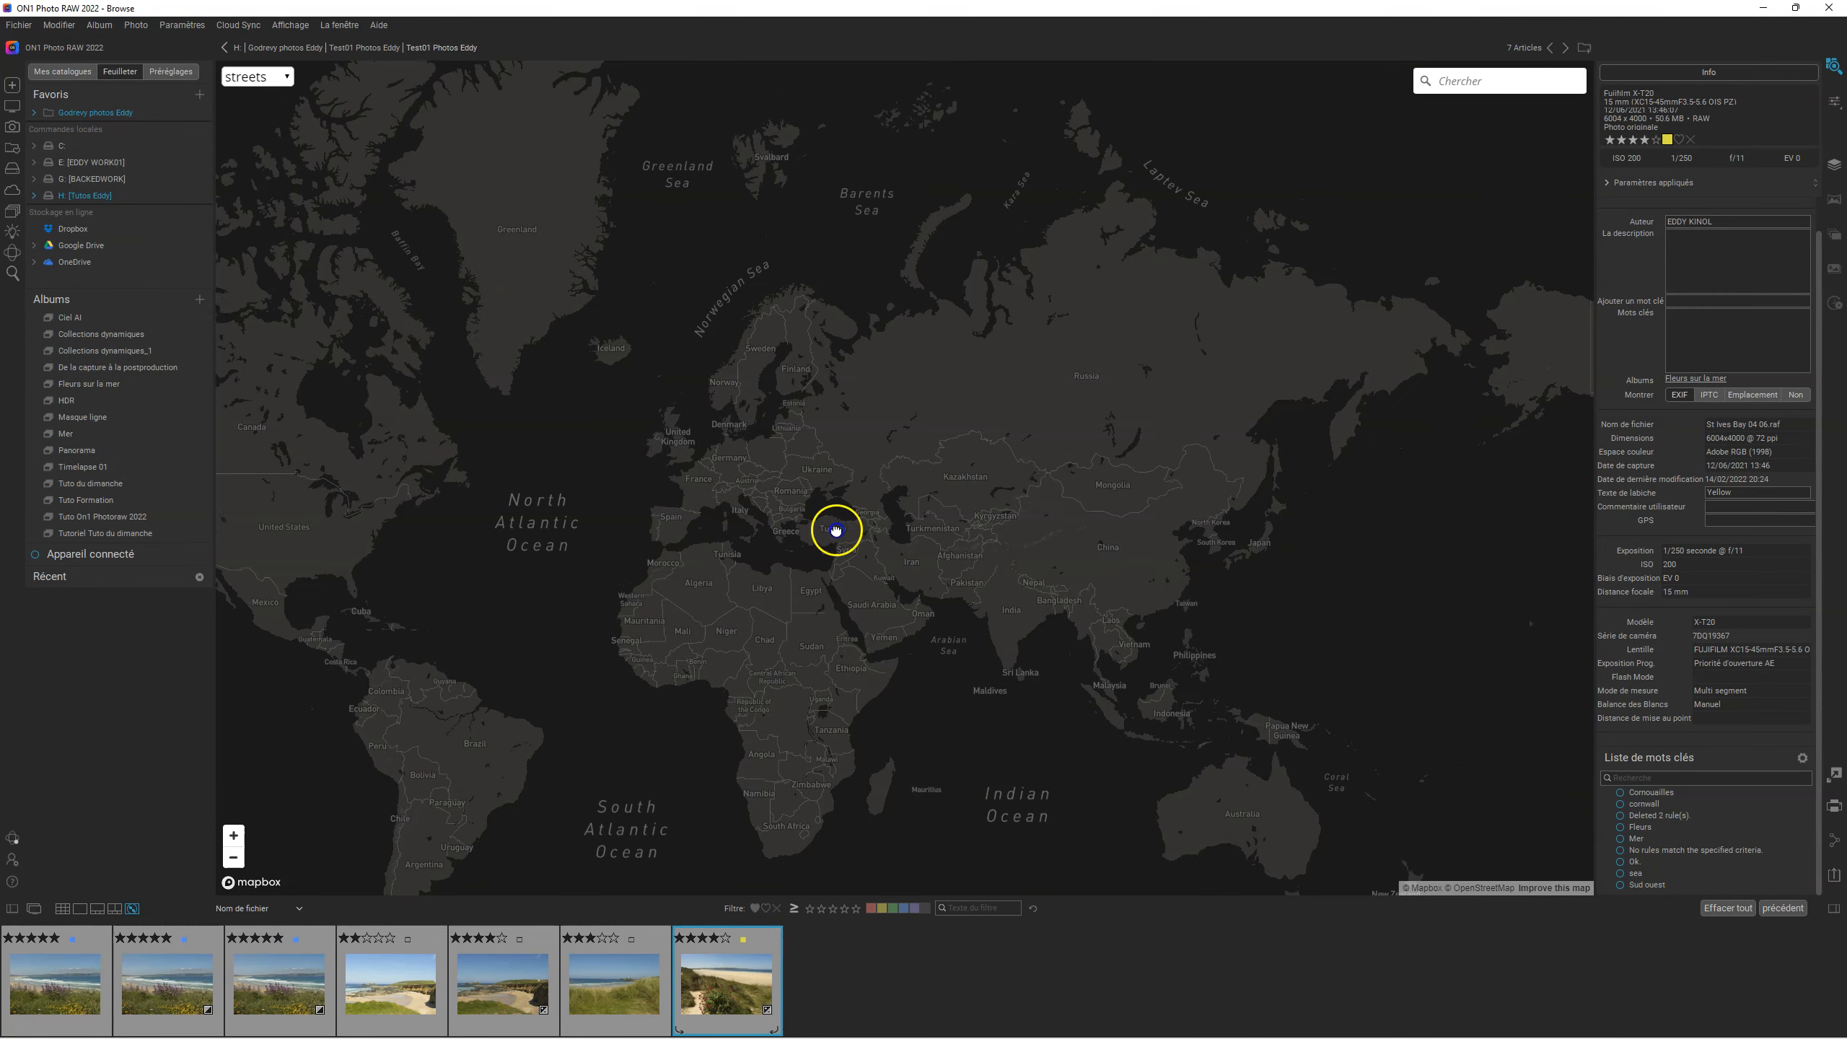
scroll(829, 577, "up", 3)
scroll(830, 580, "down", 3)
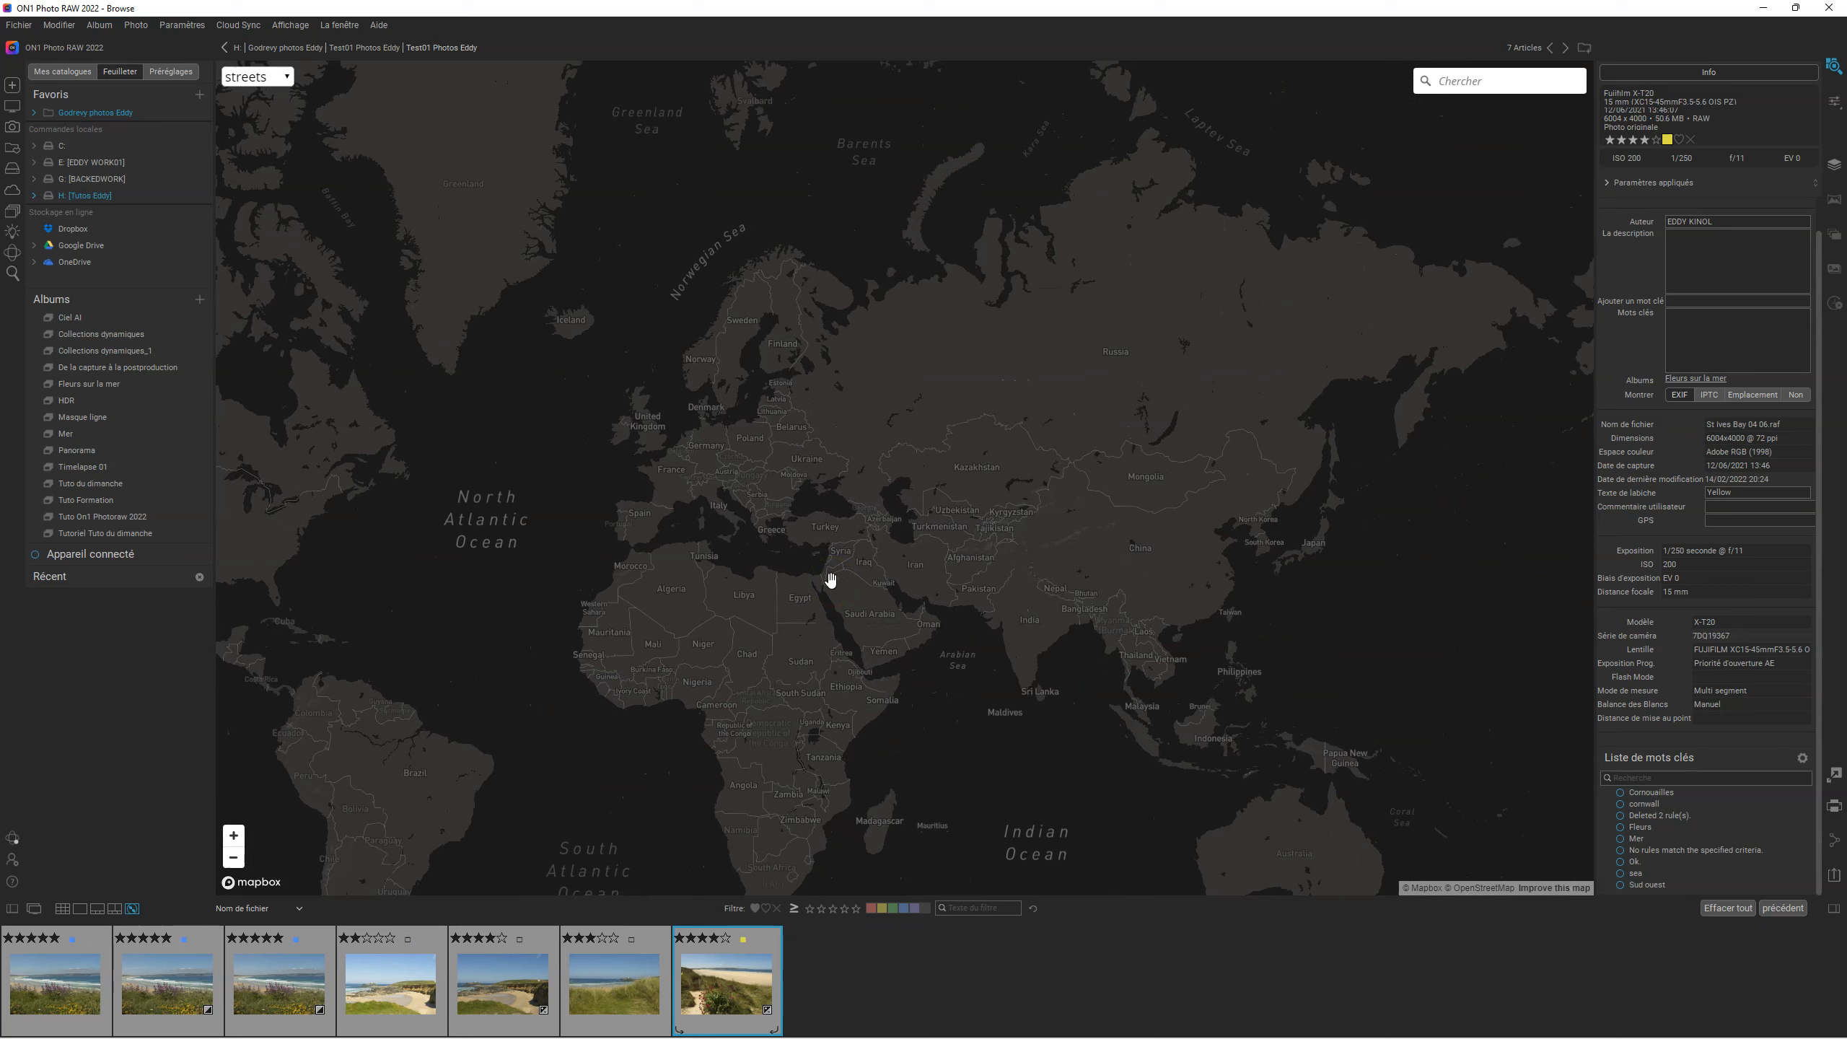
left_click_drag(664, 553, 848, 561)
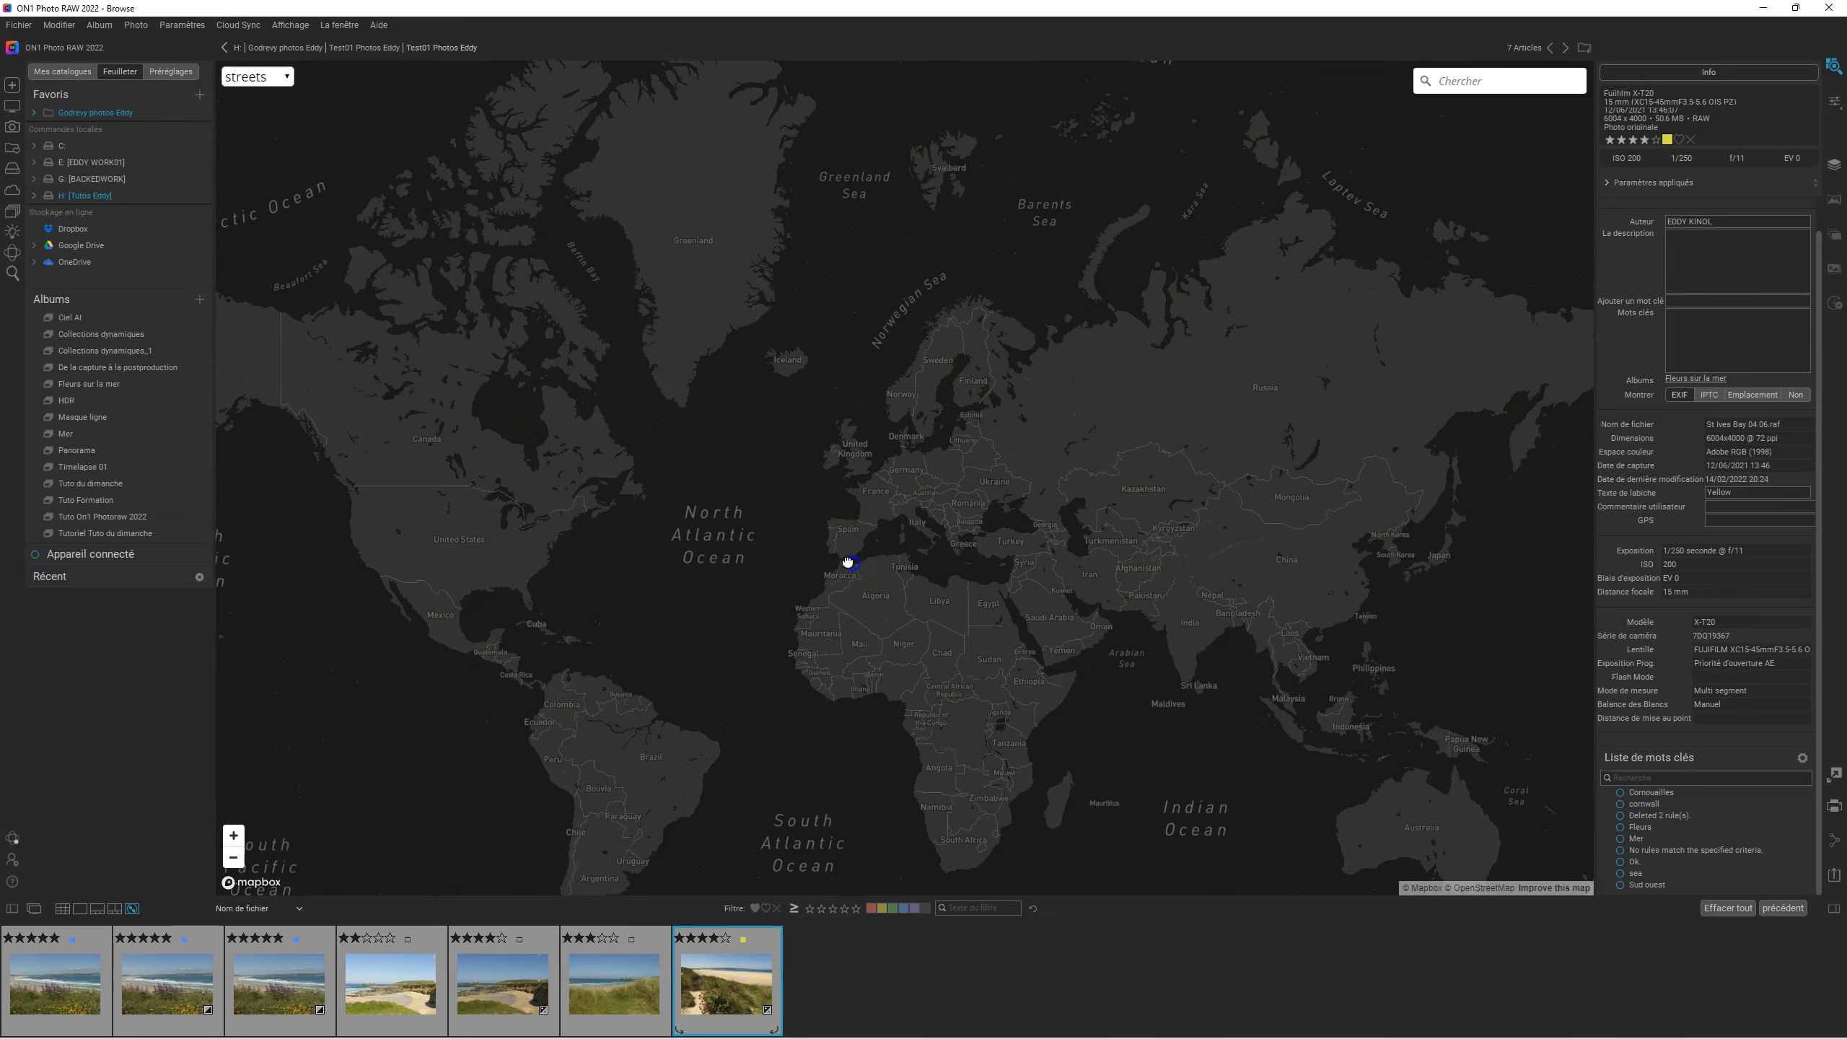
left_click(1495, 91)
type("corn")
left_click(1478, 132)
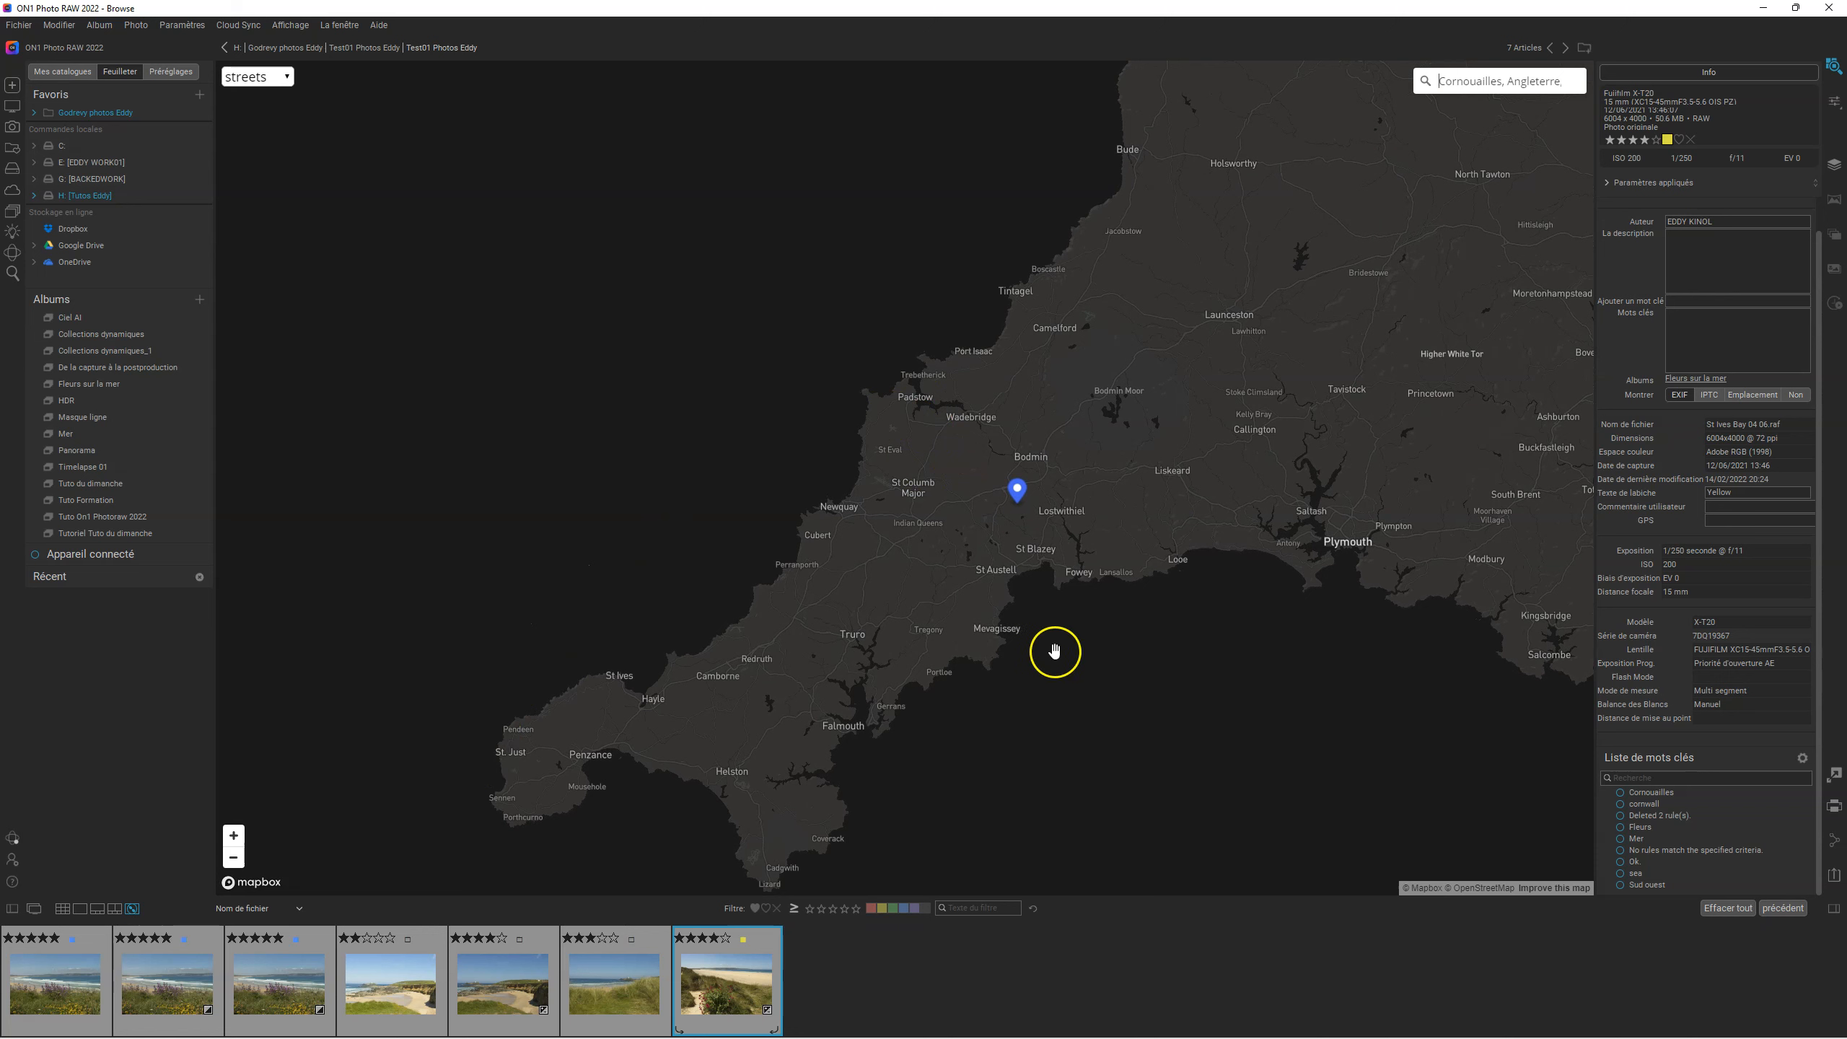
Clear the Cornouailles map search and look up places matching "gwith".
left_click(277, 79)
left_click(277, 79)
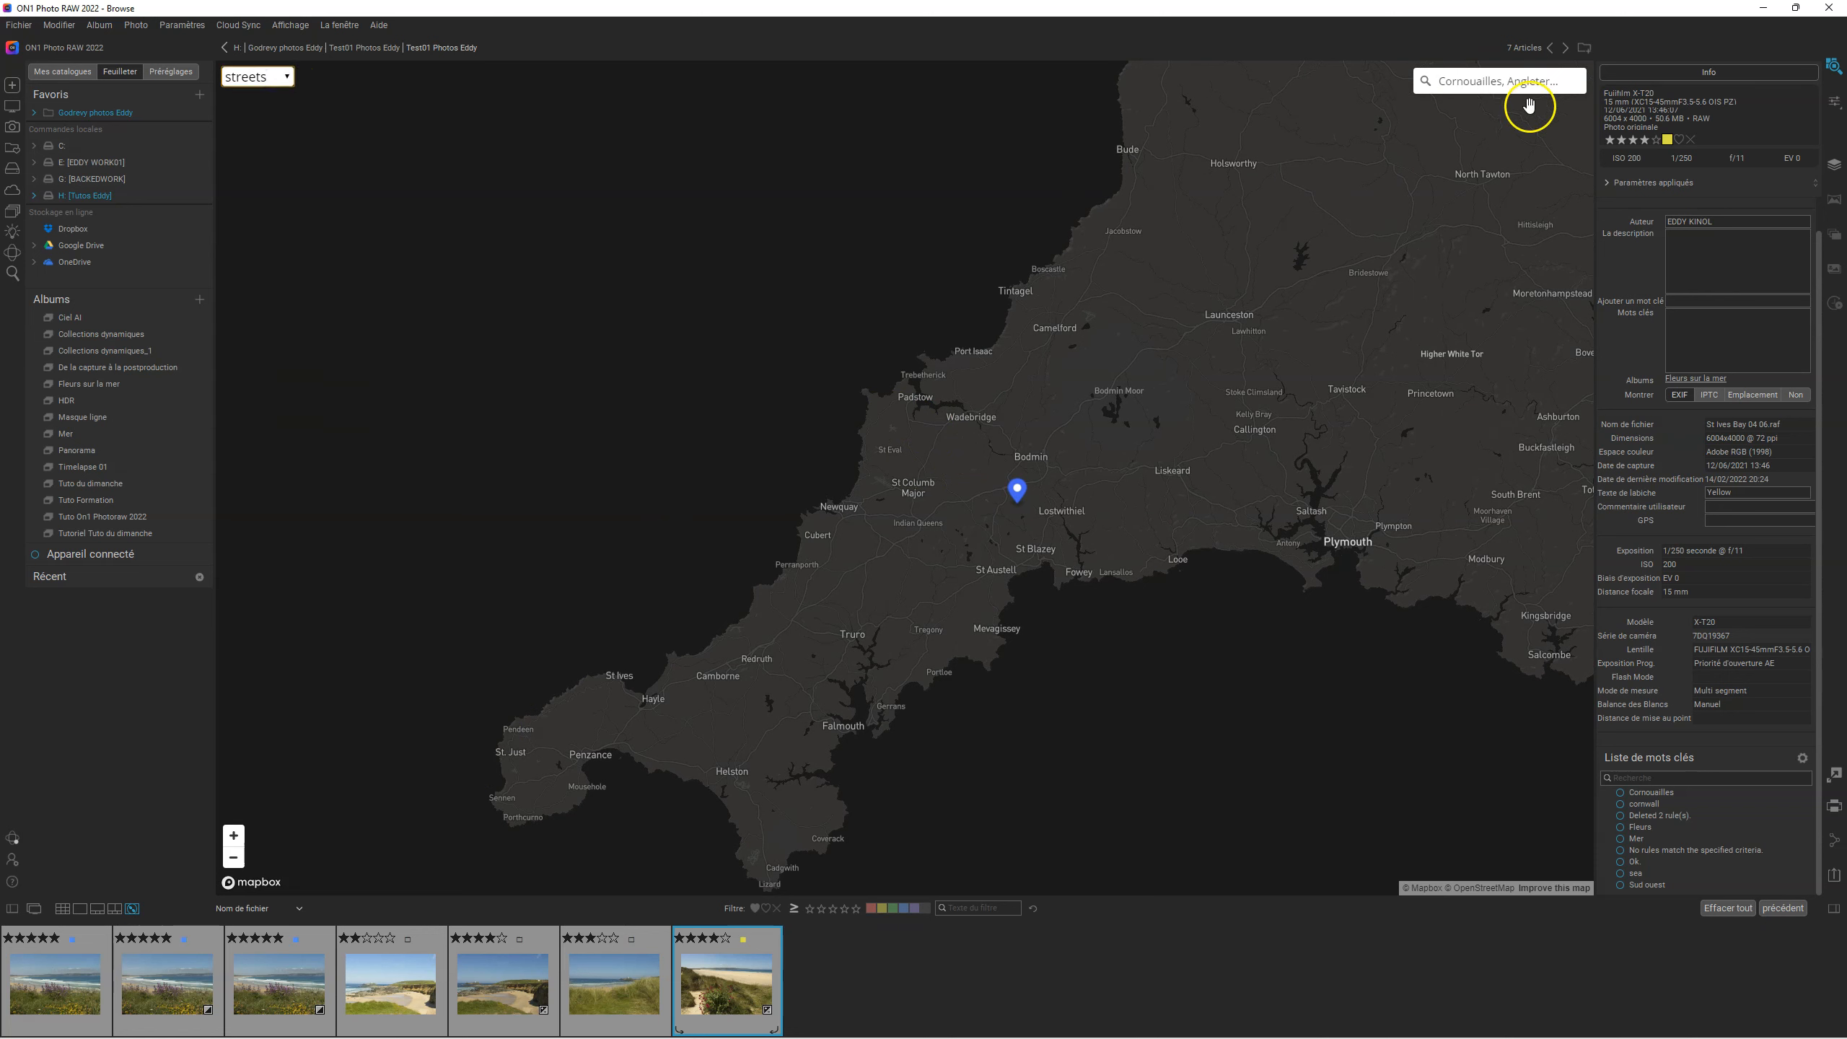
left_click(1574, 81)
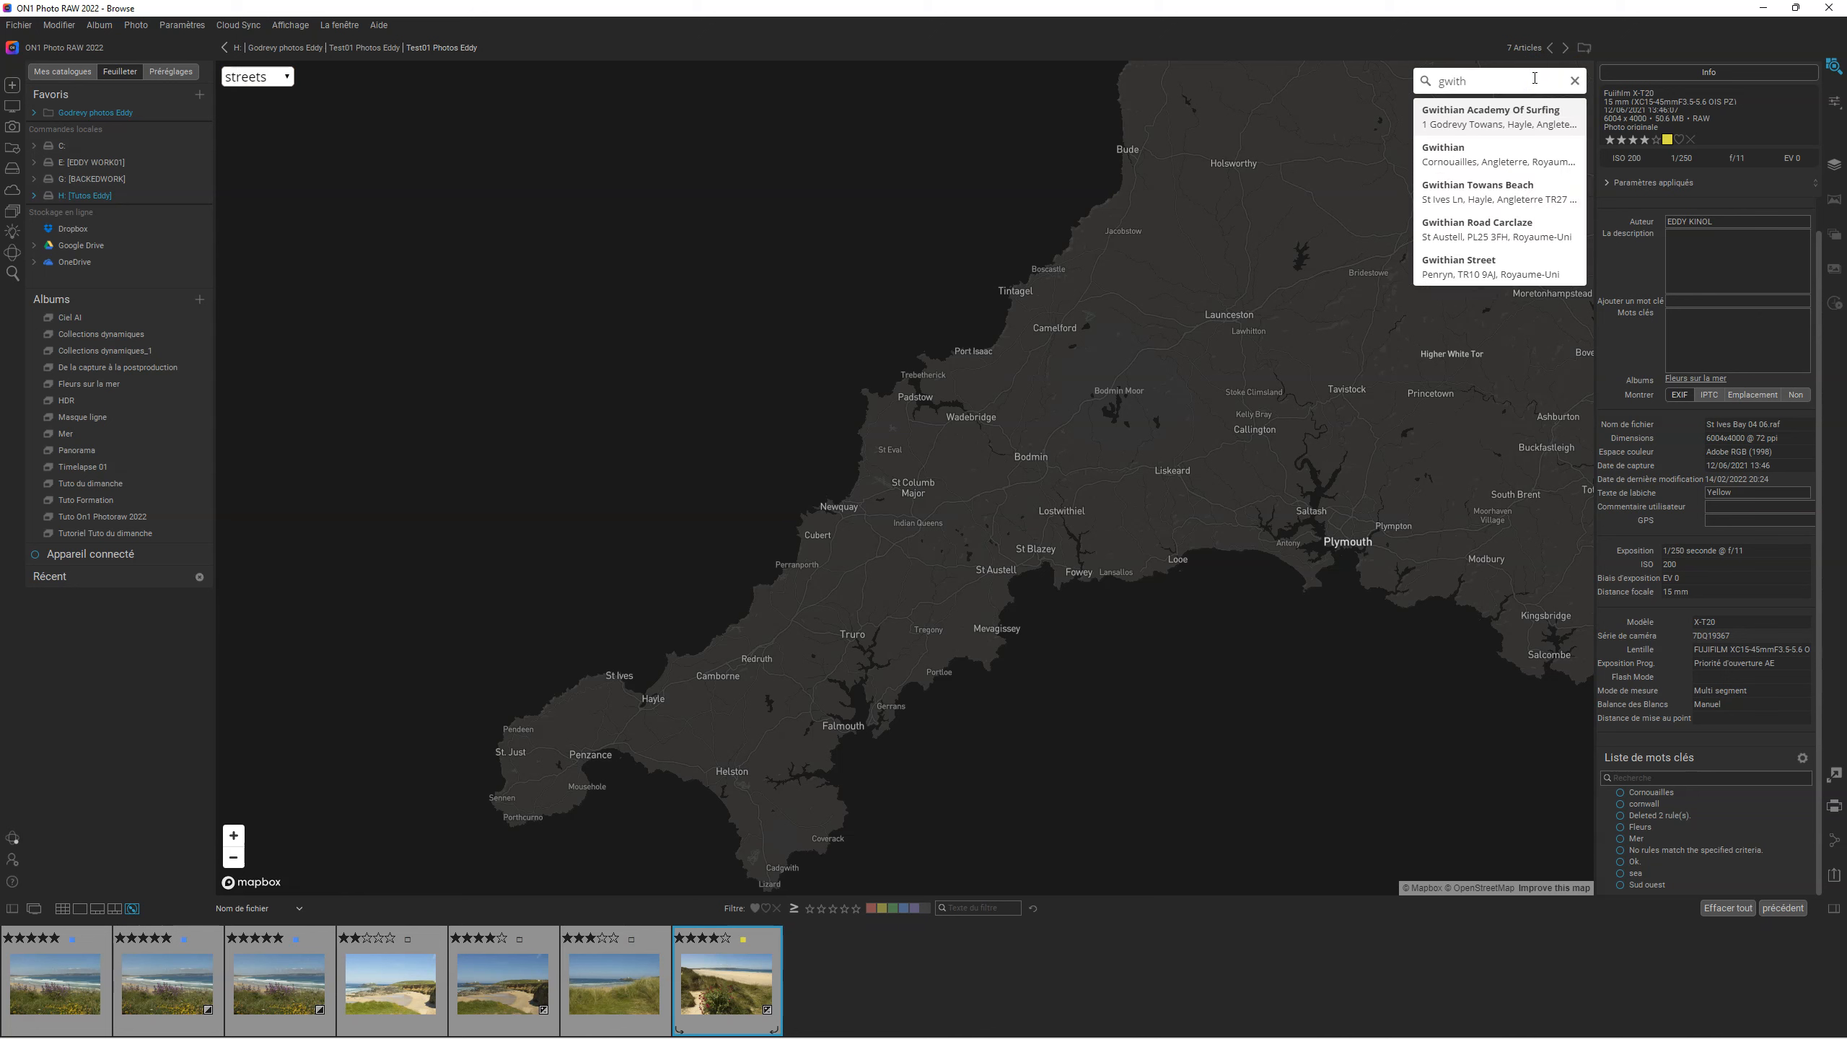
left_click(739, 954)
left_click(1509, 85)
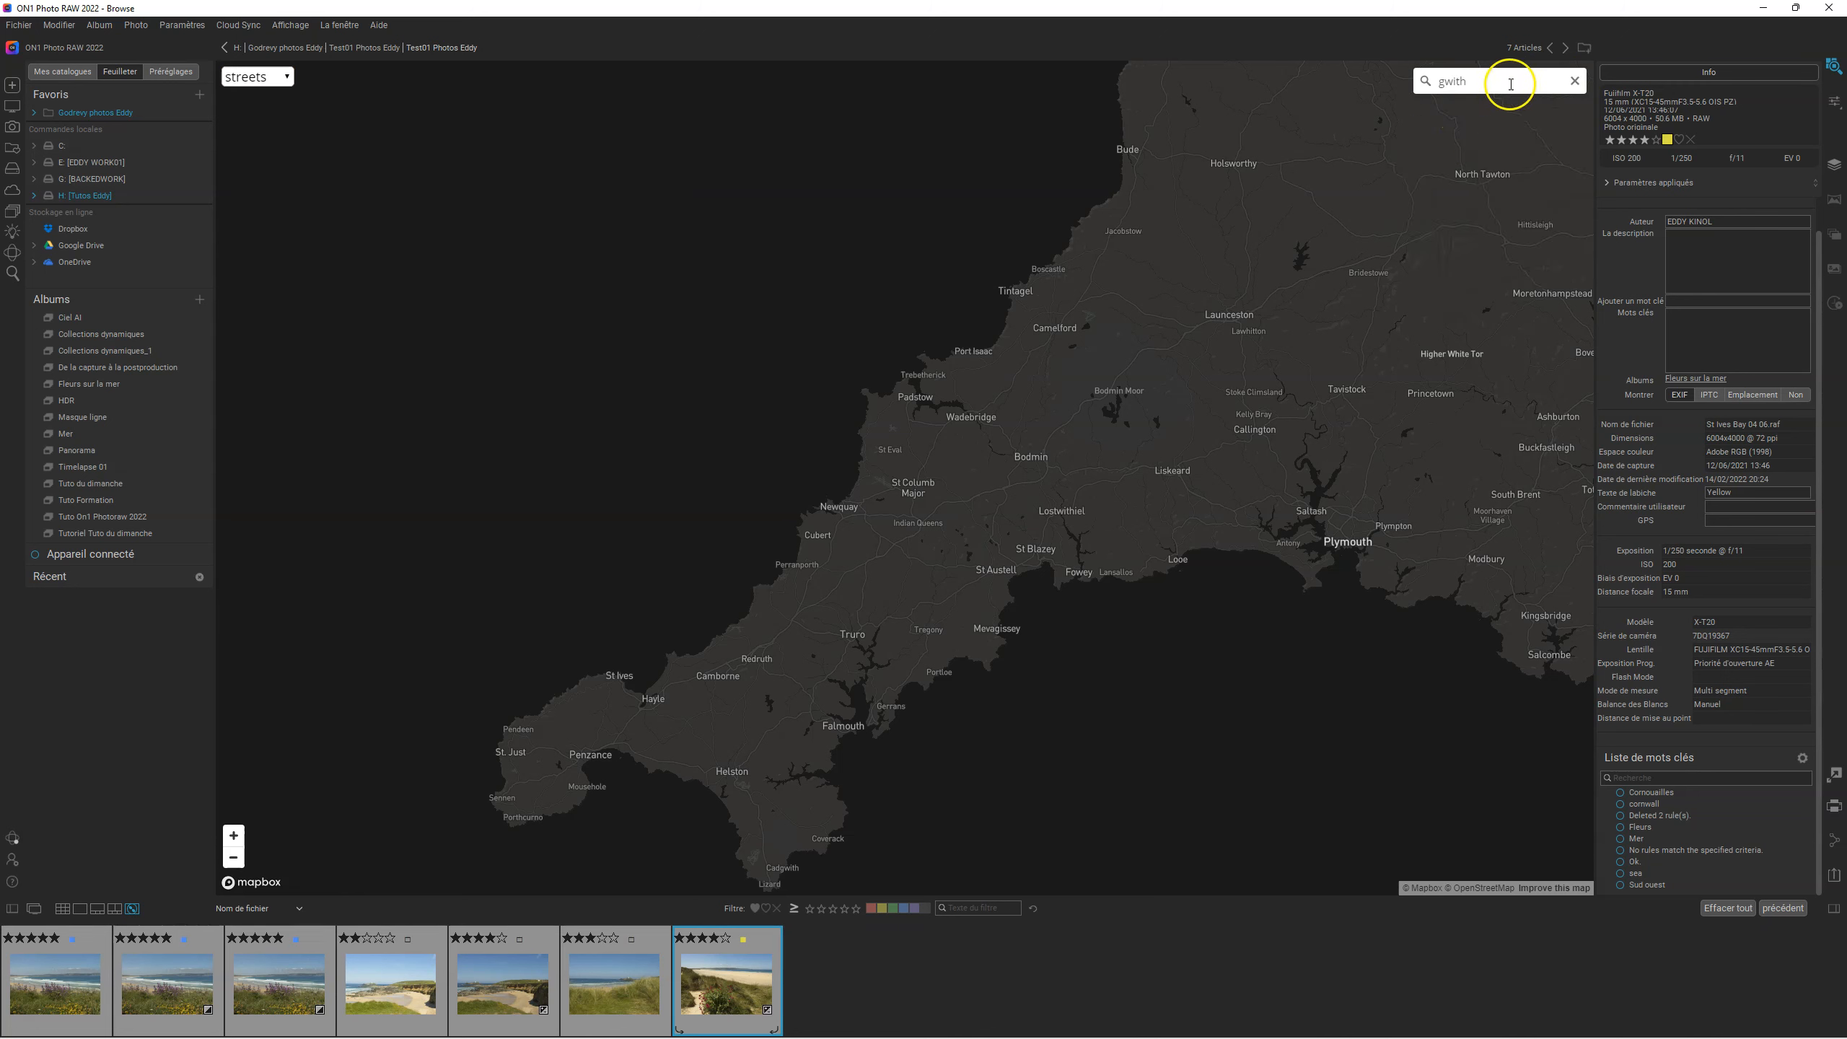
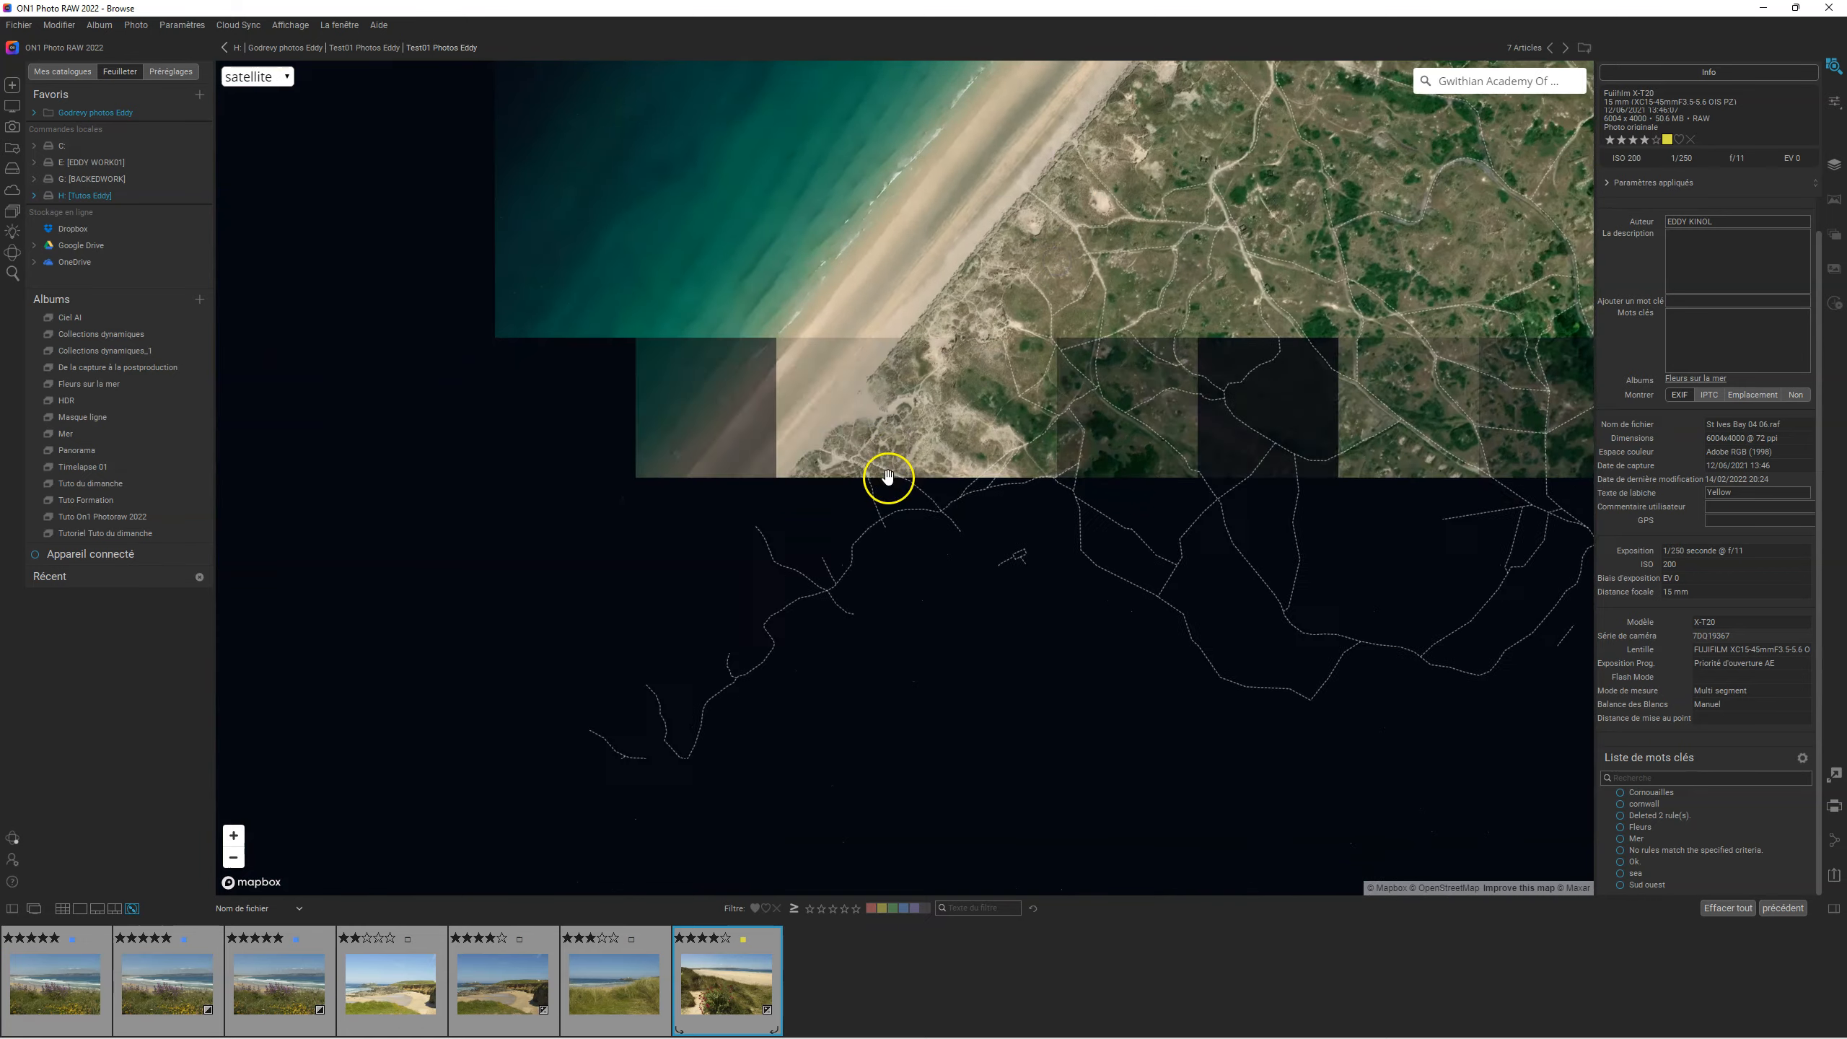
Set the selected photo's location on the satellite map at the edge of the dunes along the beach southwest of Gwithian.
scroll(899, 394, "down", 5)
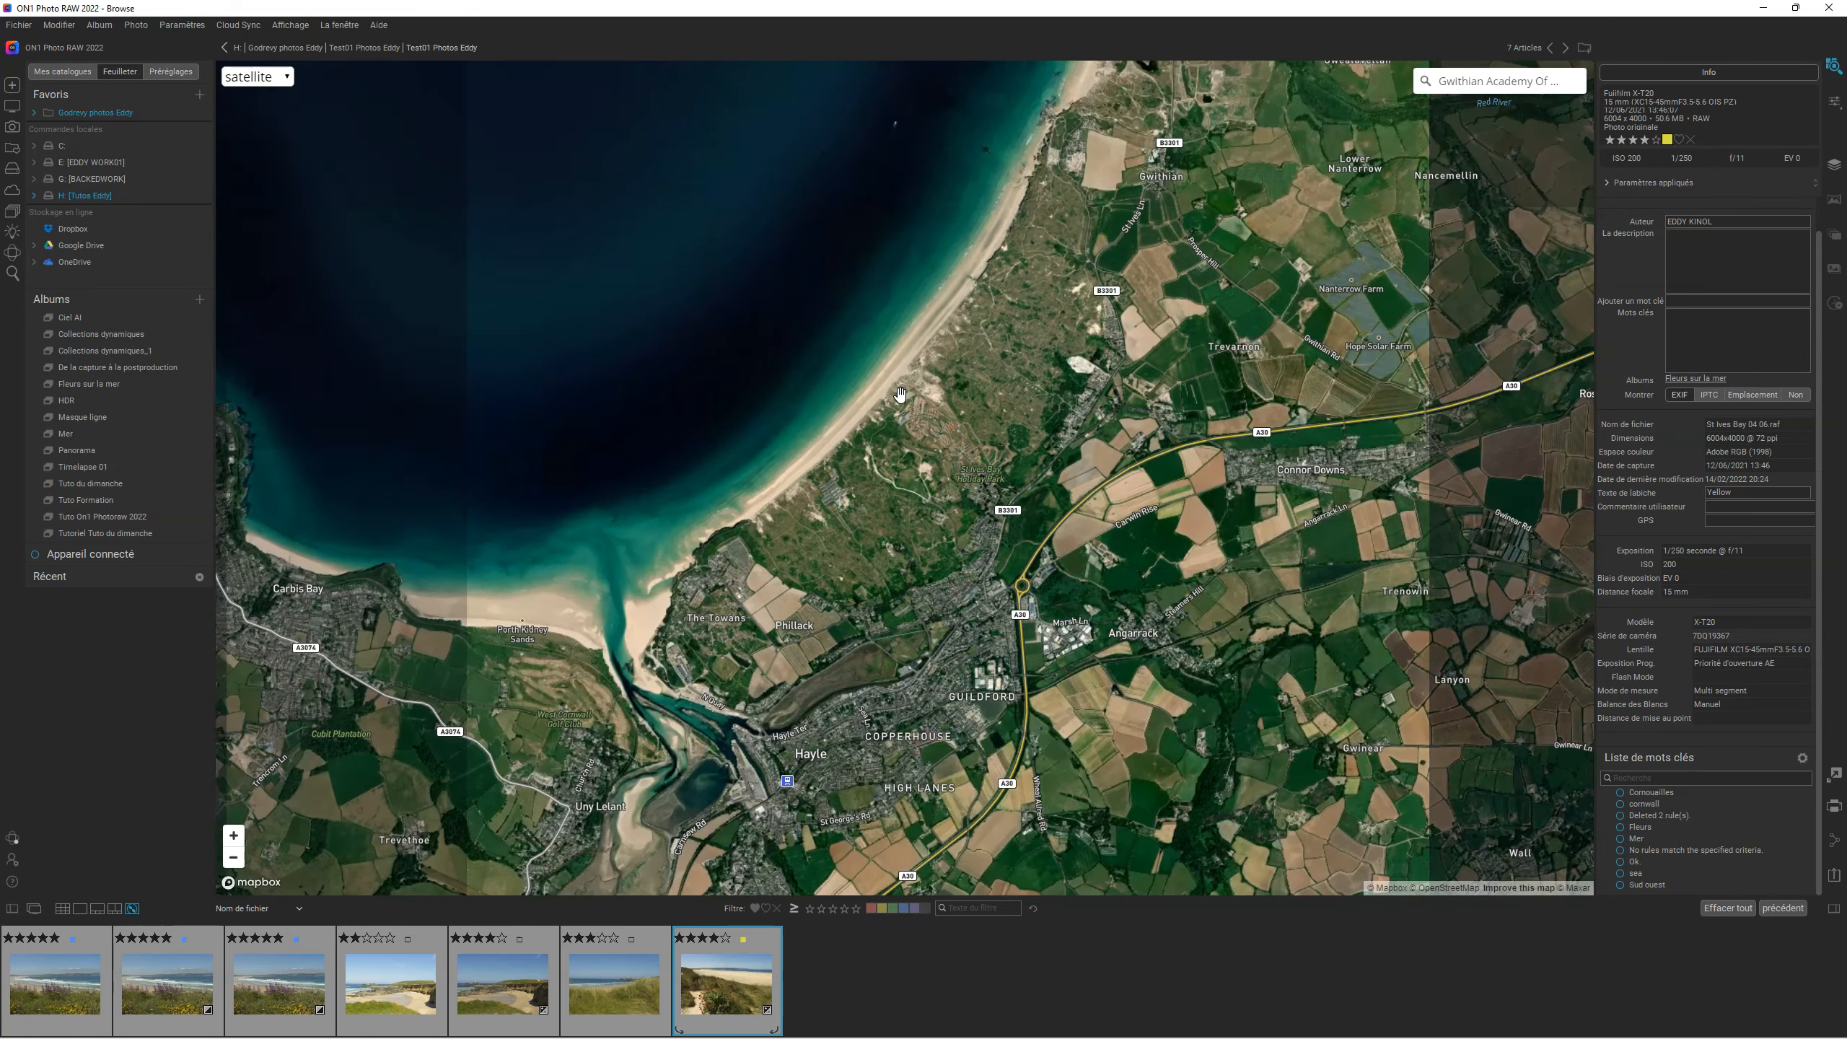
left_click_drag(401, 594, 700, 720)
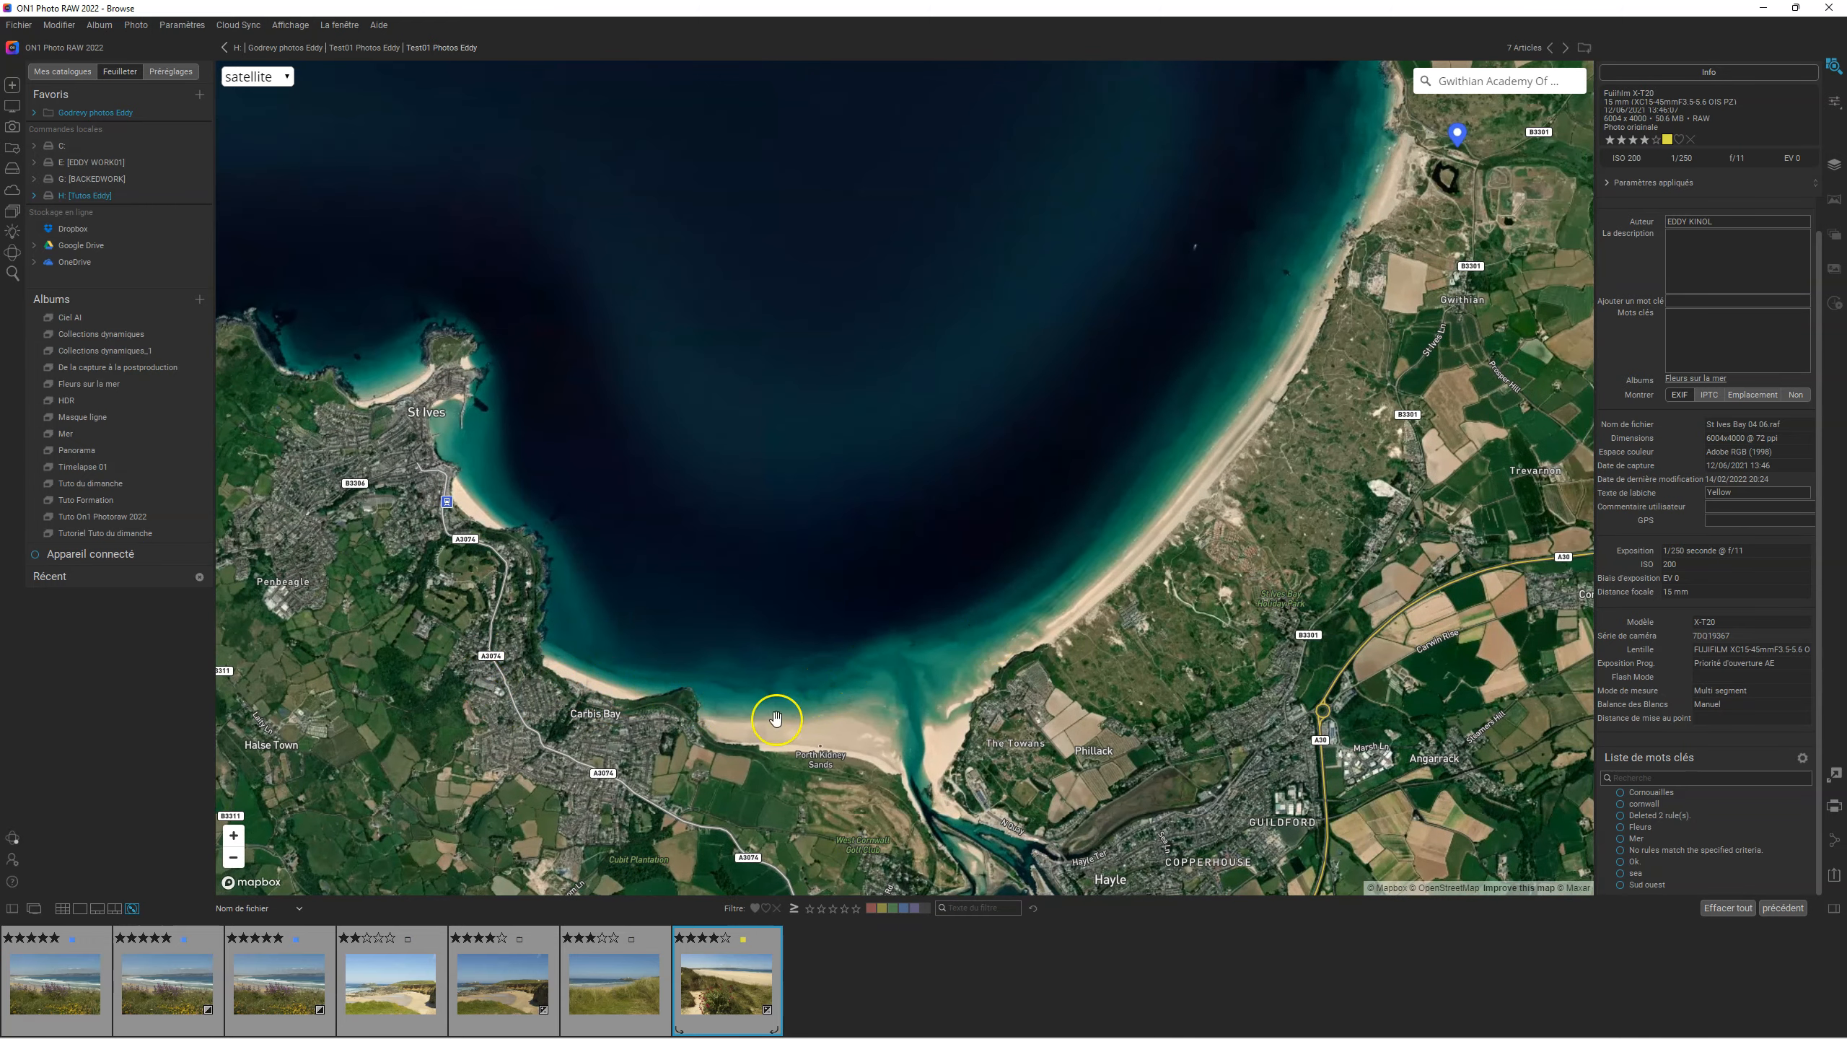
scroll(1323, 321, "down", 2)
left_click_drag(1321, 331, 1178, 513)
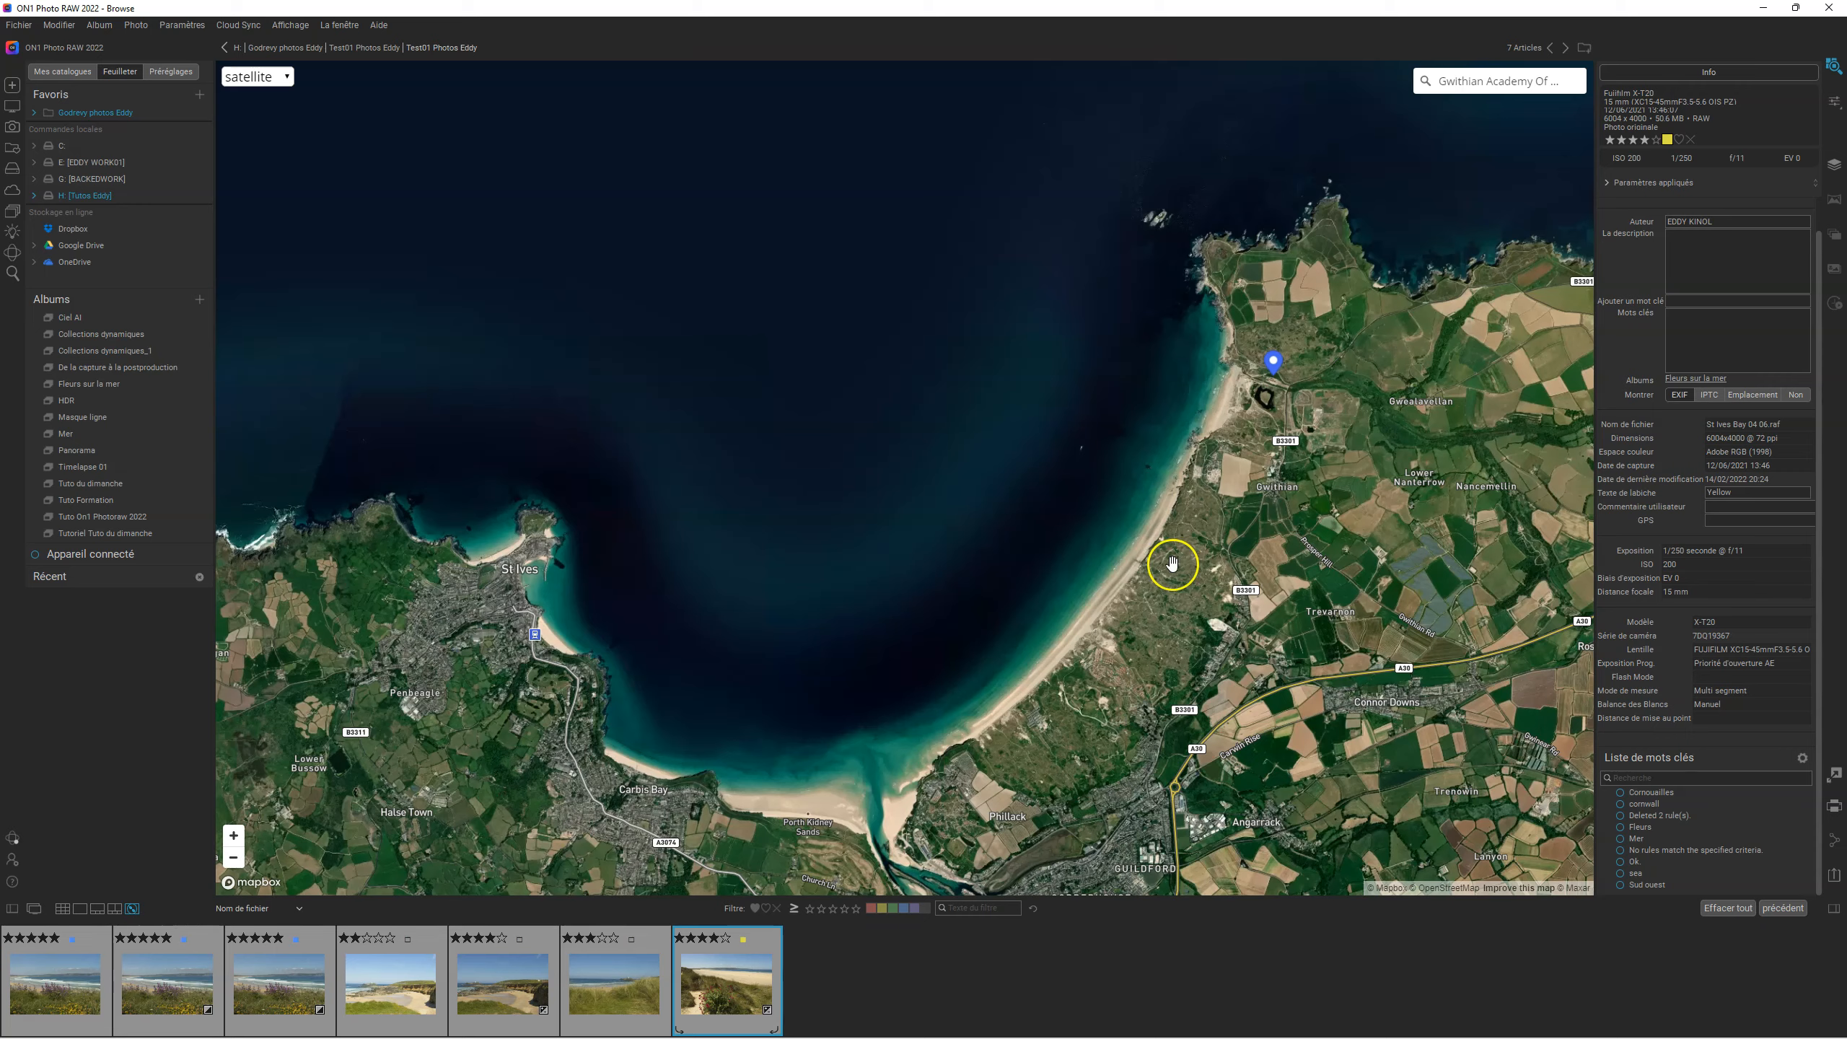
scroll(1283, 465, "up", 1)
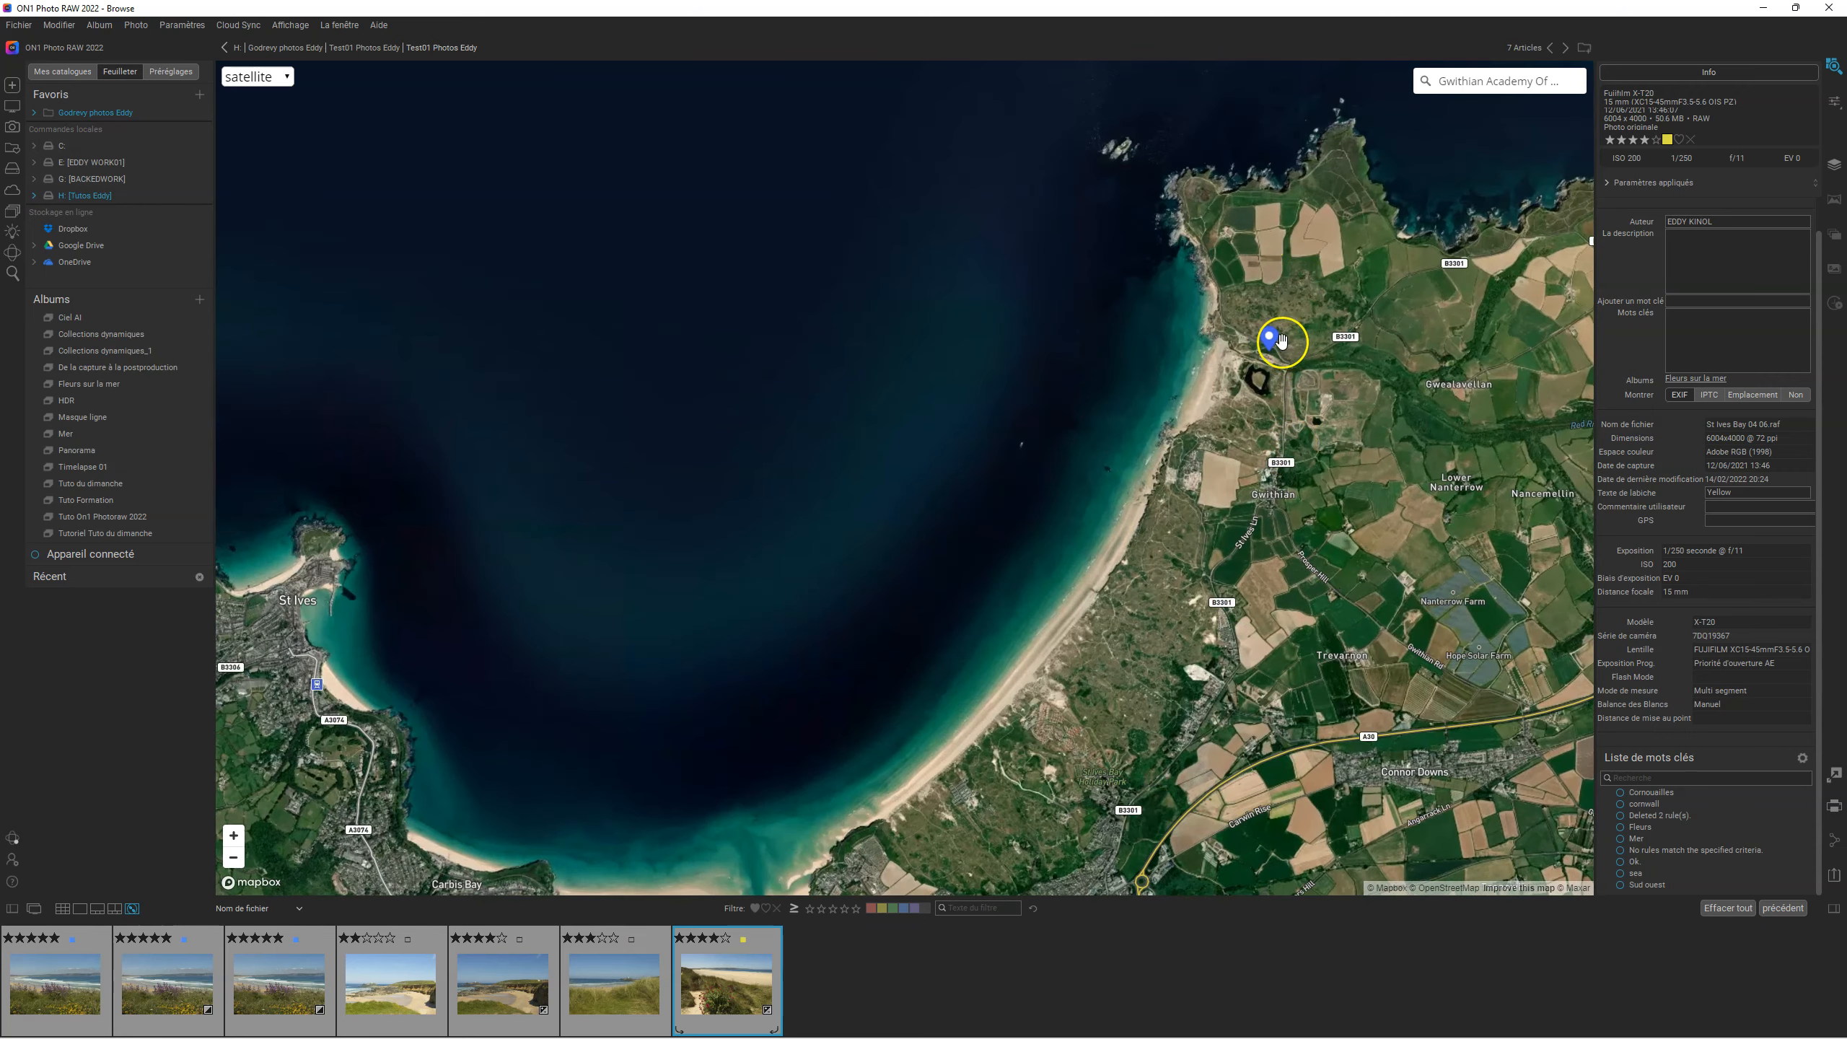
scroll(1273, 339, "up", 2)
left_click_drag(1175, 534, 1304, 319)
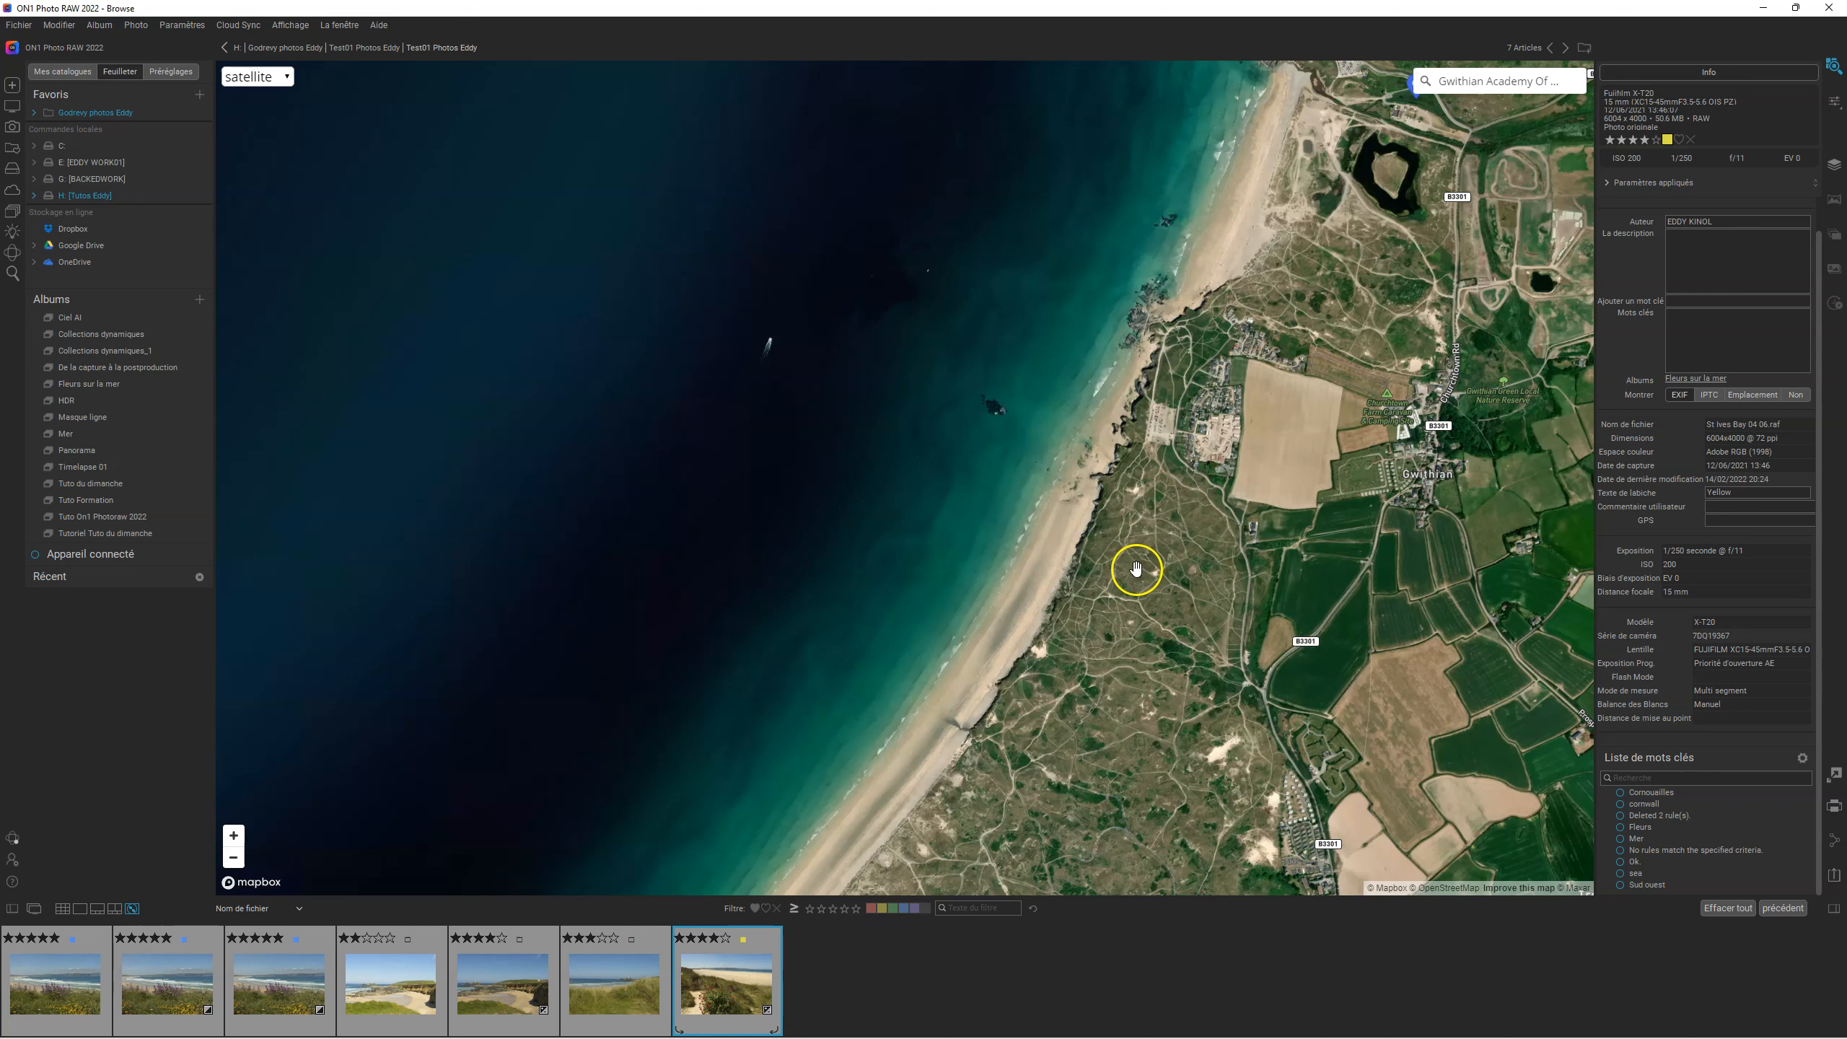
left_click_drag(953, 830, 1044, 633)
left_click(1047, 590)
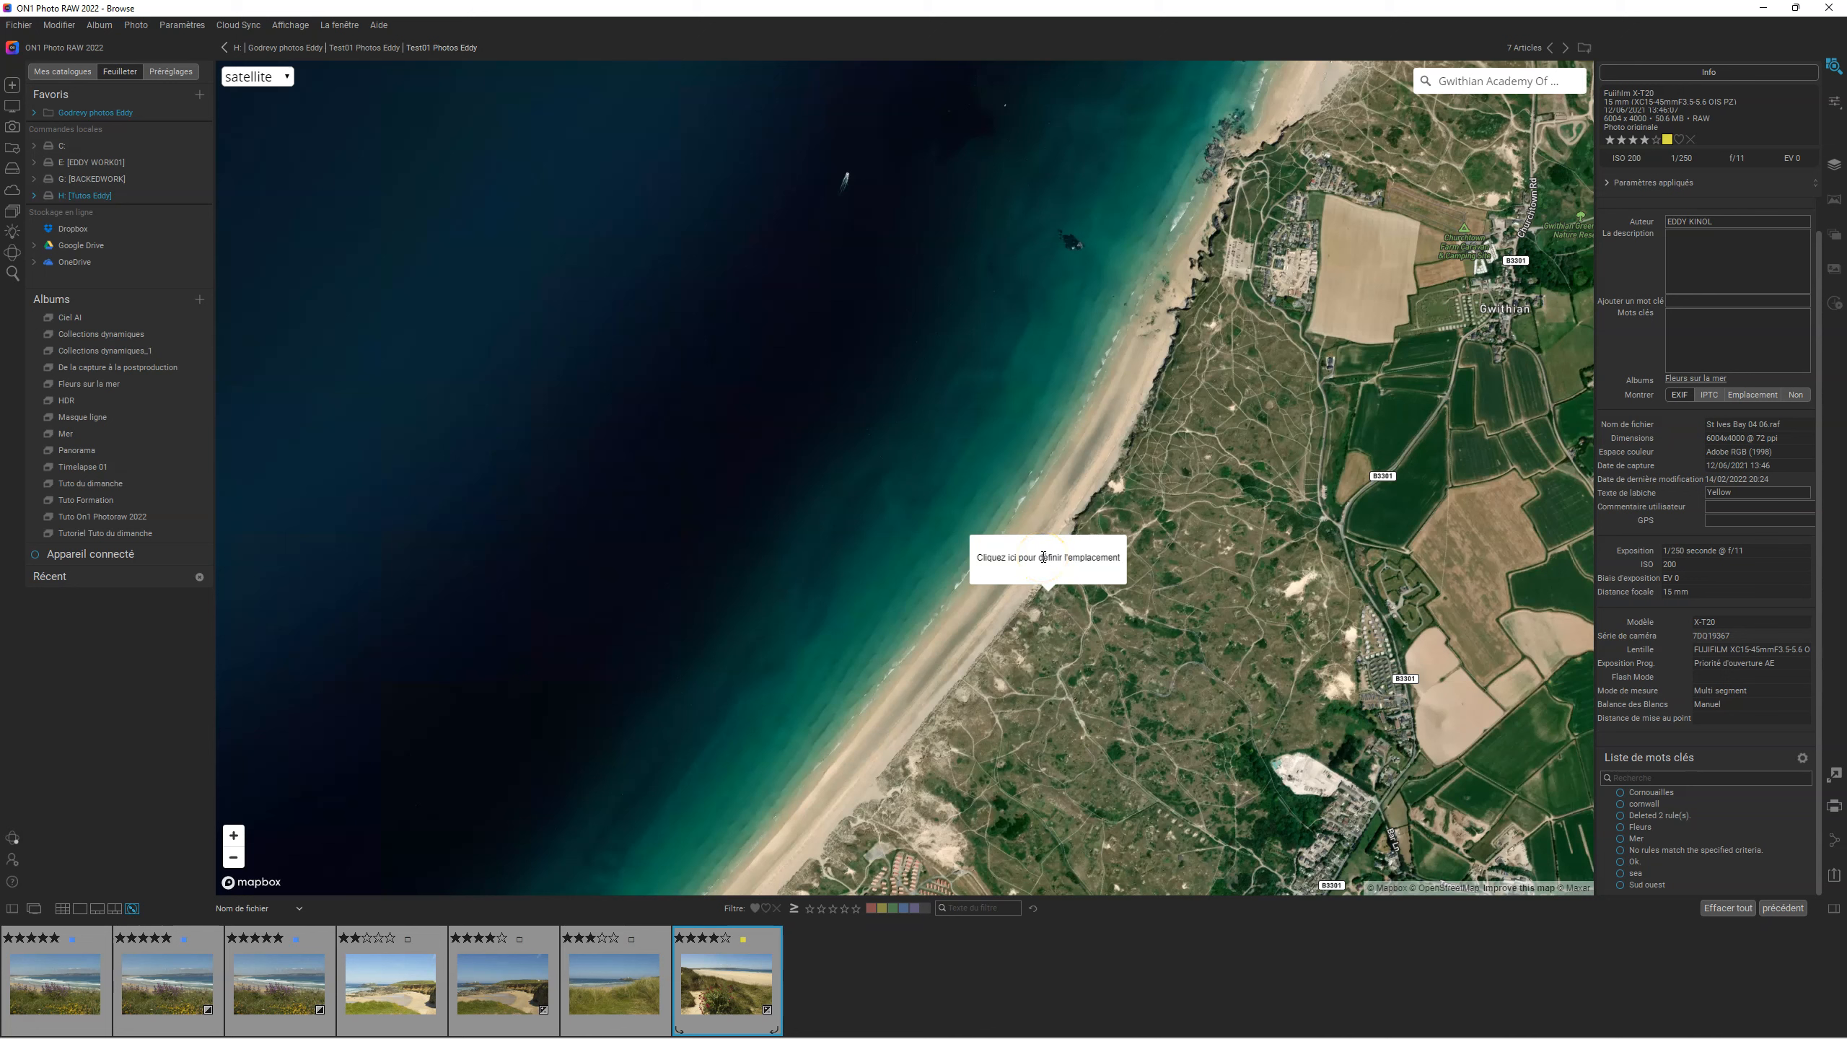
left_click(1043, 556)
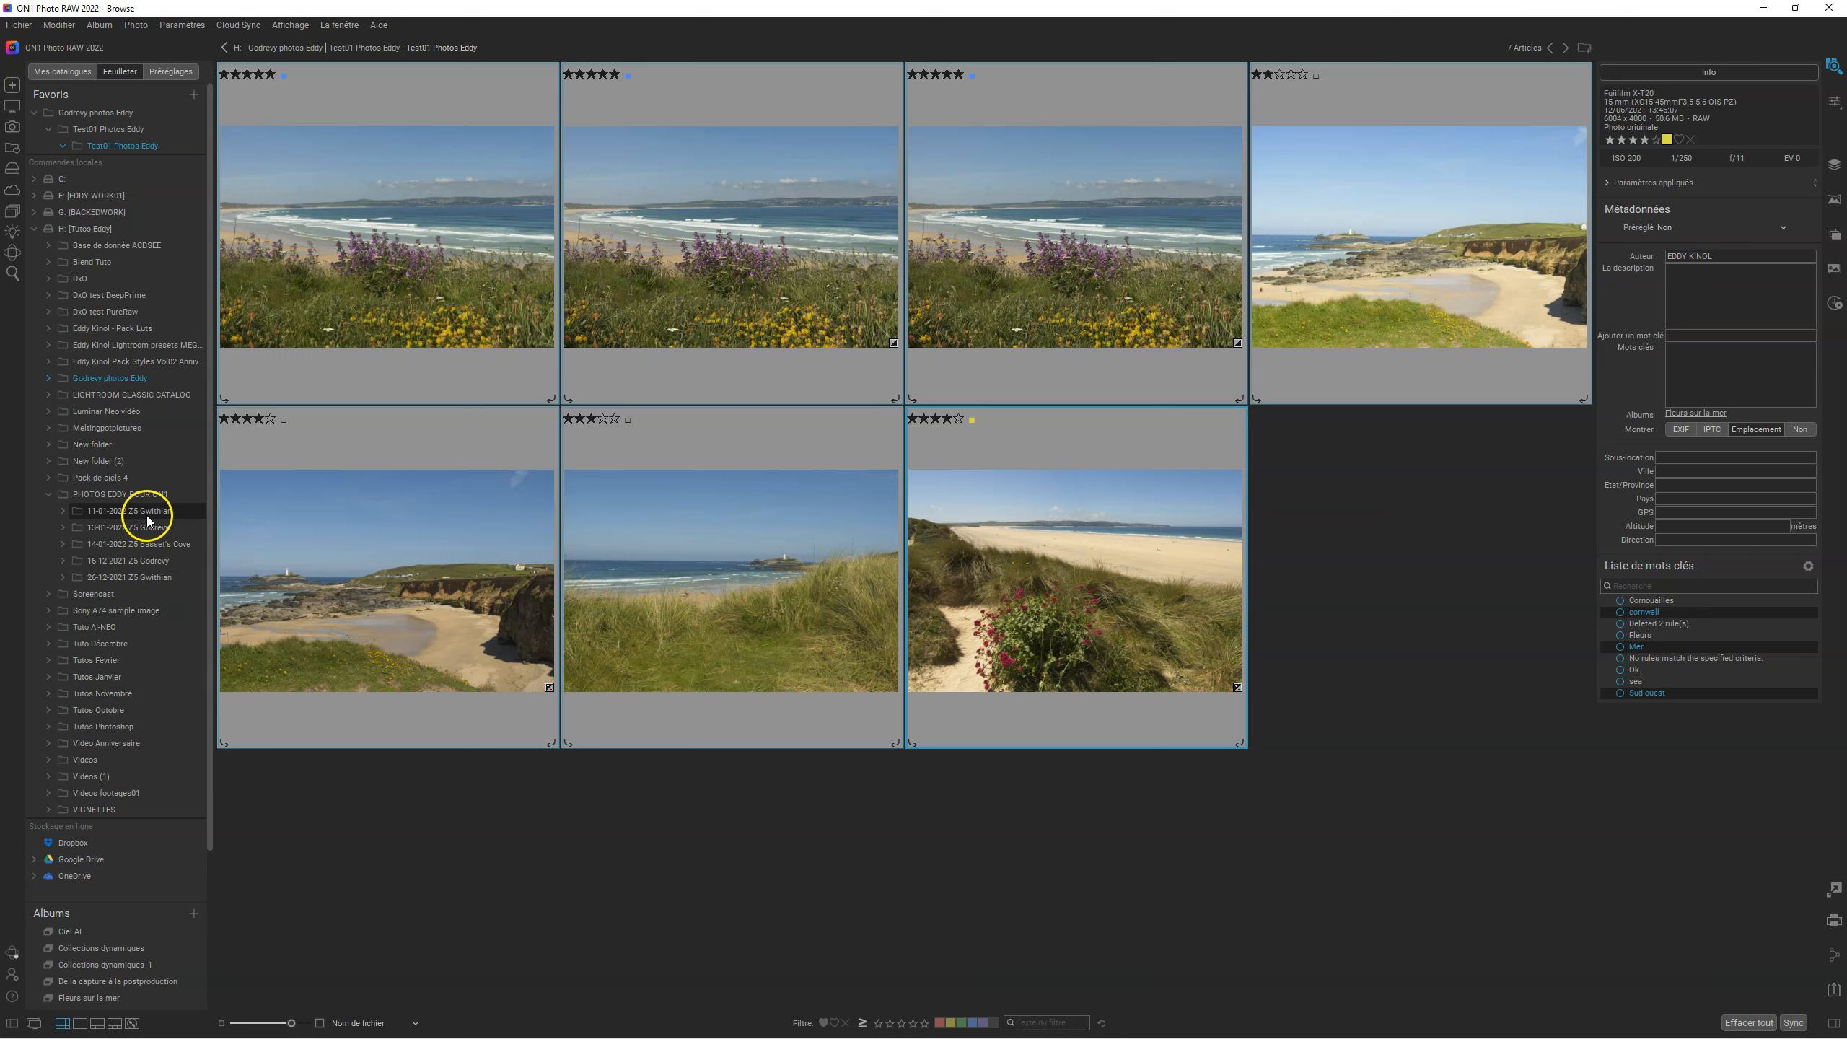
Open the folder "11-01-2022 ZS Gwithian" and look through its uncatalogued photos.
left_click(147, 515)
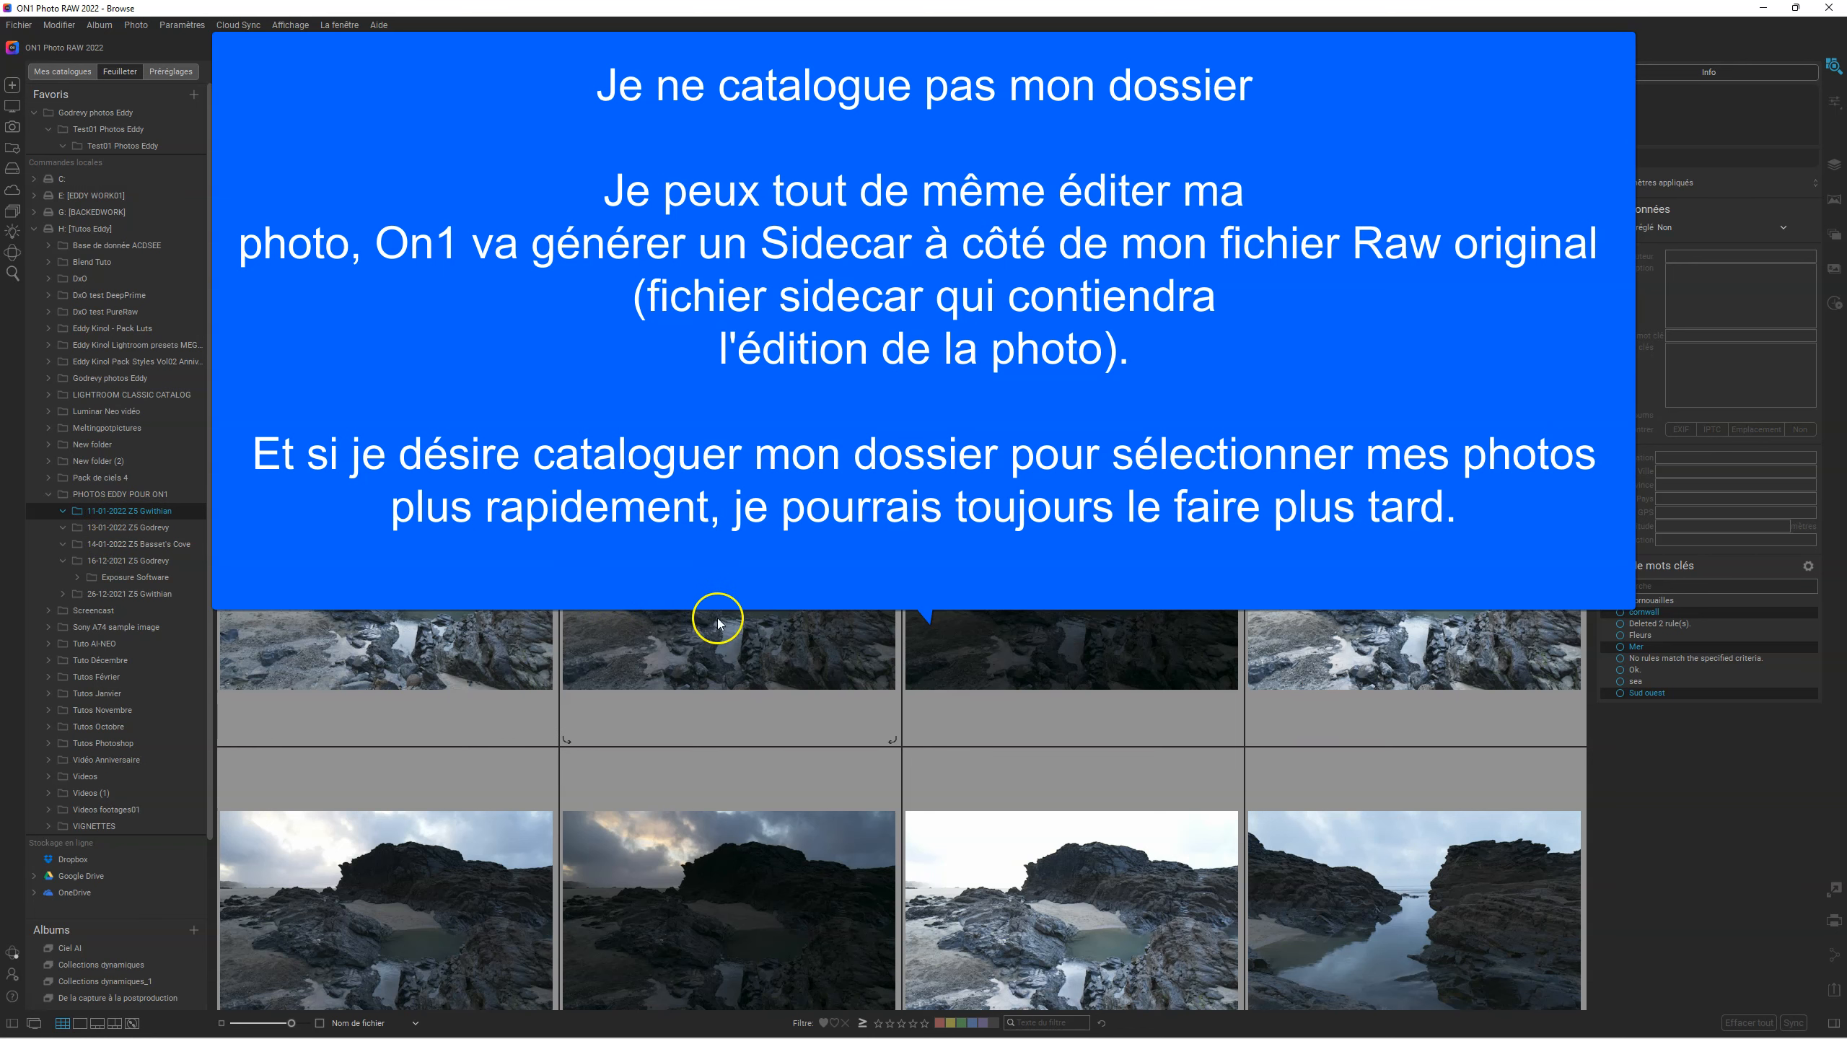
scroll(763, 655, "down", 5)
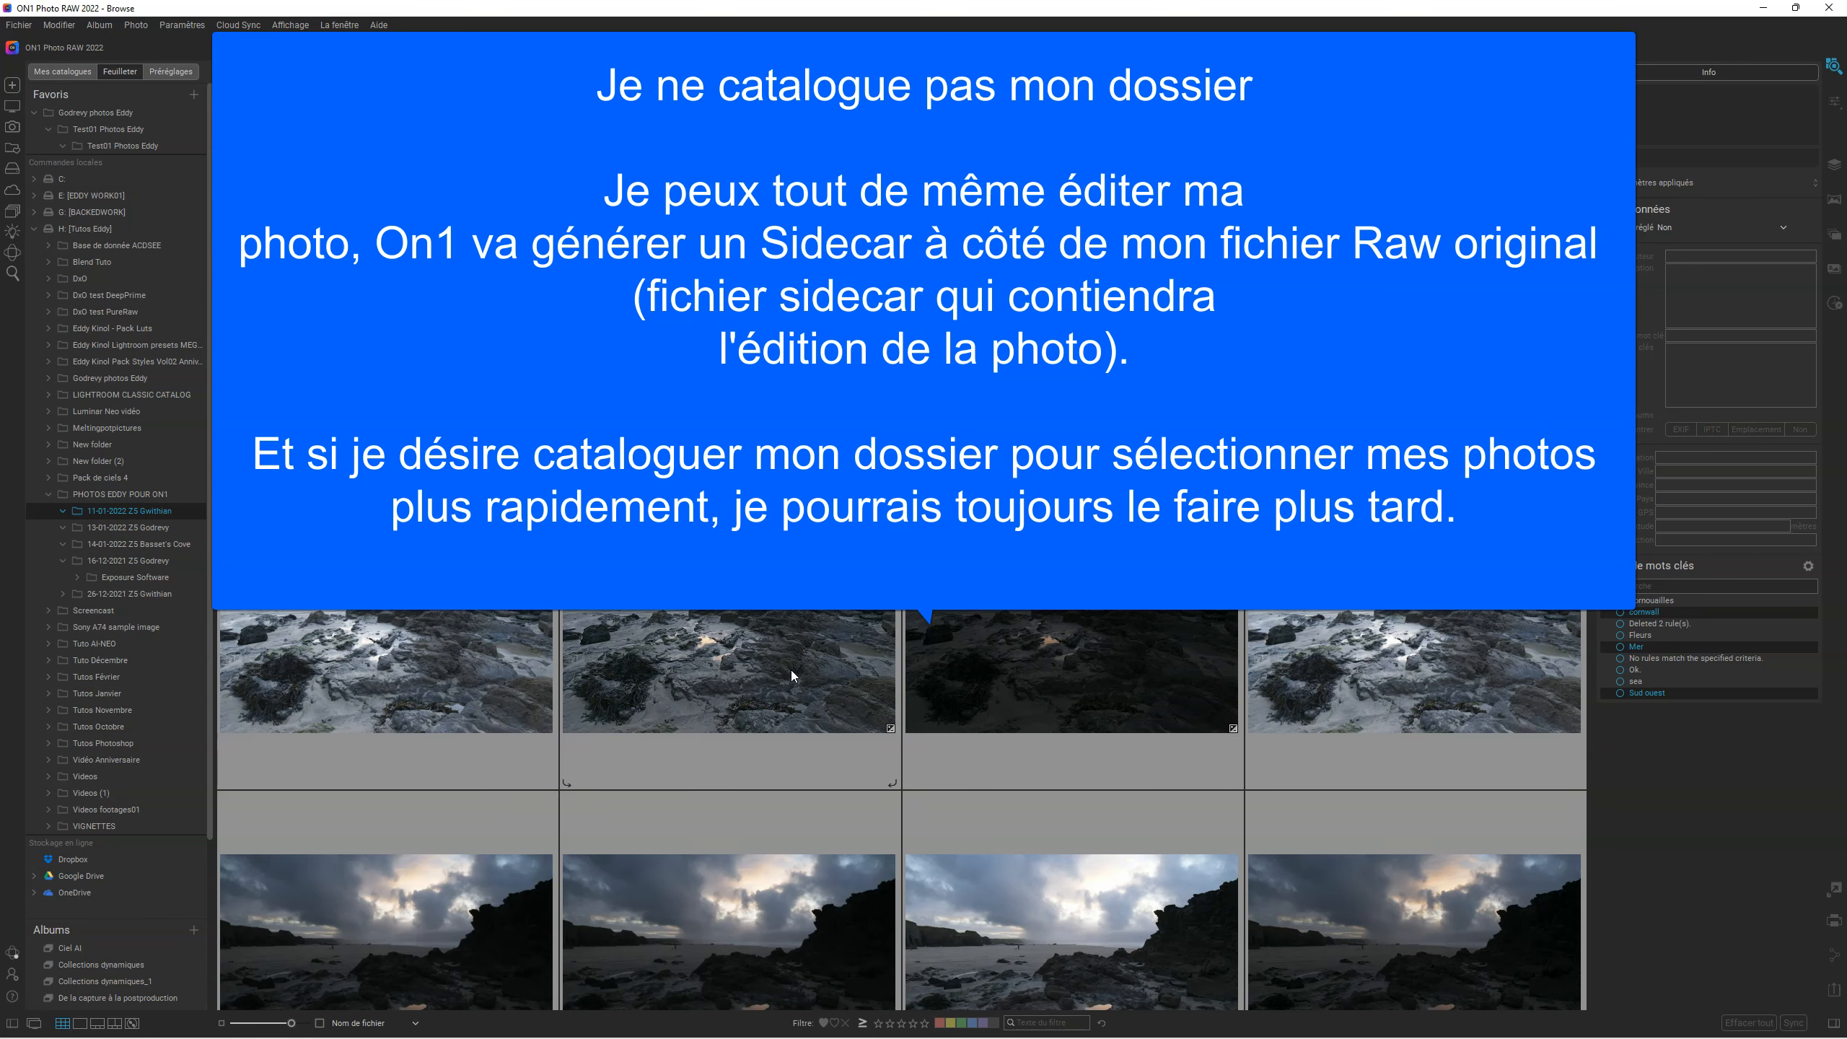
scroll(791, 670, "down", 2)
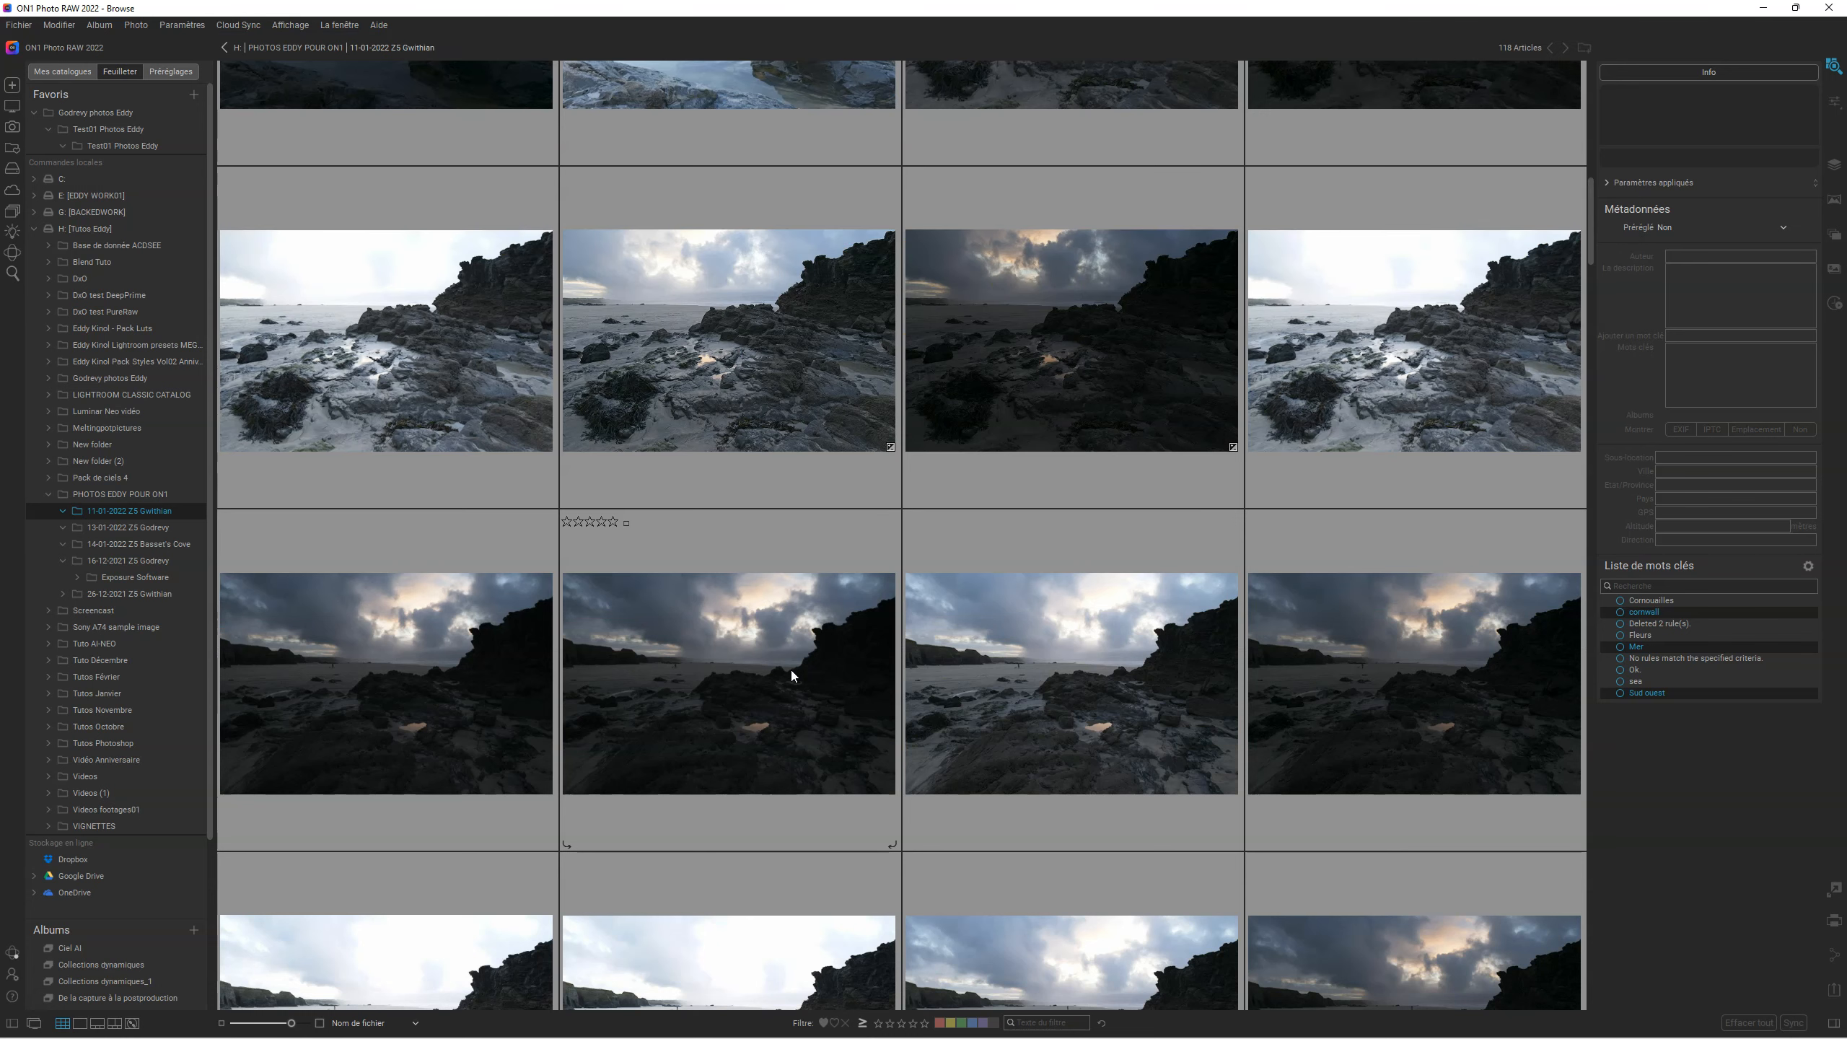
scroll(790, 670, "down", 2)
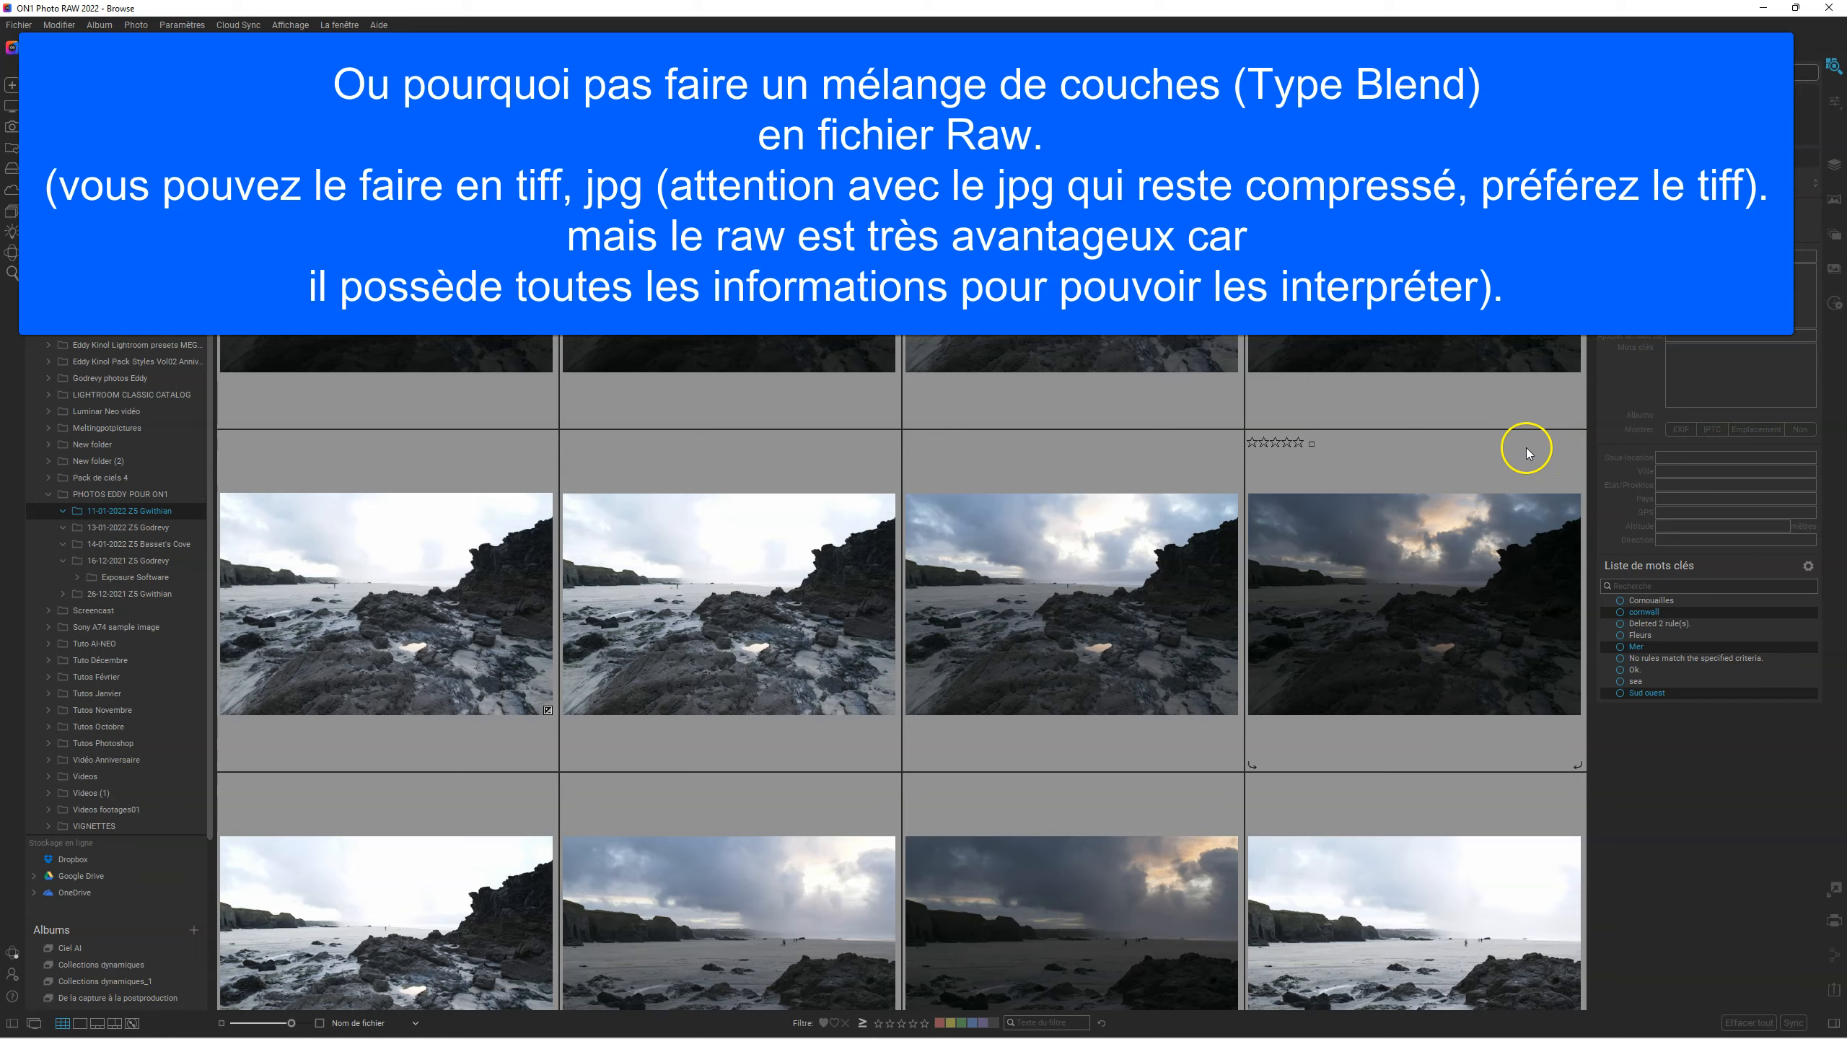
scroll(1407, 517, "down", 3)
scroll(1403, 523, "up", 1)
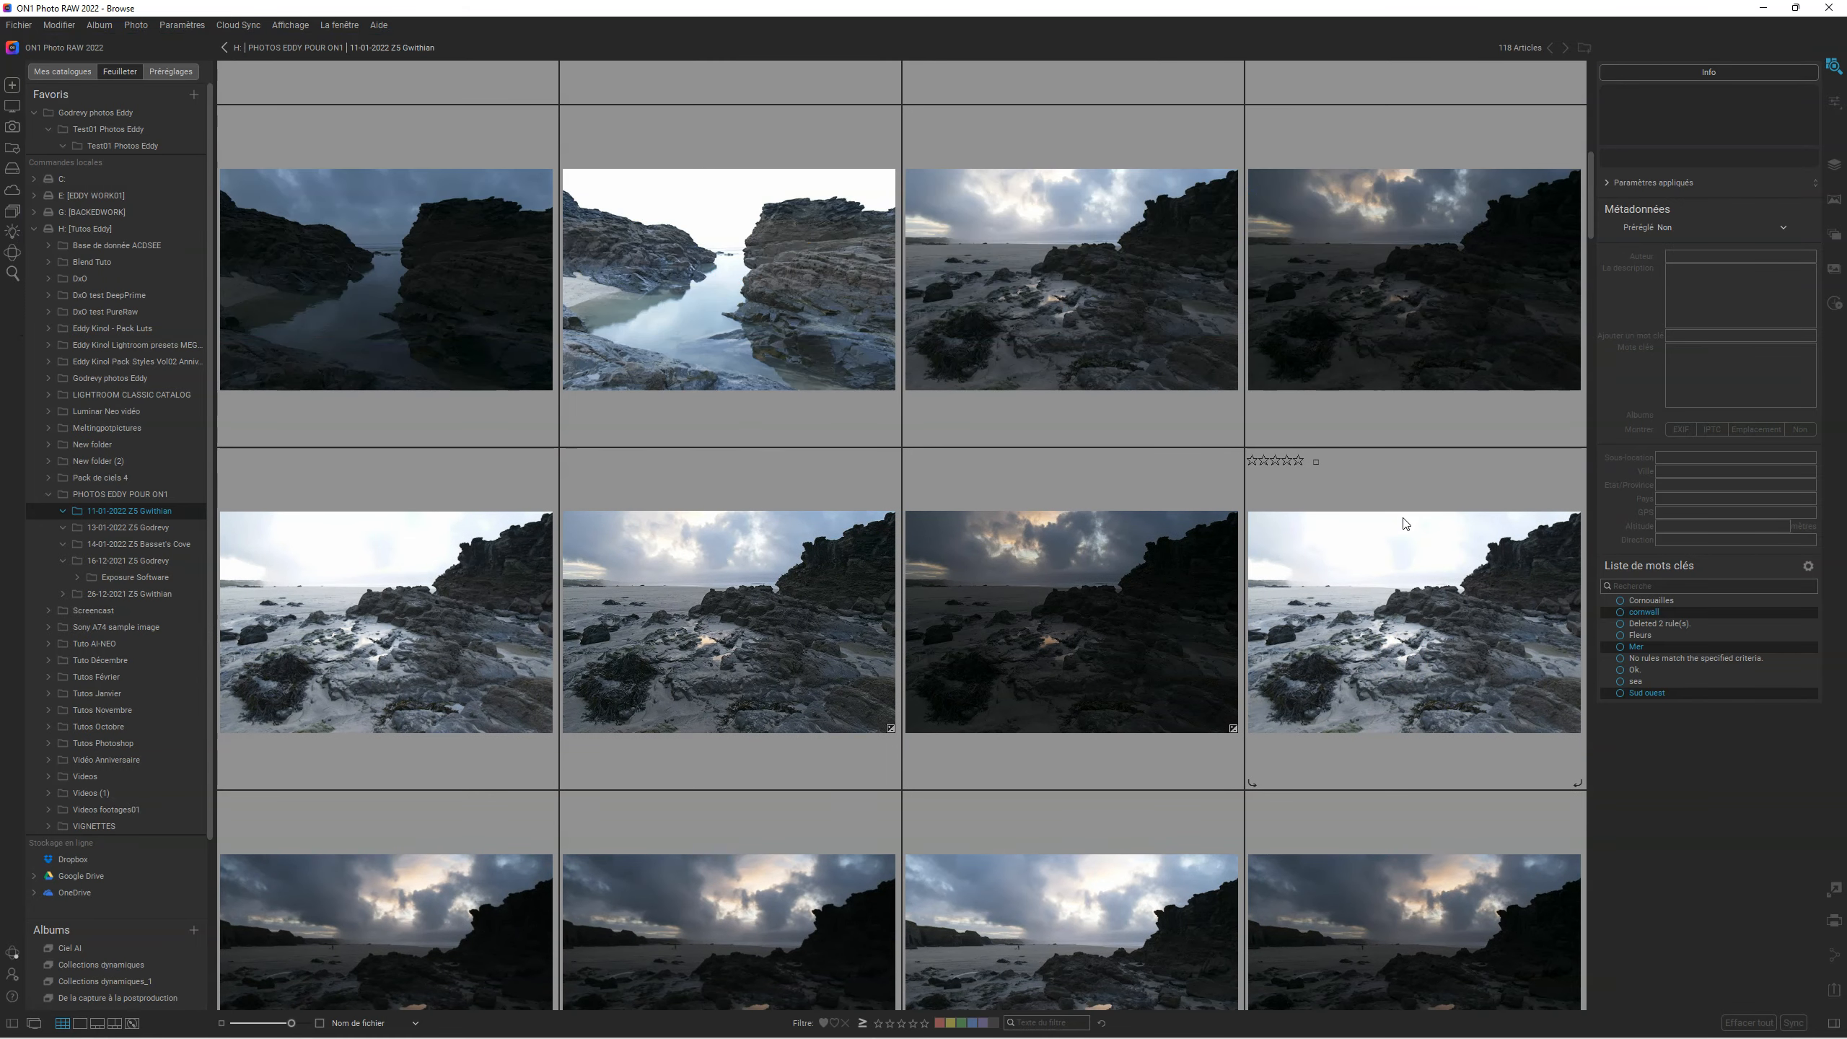
Select three bracketed exposures of the rocky tide pool and open them together as layers in a new photo.
left_click(1071, 291)
left_click(509, 589, "shift")
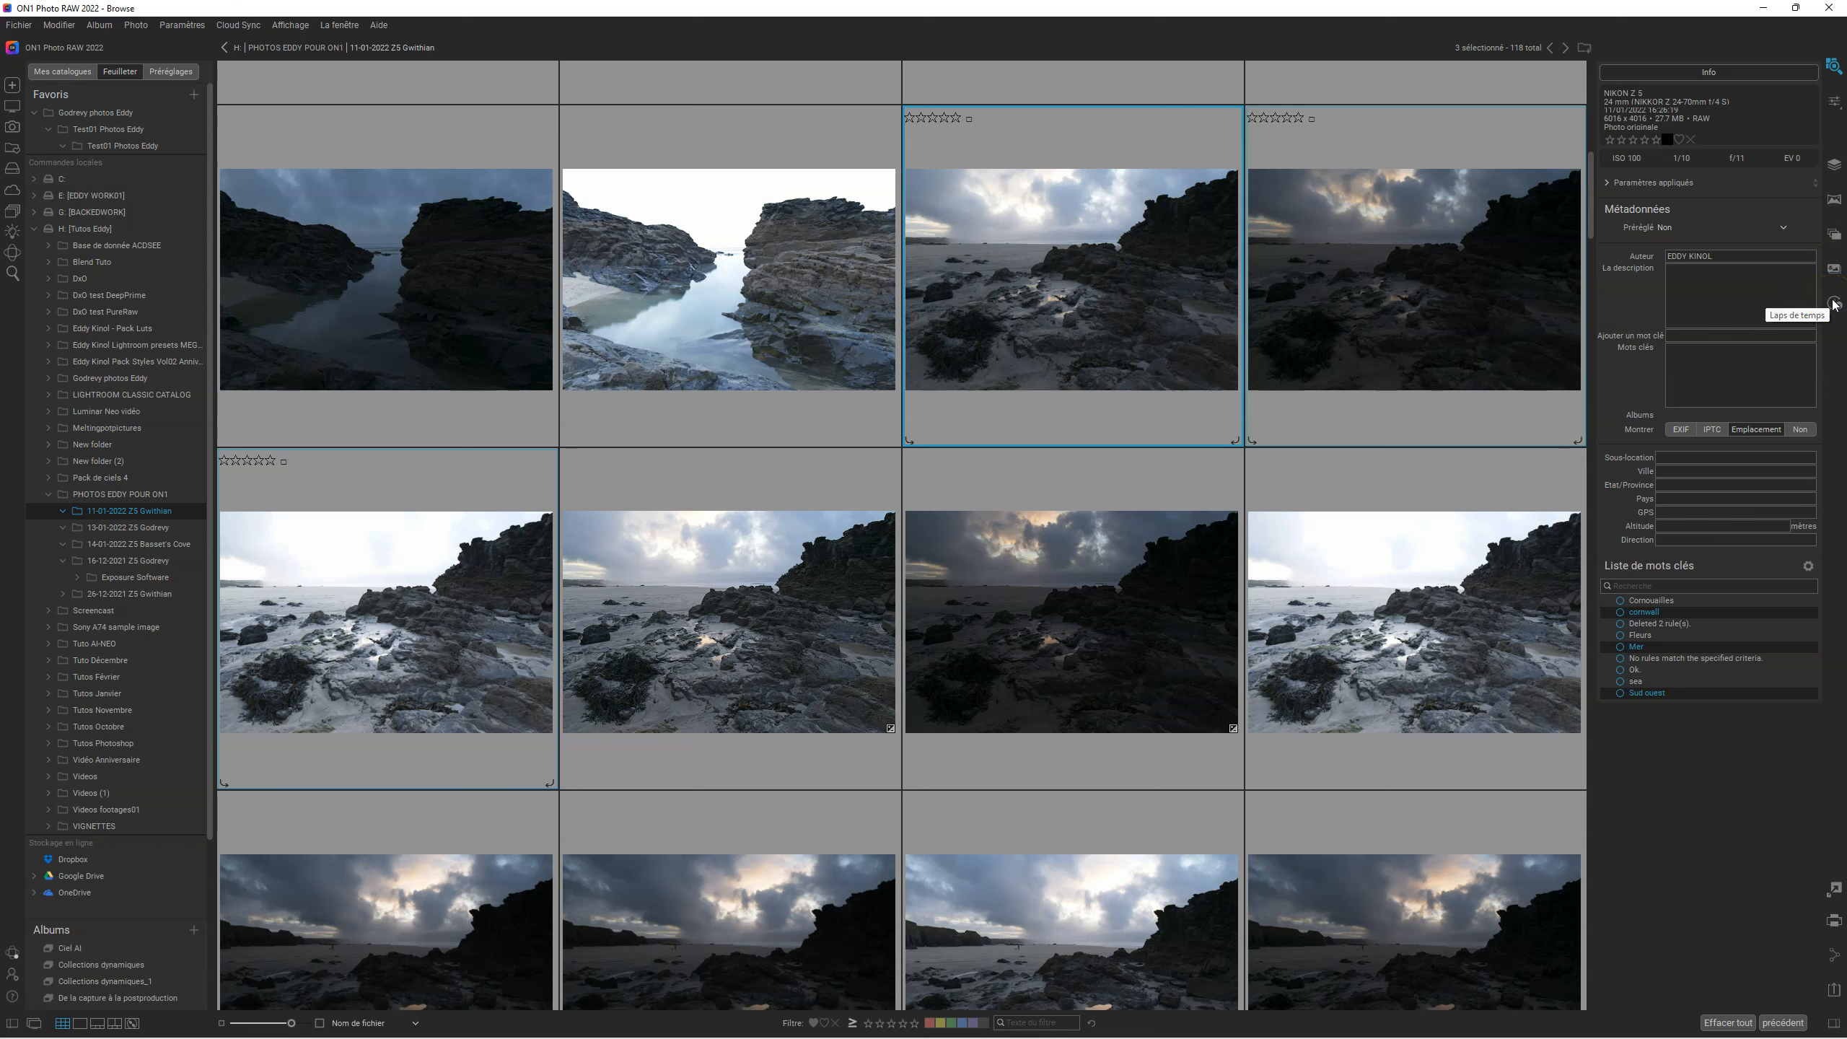
left_click(1126, 630)
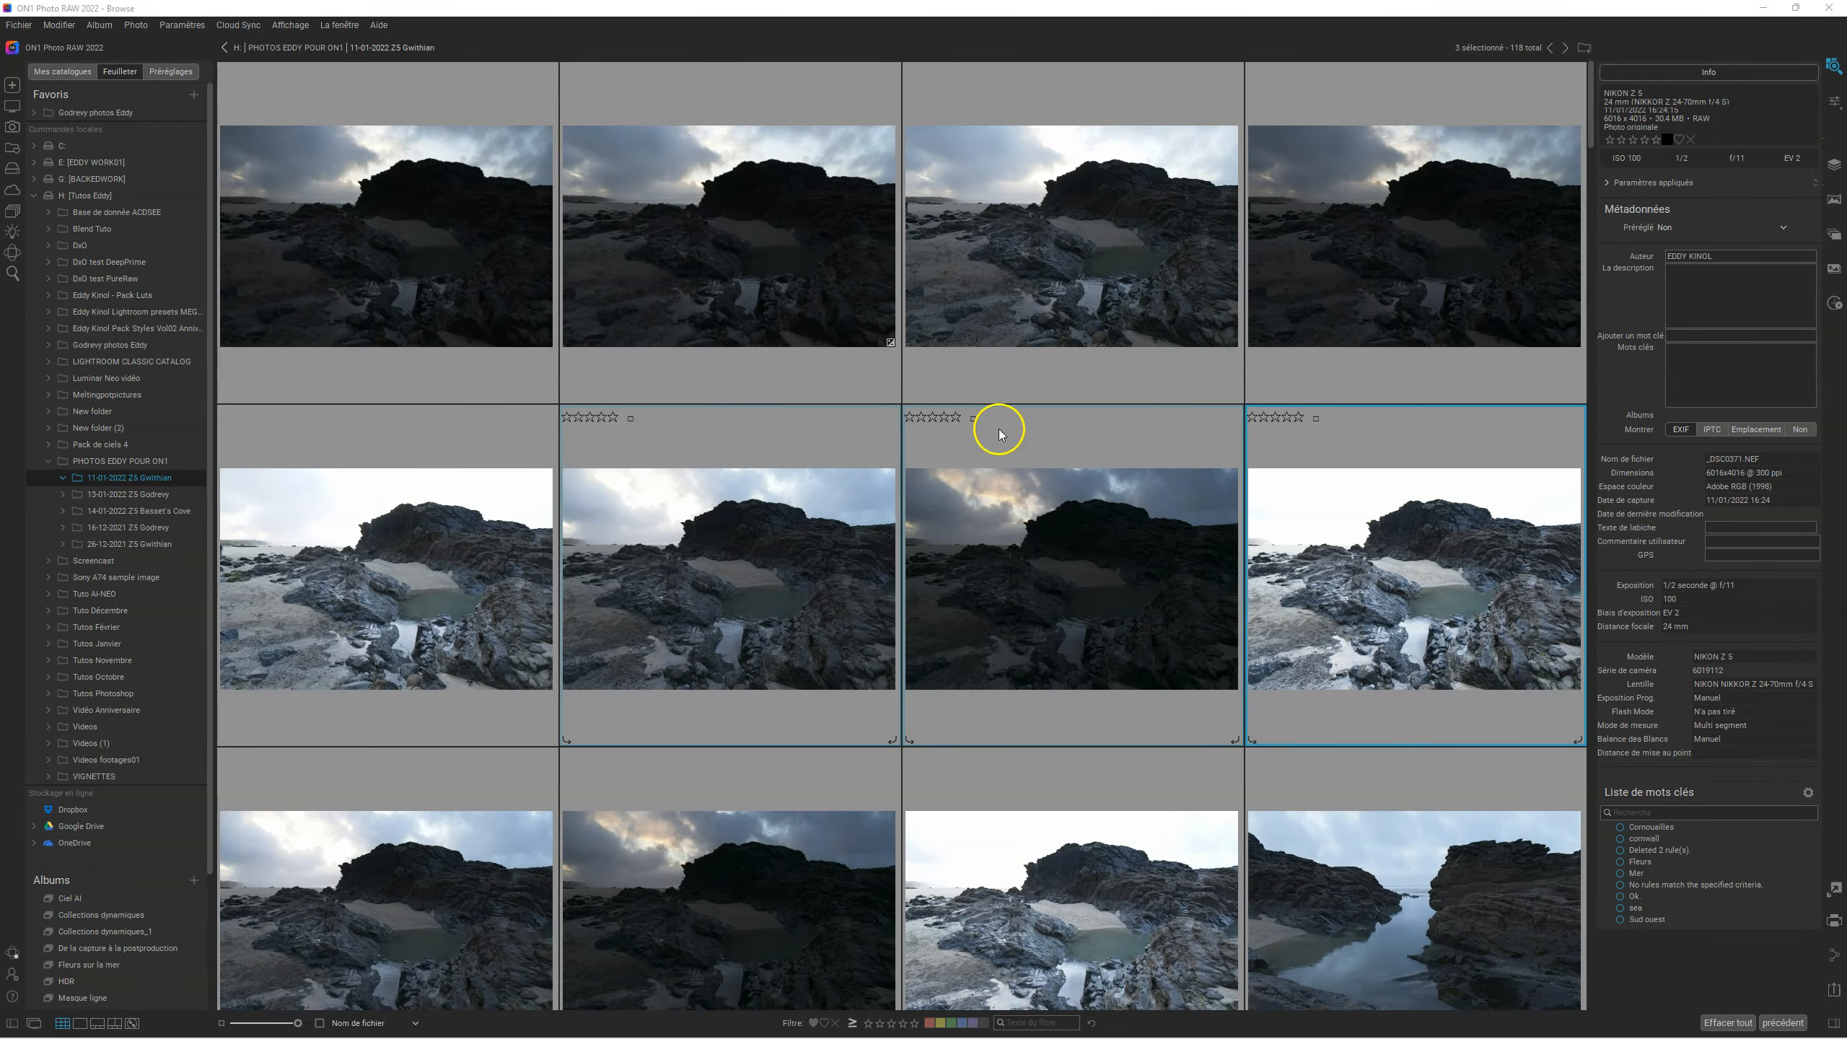
left_click(1833, 165)
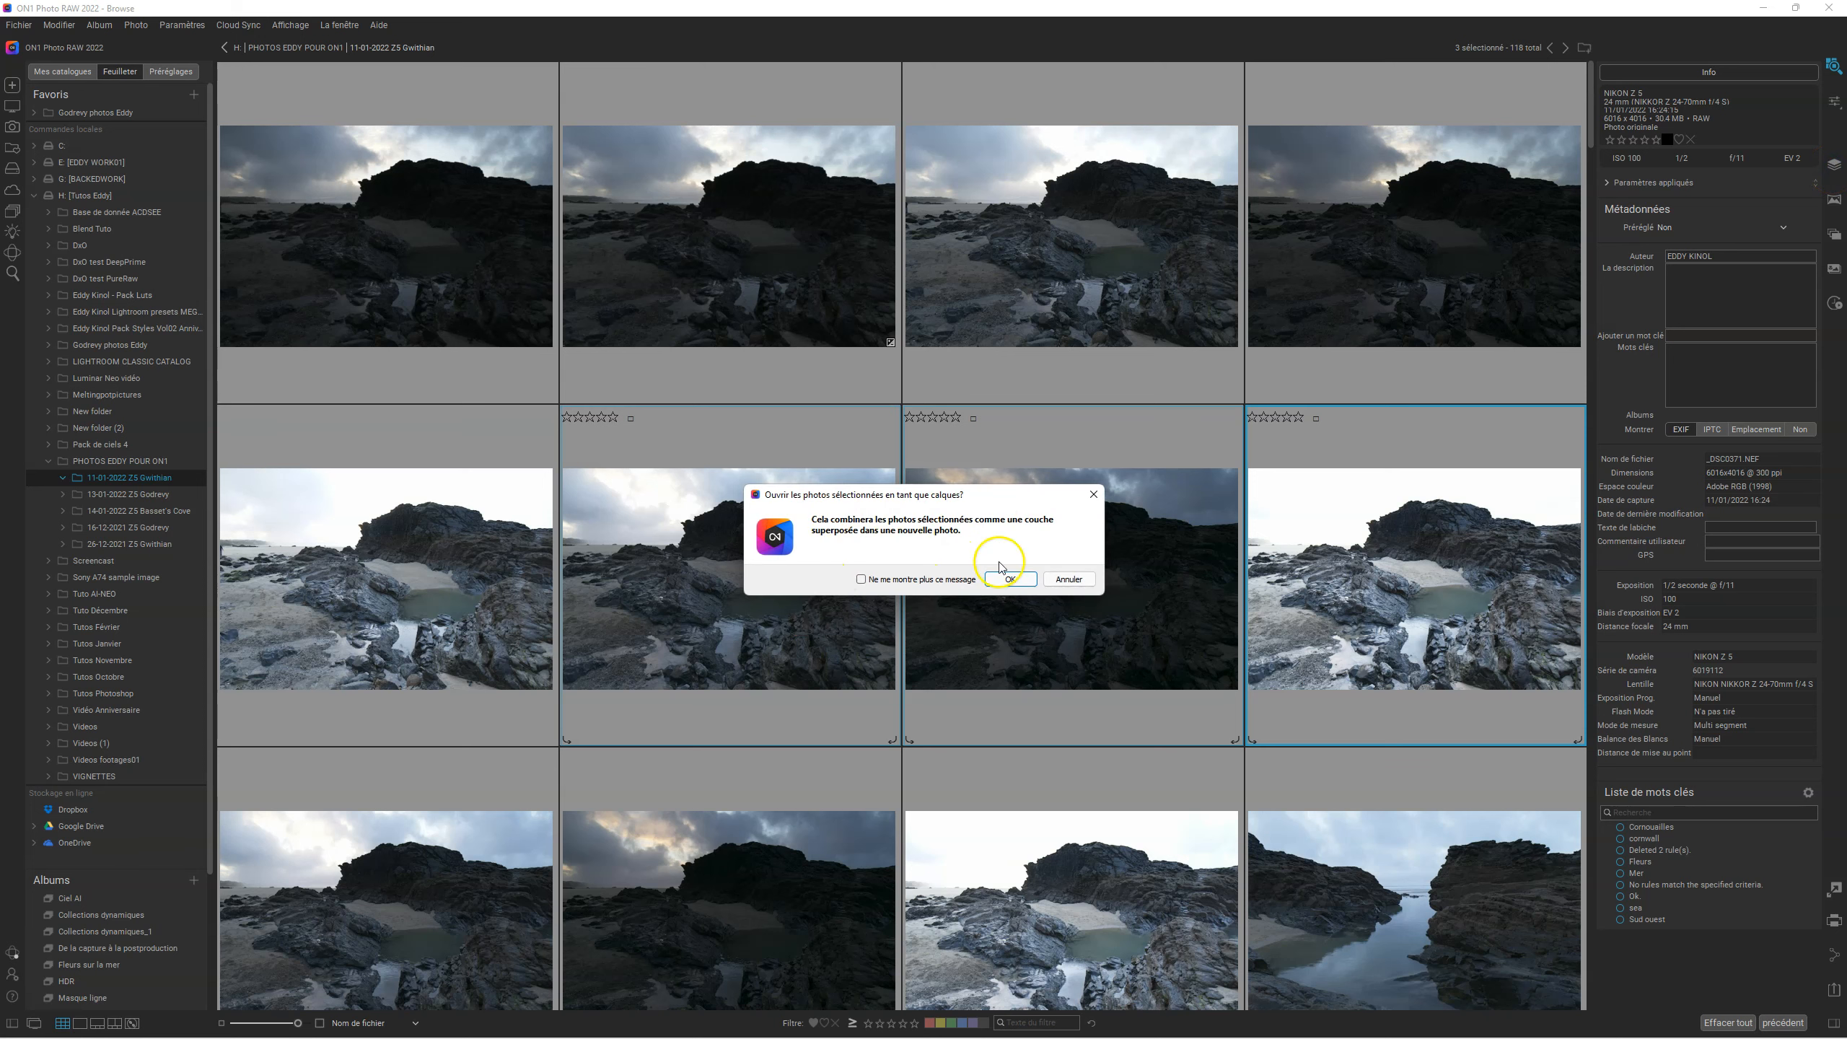
left_click(1010, 580)
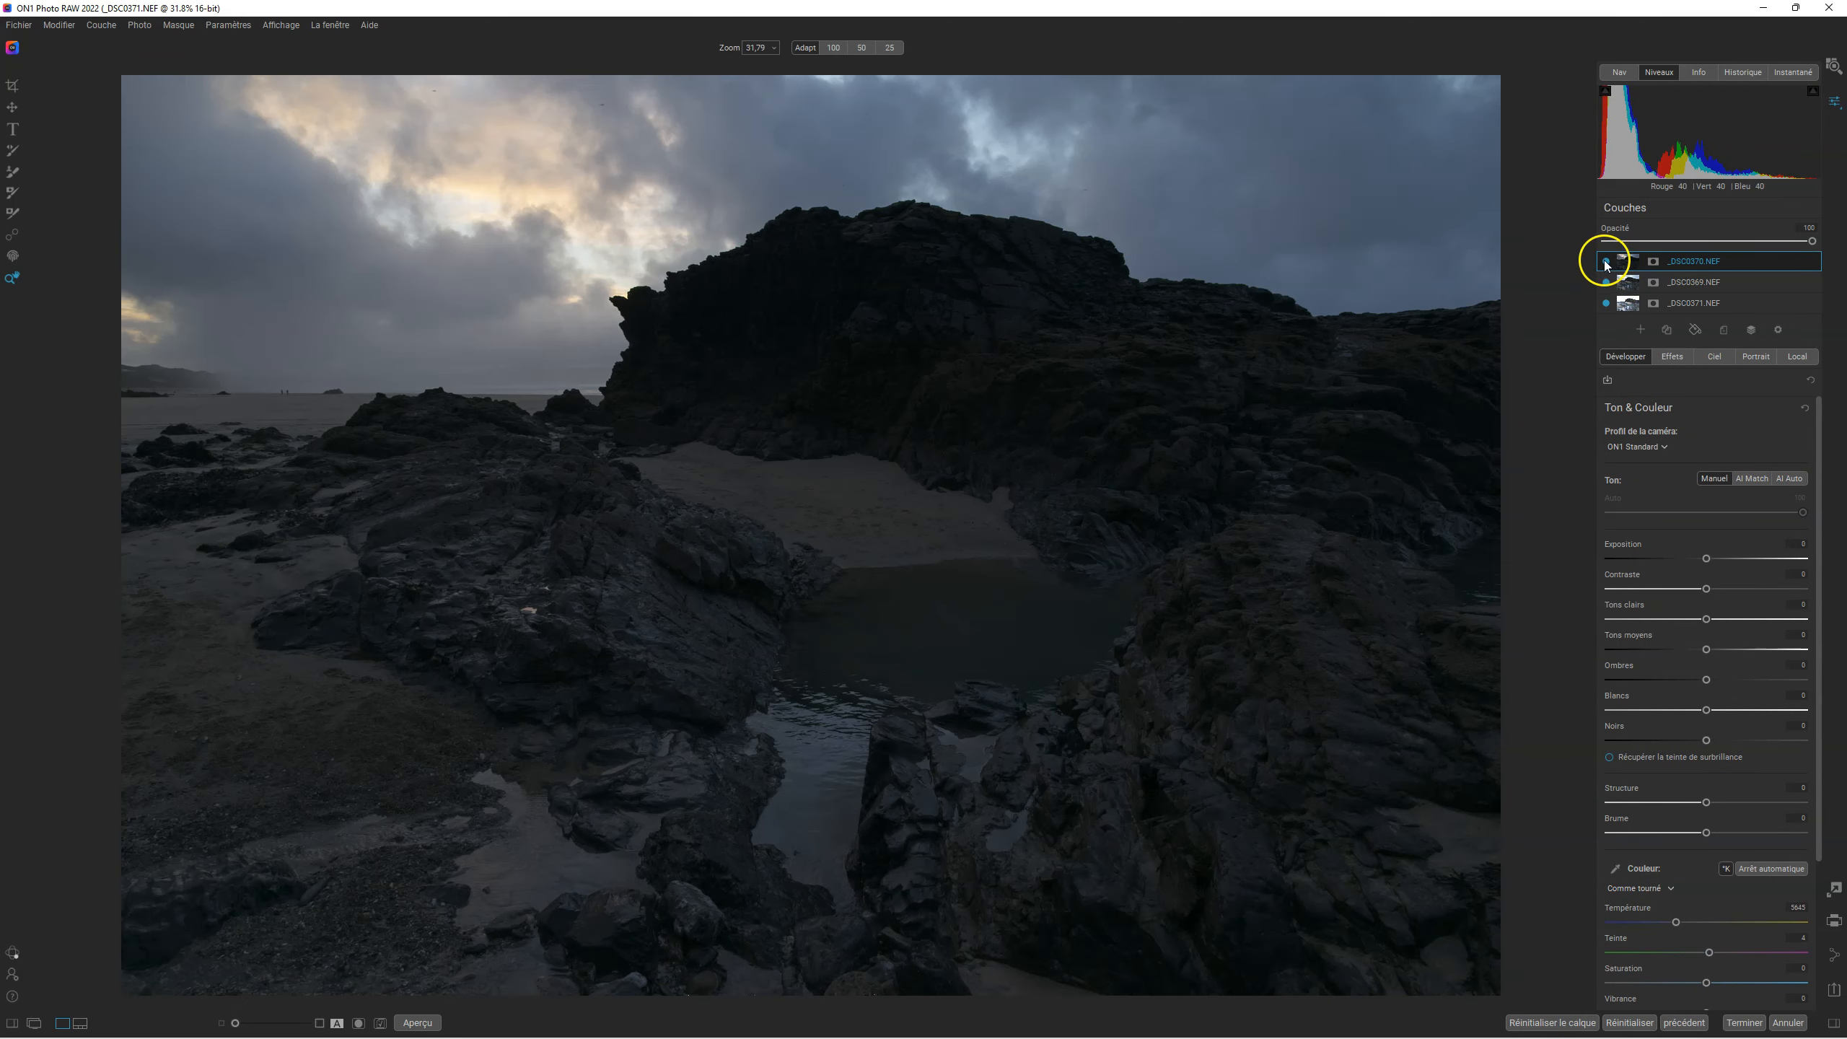
Toggle the visibility of the two upper layers, _DSC0370.NEF and _DSC0369.NEF, to compare the stacked exposures.
left_click(1605, 261)
left_click(1604, 284)
left_click(1605, 282)
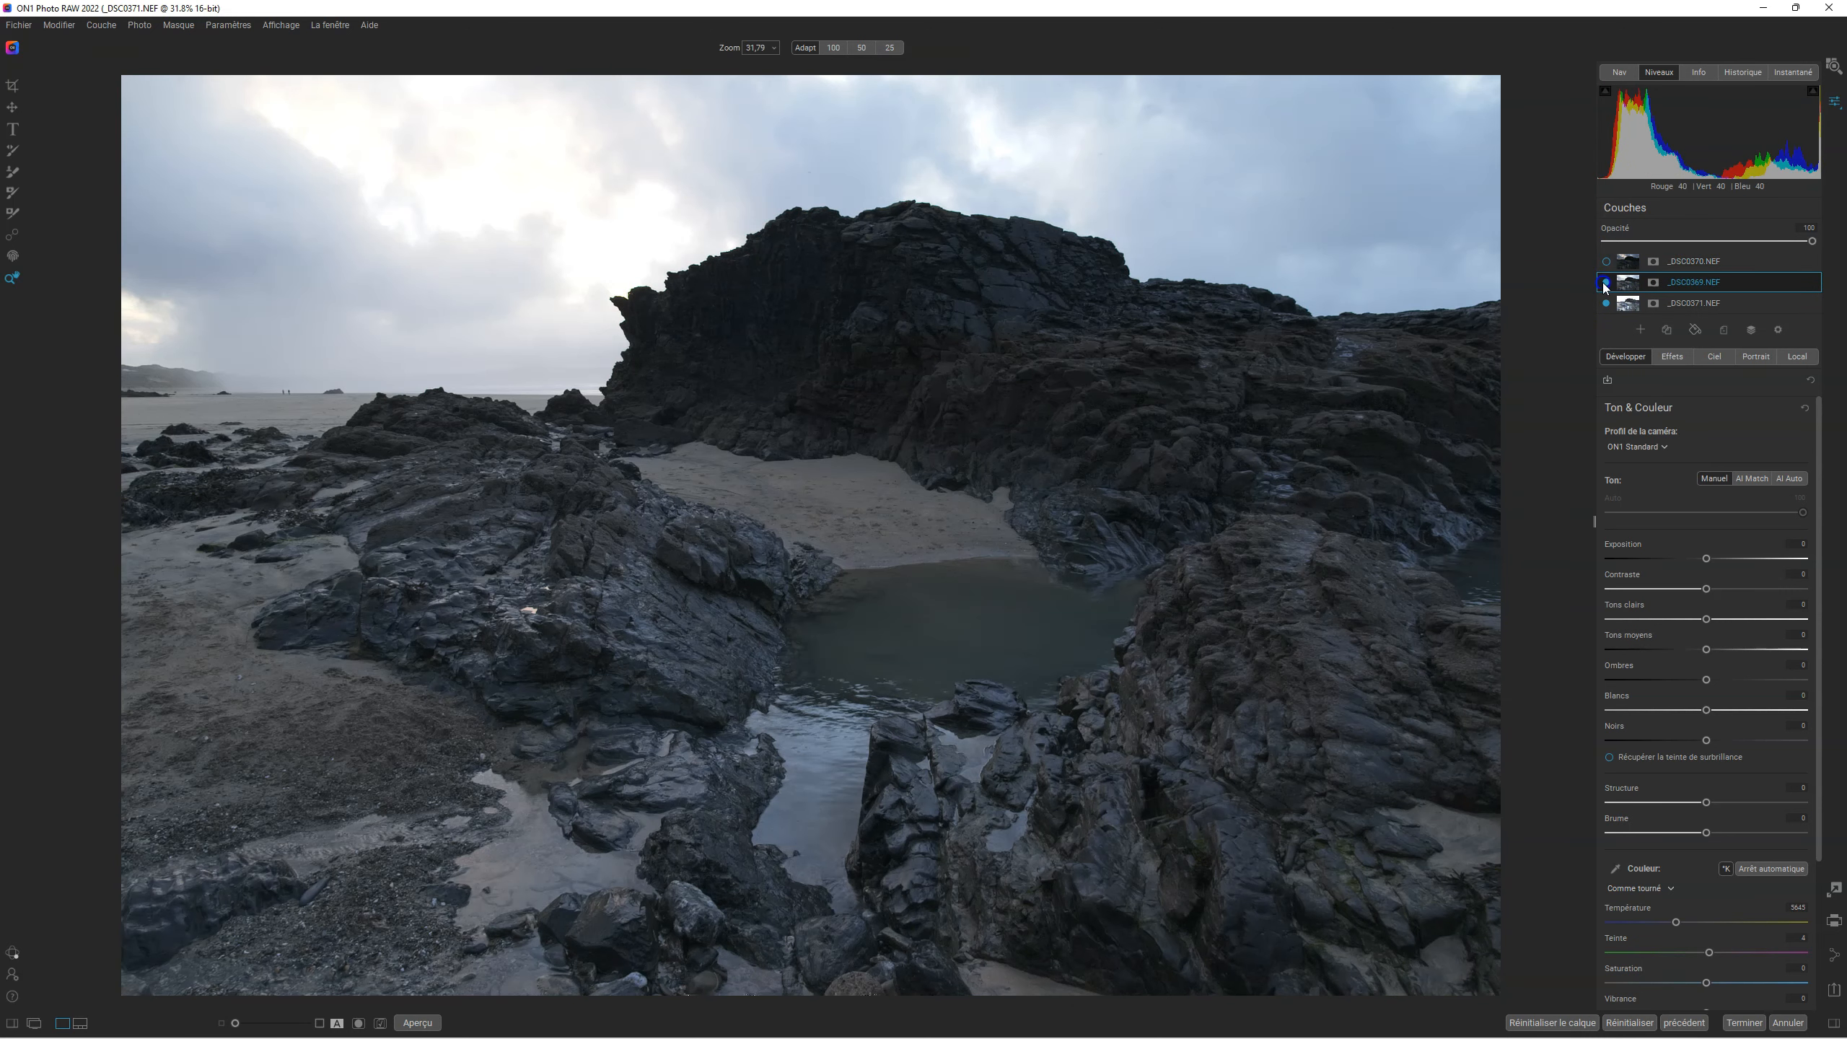
left_click(1603, 282)
left_click(1603, 283)
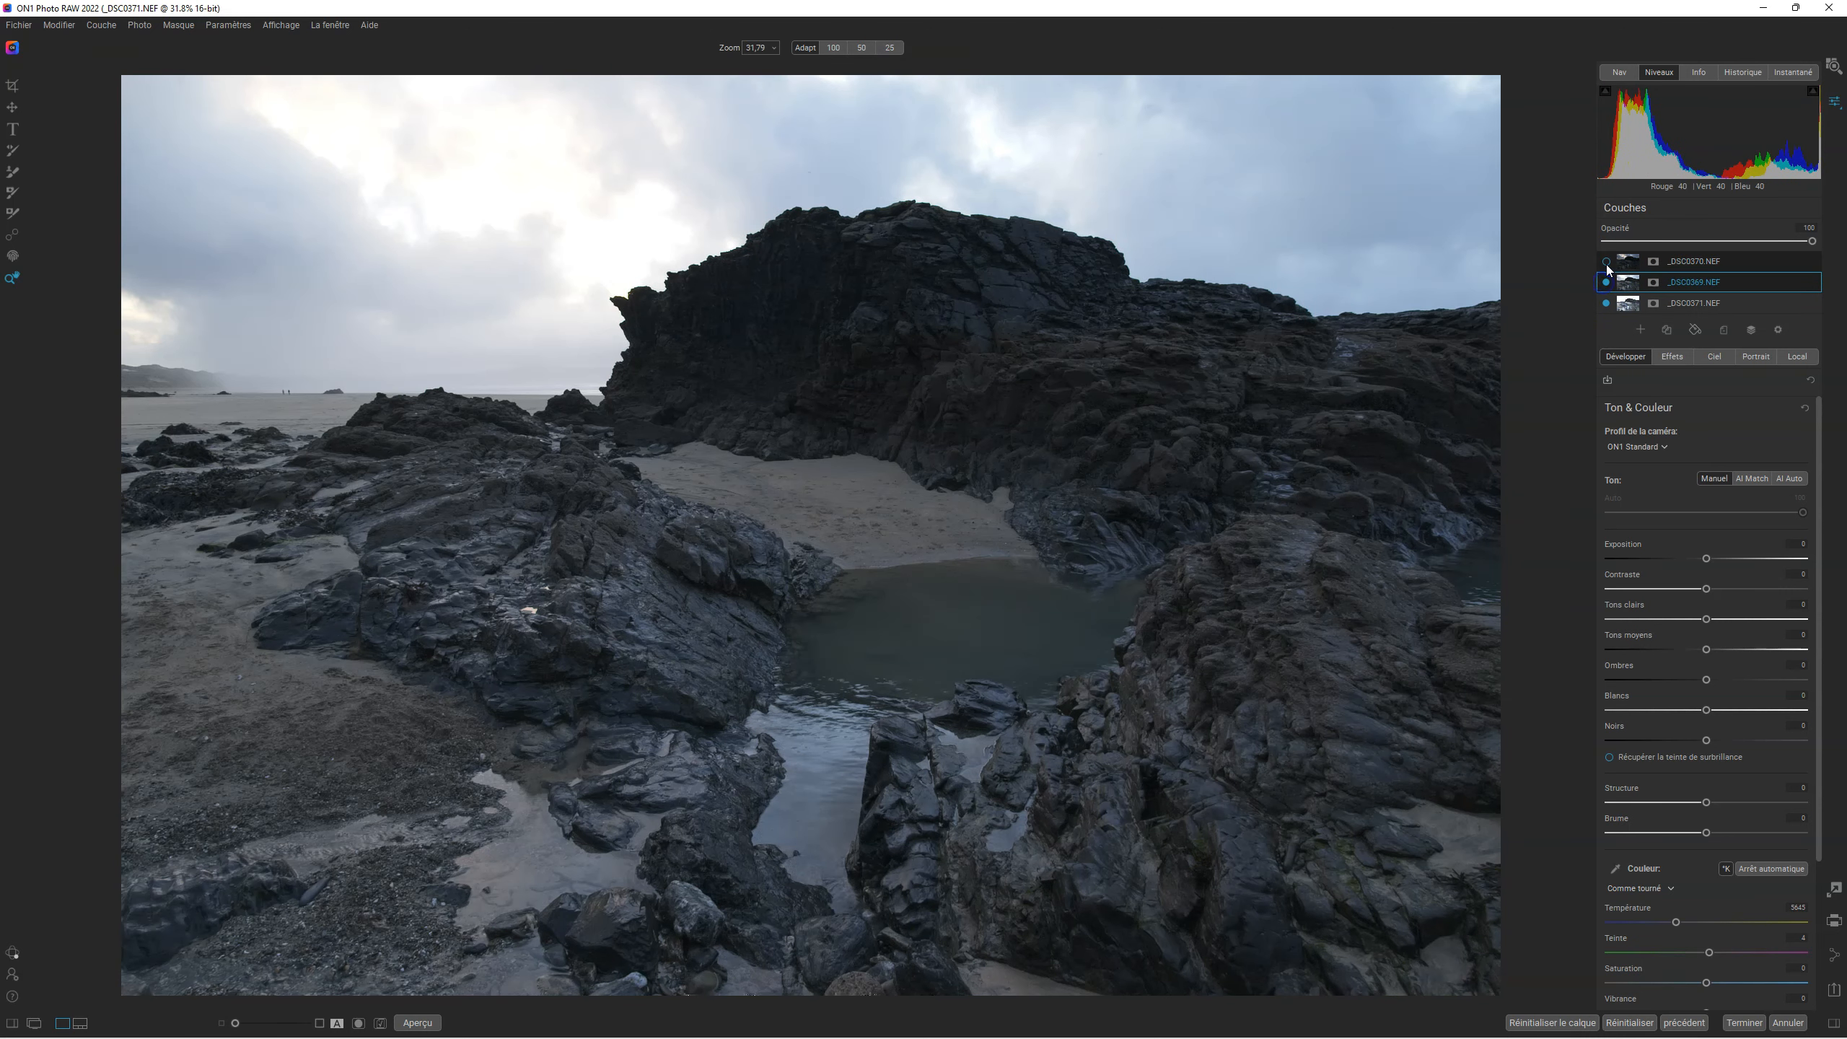
left_click(1605, 261)
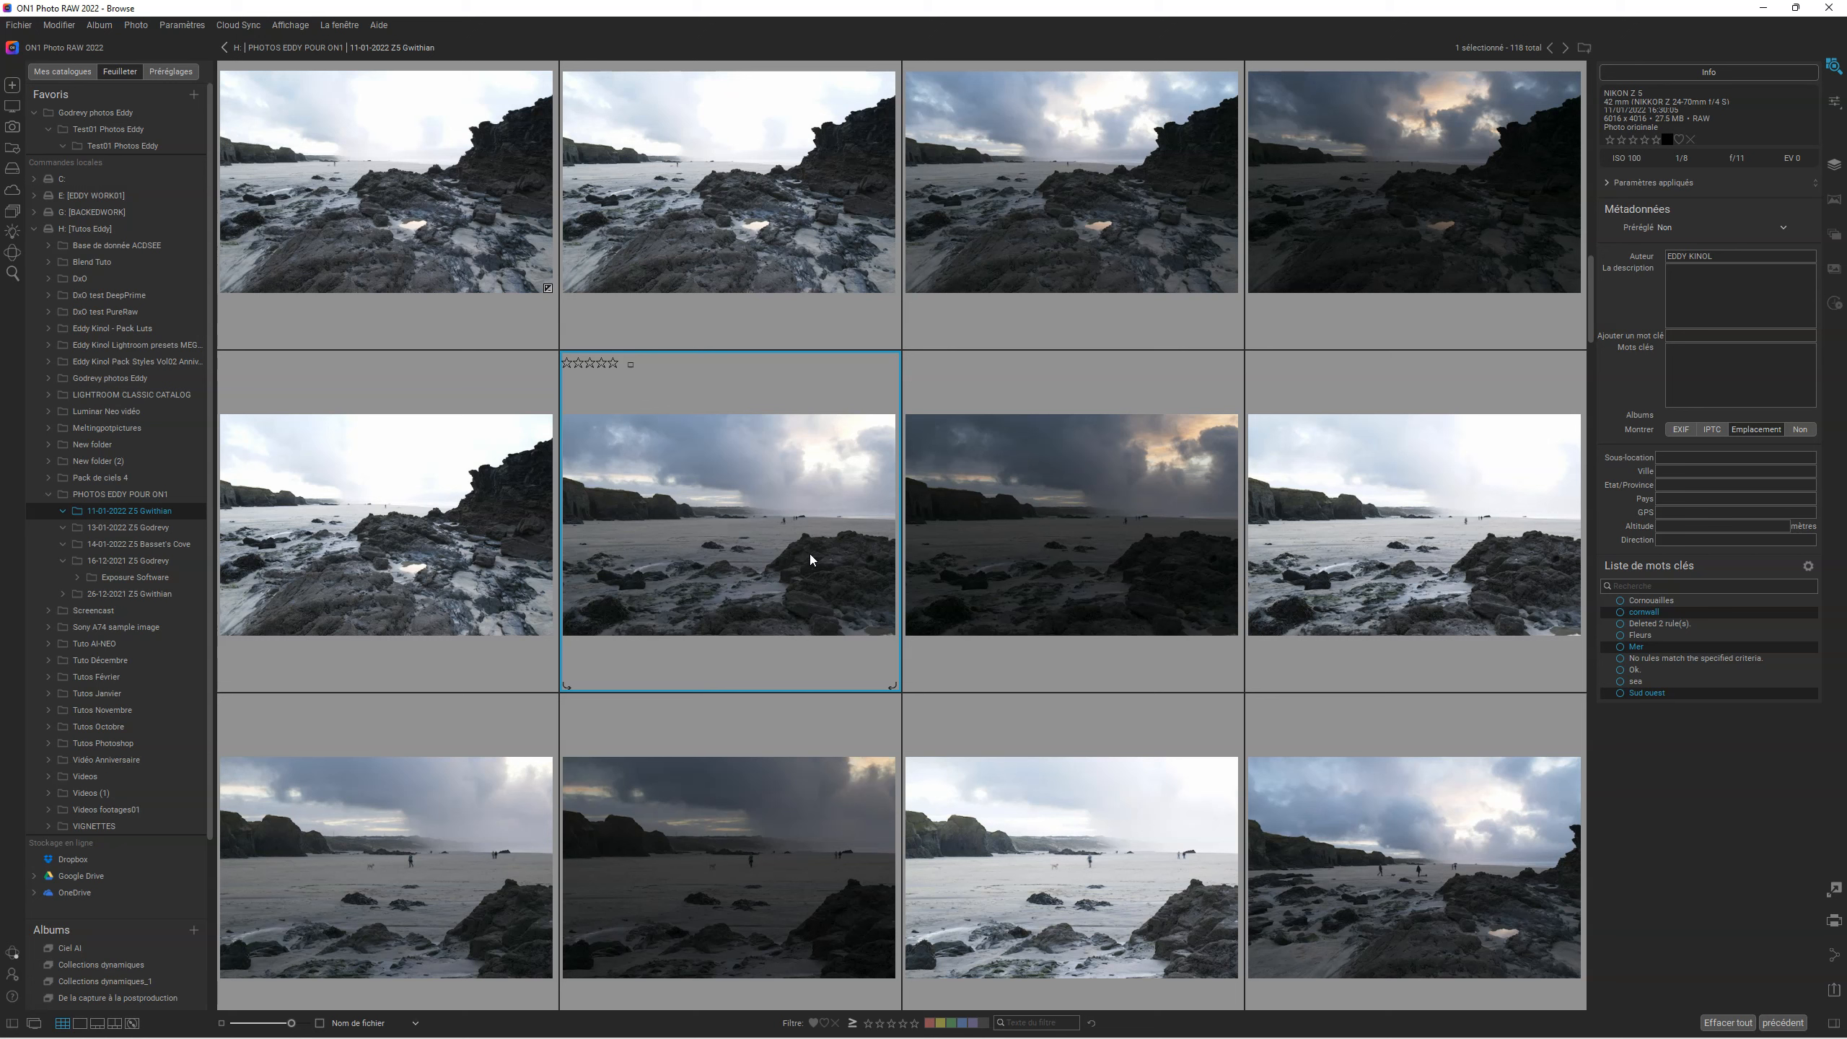
Select the beach photo _DSC0390.NEF with the cliffs and distant walkers and open it for editing in Develop.
left_click(734, 564)
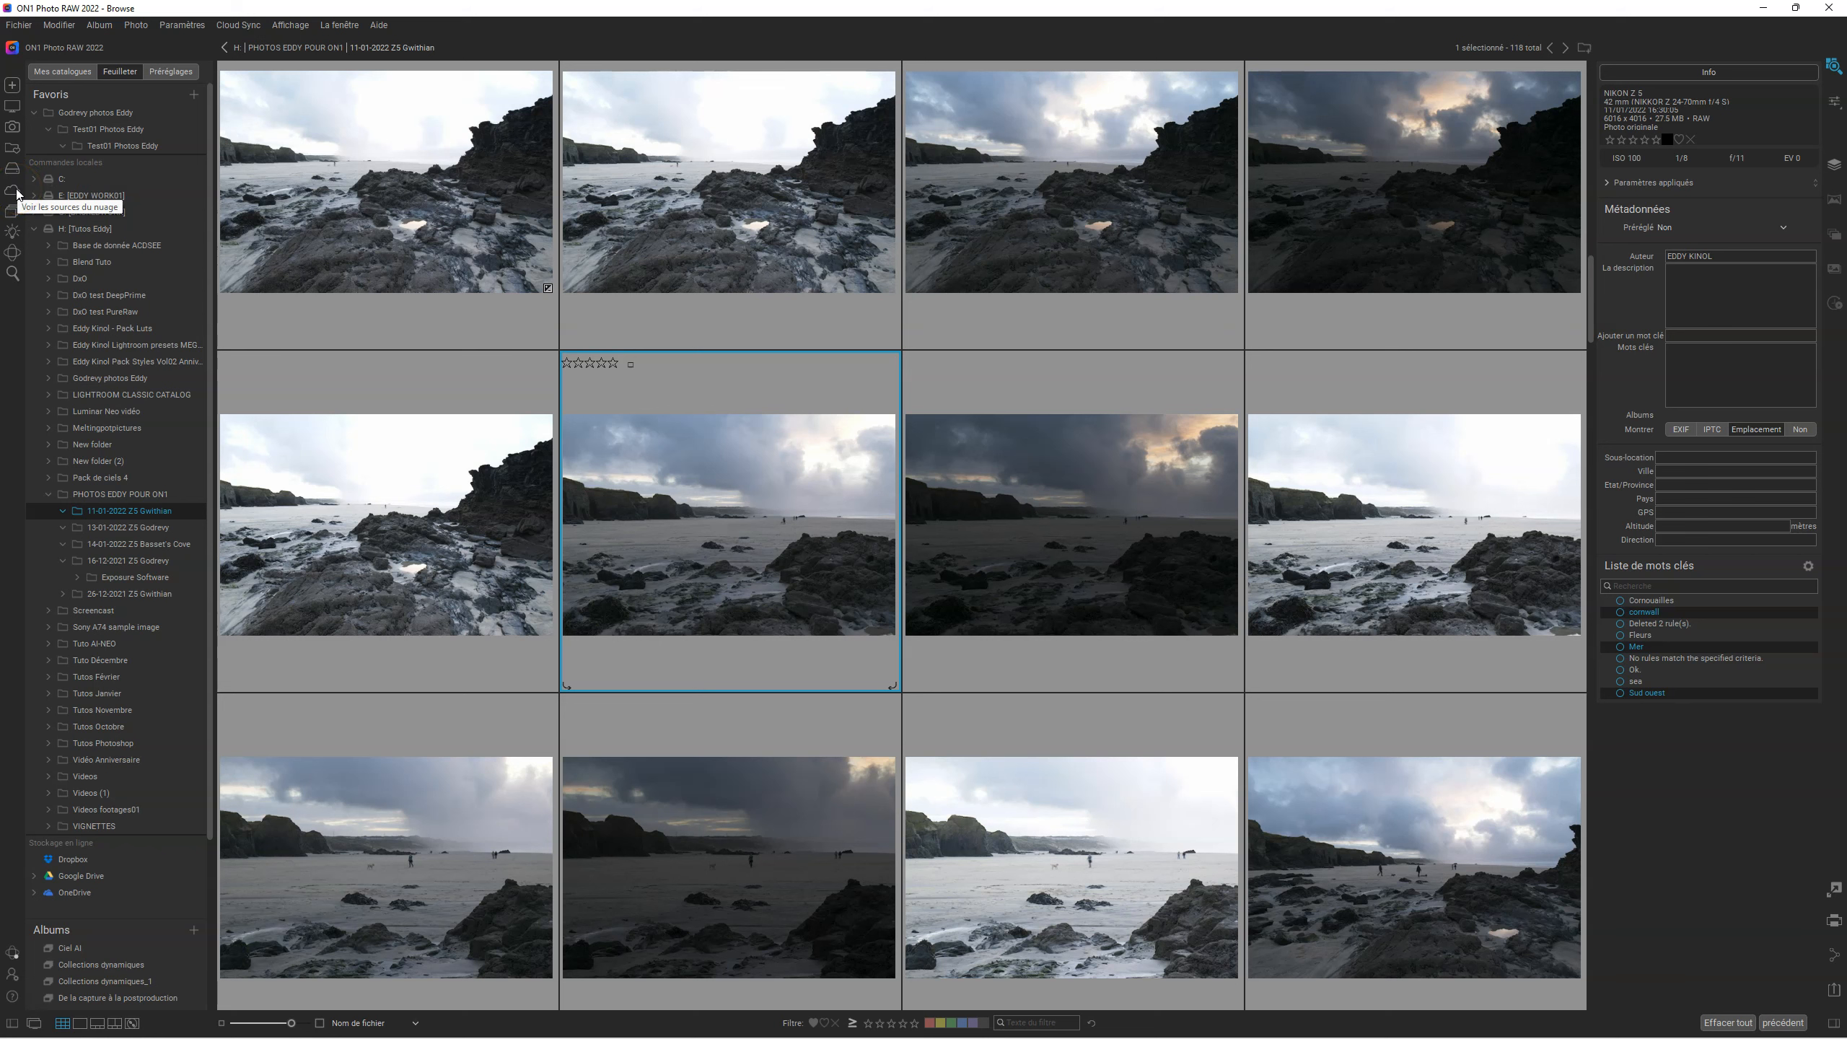
left_click(10, 197)
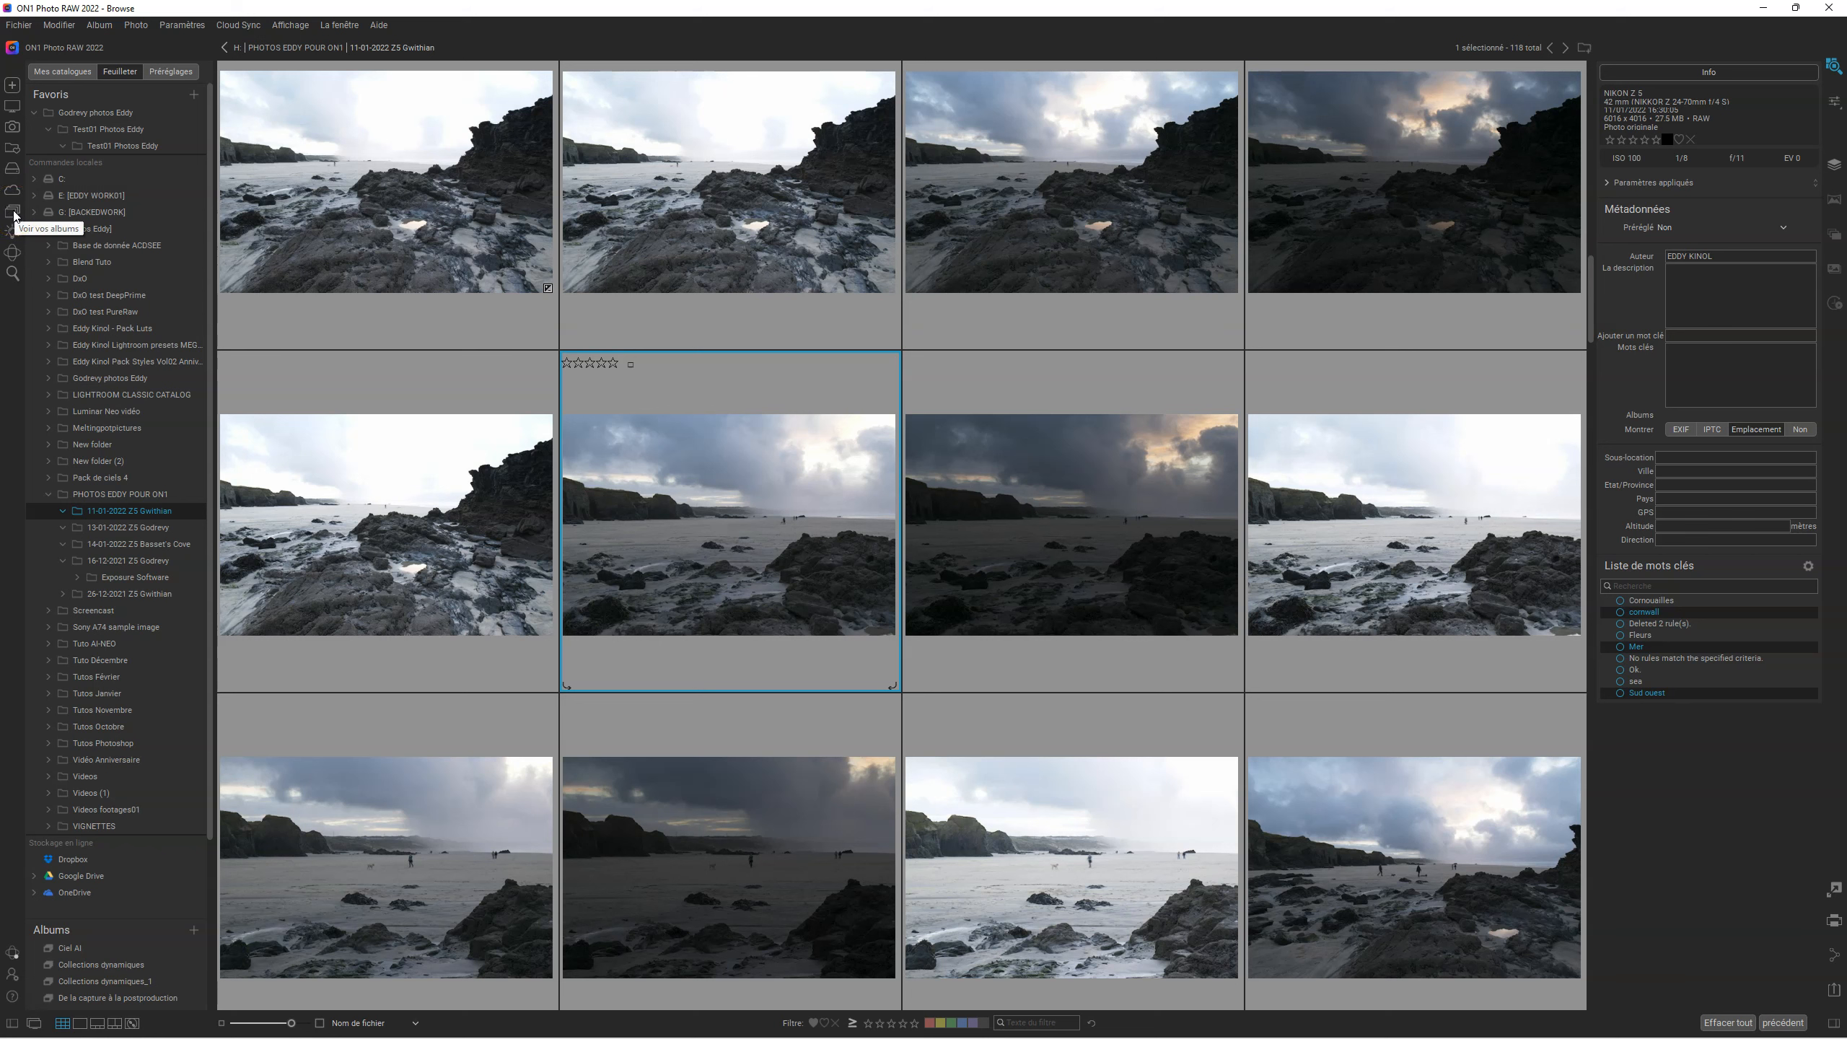
left_click(13, 233)
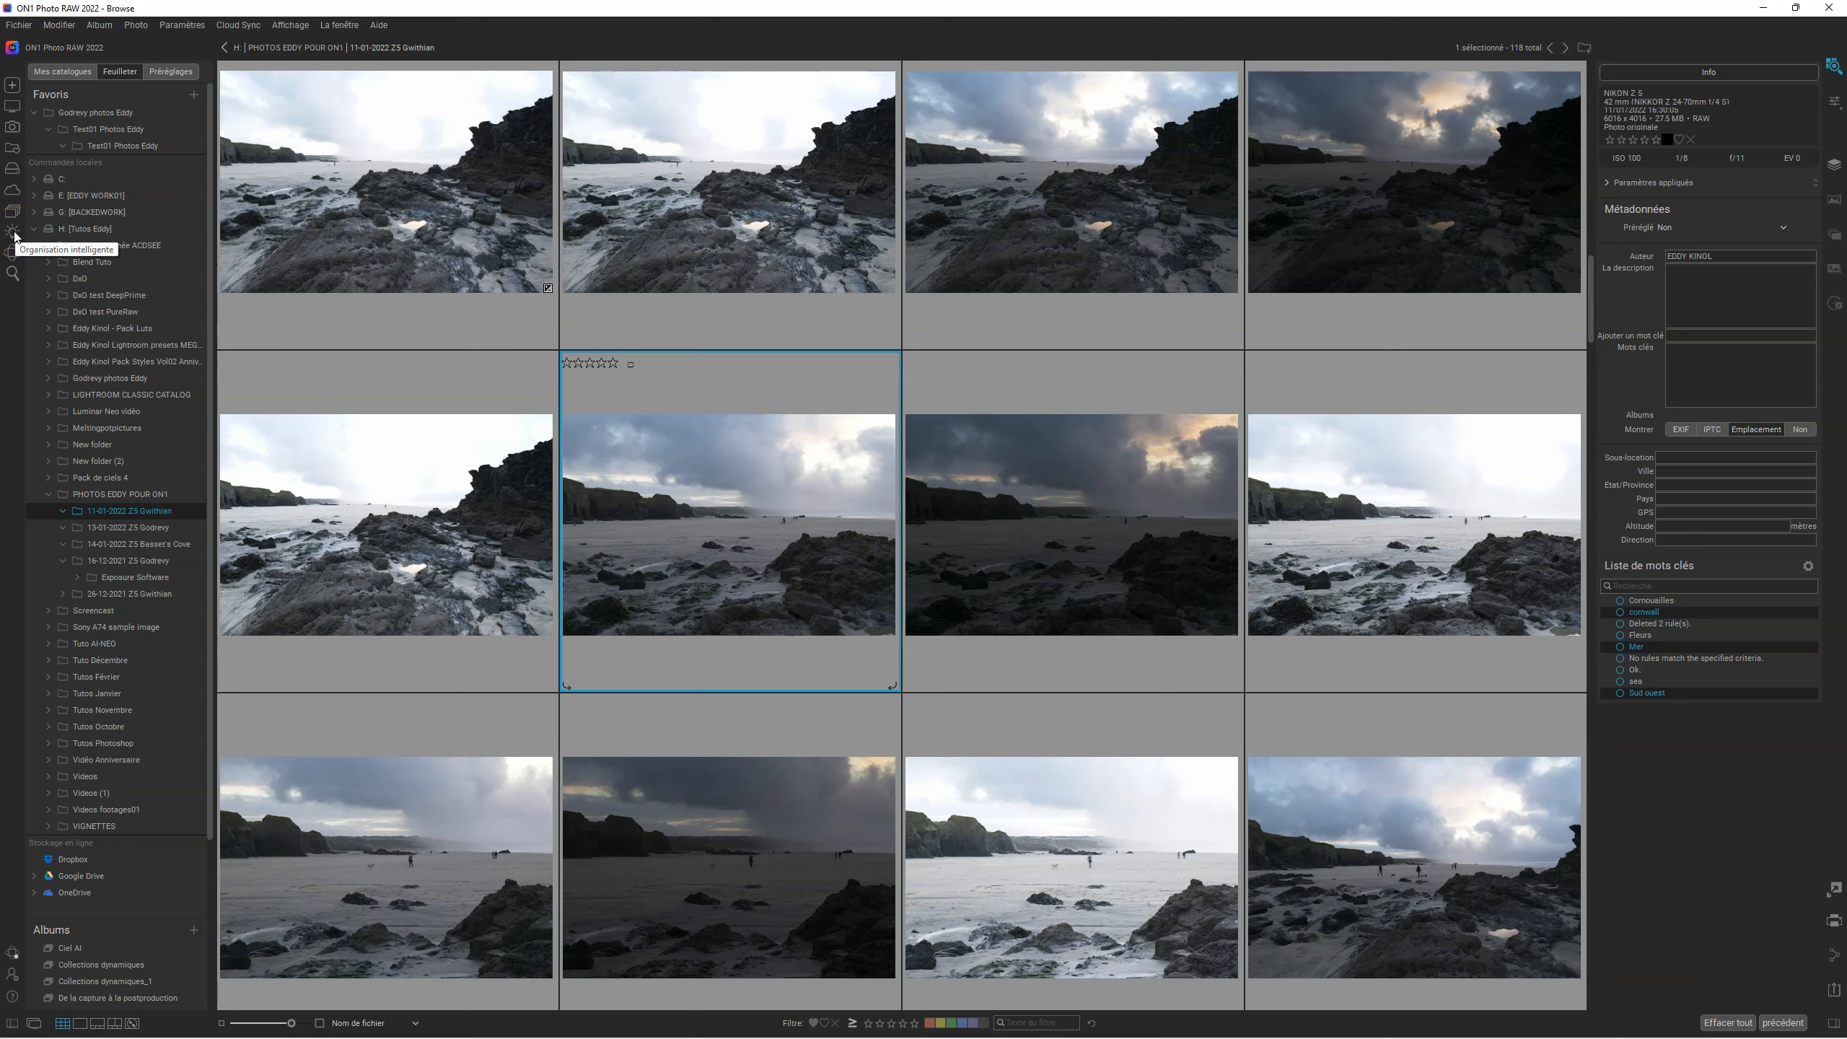
left_click(13, 253)
left_click(1835, 103)
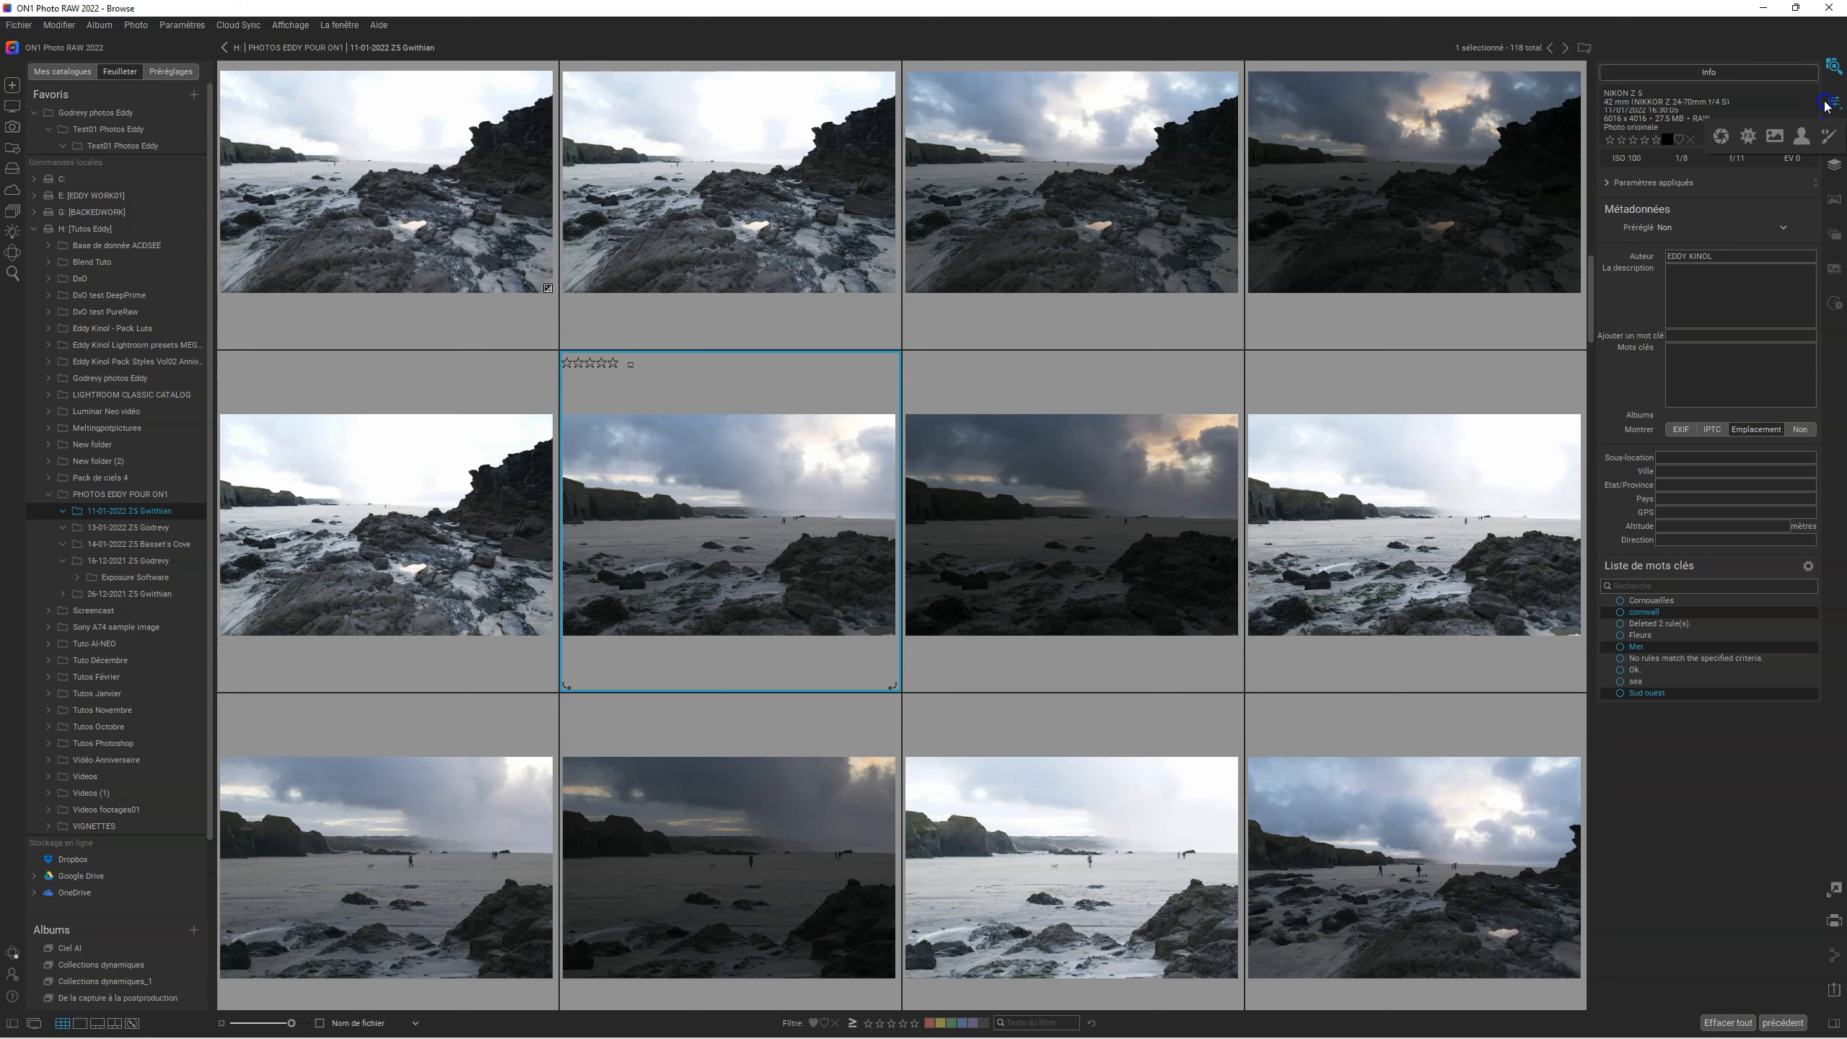
left_click(1722, 137)
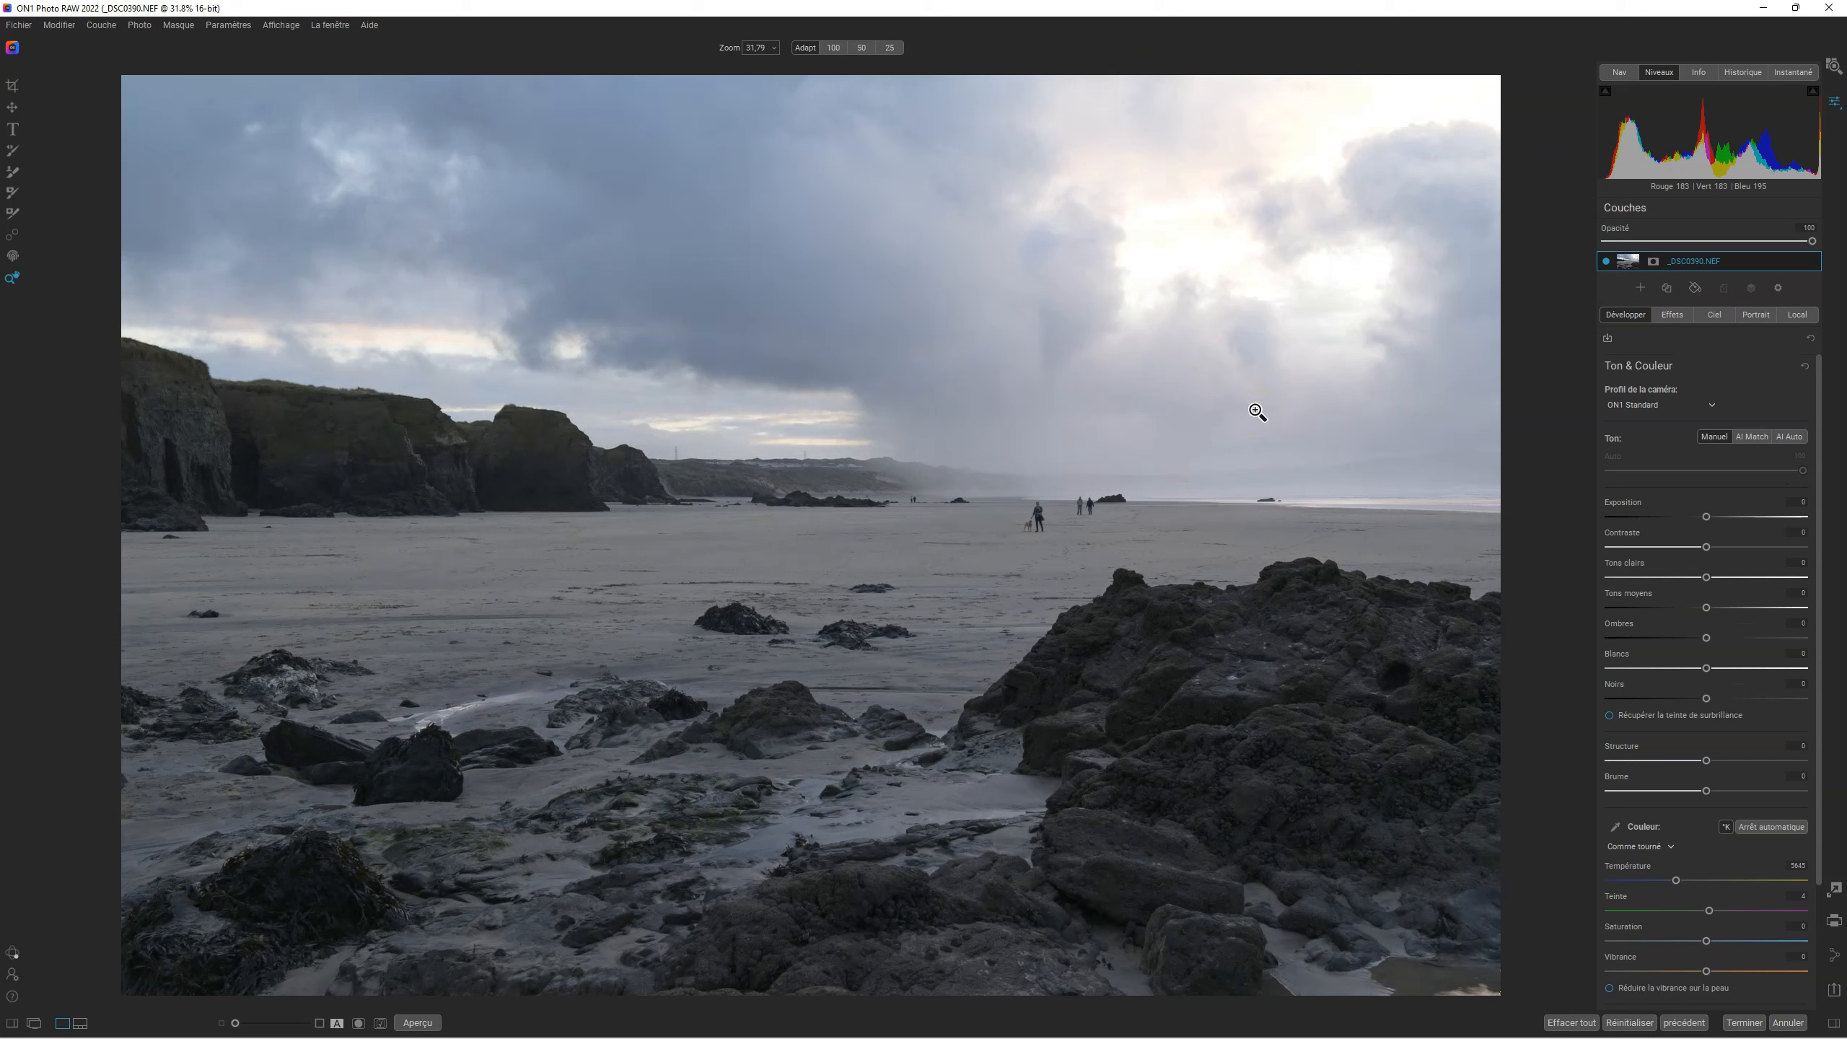
left_click(1258, 402)
left_click(12, 1023)
left_click(12, 1023)
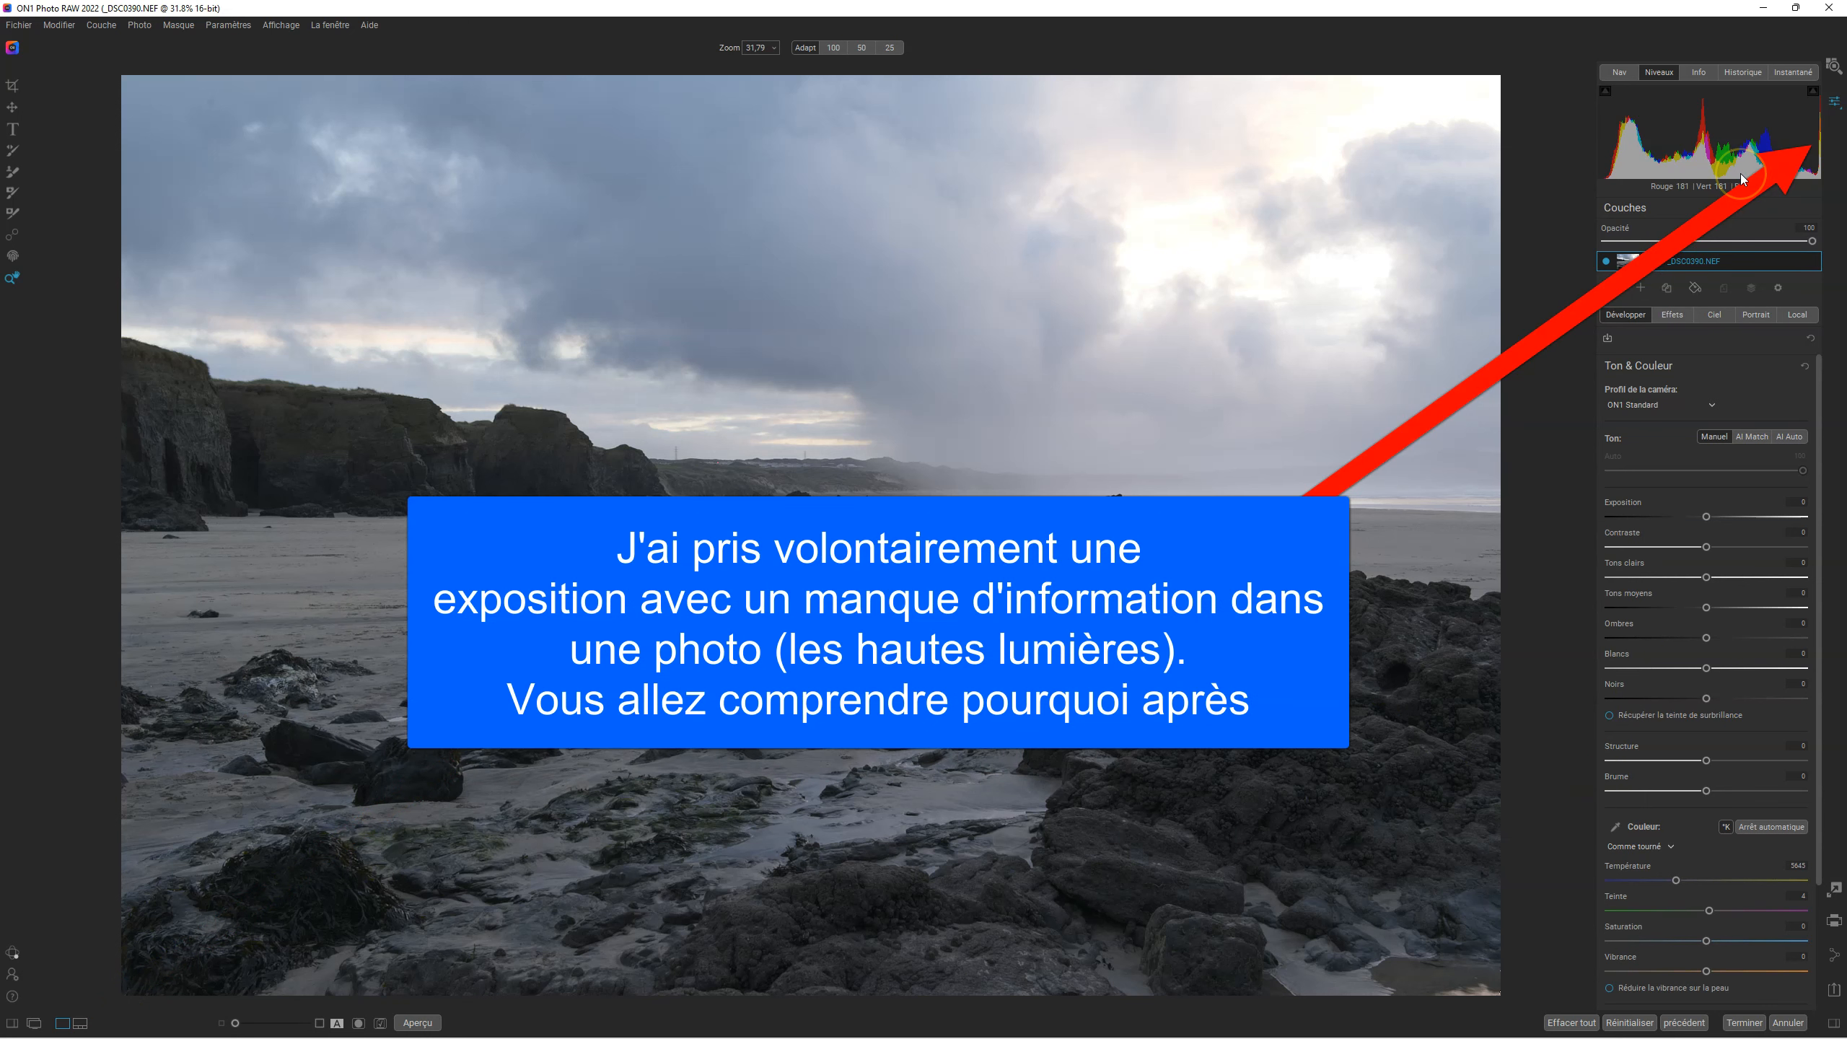
Preview the photo in the navigator at 100, 50 and 25 percent, inspecting the foreground rocks at 100%.
left_click(1622, 71)
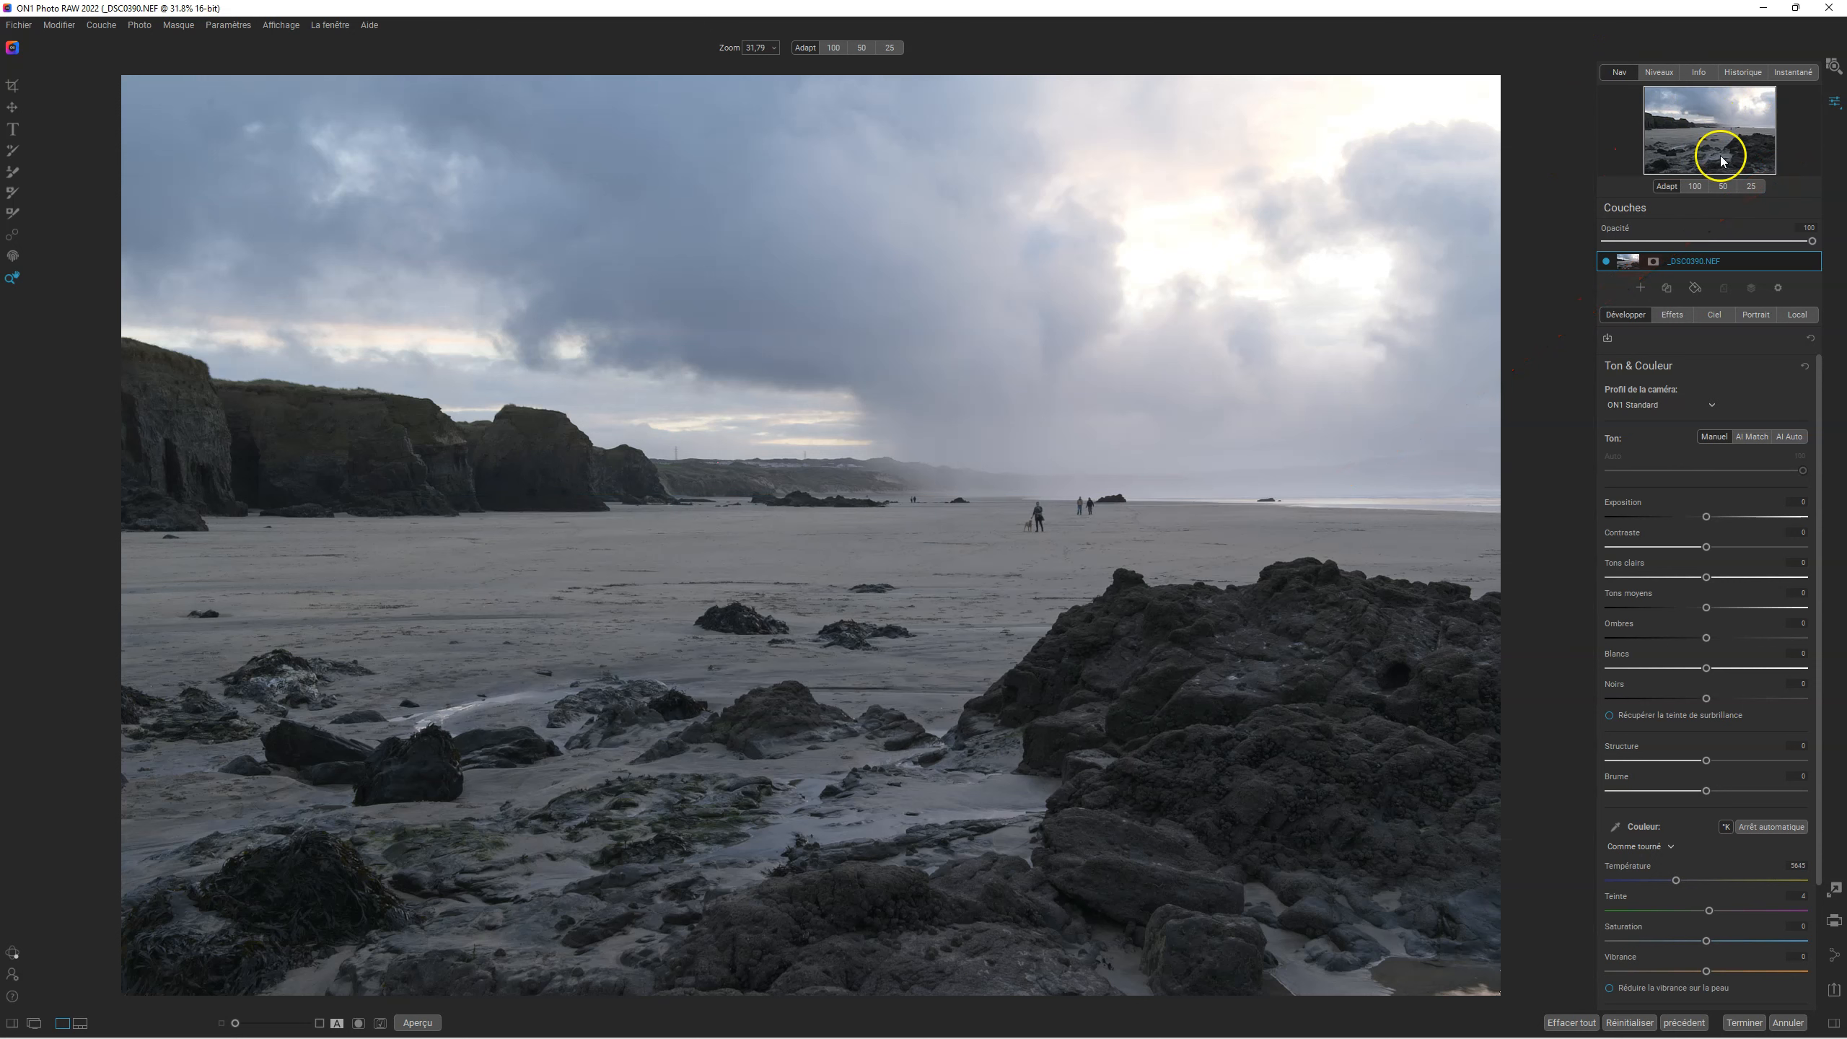
left_click(1702, 186)
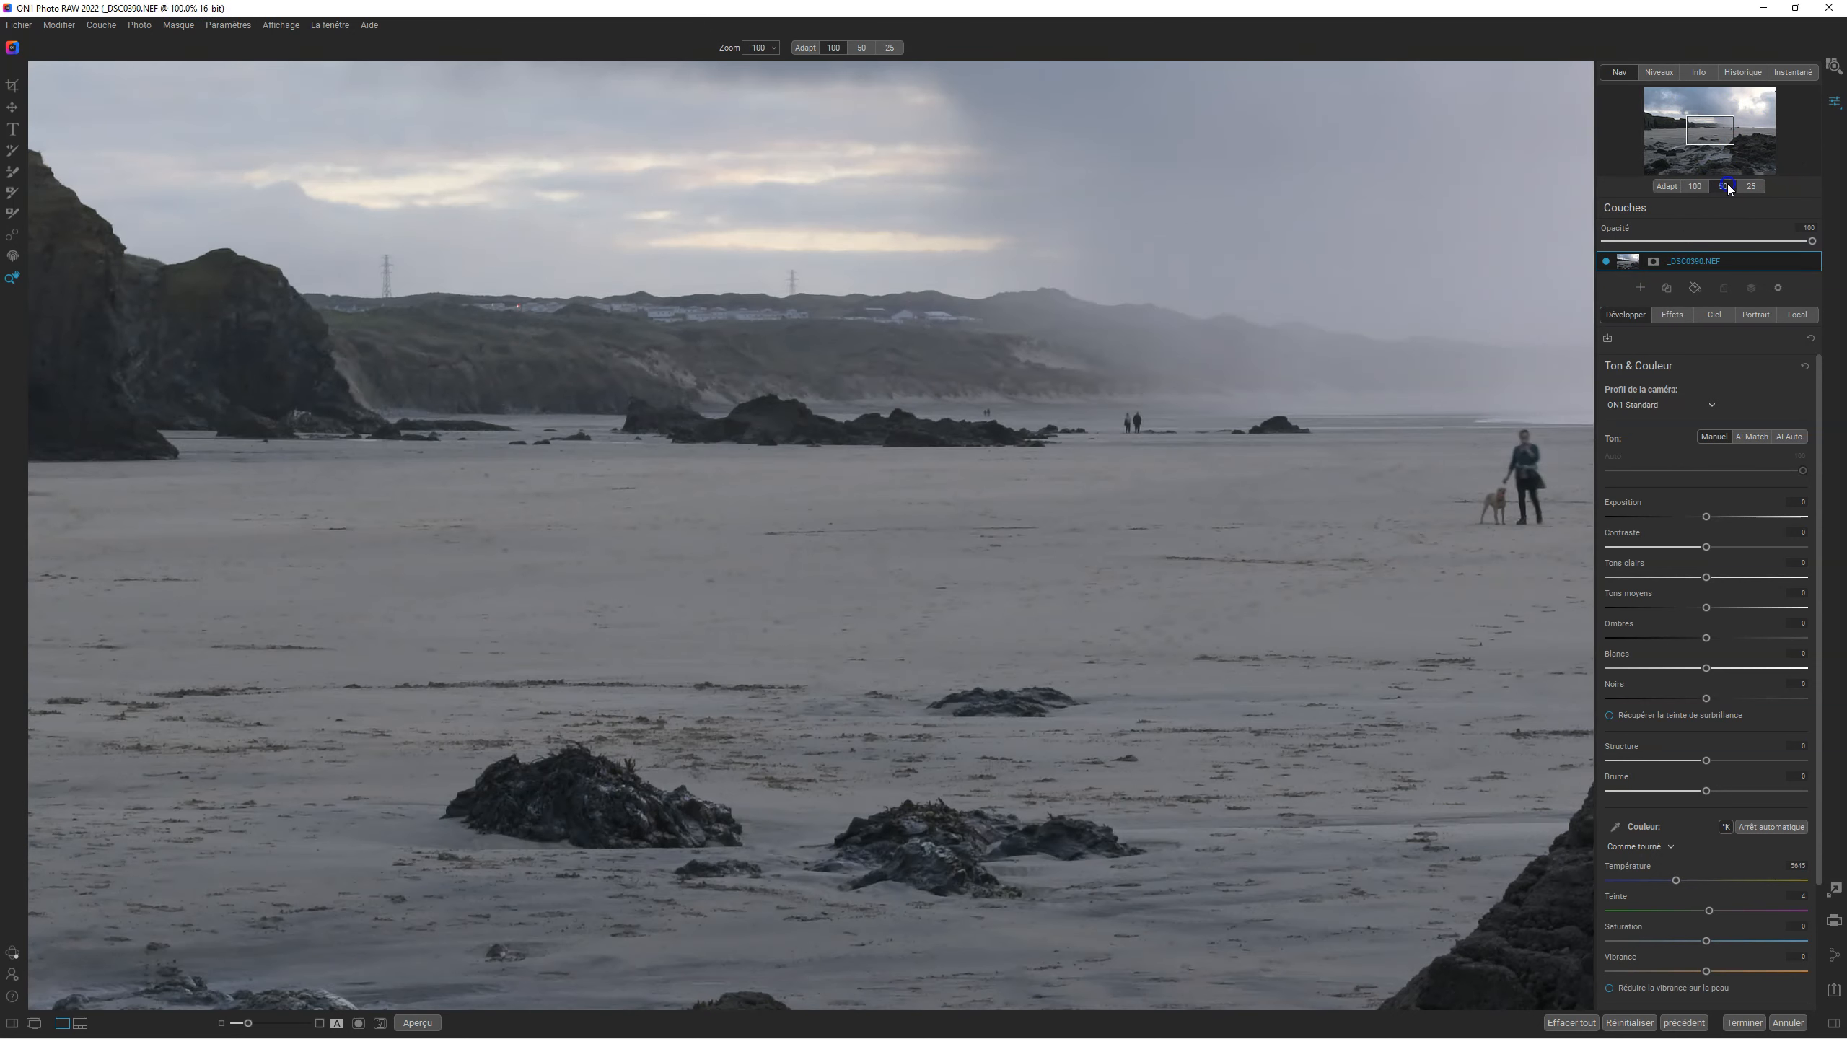
left_click(1725, 186)
left_click(1750, 187)
left_click(1671, 189)
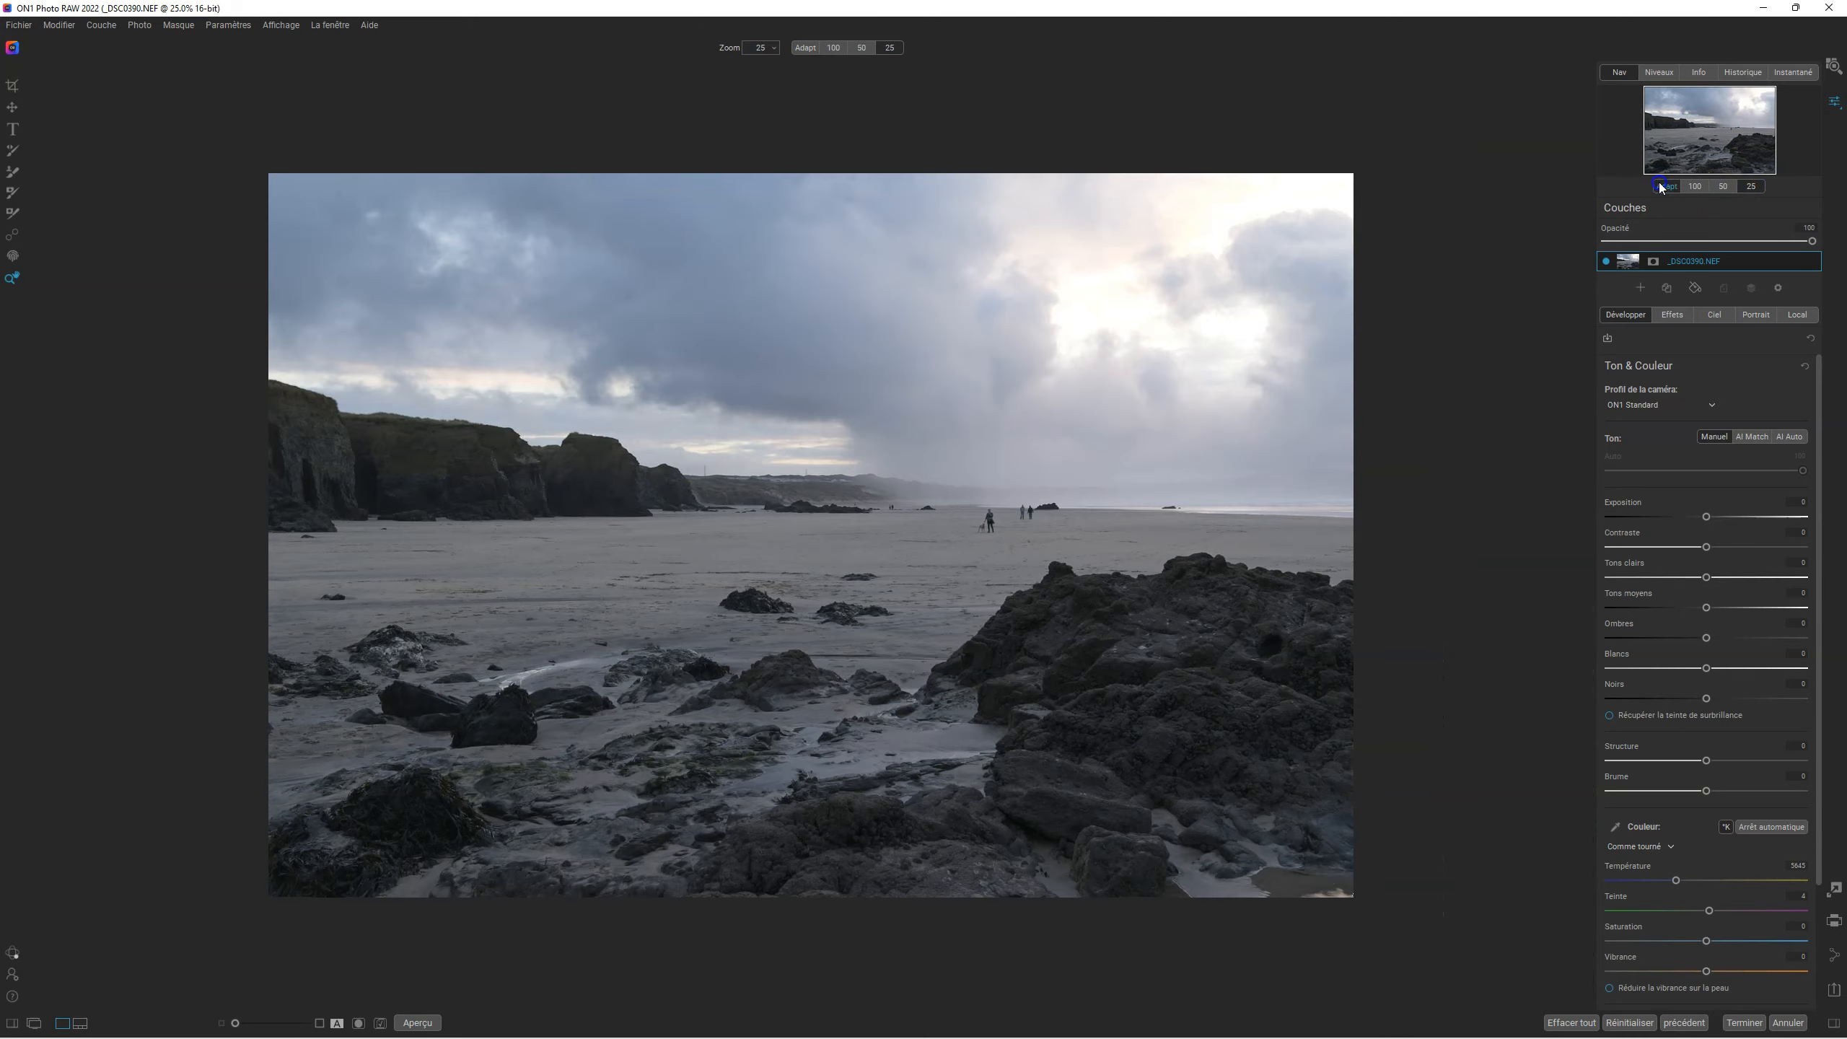
left_click(1697, 187)
mouse_move(1724, 131)
left_mouse_down()
mouse_move(1691, 168)
mouse_move(1694, 130)
mouse_move(1696, 153)
mouse_move(1714, 138)
mouse_move(1682, 156)
left_mouse_up()
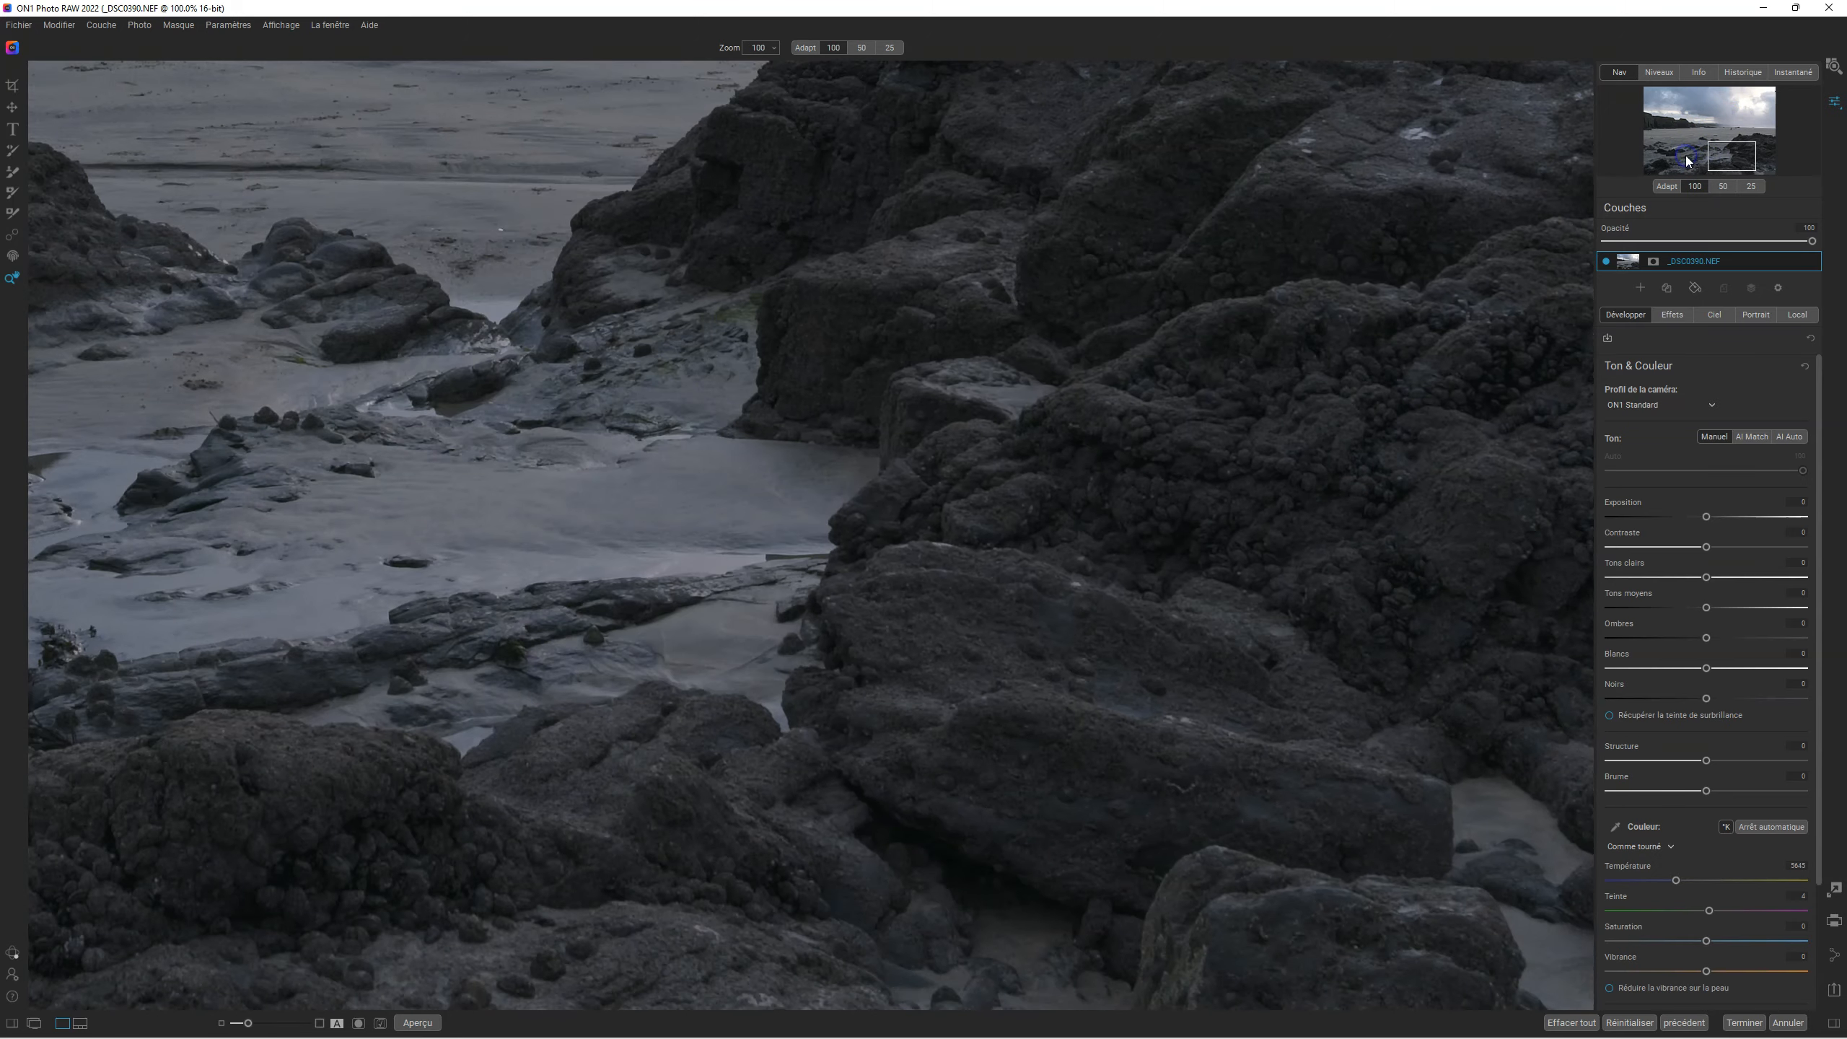
left_click(995, 466)
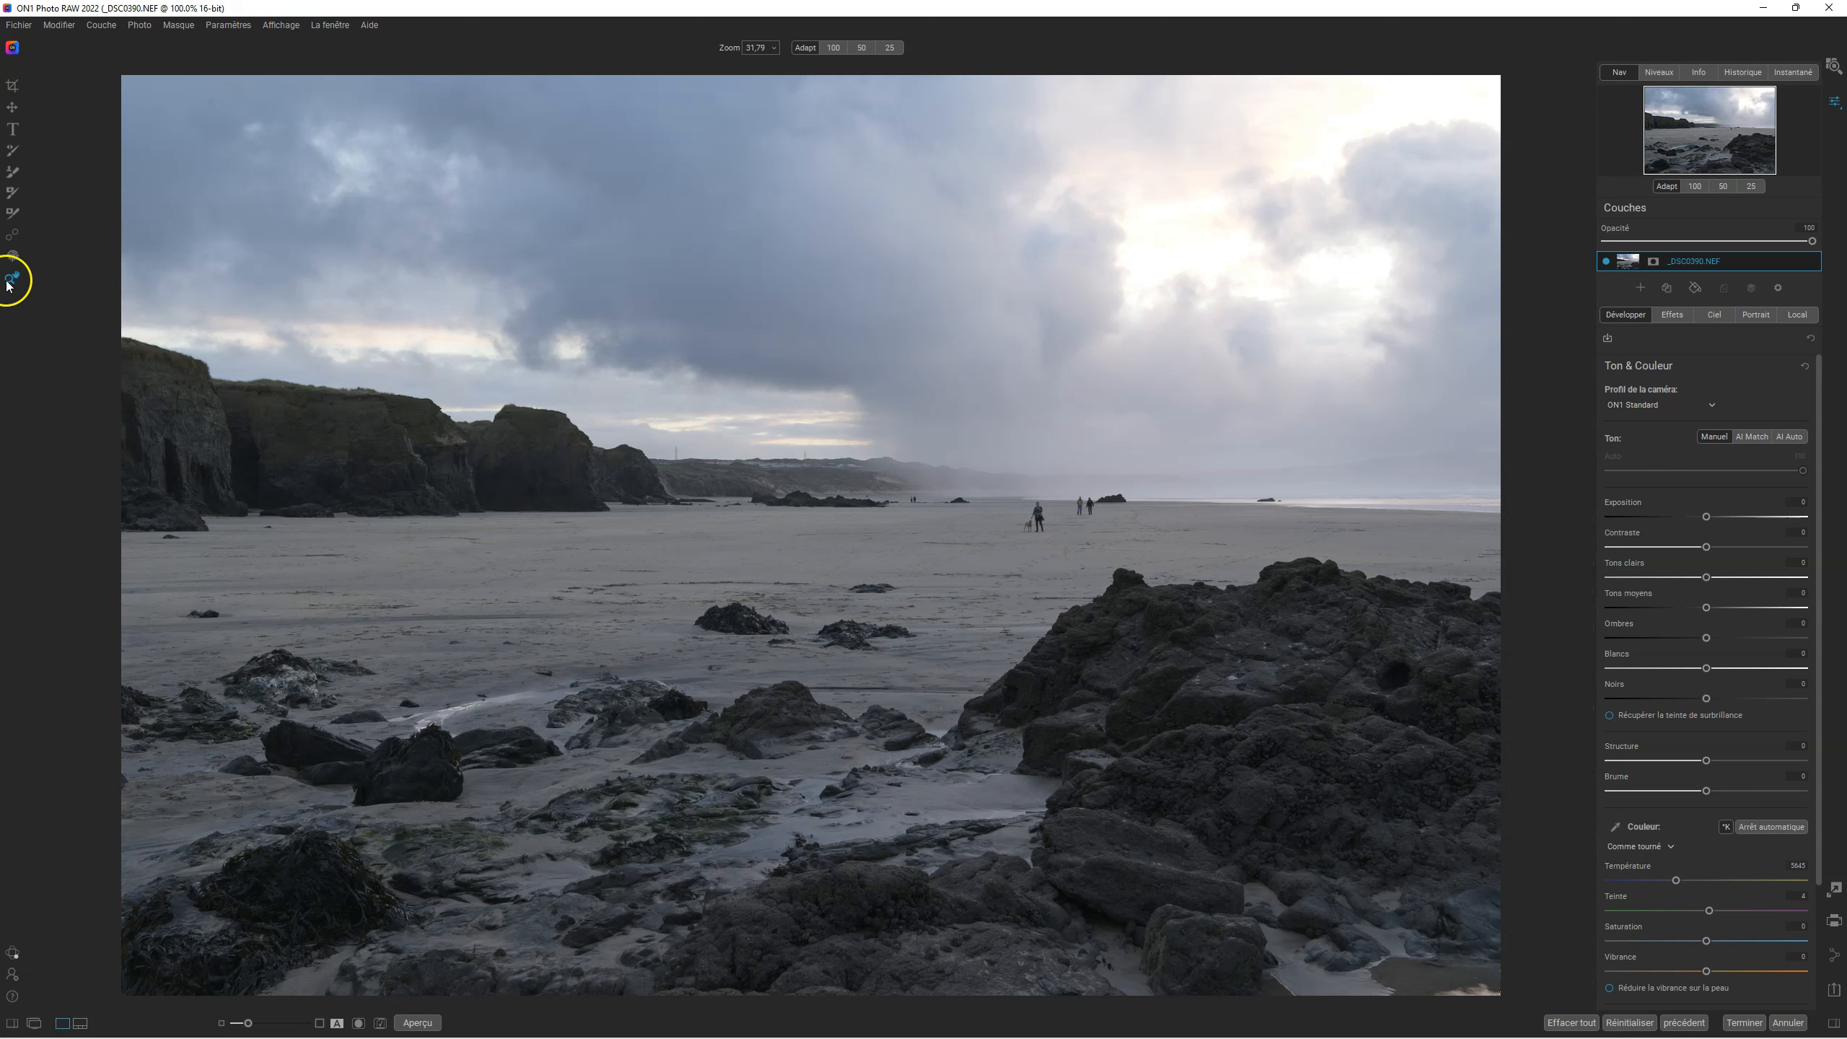
Inspect the sky of the photo at 100% zoom and return to the fitted view.
left_click(913, 554)
left_click(913, 554)
left_click(773, 48)
mouse_move(737, 66)
left_mouse_down()
mouse_move(786, 70)
mouse_move(708, 78)
mouse_move(730, 72)
left_mouse_up()
left_click(724, 72)
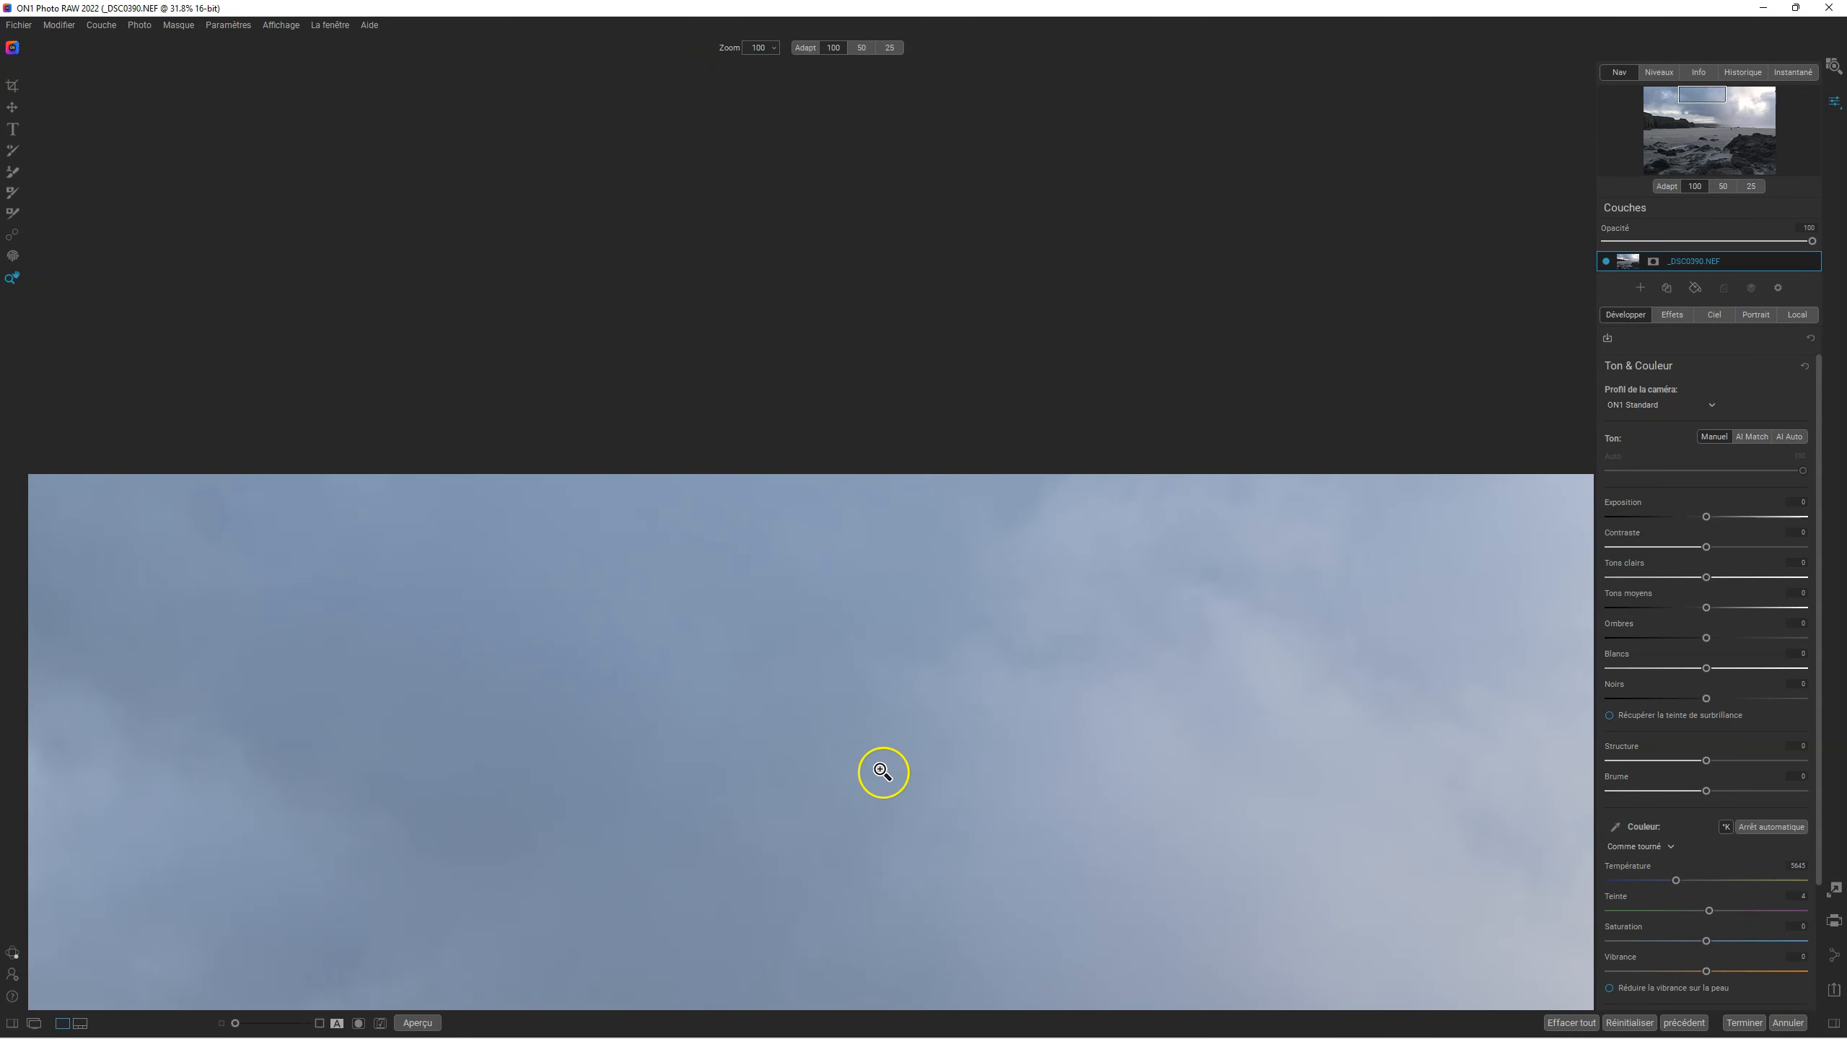
left_click(805, 48)
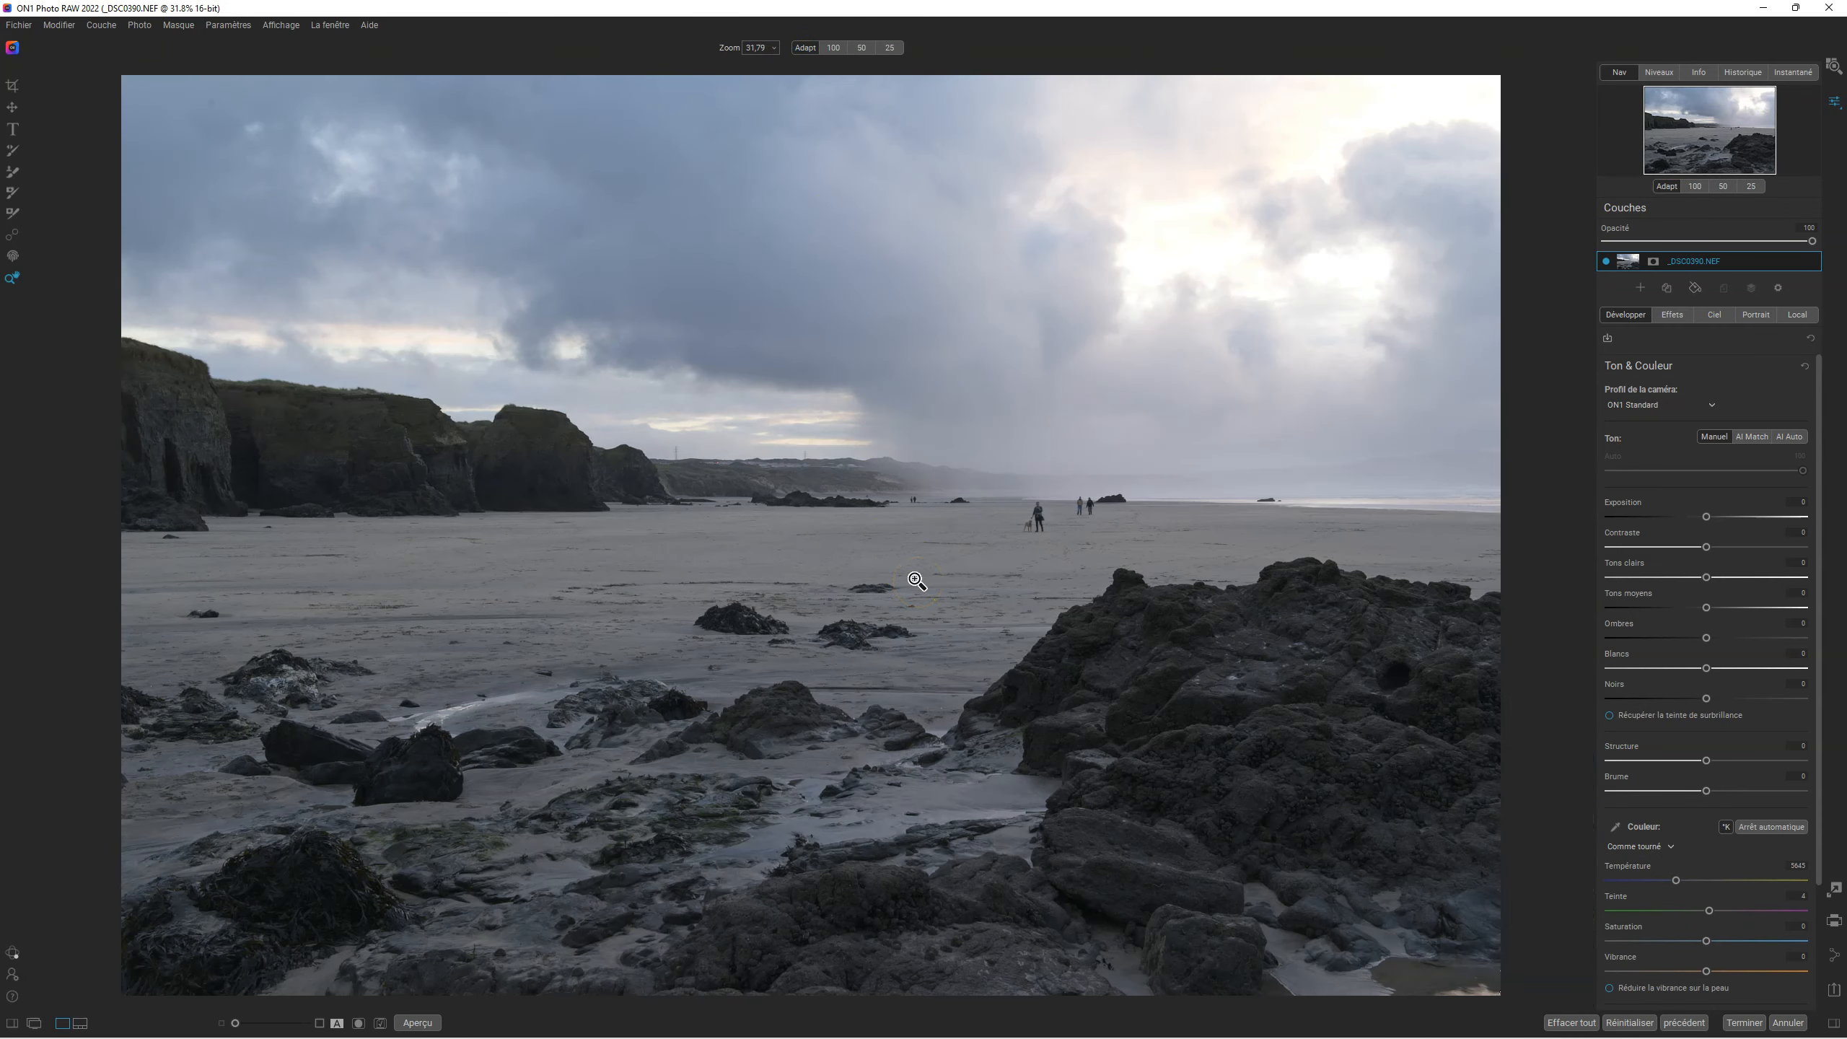
Toggle the before/after preview and review the photo's histogram, camera info, edit history and snapshots.
left_click(428, 1024)
left_click(429, 1023)
left_click(1655, 73)
left_click(1699, 72)
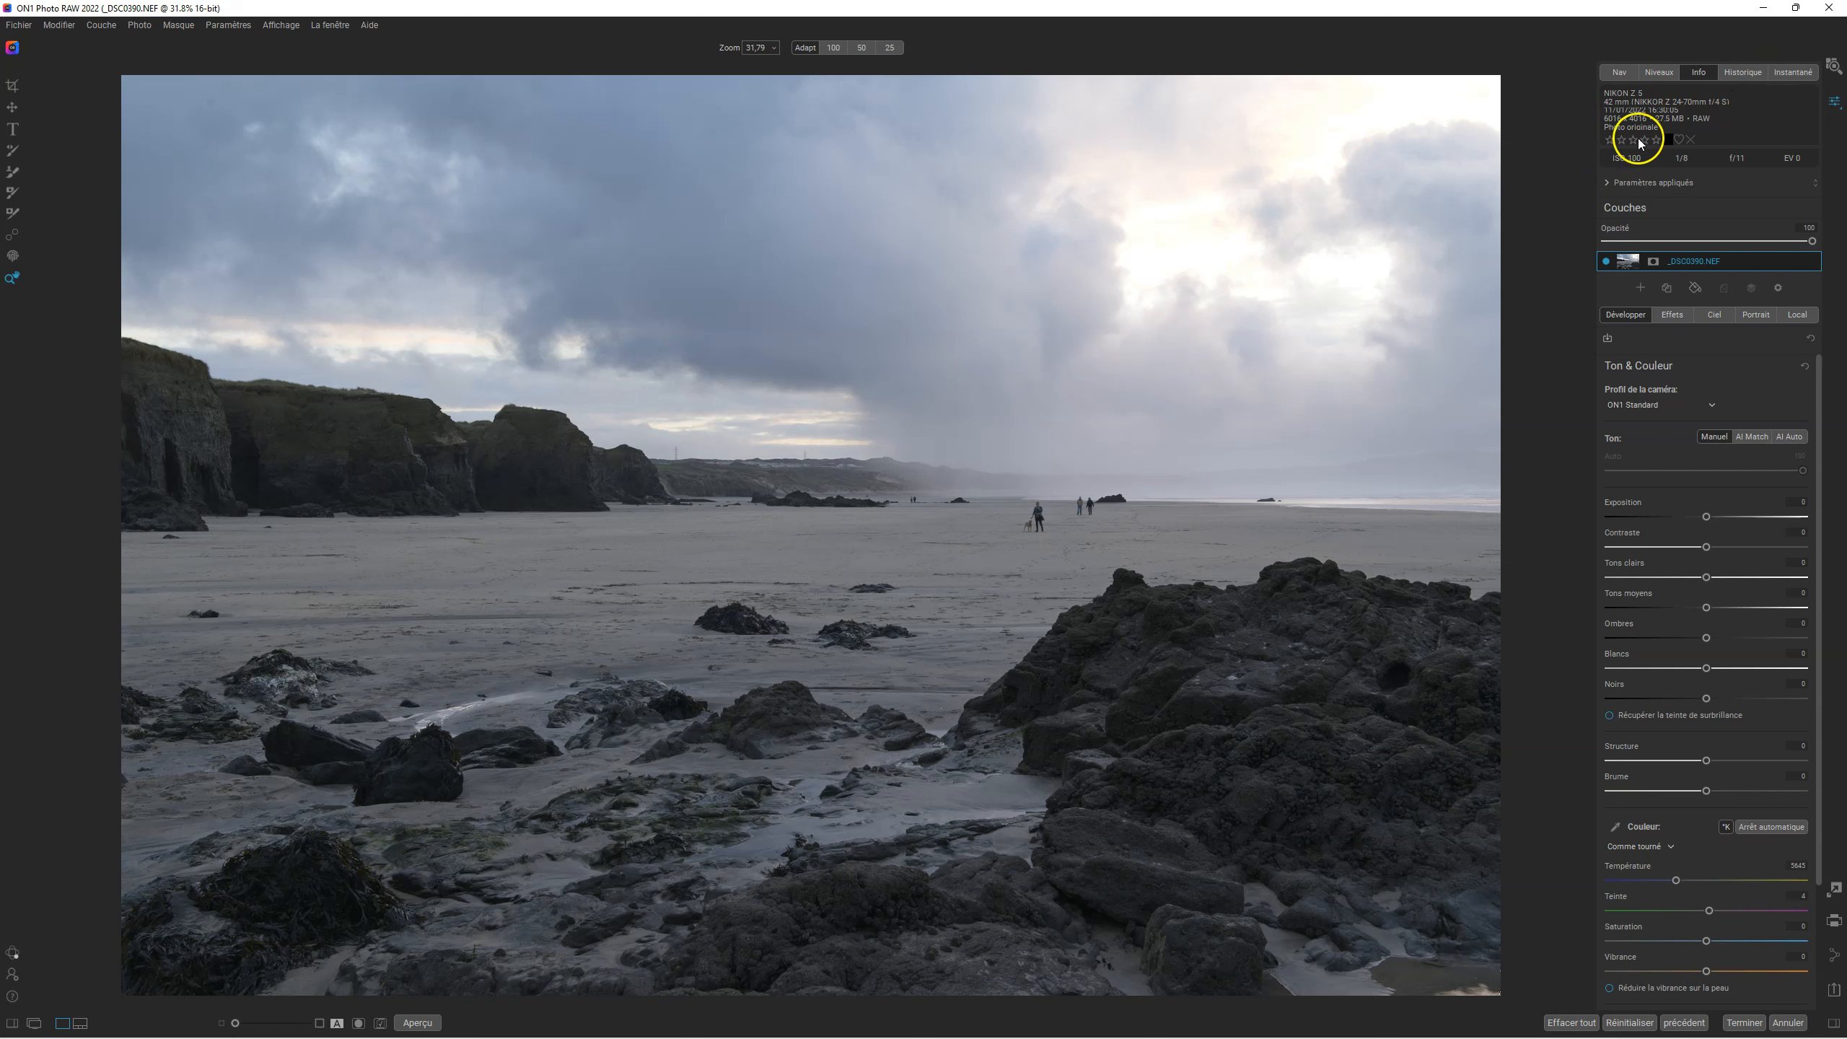
left_click(1635, 141)
left_click(1679, 139)
left_click(1744, 73)
left_click(1800, 74)
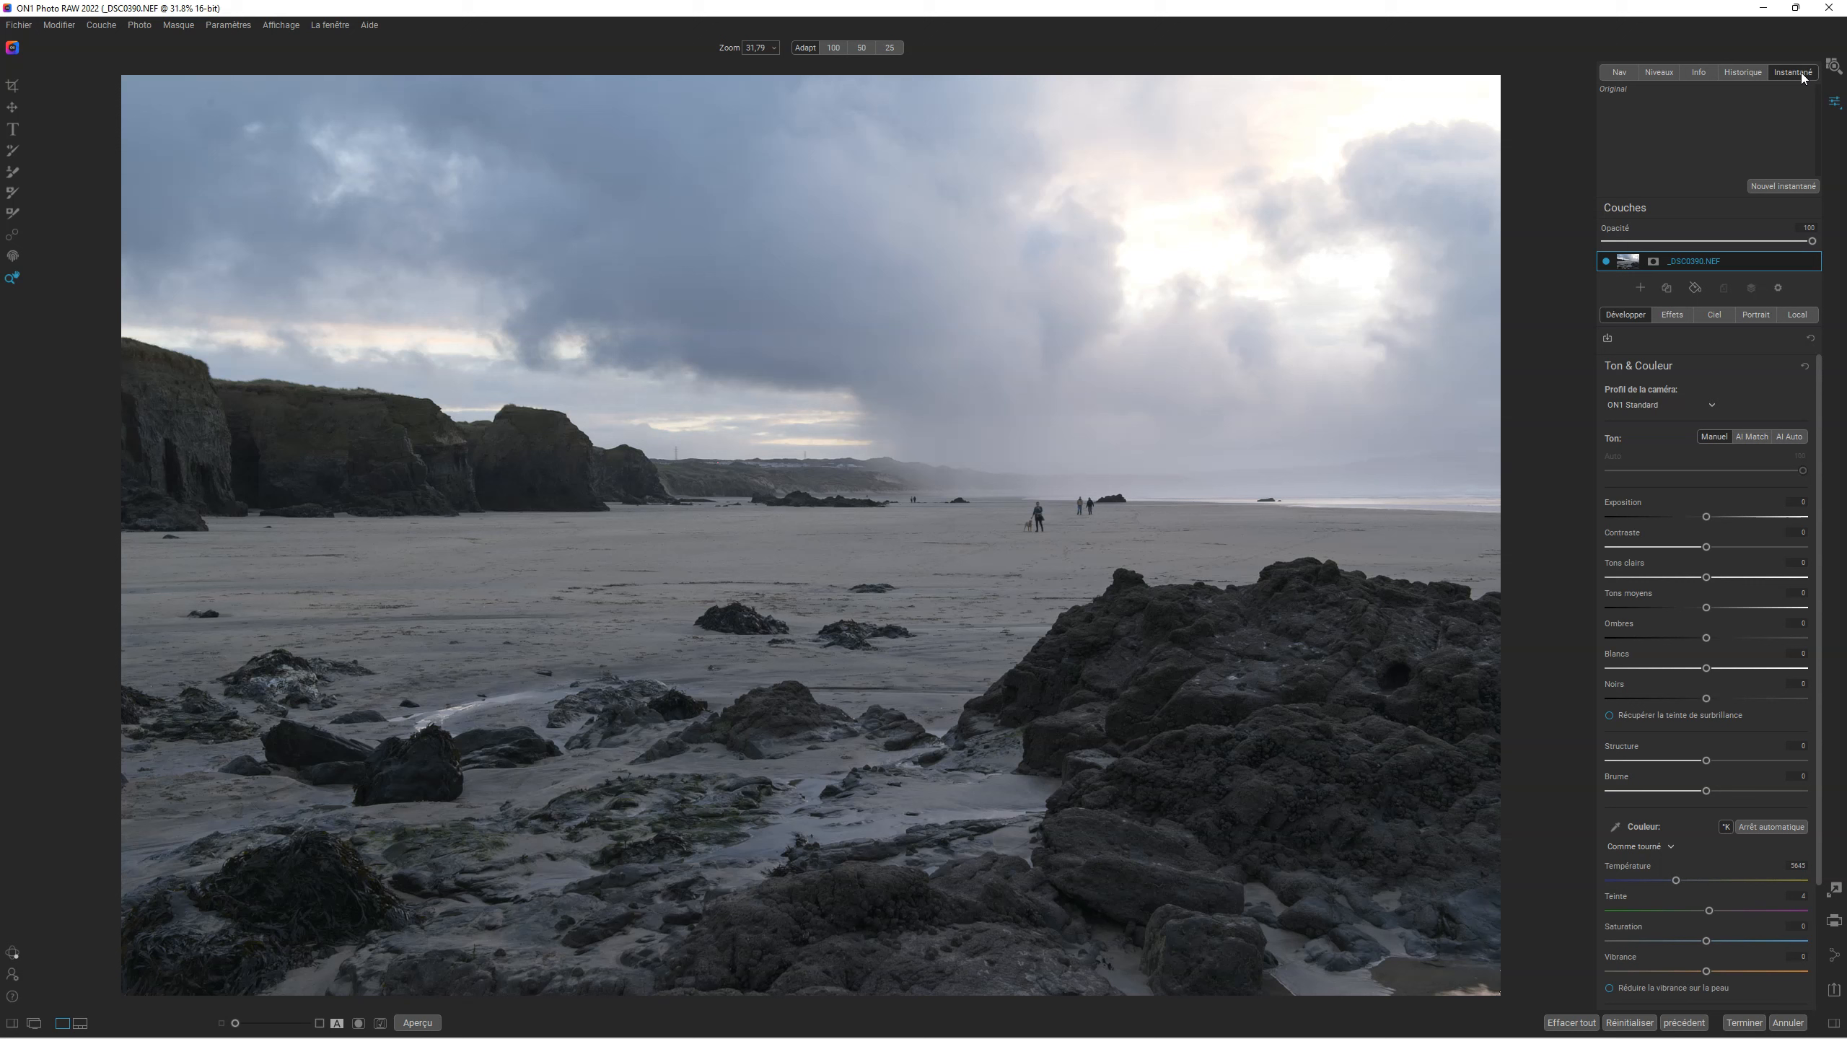
left_click(1661, 72)
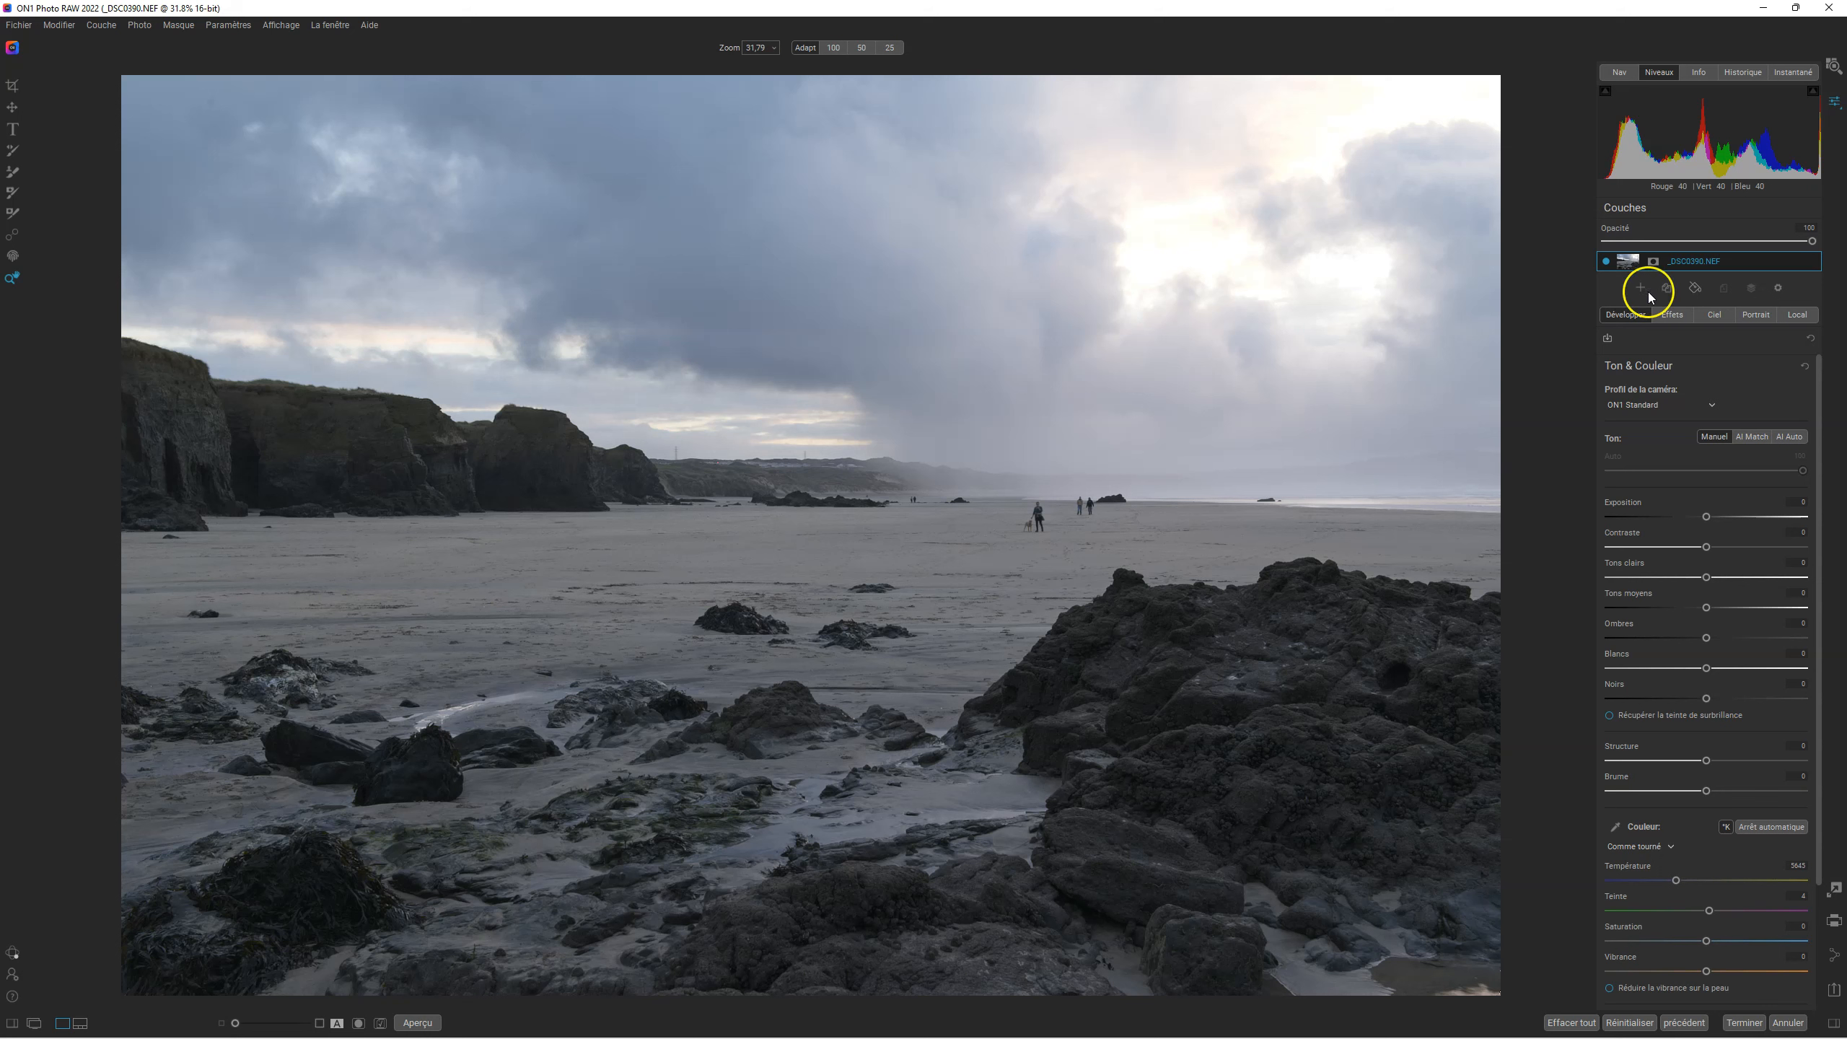
Look through the layer's blending modes, the available effect filters and the local adjustment controls.
left_click(1670, 291)
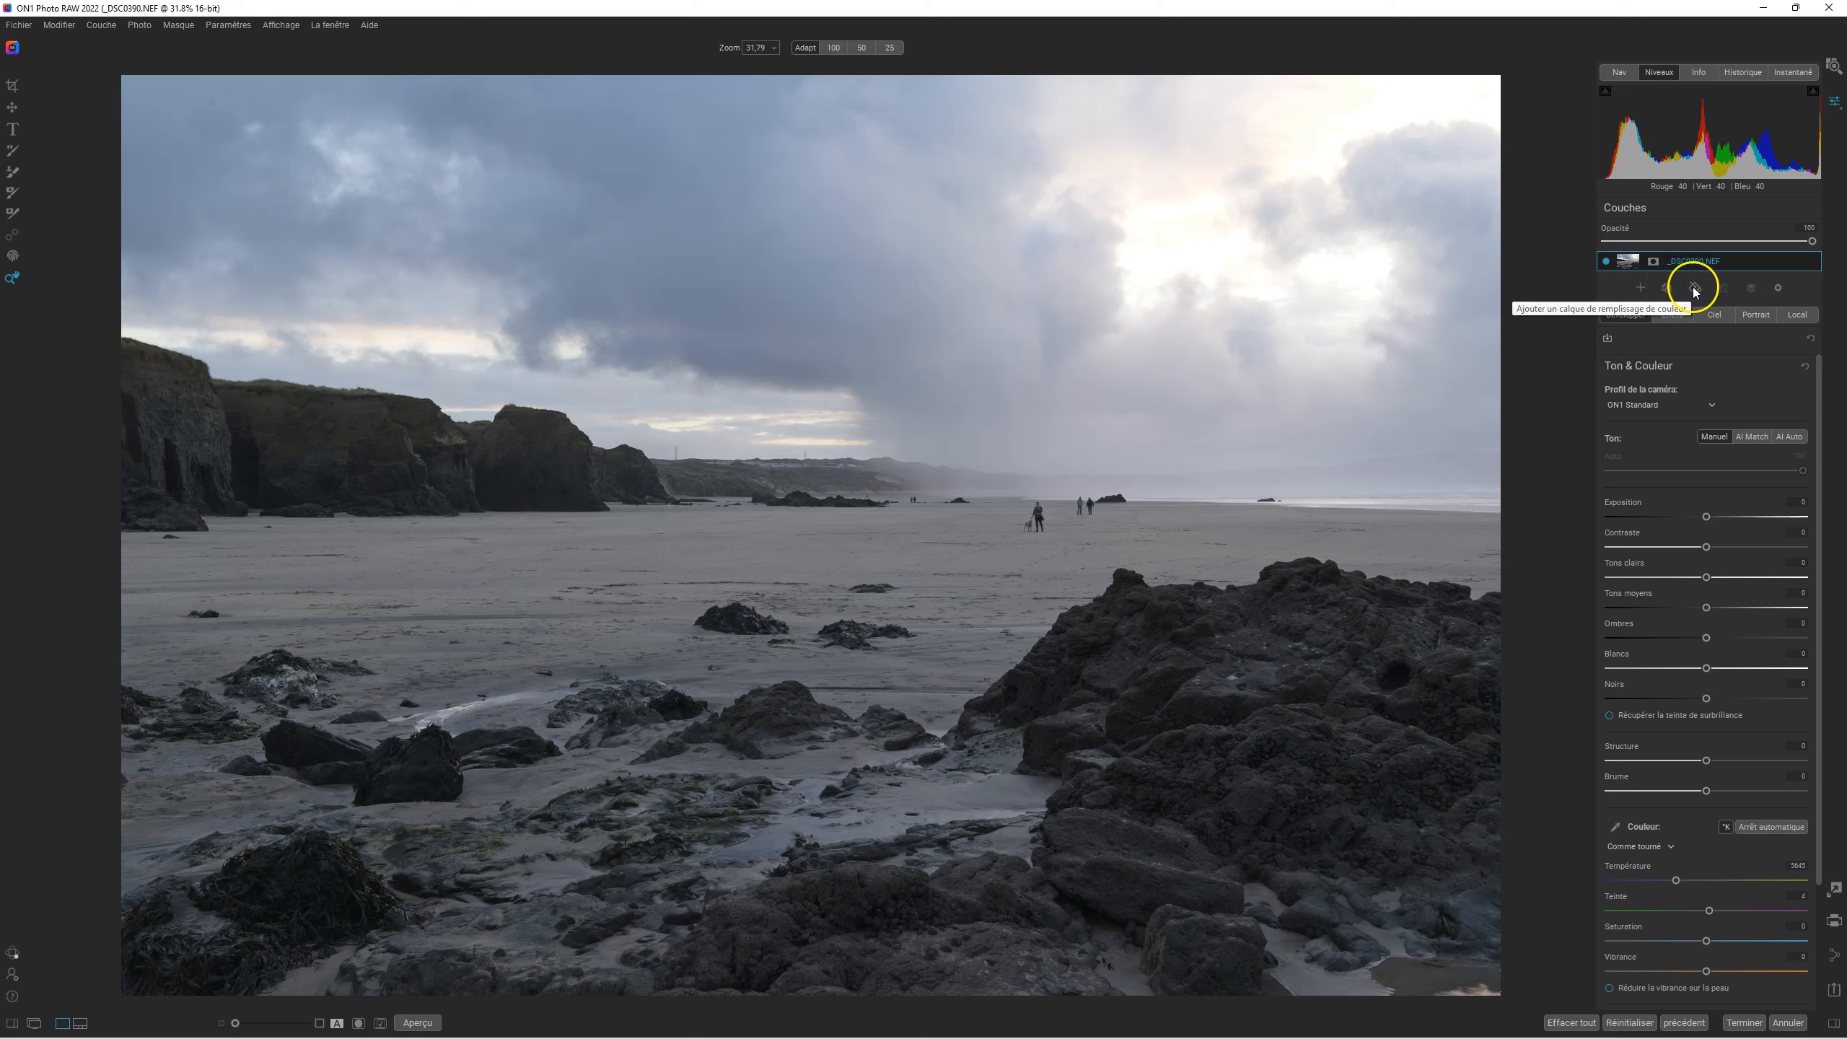
left_click(1777, 287)
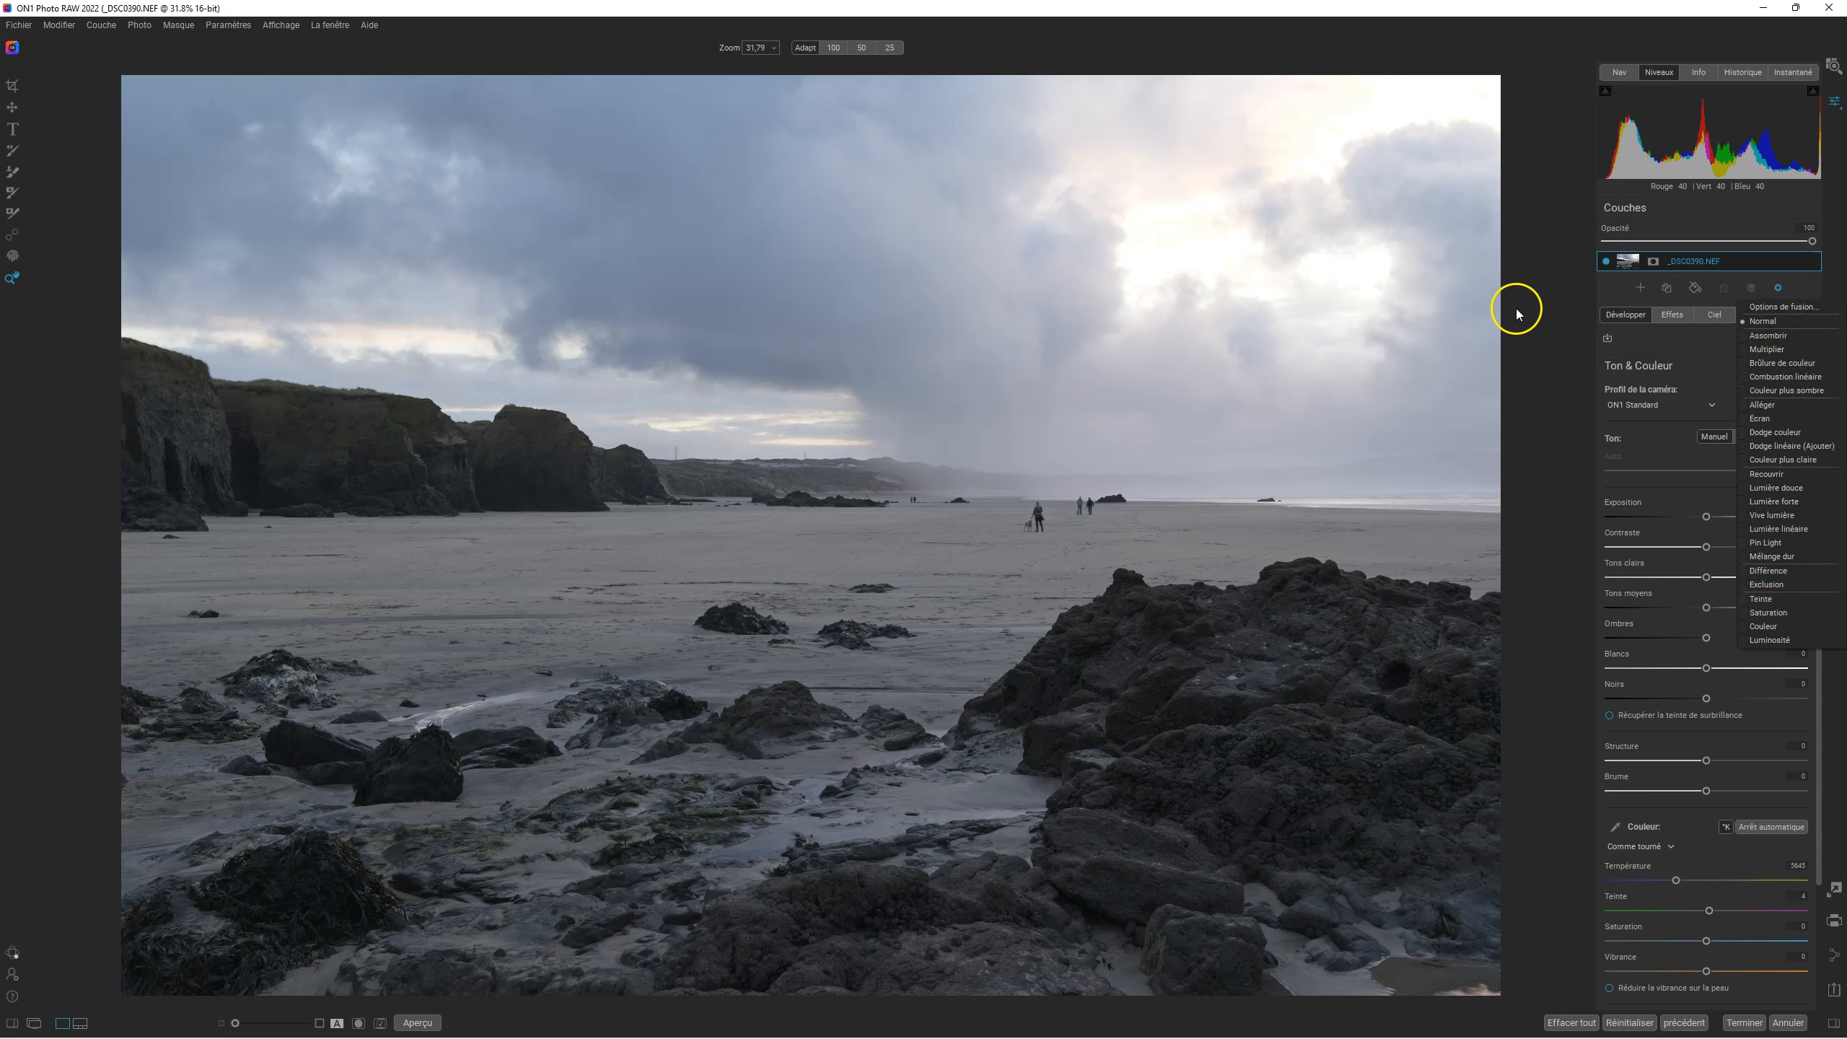
left_click(1672, 314)
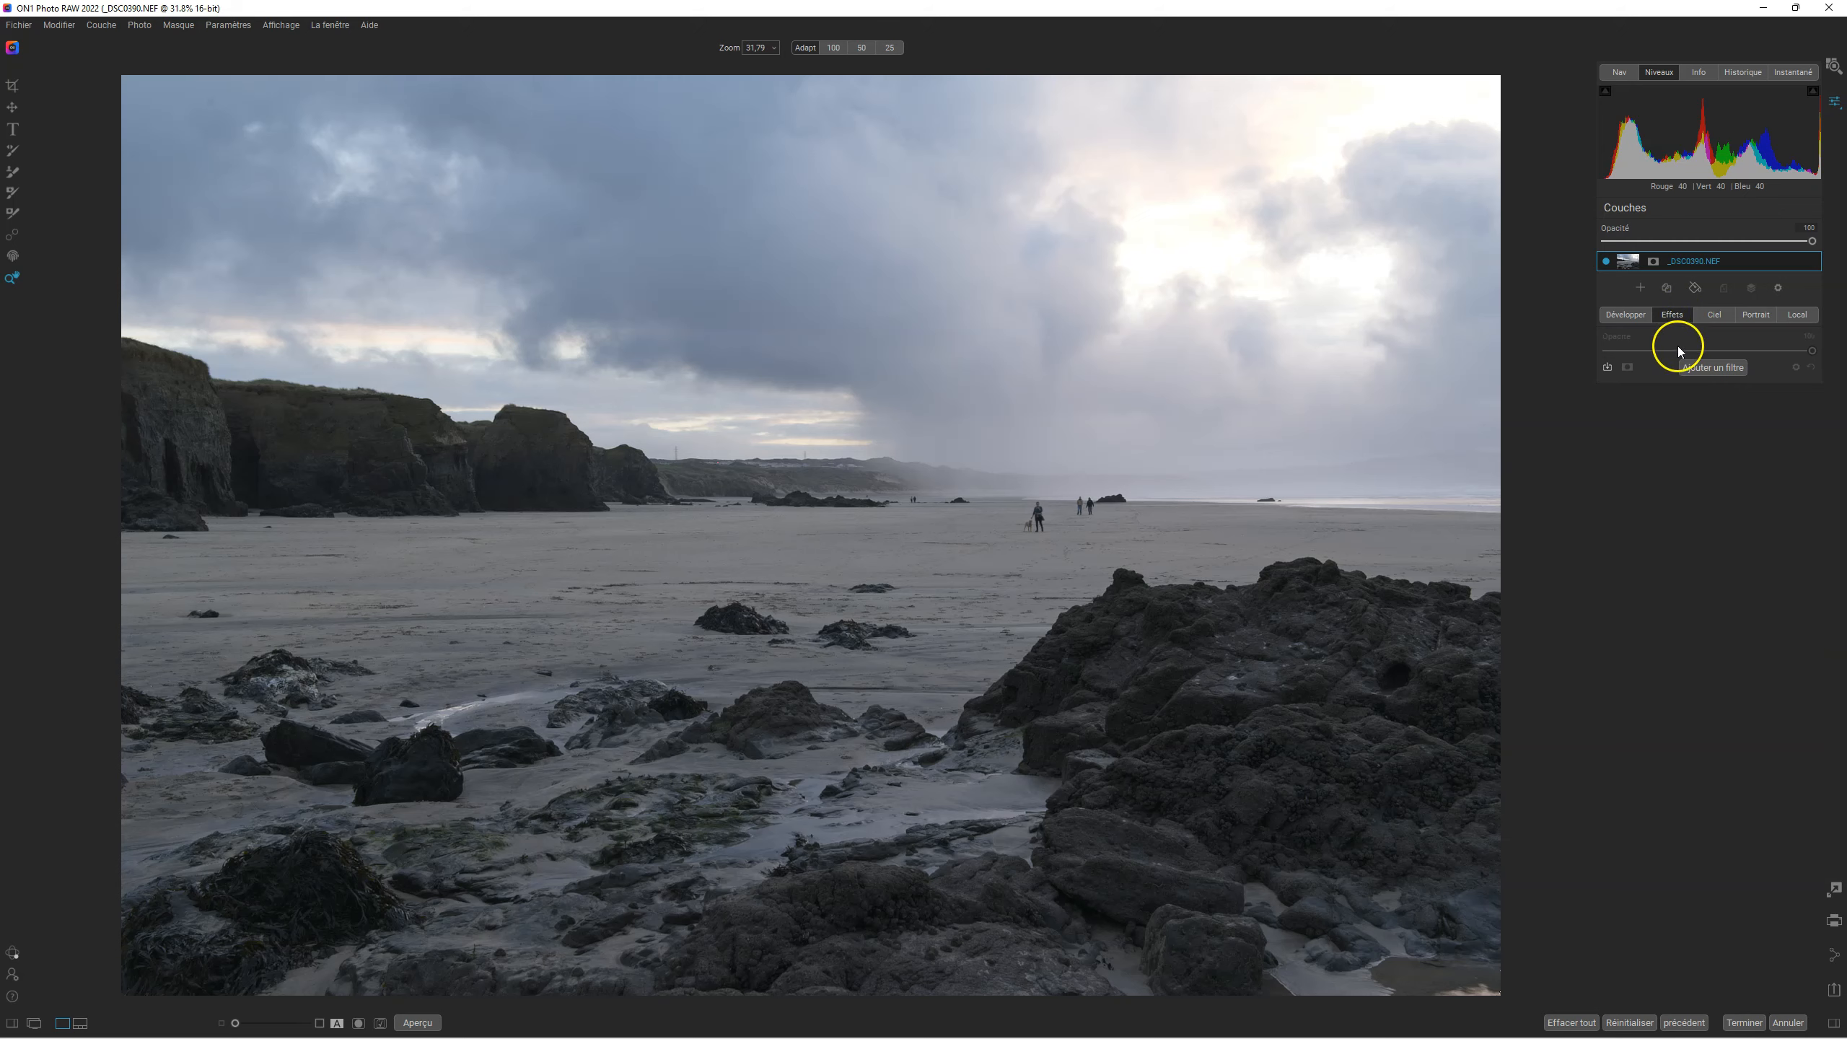
left_click(1709, 367)
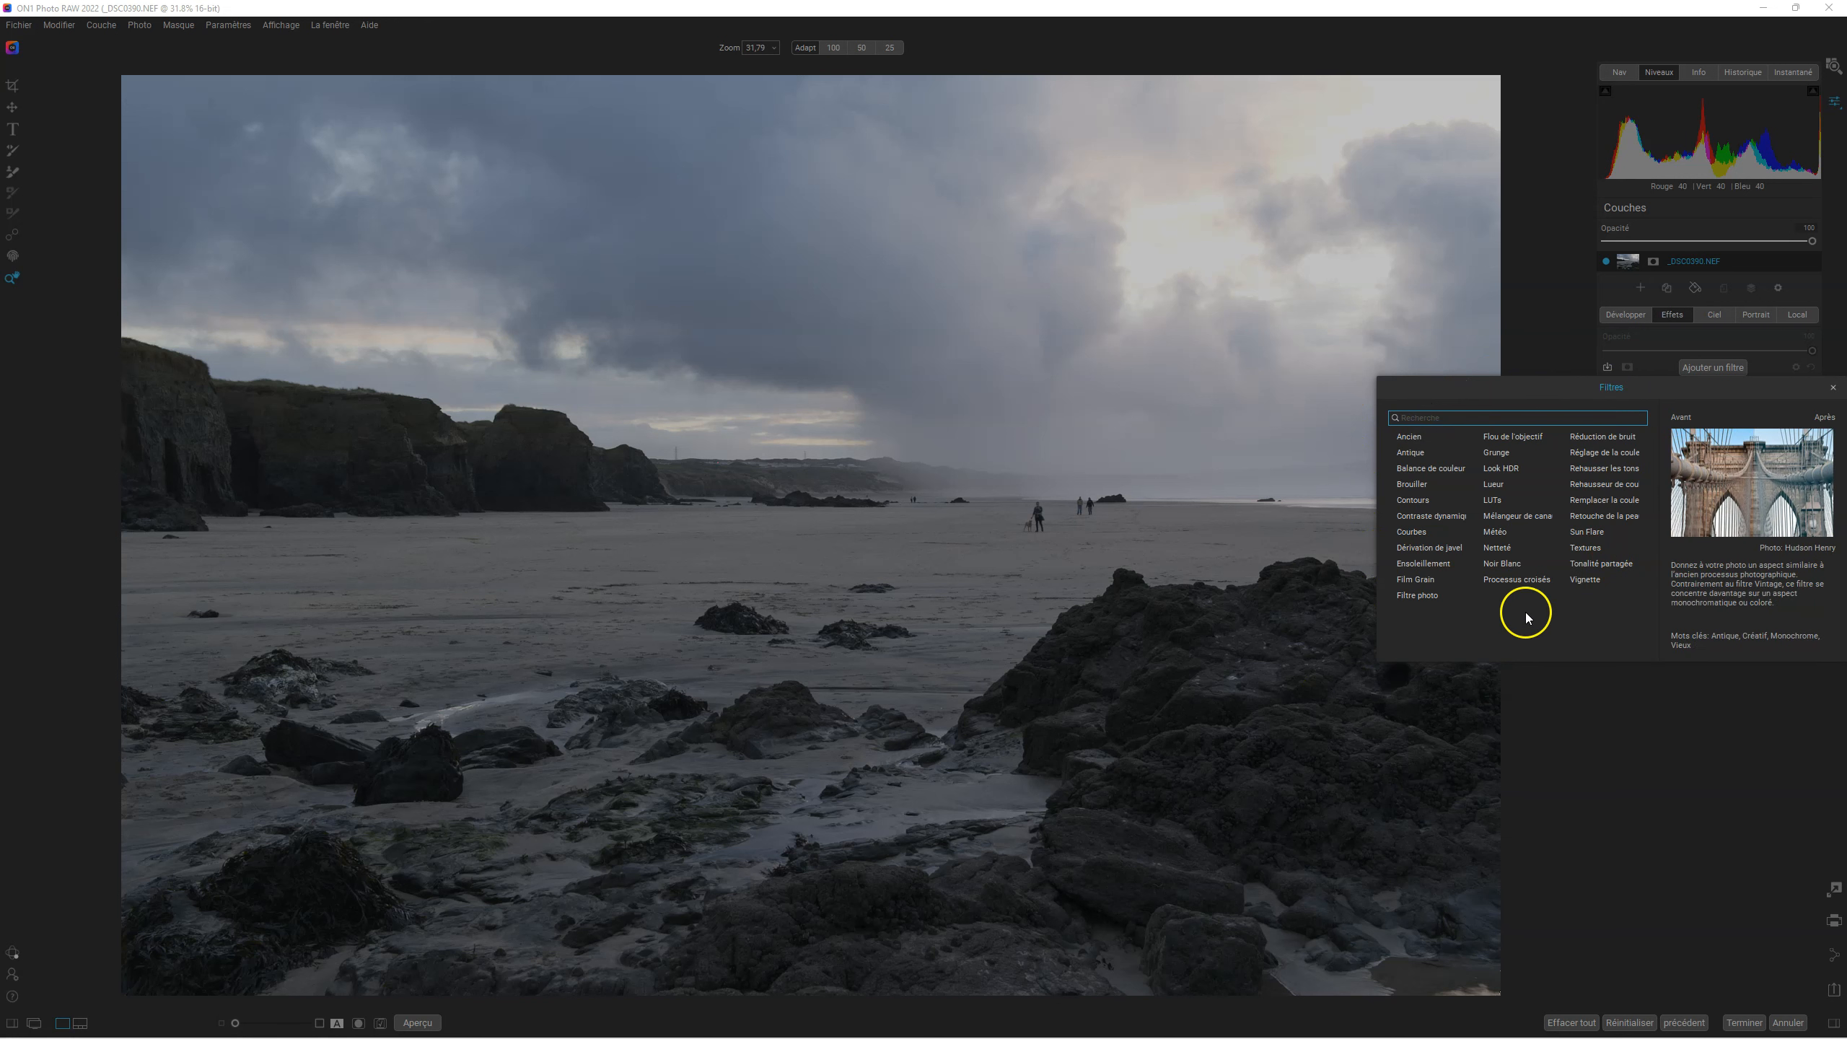
left_click(1547, 306)
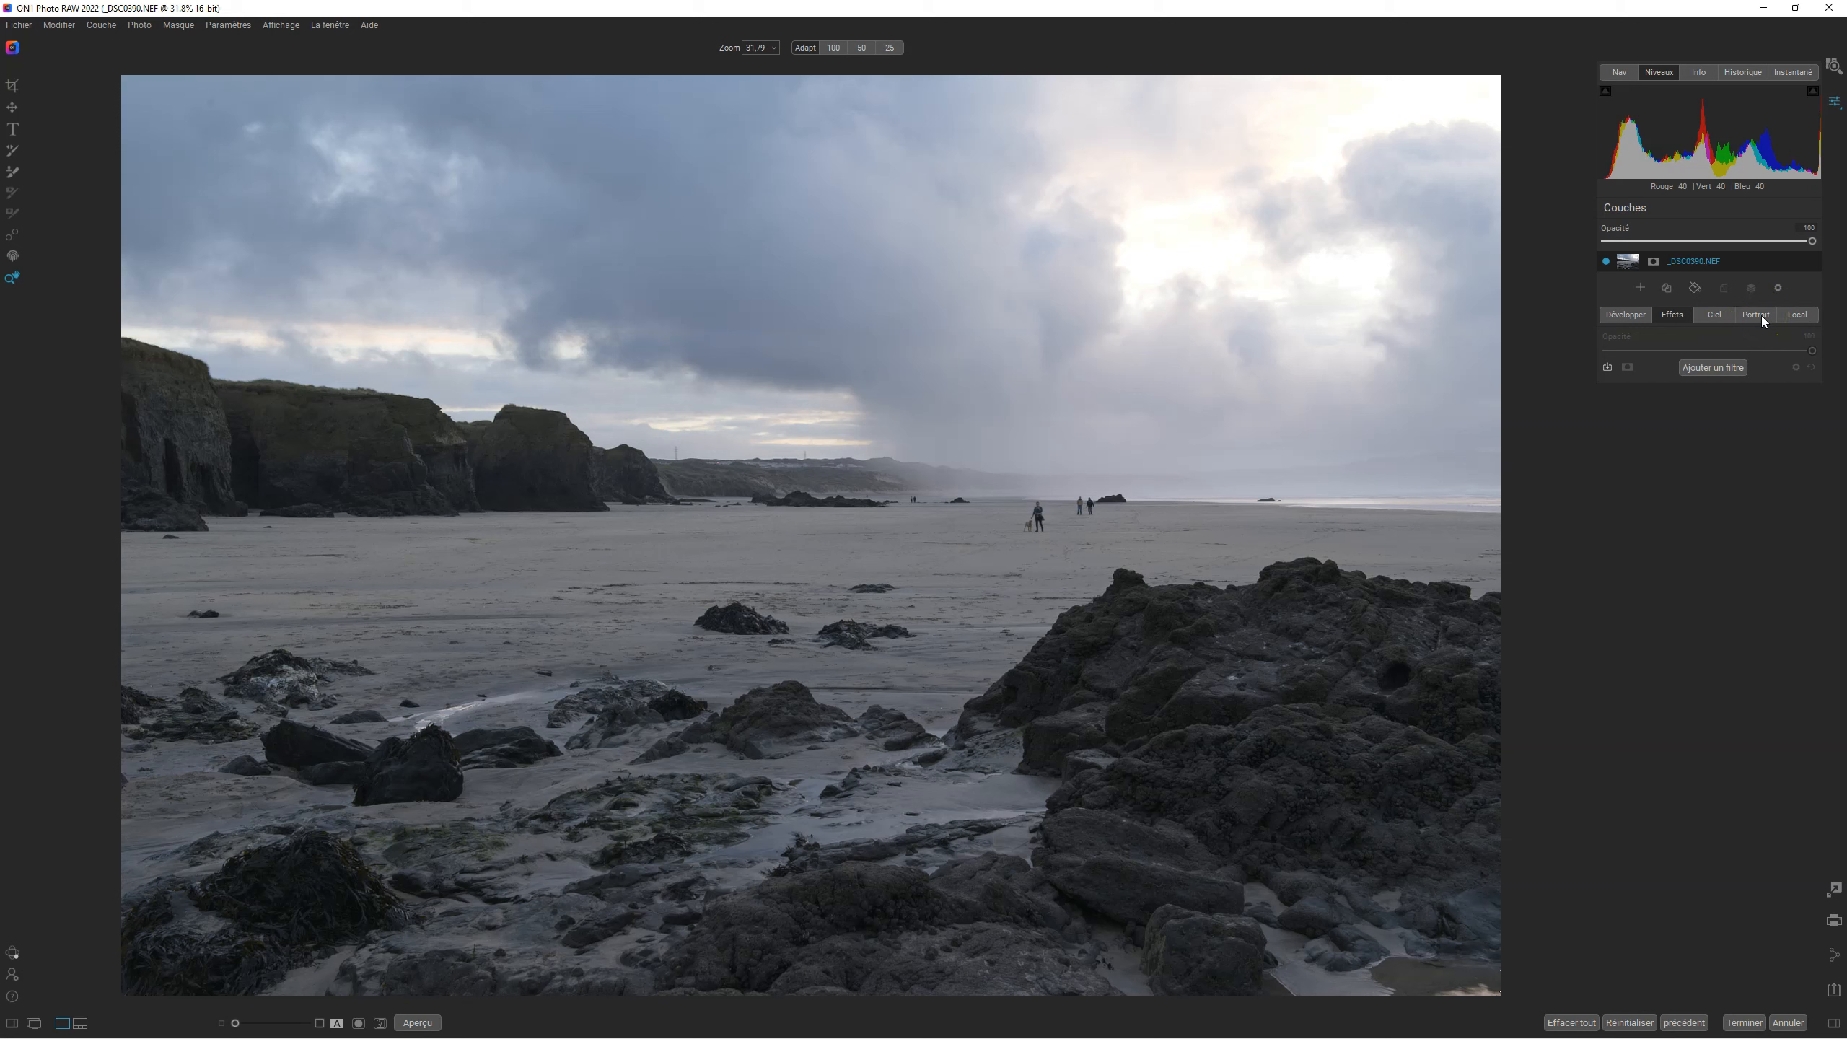
left_click(1799, 315)
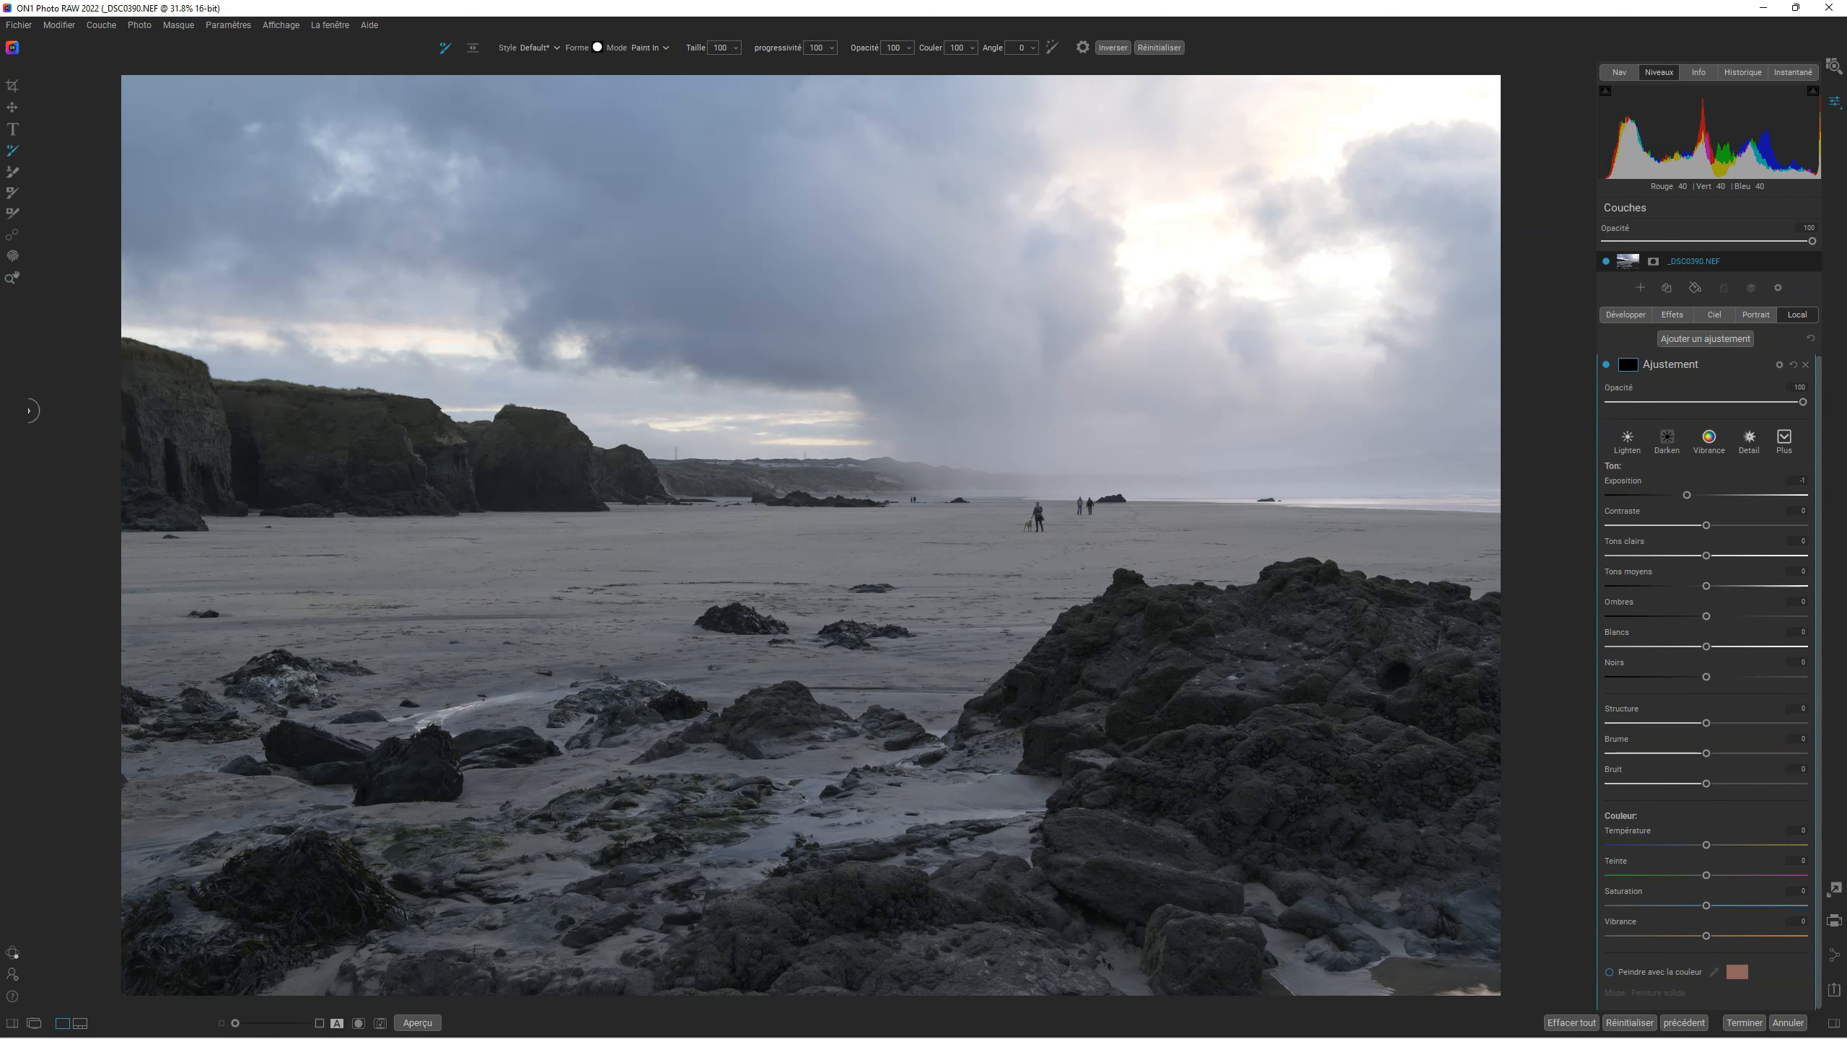
Try to retouch out the person with the dog on the beach in healing mode, and delete the correction.
left_click(13, 235)
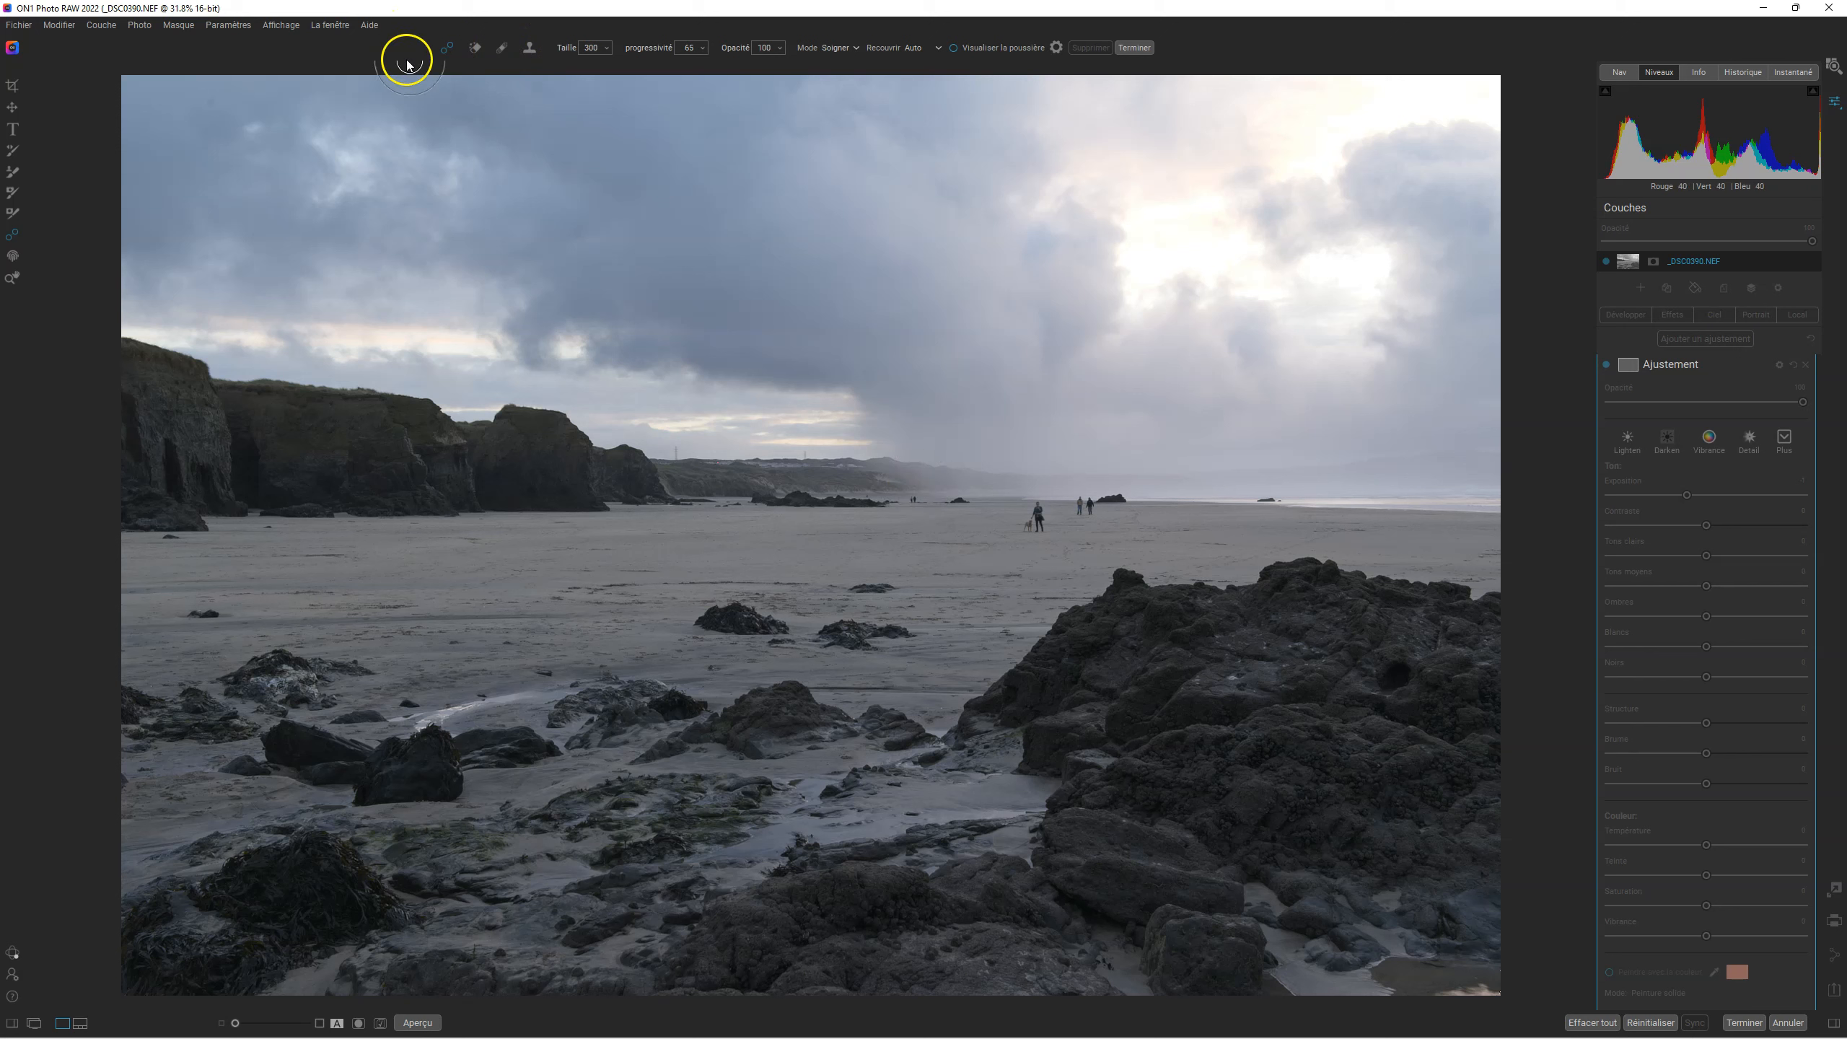
left_click_drag(1039, 504, 1044, 526)
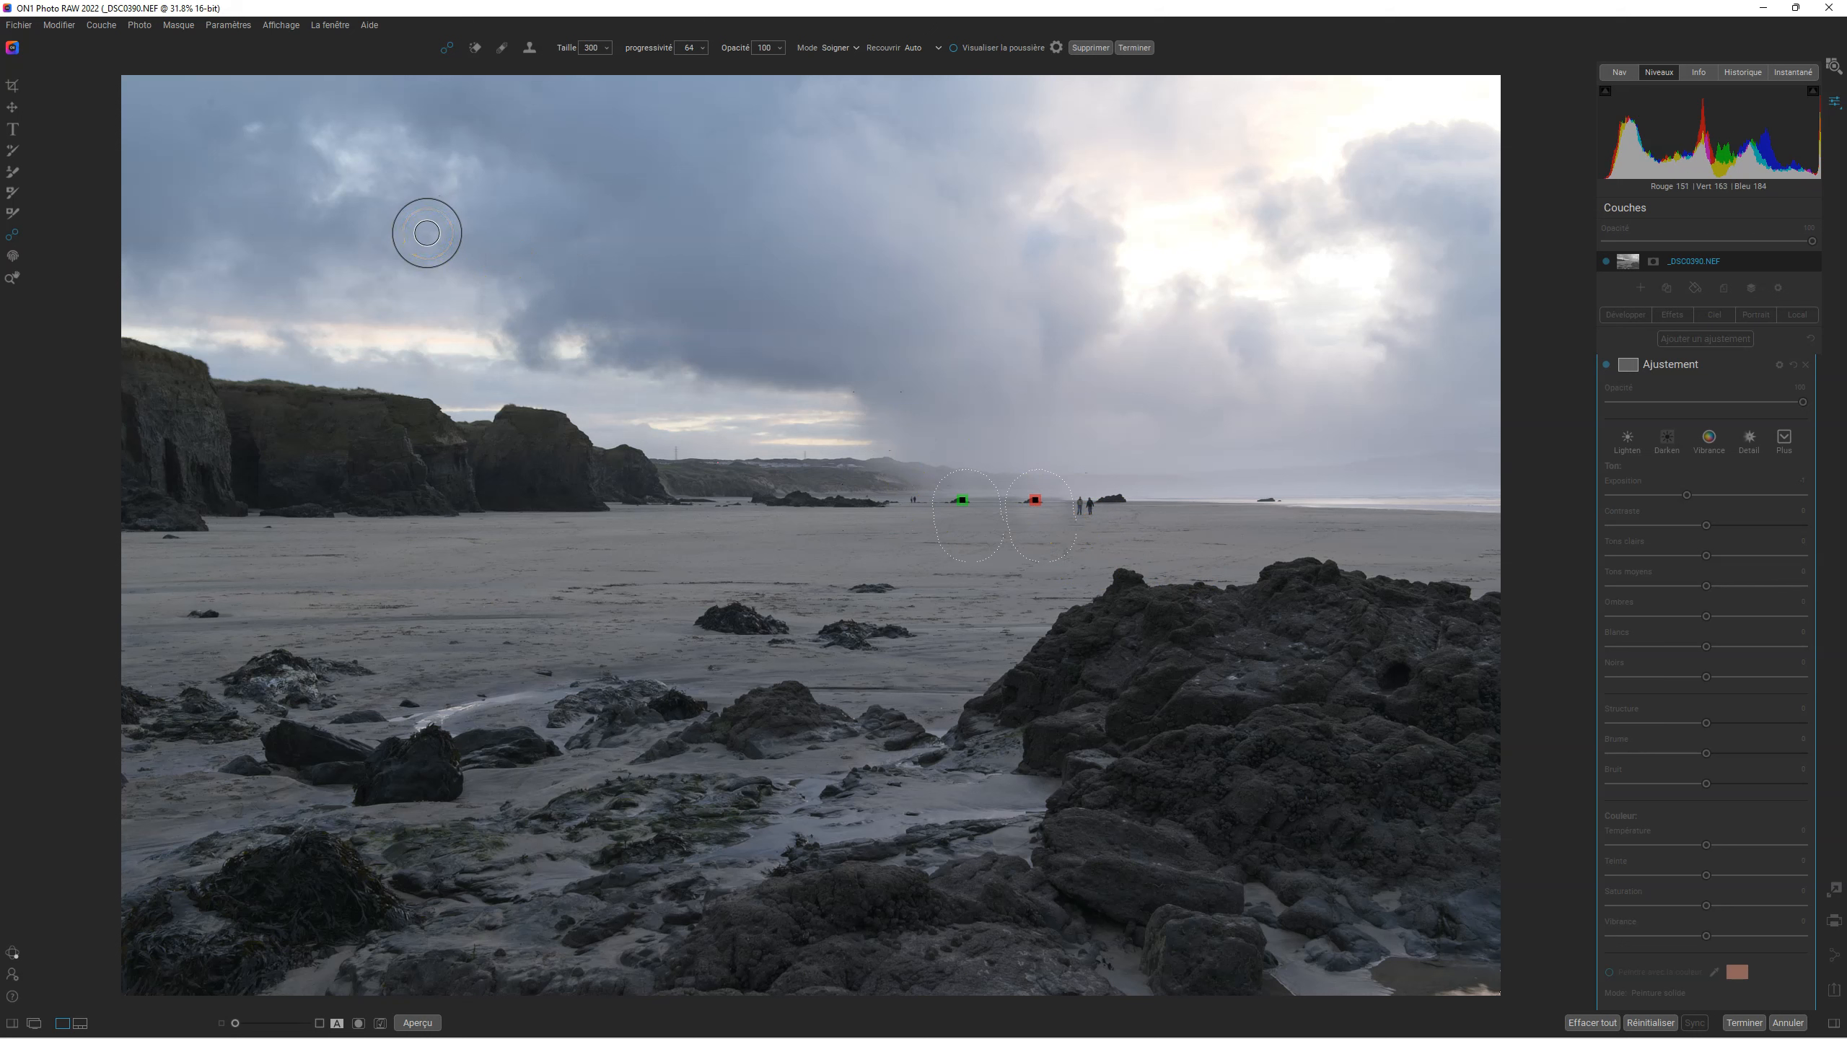
key("Delete")
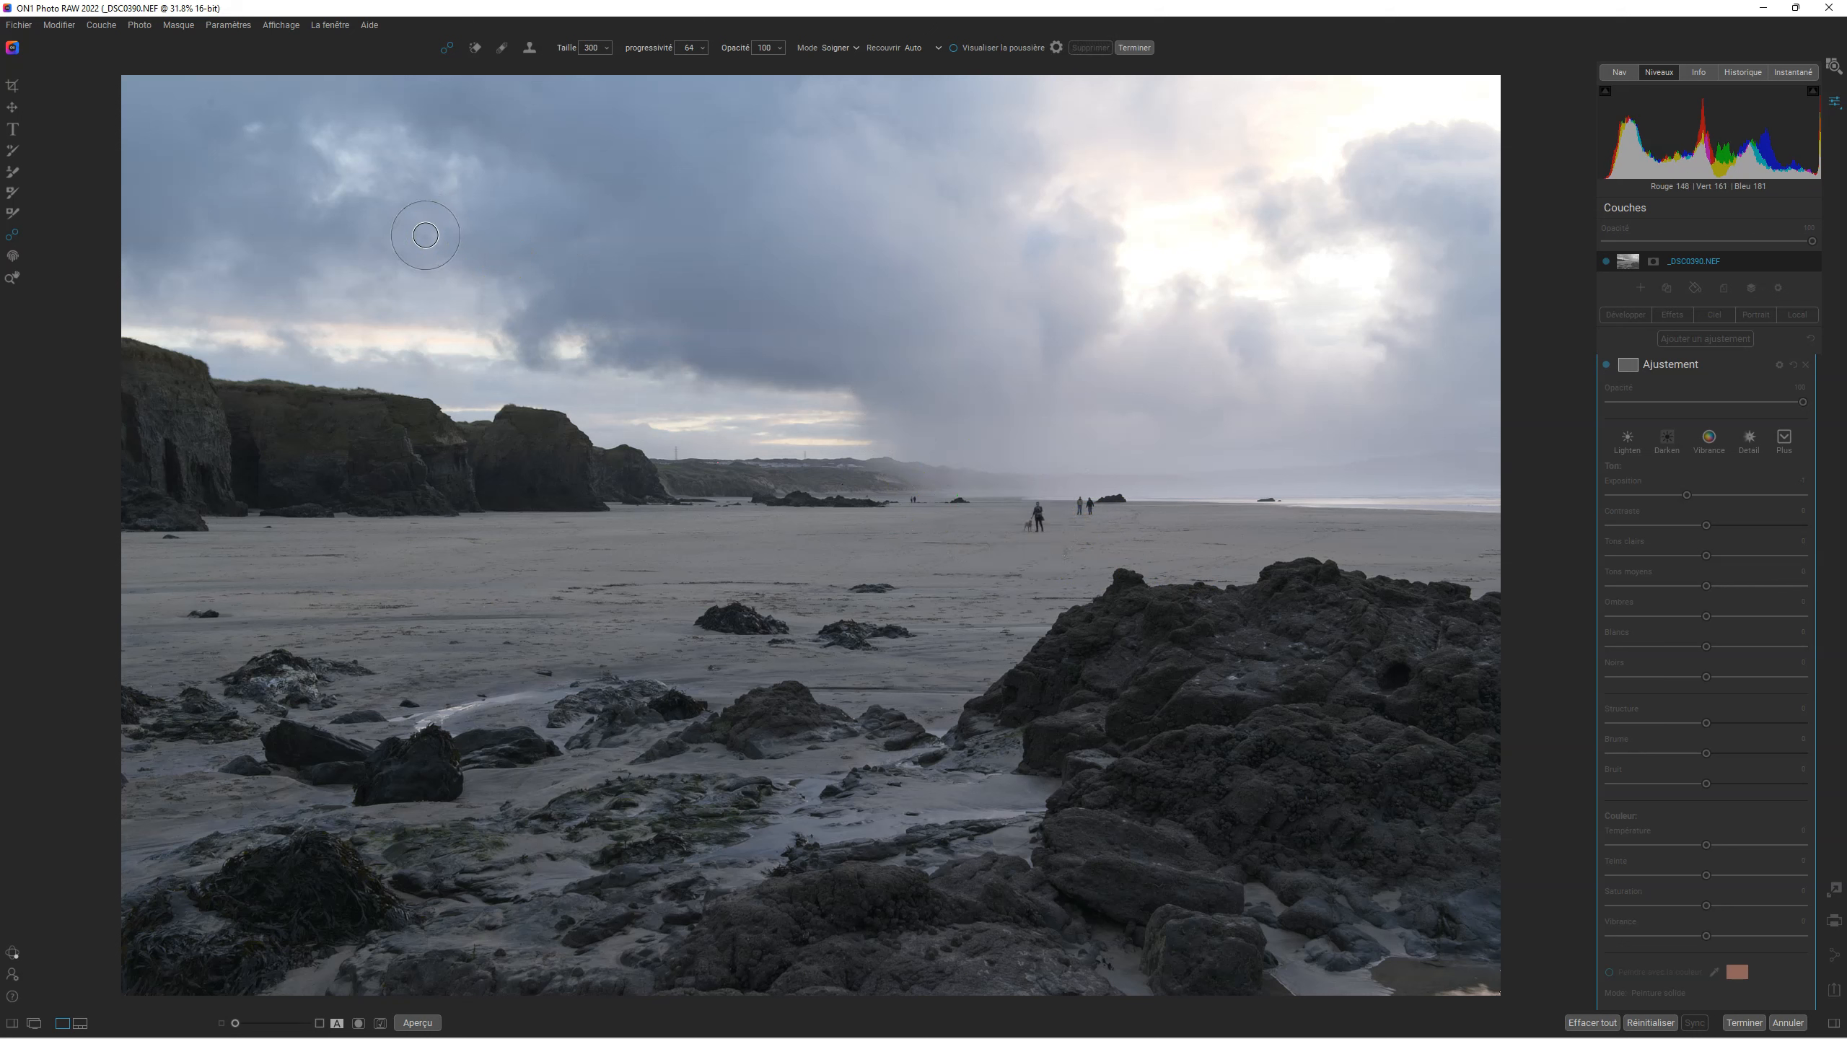
Remove the person with the dog from the beach using the Perfect Eraser at size 100.
left_click(475, 50)
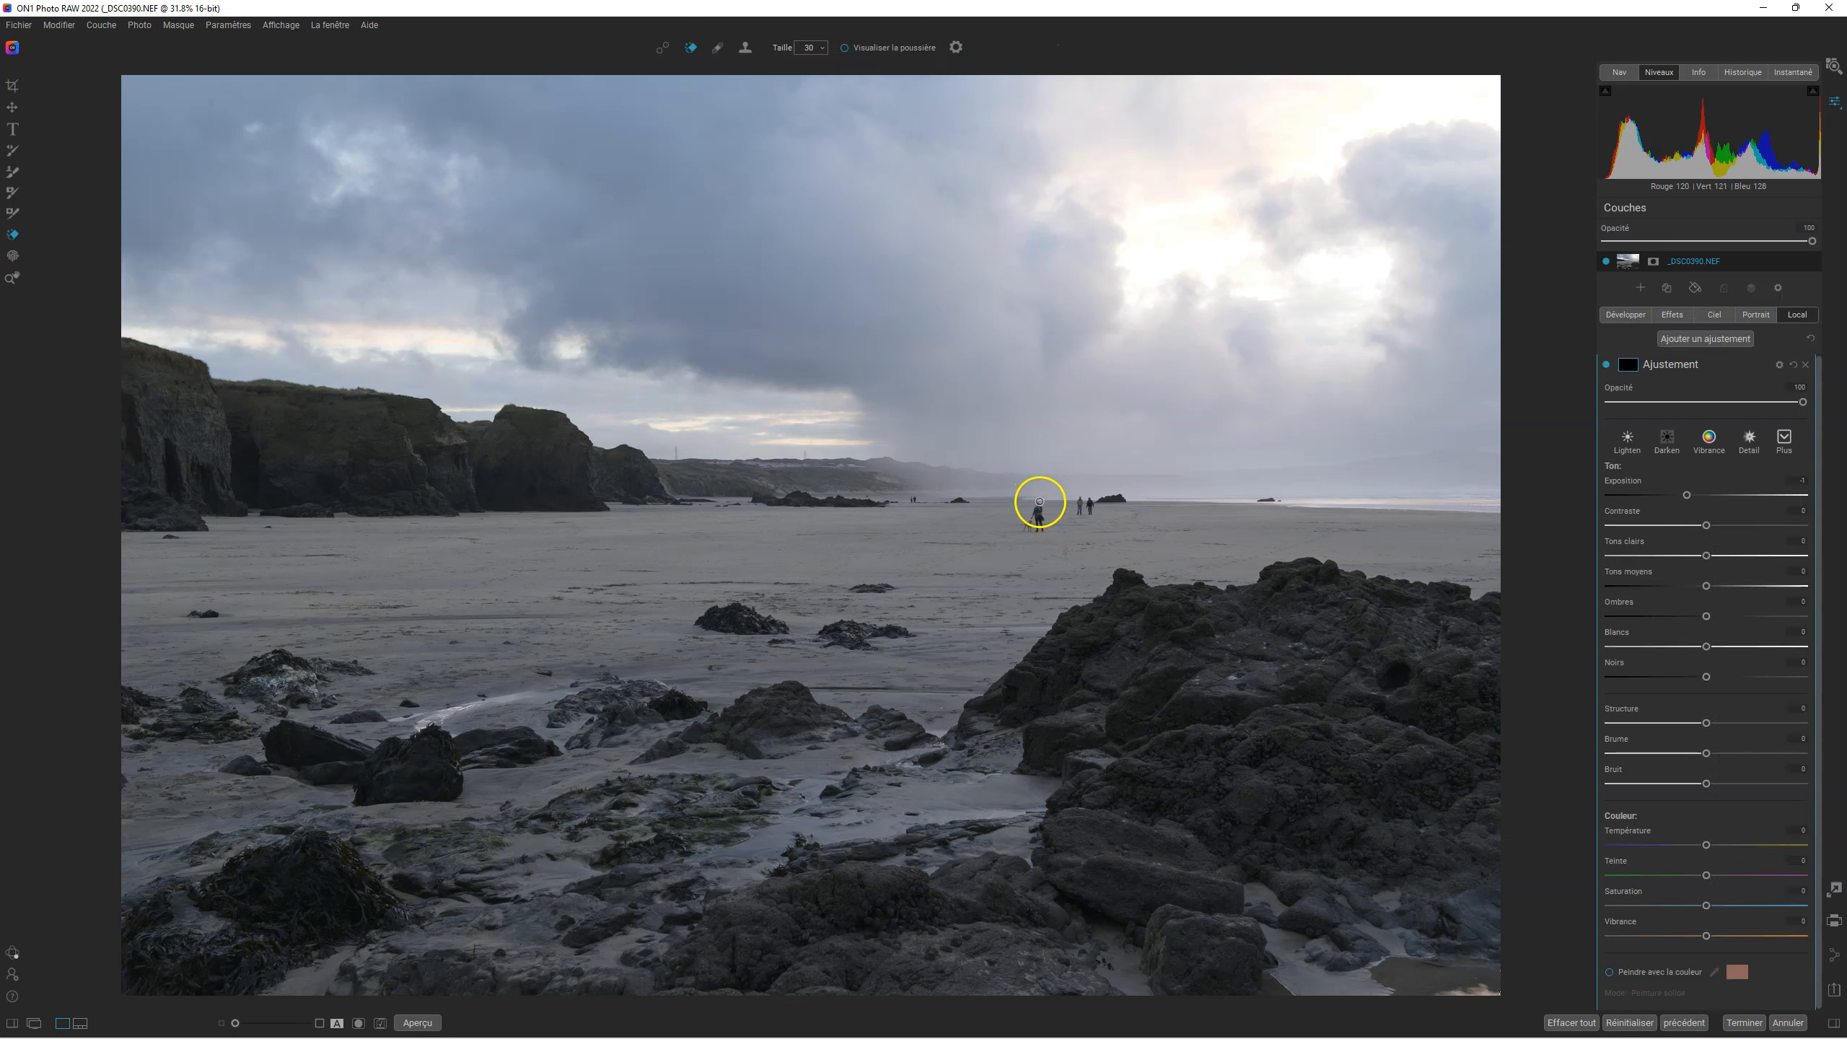
scroll(1044, 517, "up", 7)
left_click_drag(1038, 512, 1044, 527)
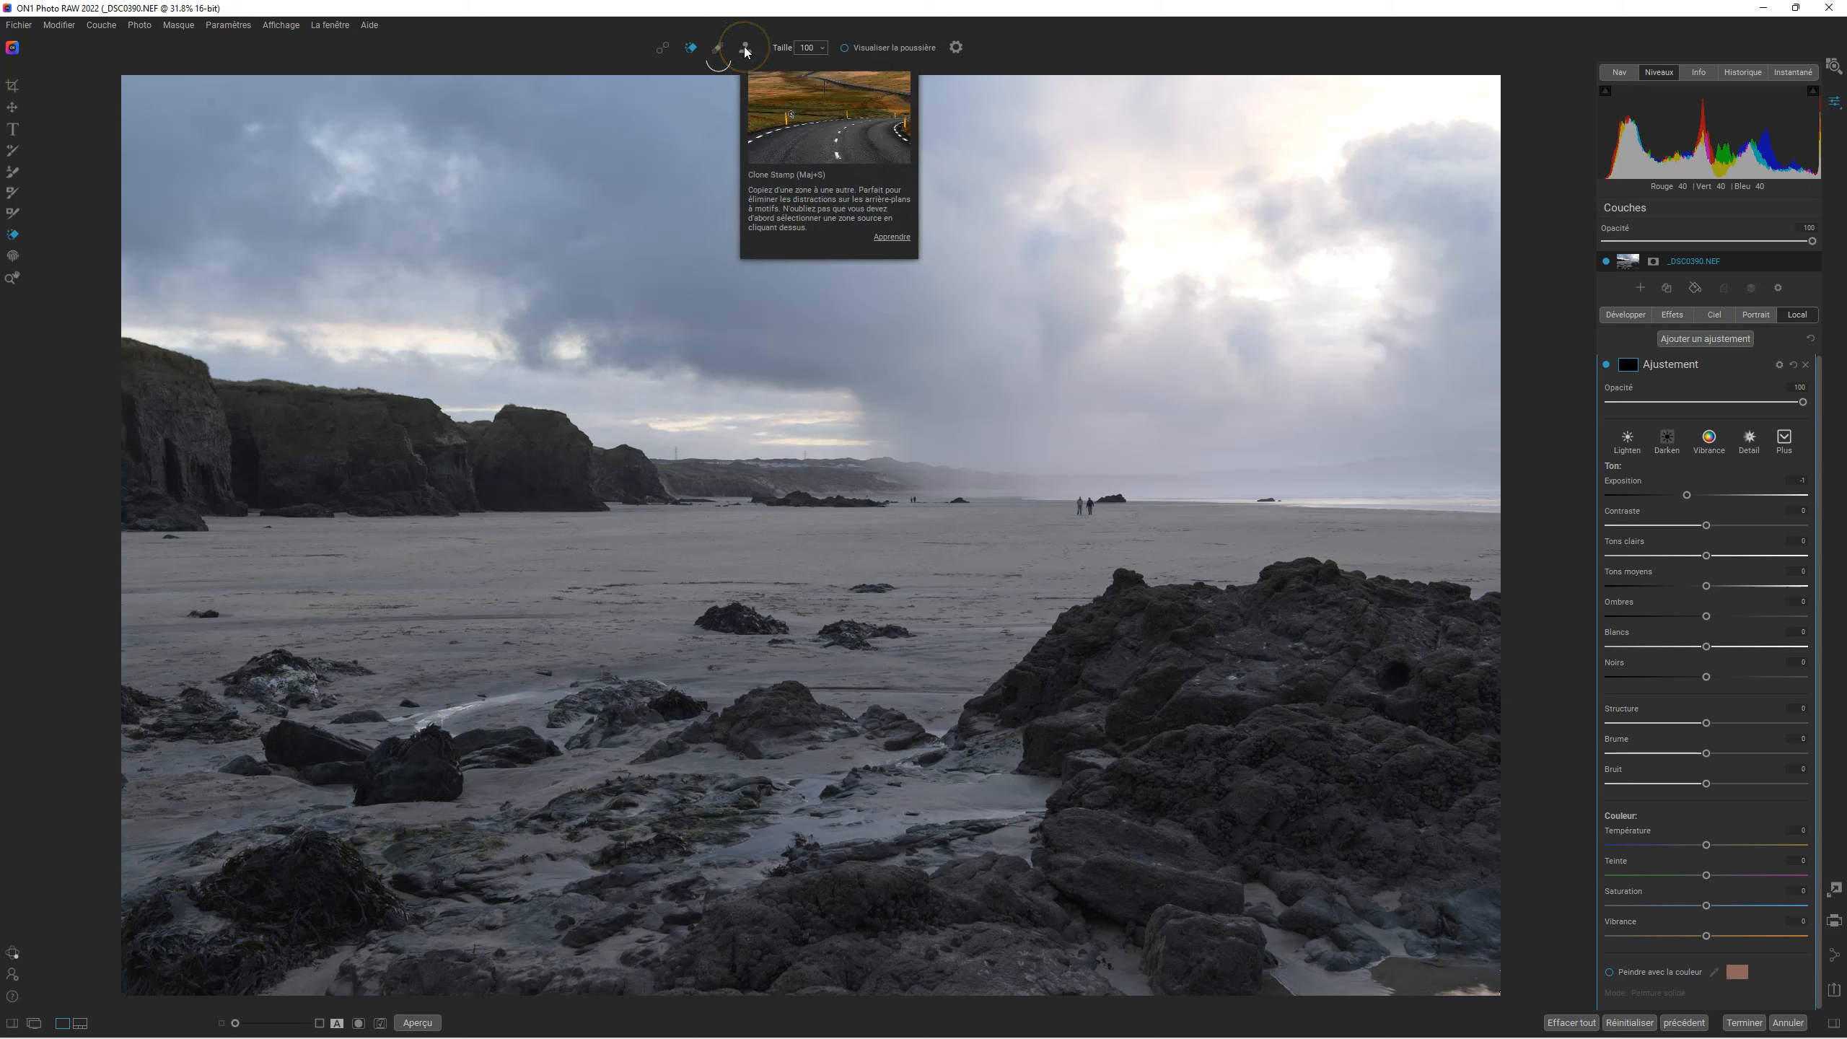
left_click(745, 51)
left_click(1191, 195)
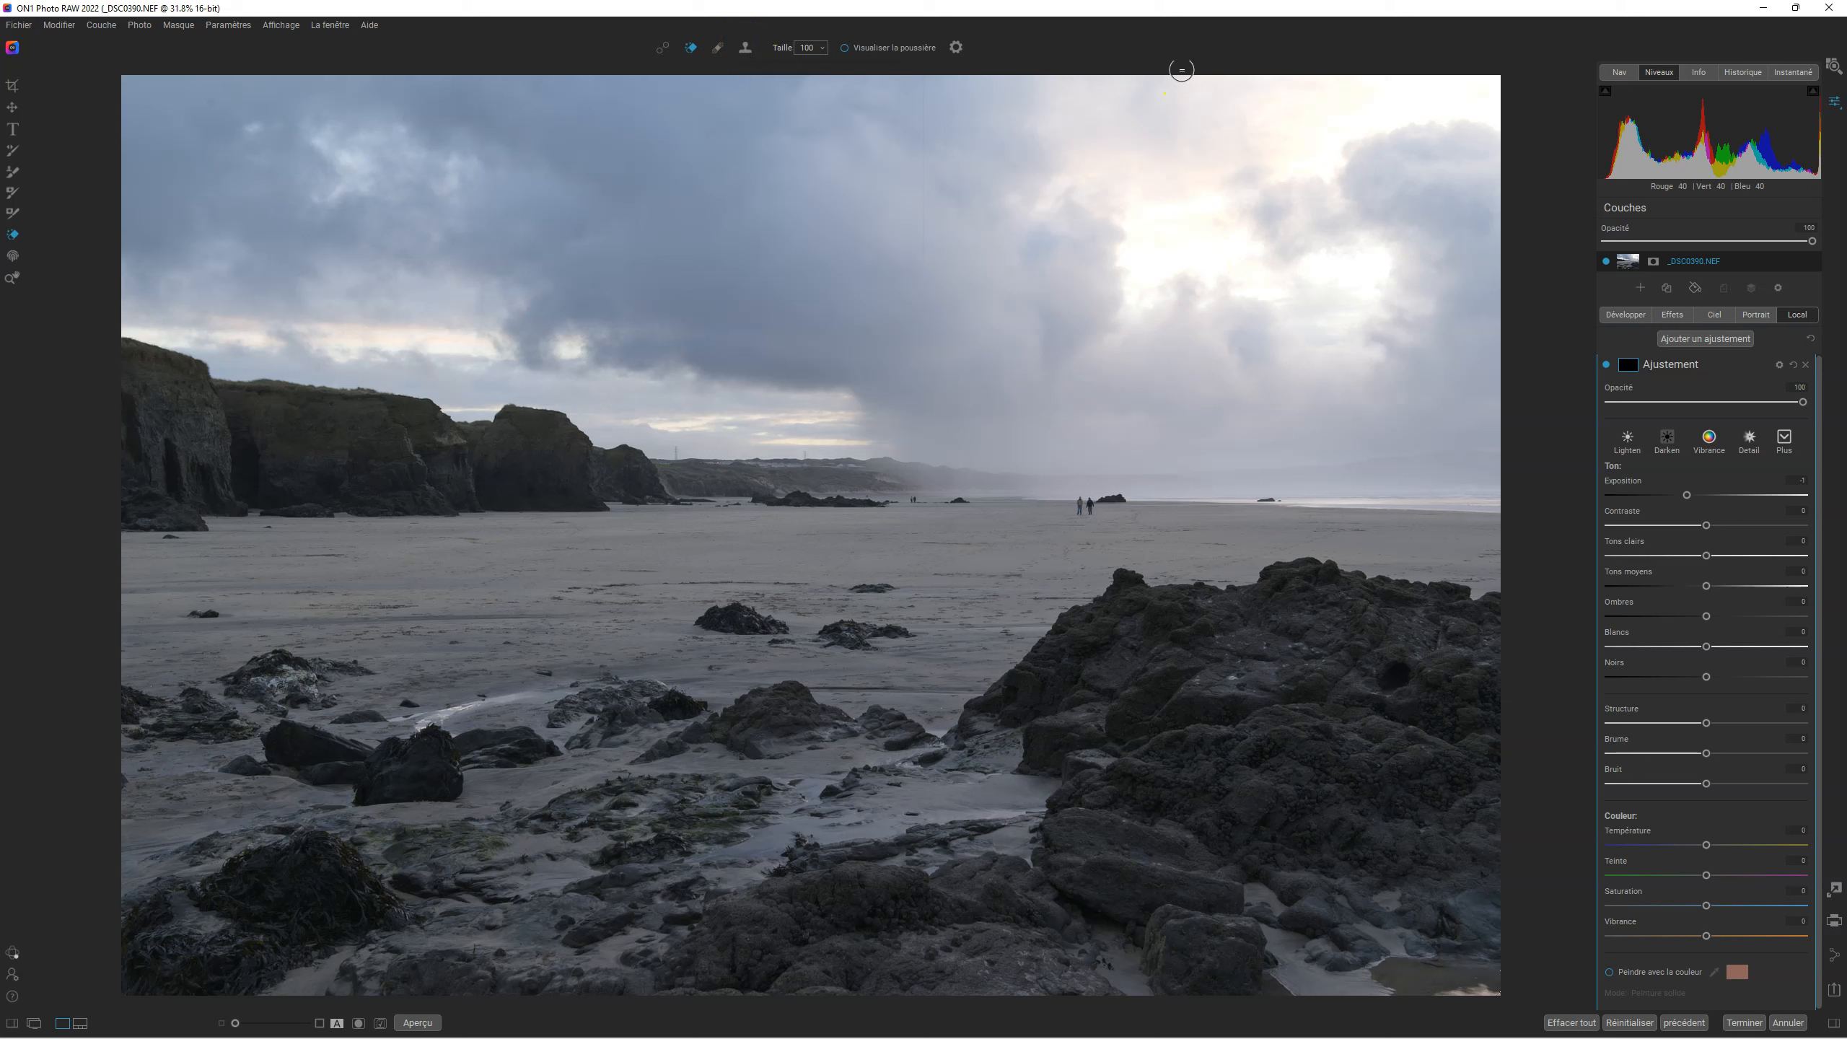
Turn on the dust visualisation and remove the dust spot in the sky above the cliffs with the Perfect Eraser.
left_click(845, 50)
left_click(845, 50)
left_click(845, 50)
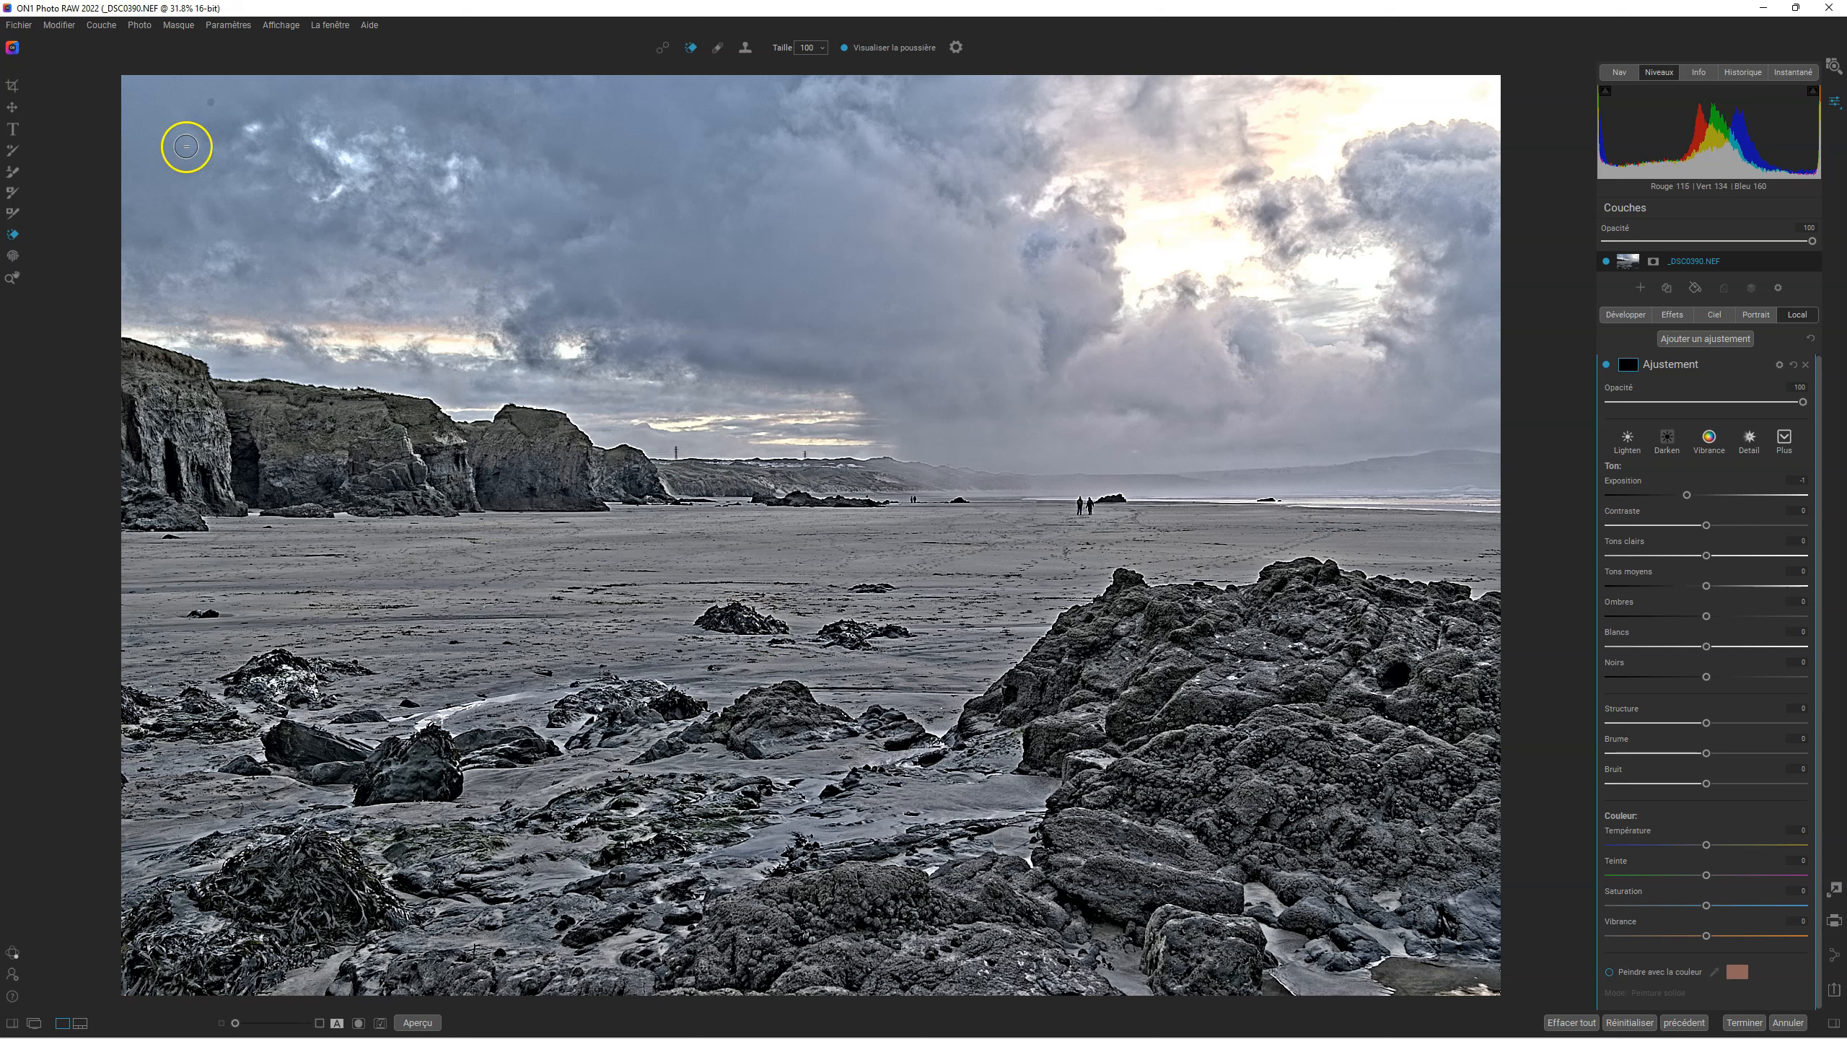
left_click(211, 102)
Switch to the Retouch Brush and turn off the dust visualisation.
left_click(717, 48)
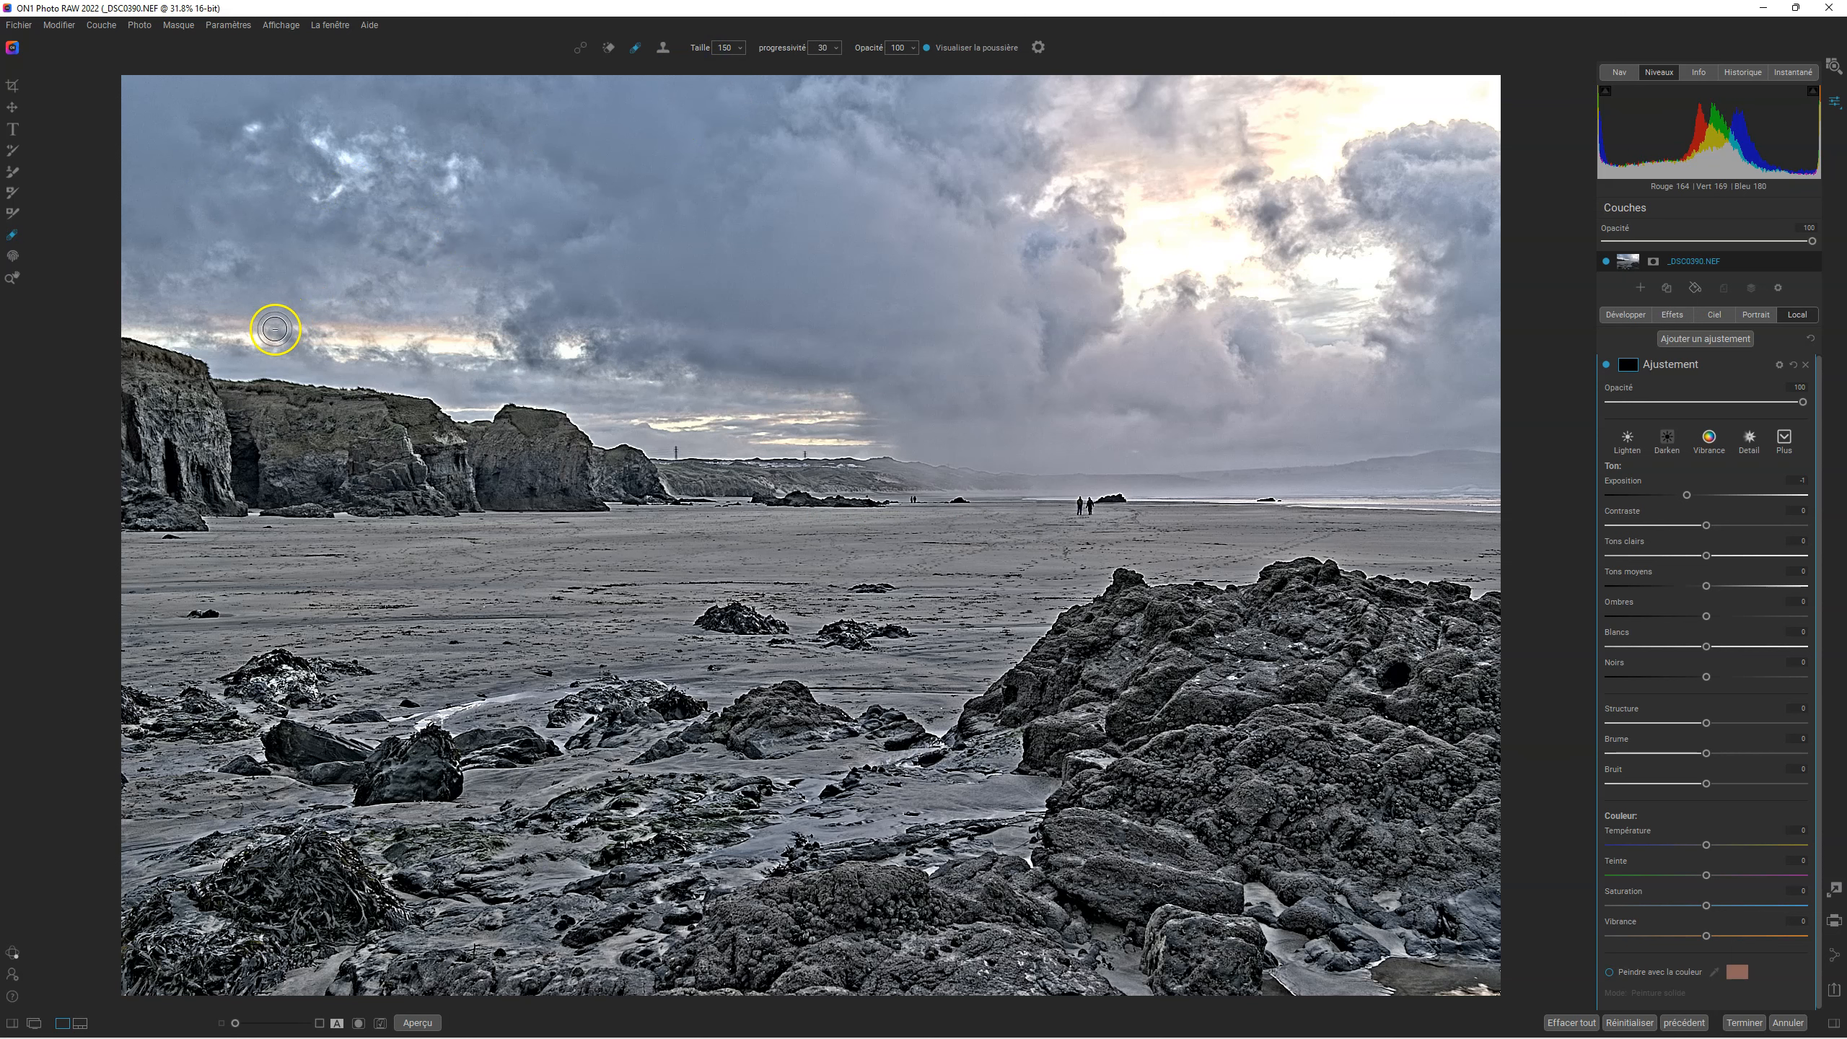
left_click(927, 49)
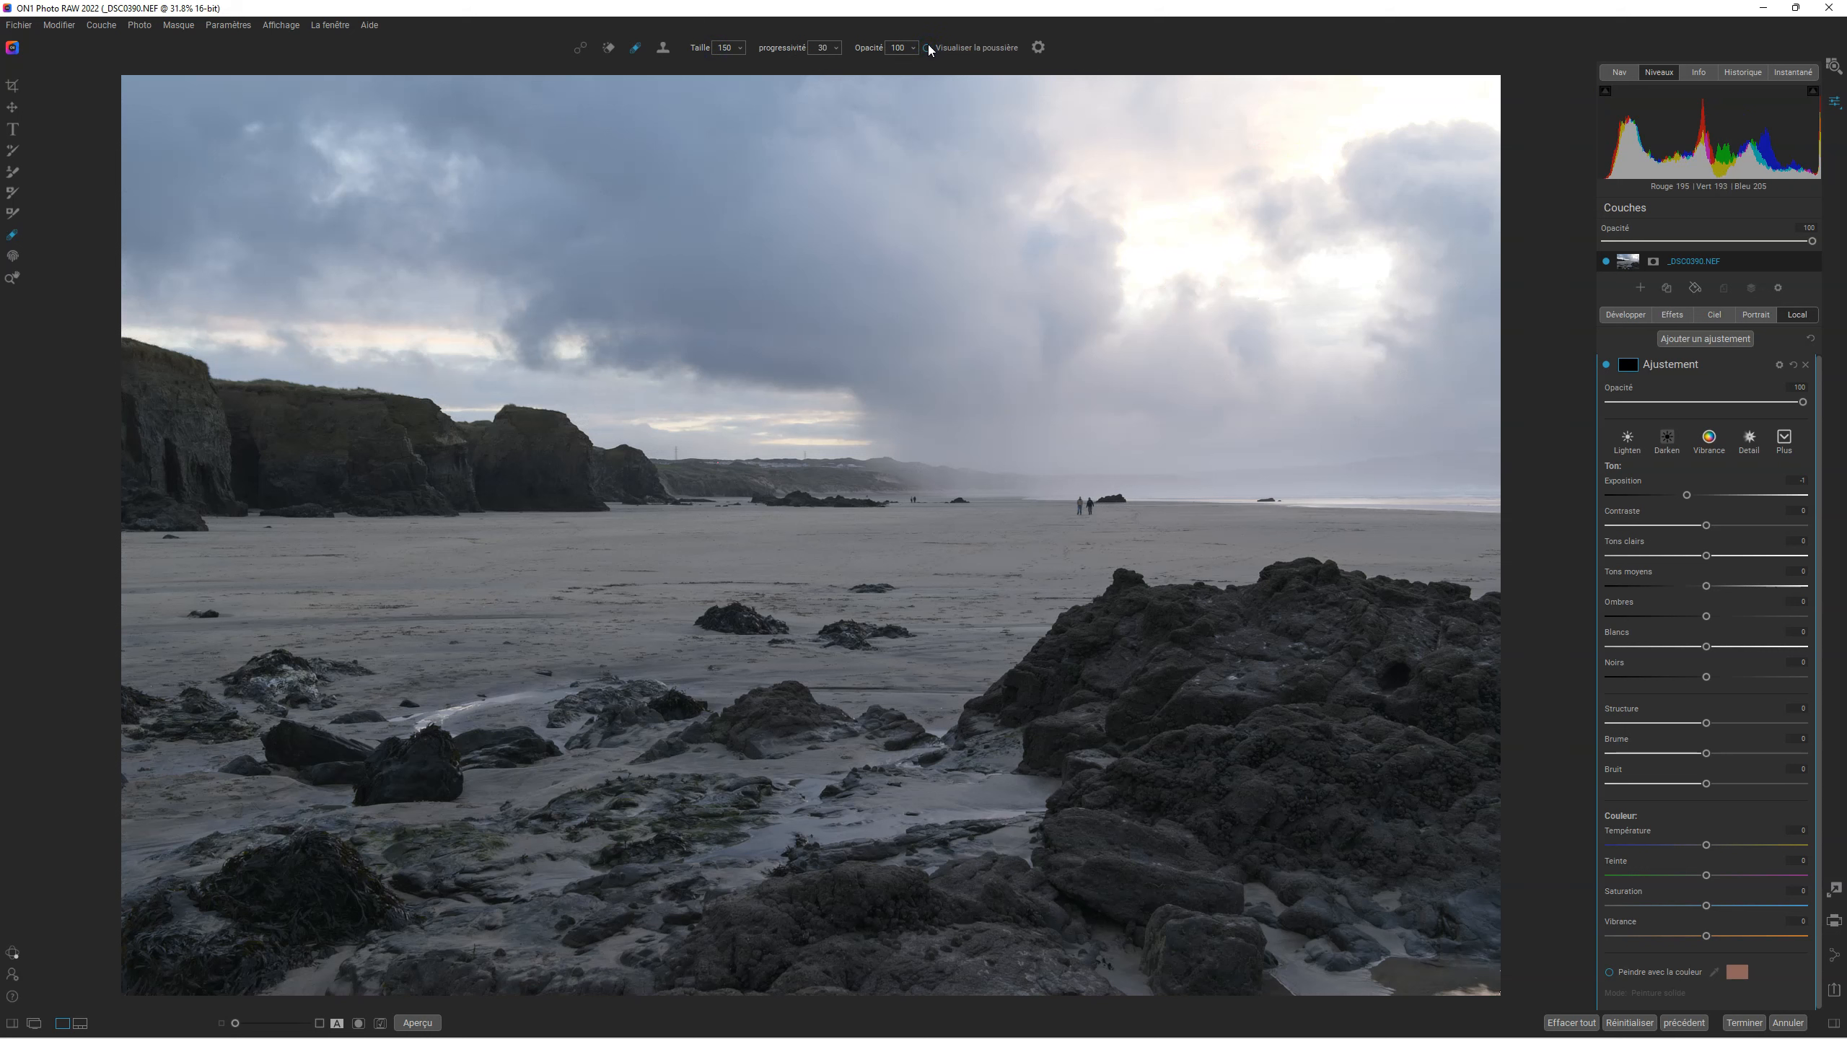
left_click(928, 48)
left_click(928, 49)
Look through the masking and adjustment brushes, and place a text block on the beach with the Text tool.
left_click(12, 212)
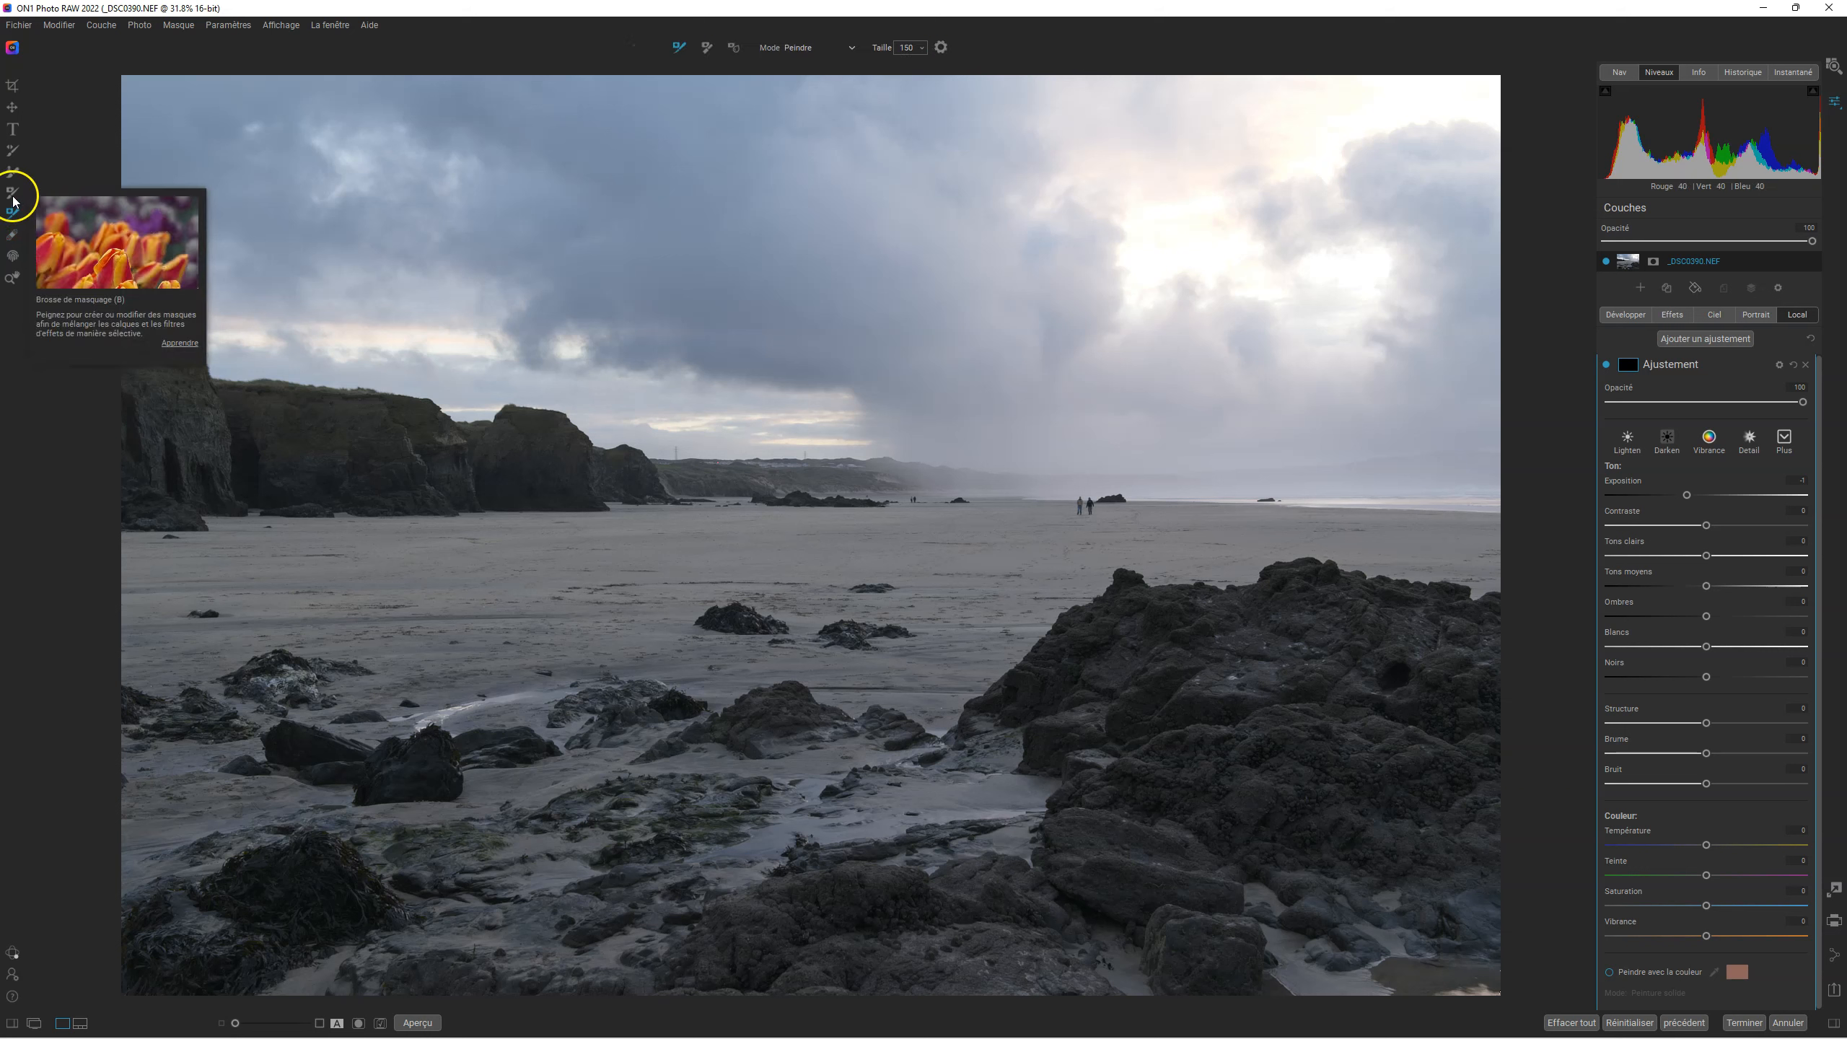
left_click(13, 194)
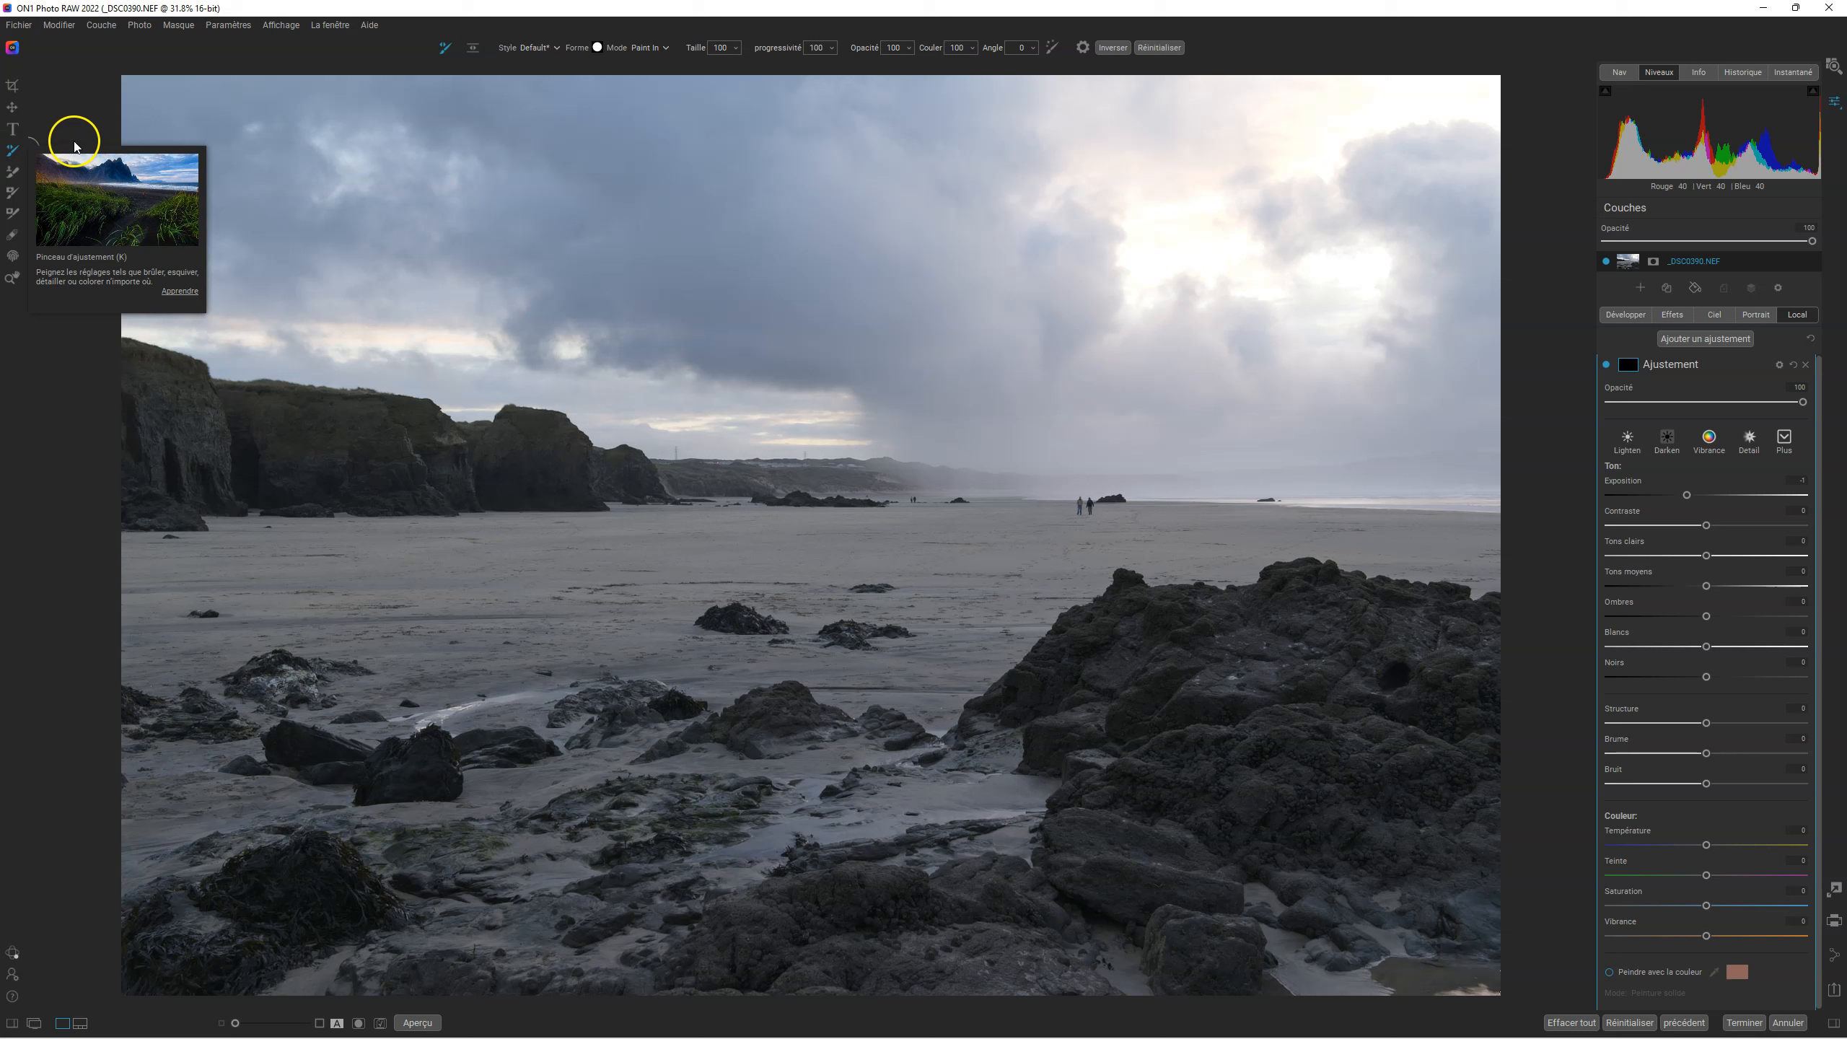
left_click(16, 152)
left_click(15, 131)
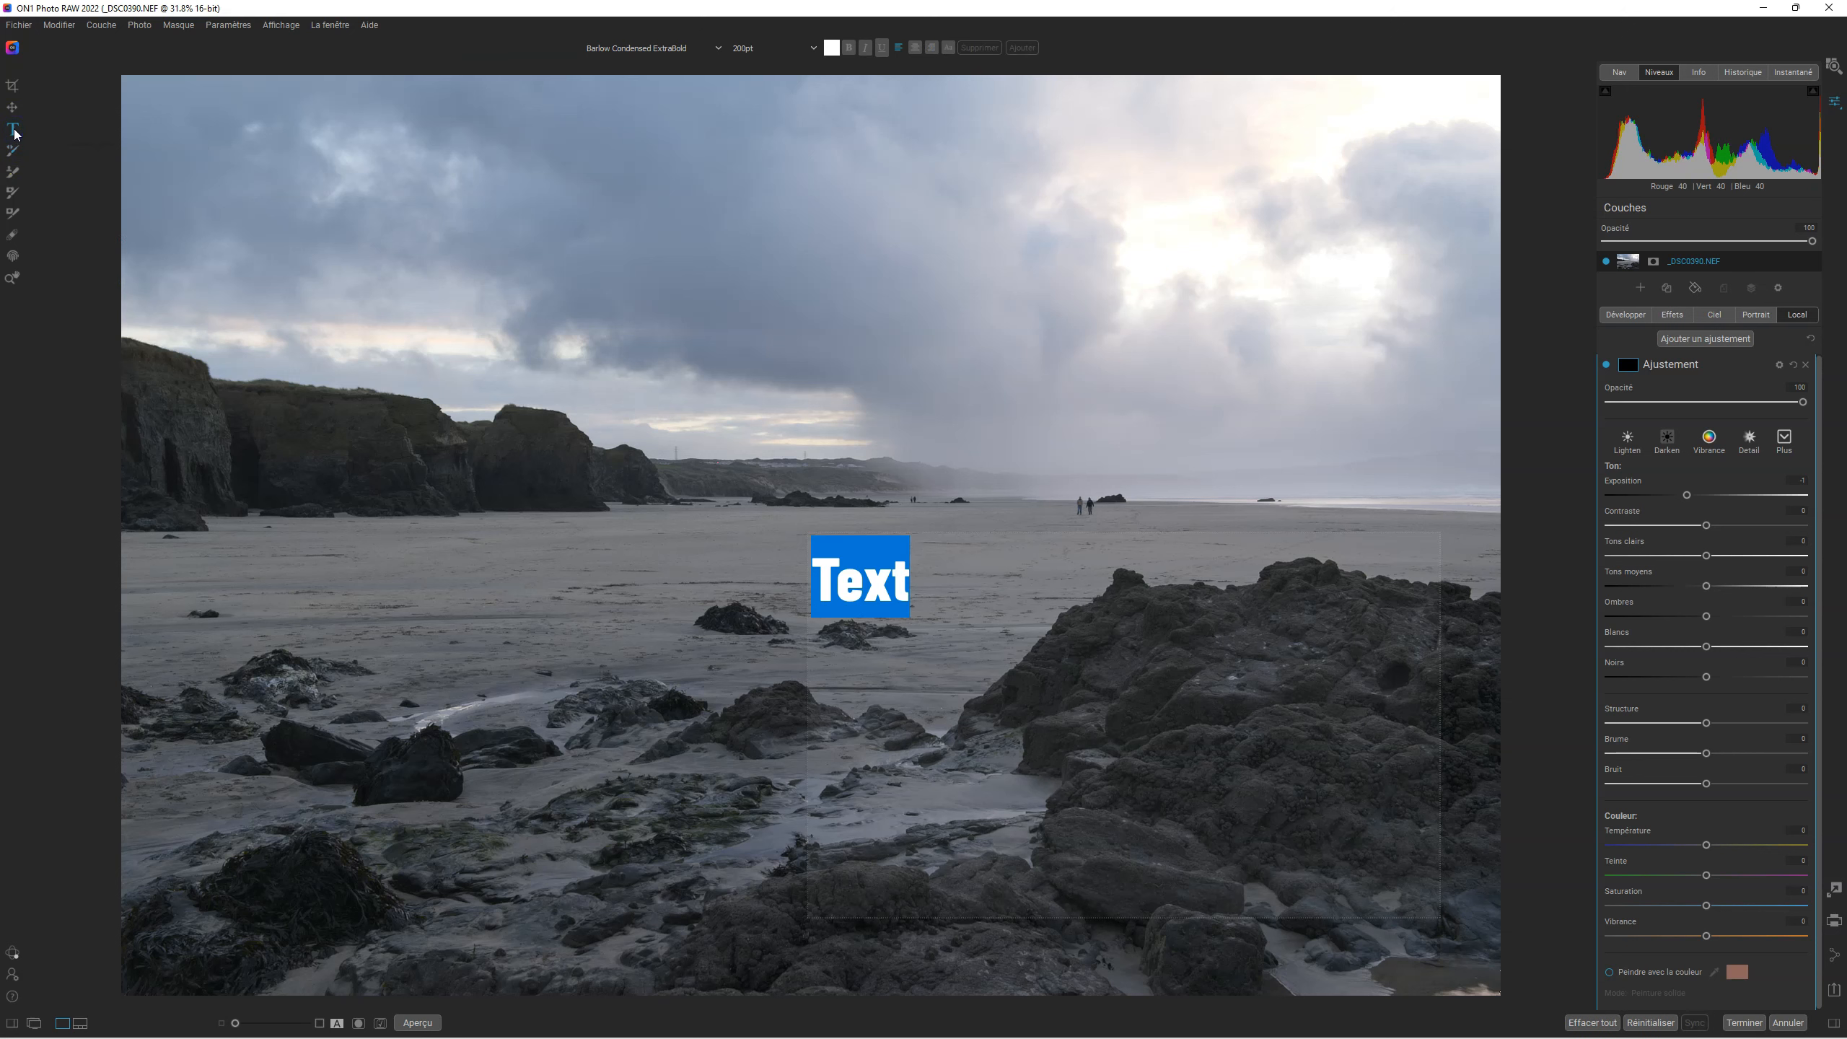
Try the Transform tool on the photo layer by shrinking it, moving it and distorting its proportions from the corners.
left_click(12, 107)
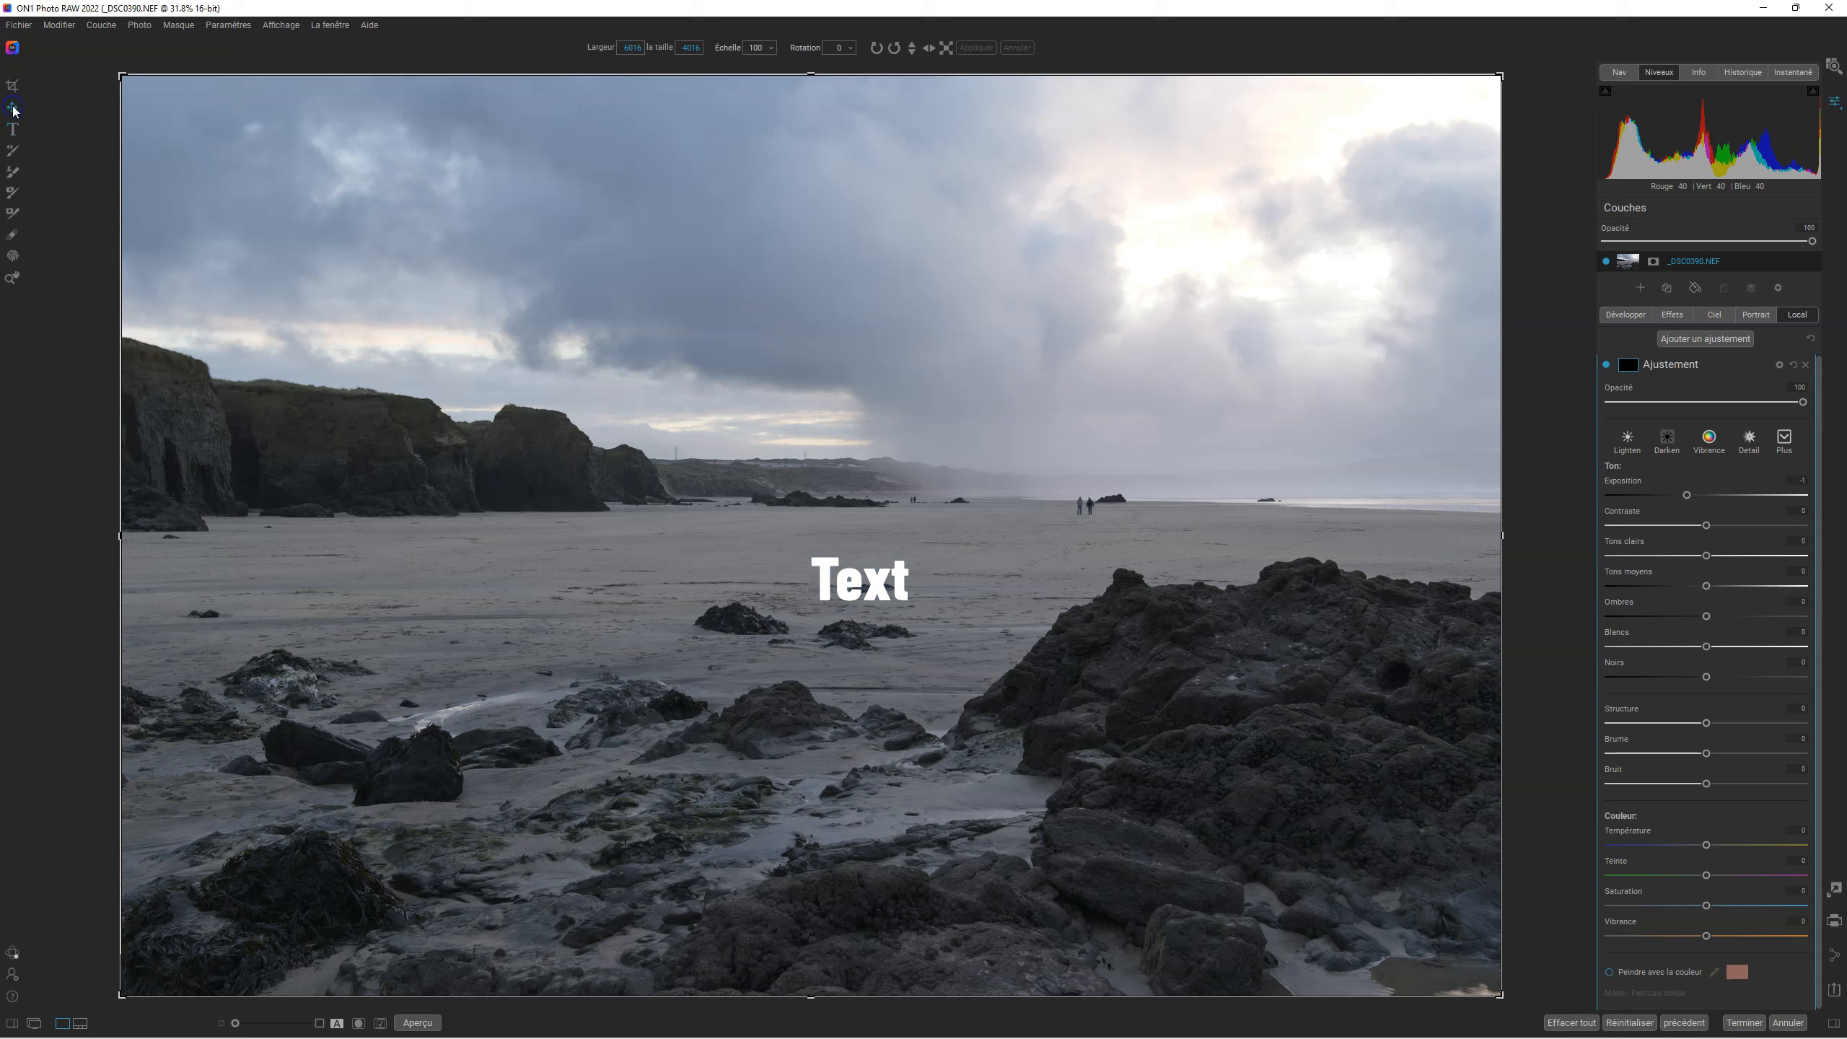
left_click_drag(116, 83, 662, 367)
left_click_drag(1223, 621, 911, 423)
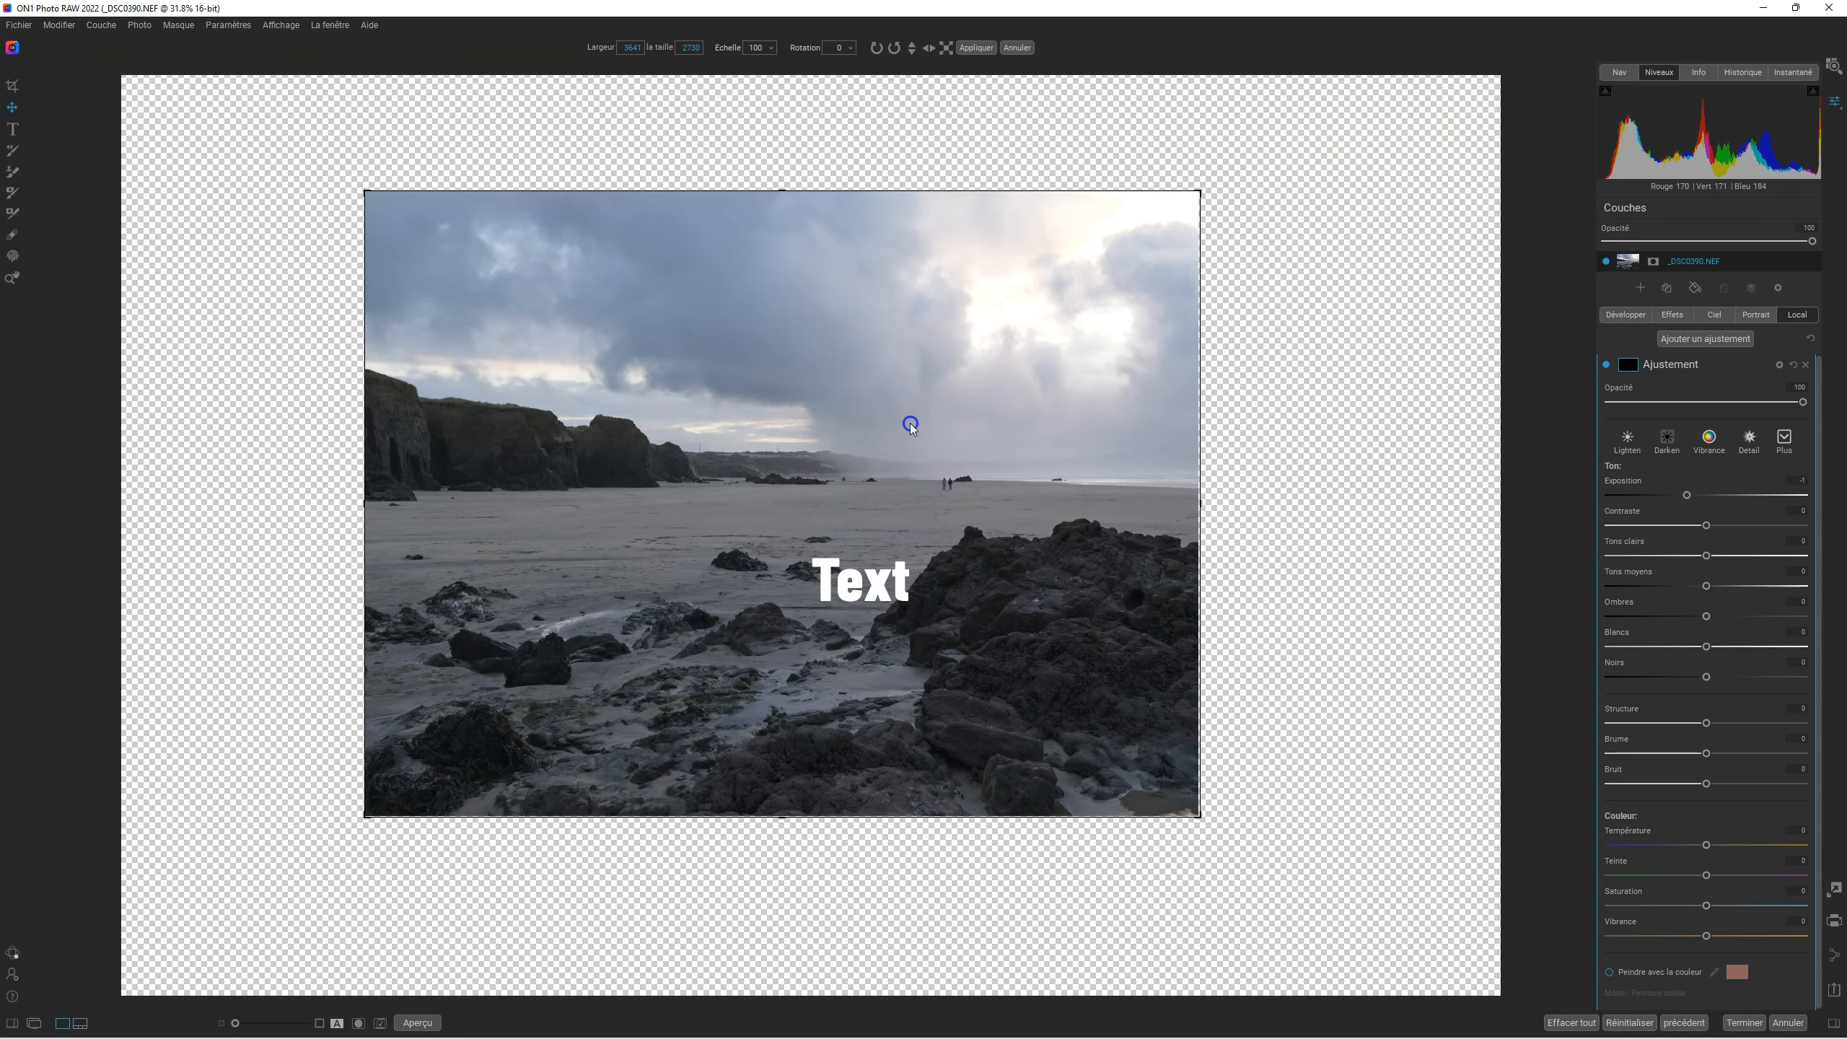
left_click_drag(1196, 815, 1096, 809)
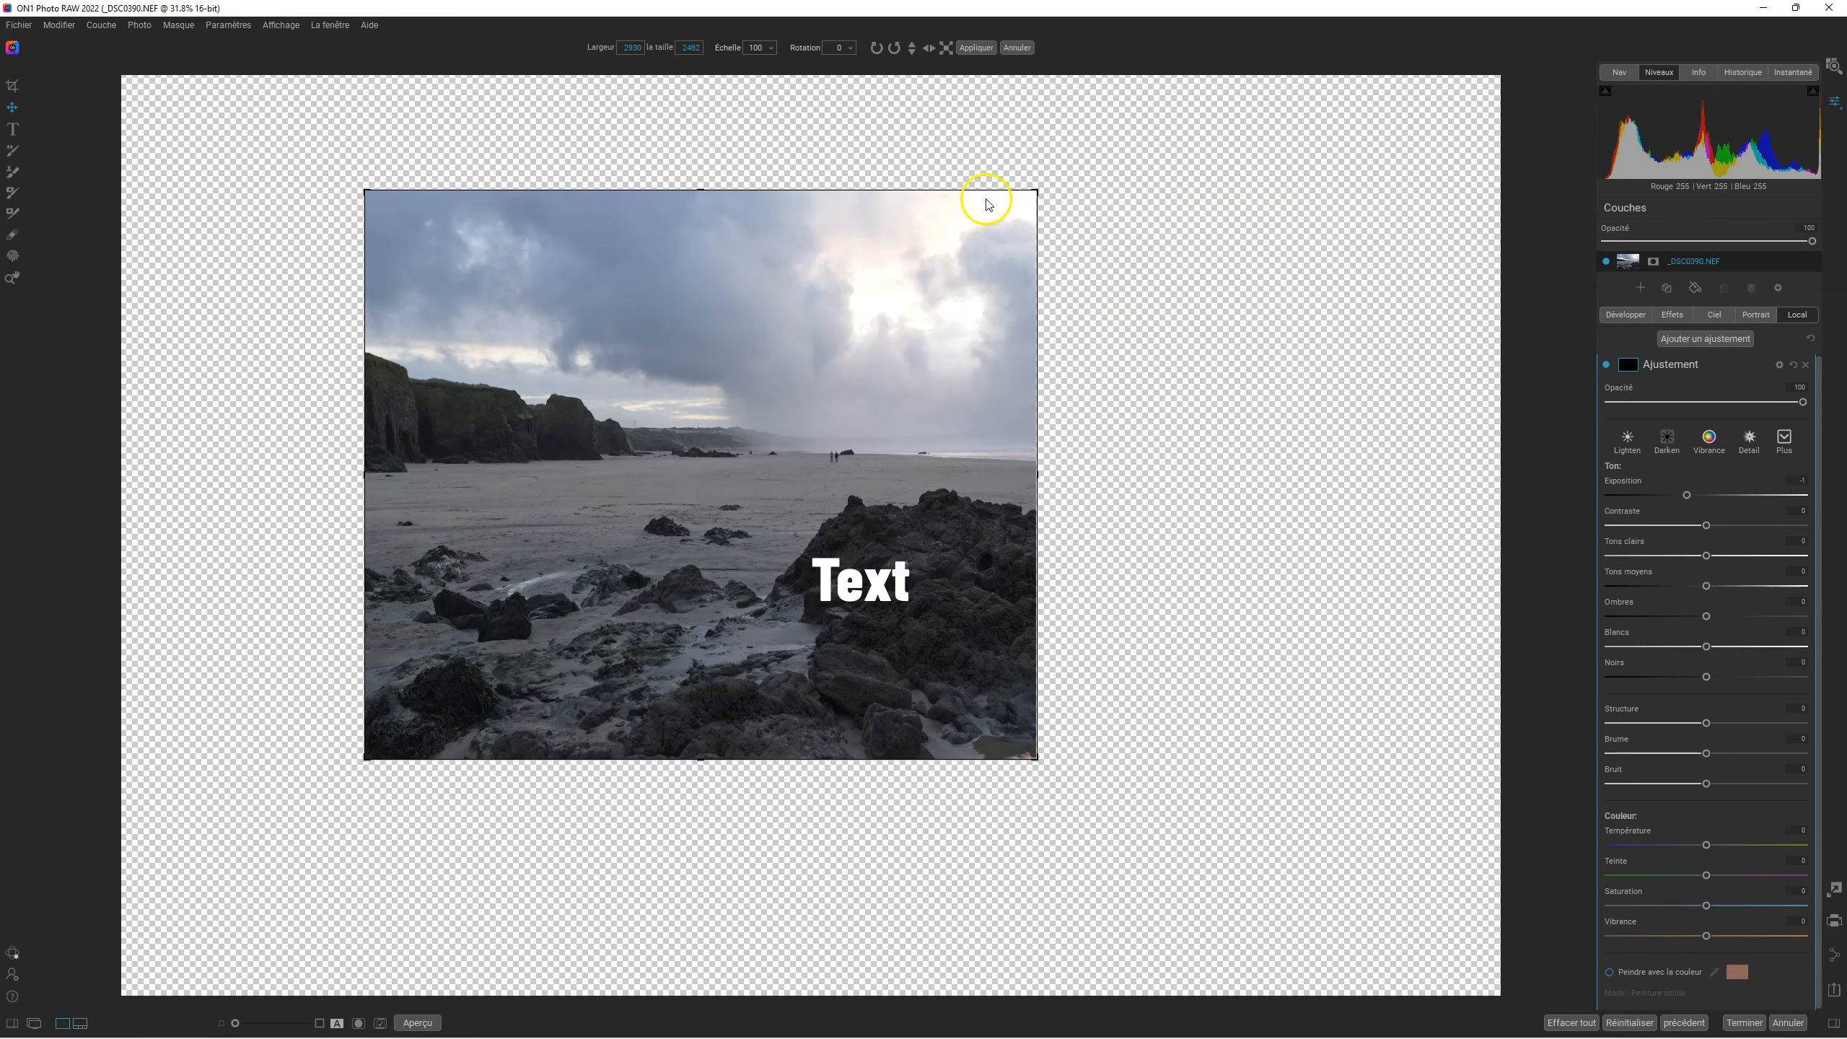
left_click_drag(1035, 187, 1355, 212)
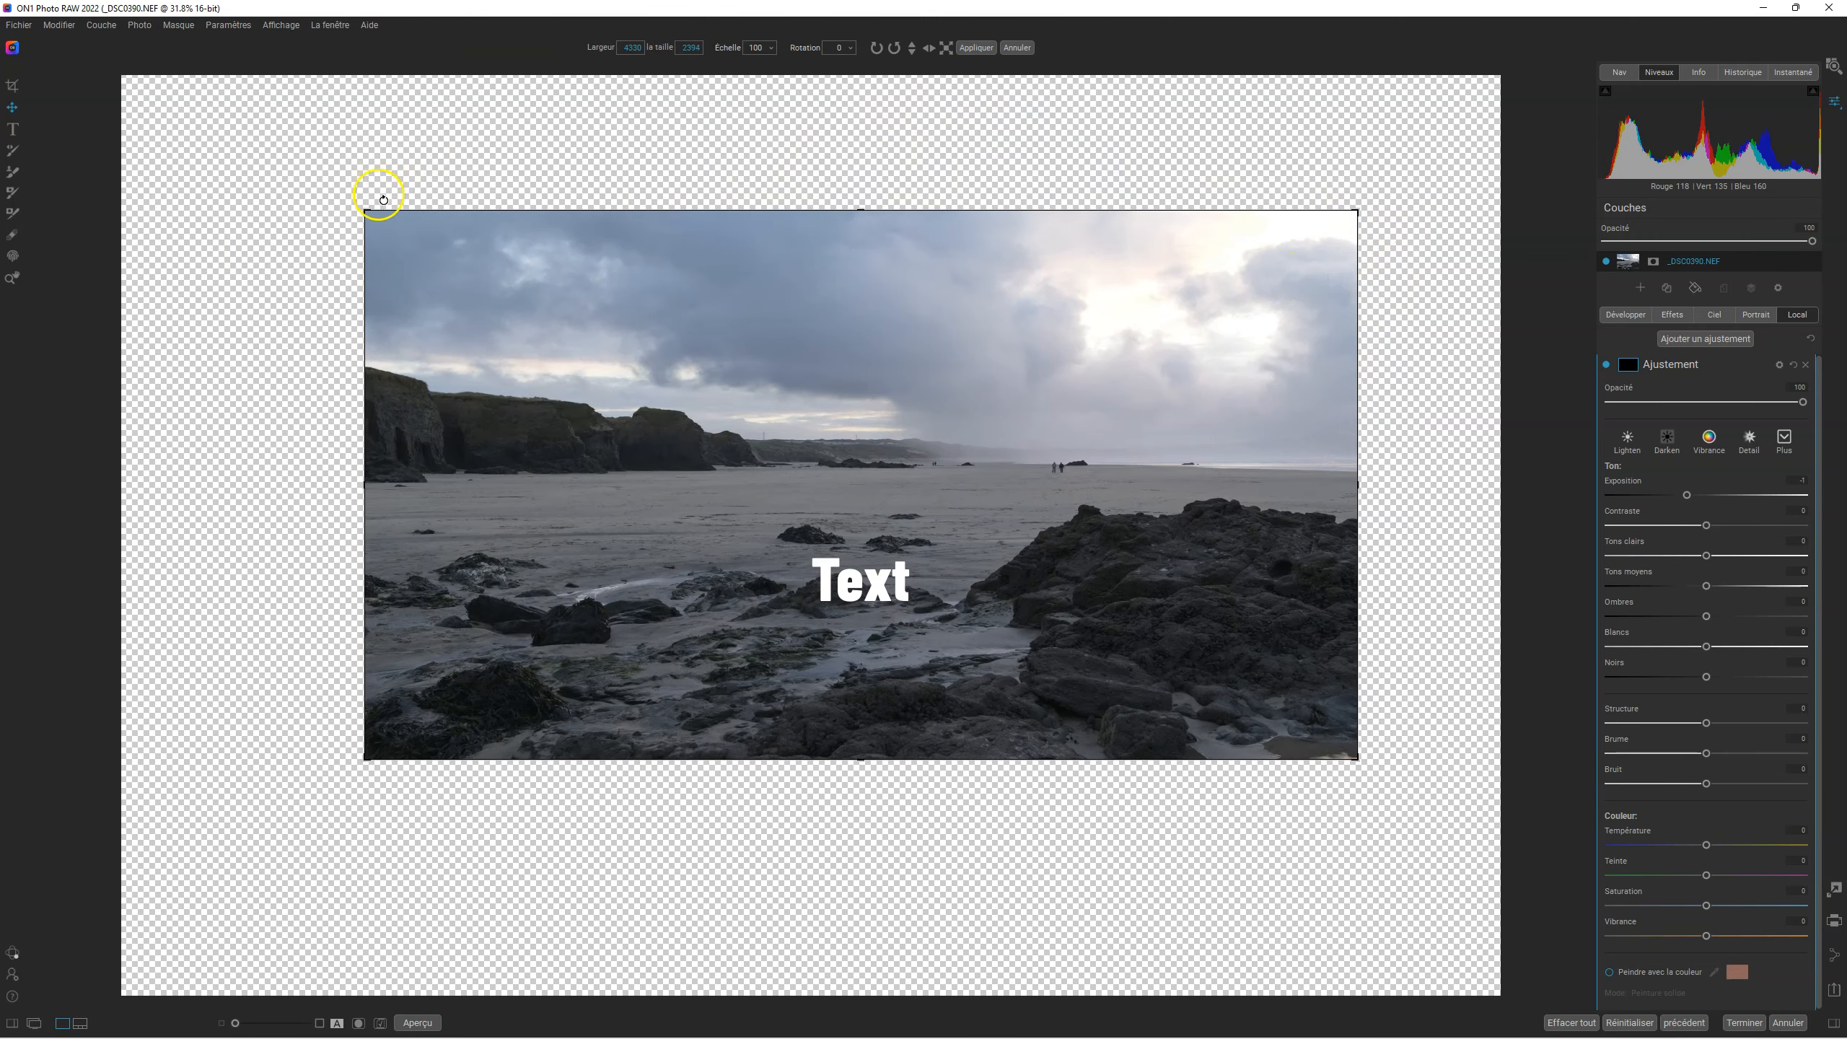
left_click_drag(365, 211, 500, 298)
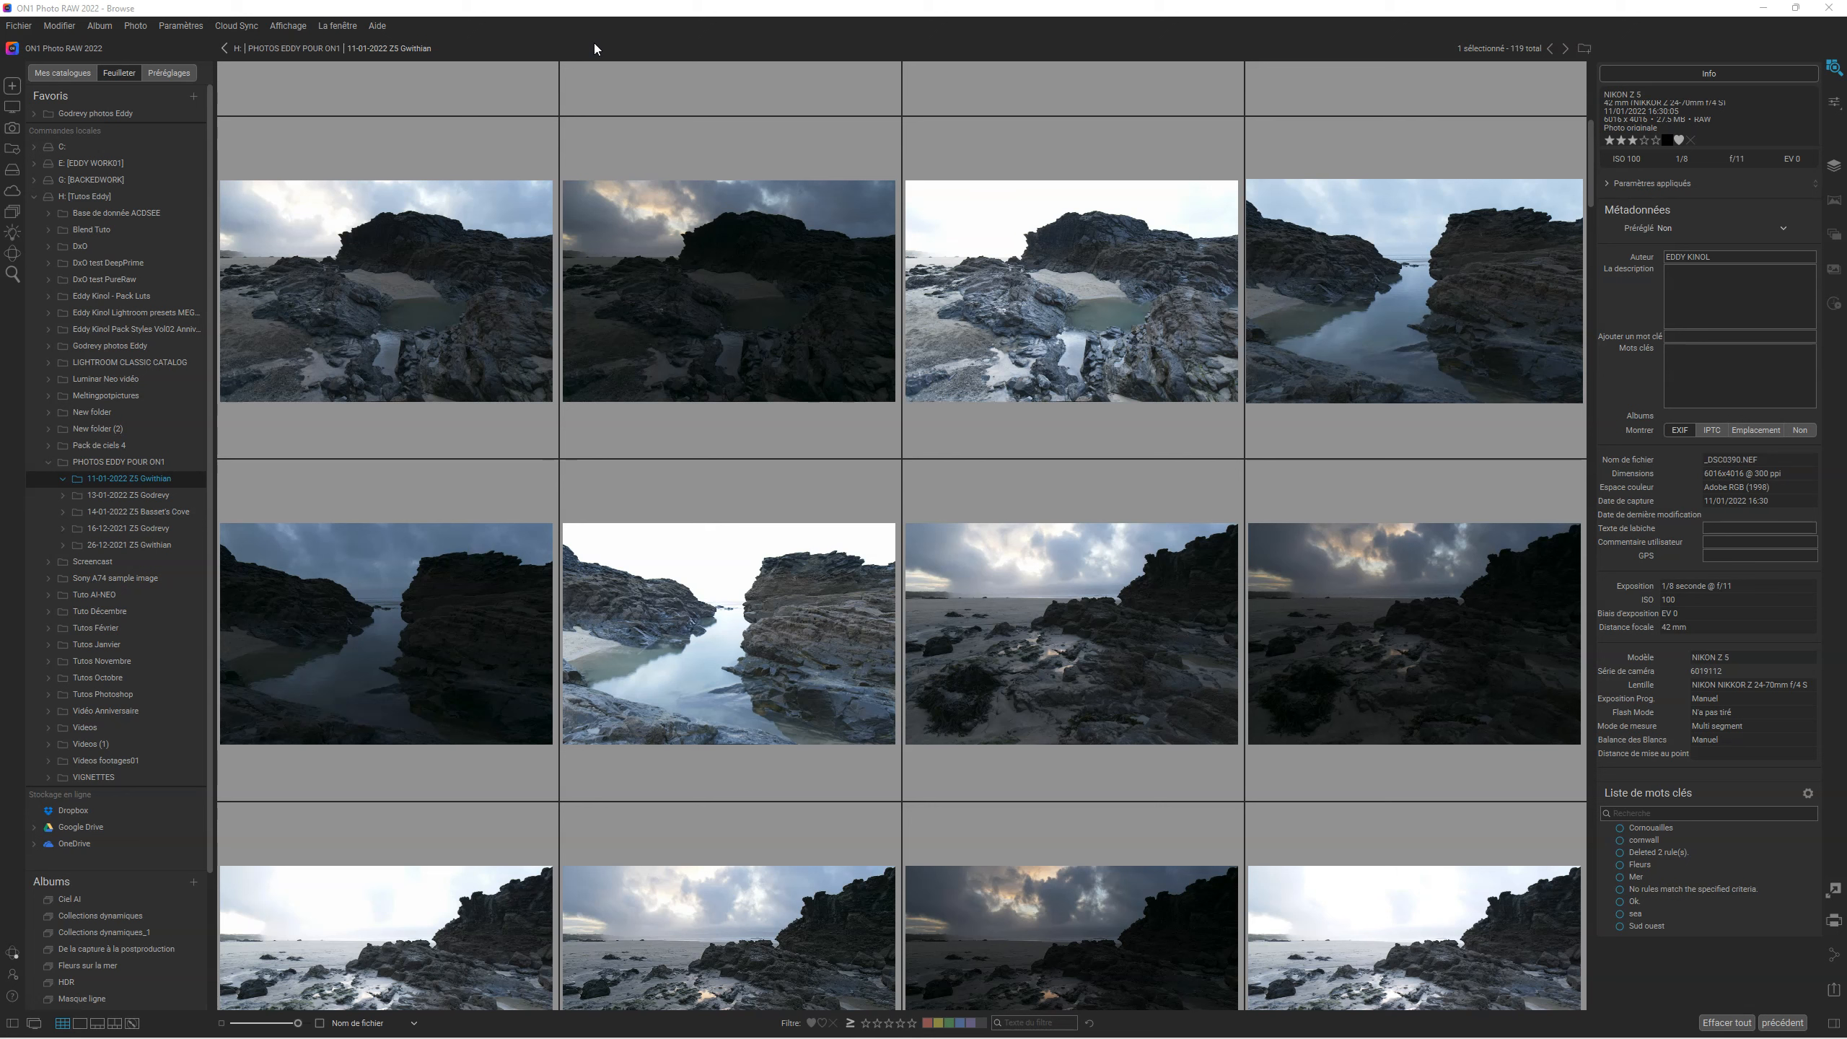
Create a new canvas from Browse with pixel units, a width of 5700 pixels and a custom height.
left_click(20, 27)
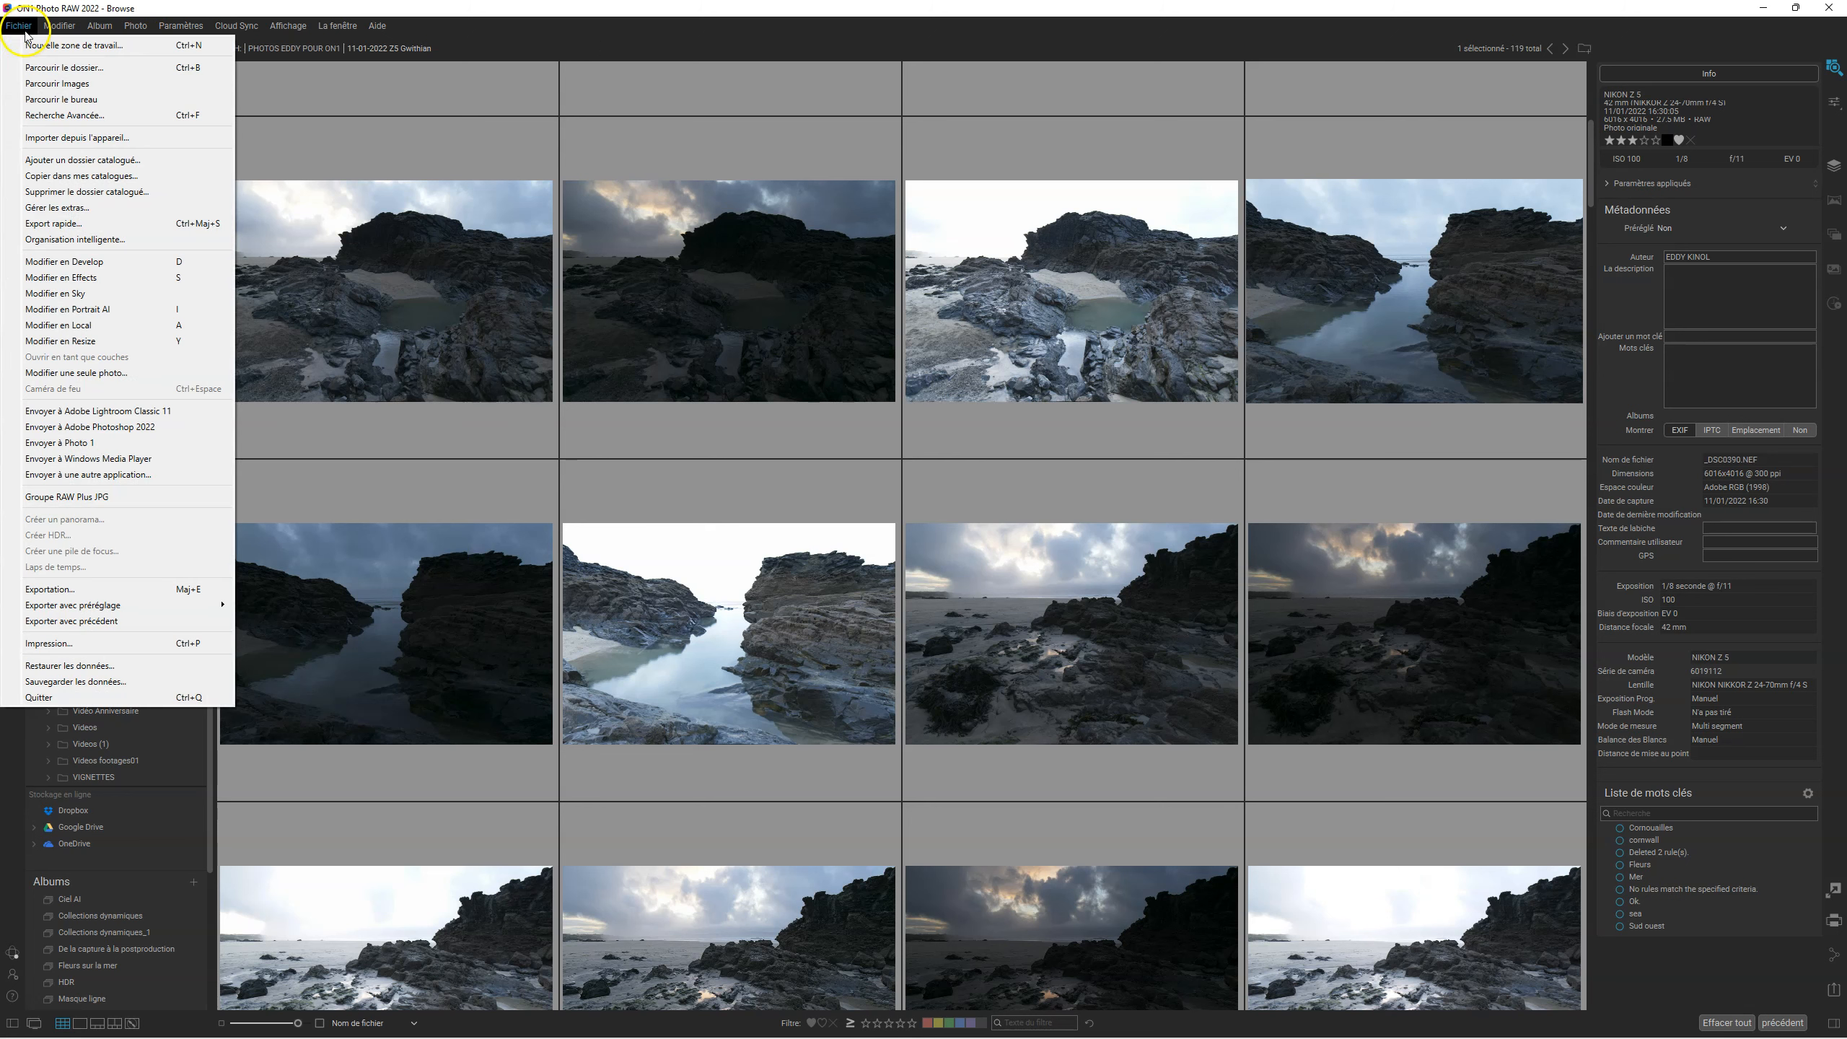
left_click(66, 45)
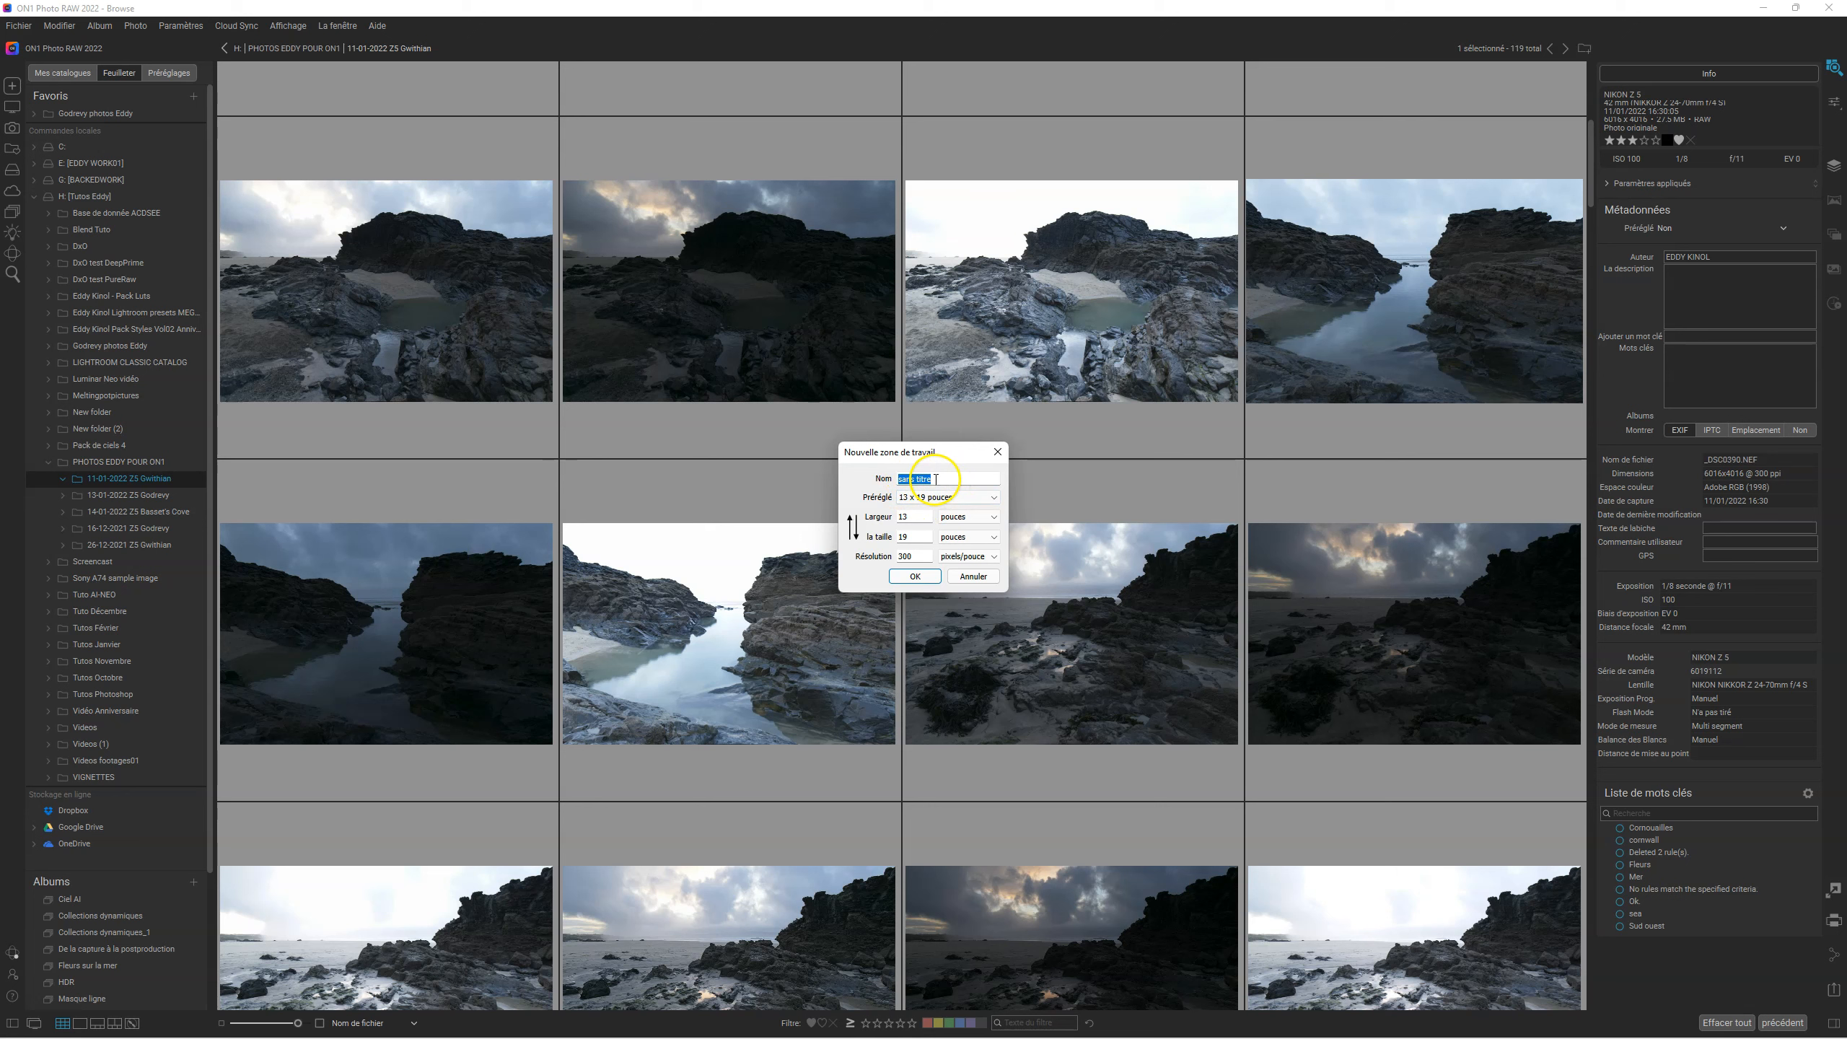
left_click(974, 517)
left_click(952, 549)
double_click(921, 517)
type("57")
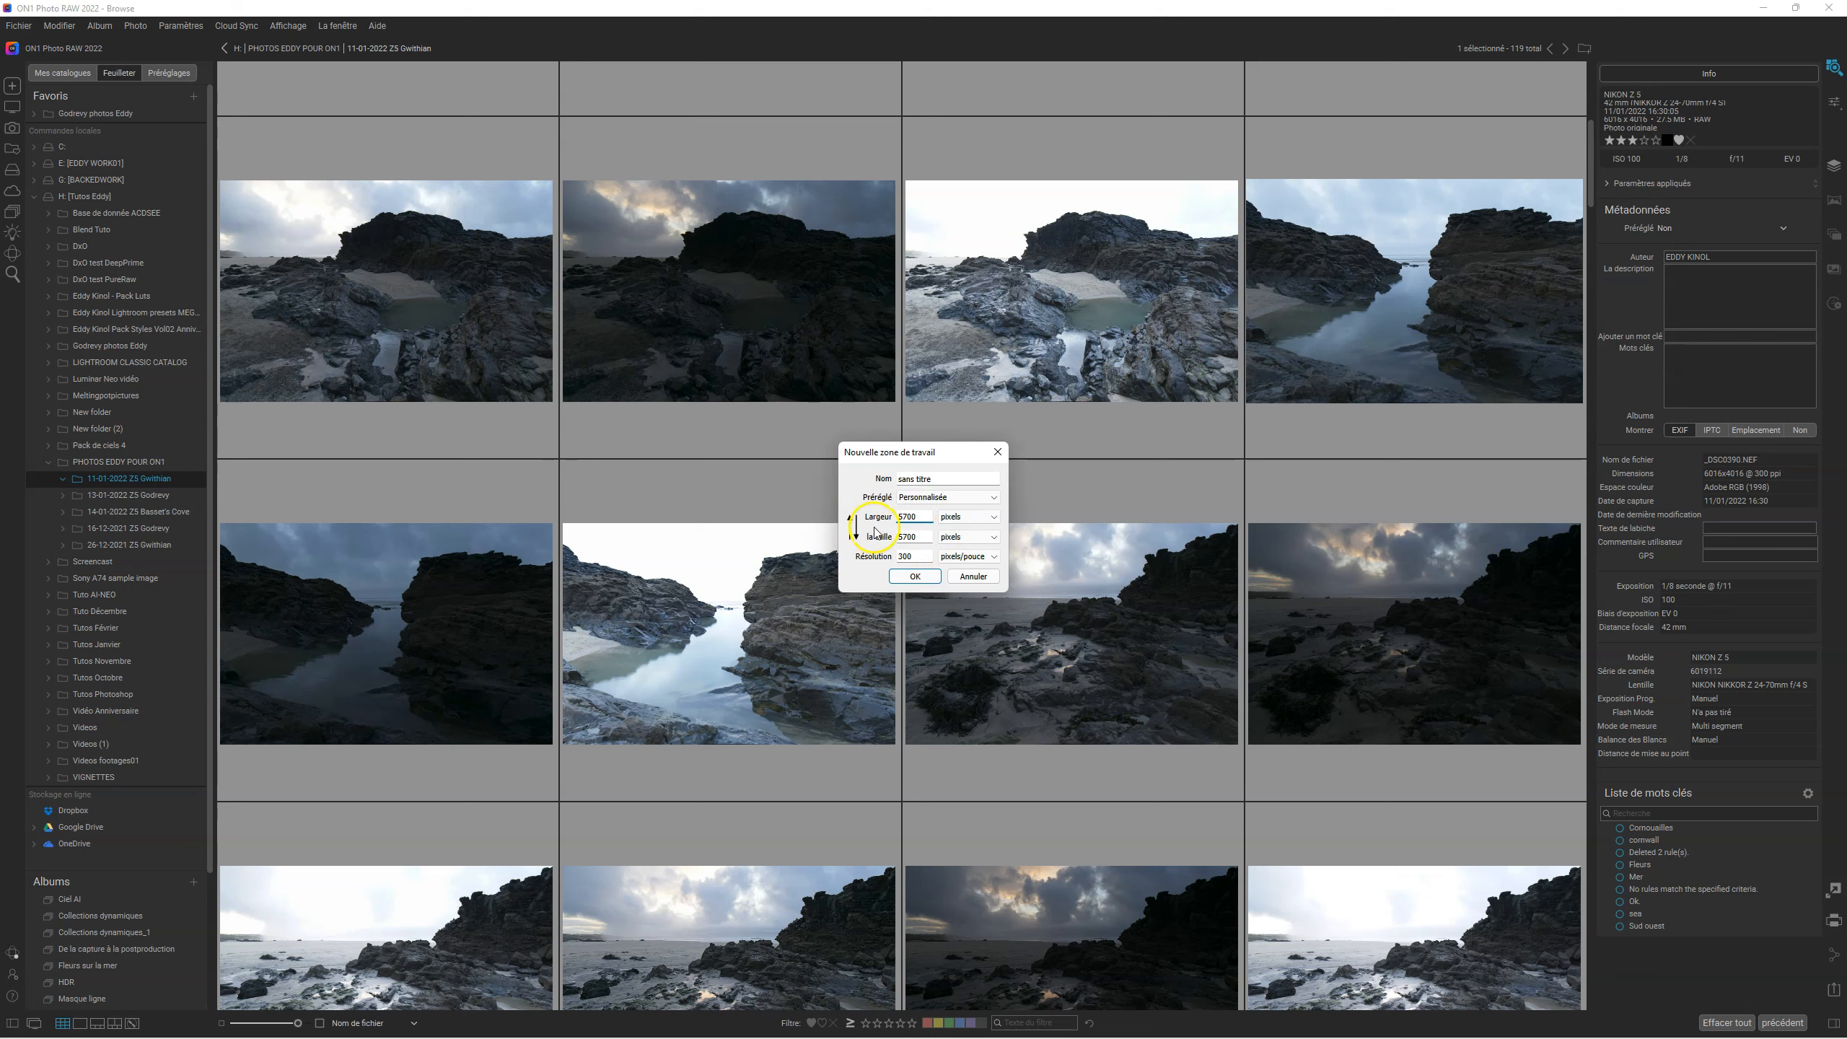
left_click_drag(926, 536, 856, 536)
type("39")
left_click(921, 584)
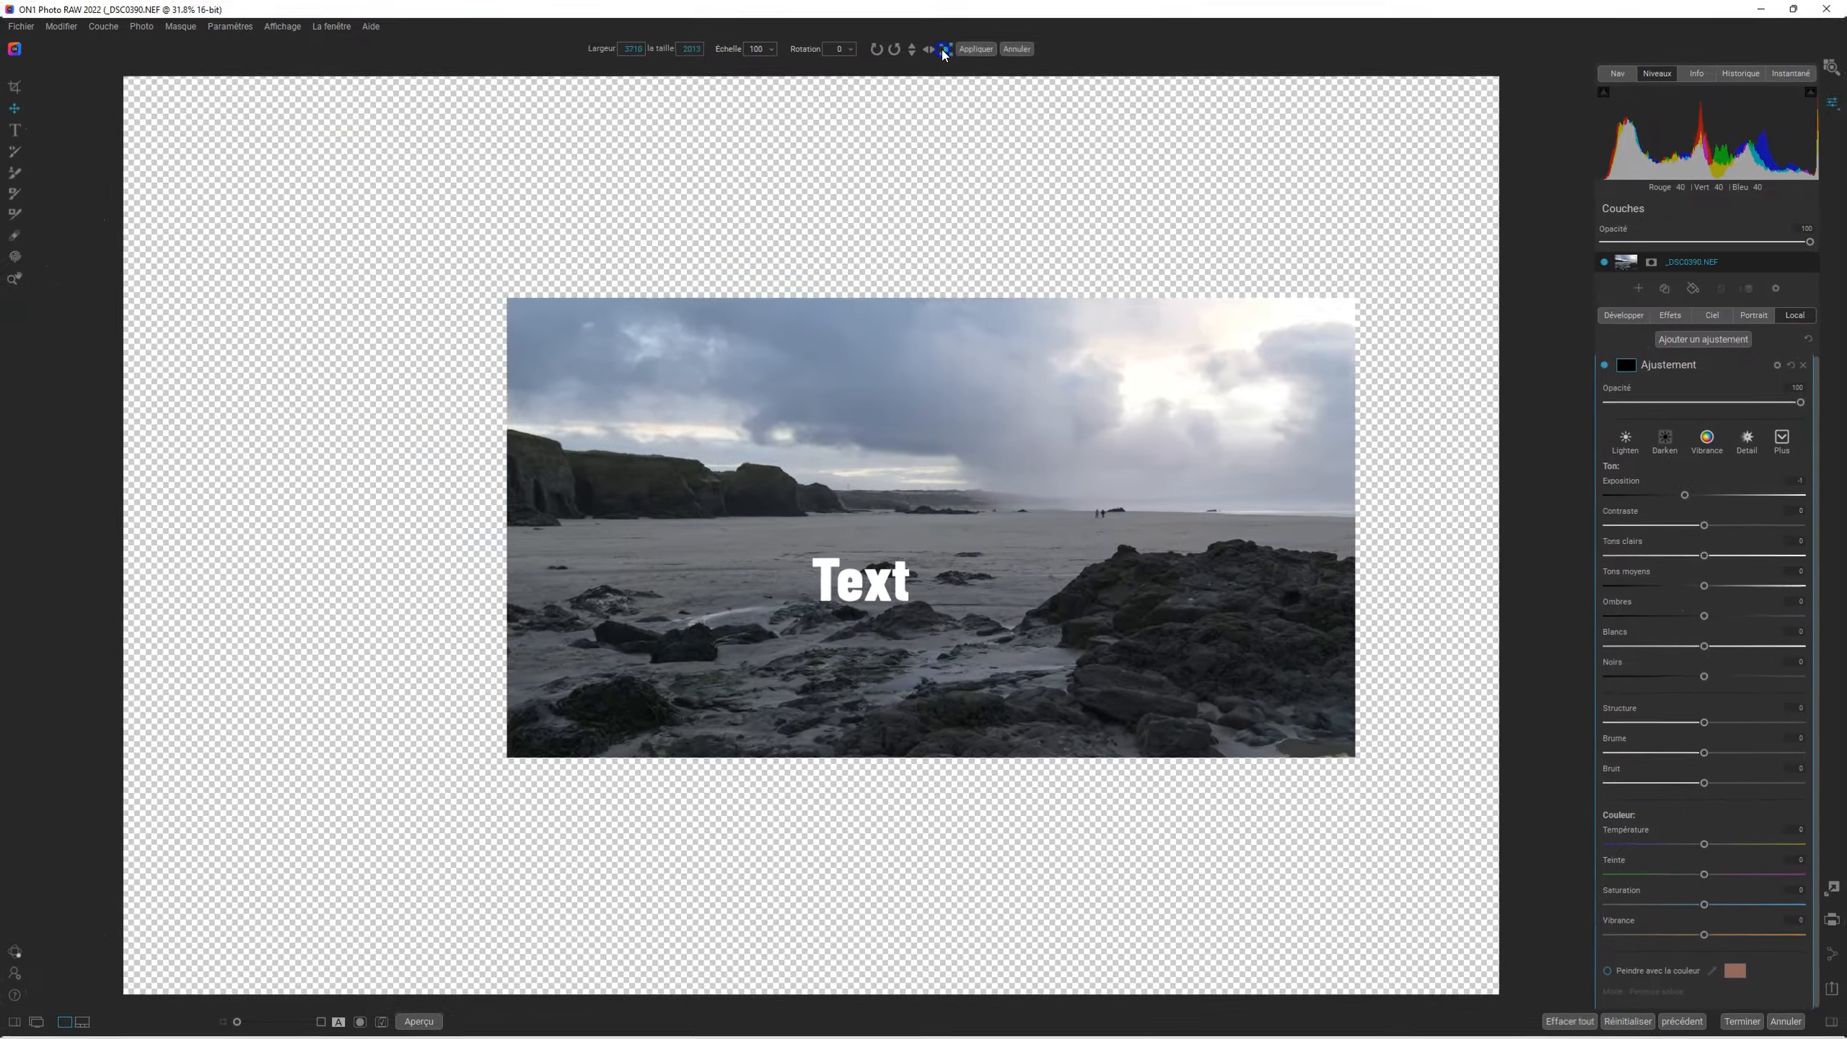
Reset the photo layer's transformation so it fills the canvas, and bring up the Crop tool.
left_click(944, 49)
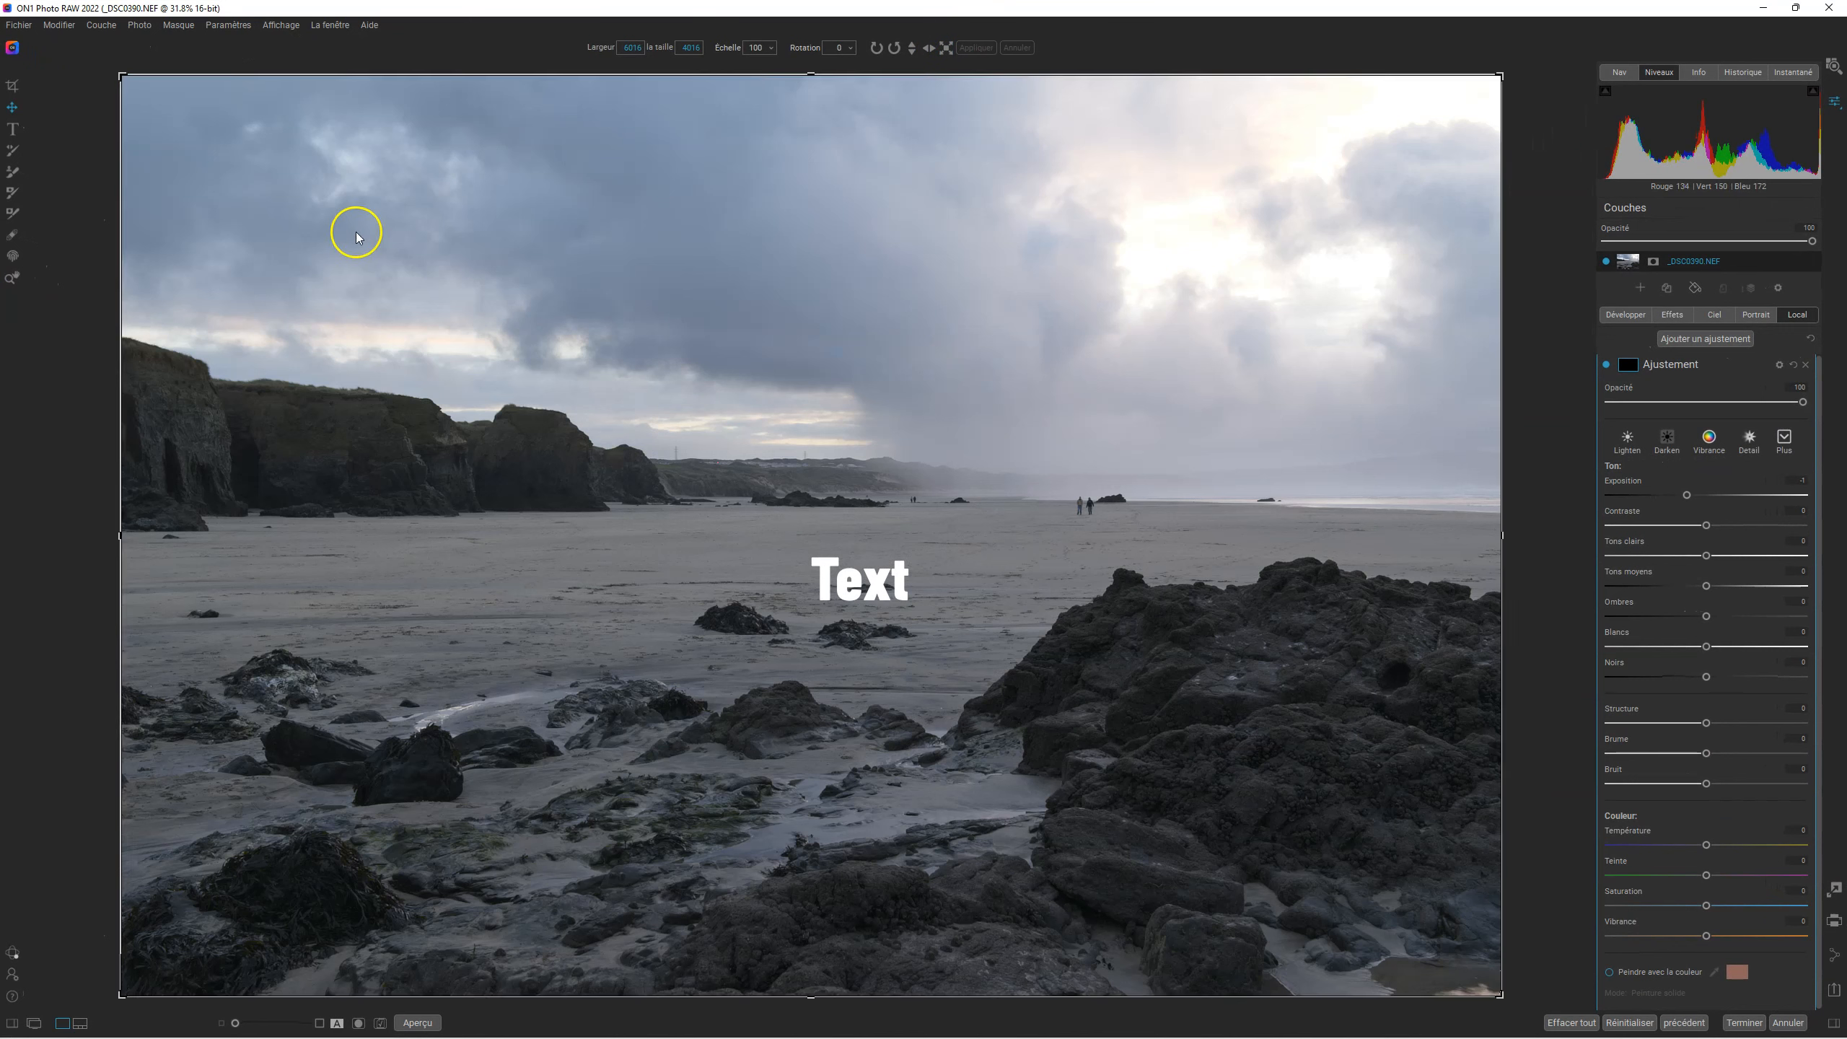
left_click(12, 85)
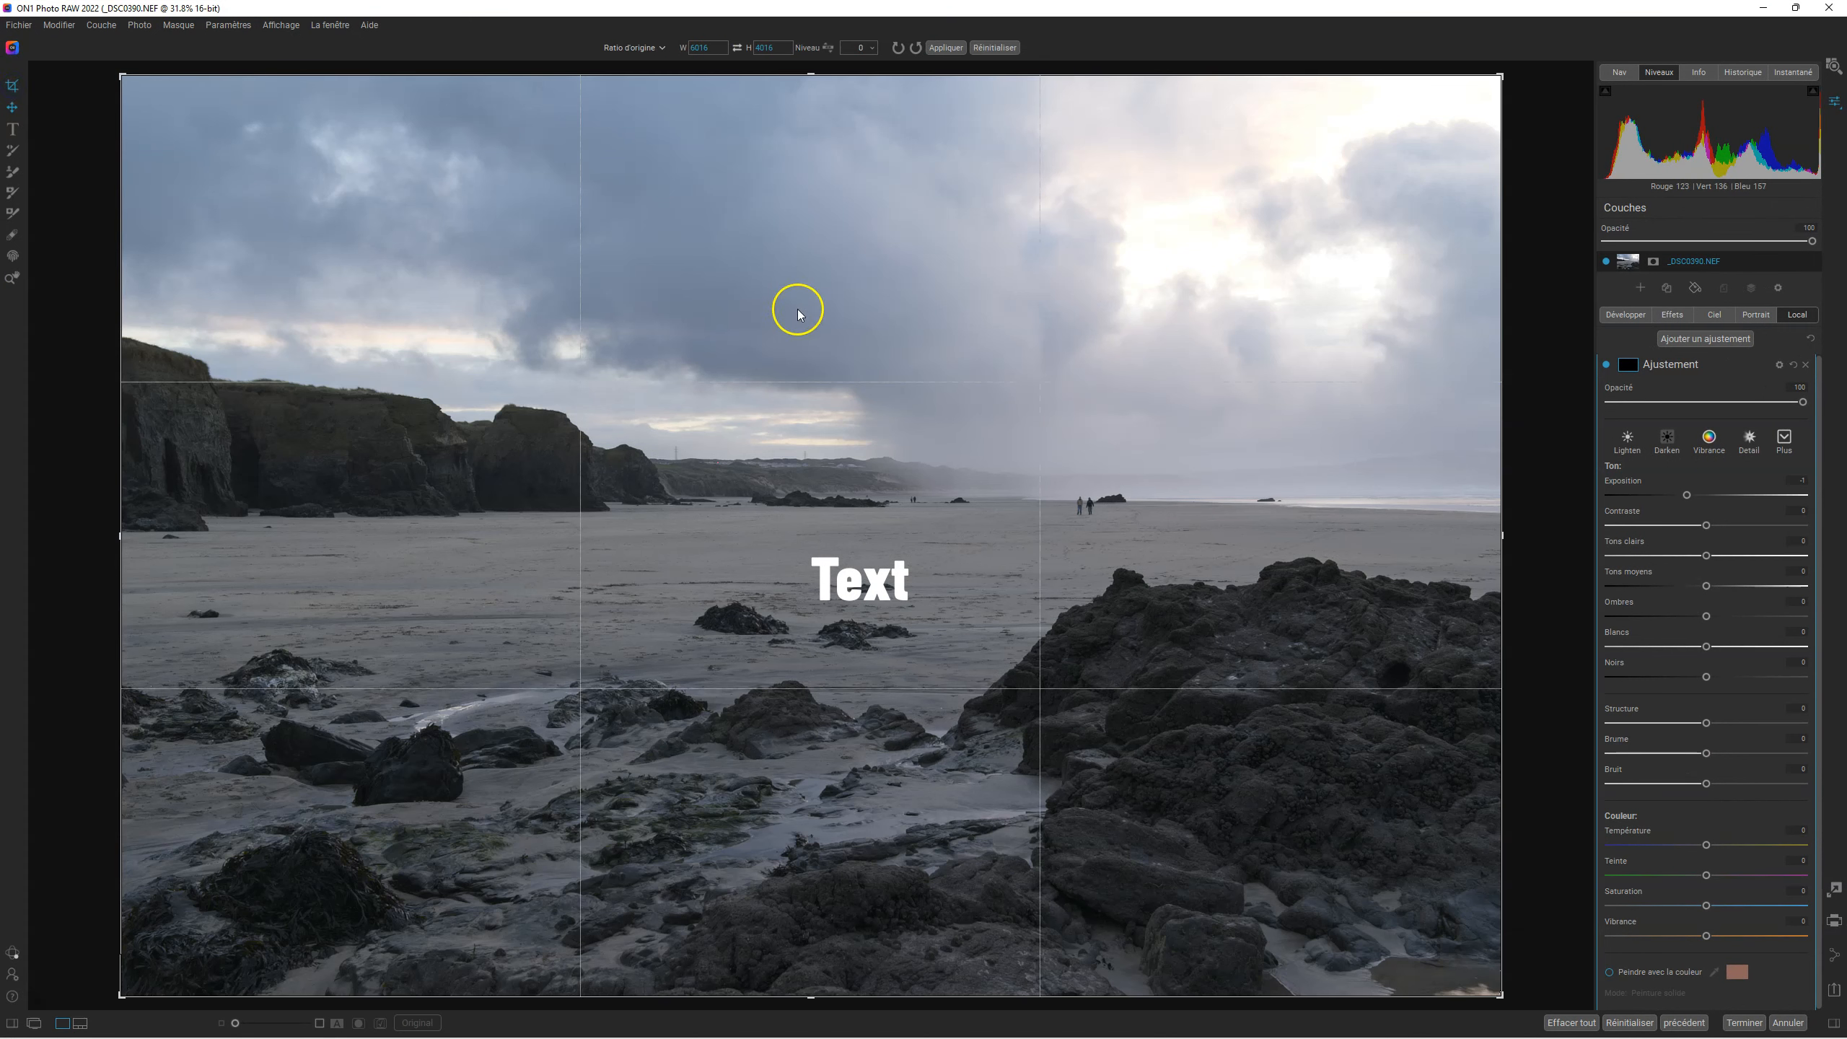
Delete the placeholder text block from the beach photo.
left_click(12, 128)
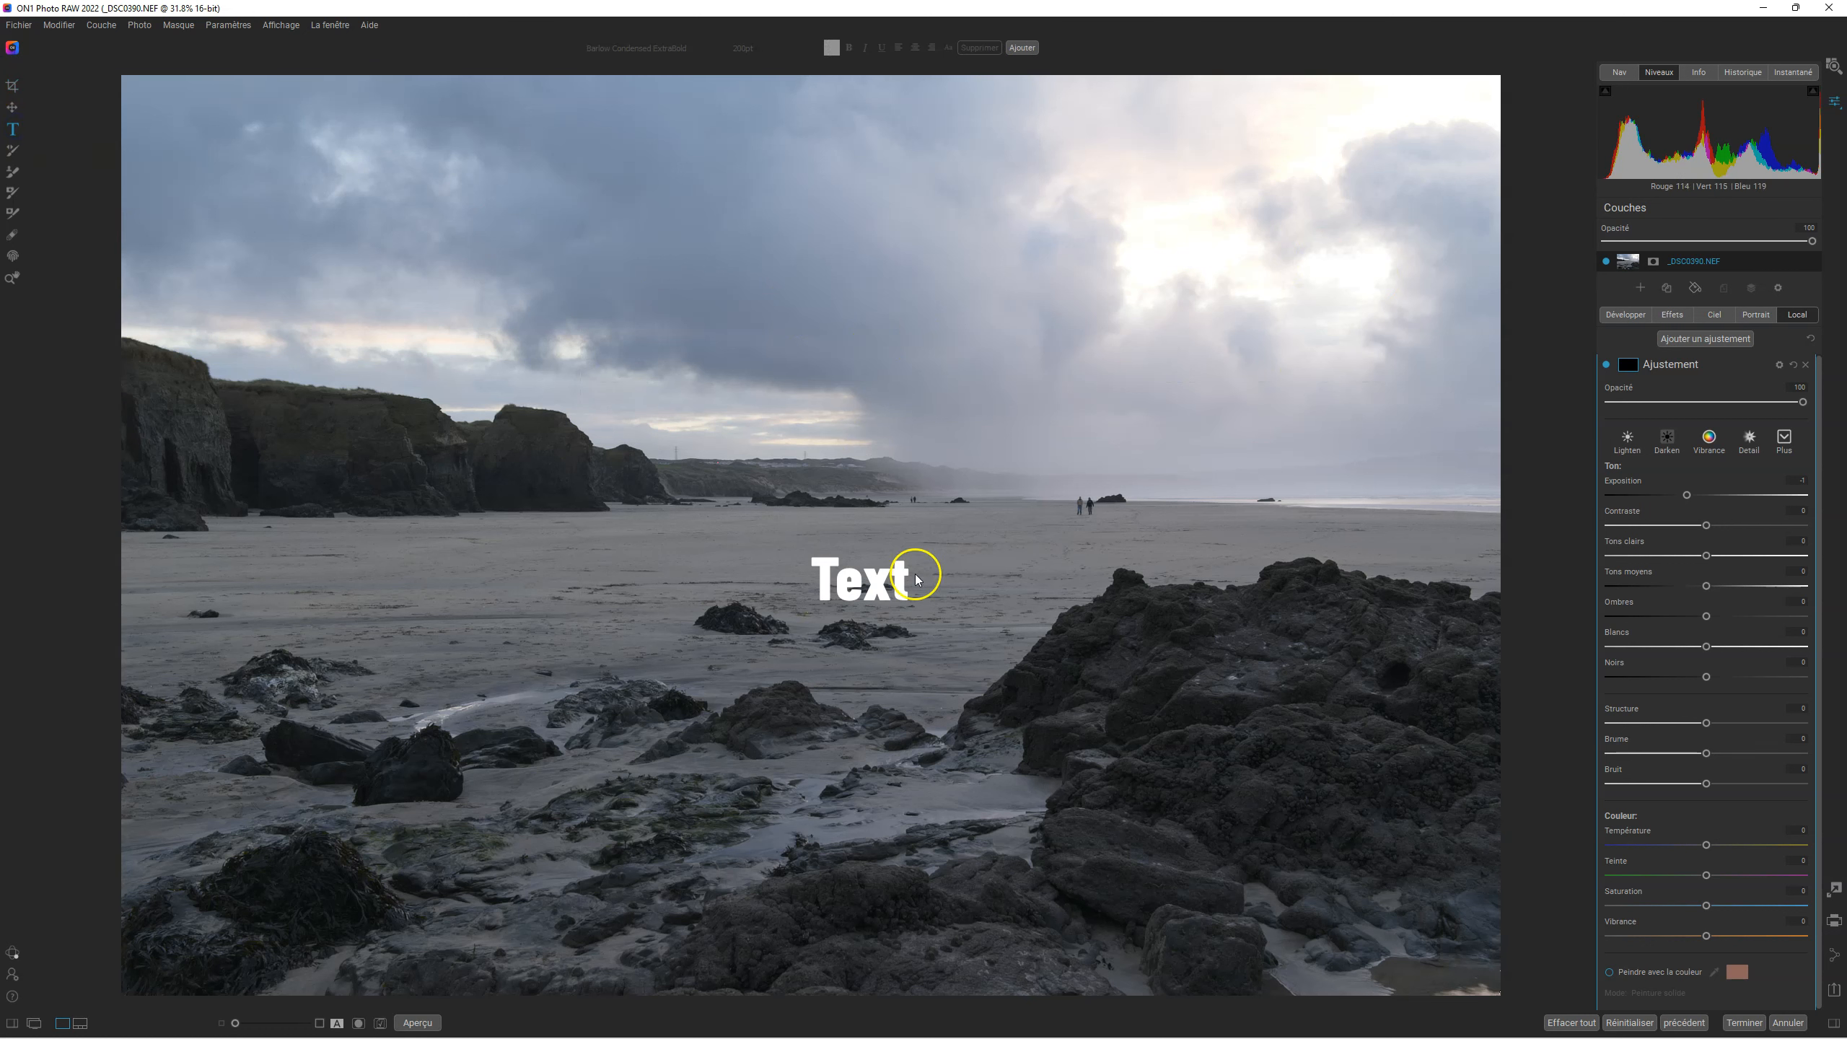
left_click(887, 582)
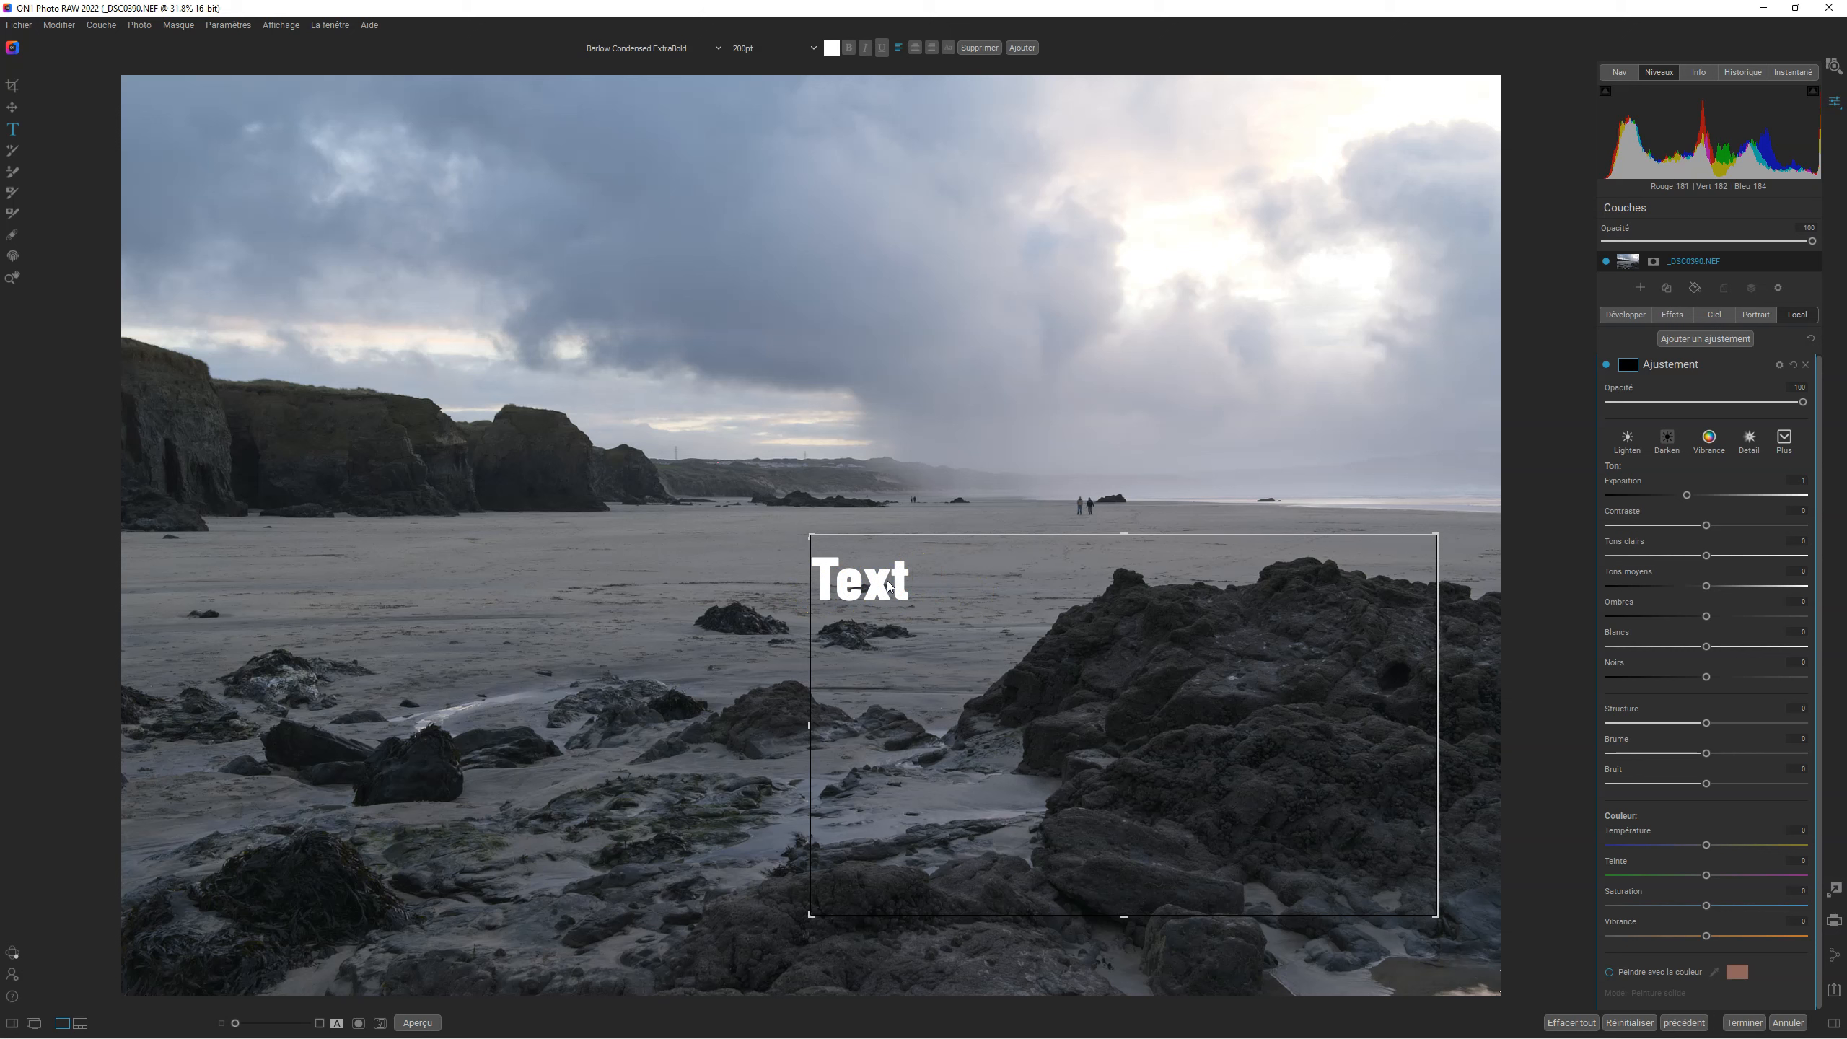
key("Delete")
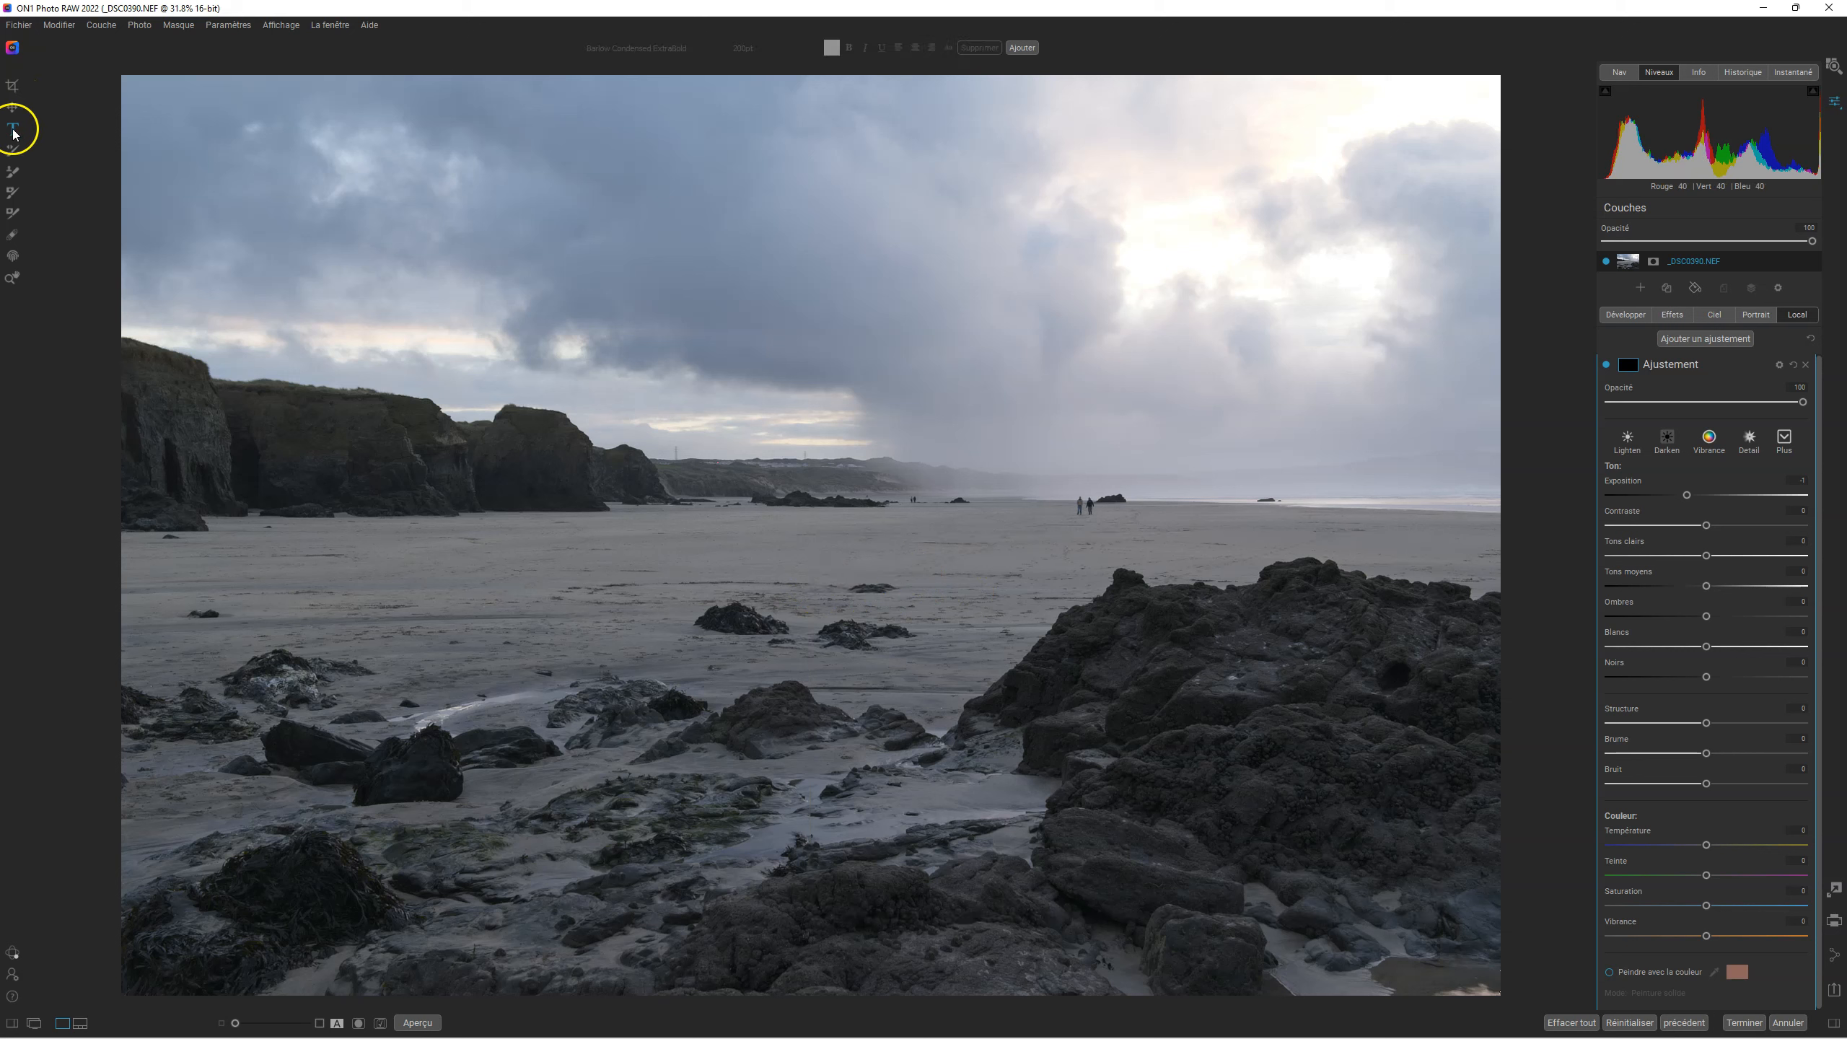
Switch to the Zoom tool and set the camera profile to Raw linéaire in the Develop settings.
left_click(12, 277)
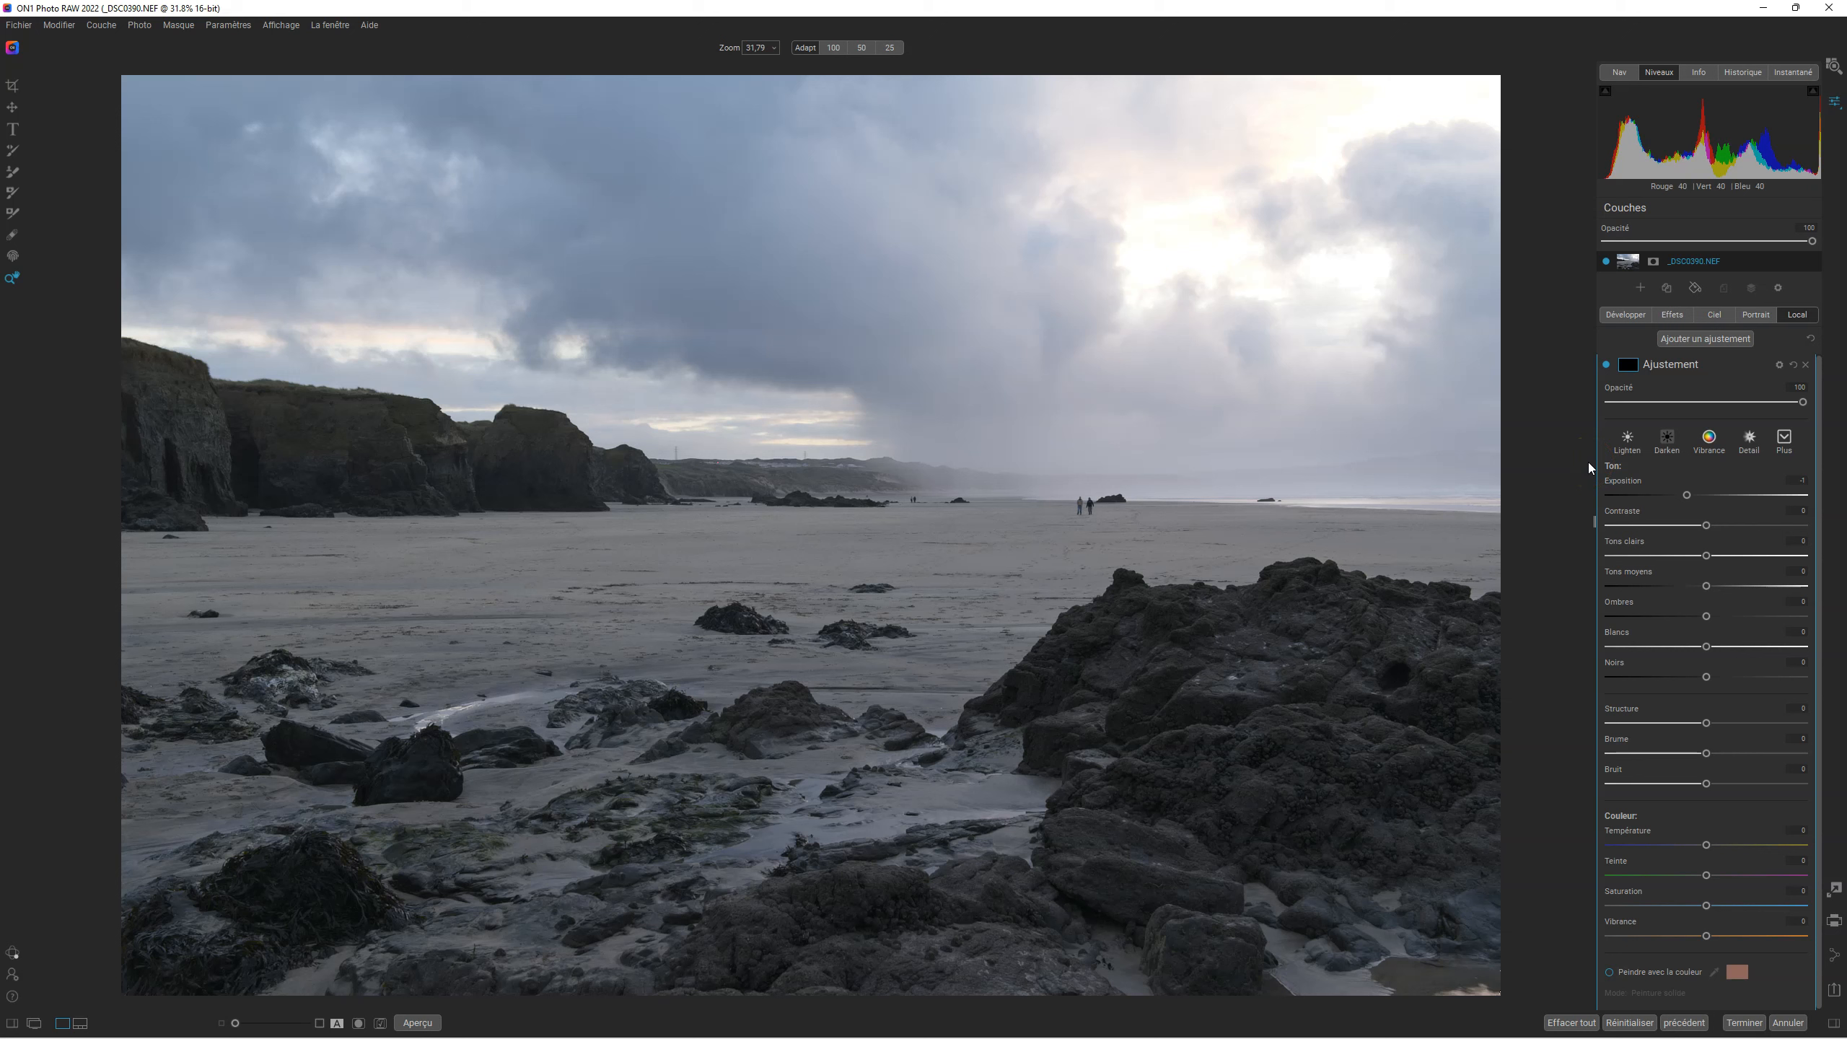
left_click(1627, 314)
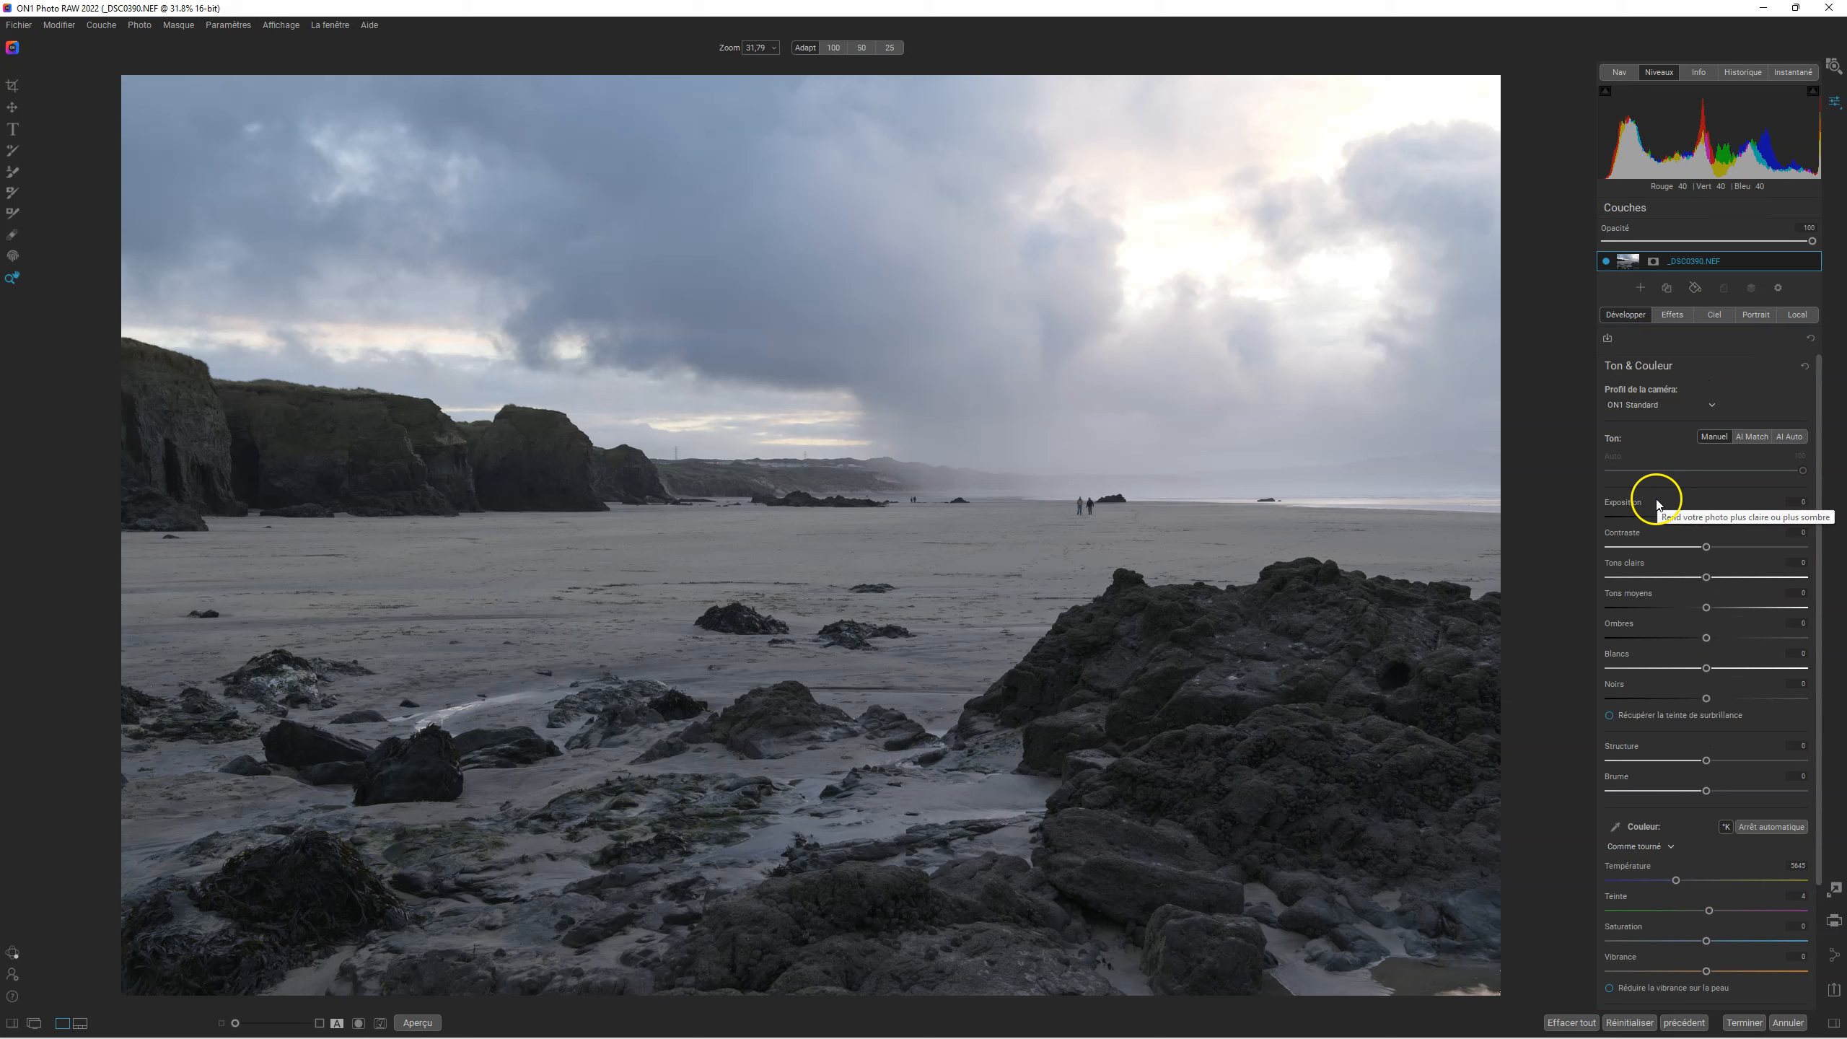
left_click(1709, 405)
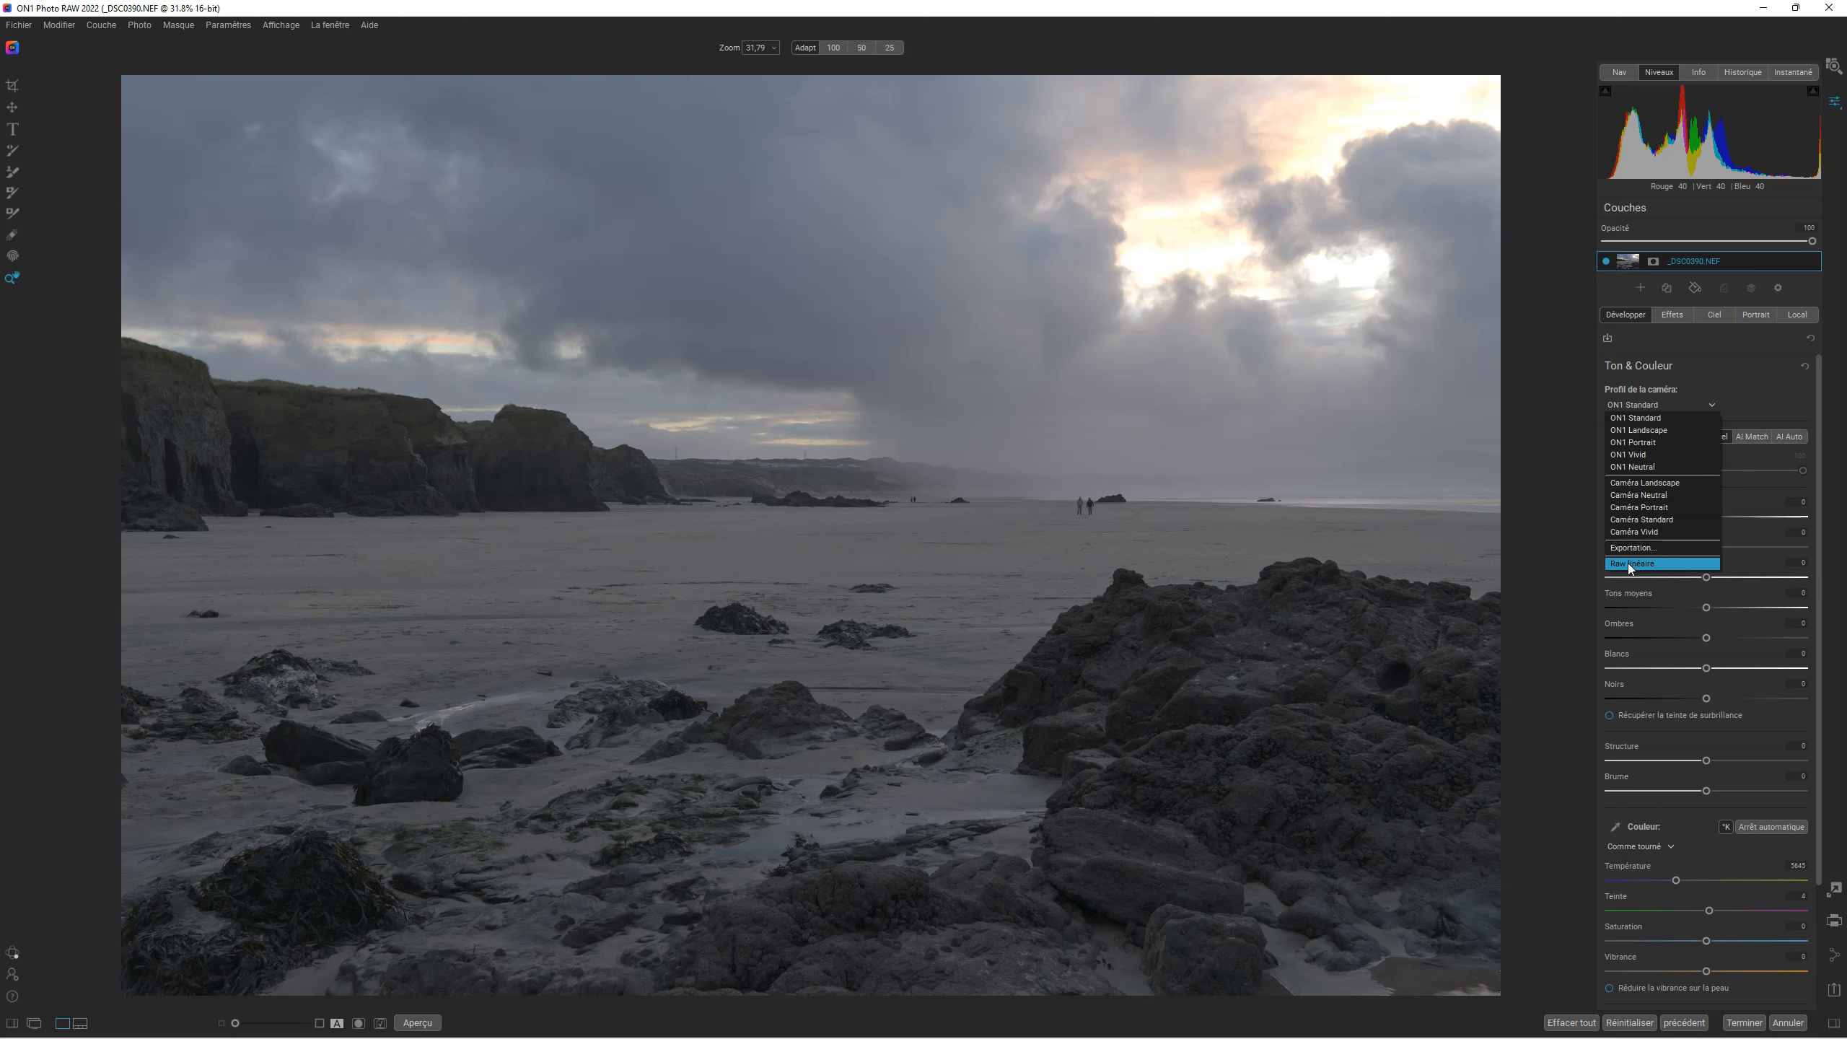
left_click(1627, 563)
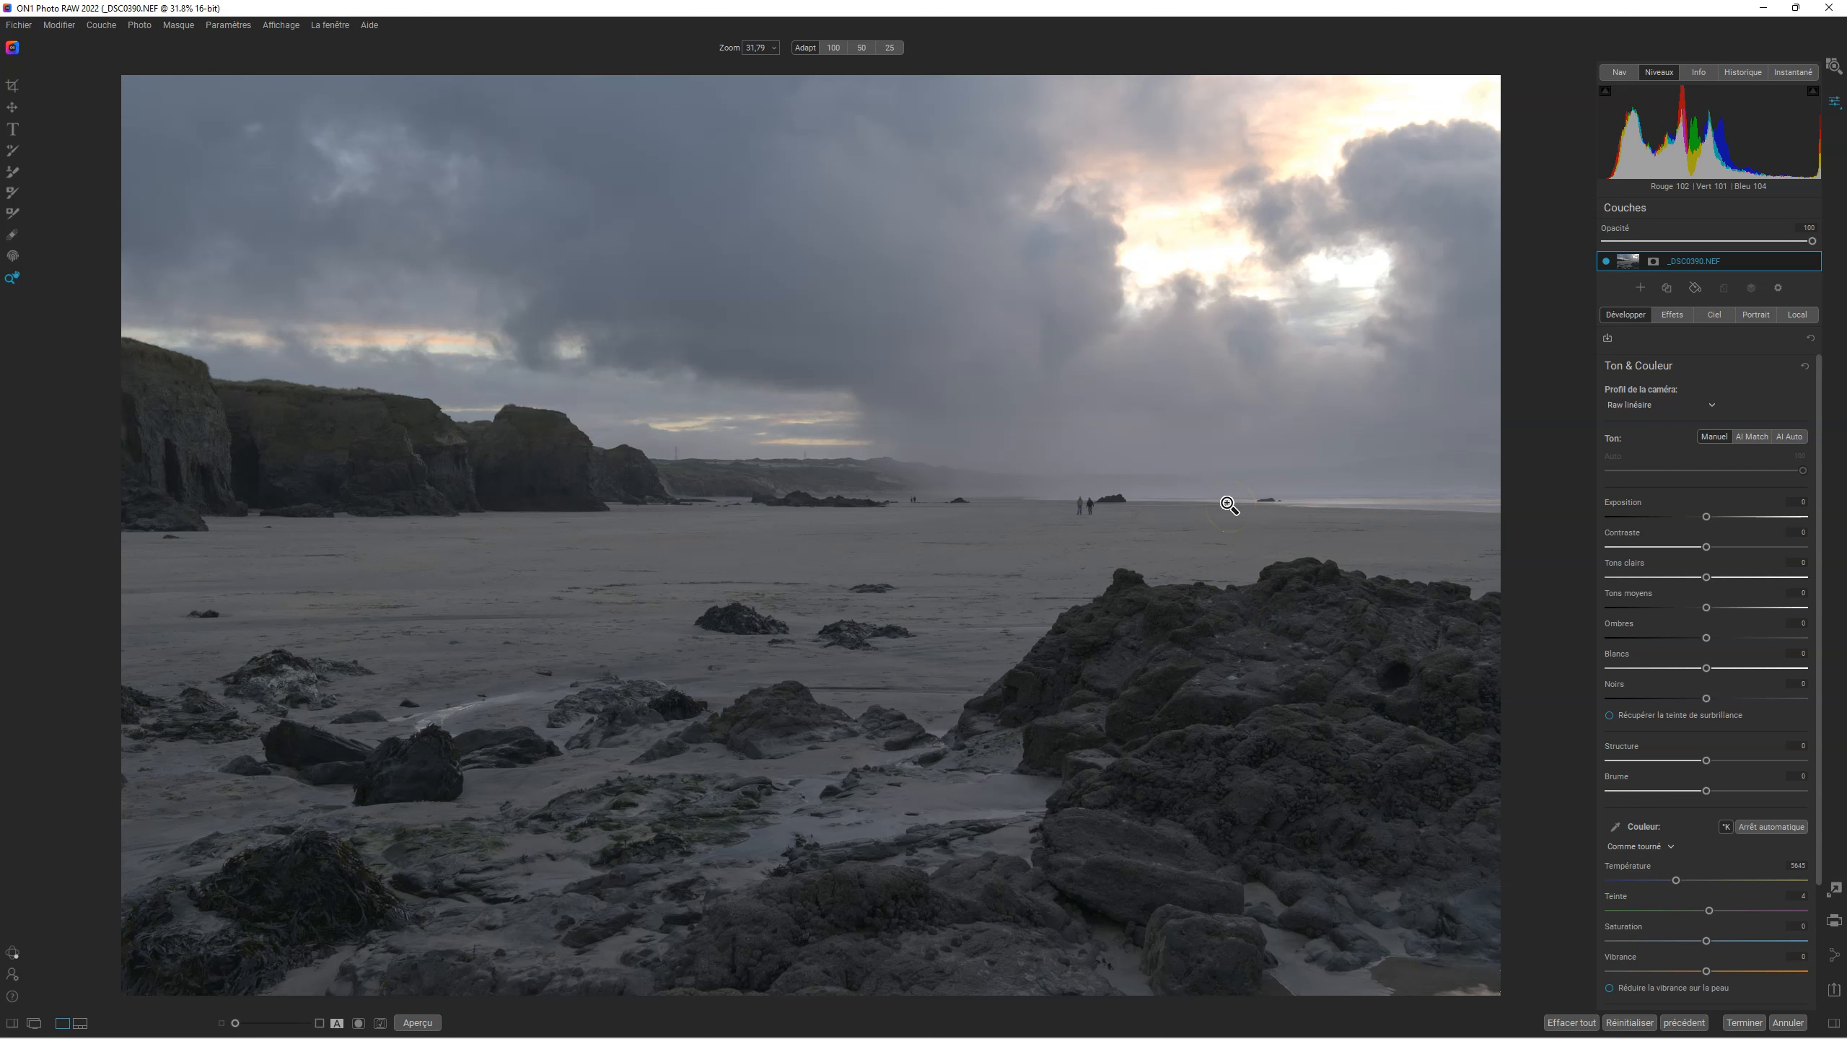
Check the sky's blown highlights with the clipping overlay, and set the camera profile to ON1 Standard.
key("j")
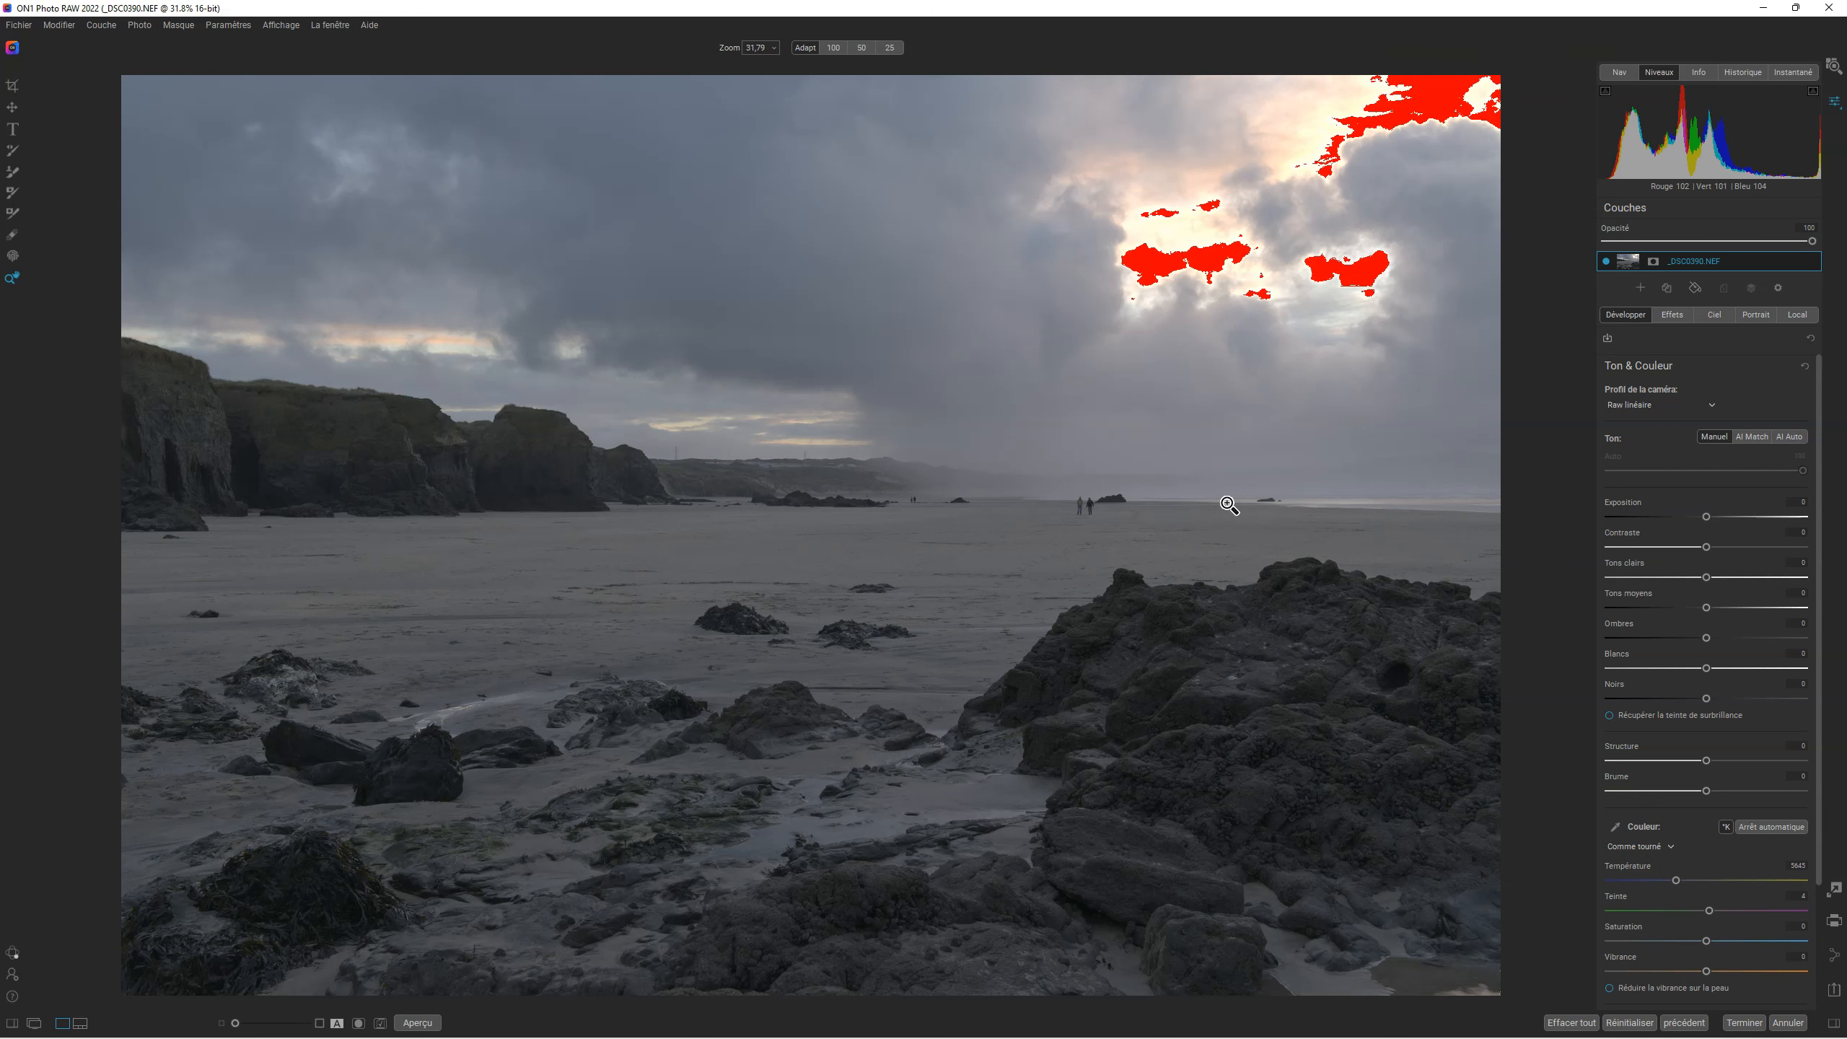
key("j")
key("j")
key("j")
key("j")
key("j")
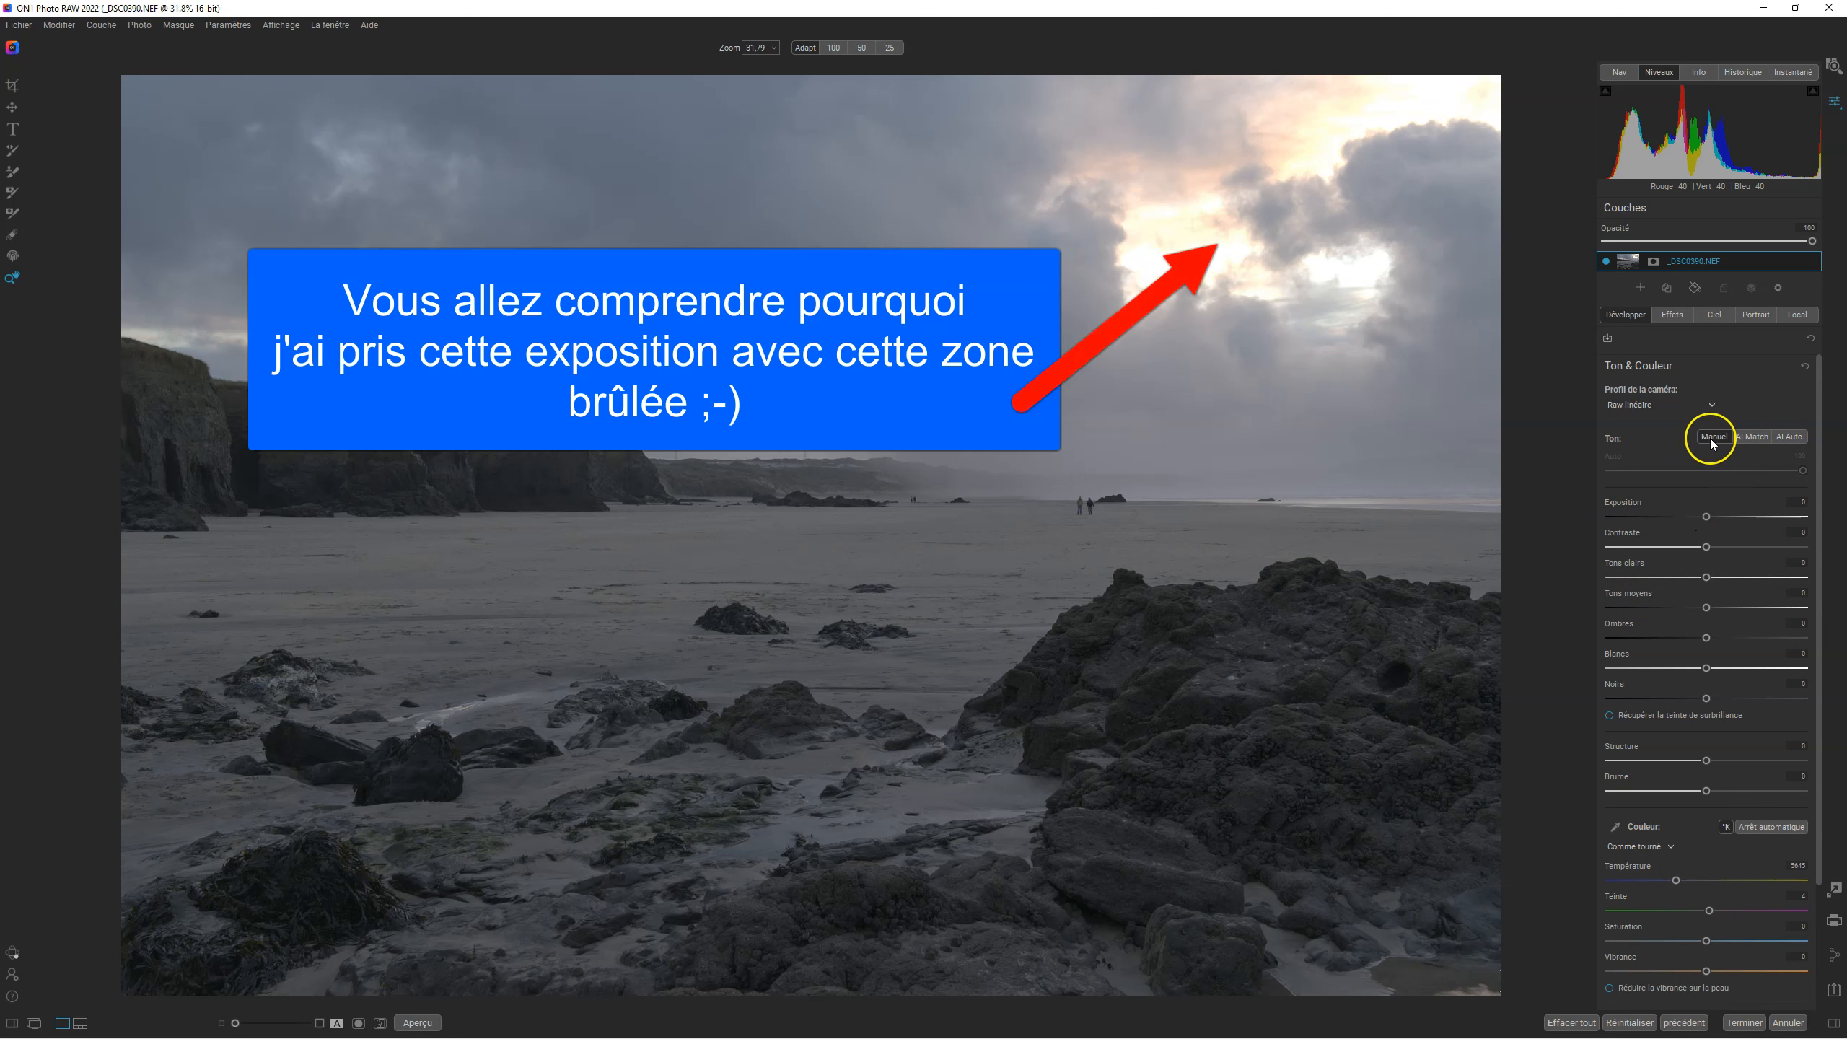
left_click(1705, 409)
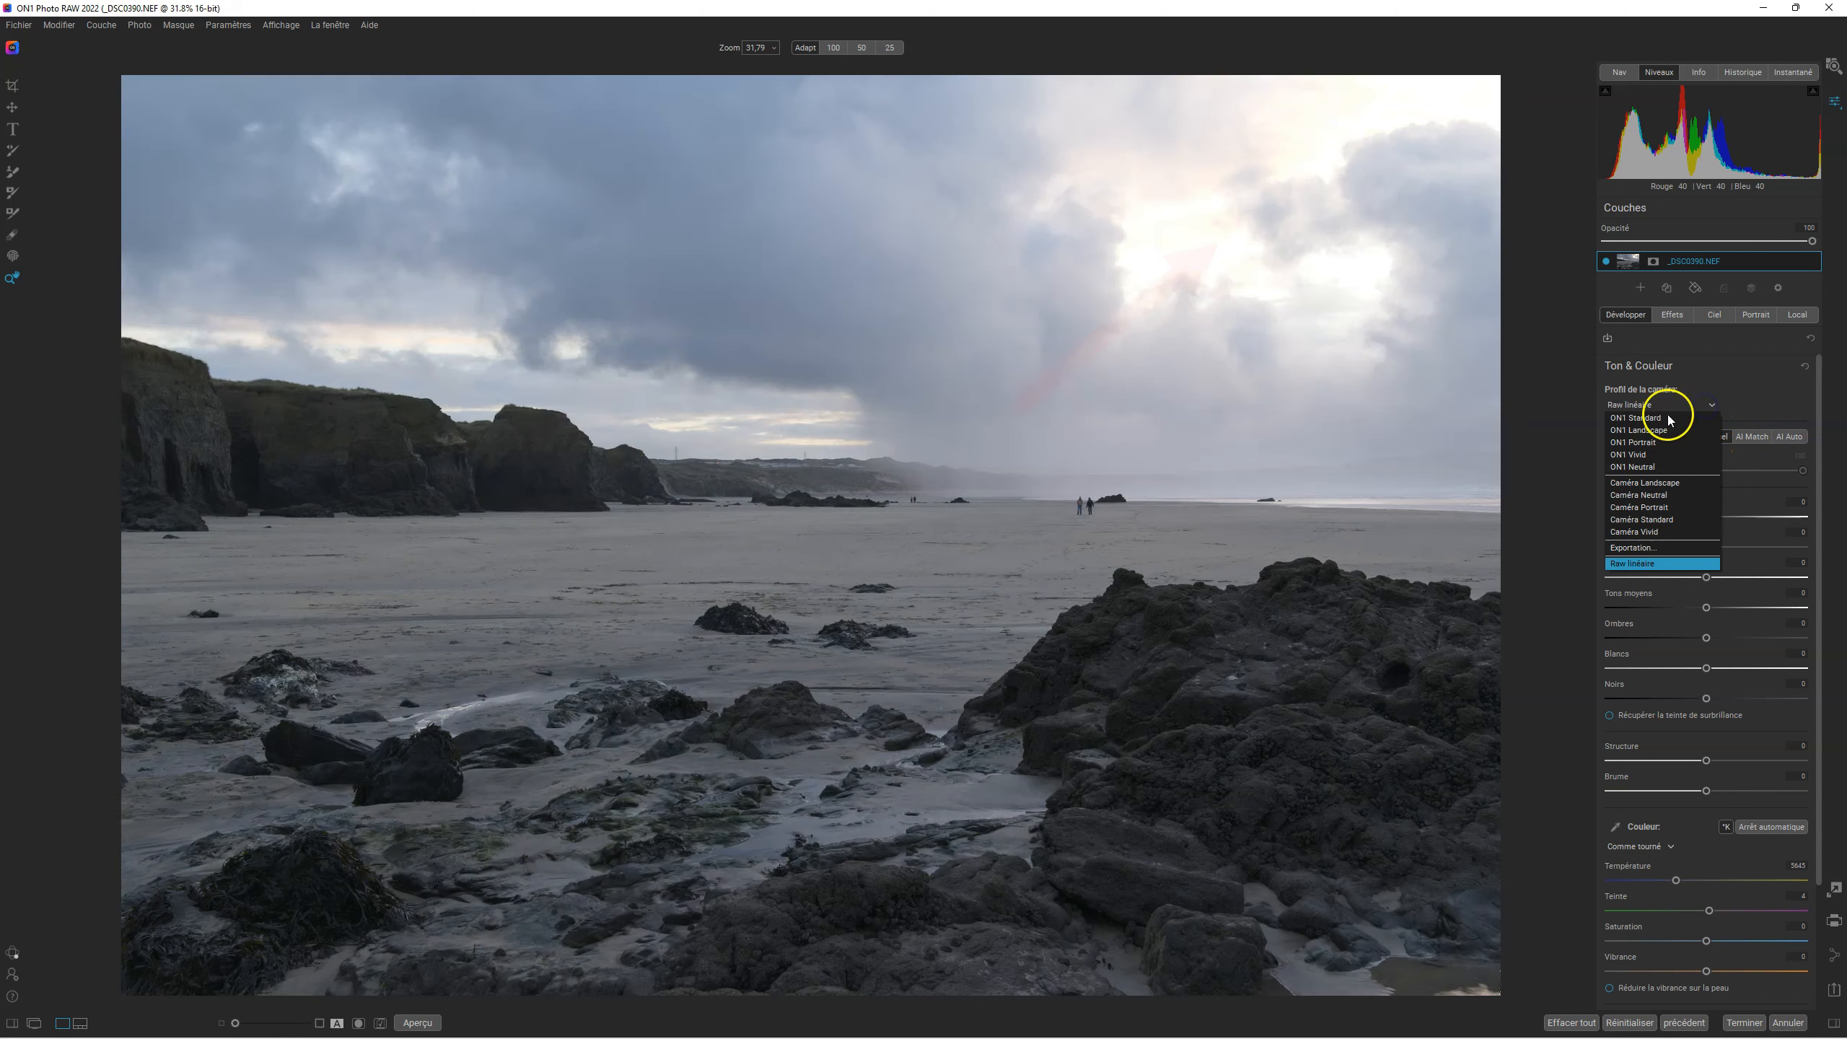
left_click(1665, 419)
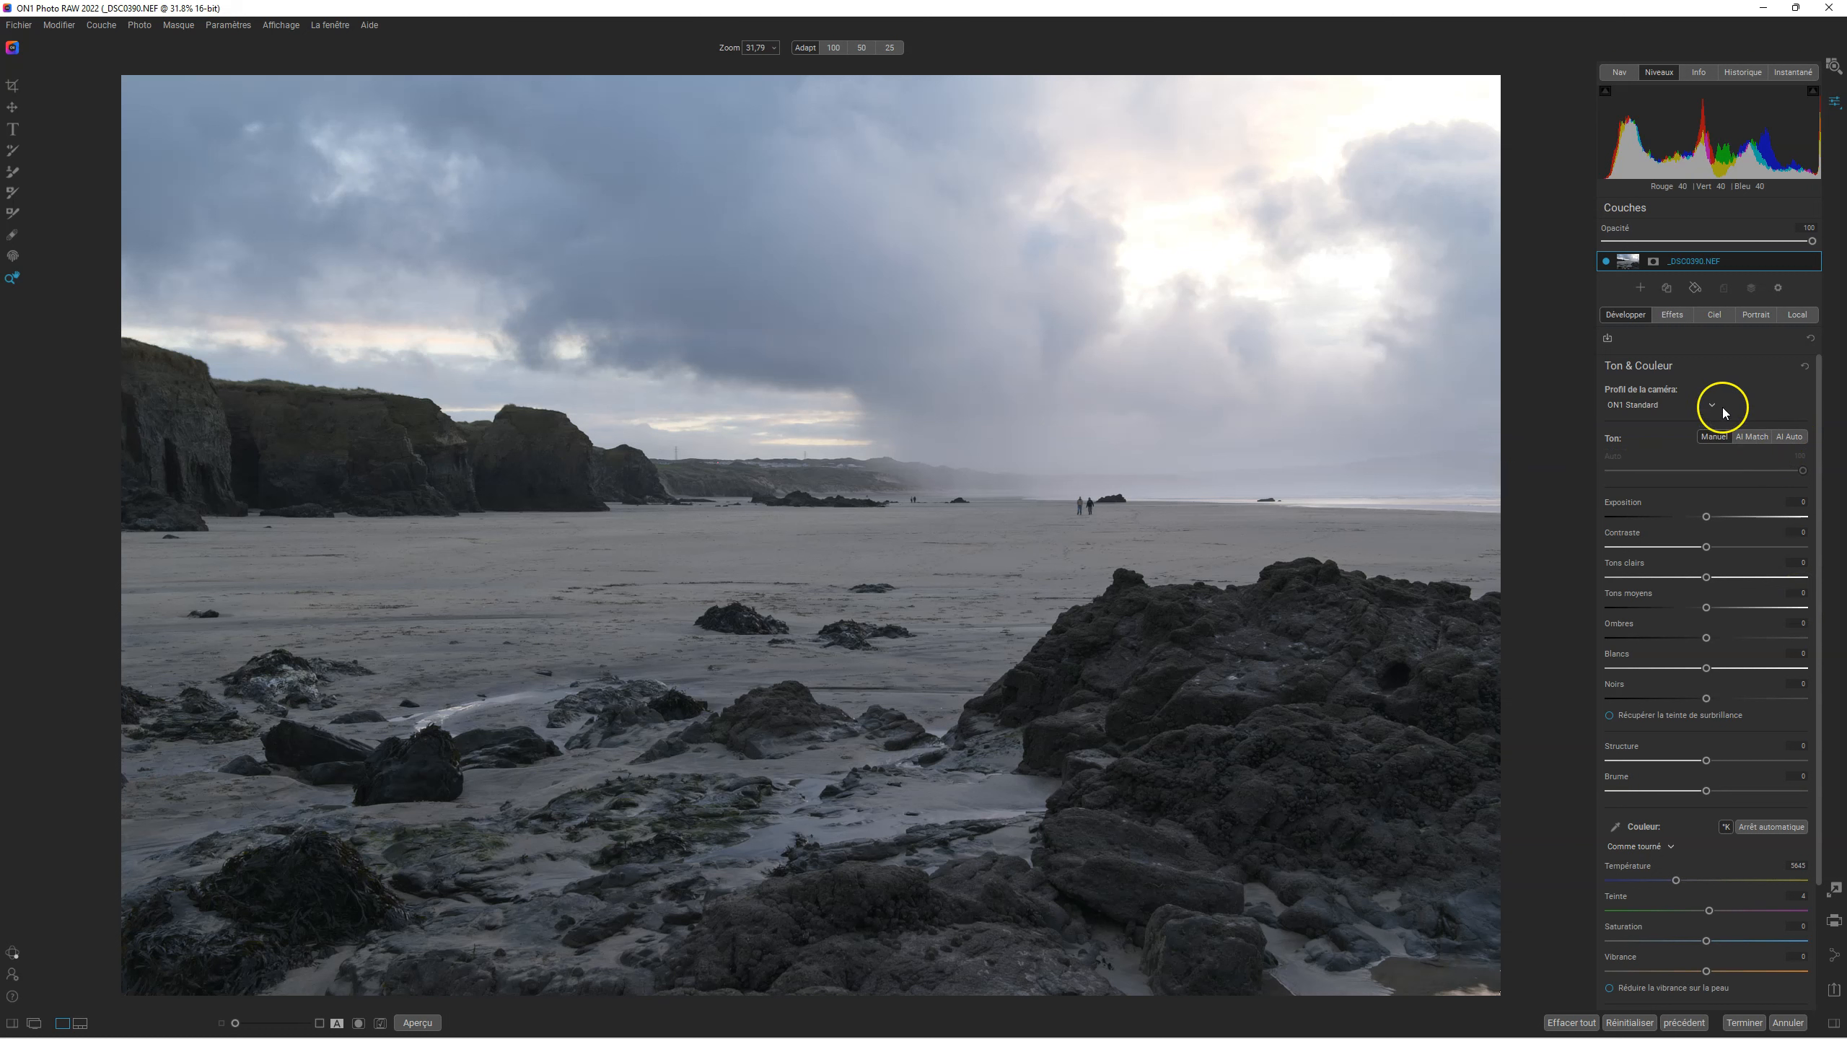
Try the AI Match tone adjustment against Manual, vary its strength, and reset the tone and colour settings.
left_click(1755, 436)
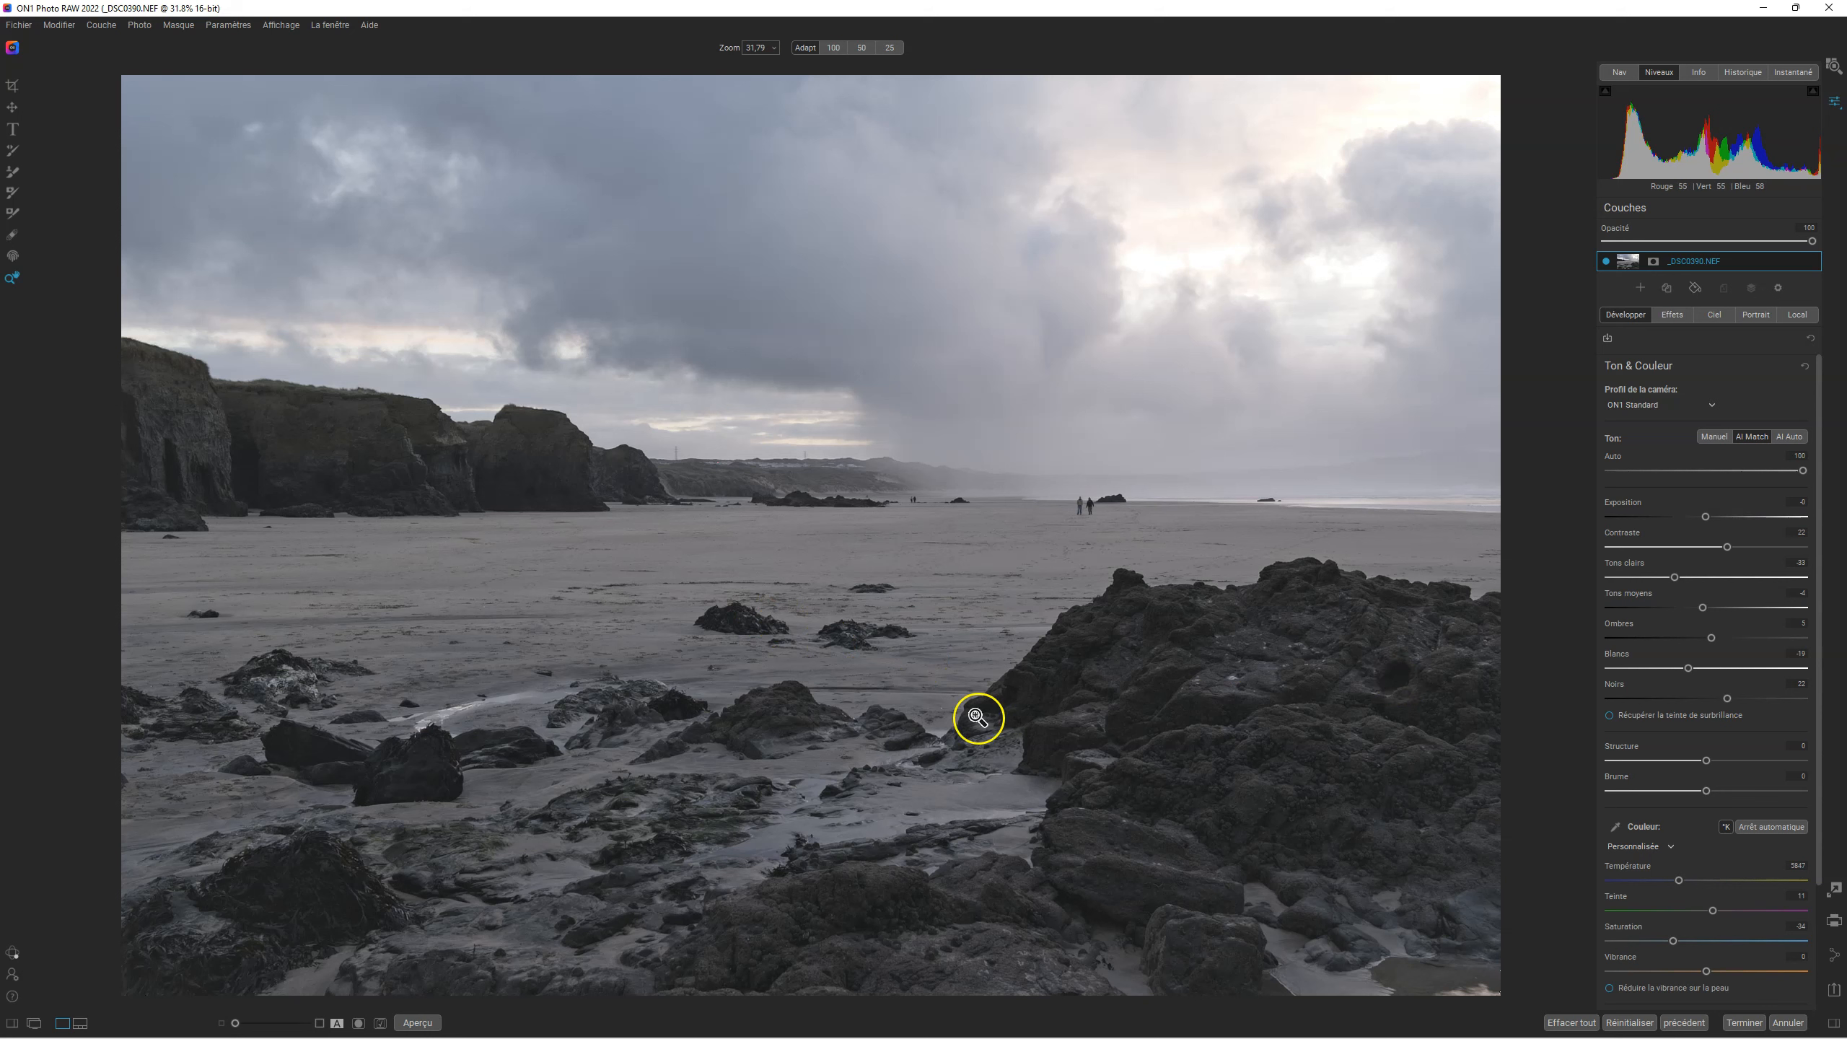
left_click(1715, 438)
left_click(1743, 435)
left_click_drag(1805, 473, 1732, 473)
left_click_drag(1745, 470, 1808, 470)
left_click(1807, 369)
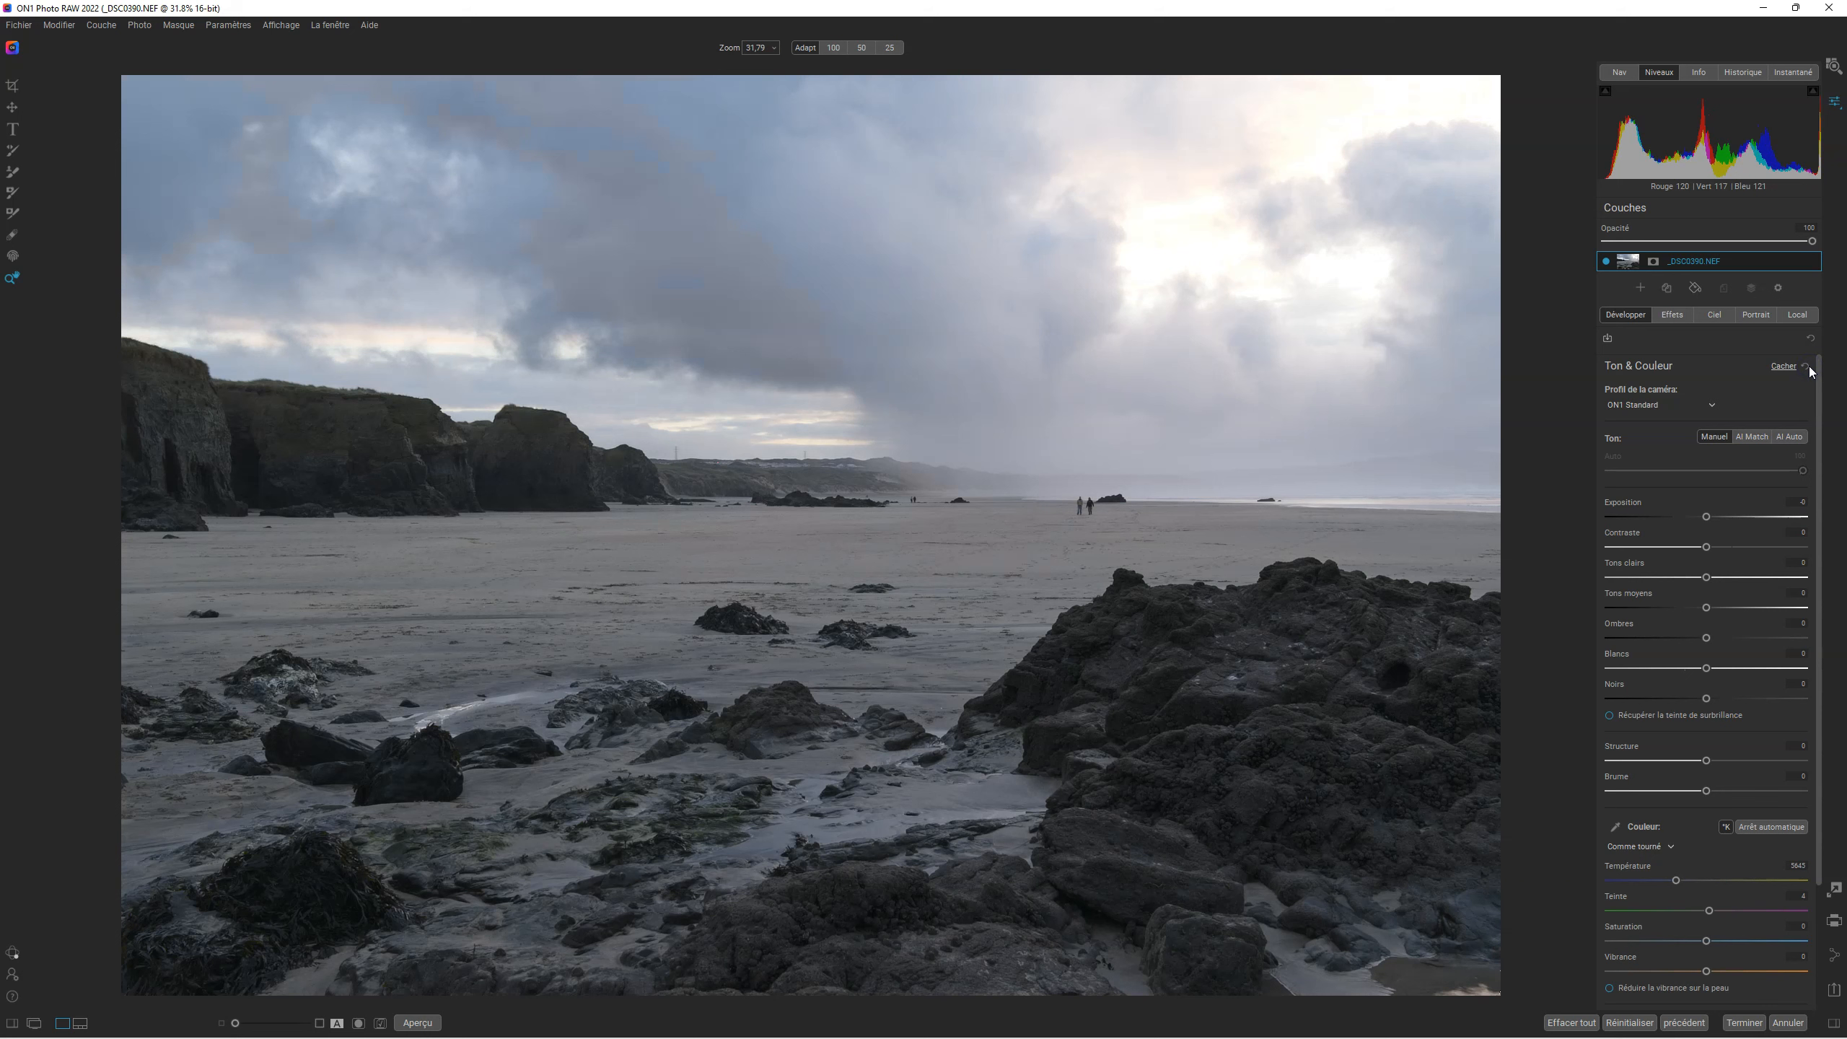
Apply the AI Auto tone adjustment to the beach photo, comparing it with the reset settings, at a strength of 100.
left_click(1790, 436)
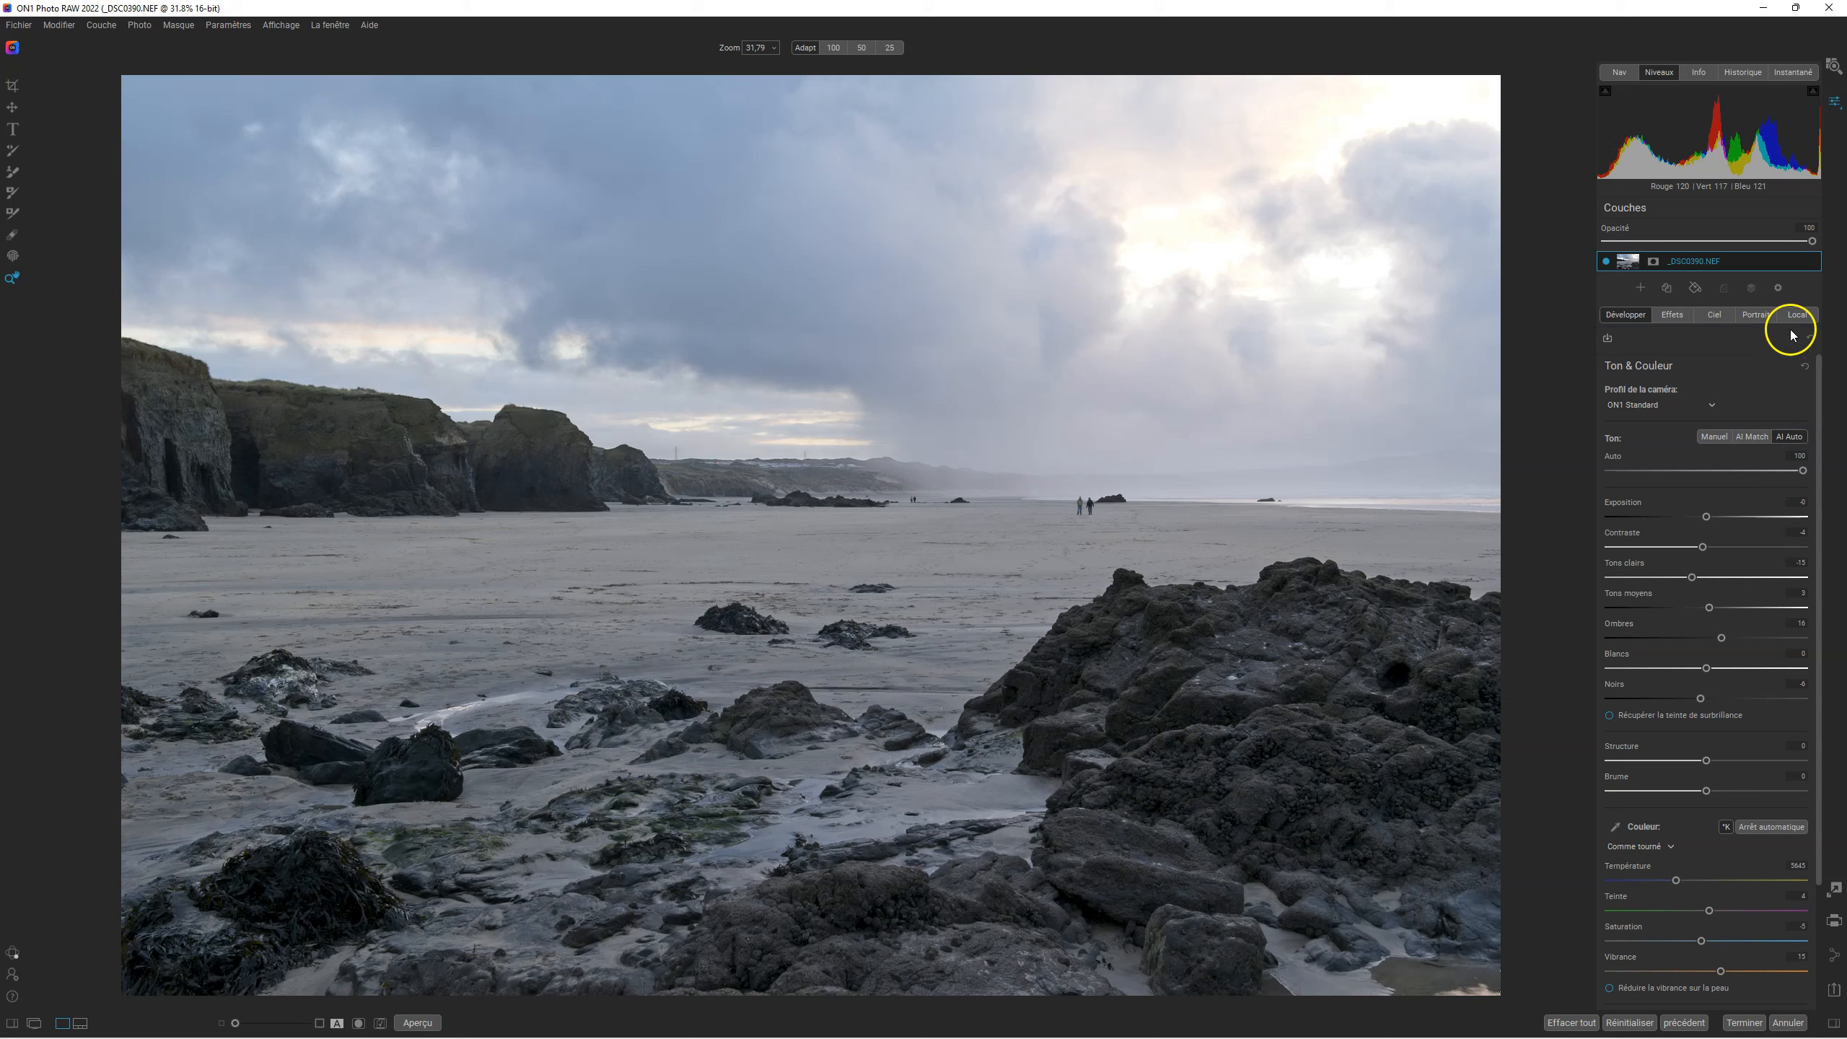
left_click(1808, 367)
left_click(1790, 436)
left_click_drag(1771, 473, 1825, 473)
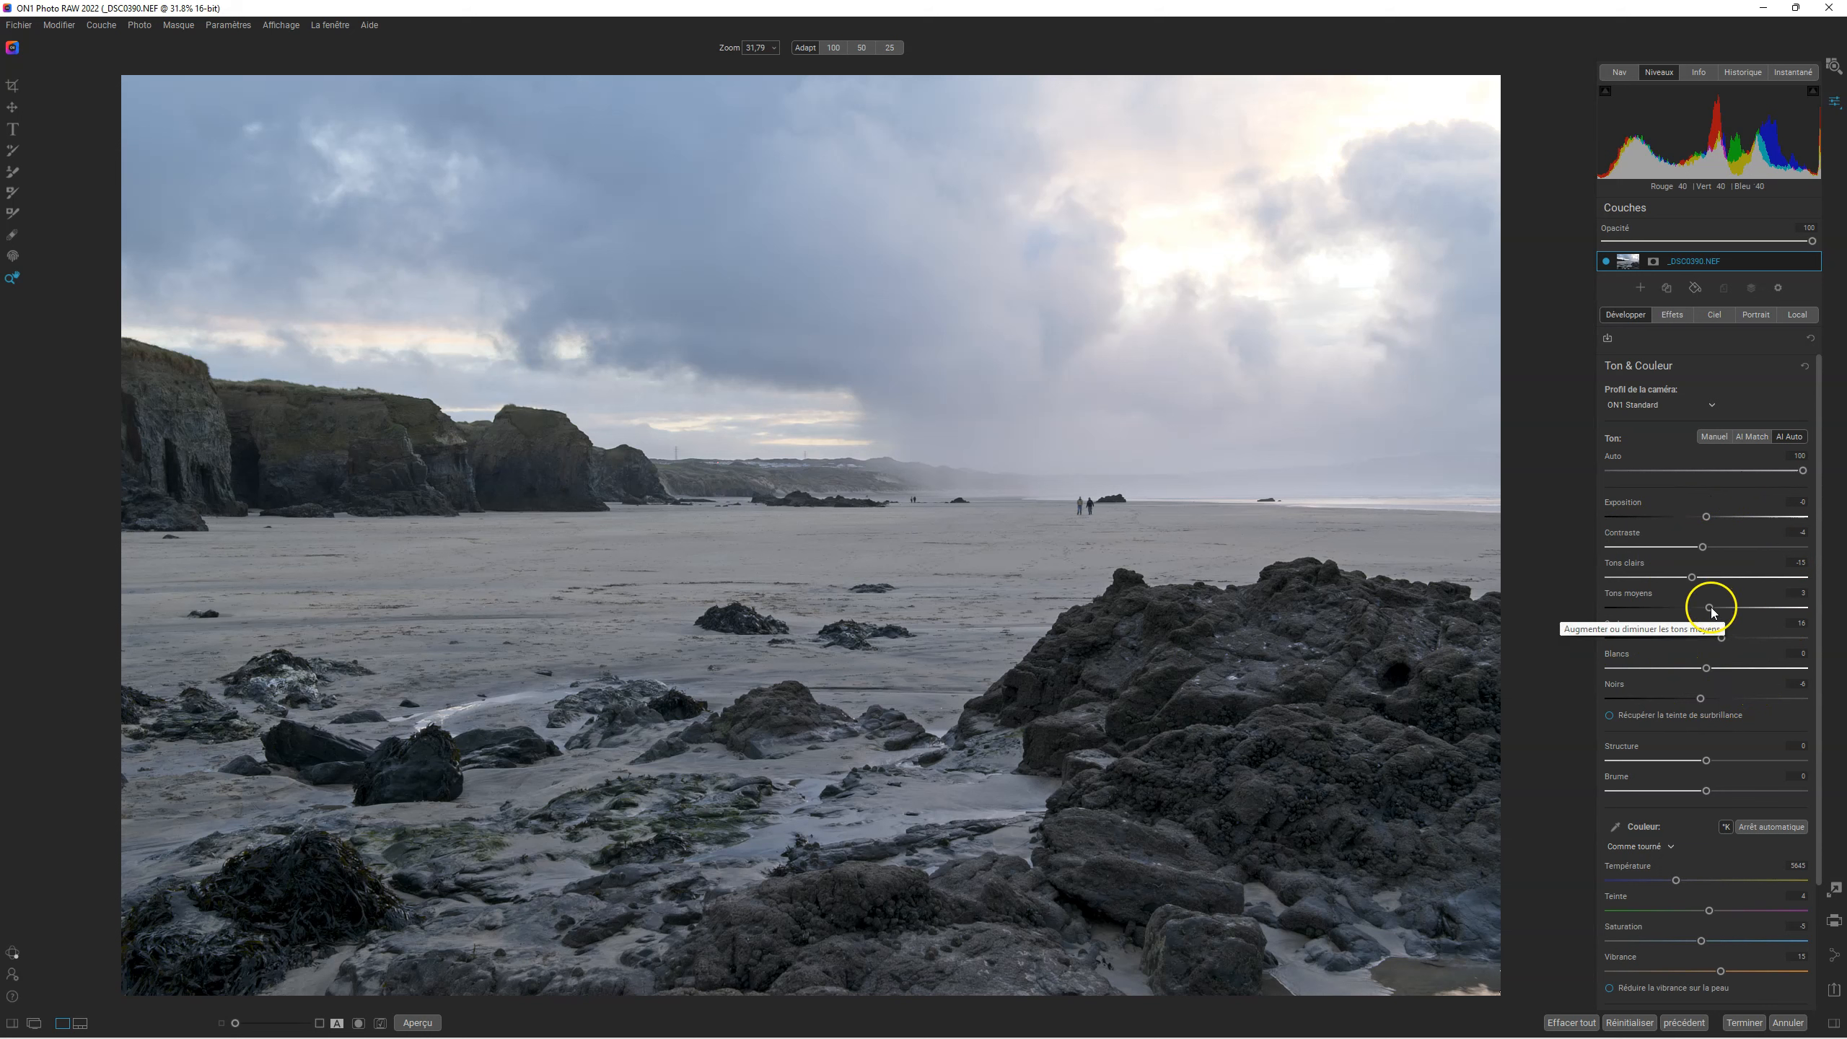
Lower the highlights to -87 and midtones to -10, and enable highlight hue recovery, comparing its effect on the sky up close.
left_click_drag(1711, 612, 1623, 580)
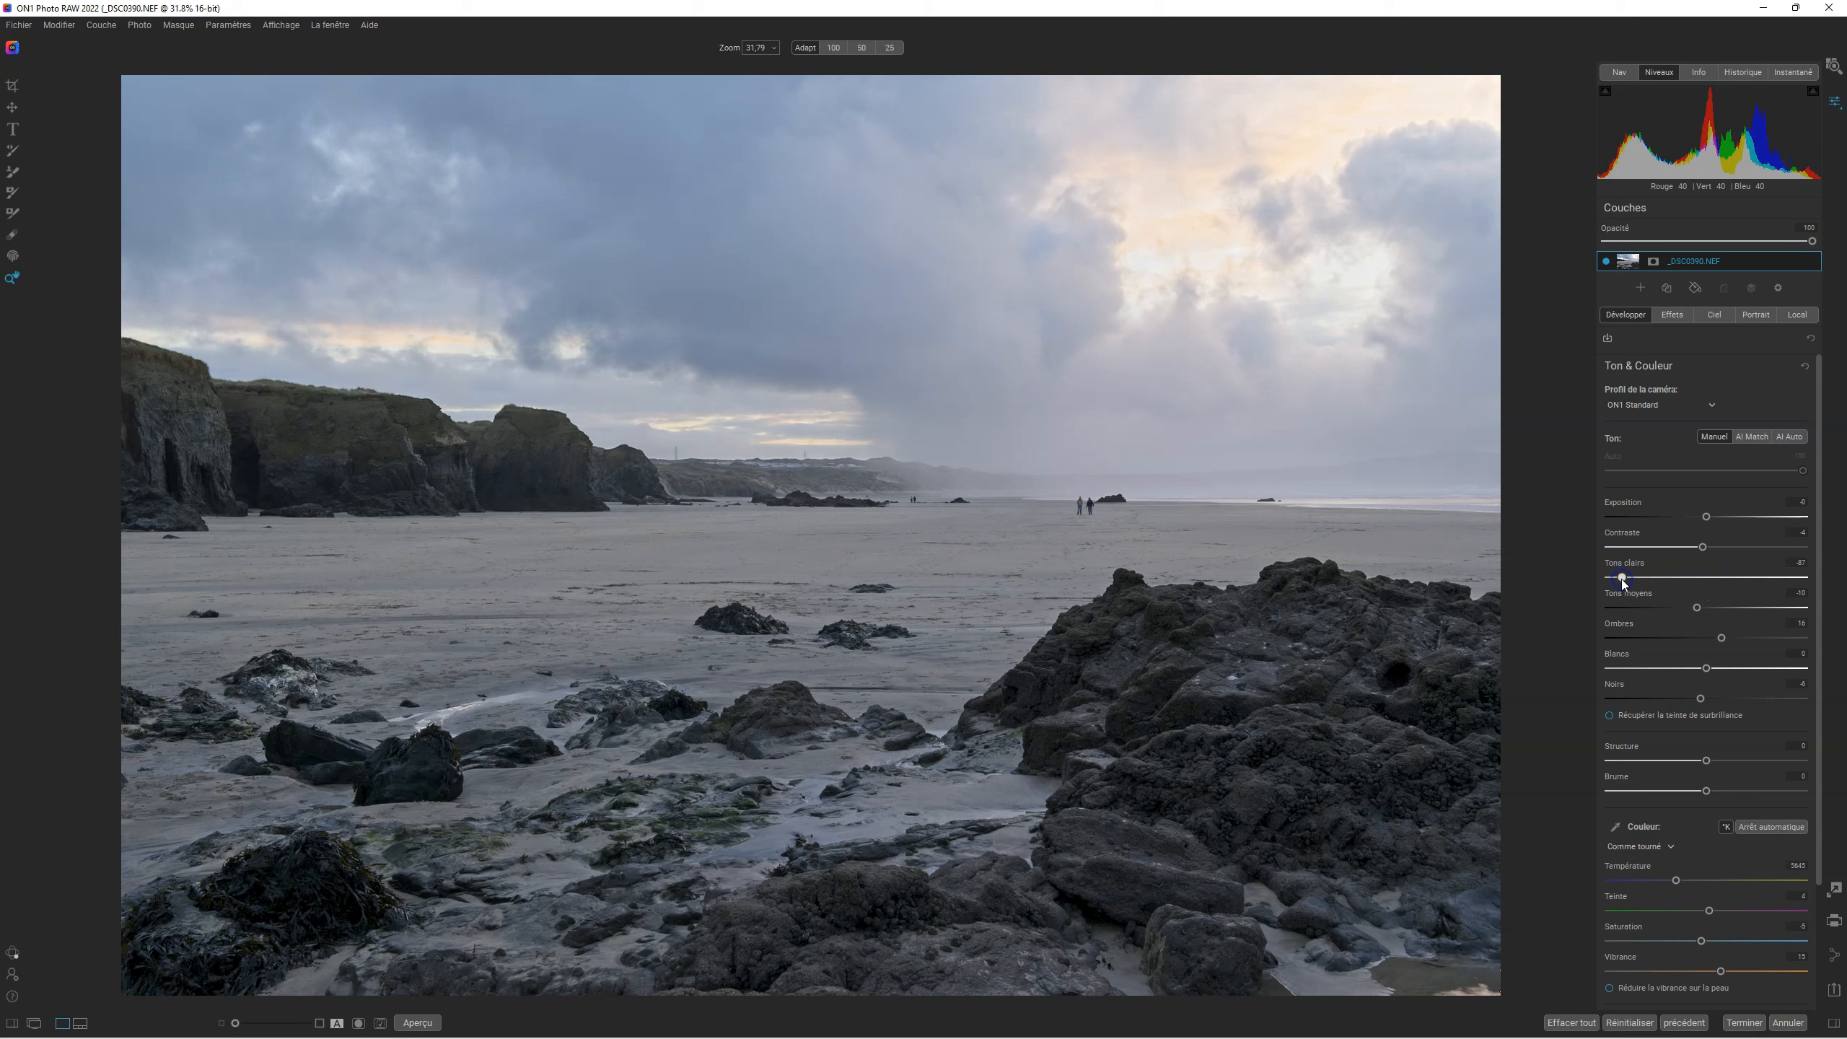
left_click(1608, 714)
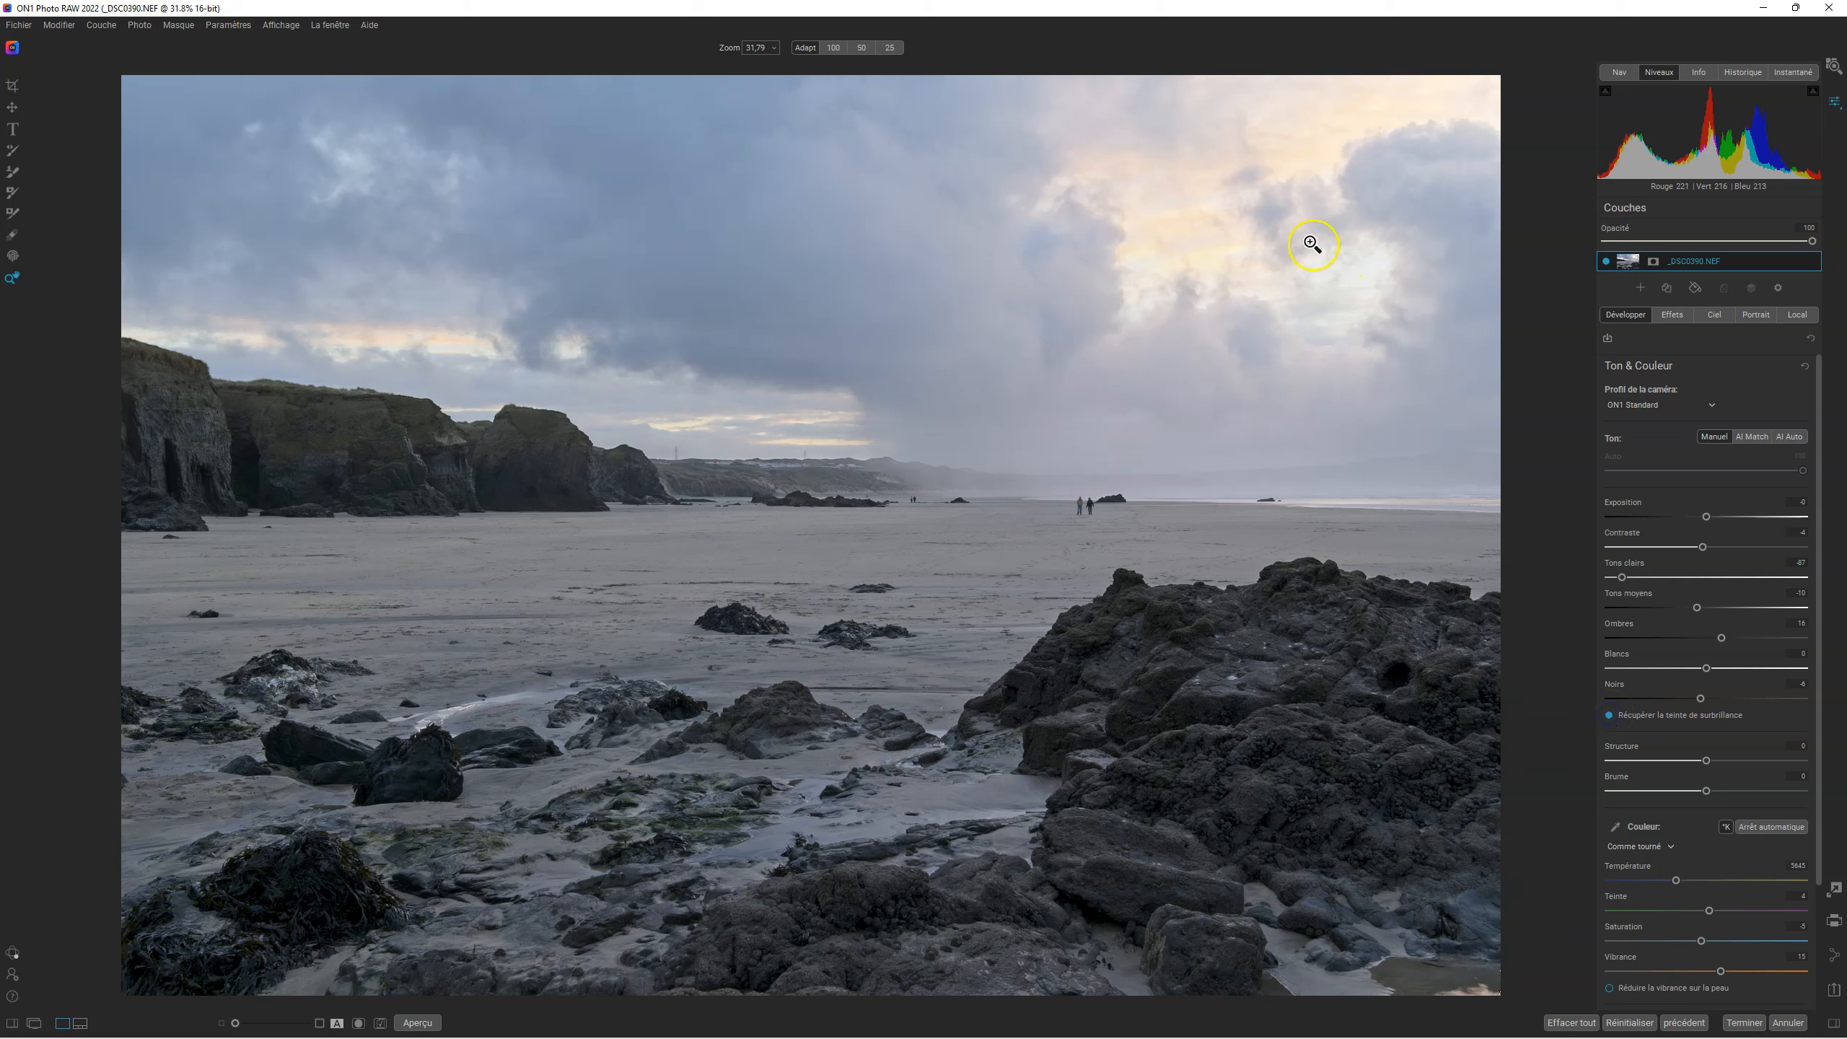
left_click(1608, 714)
left_click(1191, 245)
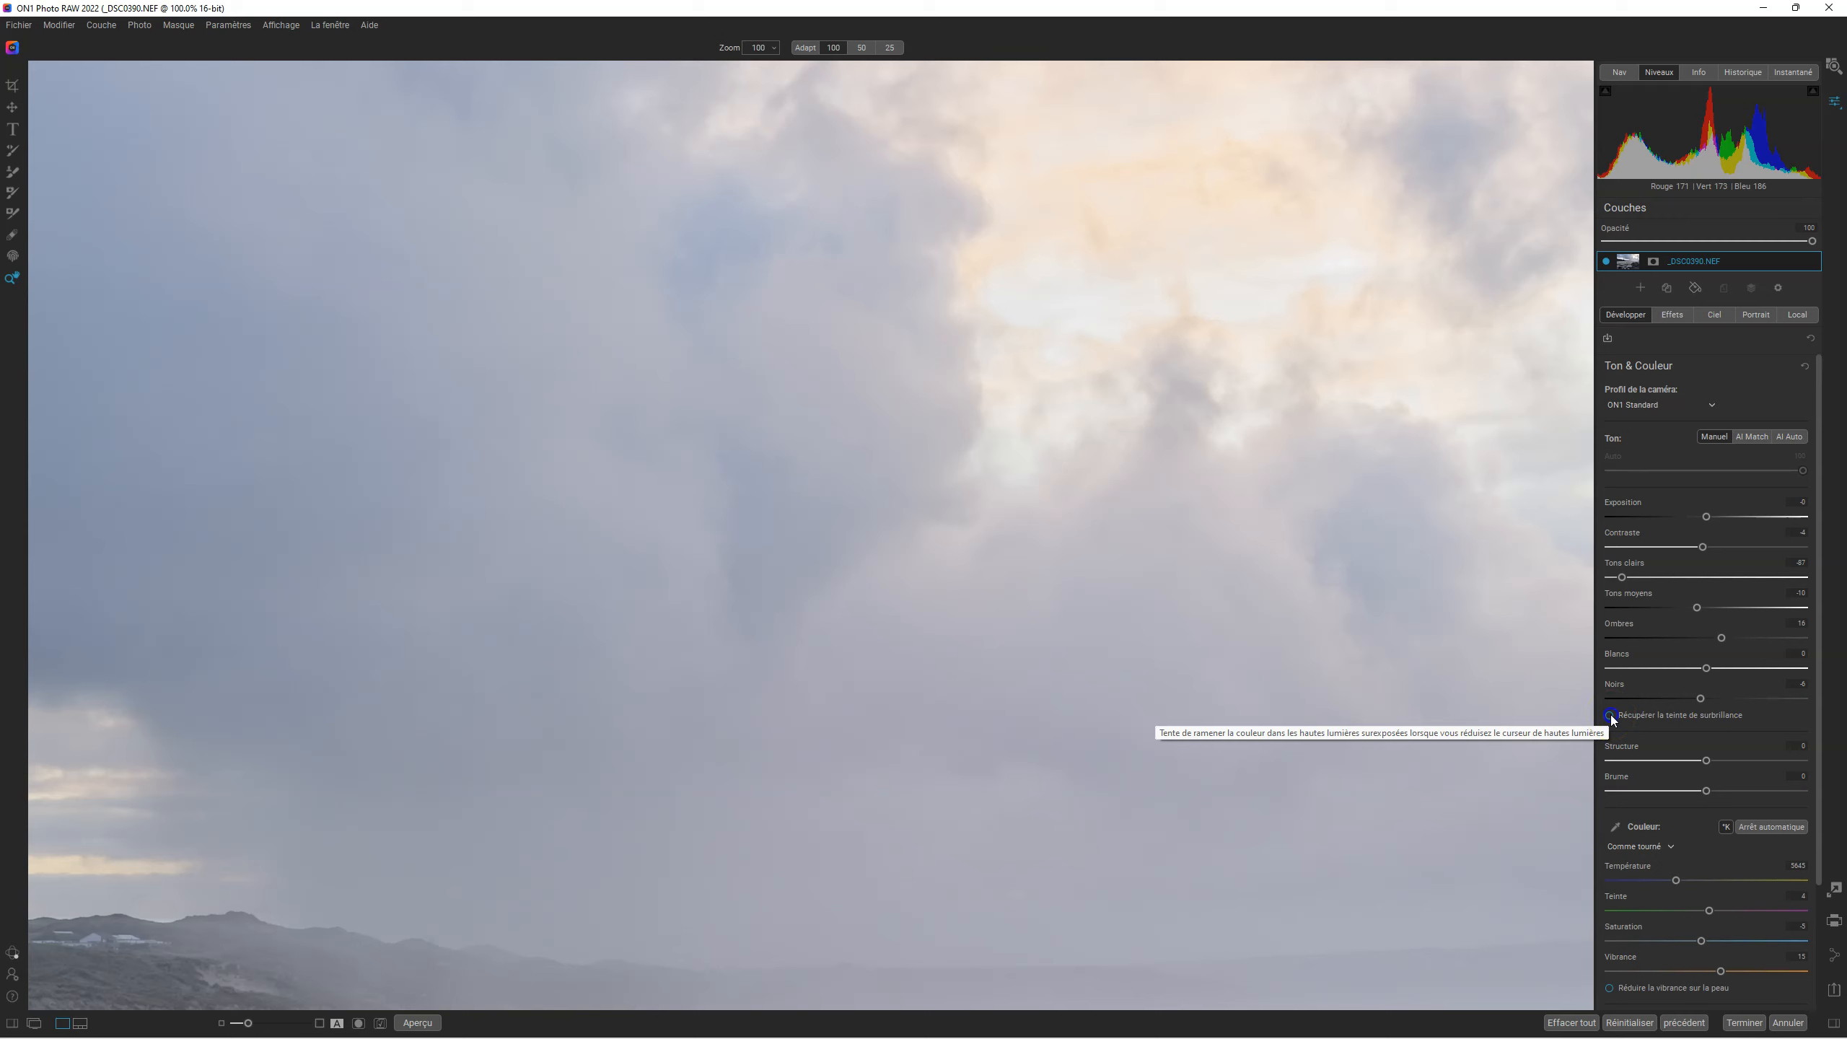
left_click(1610, 715)
left_click(1086, 188)
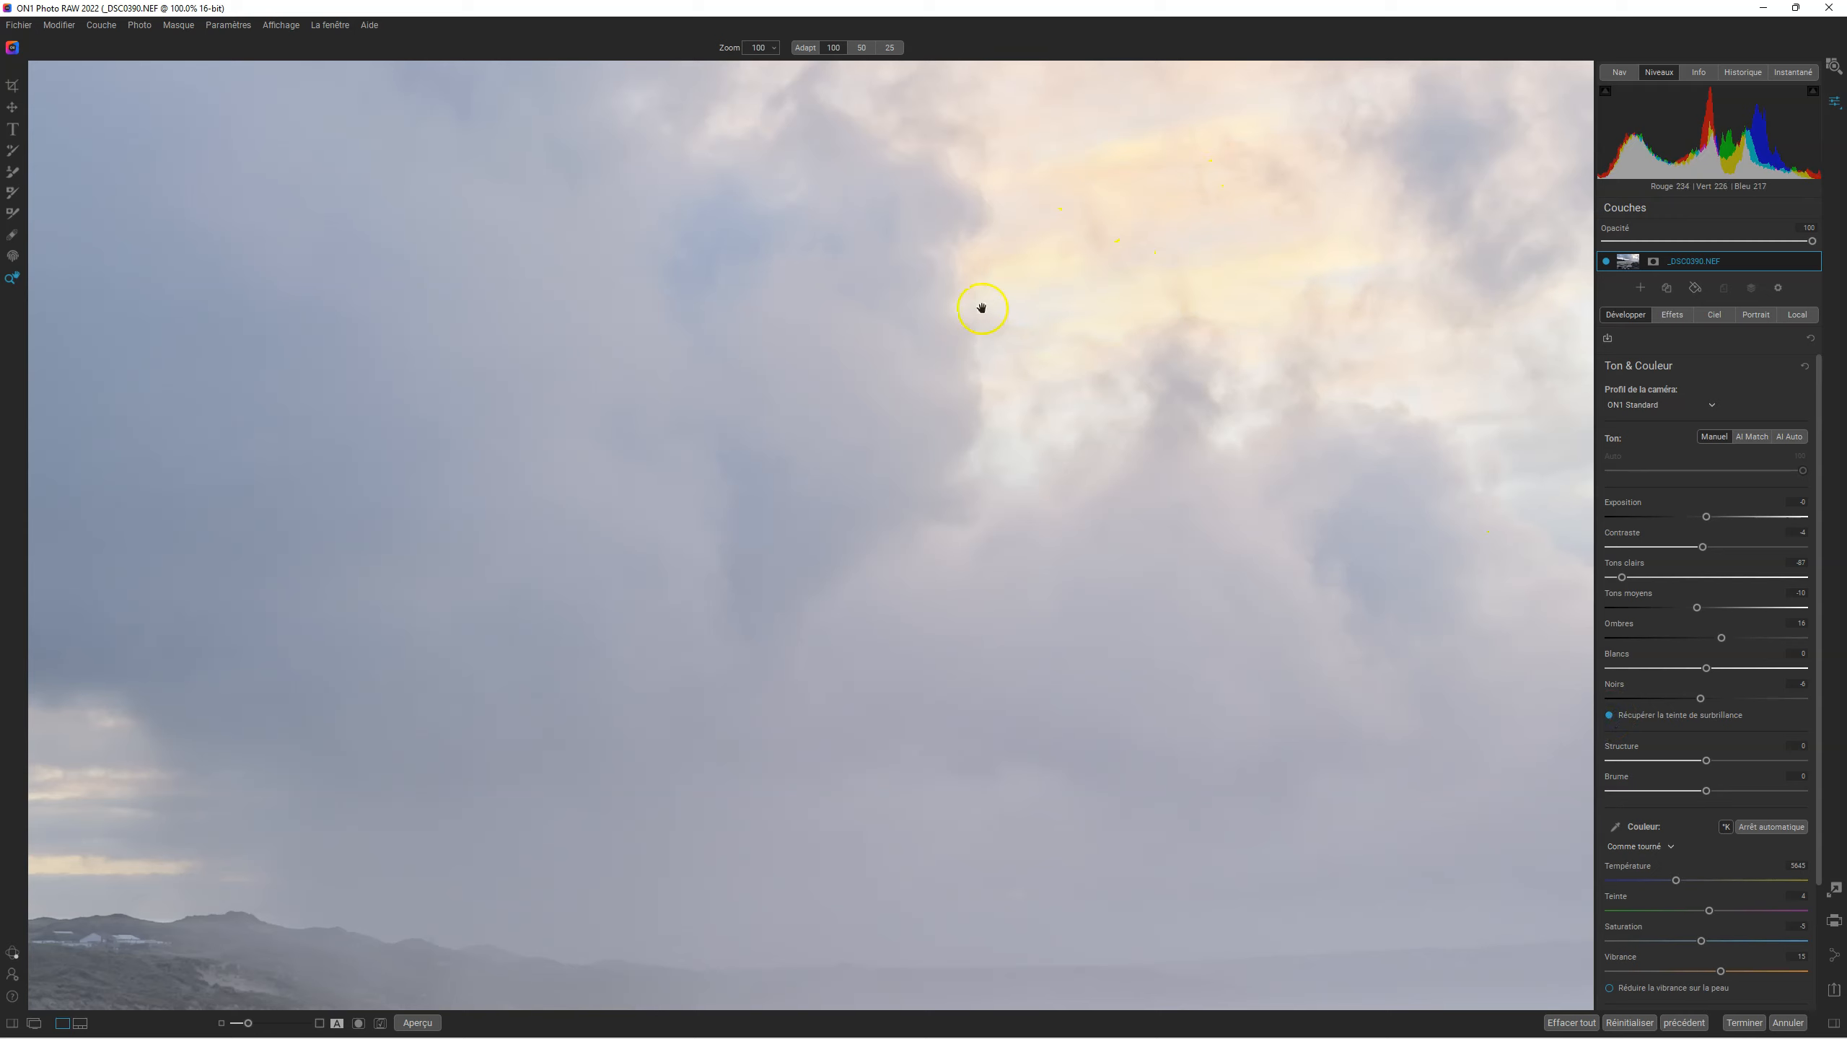
left_click(1208, 462)
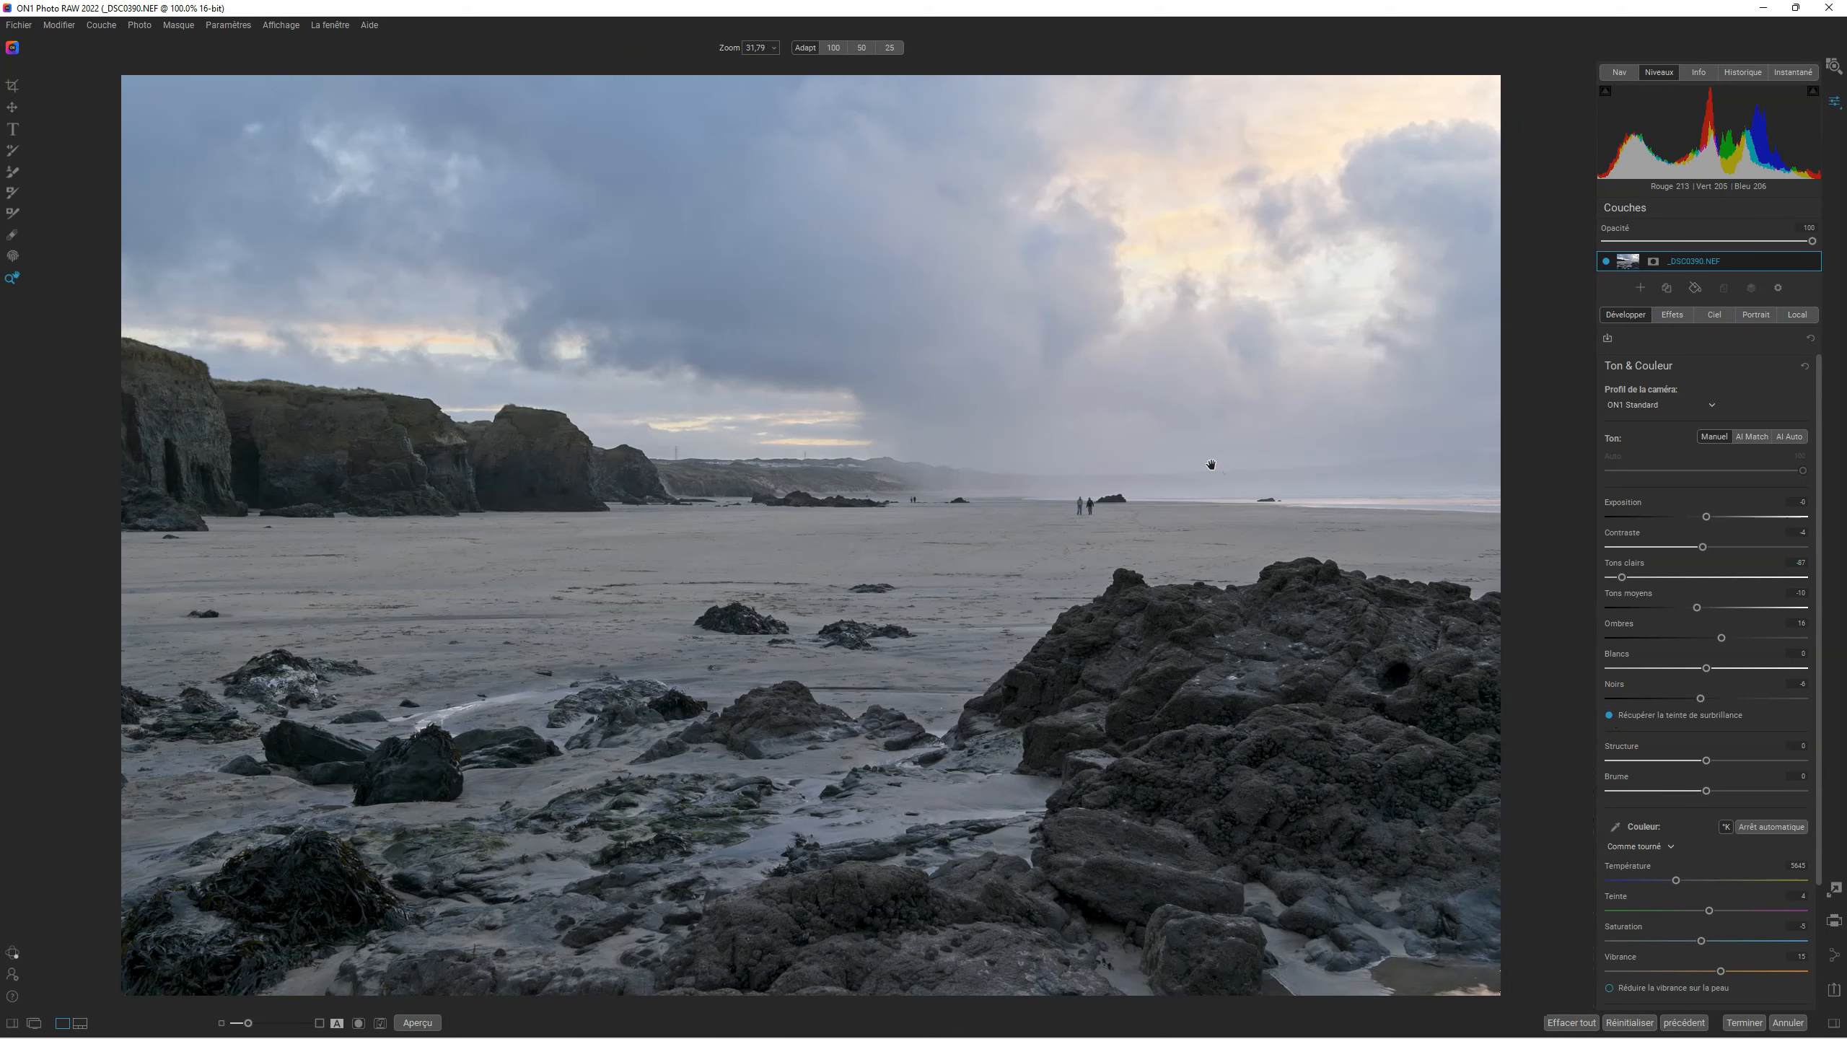
left_click(1609, 715)
left_click(1609, 715)
Set the blacks to 0 and the structure to 31, keeping highlight hue recovery enabled.
left_click(1608, 704)
left_click(1608, 700)
left_click_drag(1607, 700, 1690, 704)
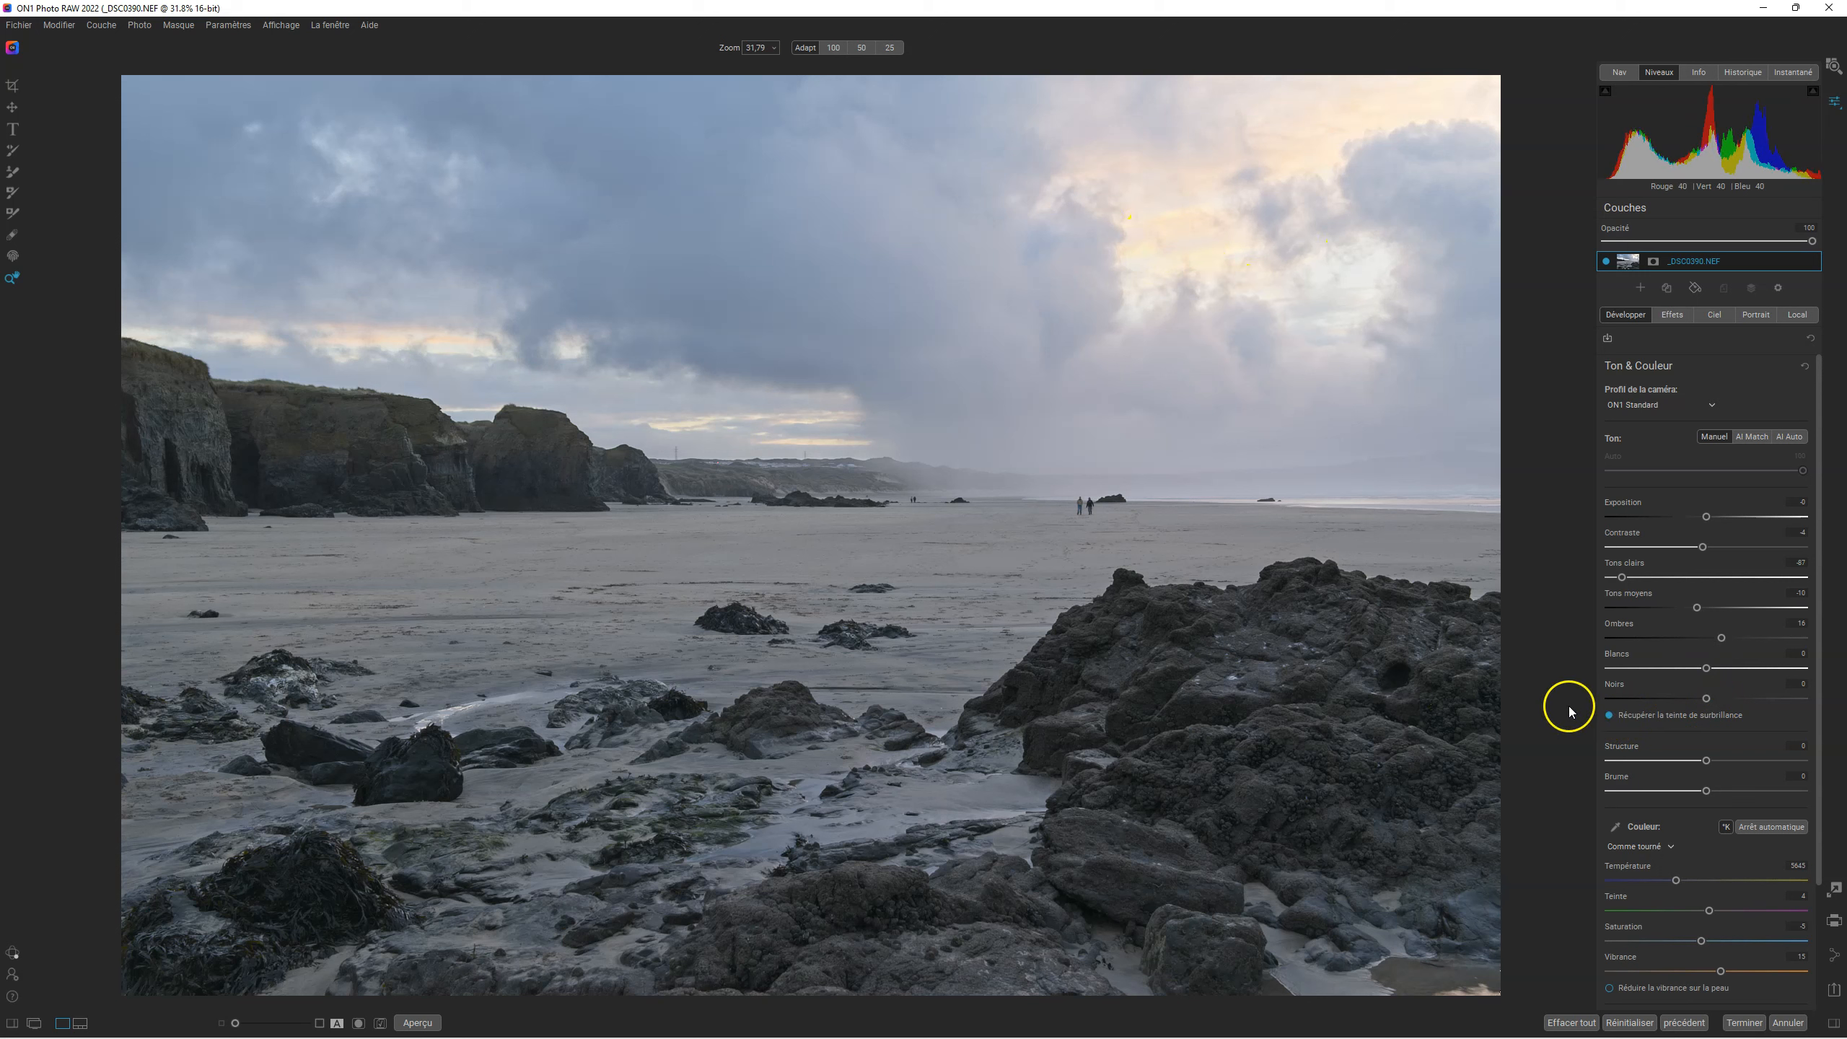
left_click(1609, 716)
left_click(1706, 760)
left_click_drag(1707, 761, 1736, 760)
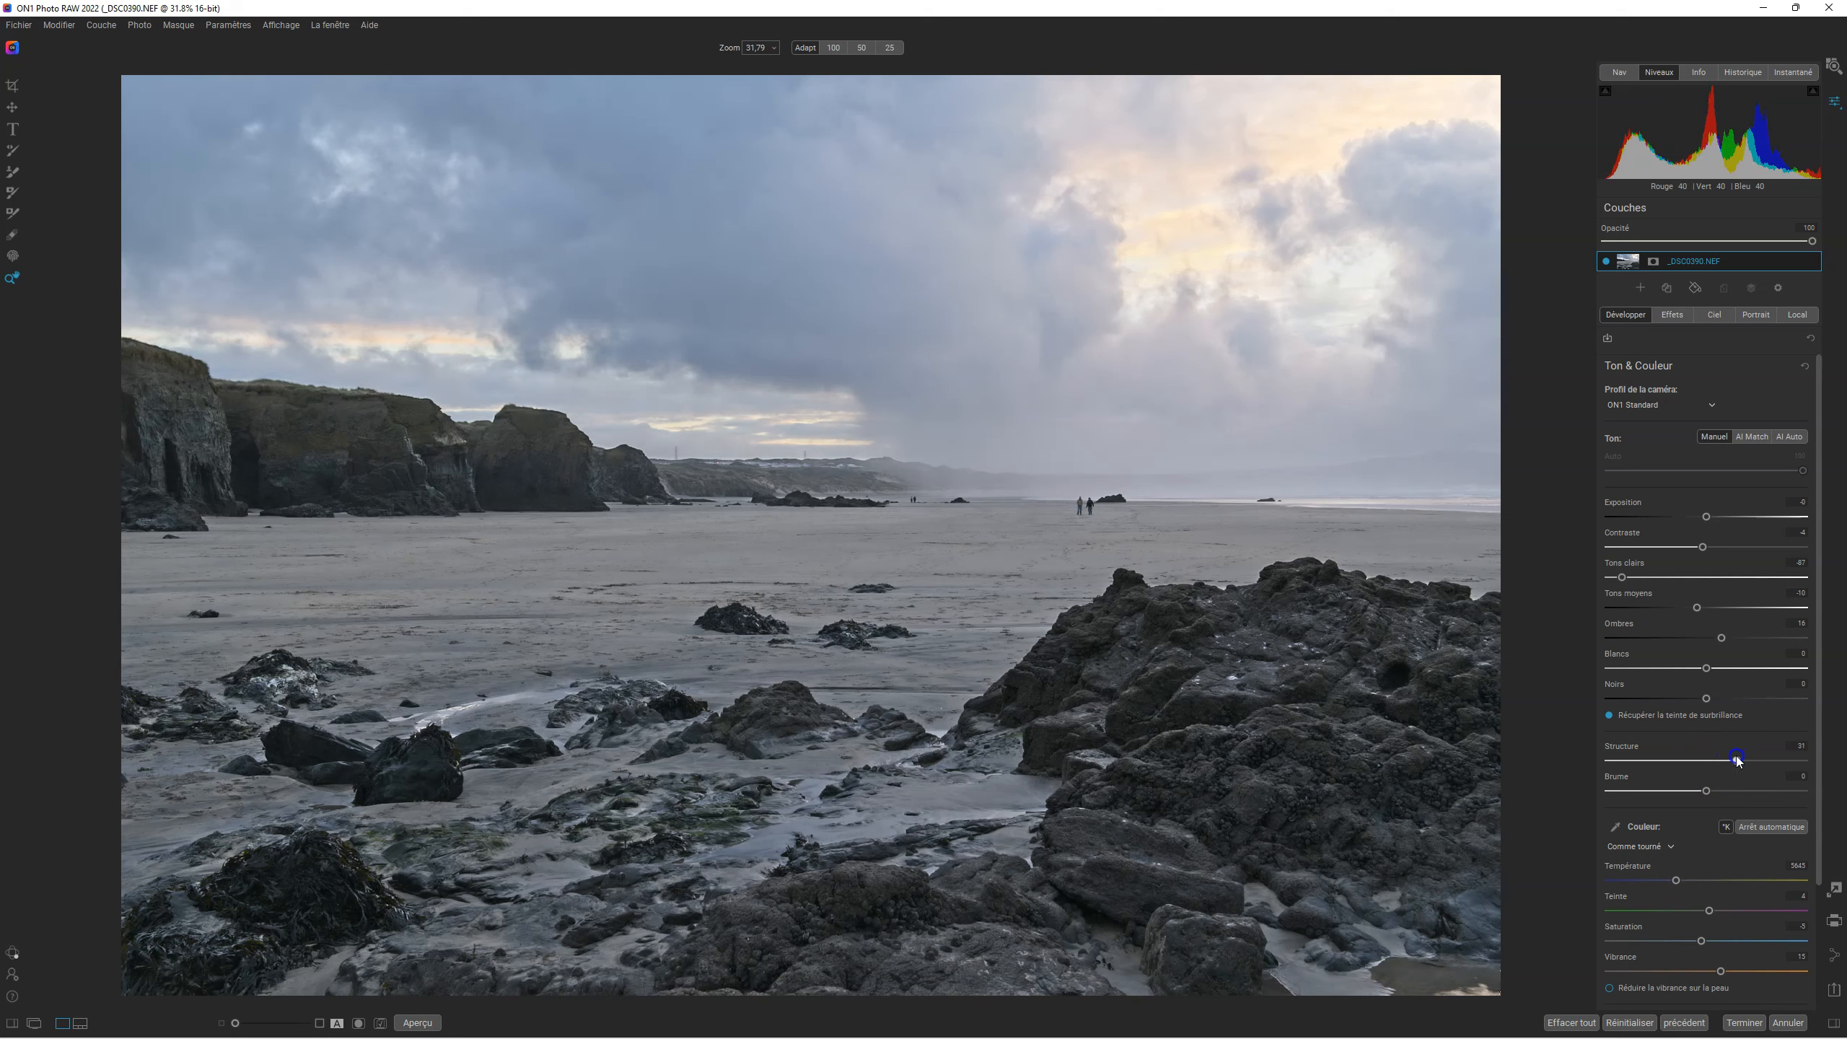
Reduce the haze to -13 and lower the whites to about -67 to bring back the bright clouds.
left_click(1706, 790)
mouse_move(1704, 790)
left_mouse_down()
mouse_move(1676, 793)
mouse_move(1751, 794)
mouse_move(1694, 790)
left_mouse_up()
left_click_drag(1705, 668, 1649, 673)
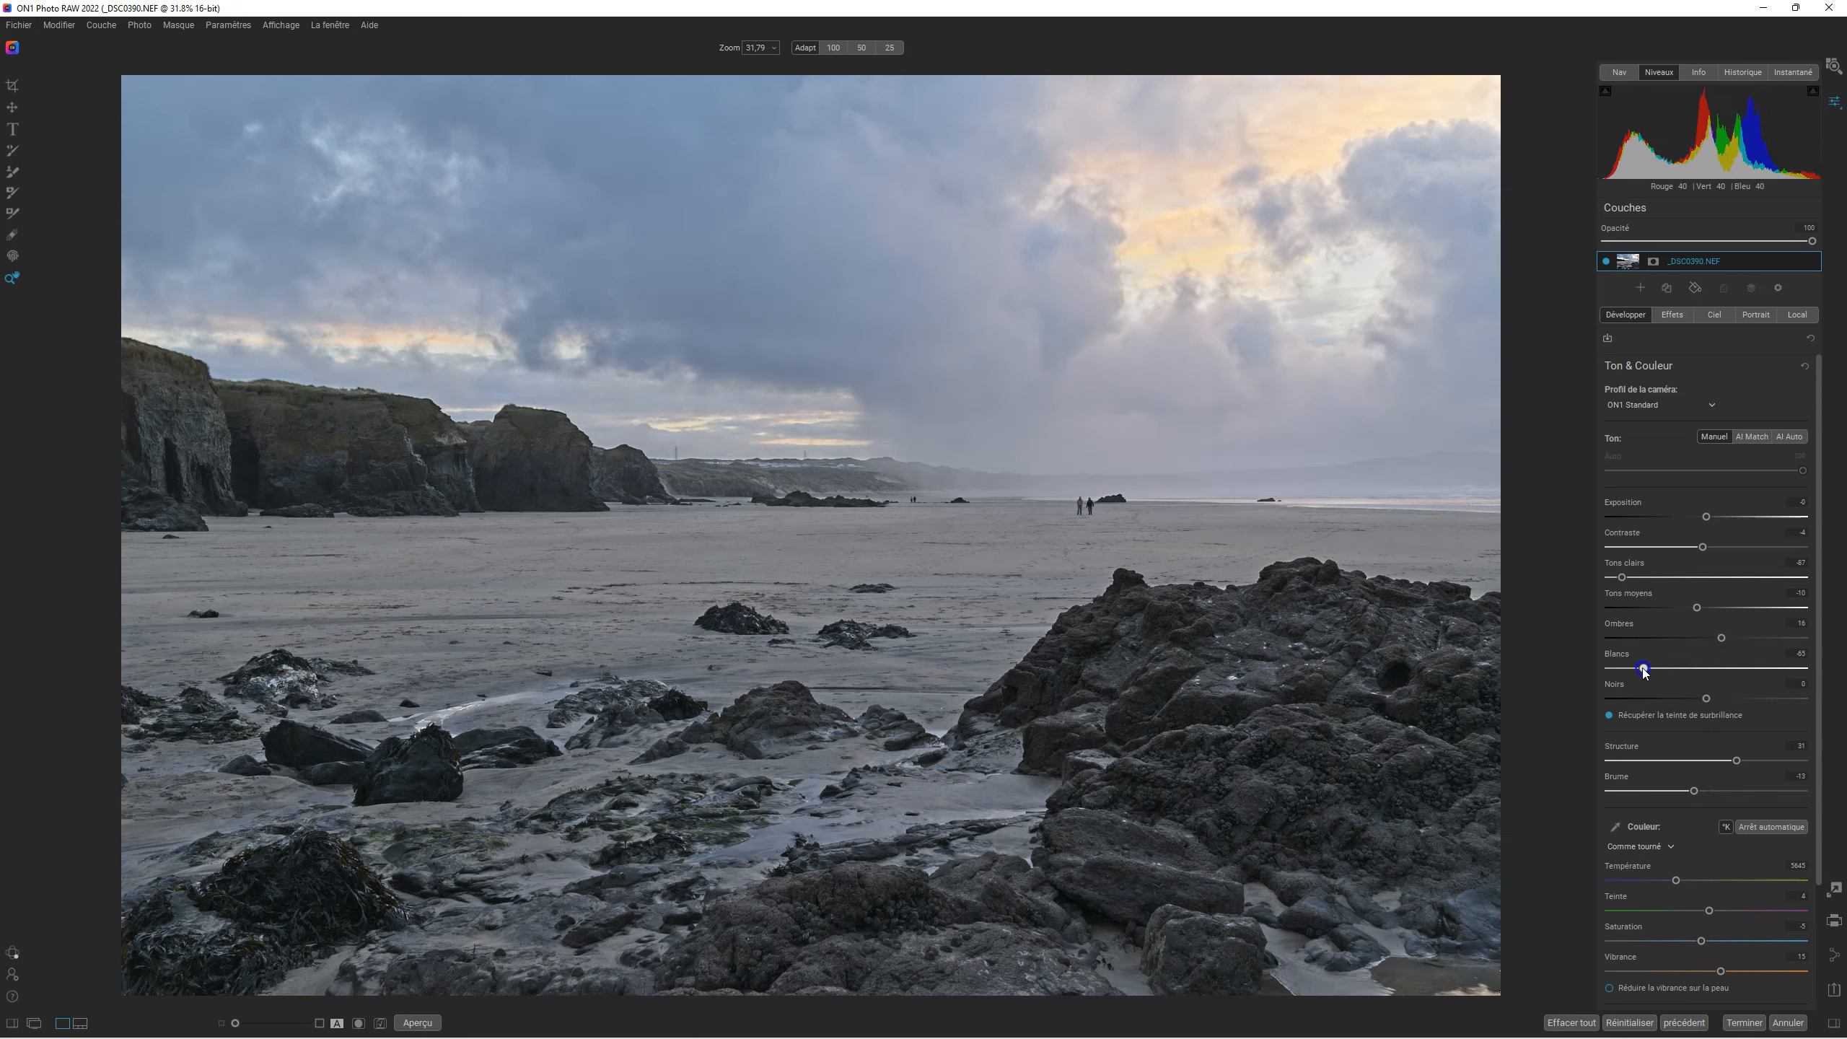
left_click(1642, 669)
Compare the beach photo with and without its adjustments several times.
key("ctrl+p")
key("ctrl+p")
key("ctrl+p")
key("ctrl+p")
key("ctrl+p")
key("ctrl+p")
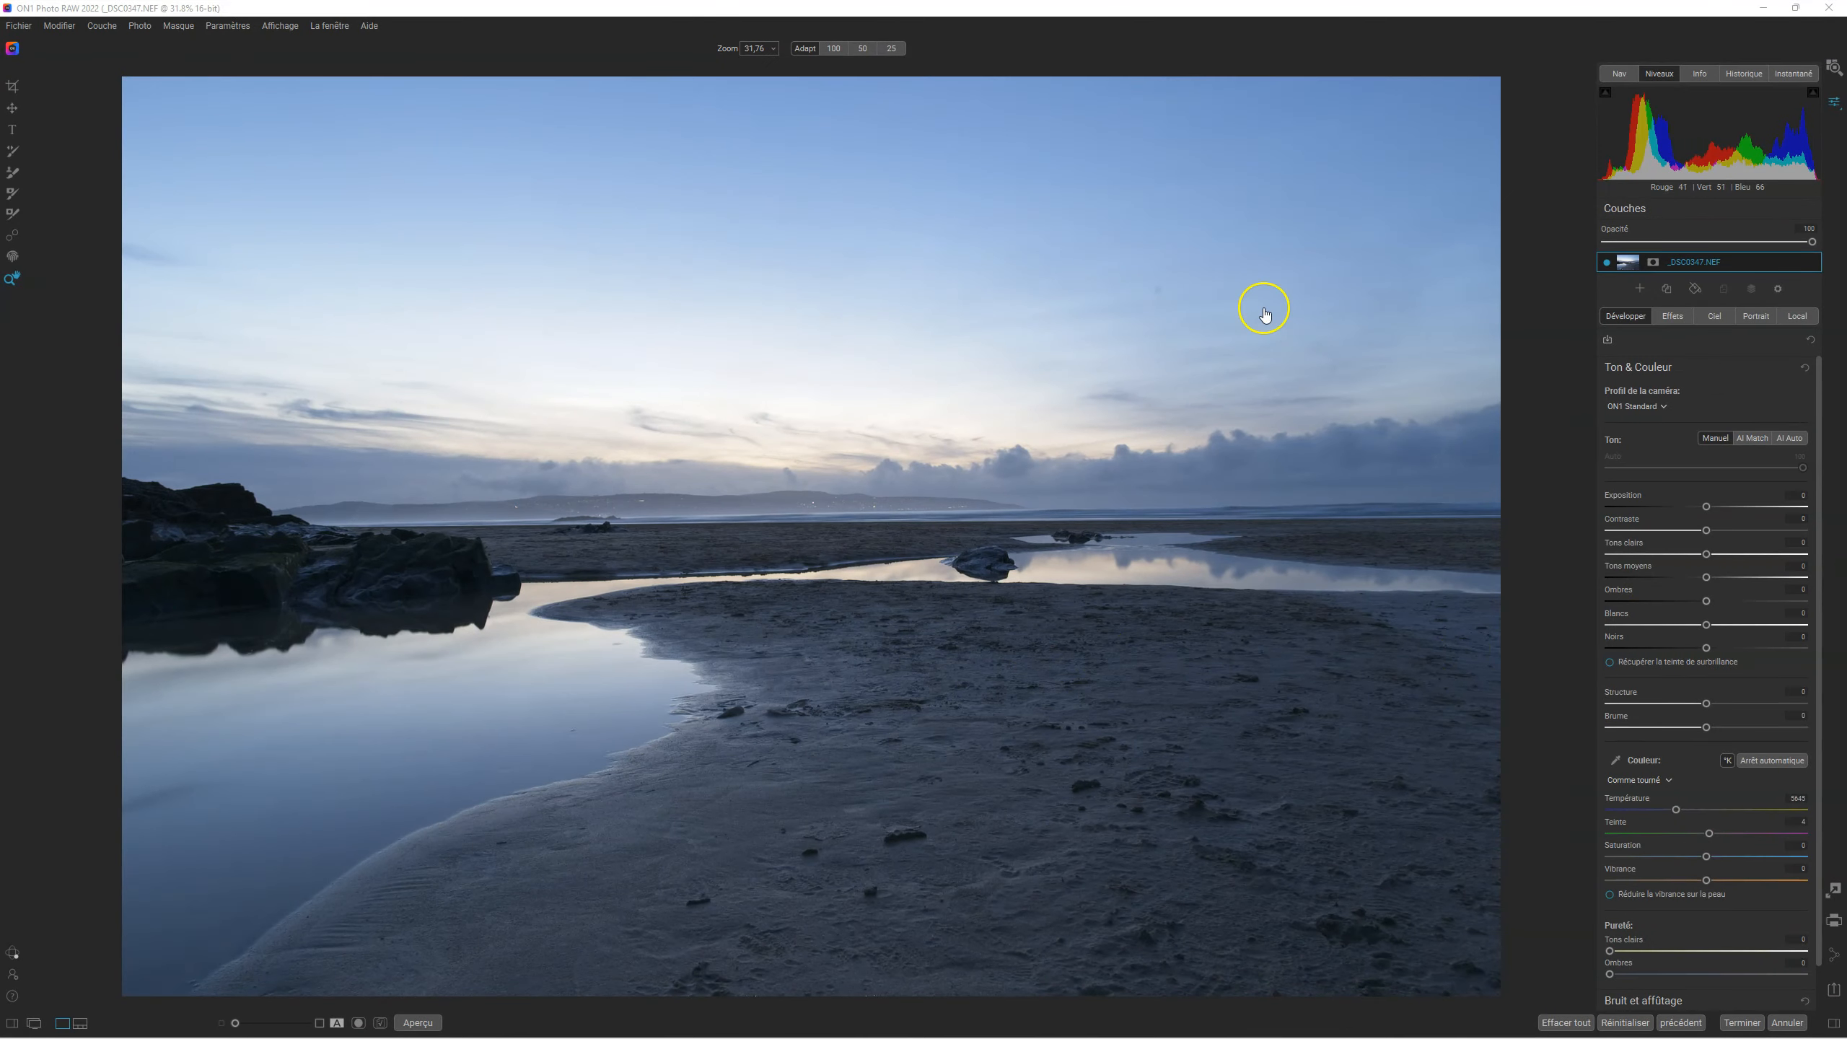
Apply the AI Auto tone adjustment to the dusk photo _DSC0347.NEF, look through the white balance presets, and set white balance to automatic.
left_click(1789, 438)
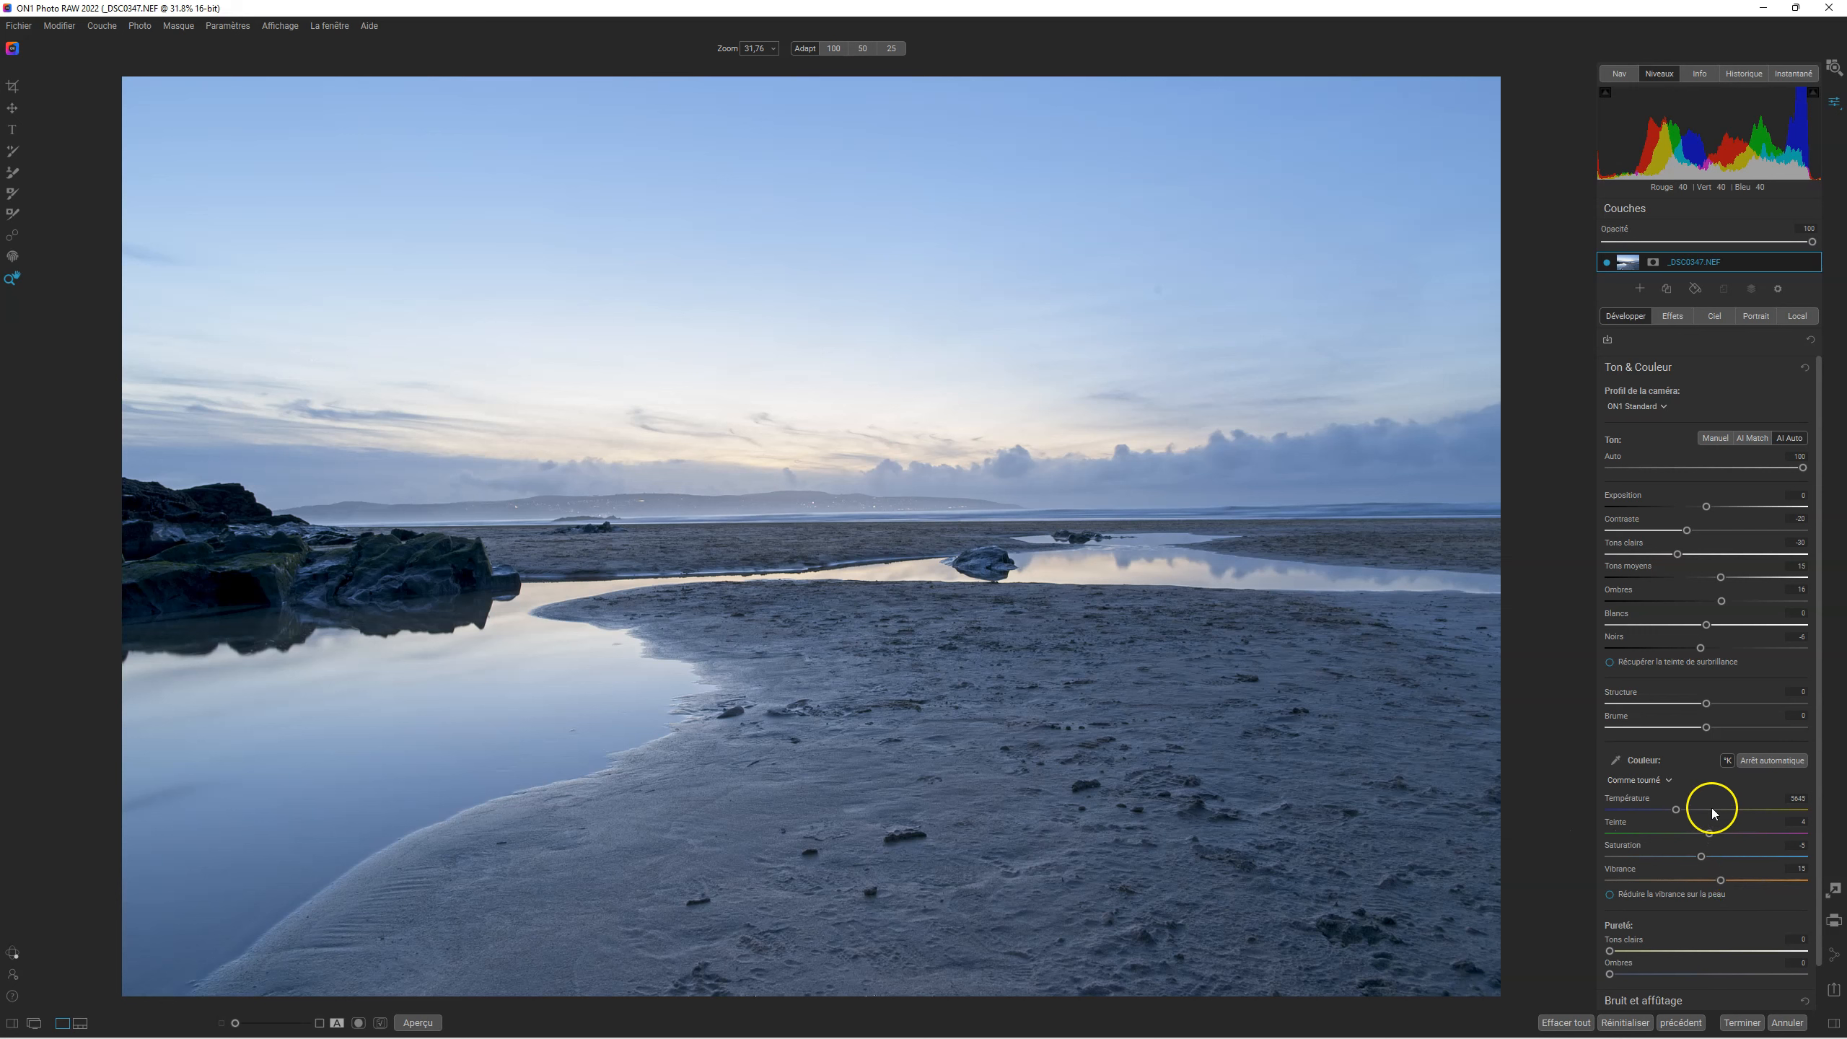
left_click(1658, 784)
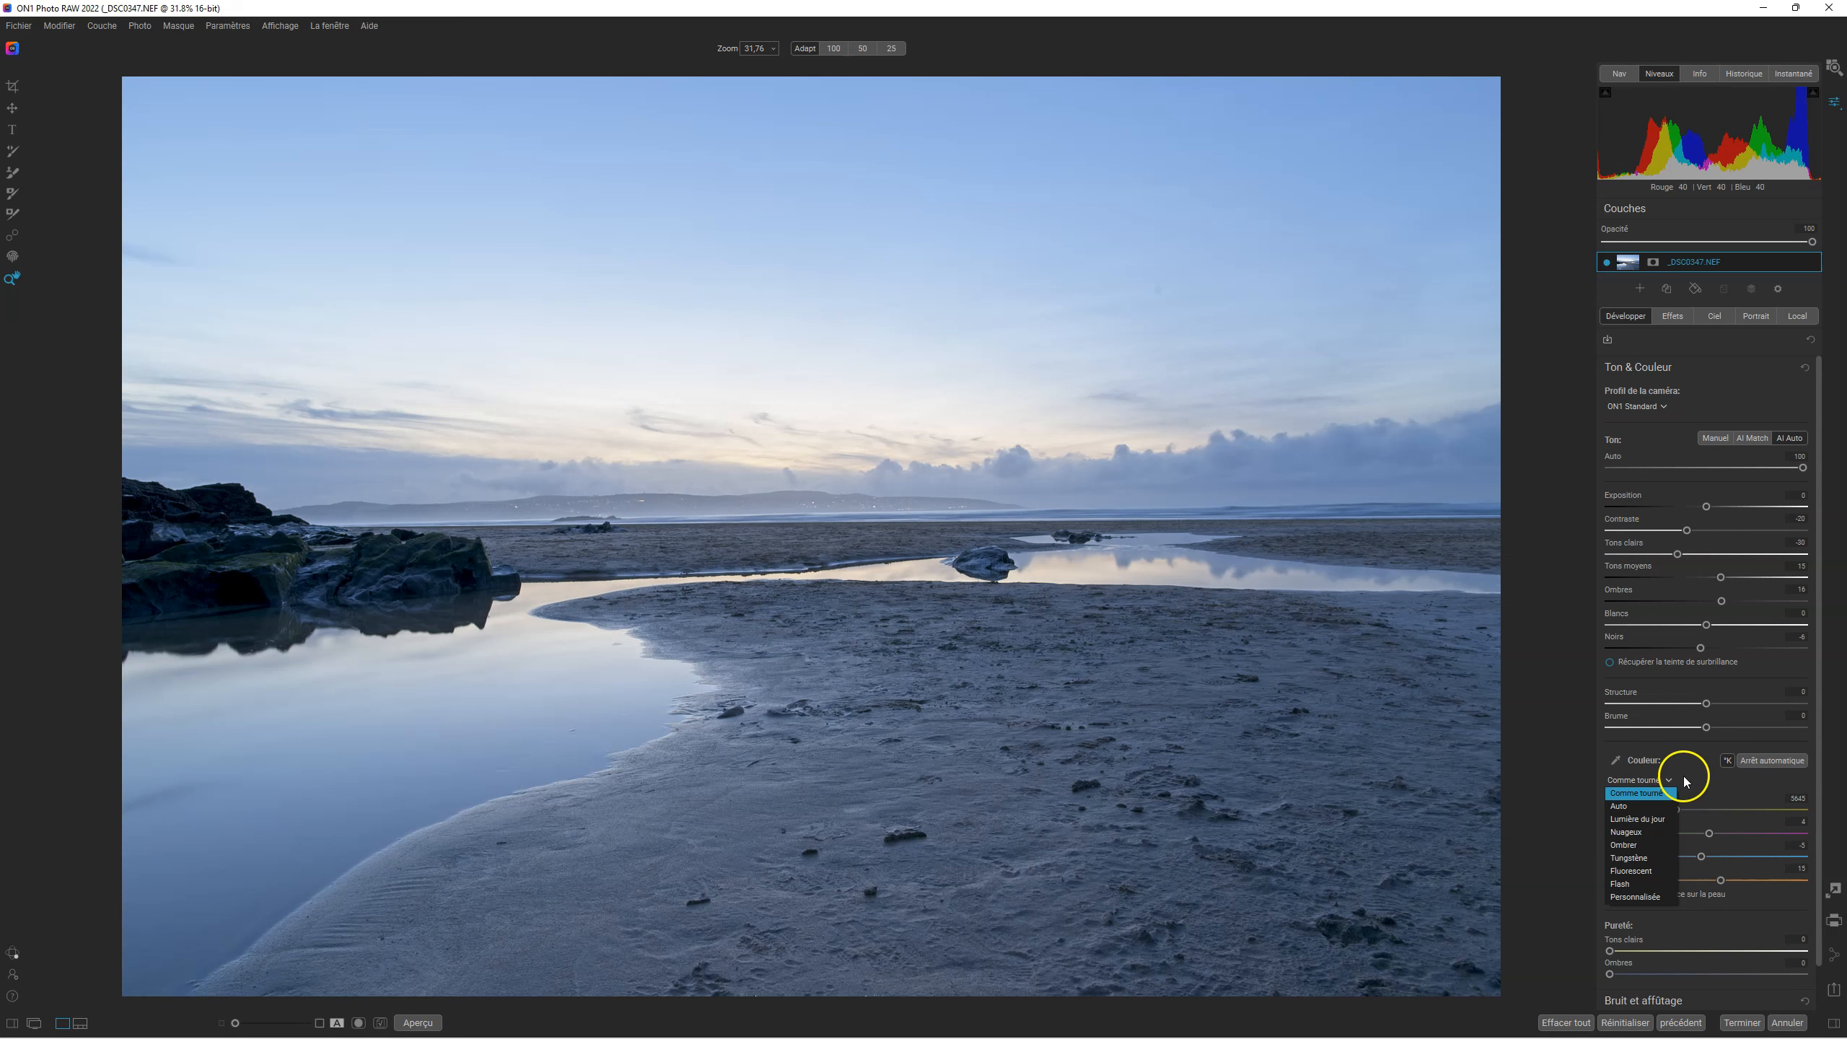
left_click(1690, 776)
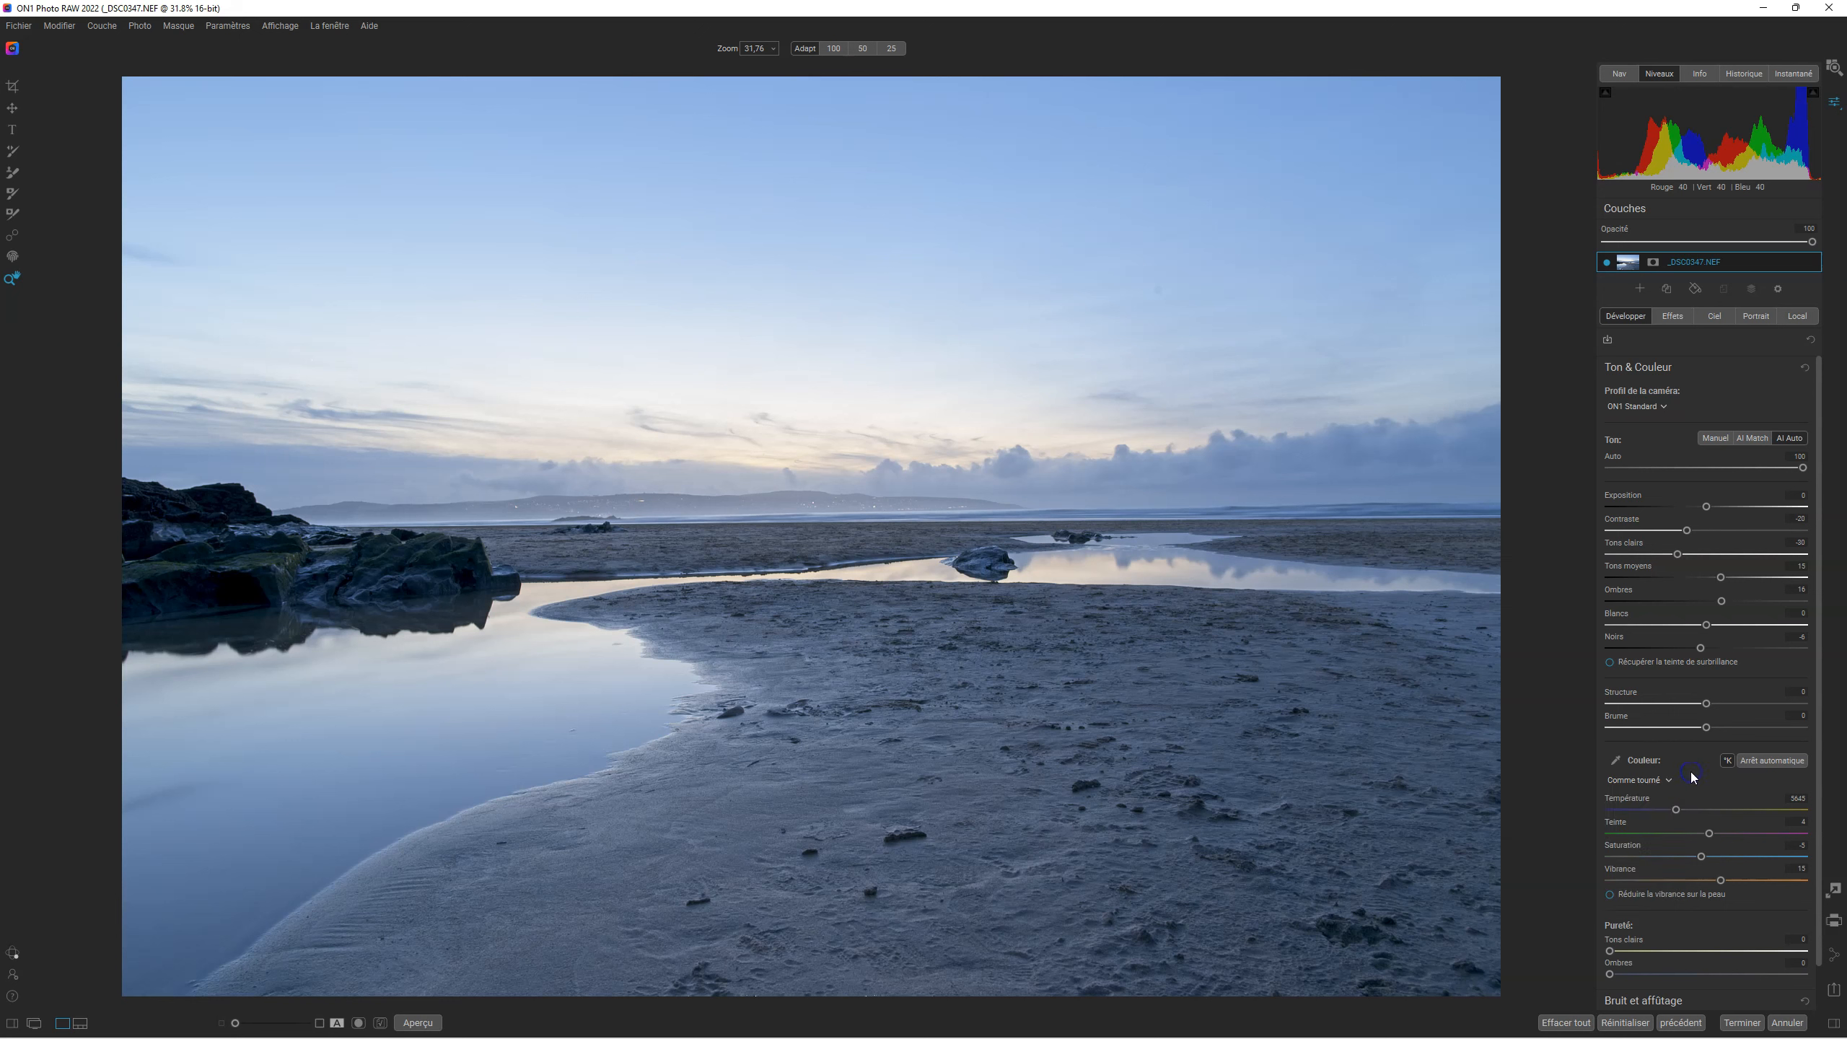
left_click(1779, 761)
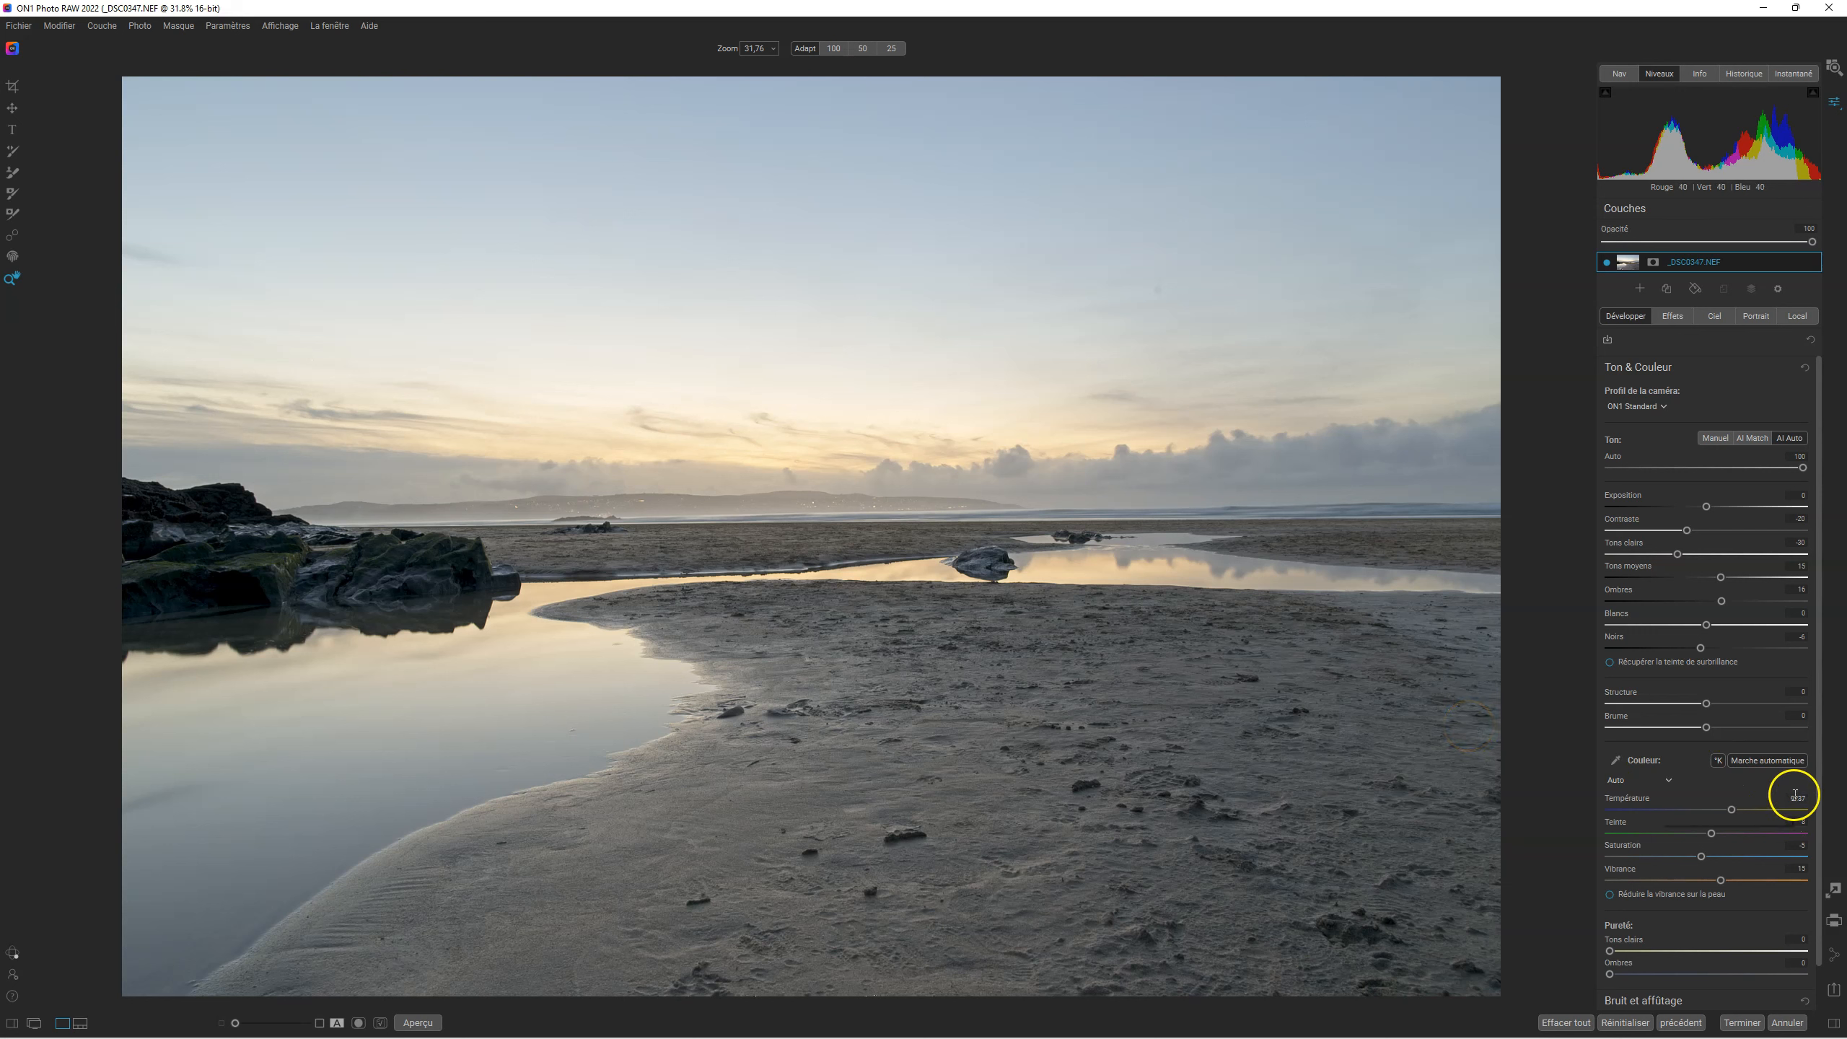
Try adjusting the colour temperature on the relative scale, and return to the Kelvin scale with automatic white balance.
left_click(1717, 761)
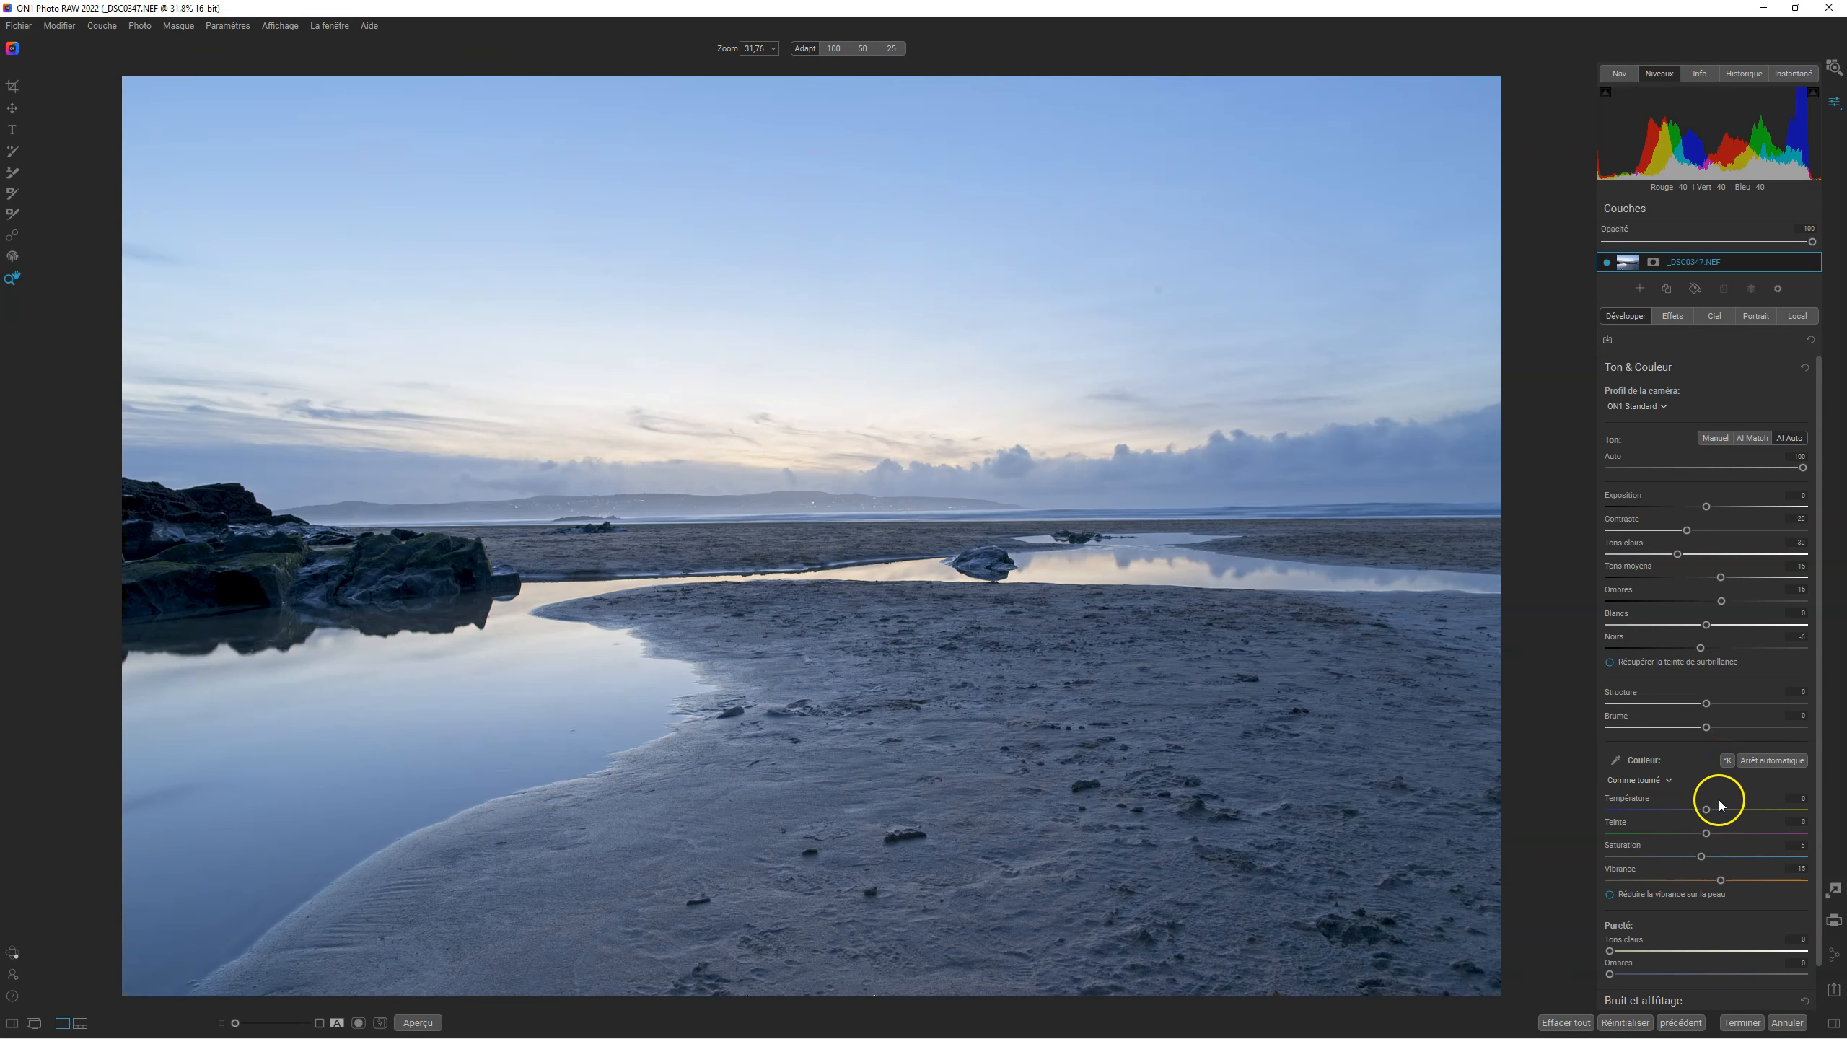
mouse_move(1705, 812)
left_mouse_down()
mouse_move(1828, 816)
mouse_move(1605, 823)
mouse_move(1684, 813)
left_mouse_up()
left_click(1726, 761)
left_click(1770, 761)
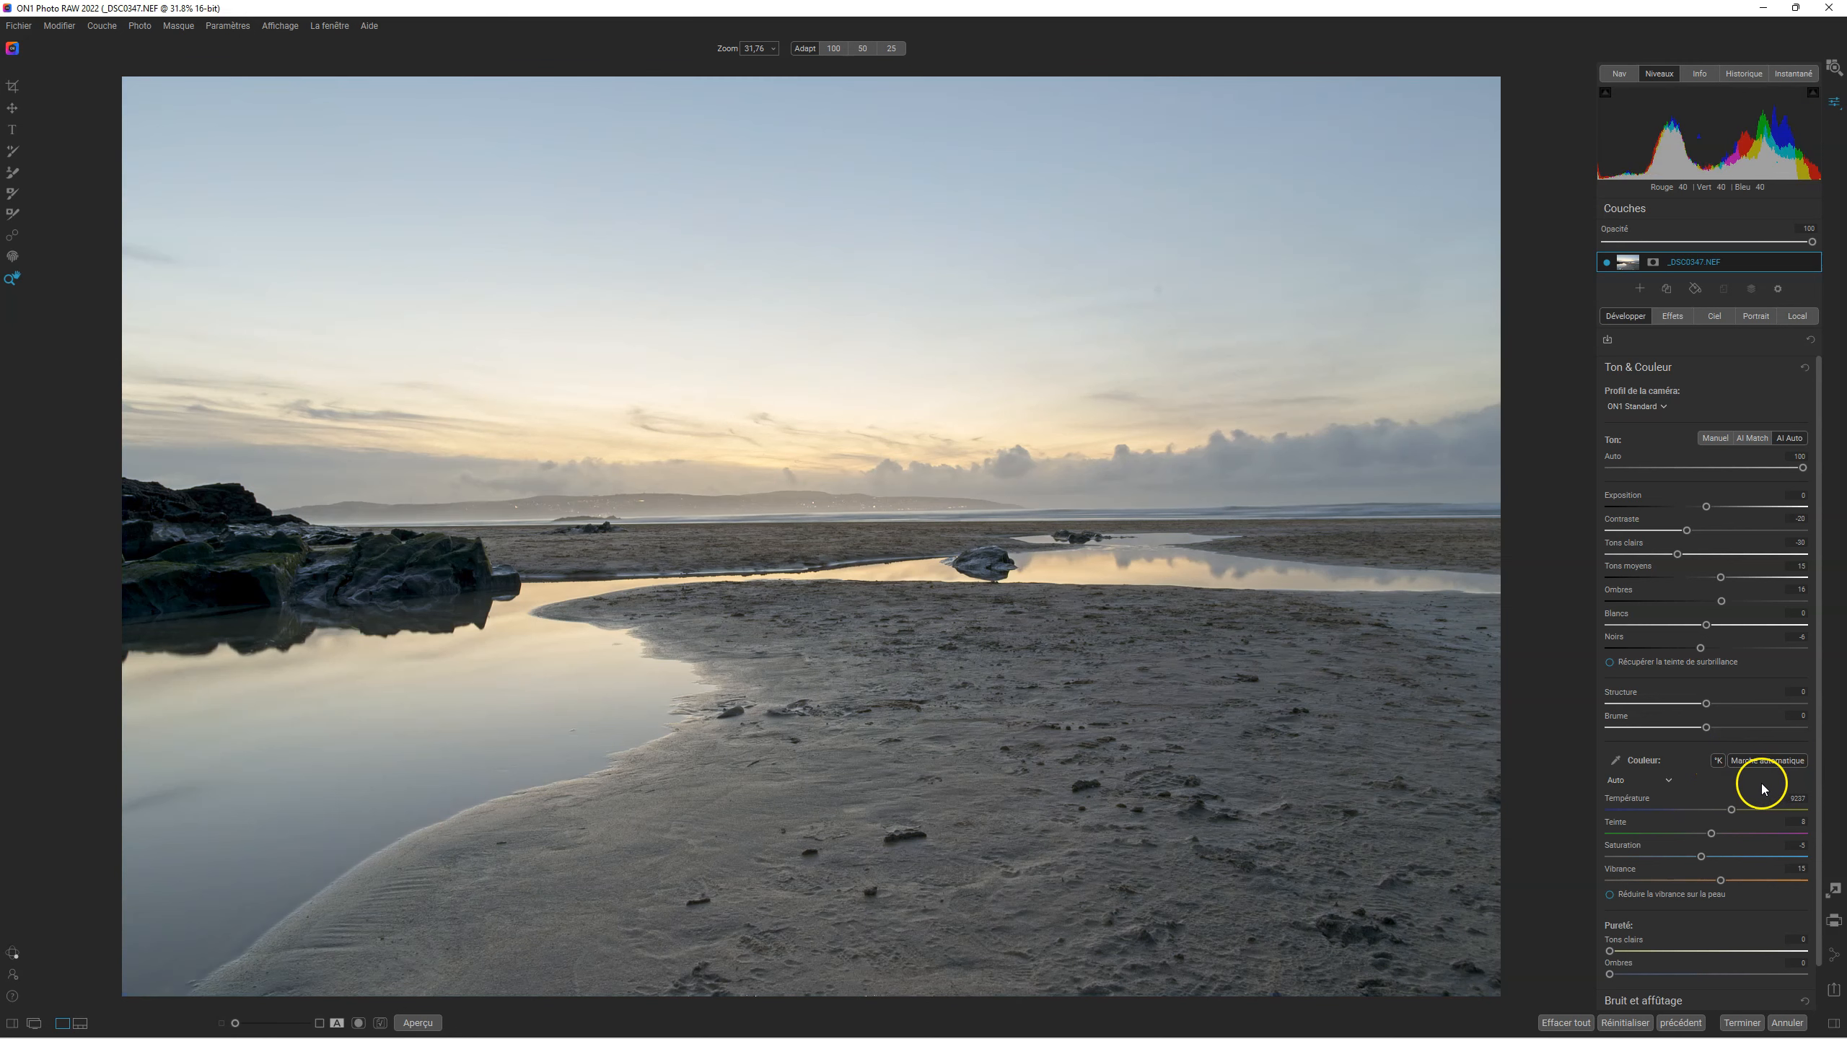
Set a custom white balance for the dusk photo by sampling the sand just below the small central rock.
left_click(1615, 761)
left_click(993, 609)
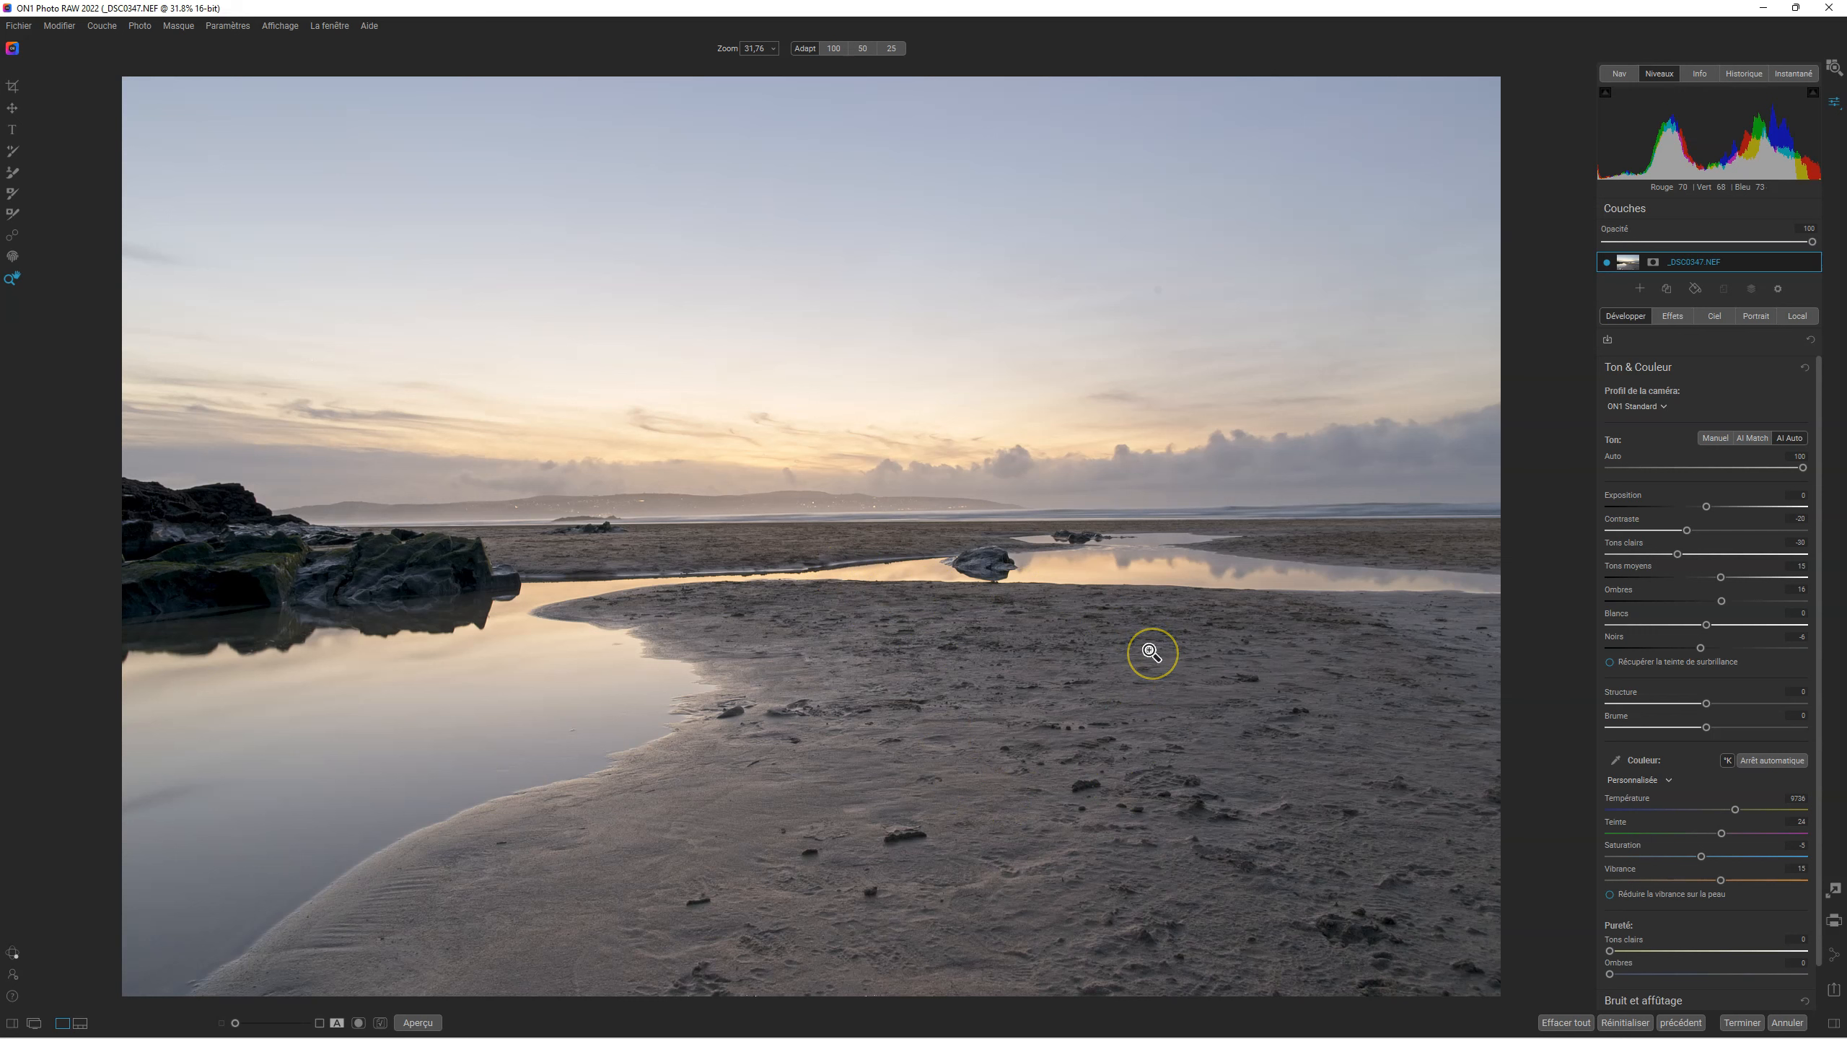
left_click(738, 814)
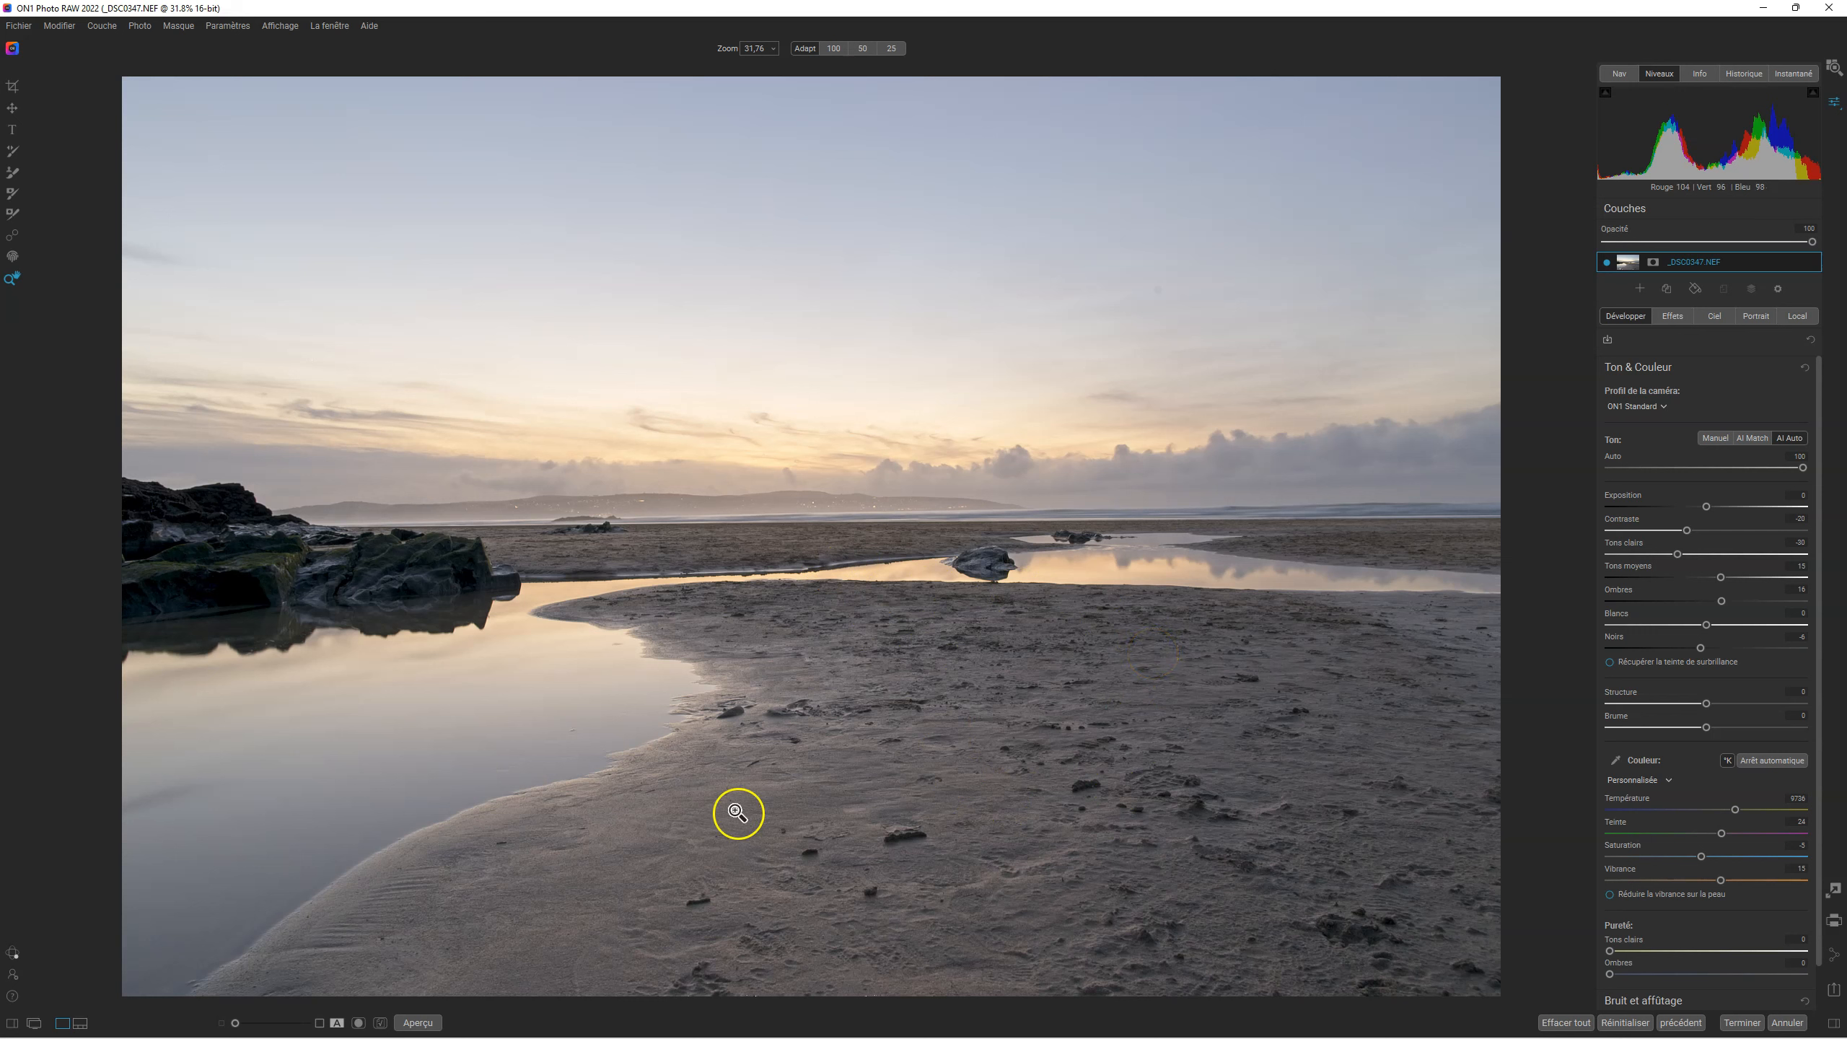
left_click(704, 814)
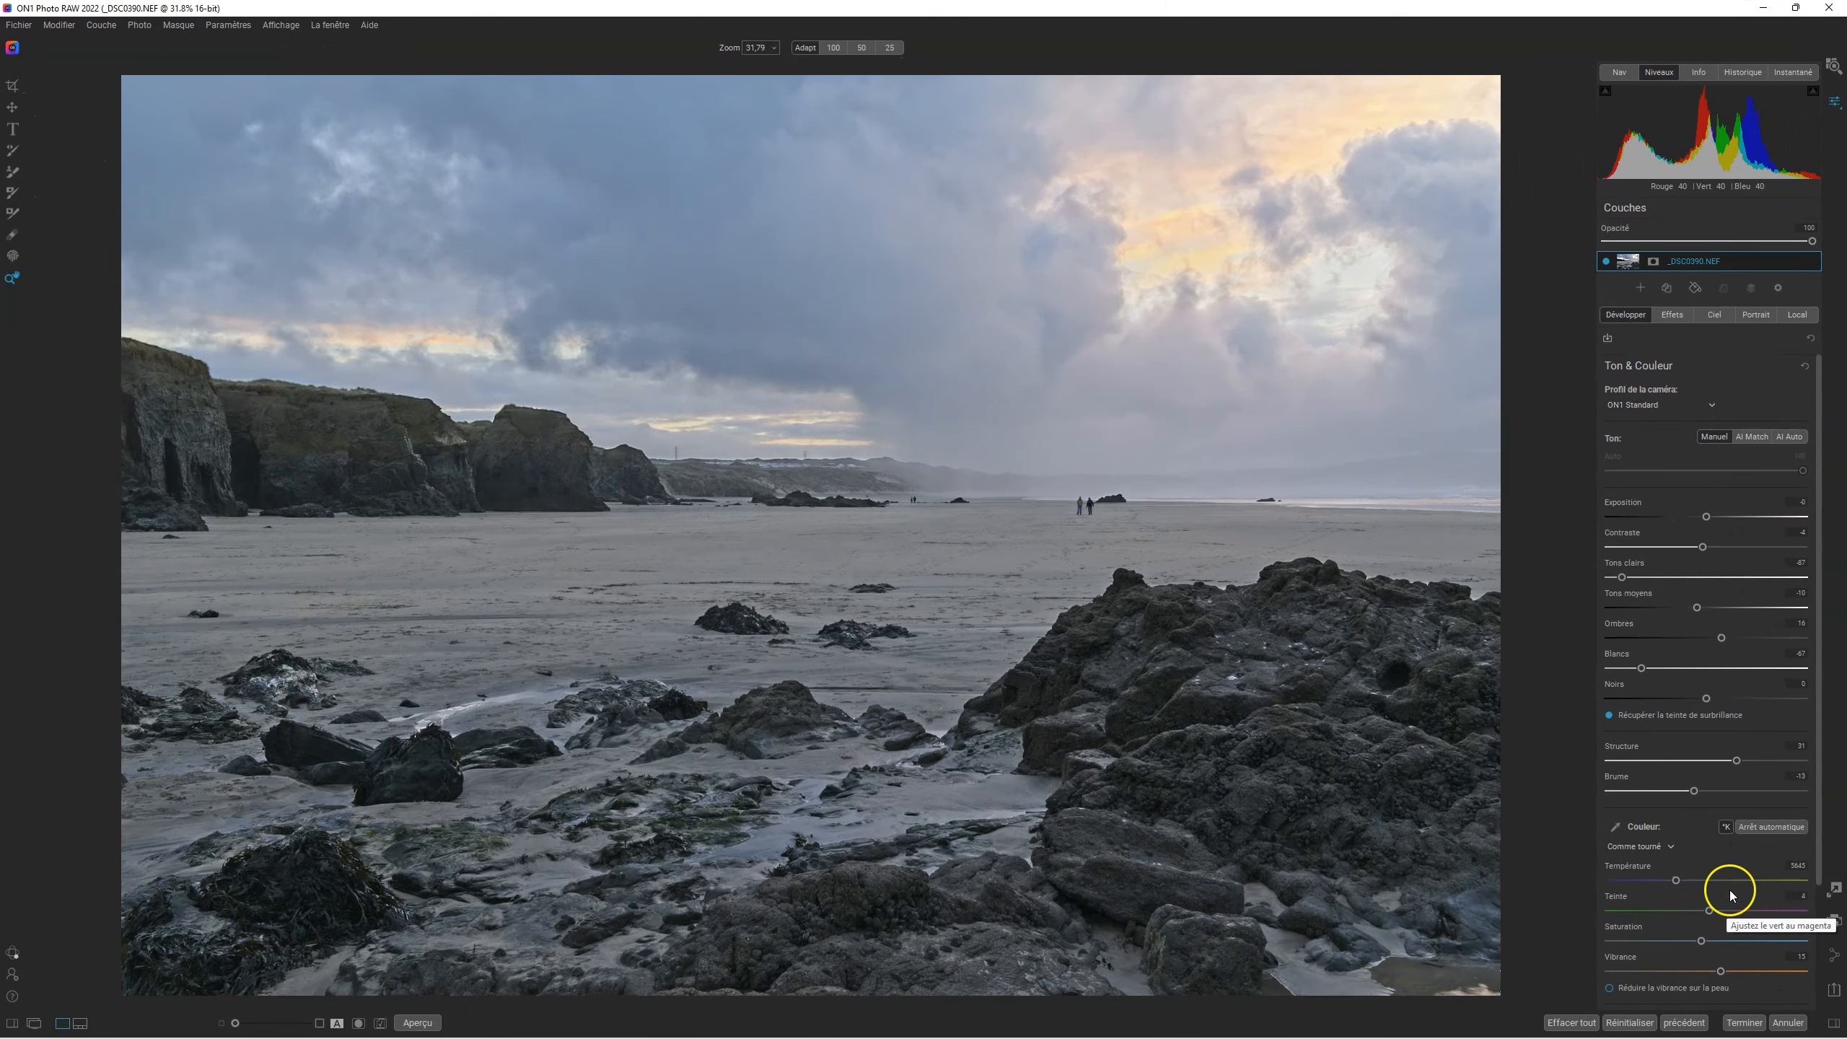
Warm the colour temperature of _DSC0390.NEF, and set its custom white balance by sampling the grey clouds beside the bright sky.
left_click(1676, 880)
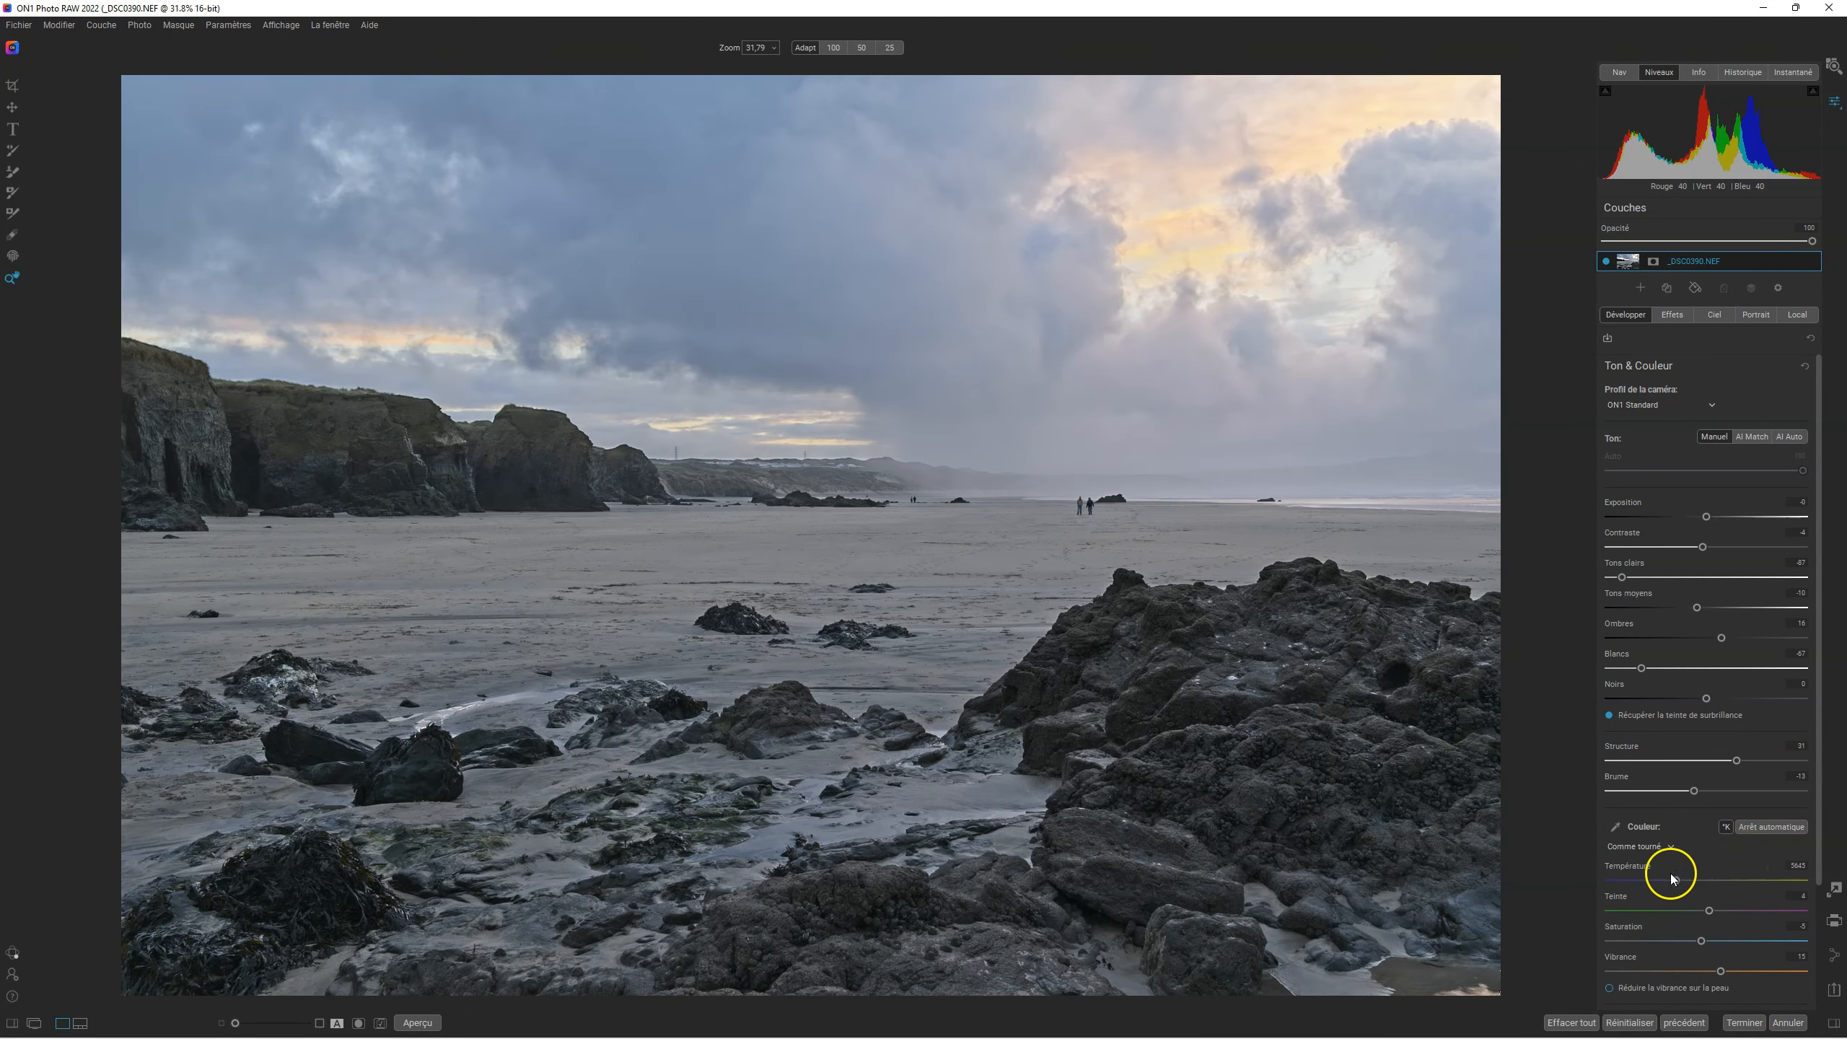
left_click_drag(1676, 880, 1709, 914)
left_click(1708, 912)
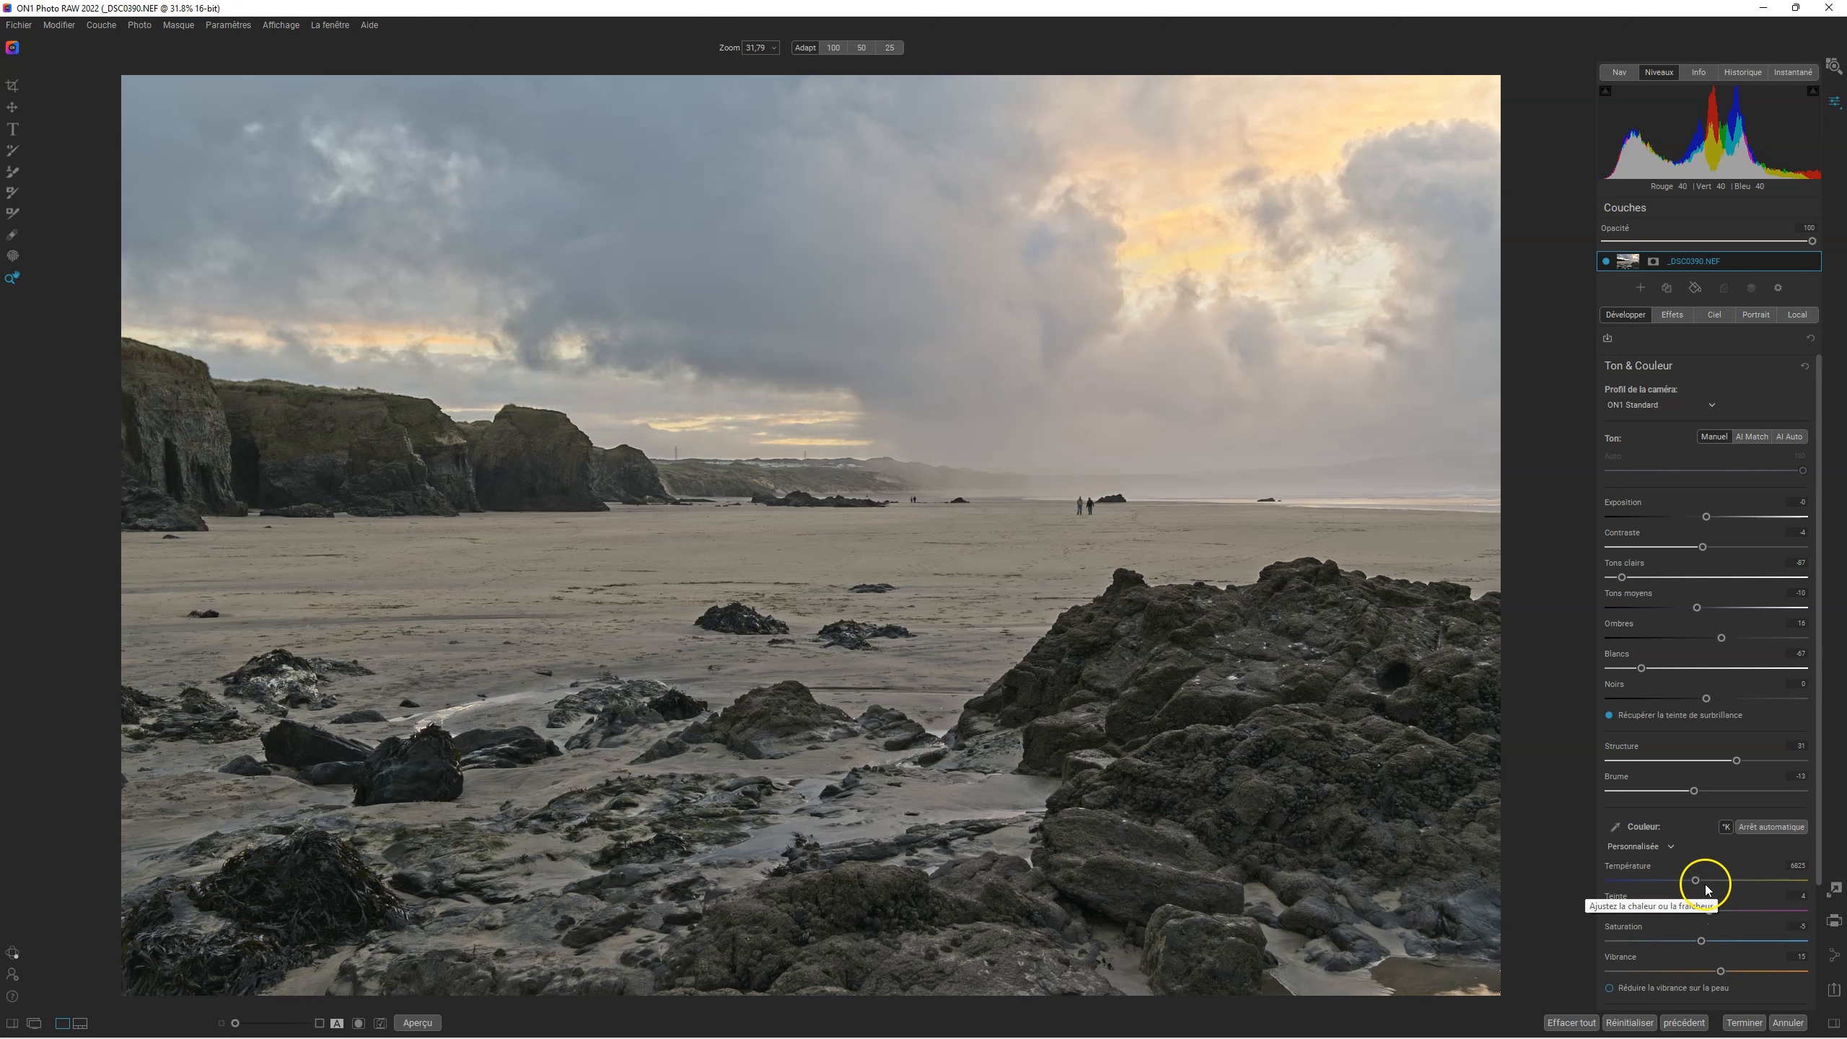
left_click(1617, 830)
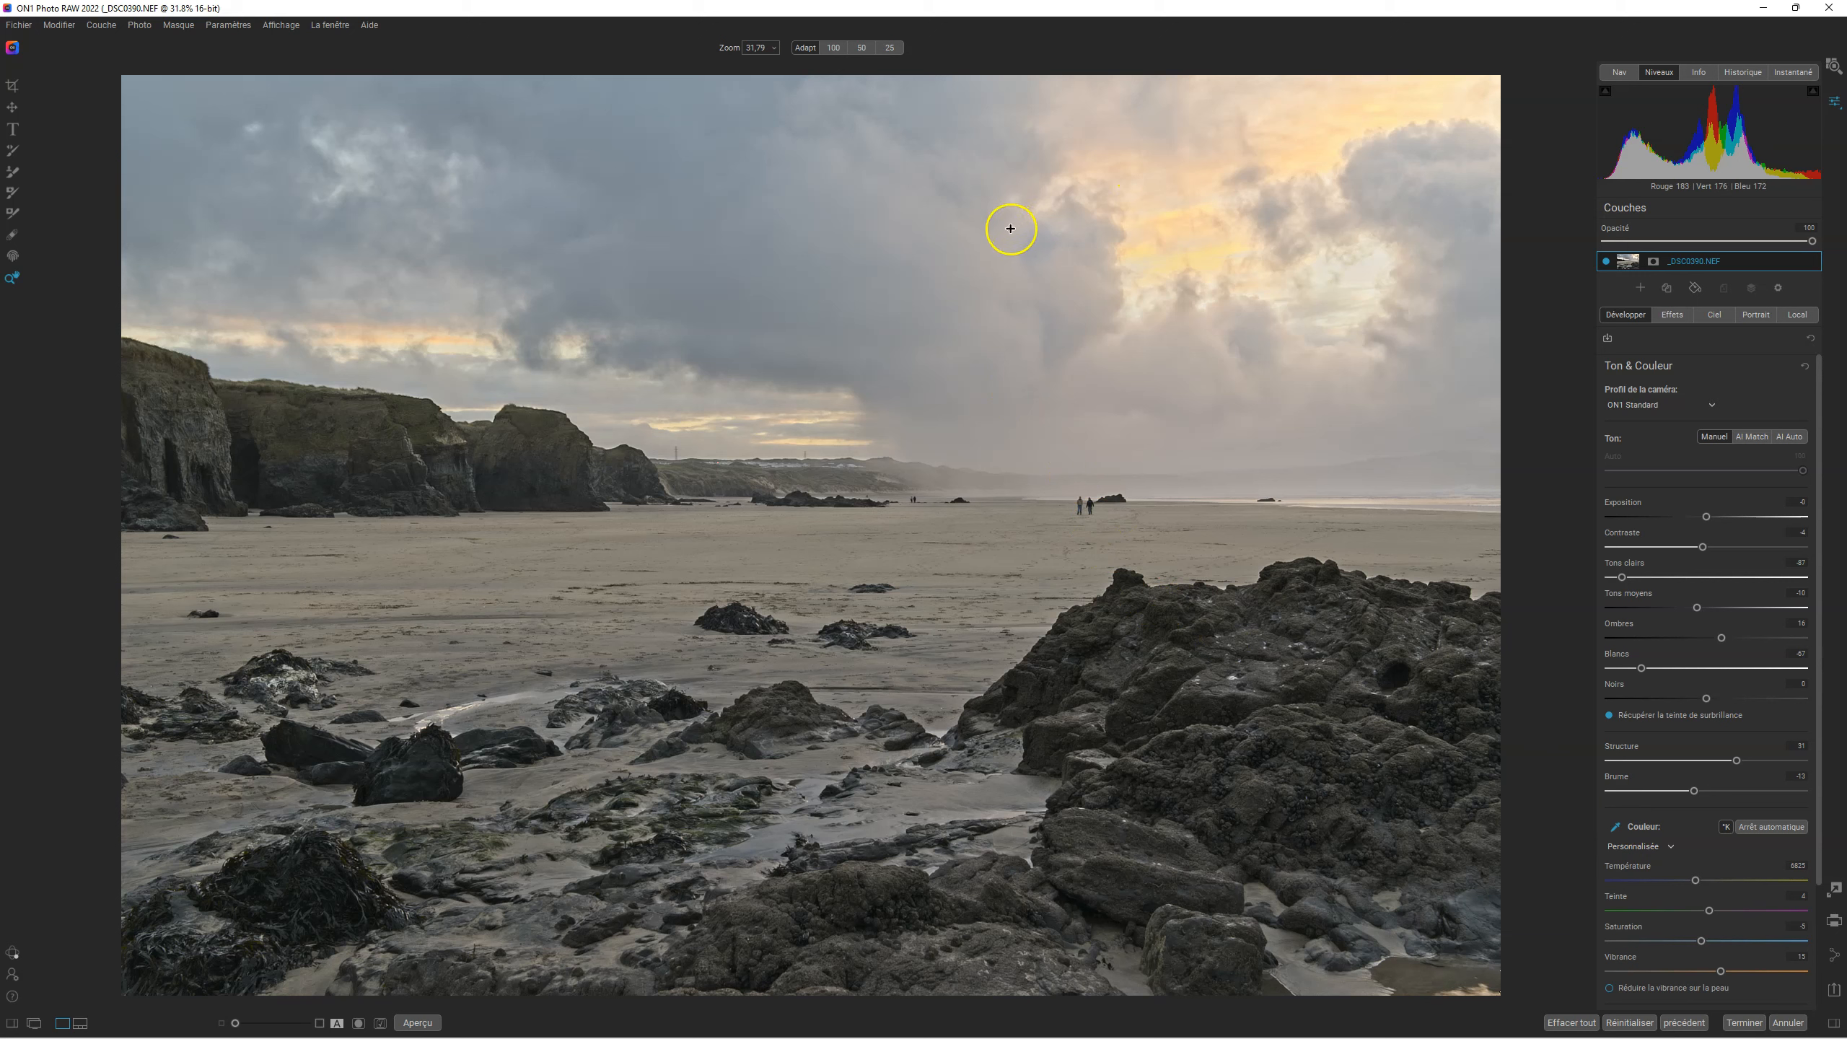
left_click(990, 268)
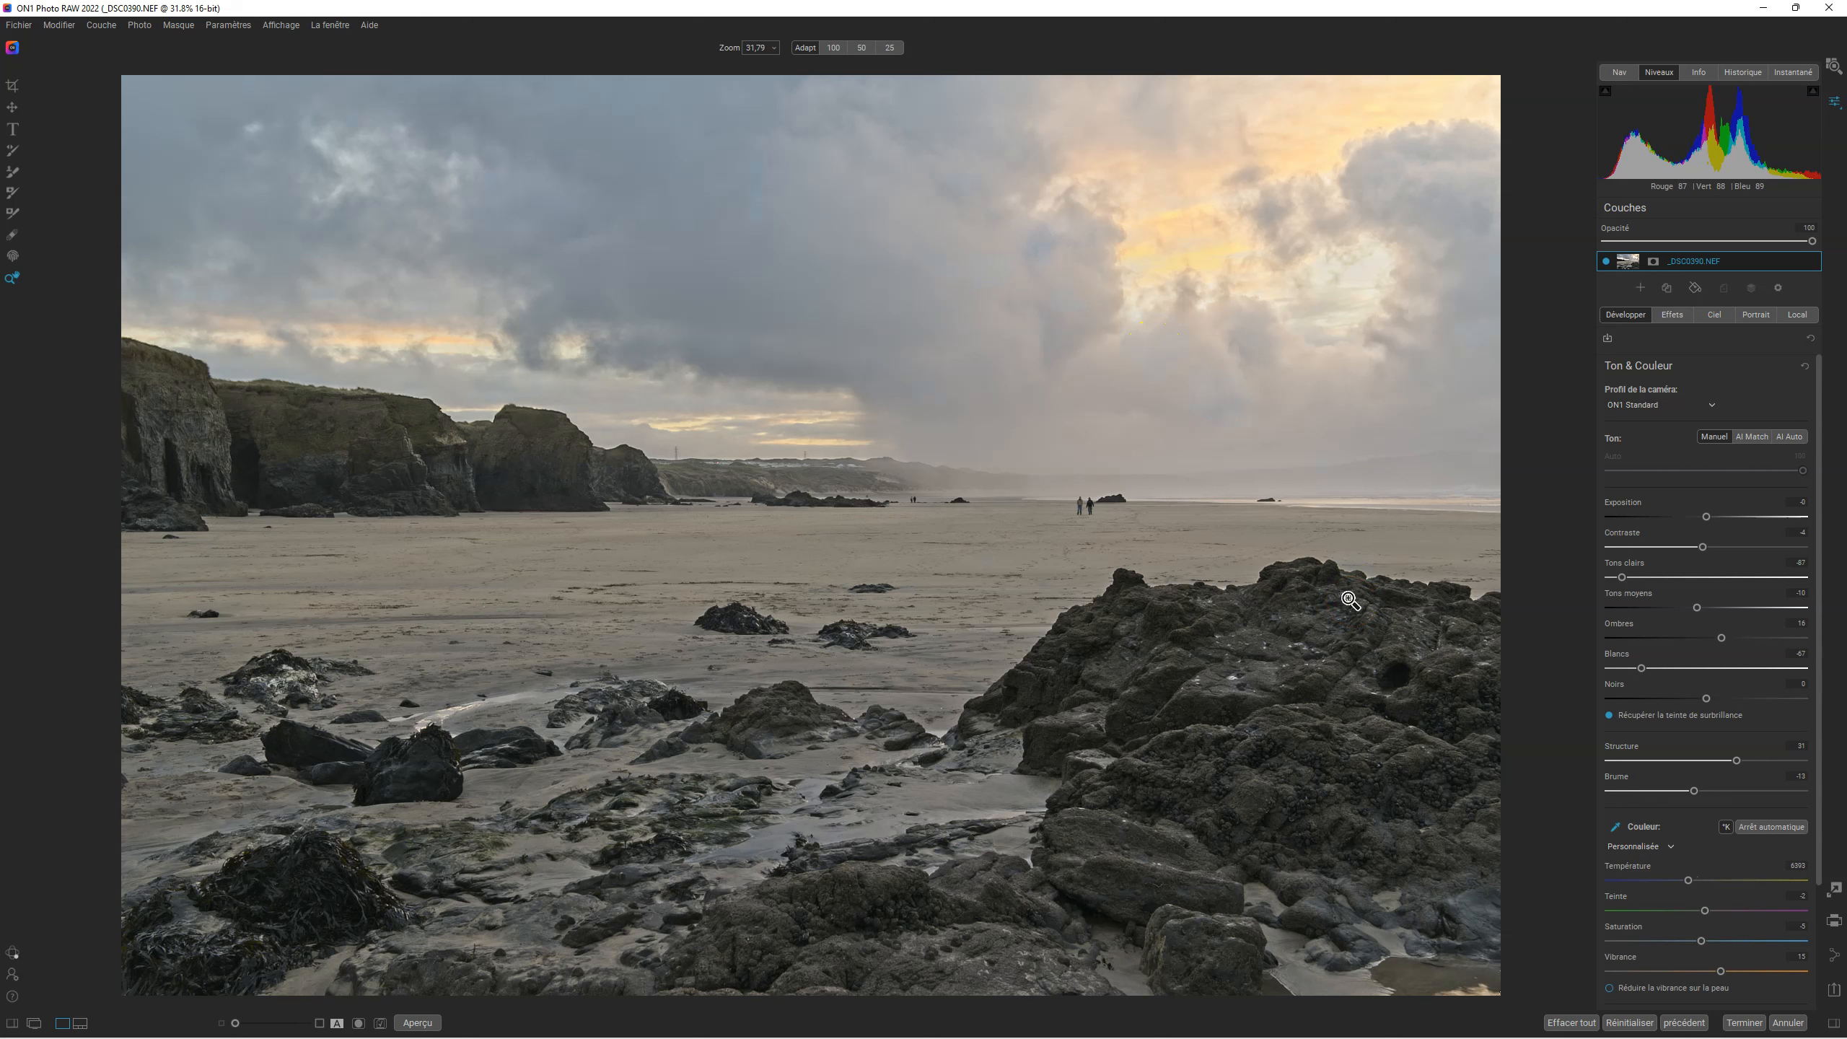
Try the Purity highlights at 22, vary the Purity shadows, and raise both settings to 100.
scroll(1700, 765, "down", 3)
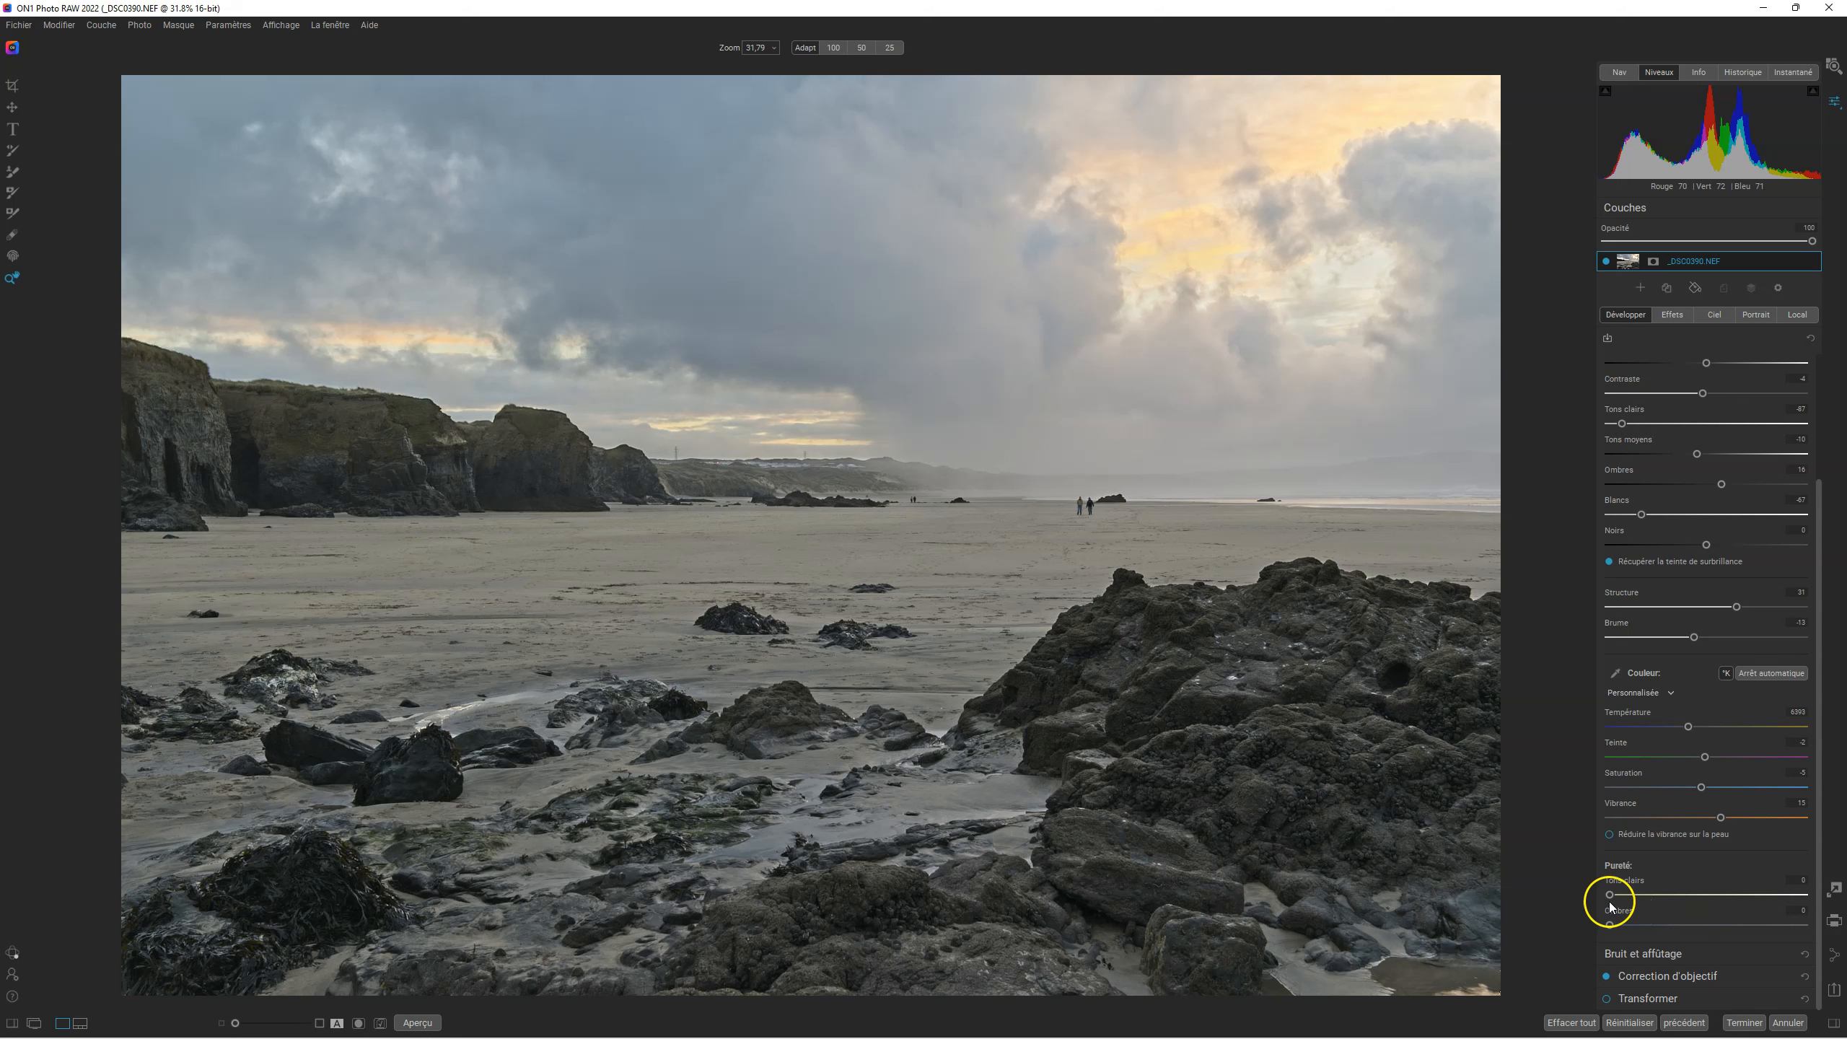
left_click_drag(1610, 896, 1653, 905)
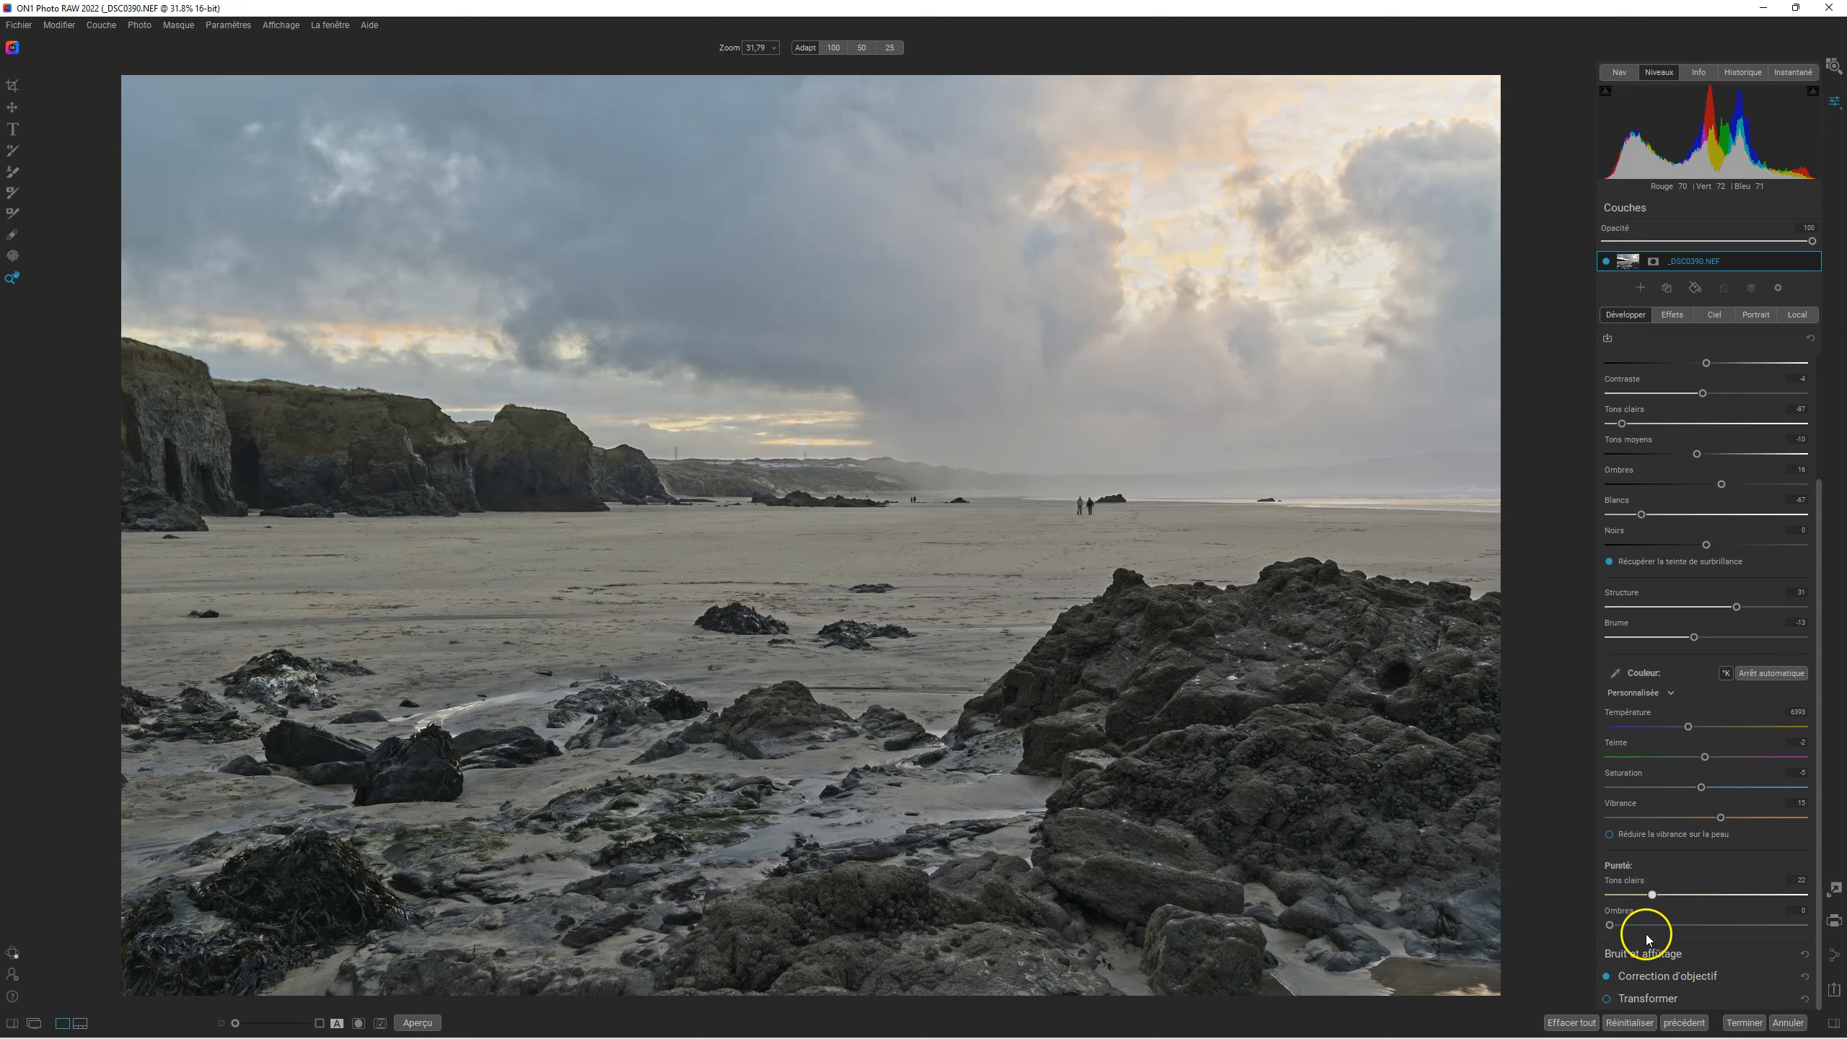
left_click_drag(1619, 930, 1711, 929)
left_click_drag(1709, 925, 1552, 934)
left_click_drag(1650, 894, 1804, 895)
left_click_drag(1614, 931, 1803, 924)
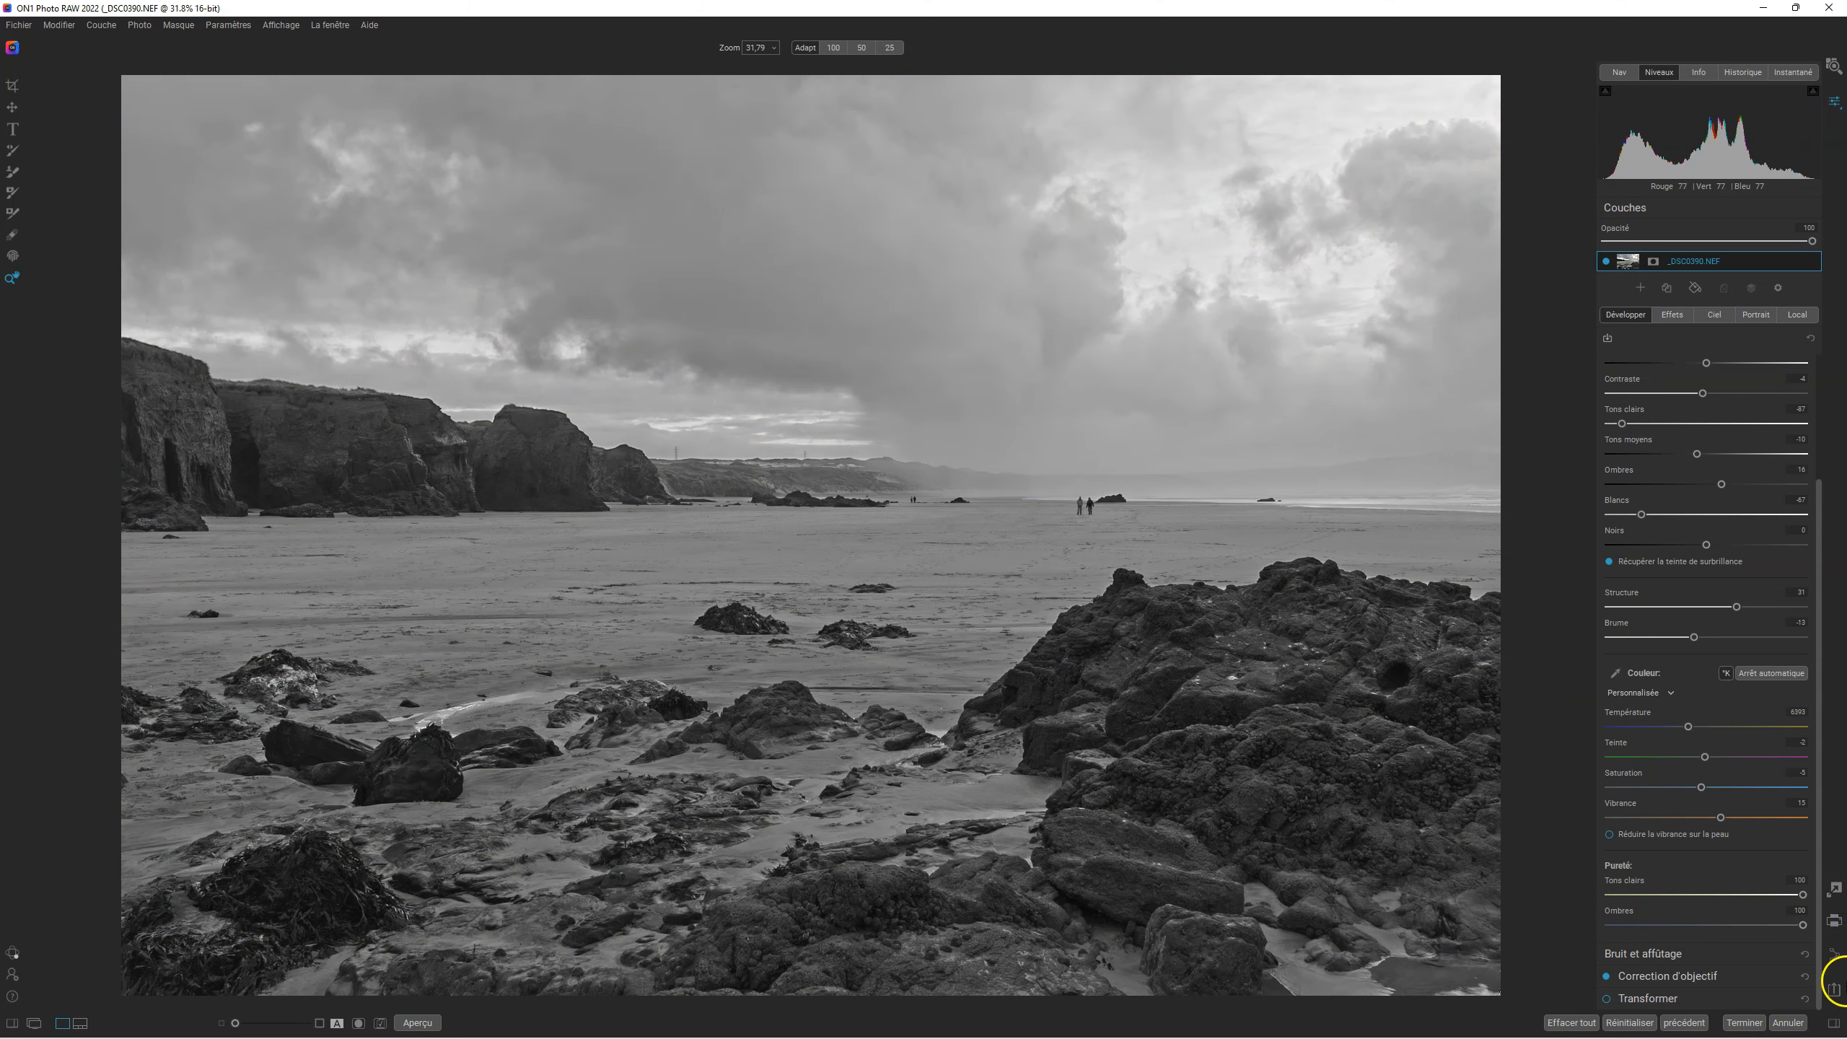
Lower the Purity shadows to 23 and highlights to 34, and reset both settings.
left_click_drag(1803, 925, 1654, 925)
left_click_drag(1802, 894, 1675, 894)
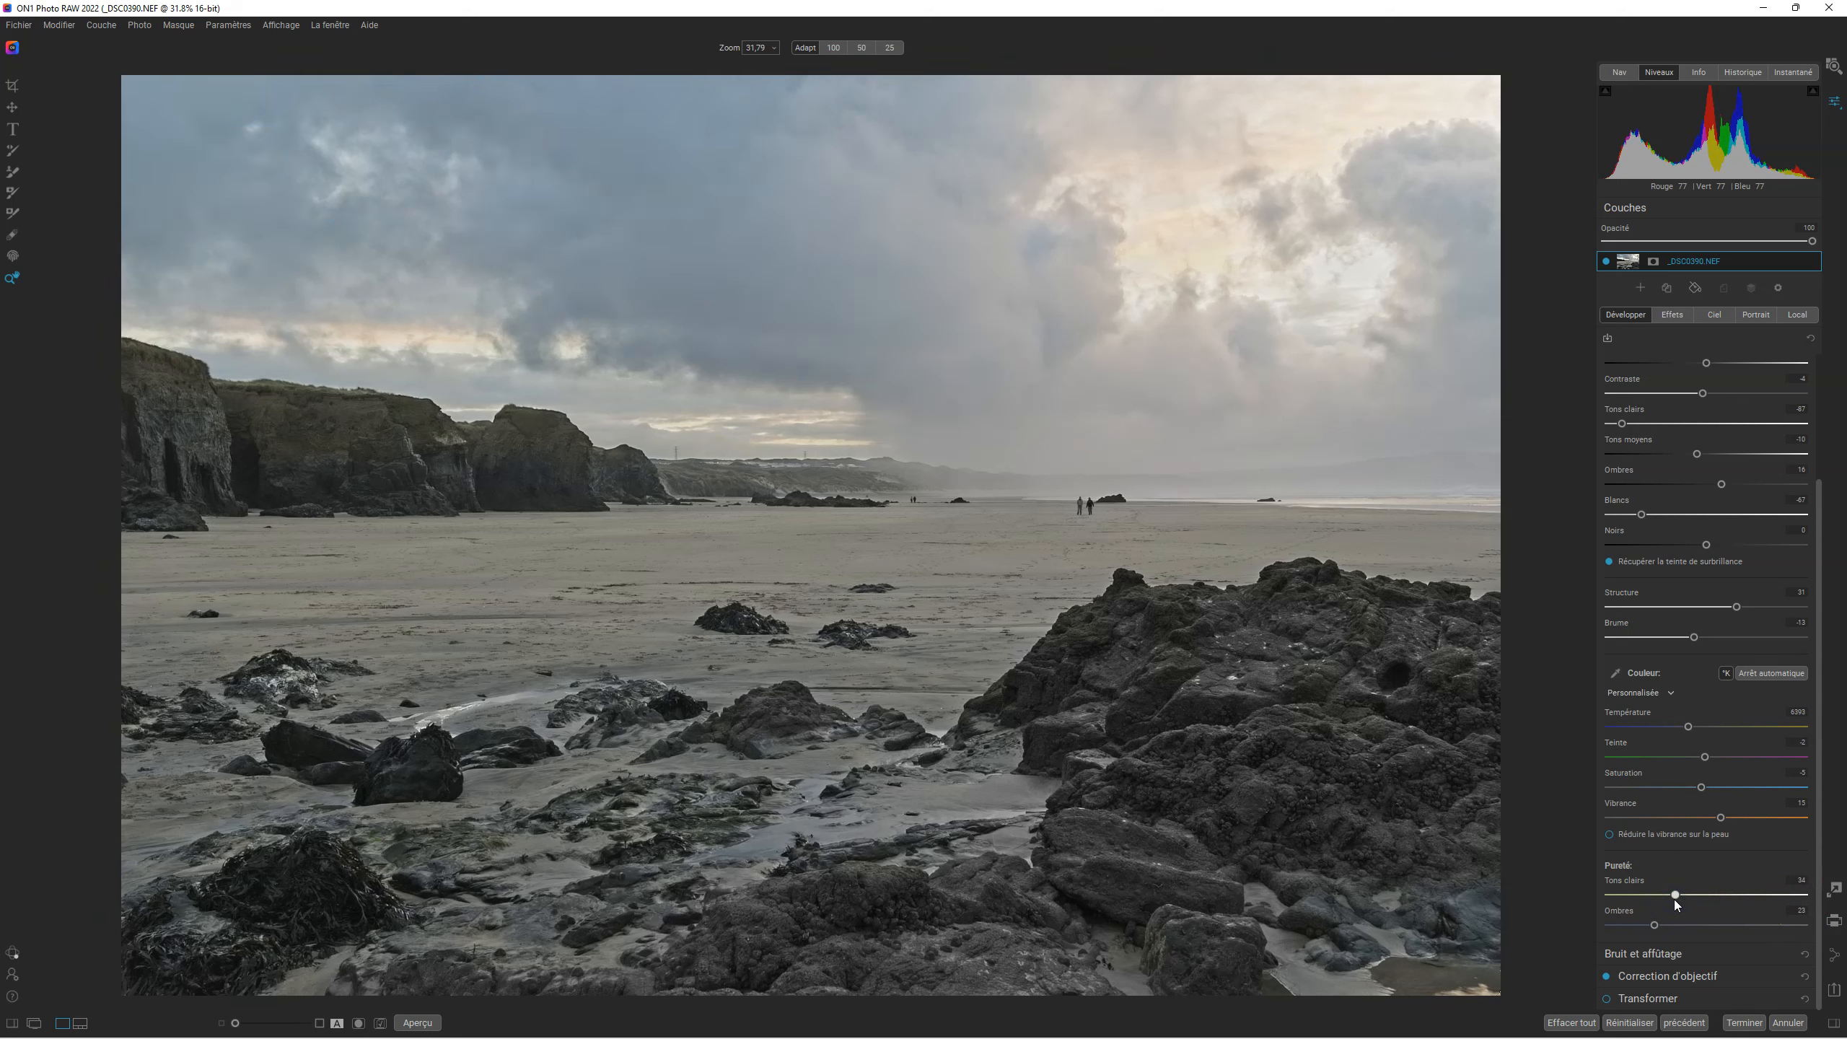
left_click(1674, 894)
double_click(1654, 925)
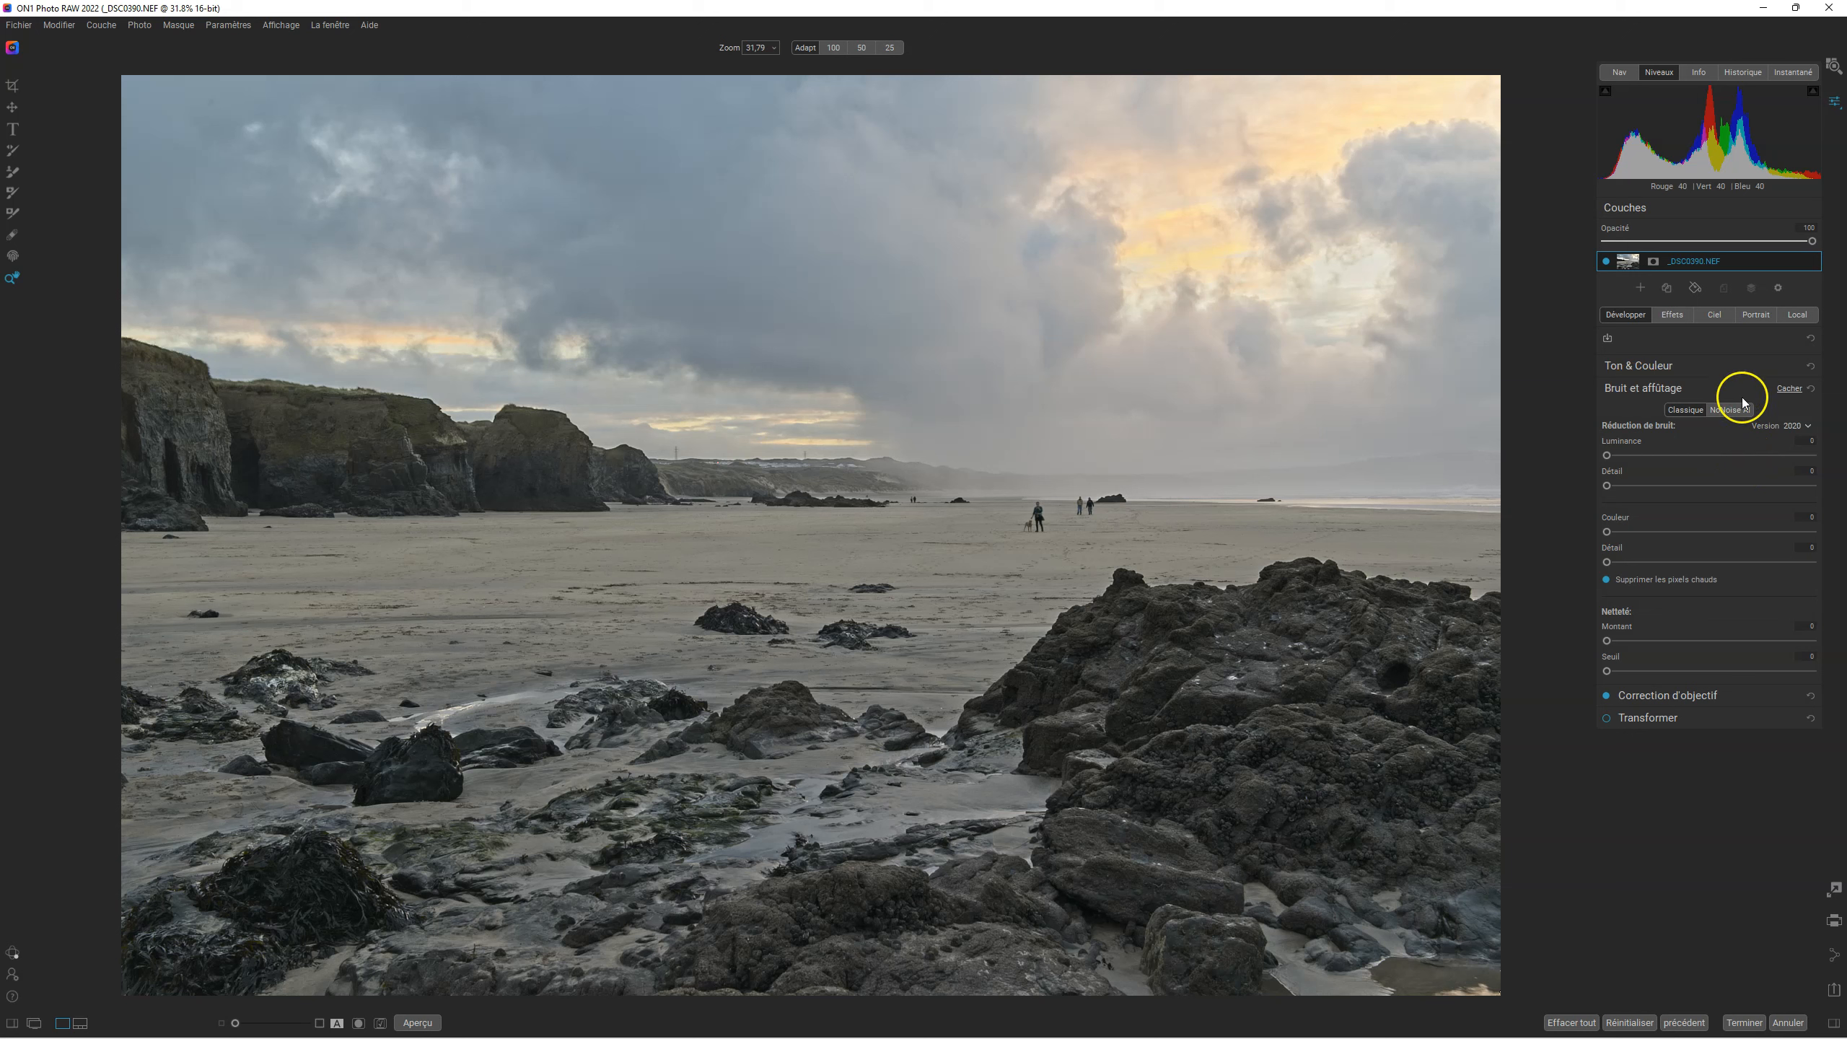
Close the noise and sharpening settings, and examine the lens correction profile and its manual options.
left_click(1635, 387)
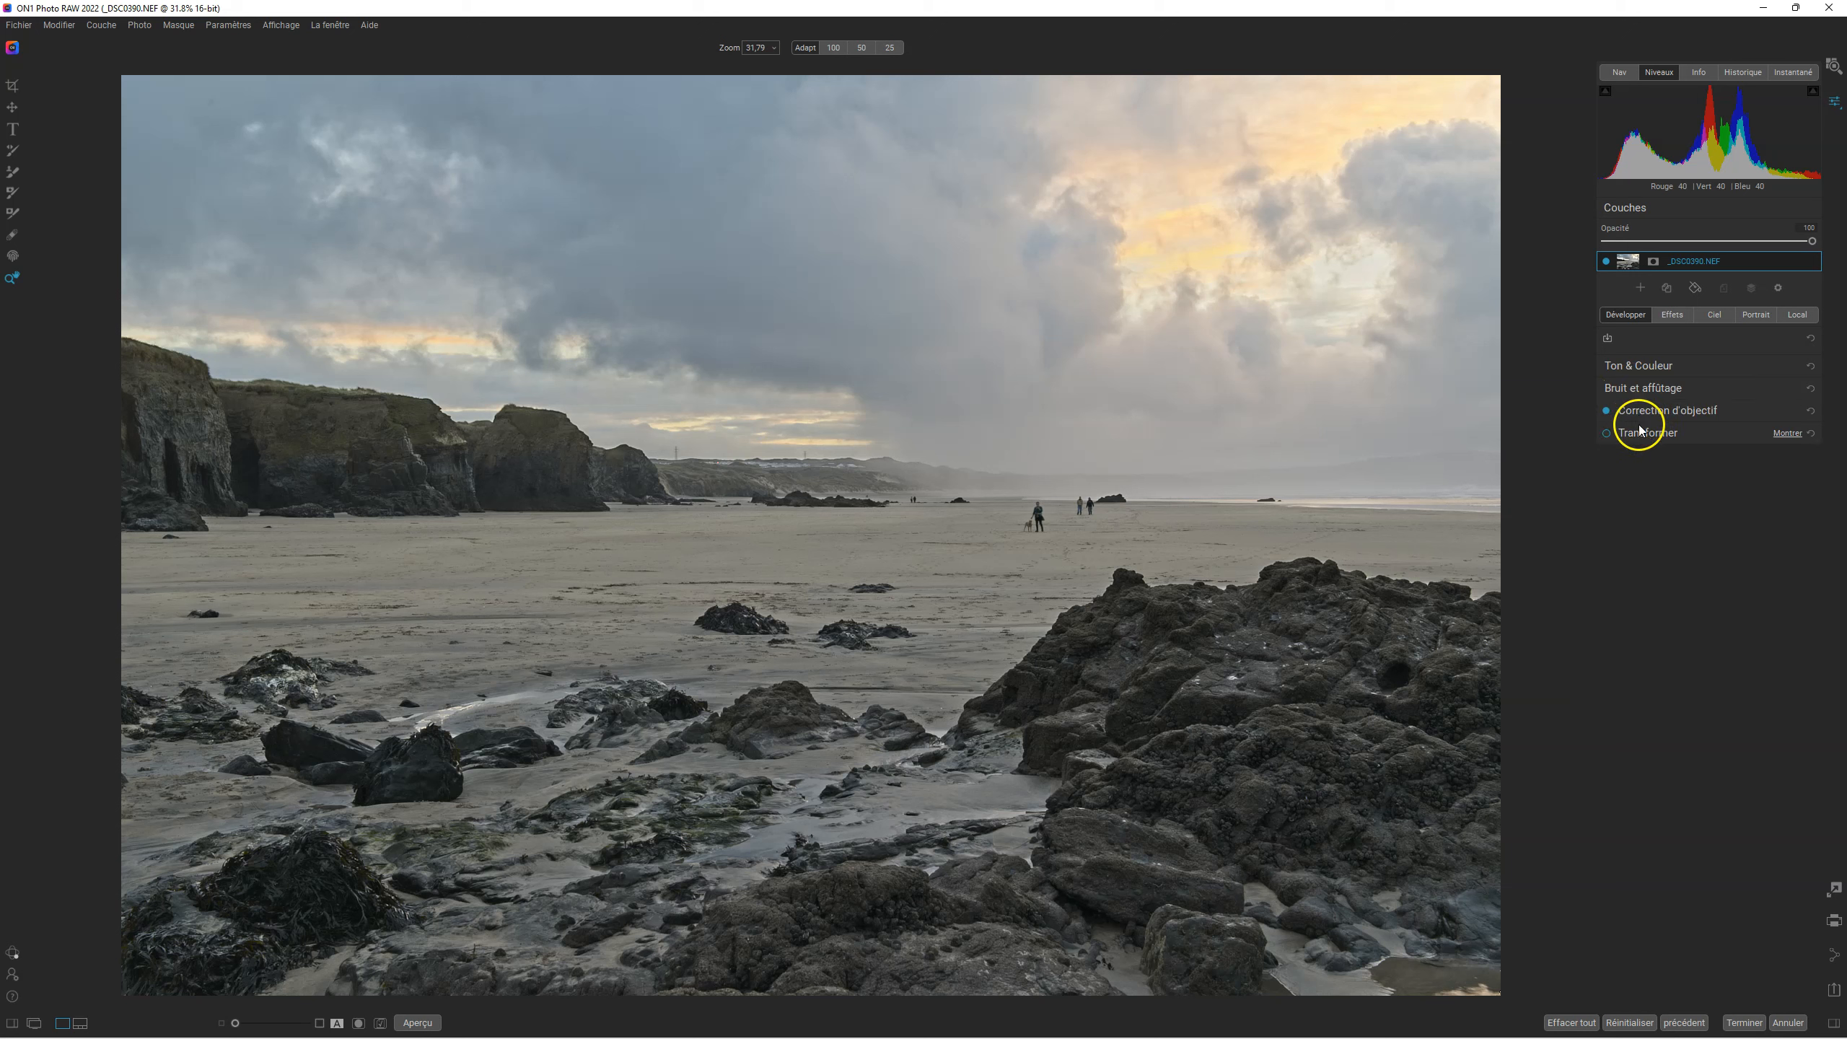
left_click(1640, 414)
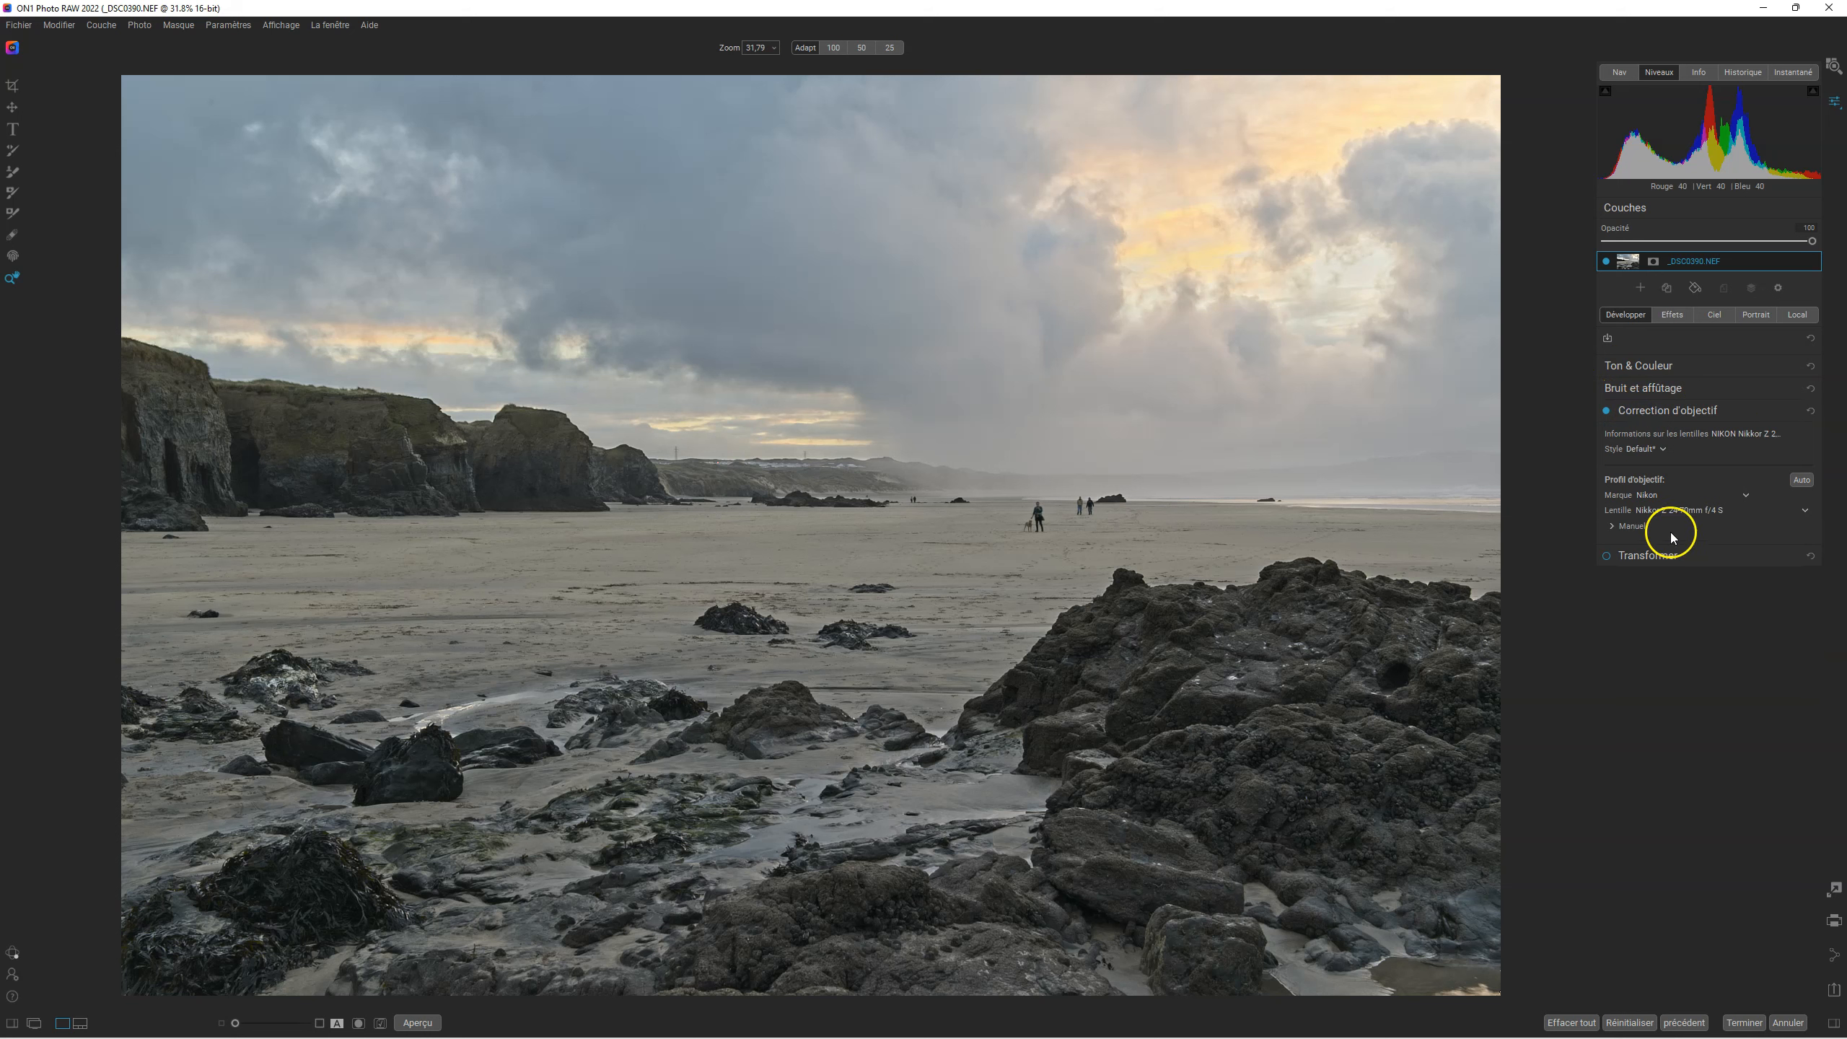
left_click(1612, 526)
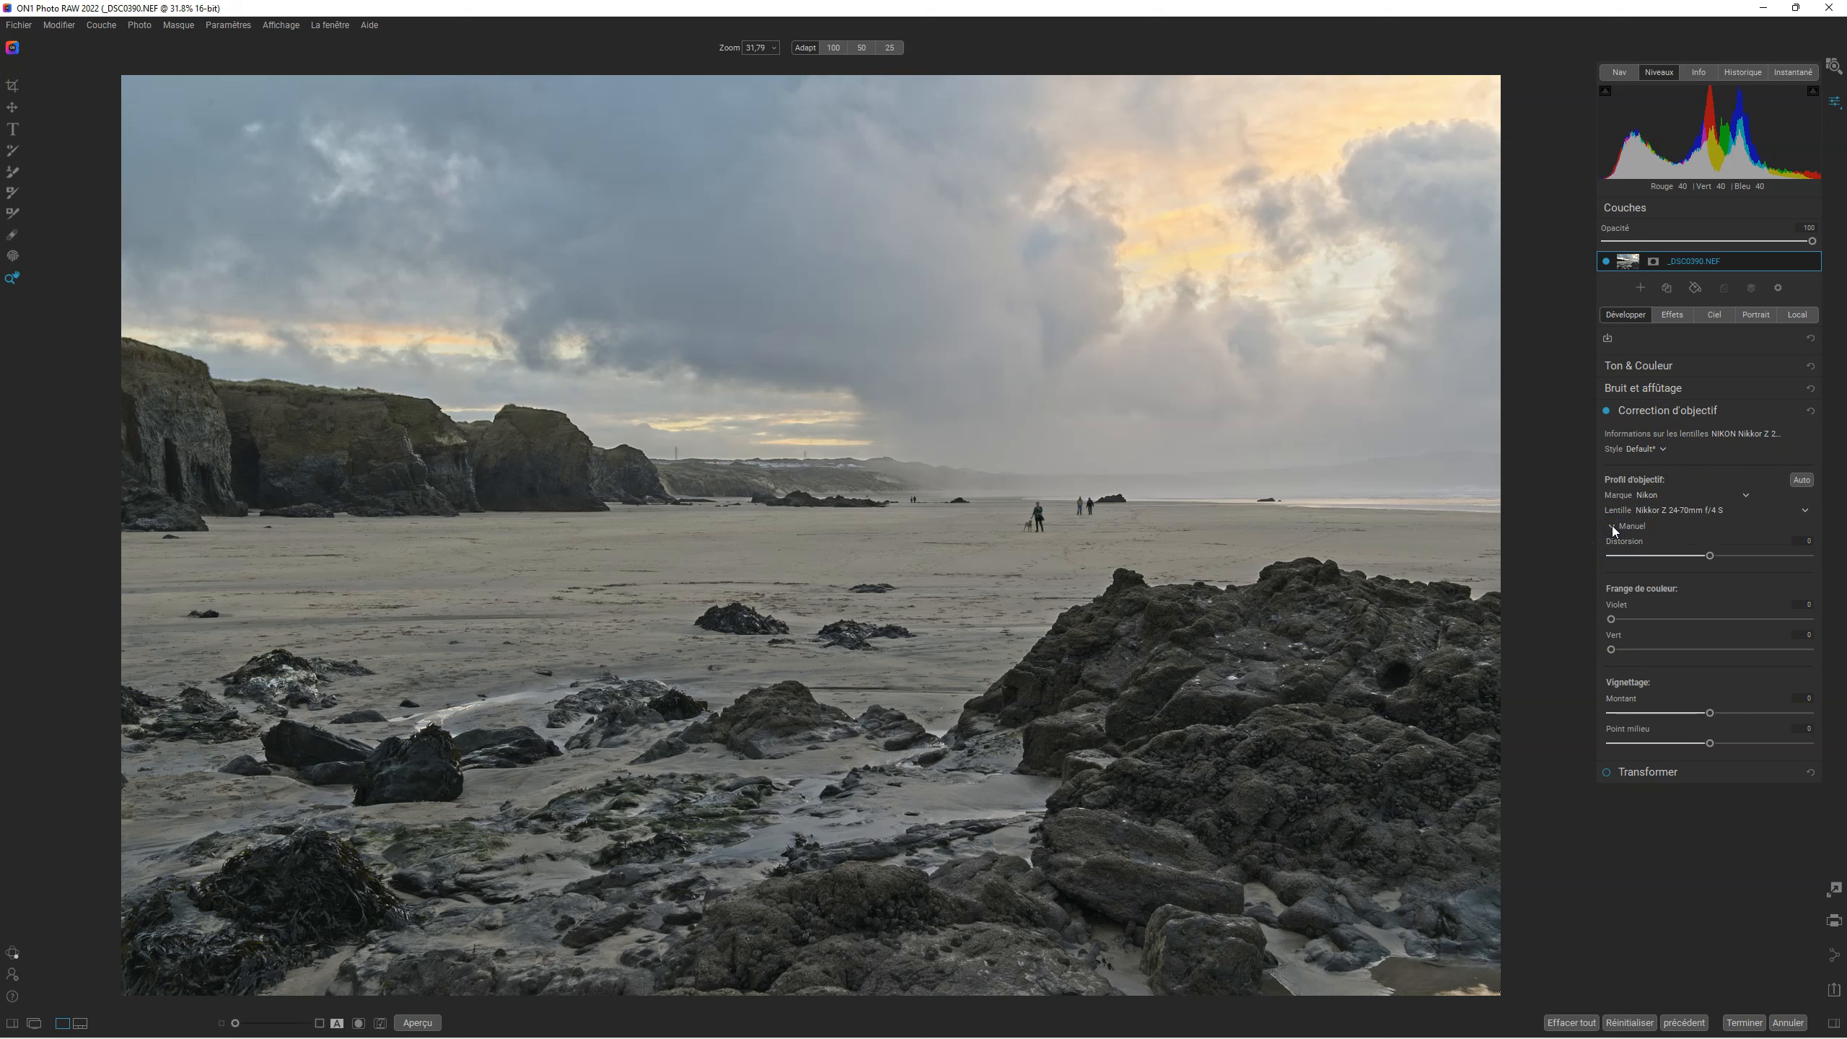
left_click(1612, 526)
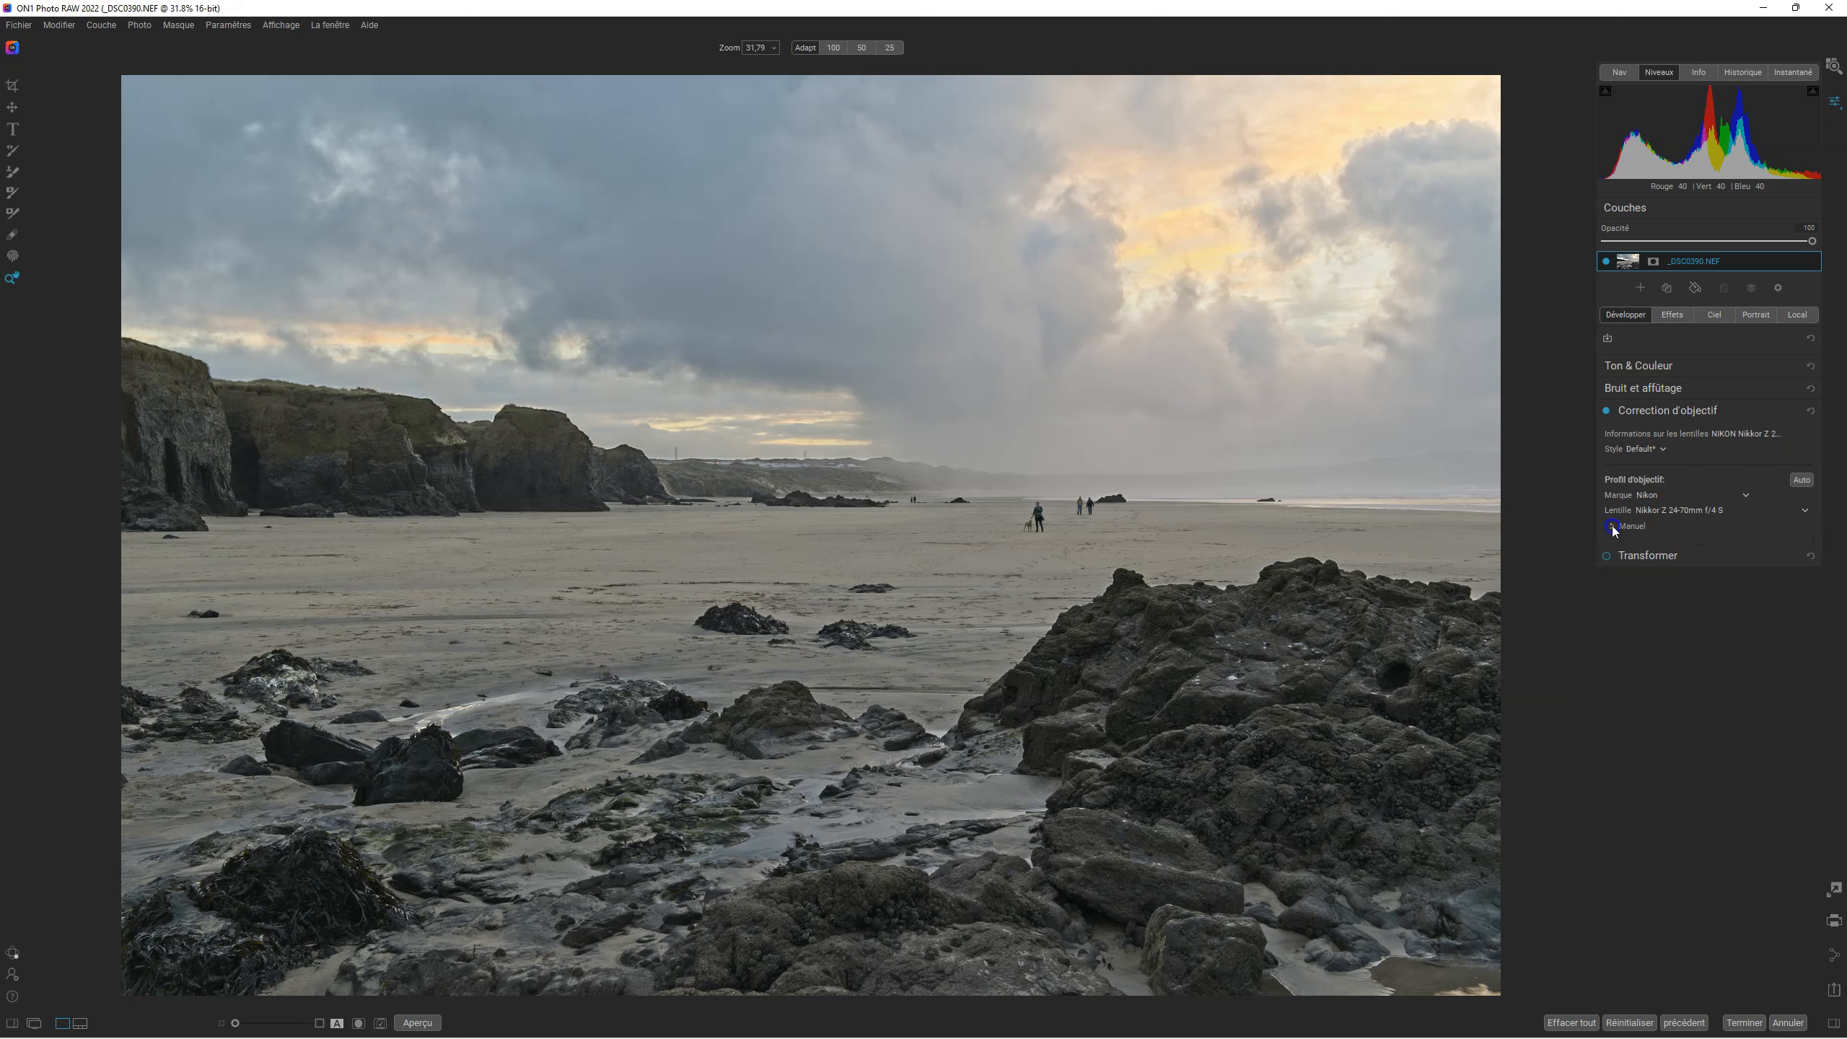
Enable the Transform correction, try the vertical perspective and a horizontal perspective of -100, and reset both without rotating the photo.
left_click(1606, 555)
left_click(1654, 556)
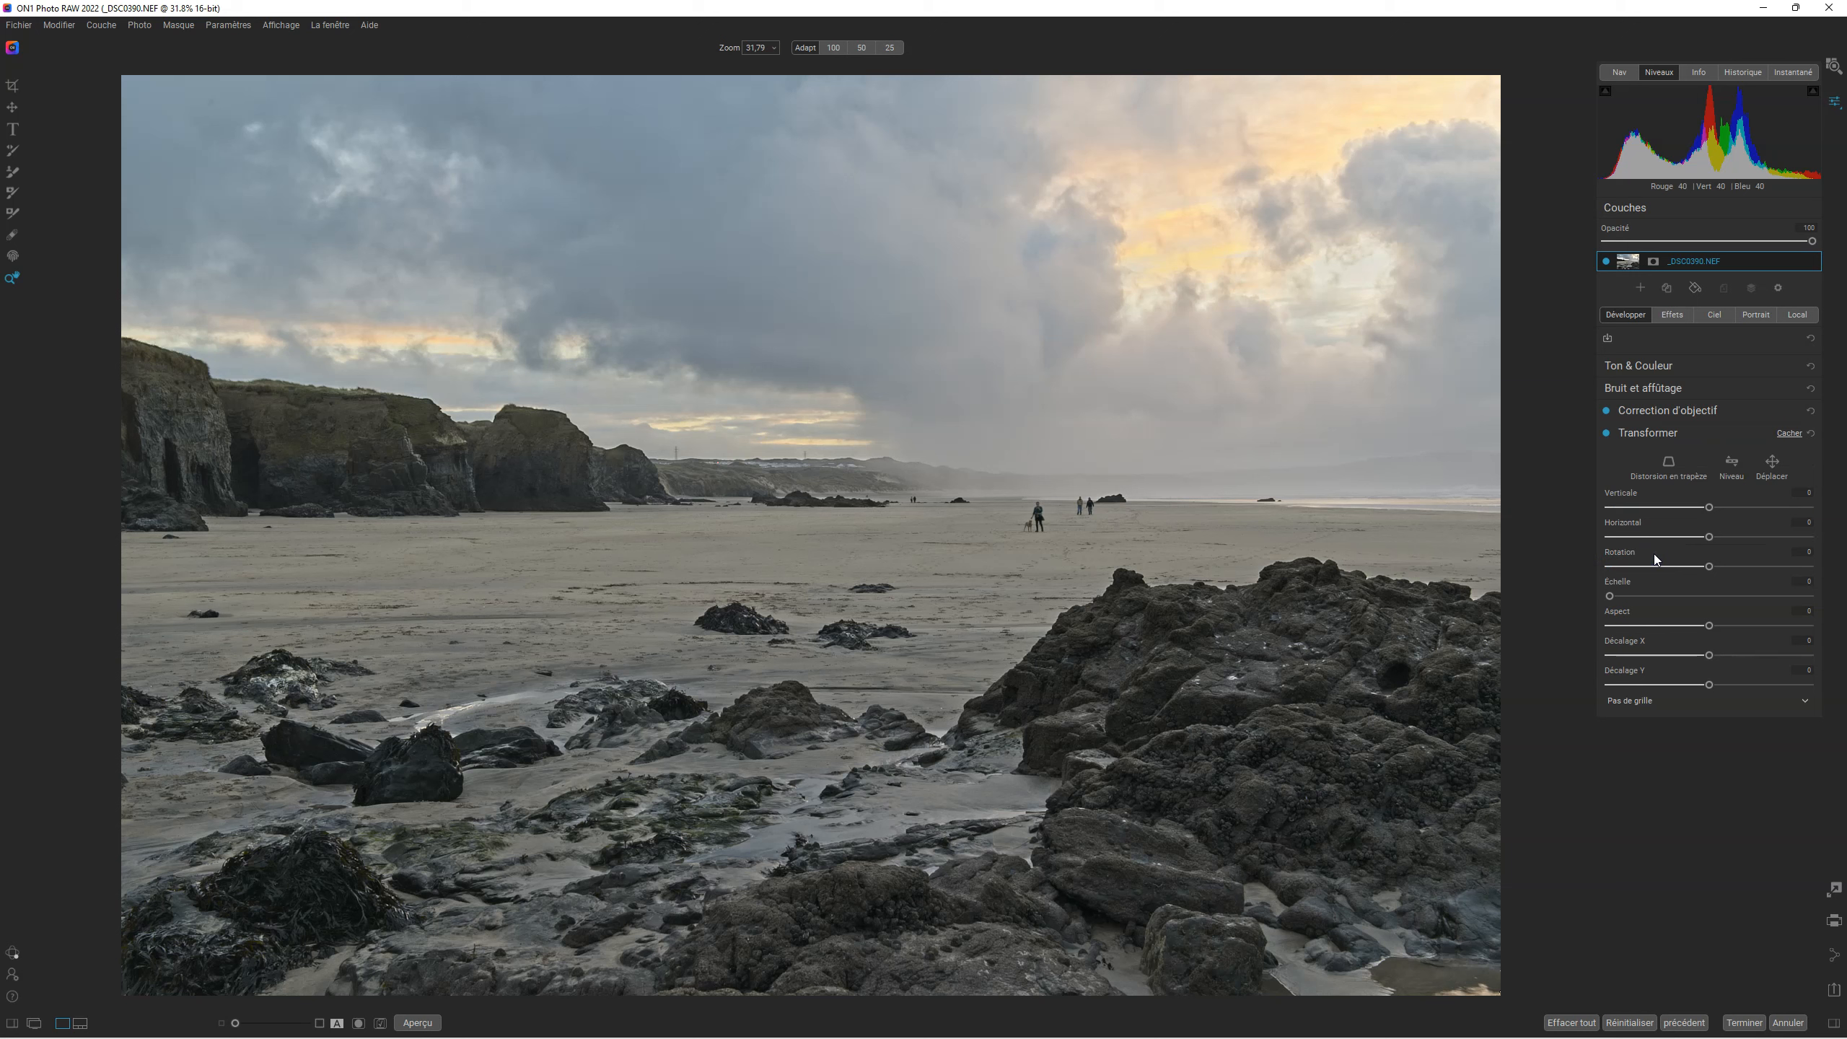
left_click_drag(1709, 508, 1586, 556)
double_click(1732, 511)
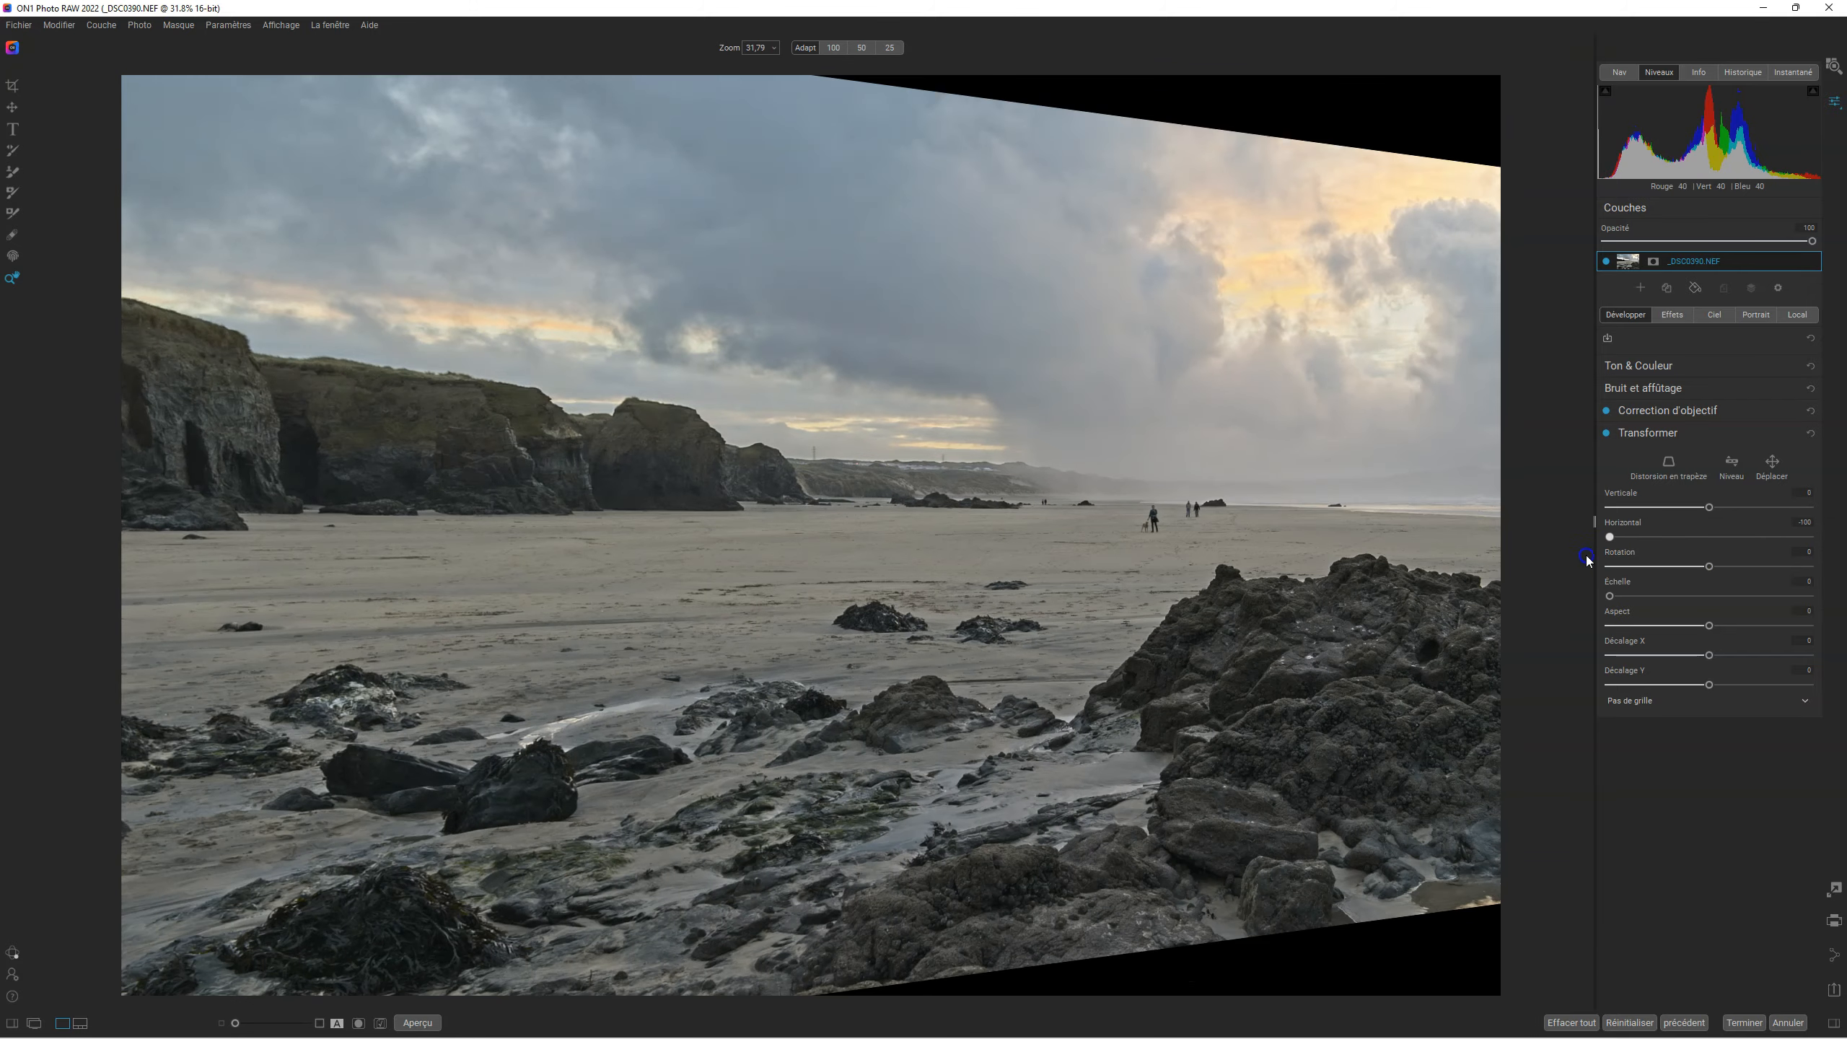
double_click(1611, 536)
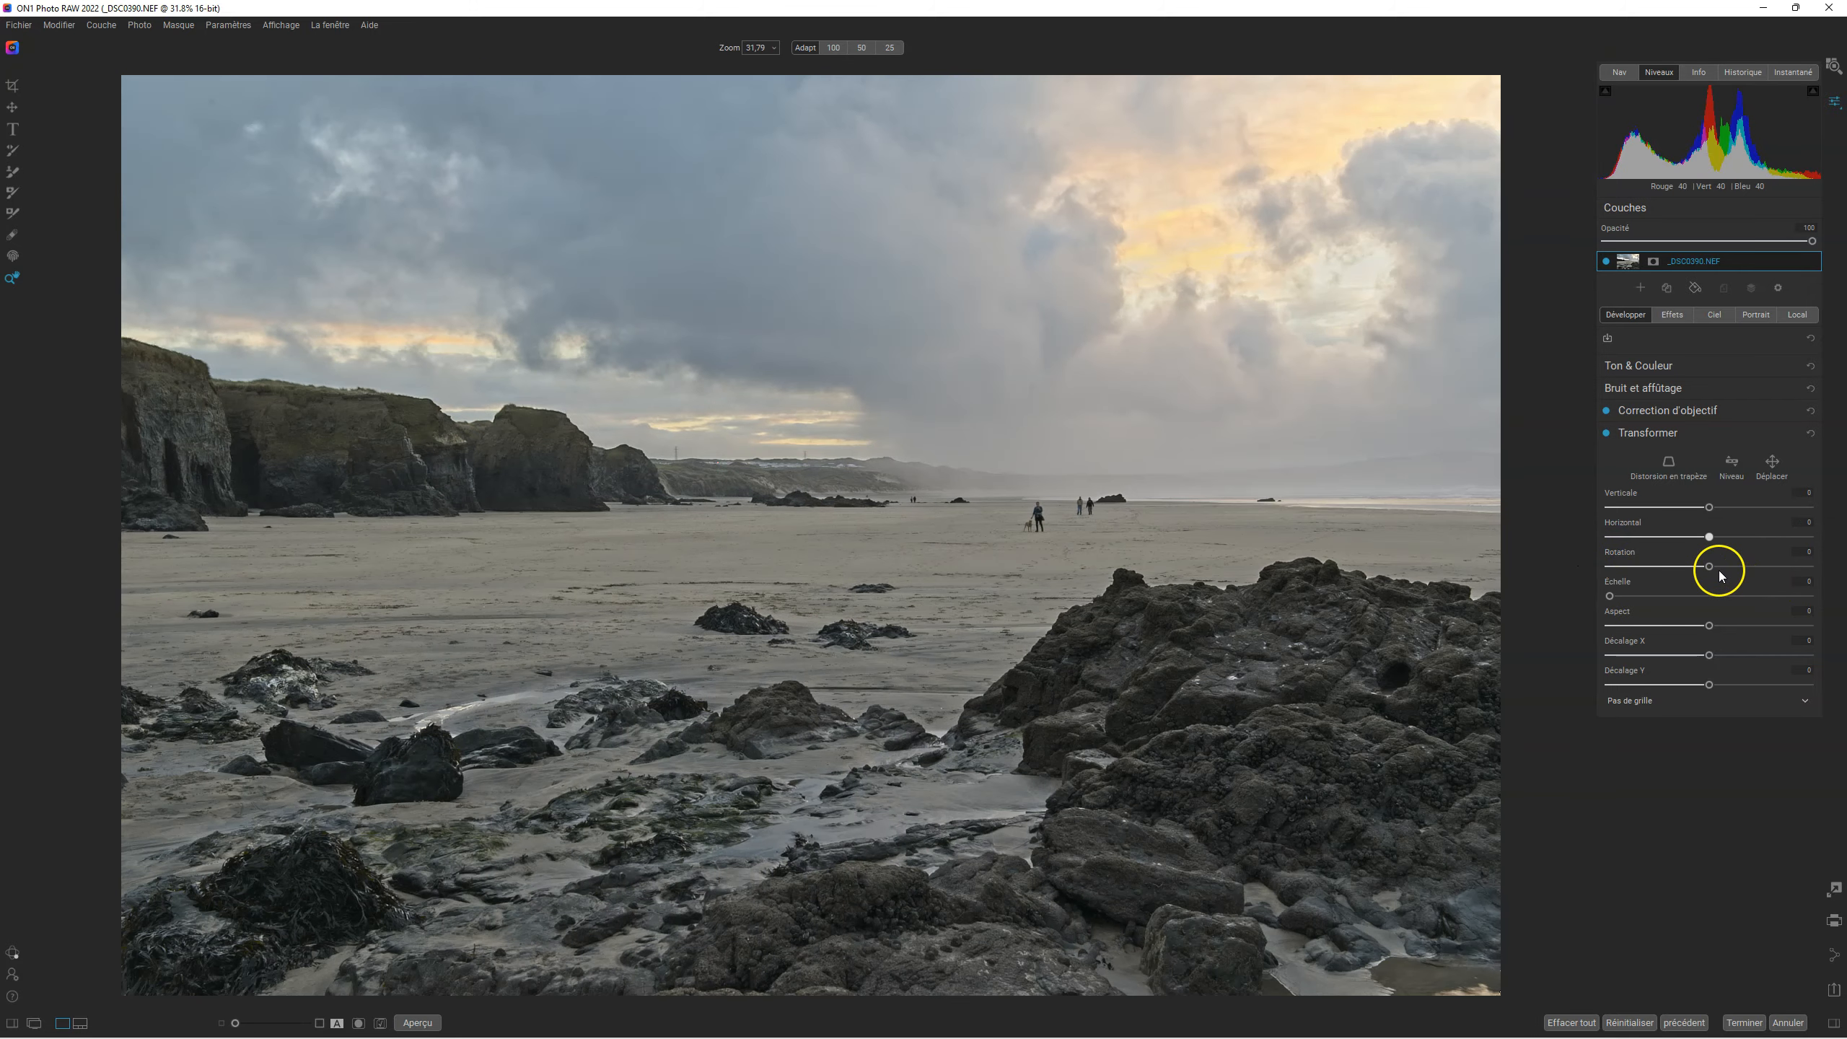
mouse_move(1710, 568)
left_mouse_down()
mouse_move(1661, 566)
mouse_move(1804, 568)
mouse_move(1709, 566)
left_mouse_up()
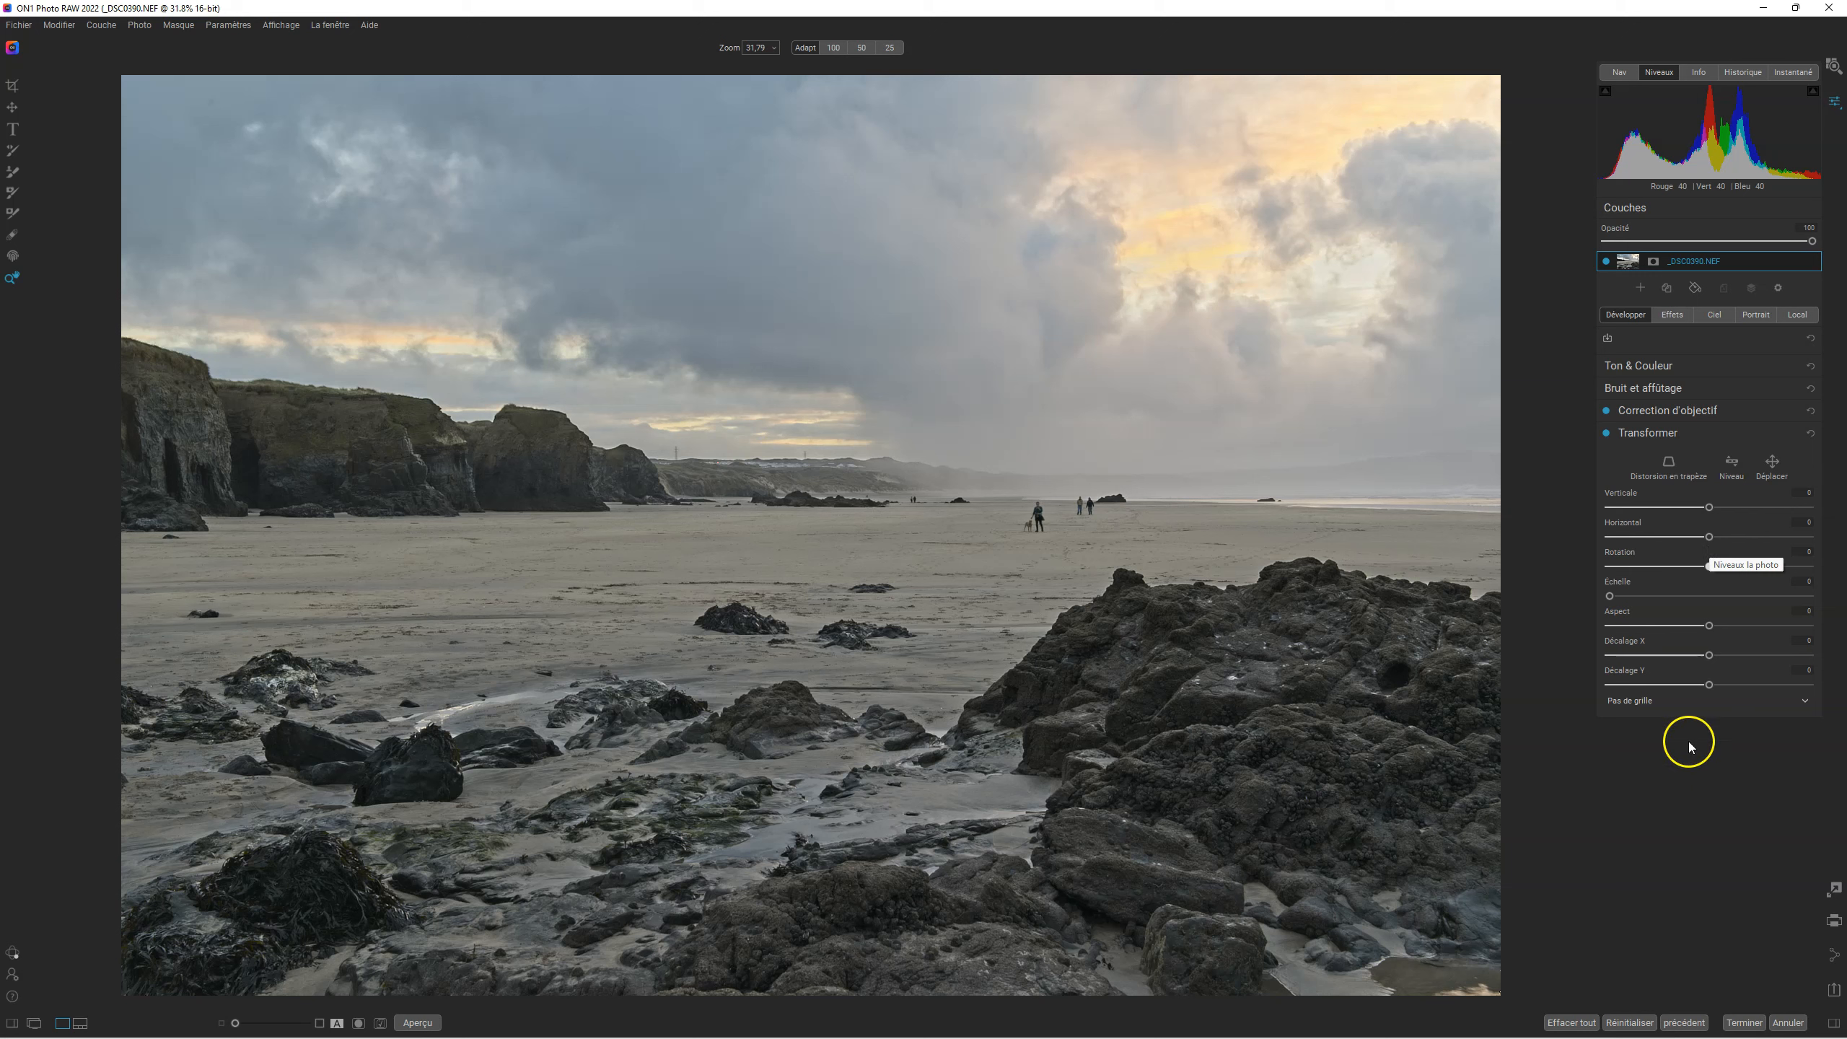
Show a 10% grid over the photo, try a negative vertical perspective, and reset it.
left_click(1654, 699)
left_click(1651, 728)
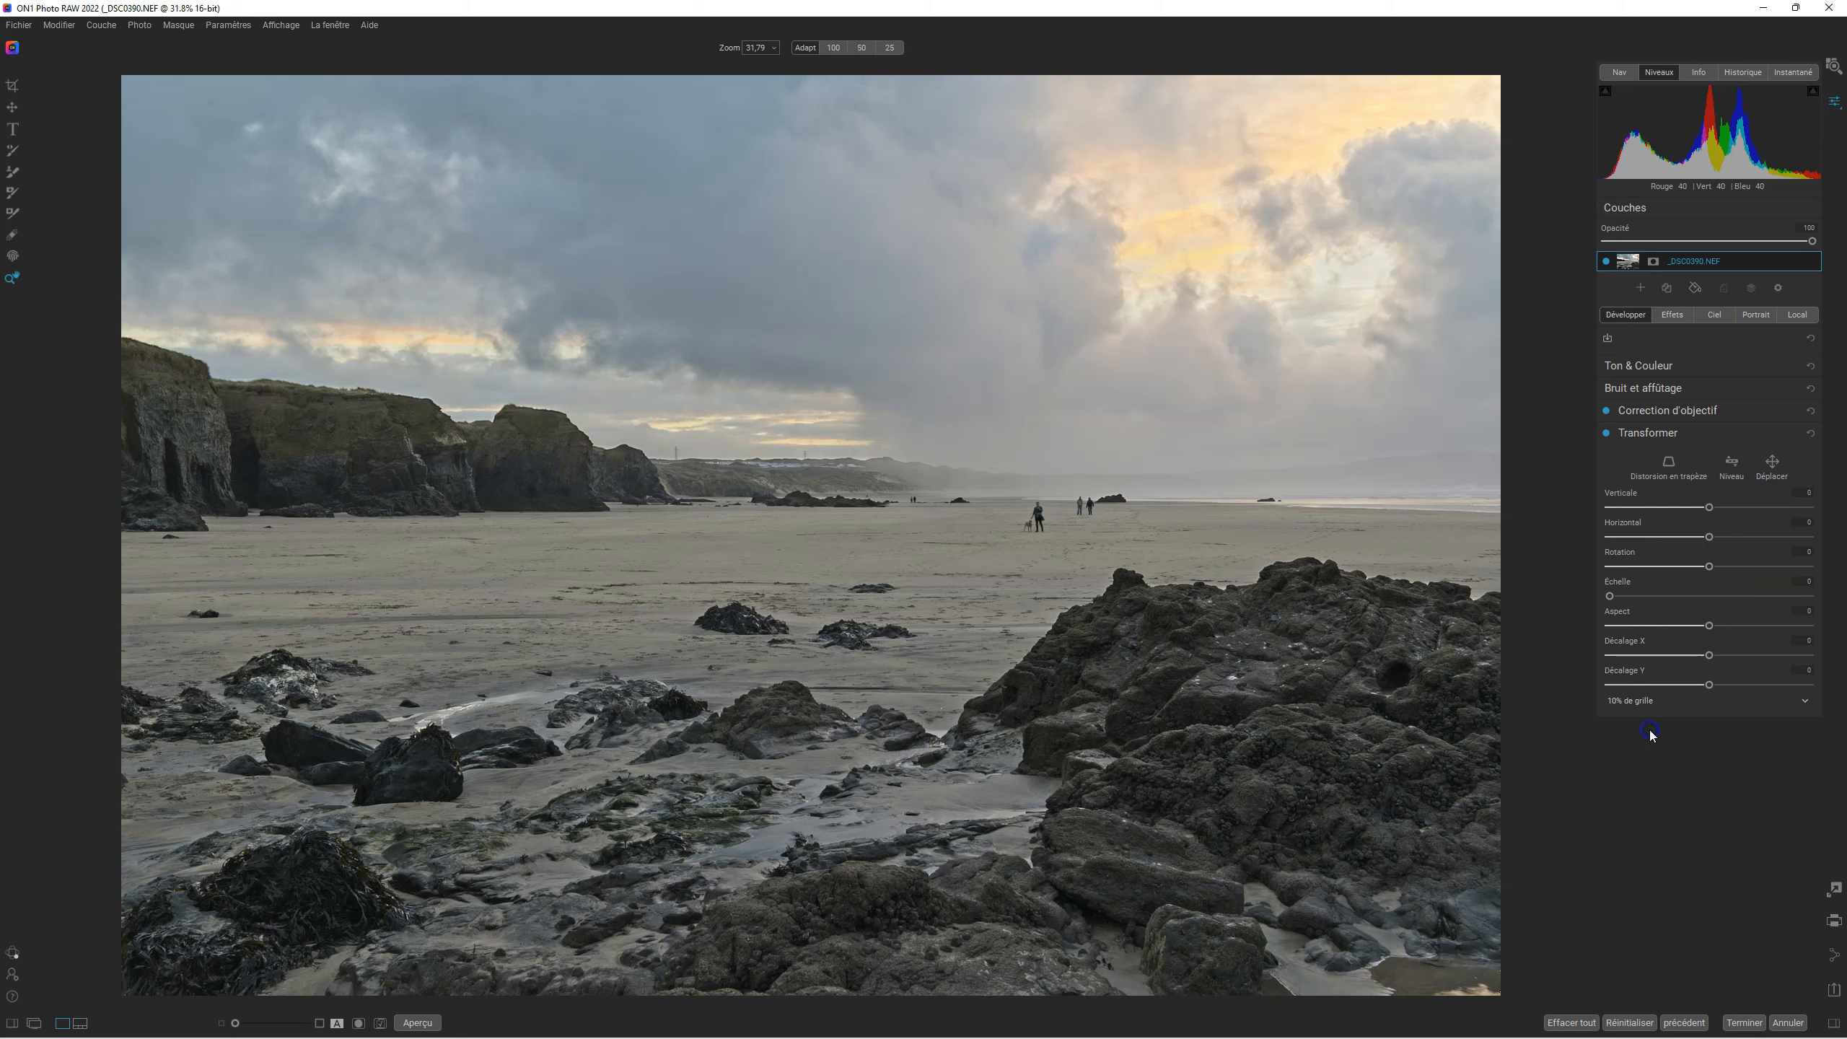
left_click(1710, 507)
left_click_drag(1710, 507, 1673, 516)
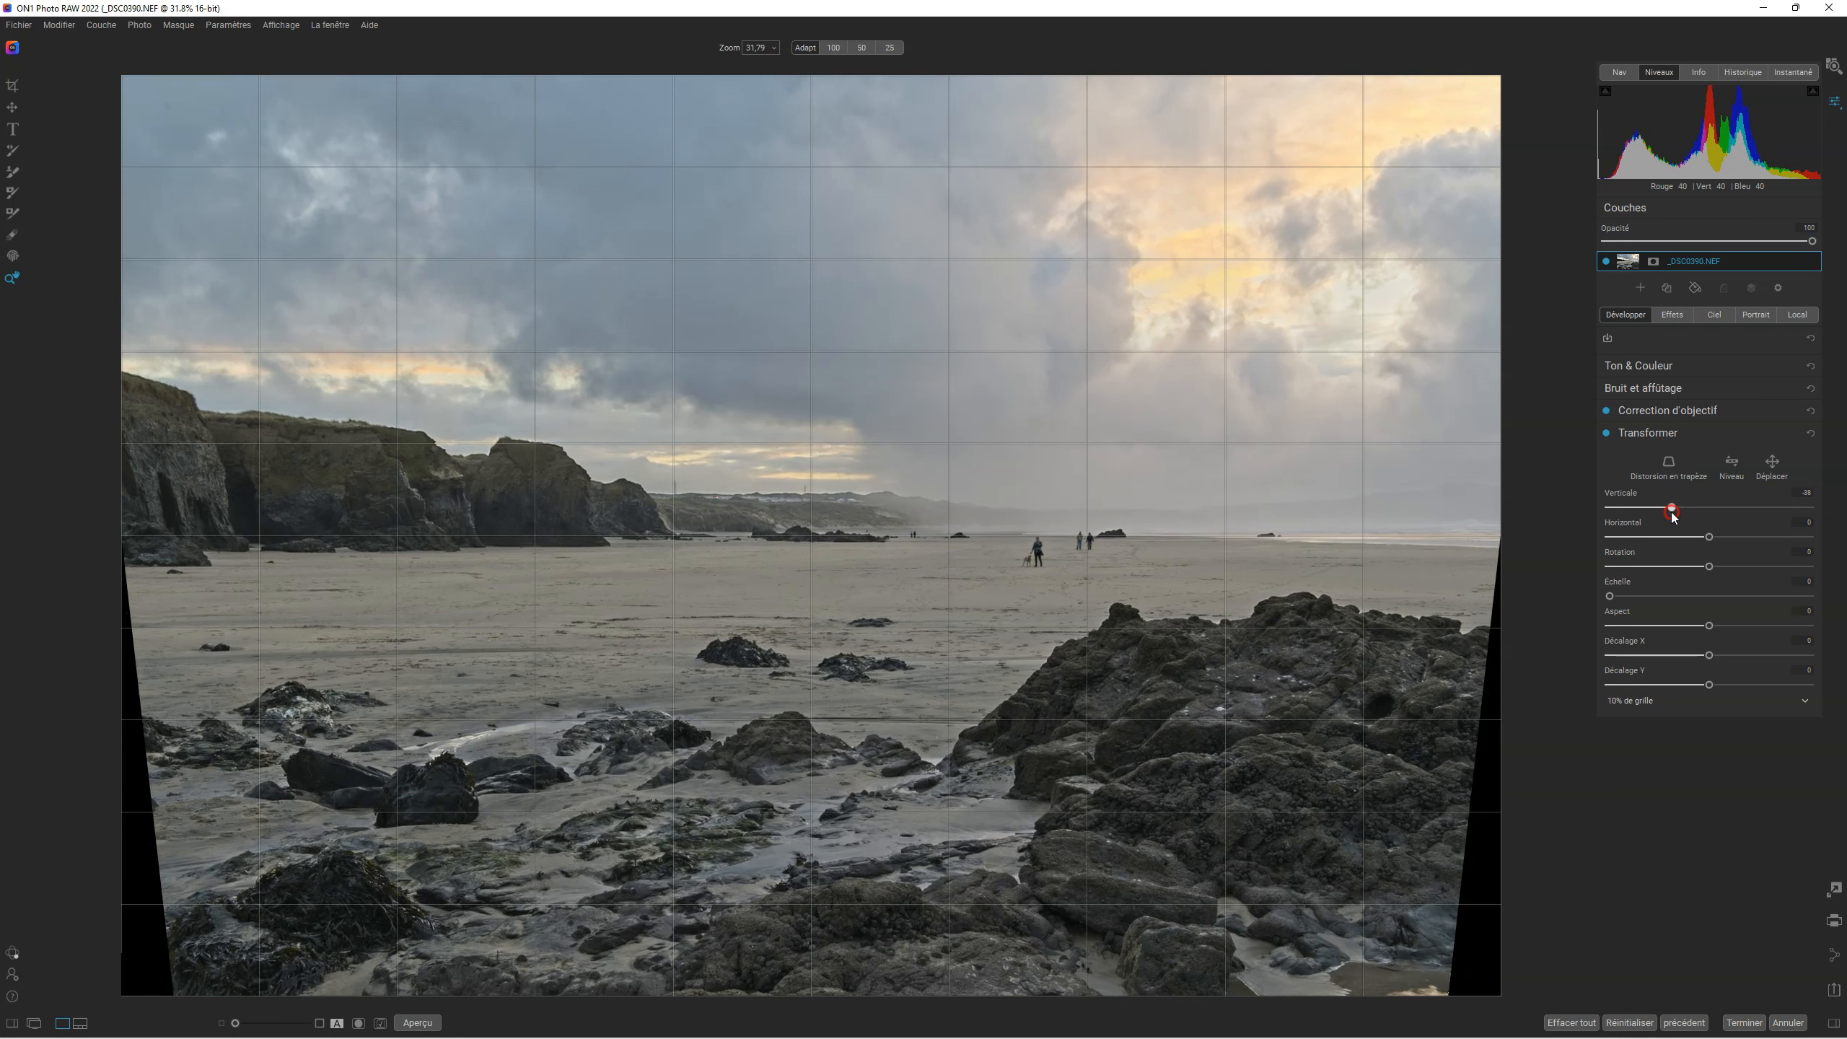
double_click(1672, 511)
Change the Transform grid, try a slight positive vertical perspective with it, and reset the perspective.
left_click(1626, 702)
left_click(1629, 713)
mouse_move(1709, 507)
left_mouse_down()
mouse_move(1672, 513)
mouse_move(1734, 502)
mouse_move(1717, 501)
left_mouse_up()
double_click(1710, 507)
Try the 1% grid with a negative vertical perspective, reset the perspective, and return to the 10% grid.
left_click(1635, 701)
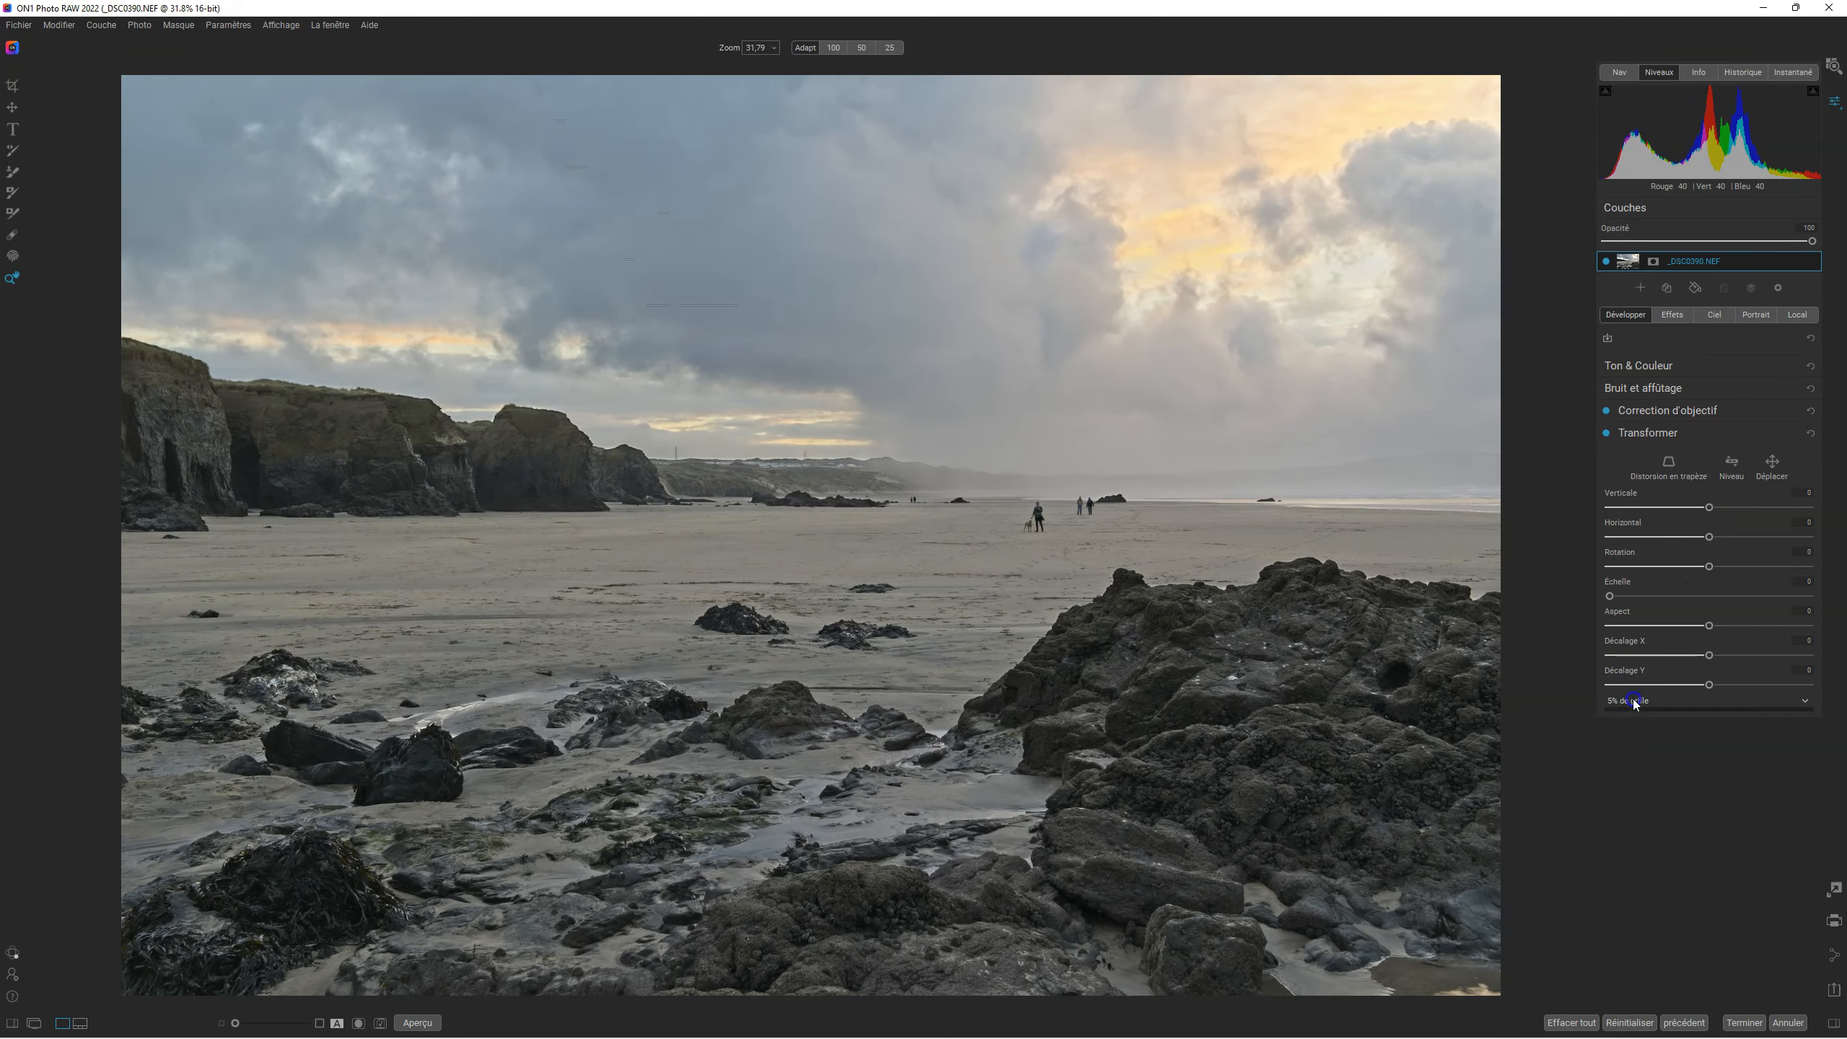
left_click(1629, 749)
mouse_move(1710, 508)
left_mouse_down()
mouse_move(1659, 509)
mouse_move(1731, 506)
mouse_move(1687, 510)
left_mouse_up()
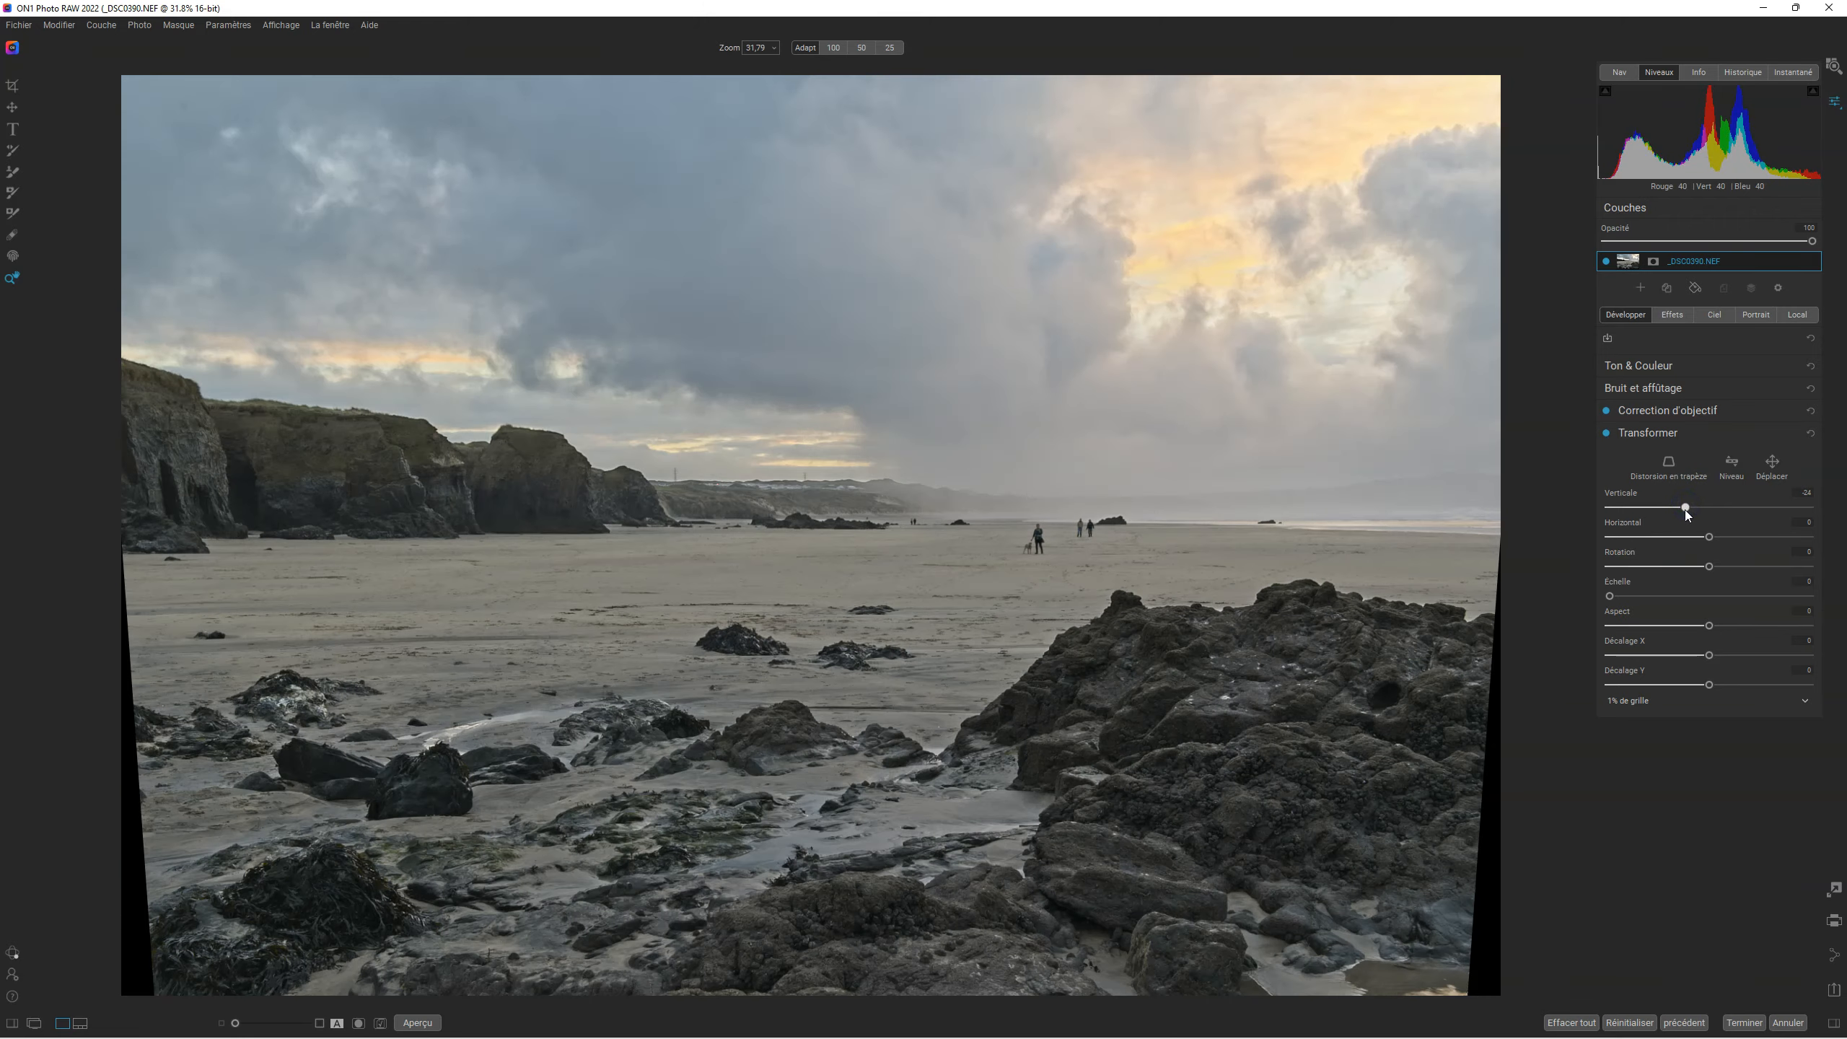
double_click(1685, 508)
left_click(1643, 704)
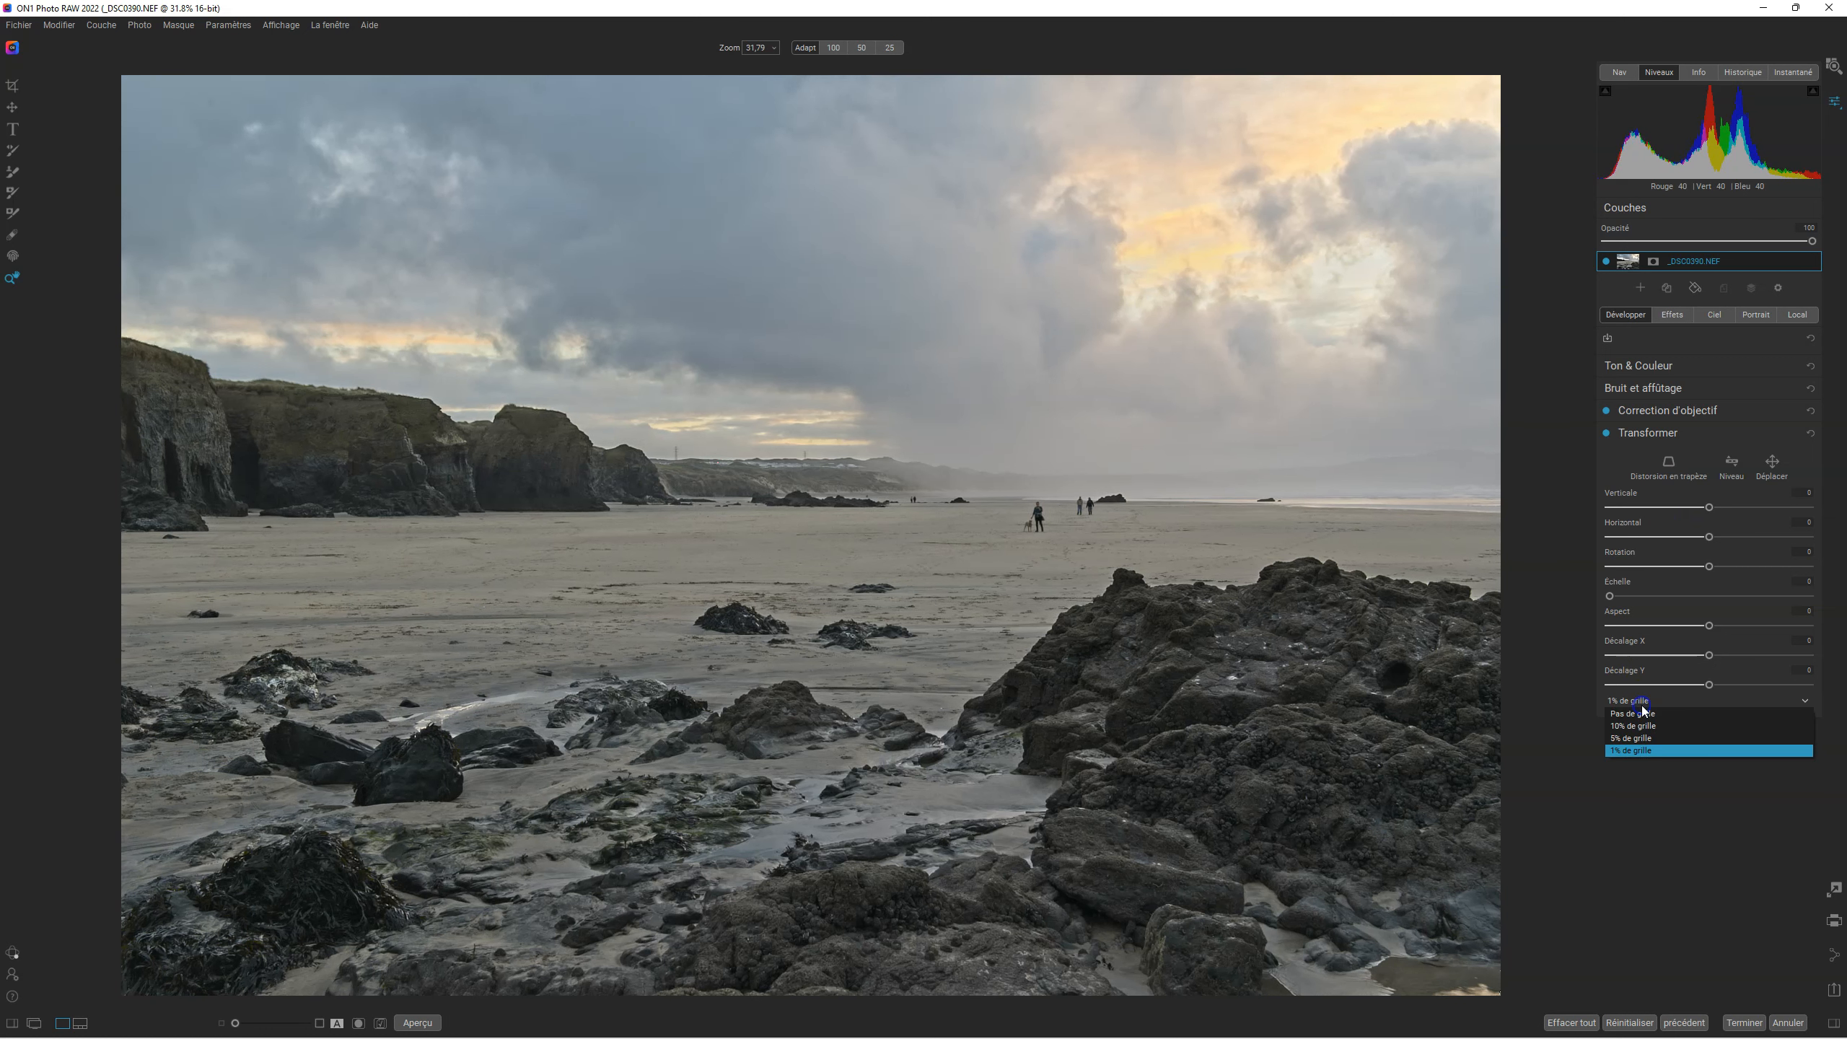
left_click(1640, 725)
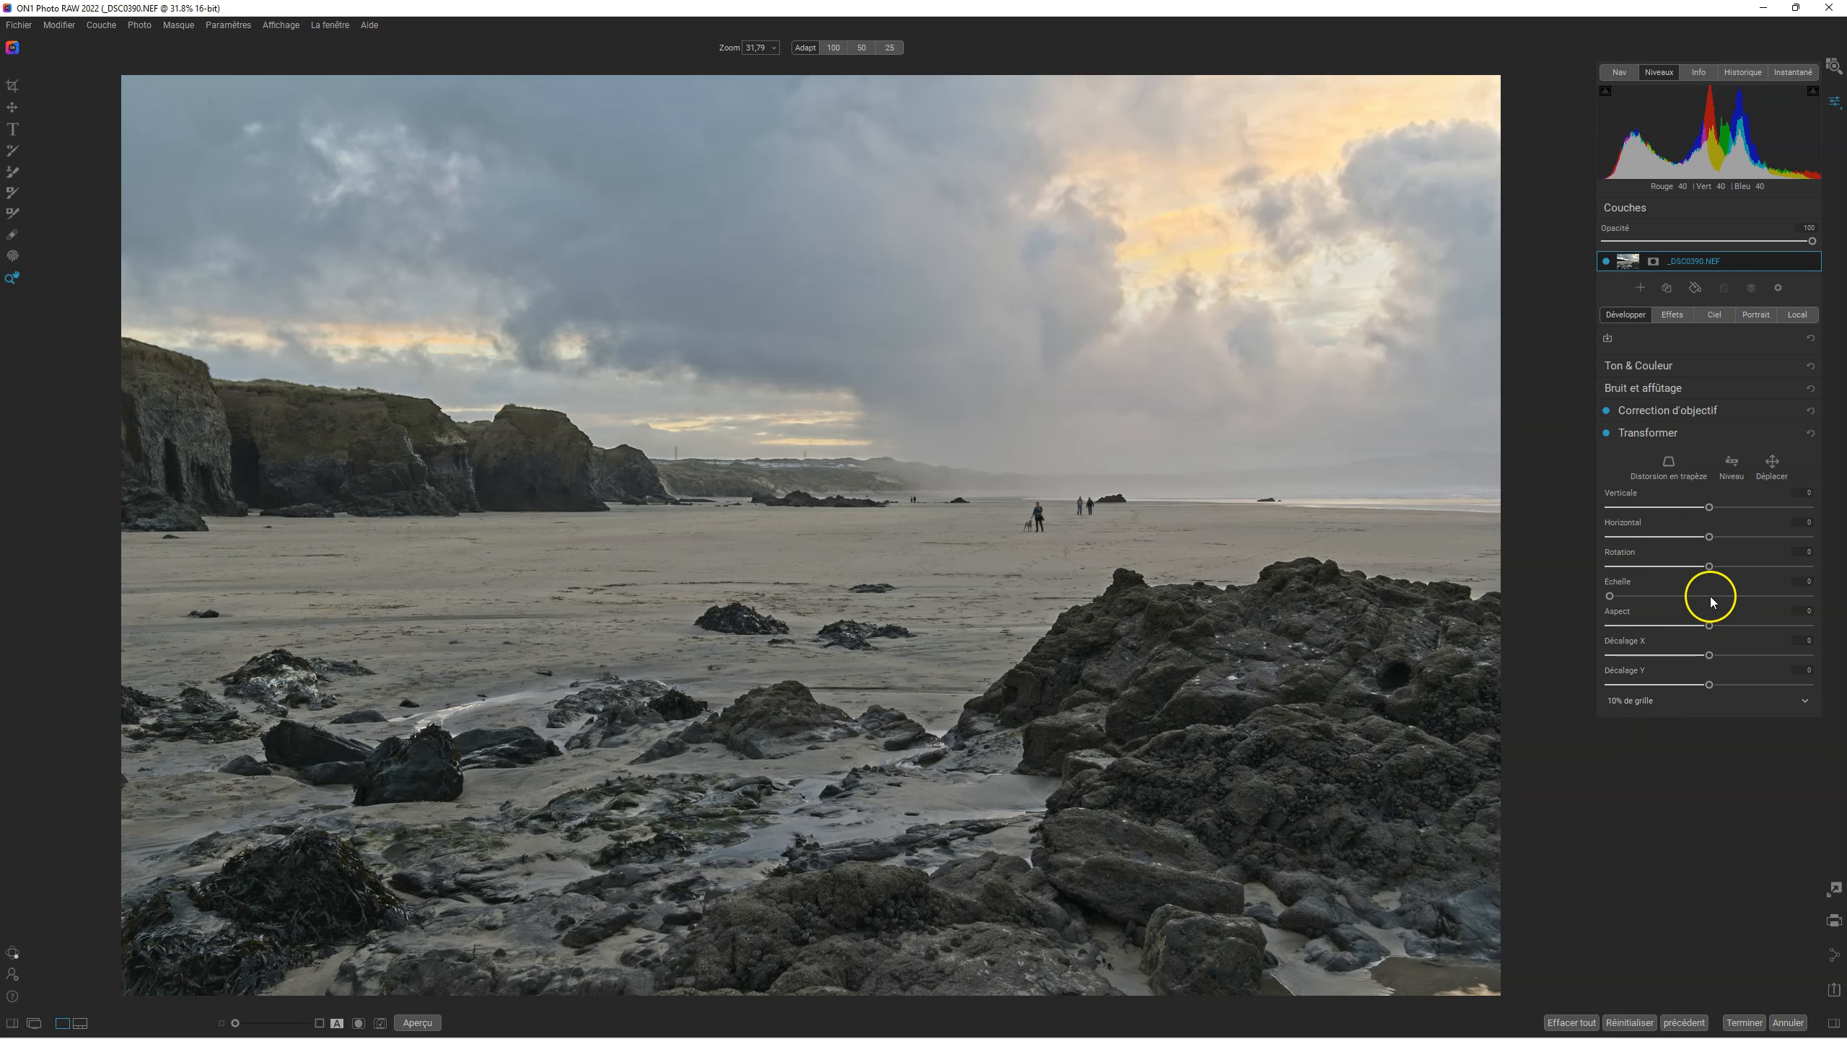
Try the scale, aspect and negative X offset transforms on the beach photo, and reset them.
left_click_drag(1611, 597, 1562, 610)
left_click_drag(1707, 630, 1763, 653)
left_click_drag(1705, 657, 1660, 657)
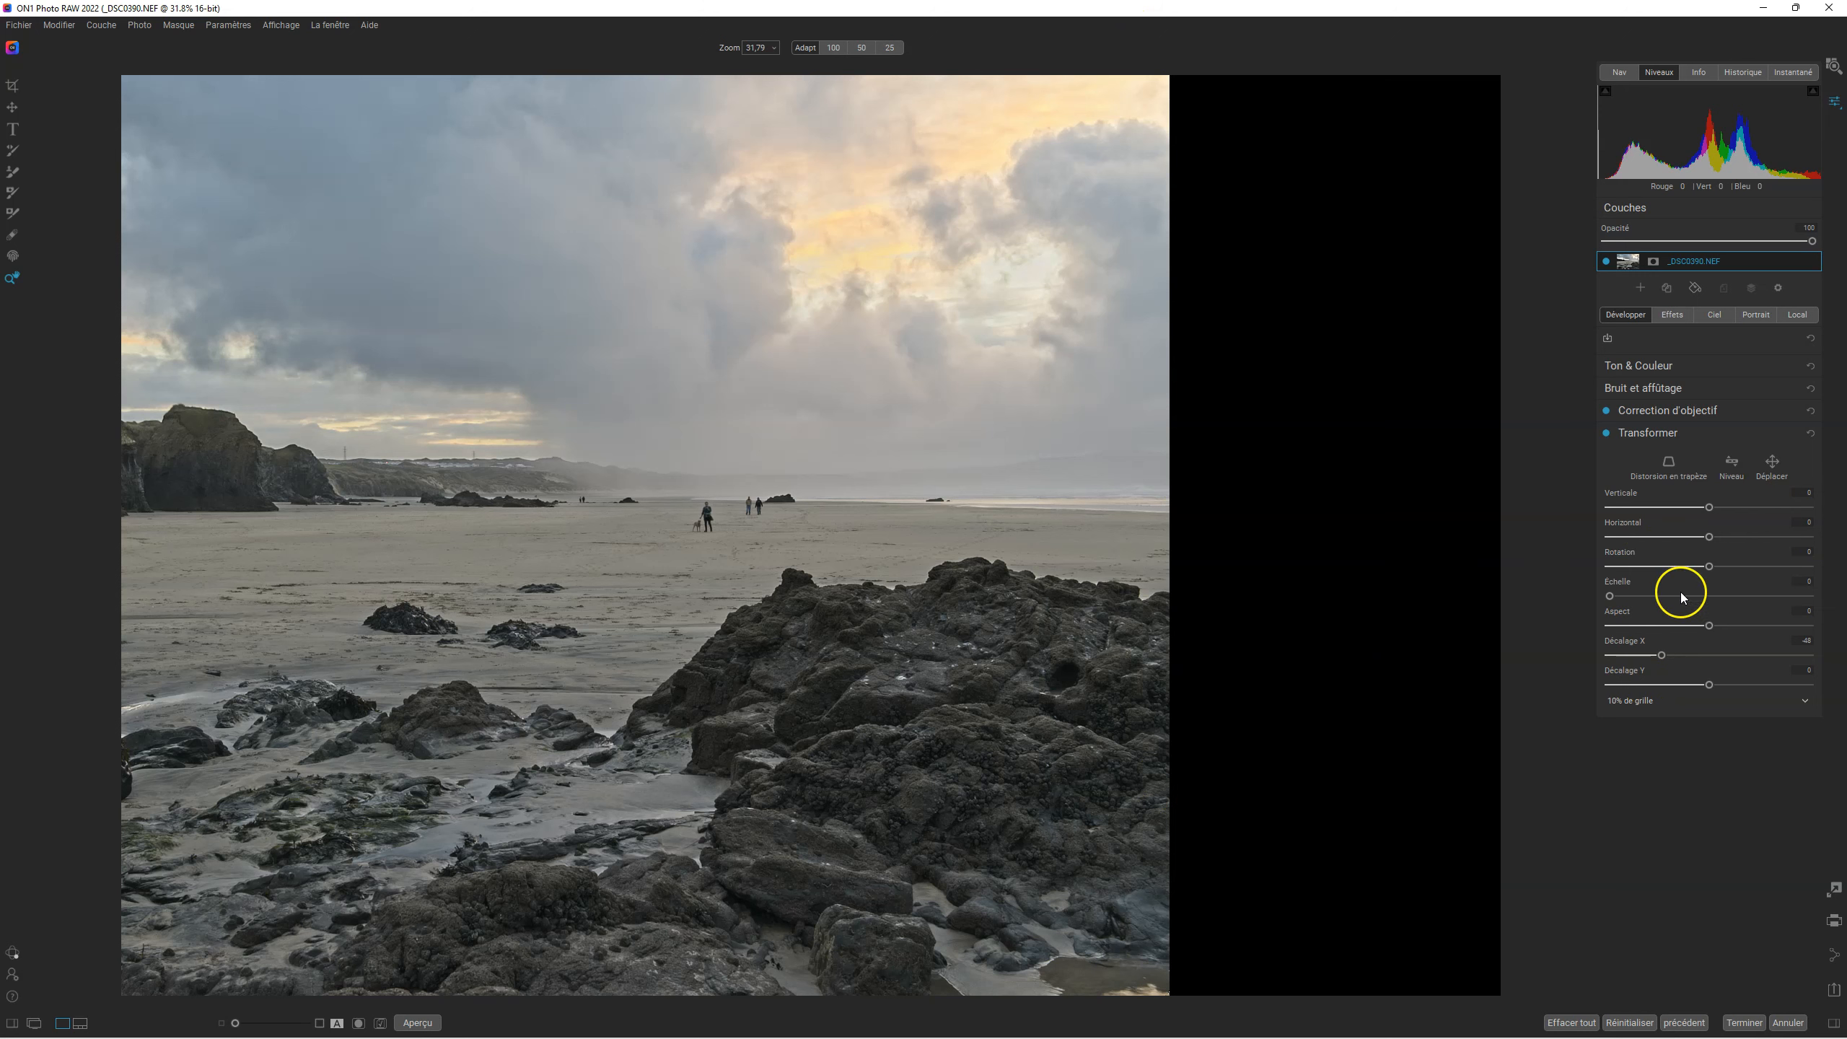
double_click(1663, 656)
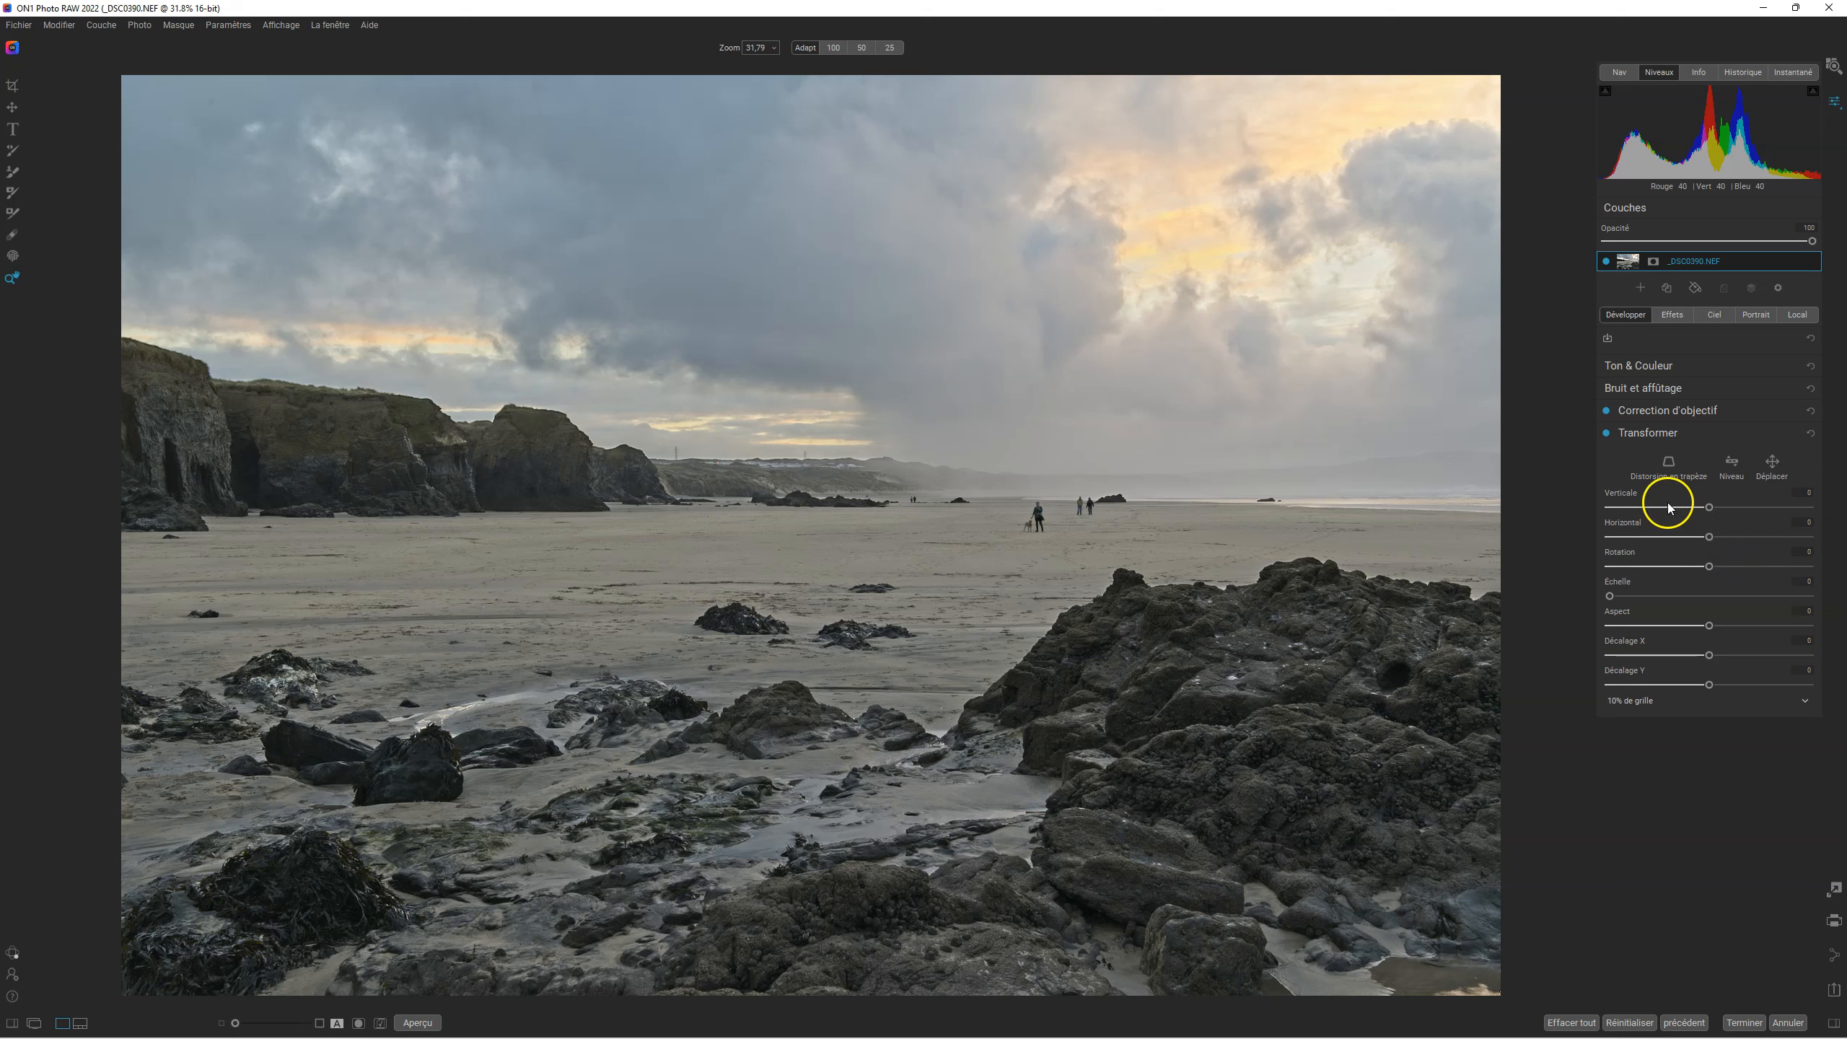
Try a keystone correction by applying a trapezoid that narrows towards the sky, and reset the transform.
left_click(1671, 462)
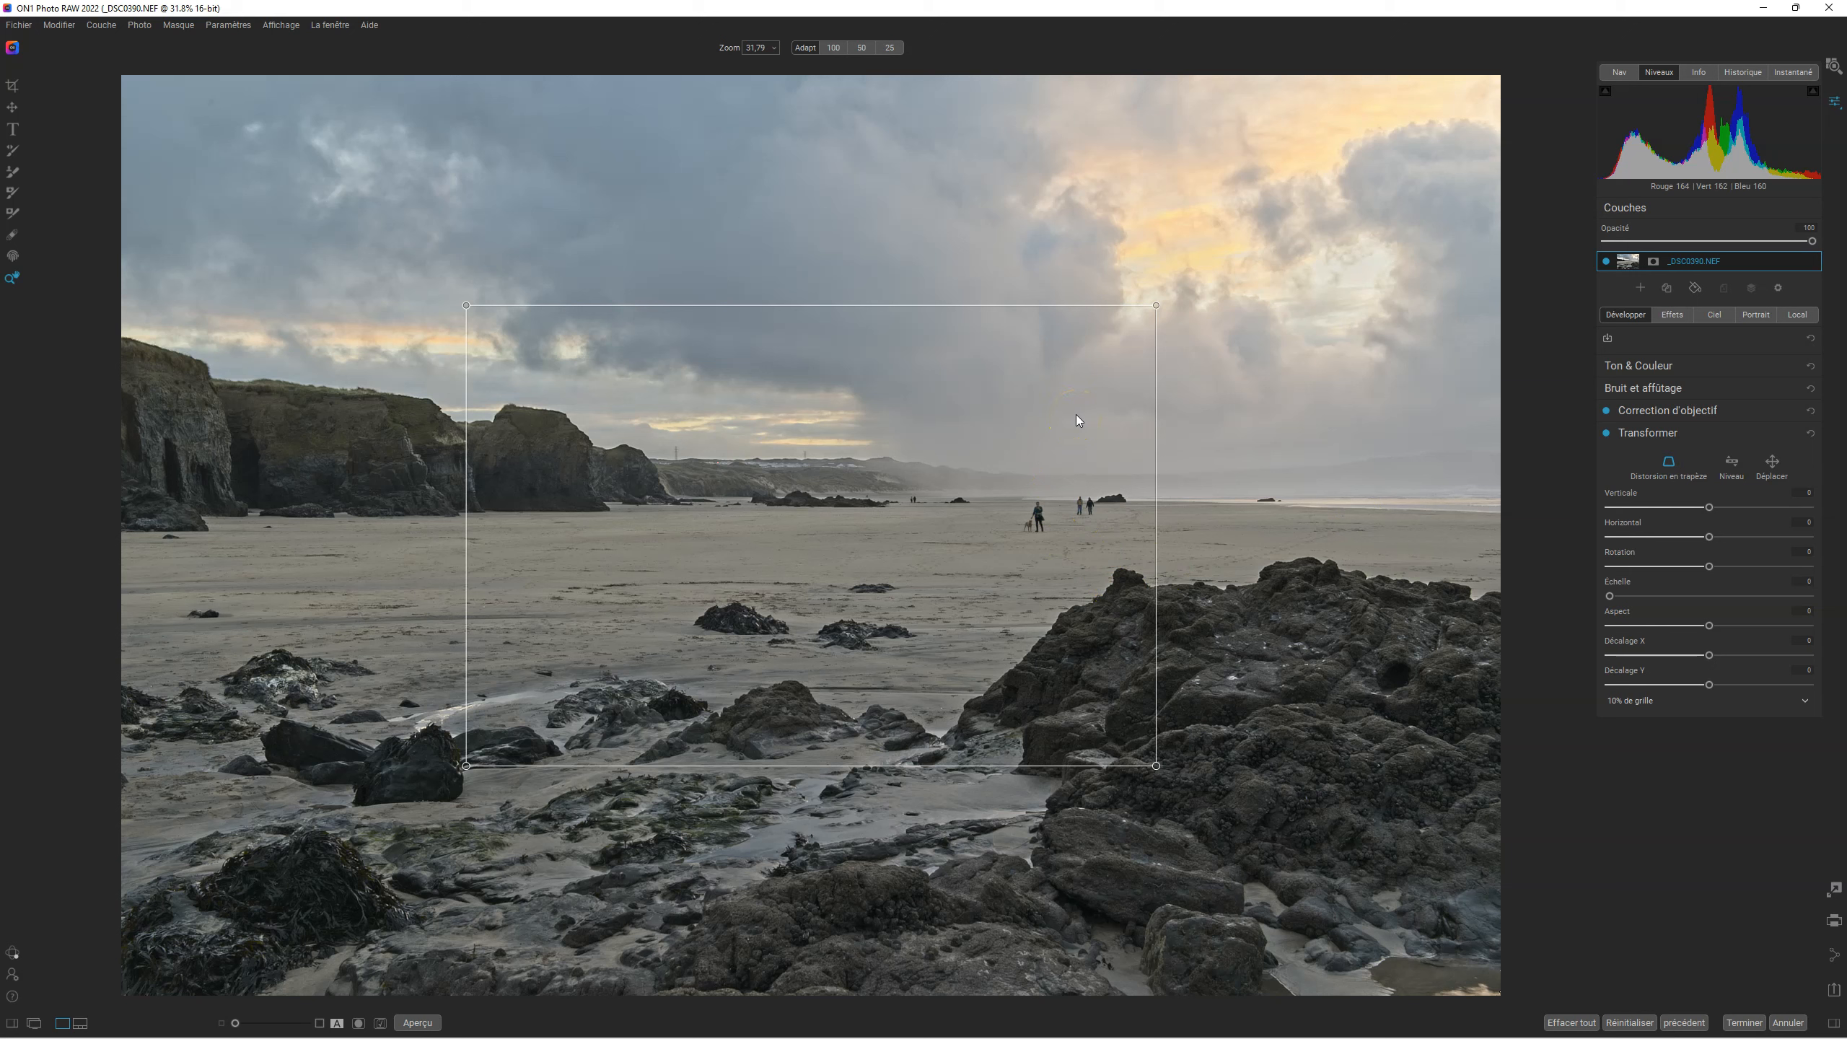
left_click_drag(1157, 307, 951, 307)
left_click_drag(471, 310, 642, 310)
left_click_drag(466, 766, 540, 655)
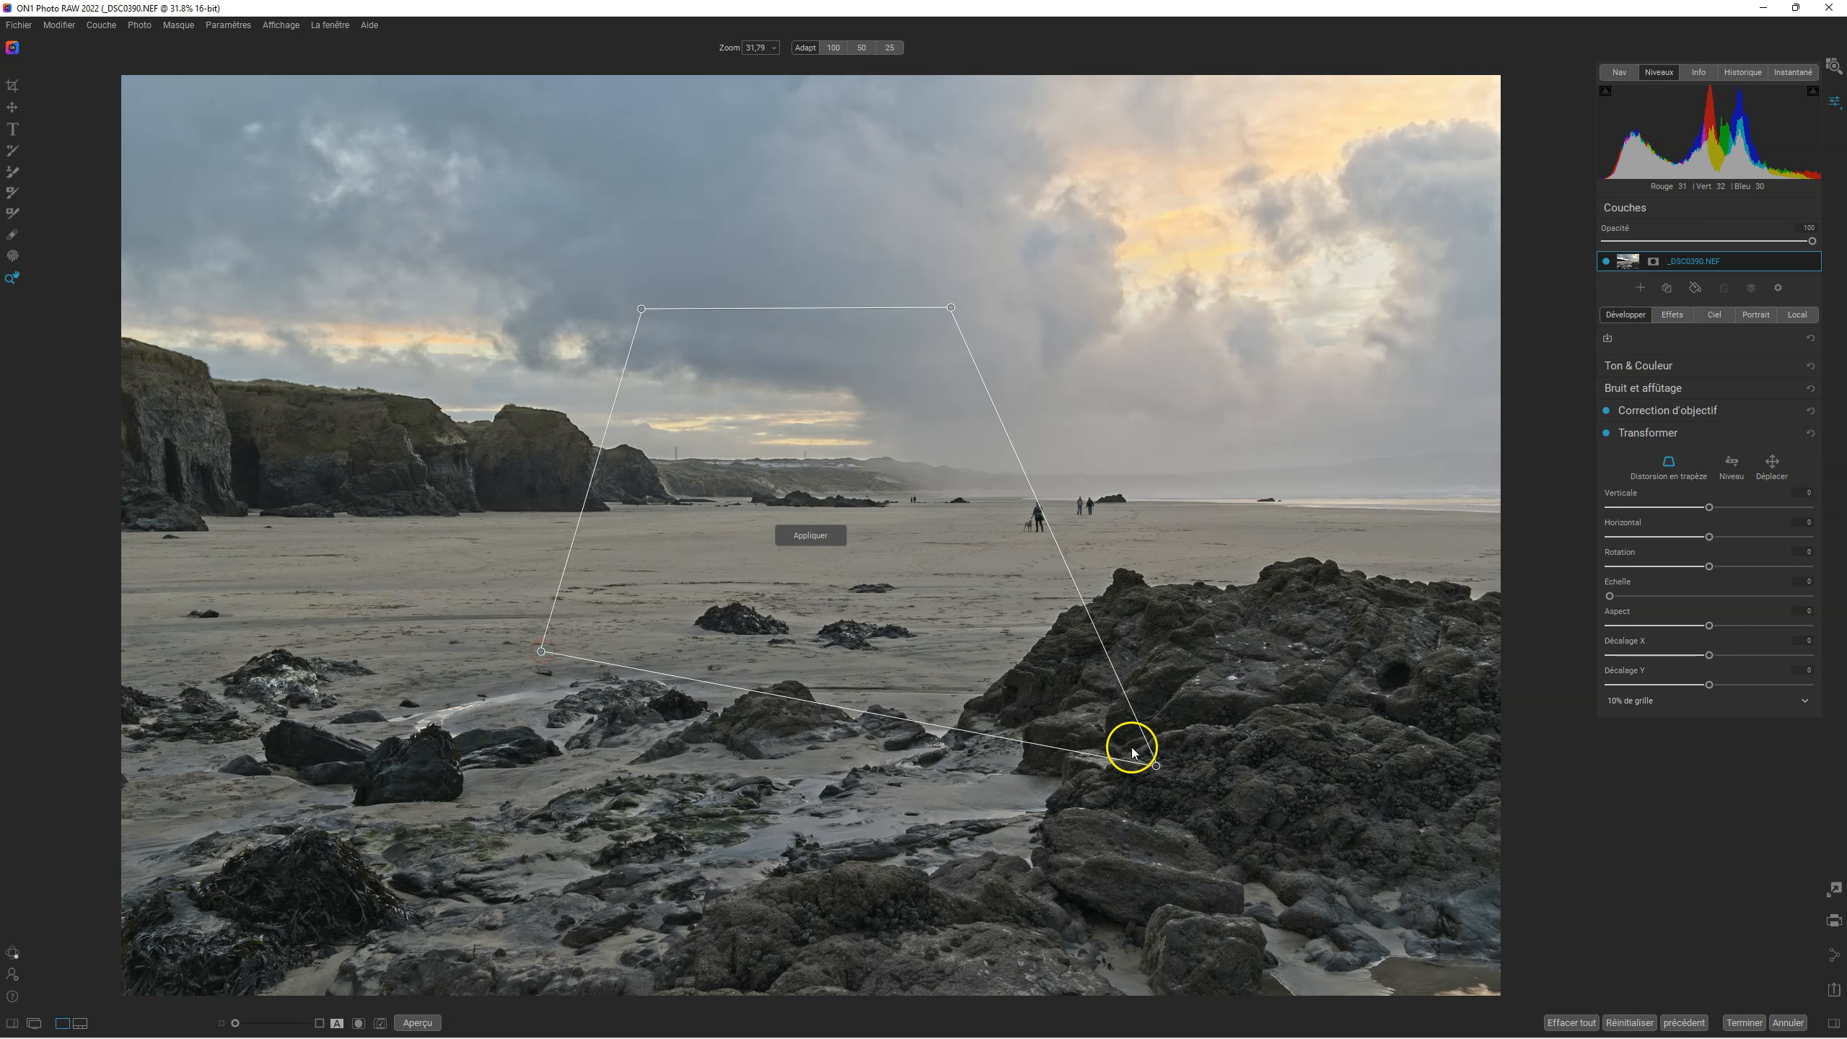
left_click_drag(1161, 767, 1031, 635)
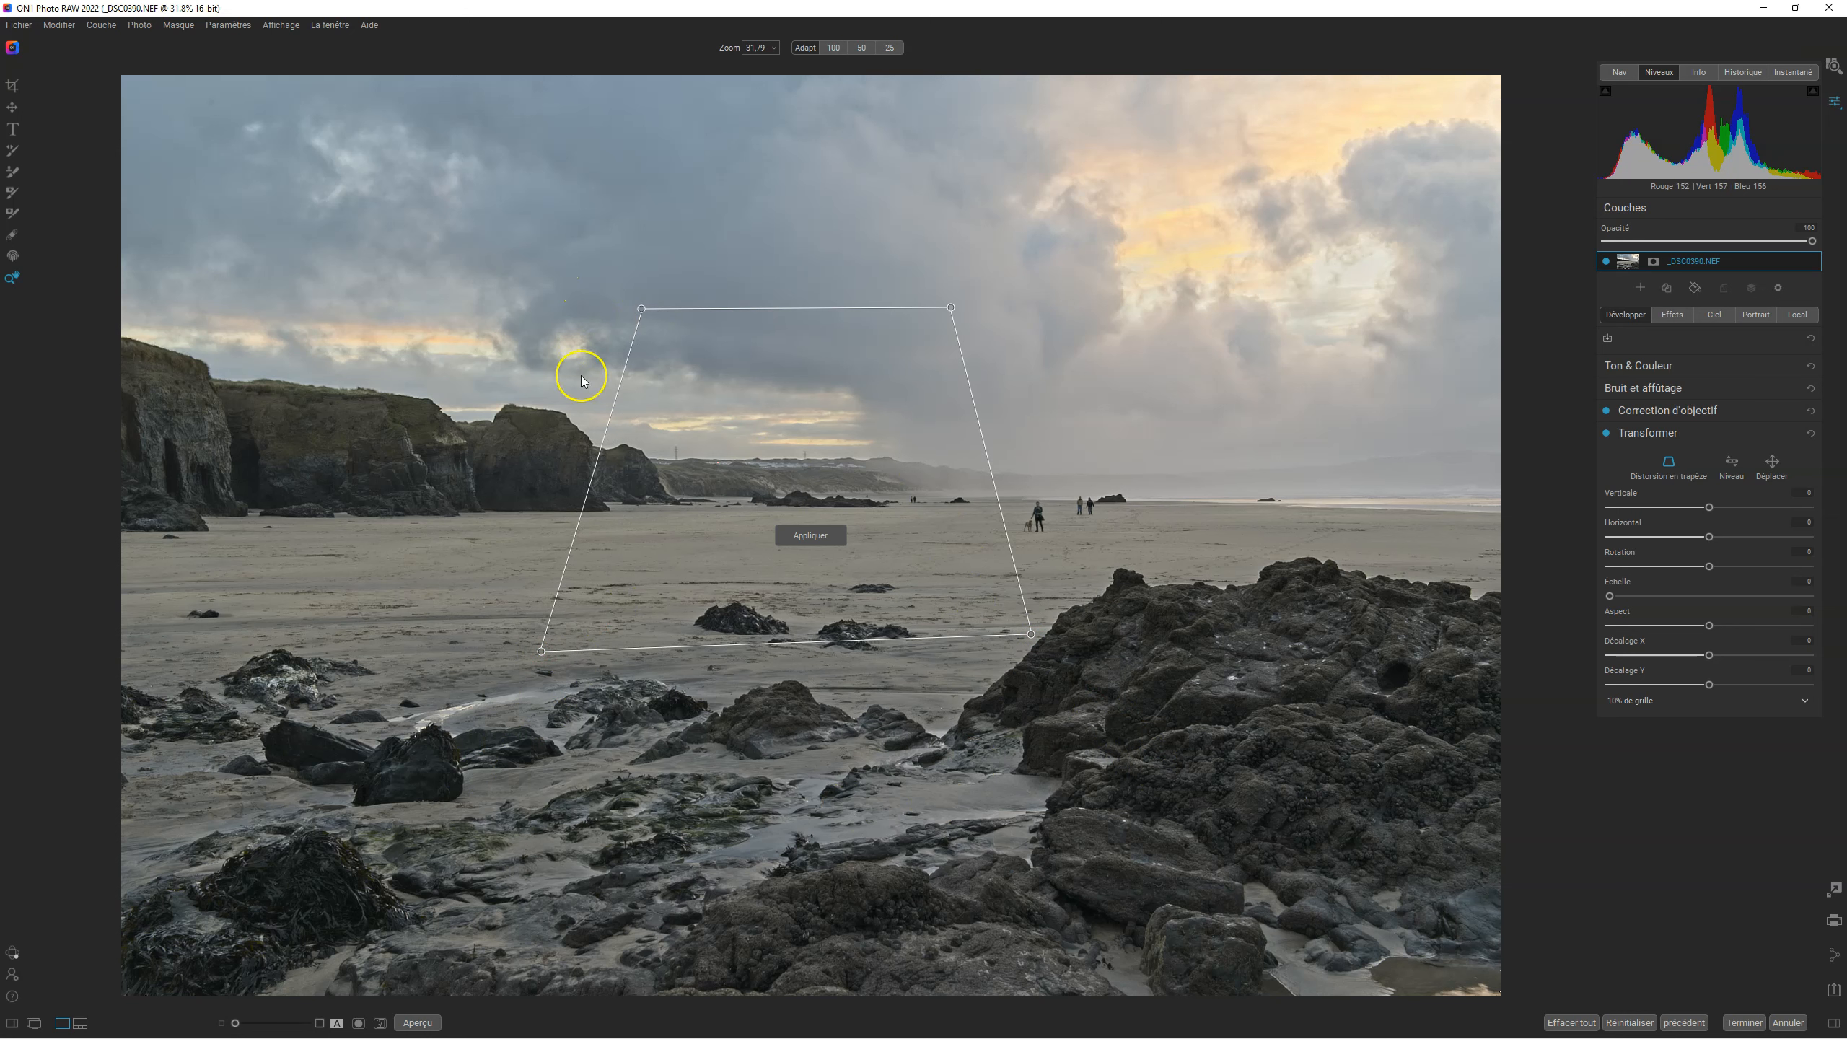
left_click(814, 538)
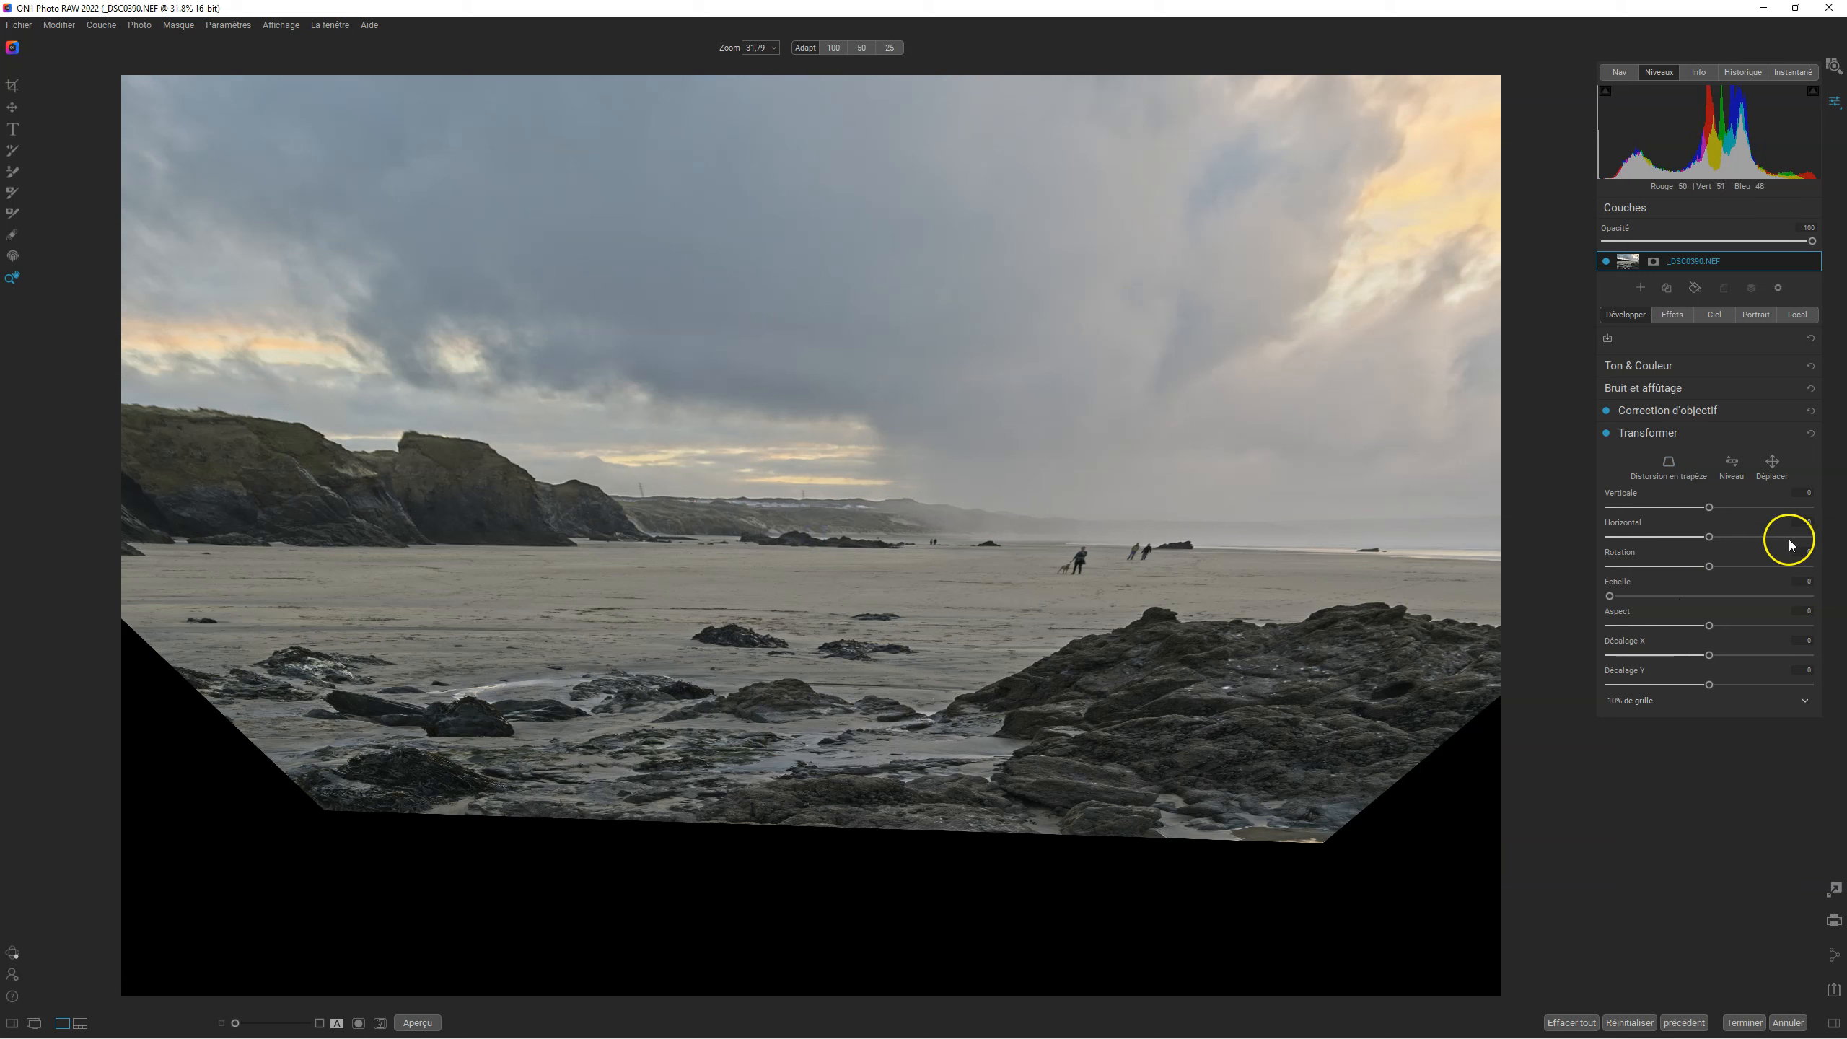
left_click(1811, 434)
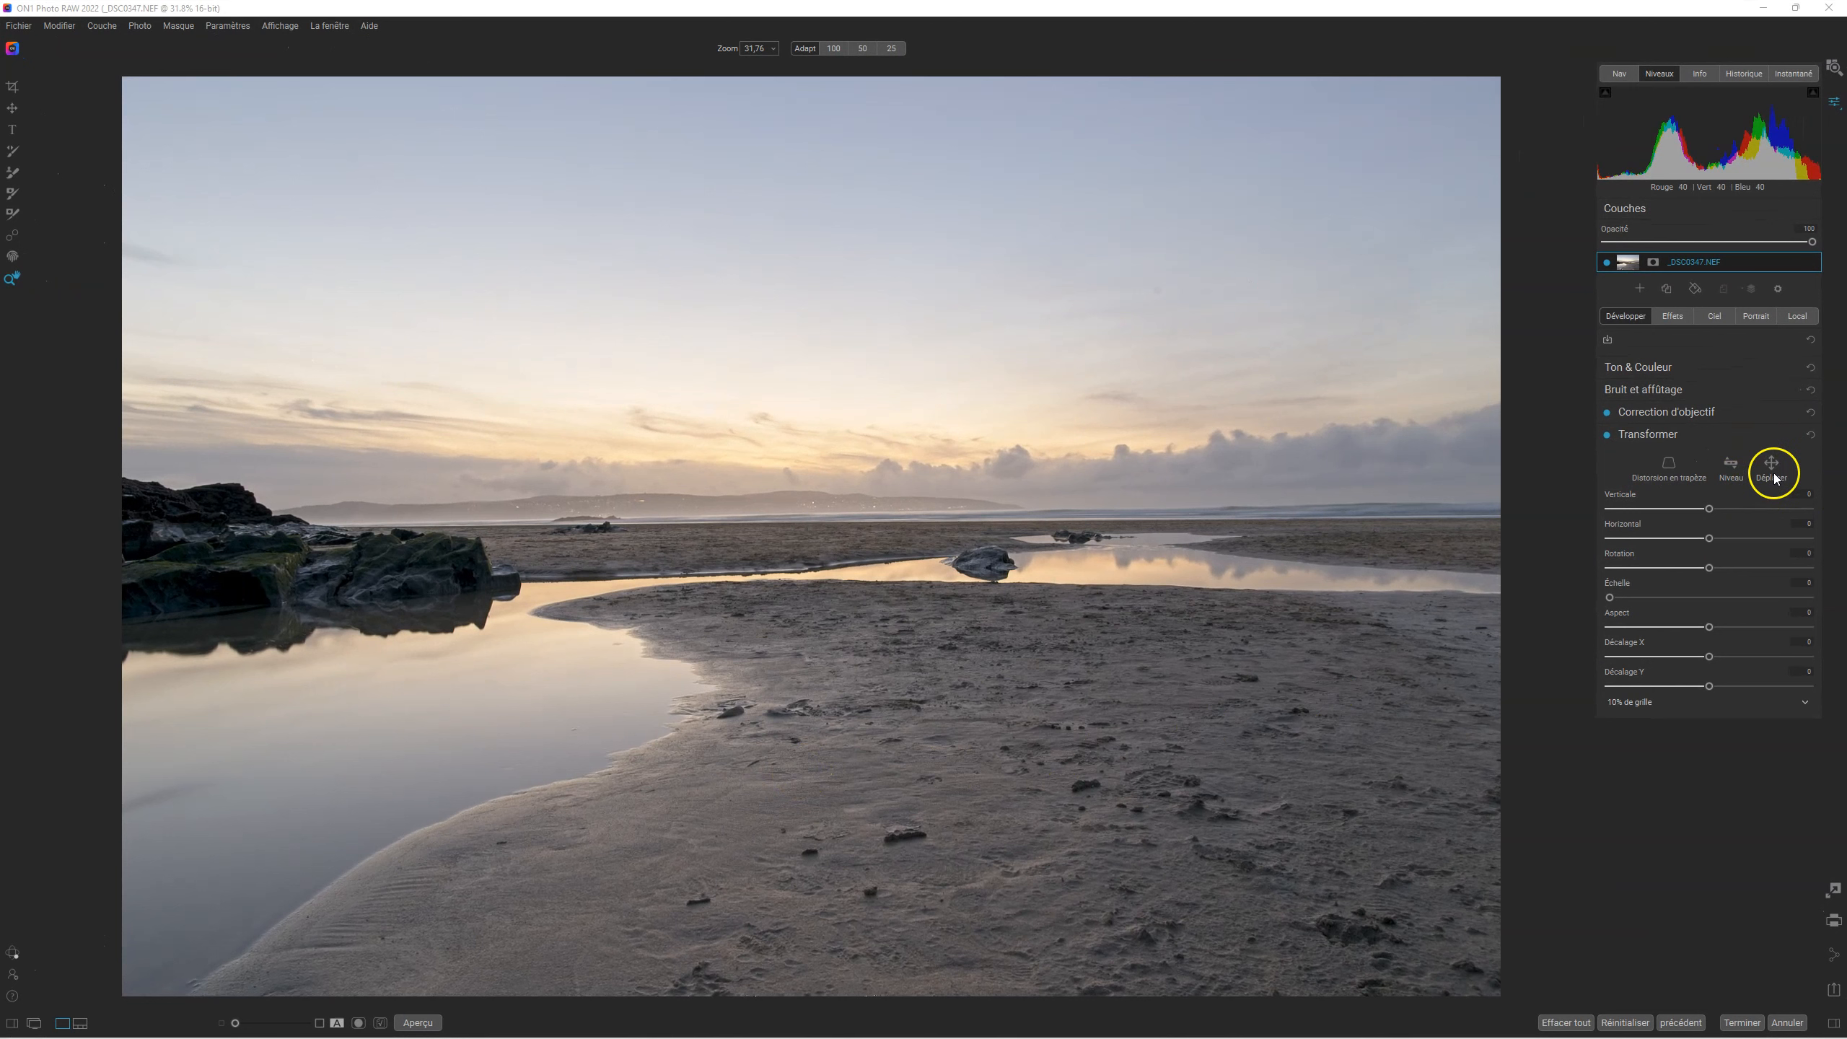
Try levelling _DSC0347.NEF along the sea horizon and moving the image slightly within its frame, and reset the transform.
left_click(1719, 472)
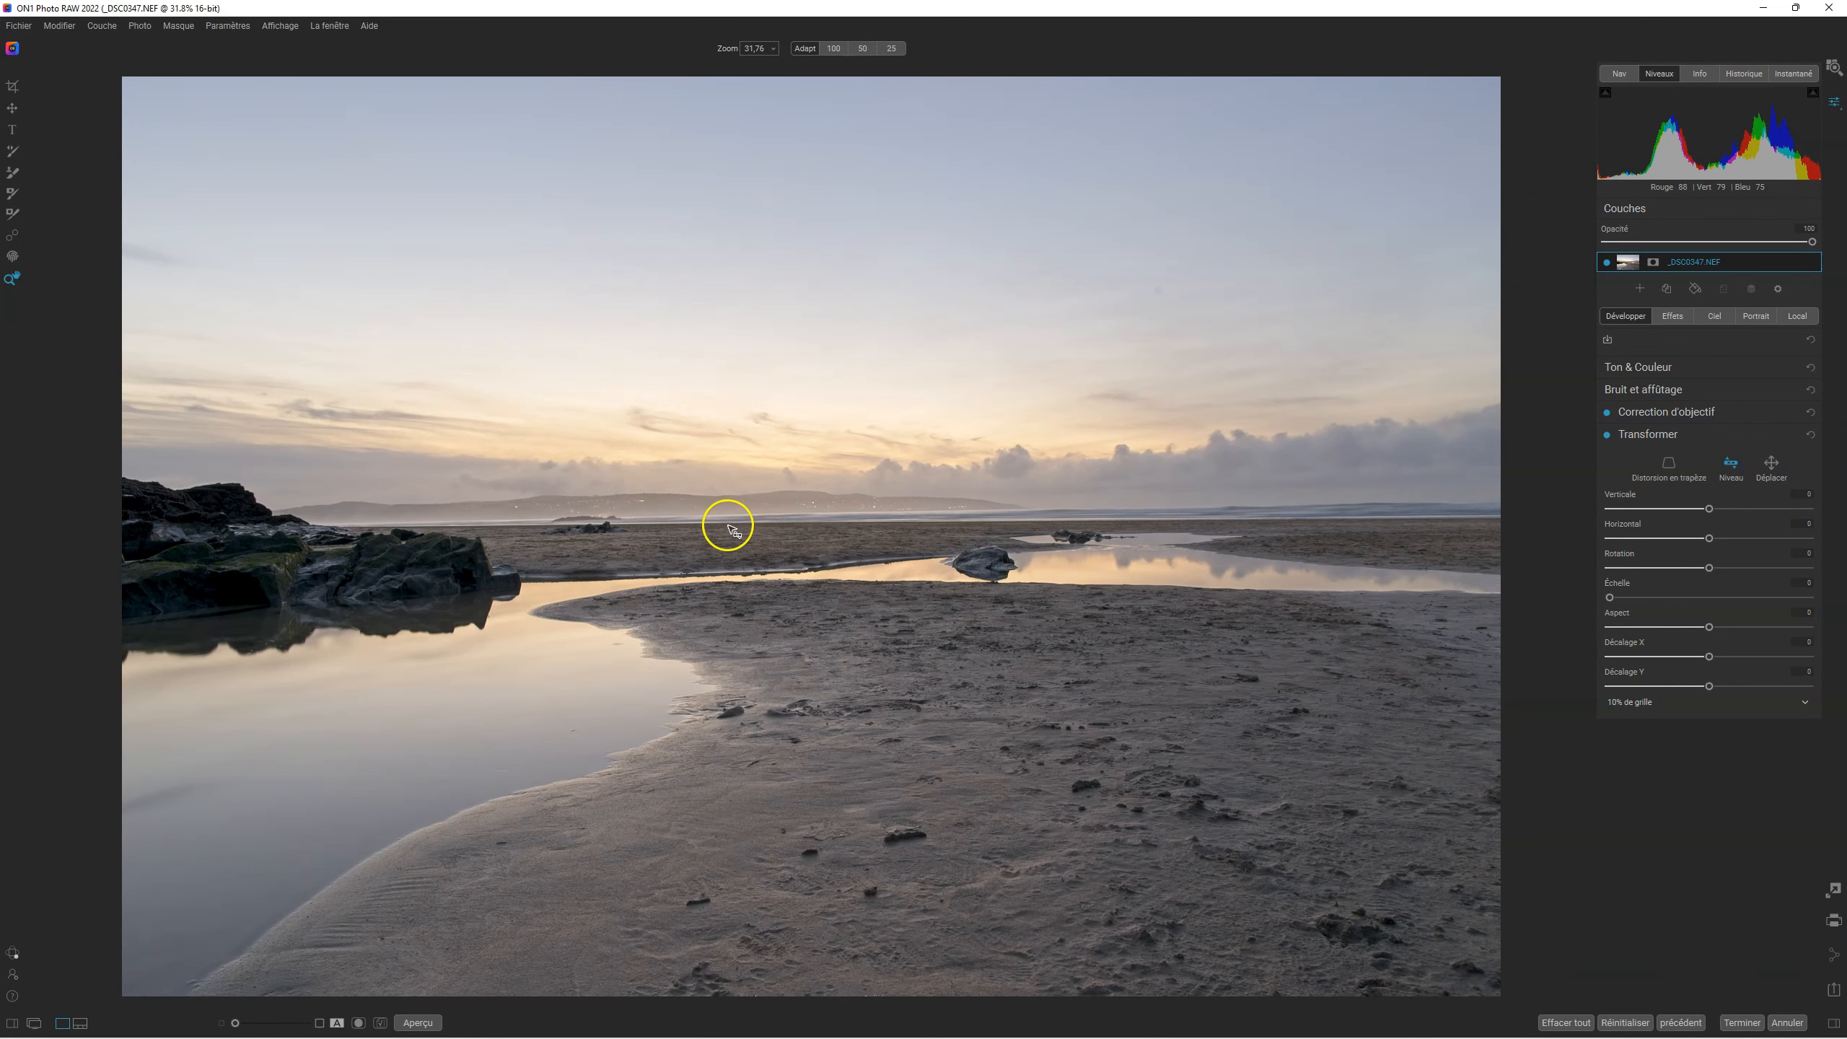
left_click_drag(726, 521, 1429, 519)
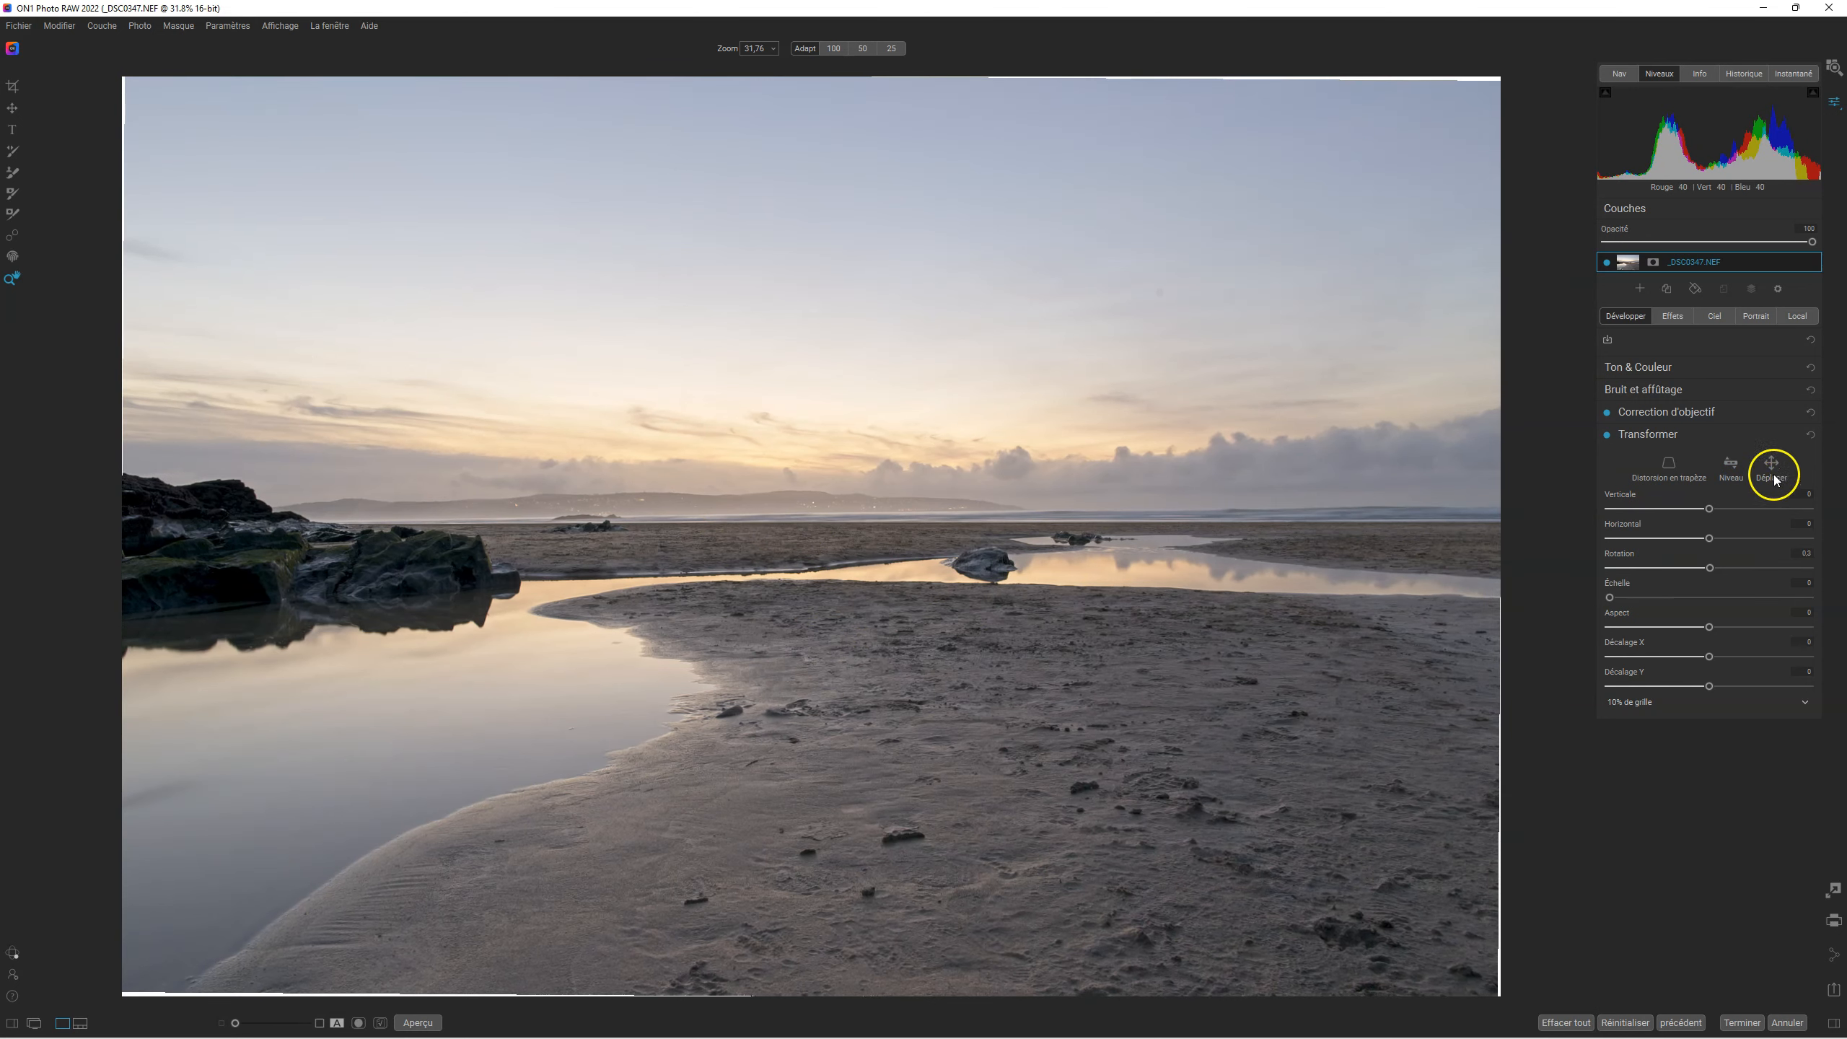
mouse_move(832, 598)
left_mouse_down()
mouse_move(812, 635)
mouse_move(899, 523)
mouse_move(980, 580)
mouse_move(826, 615)
left_mouse_up()
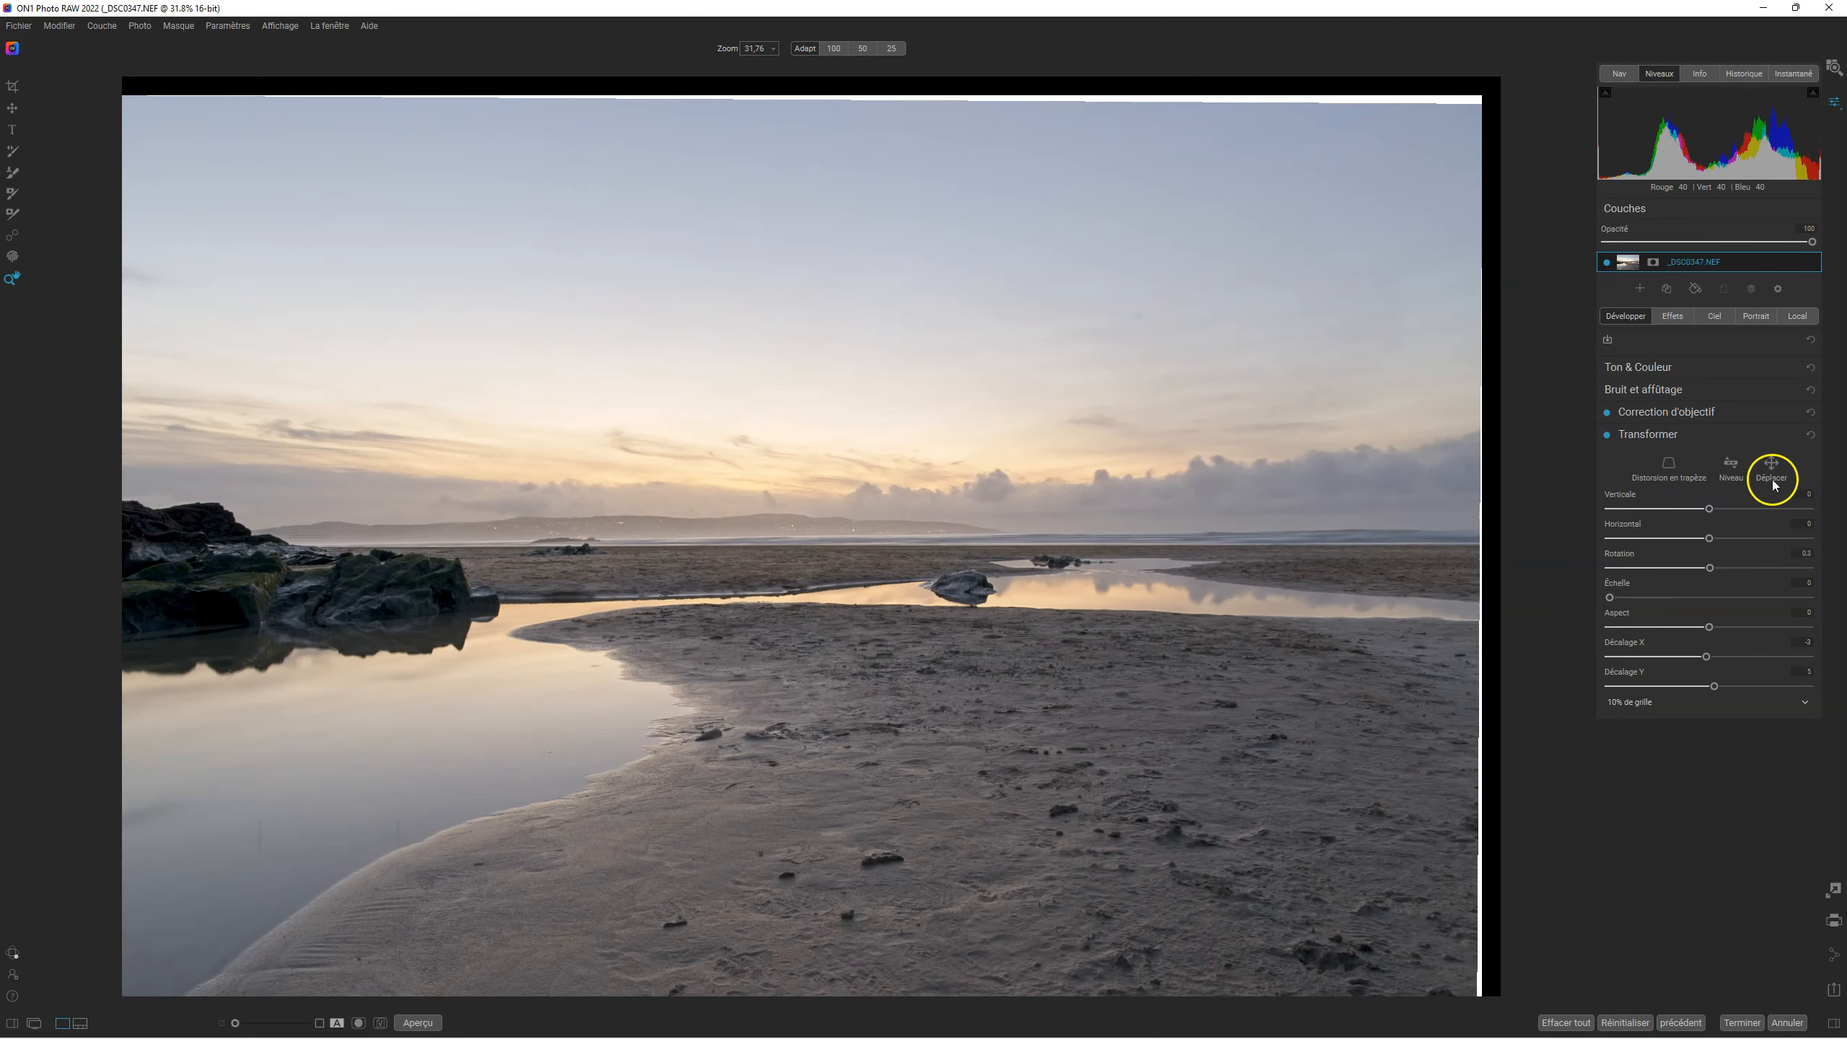
left_click(1811, 435)
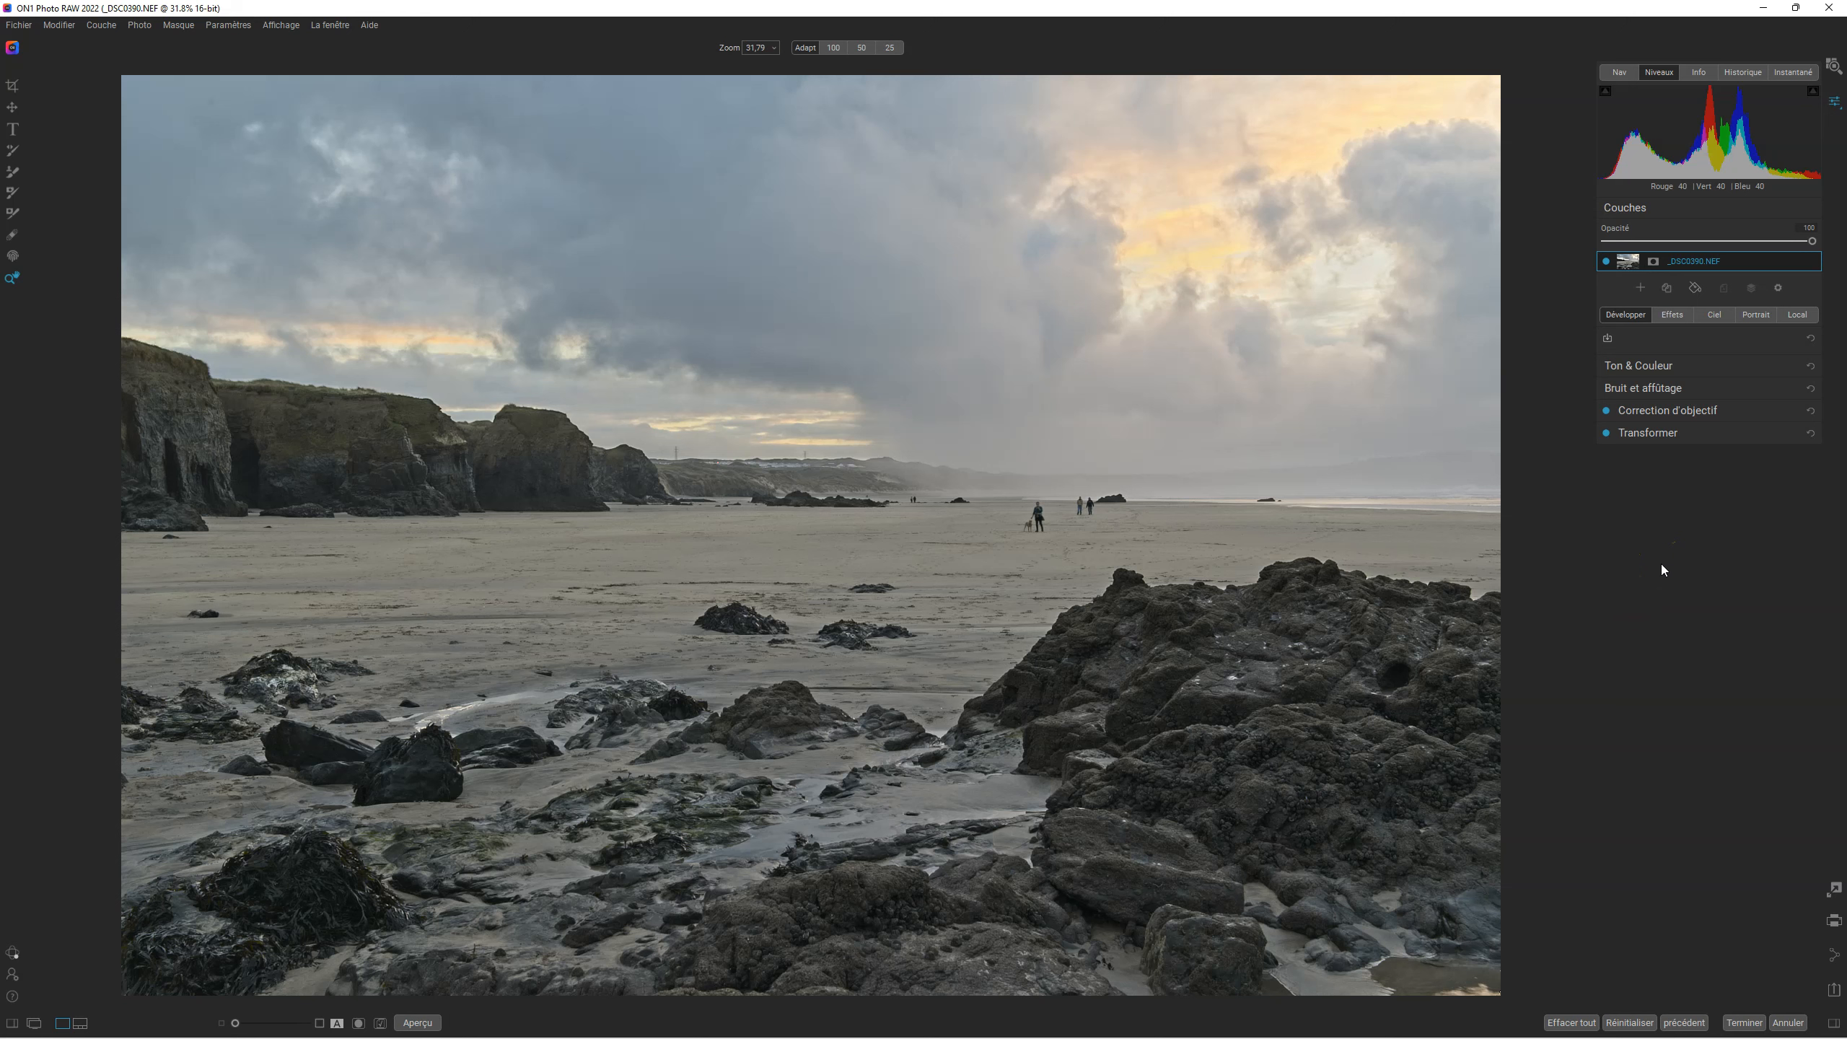
Add a Lueur (Glow) filter to _DSC0390.NEF, set its amount to about 25, and vary its halo.
left_click(1671, 315)
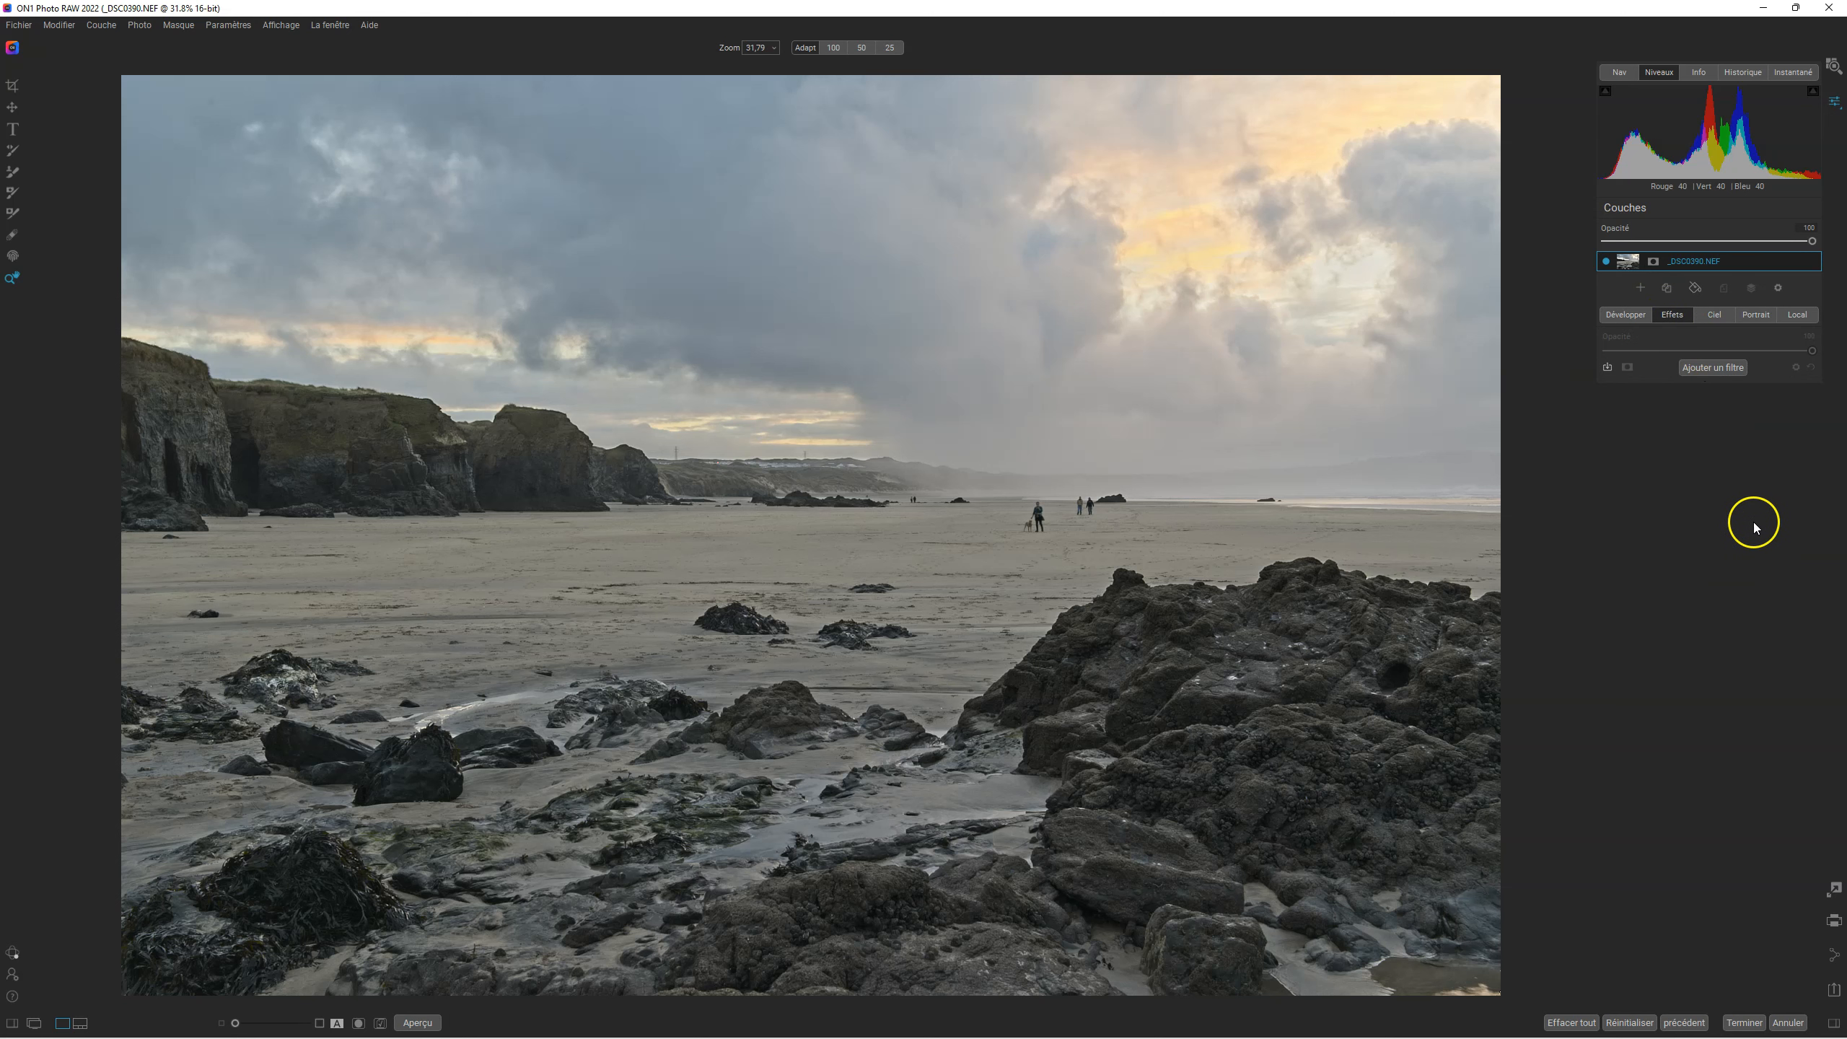
left_click(1714, 368)
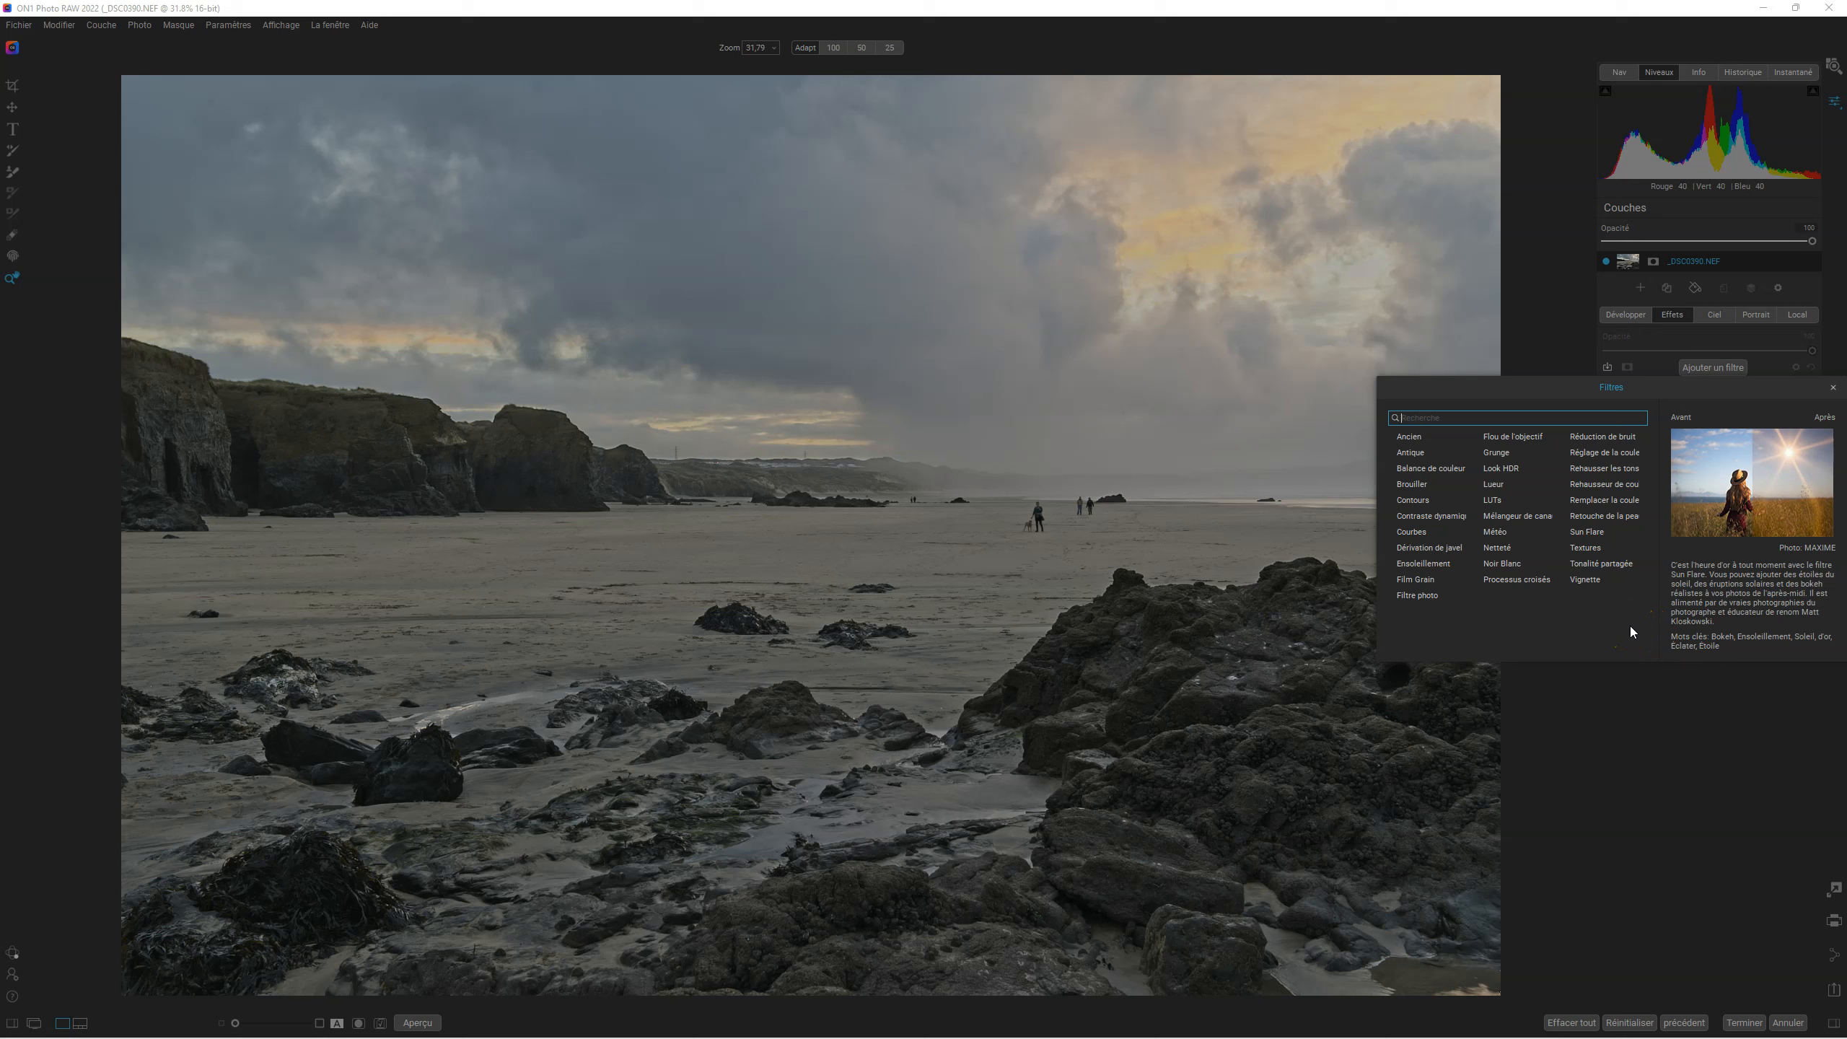
left_click(1504, 486)
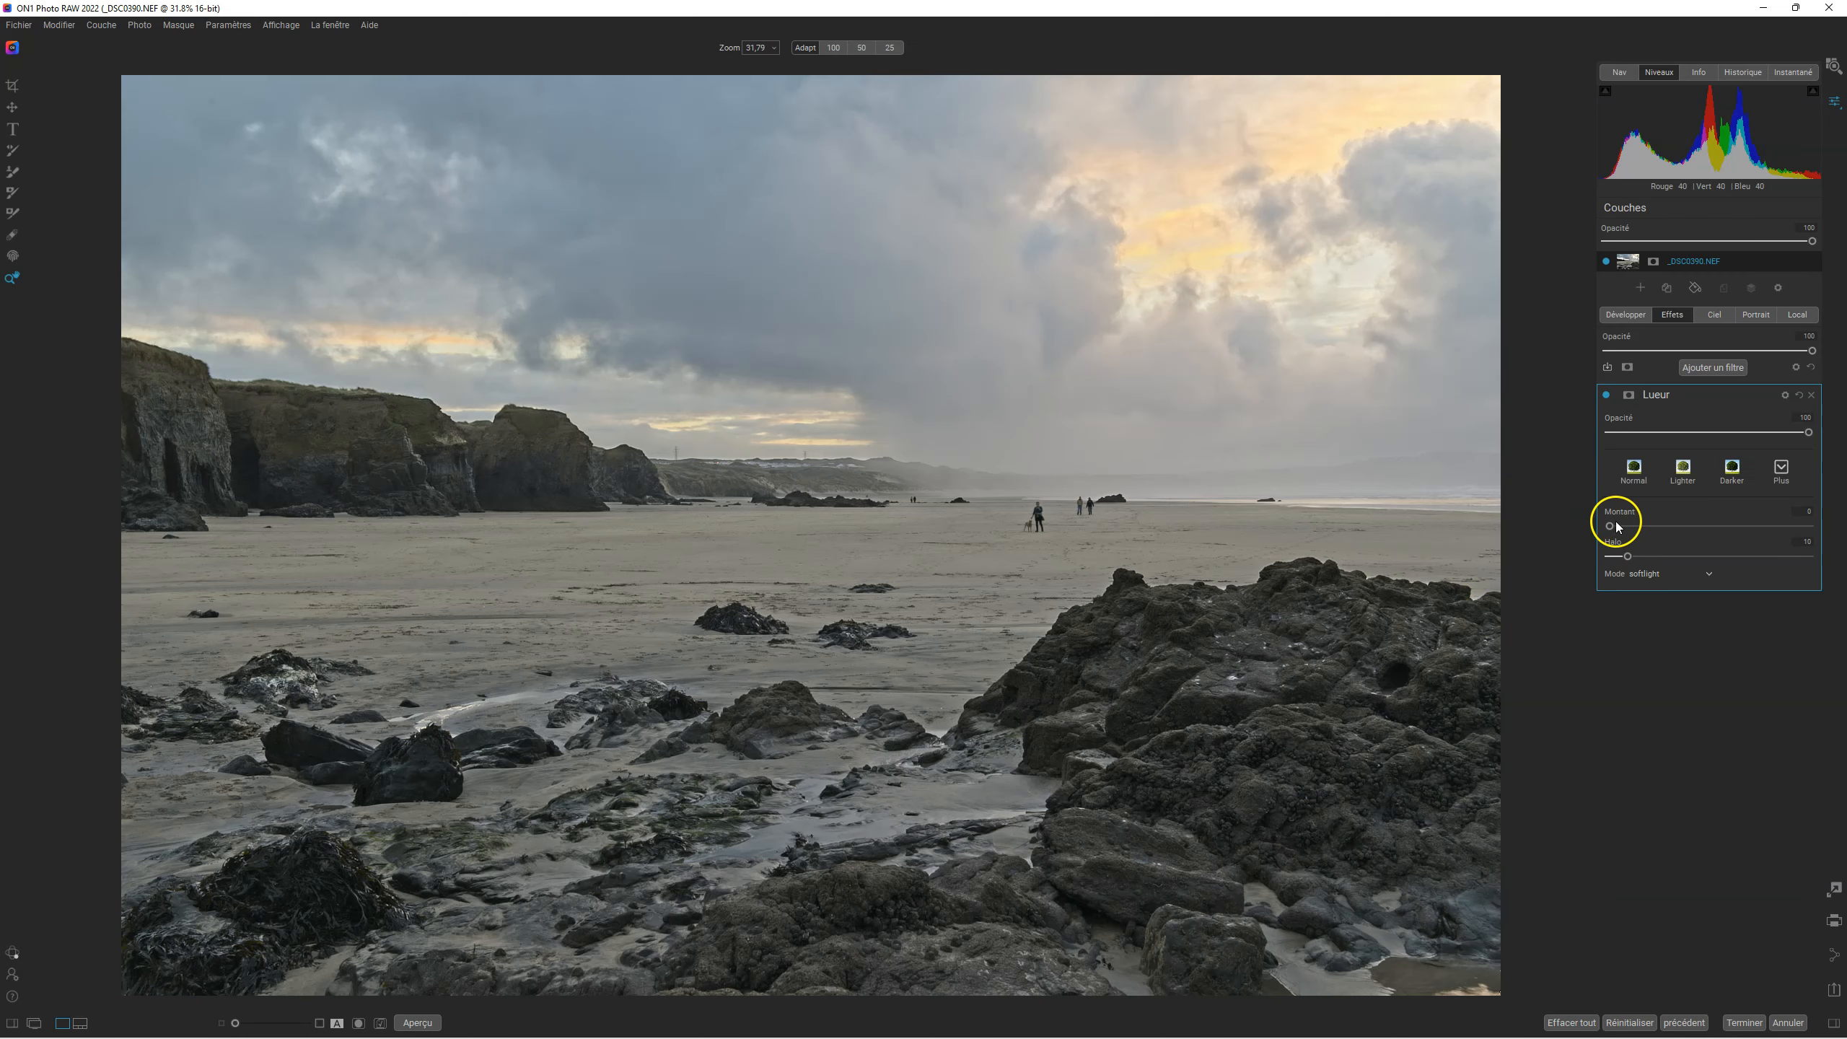
left_click_drag(1609, 526, 1773, 565)
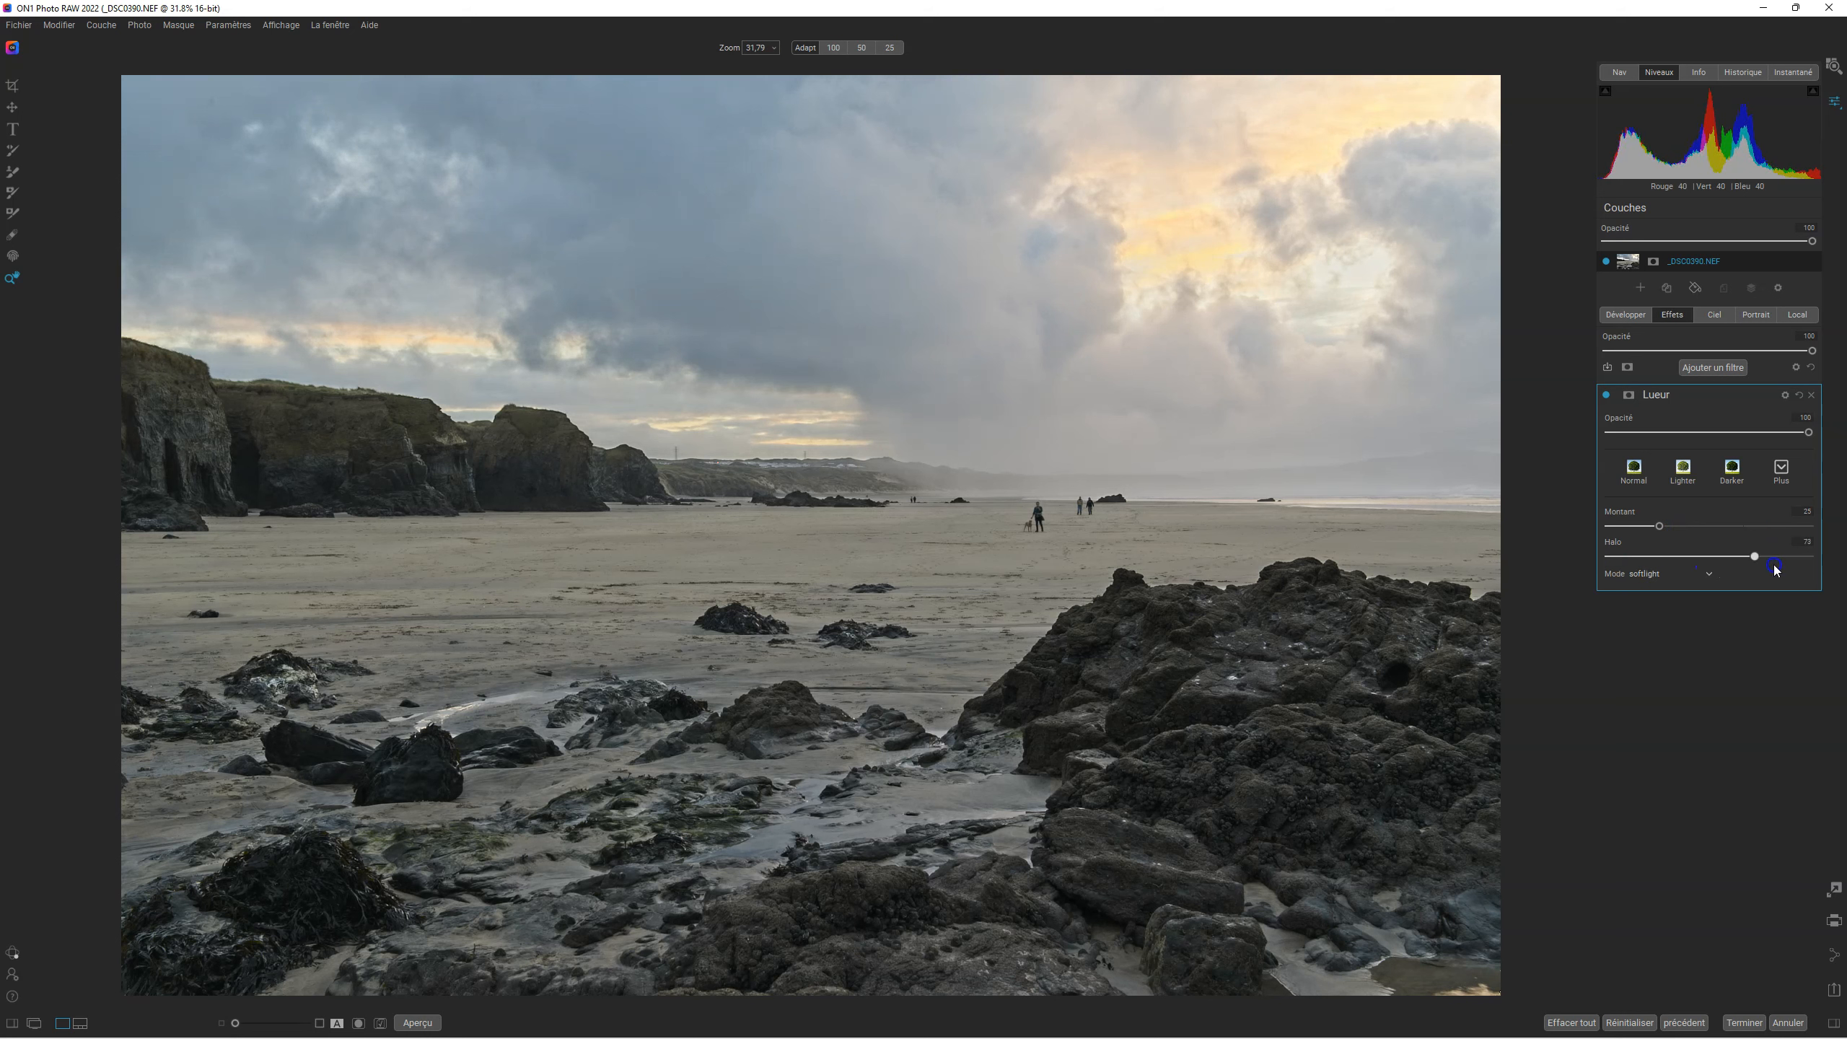
mouse_move(1645, 565)
left_mouse_down()
mouse_move(1734, 557)
mouse_move(1647, 563)
left_mouse_up()
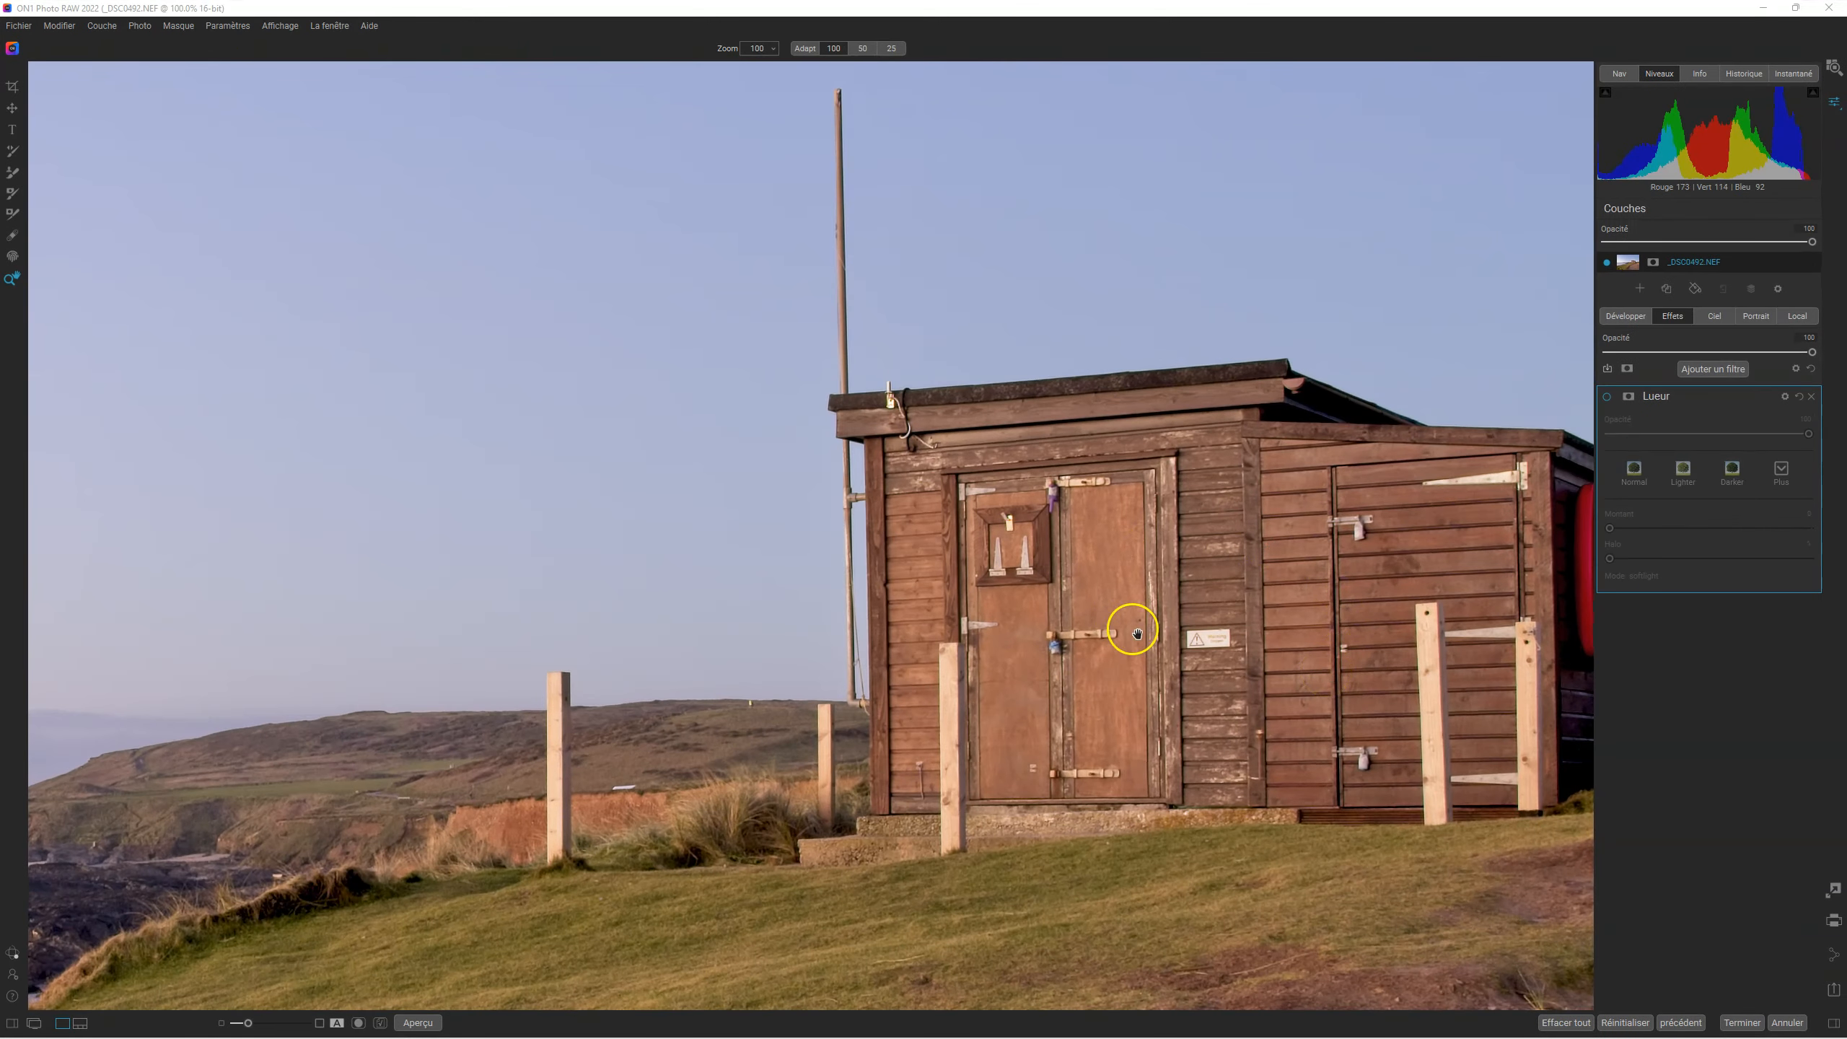
Enable the Lueur filter on _DSC0492.NEF and raise its amount to 100, checking the hut at 100% zoom.
left_click(1333, 567)
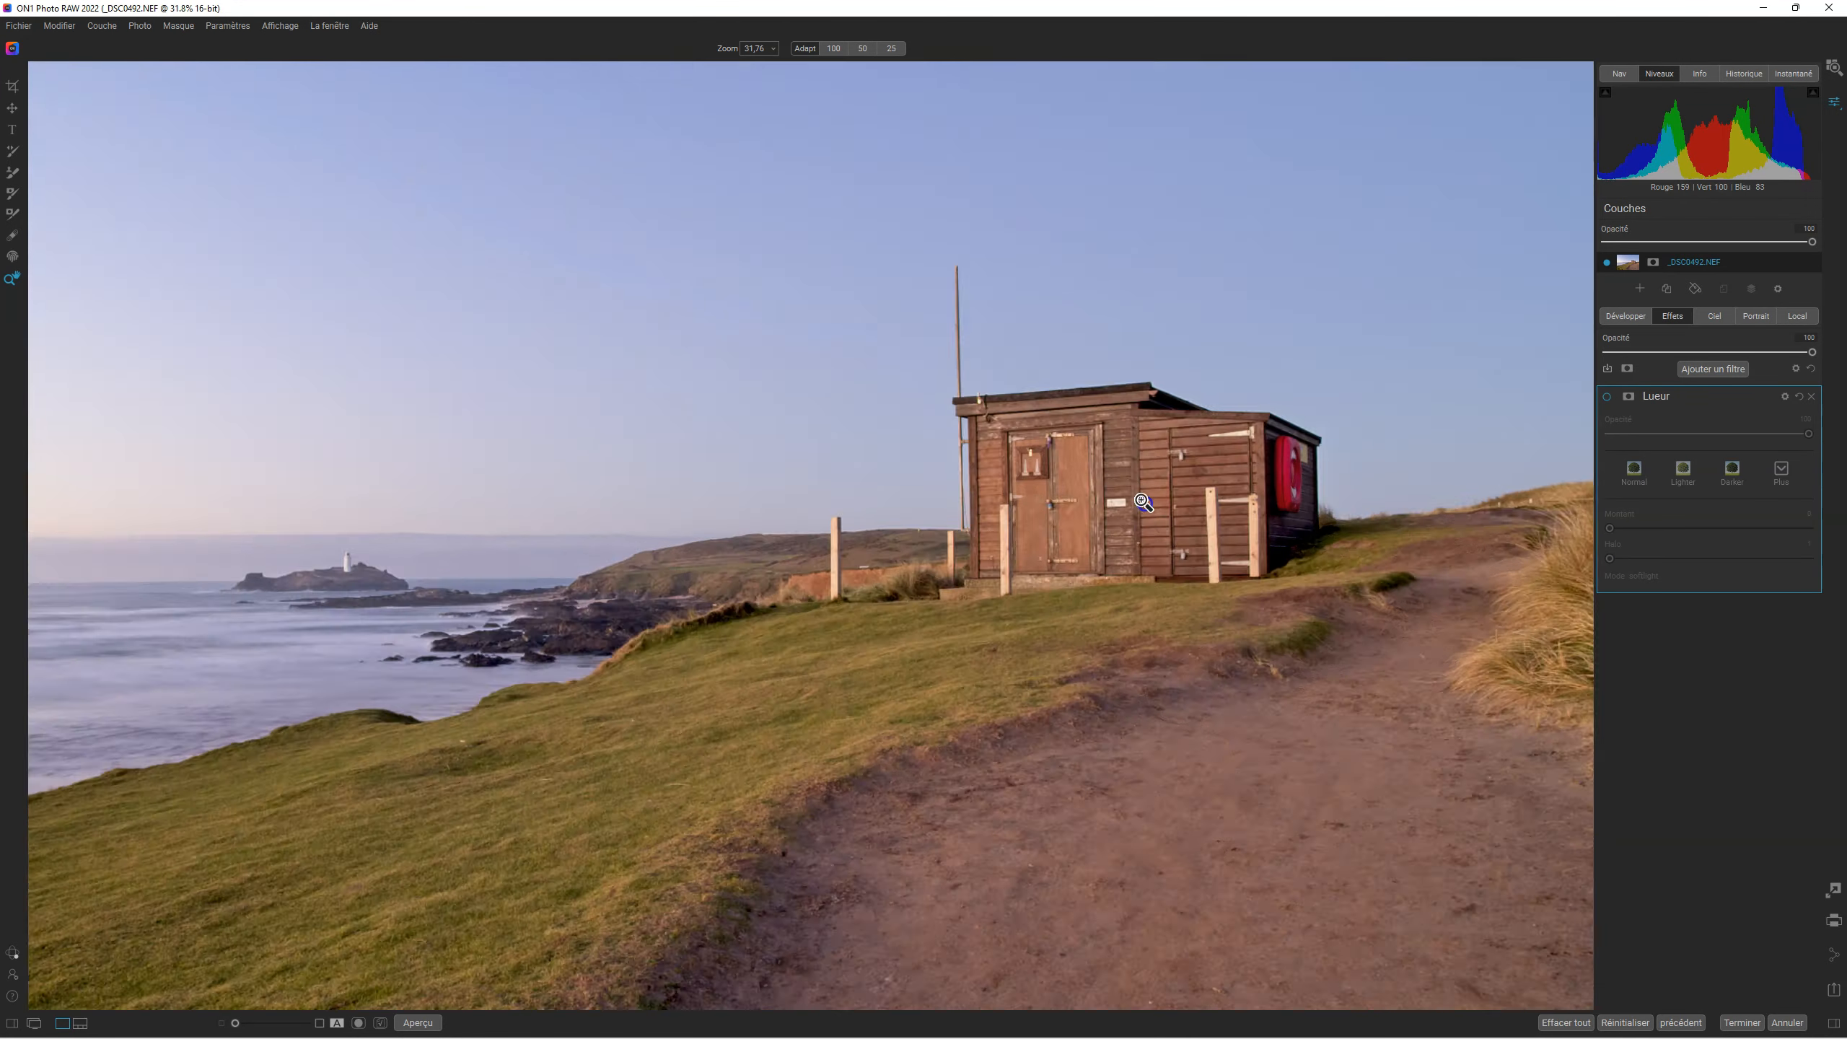
left_click(1145, 504)
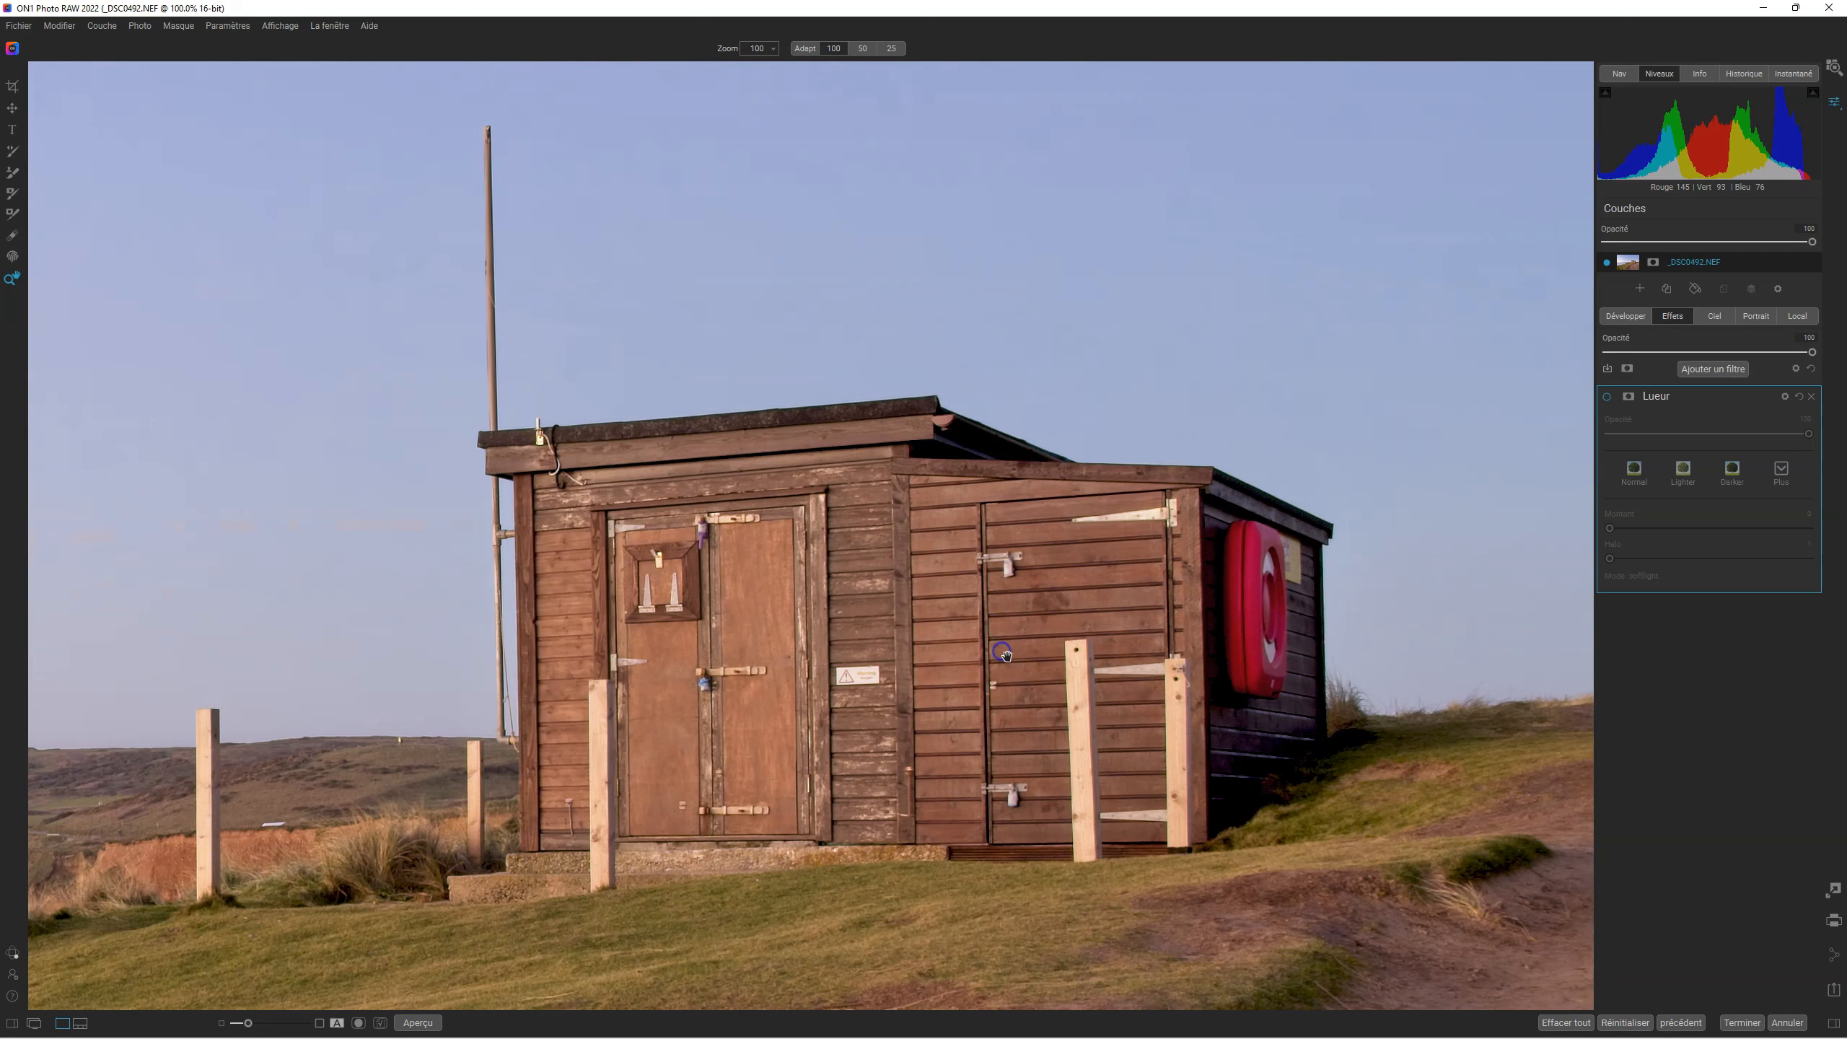
left_click(1608, 399)
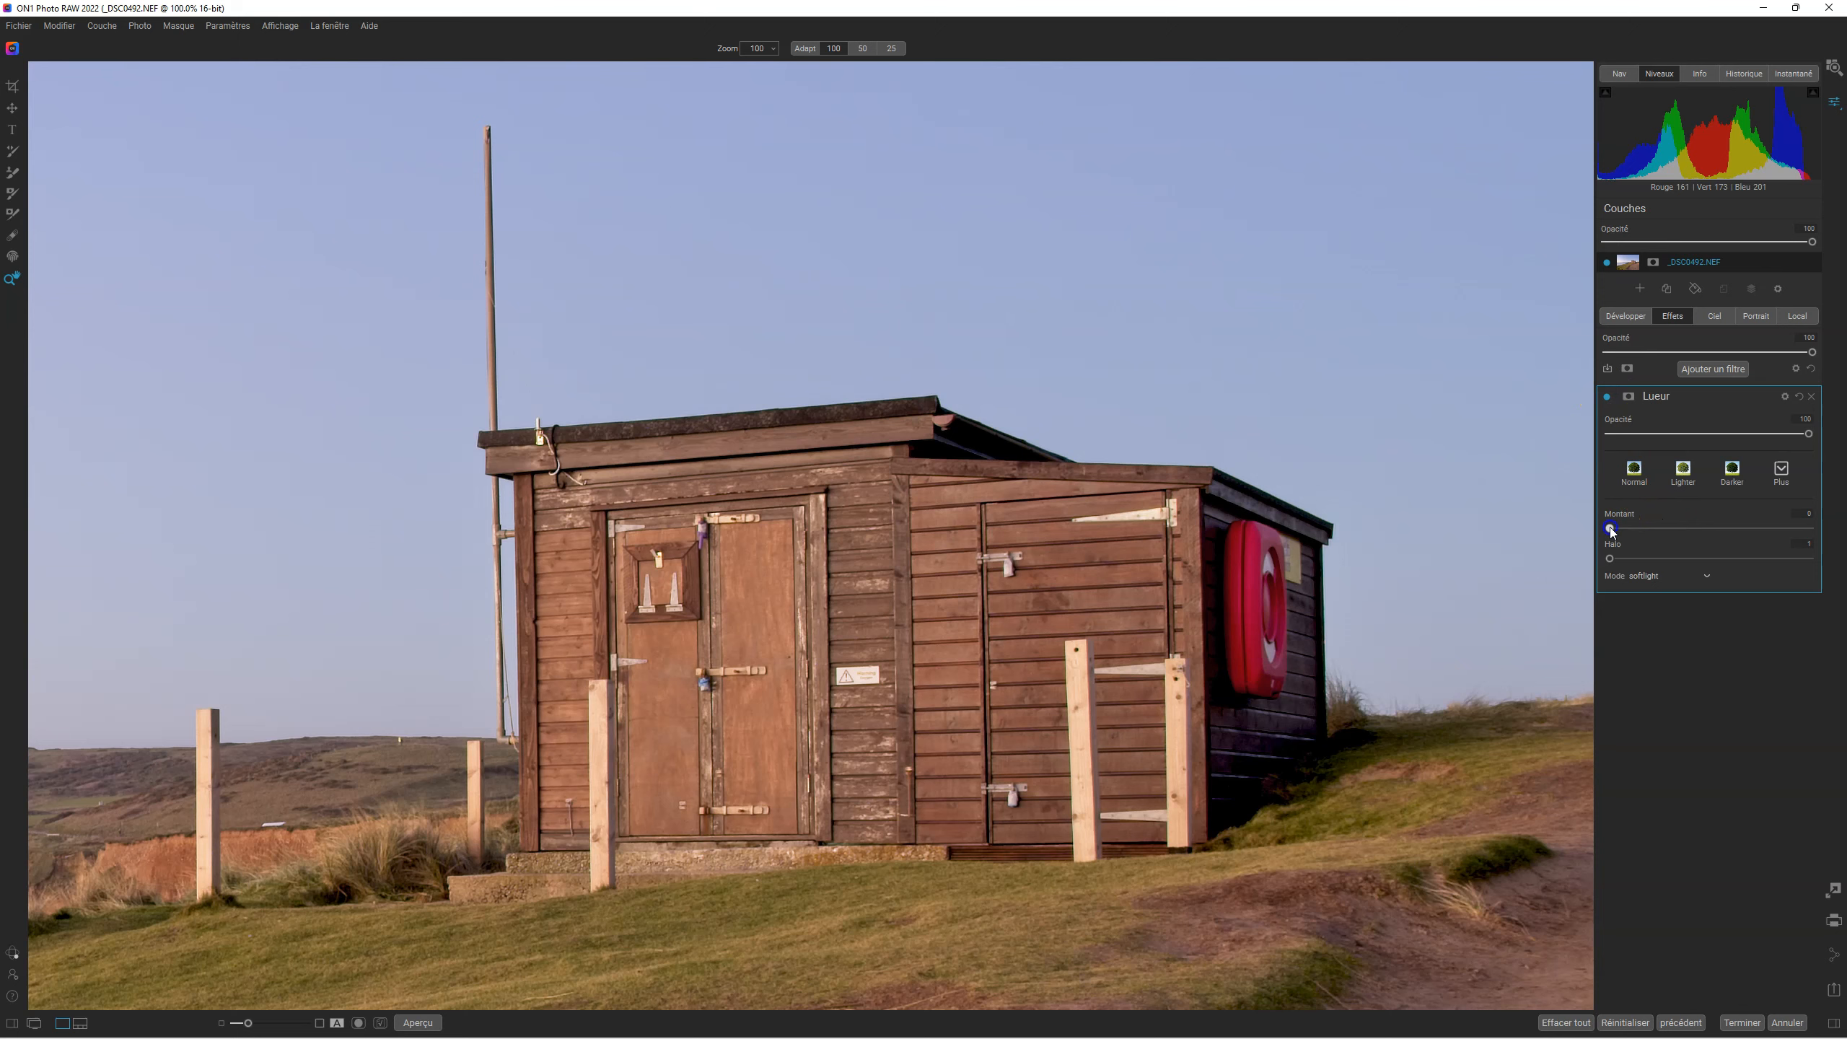
left_click_drag(1610, 529, 1809, 528)
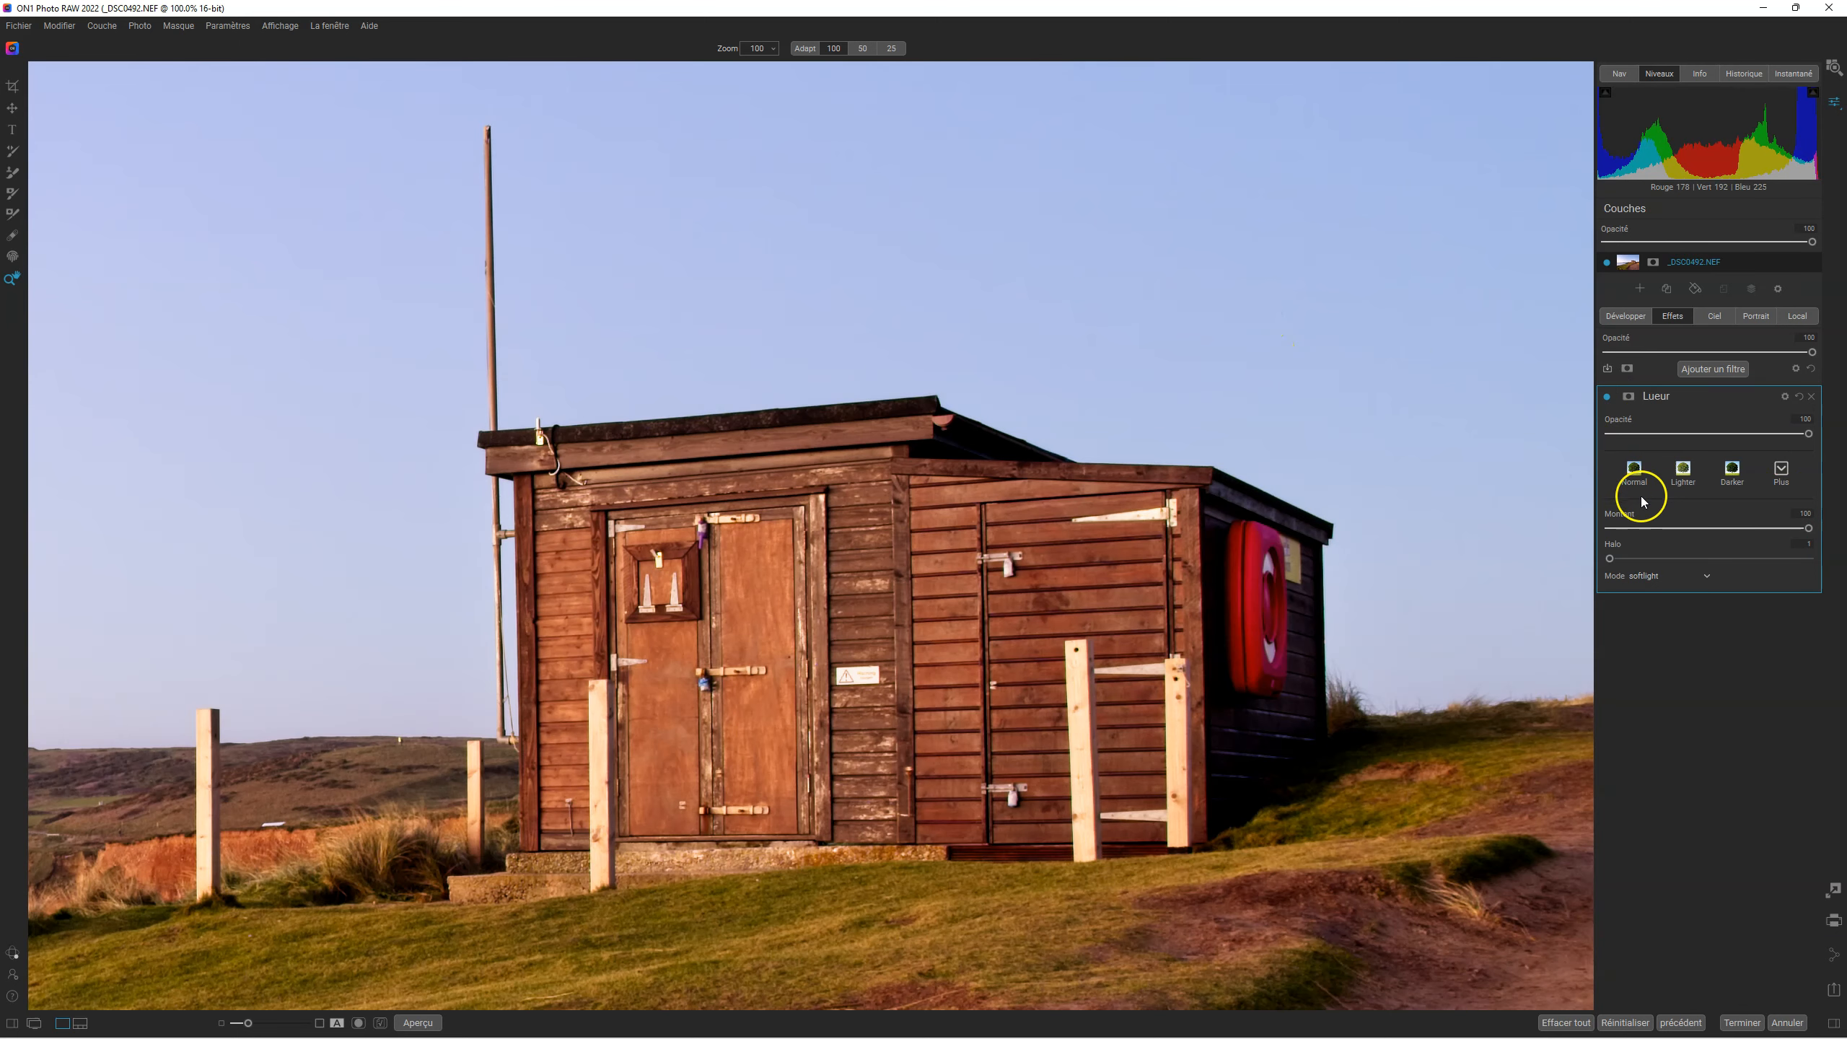
mouse_move(1811, 528)
left_mouse_down()
mouse_move(1600, 537)
mouse_move(1808, 528)
left_mouse_up()
left_click_drag(989, 528, 956, 673)
Try the Lueur filter's halo setting on the hut, leaving it at 1, and view the whole photo.
left_click(1610, 560)
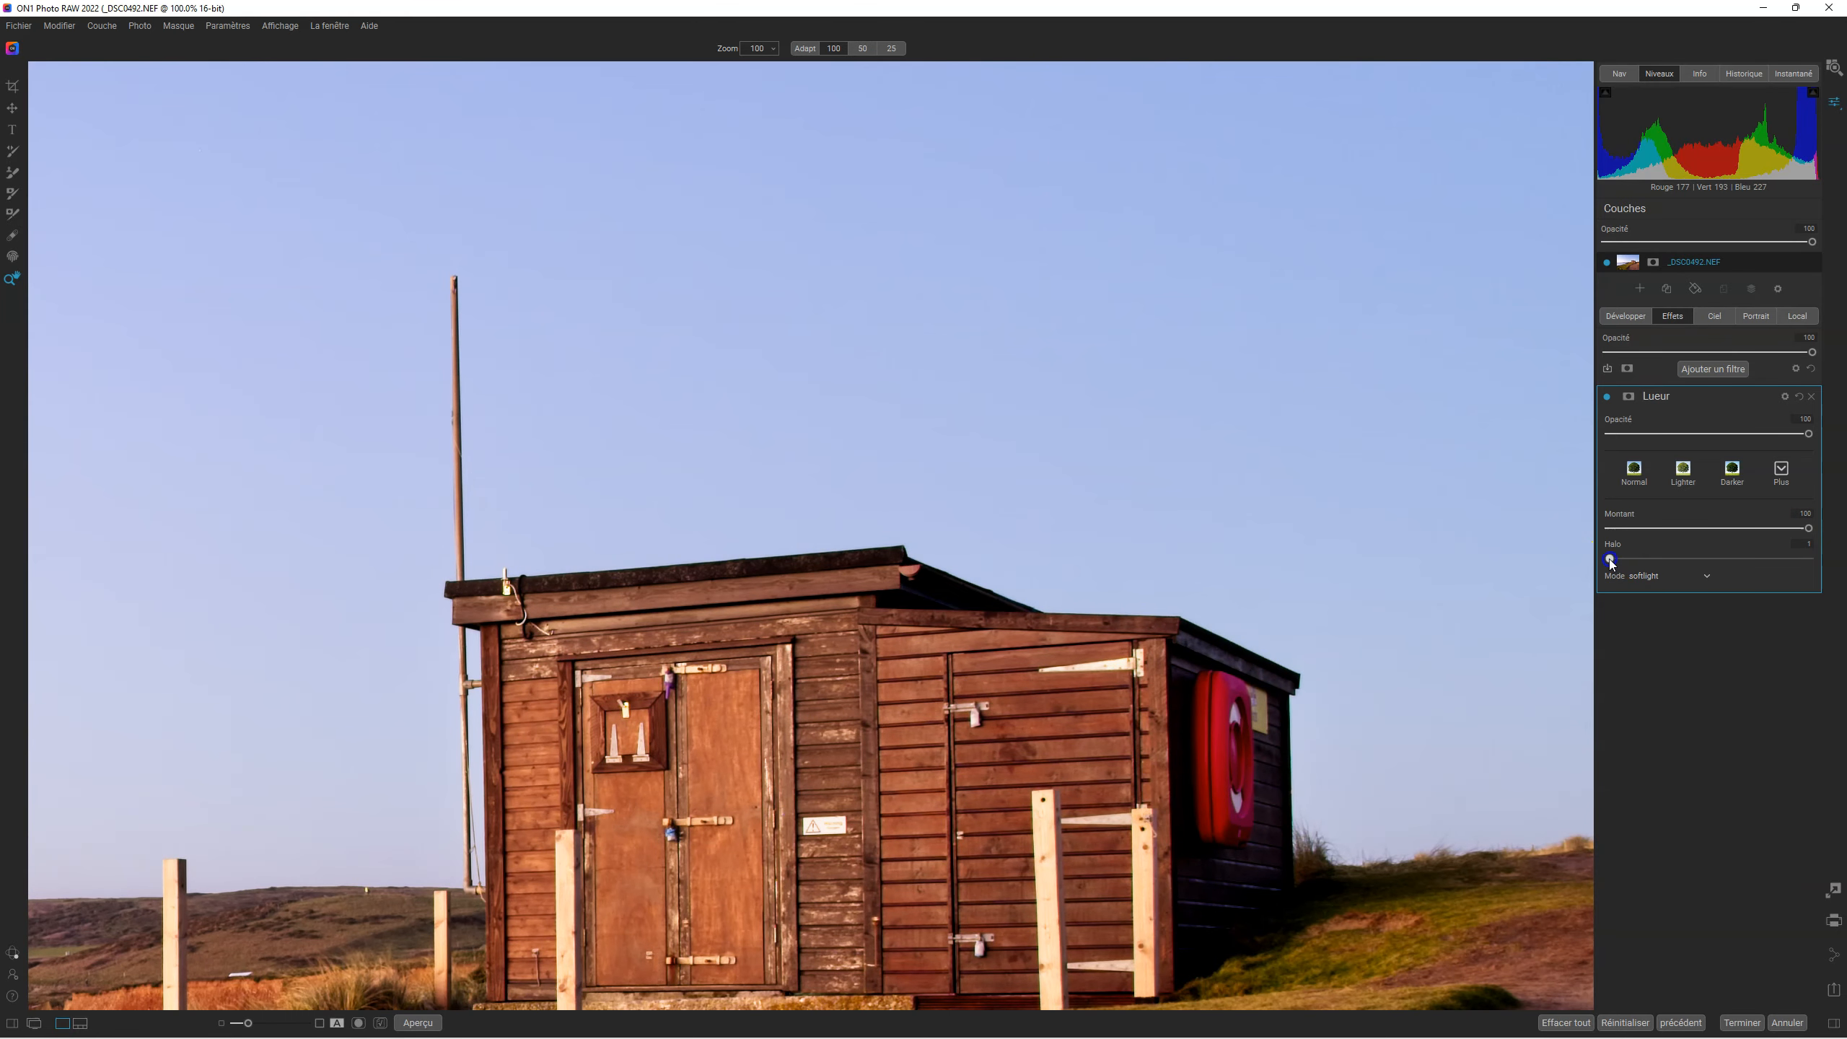
left_click_drag(1611, 559, 1526, 553)
left_click_drag(1613, 560, 1542, 567)
left_click(938, 709)
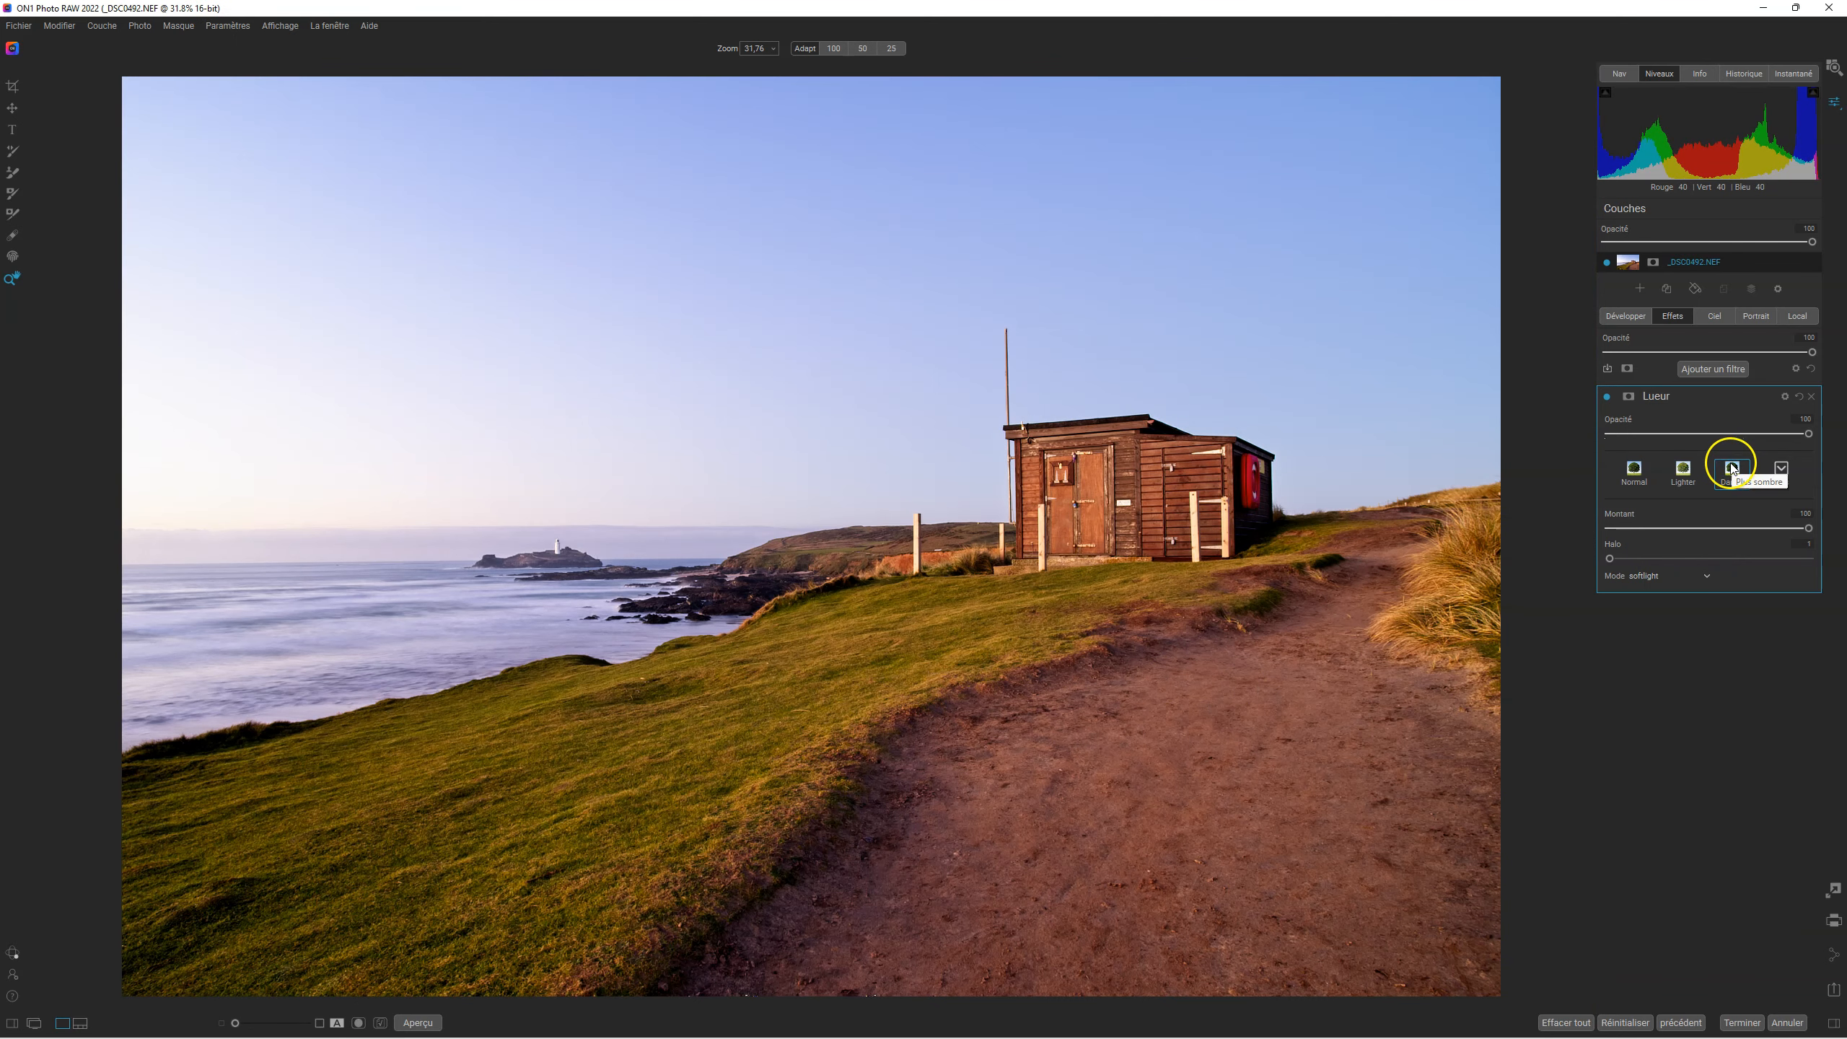
Compare the Normal, Lighter and Darker styles of the Lueur filter, review the additional styles, and apply Normal.
left_click(1781, 472)
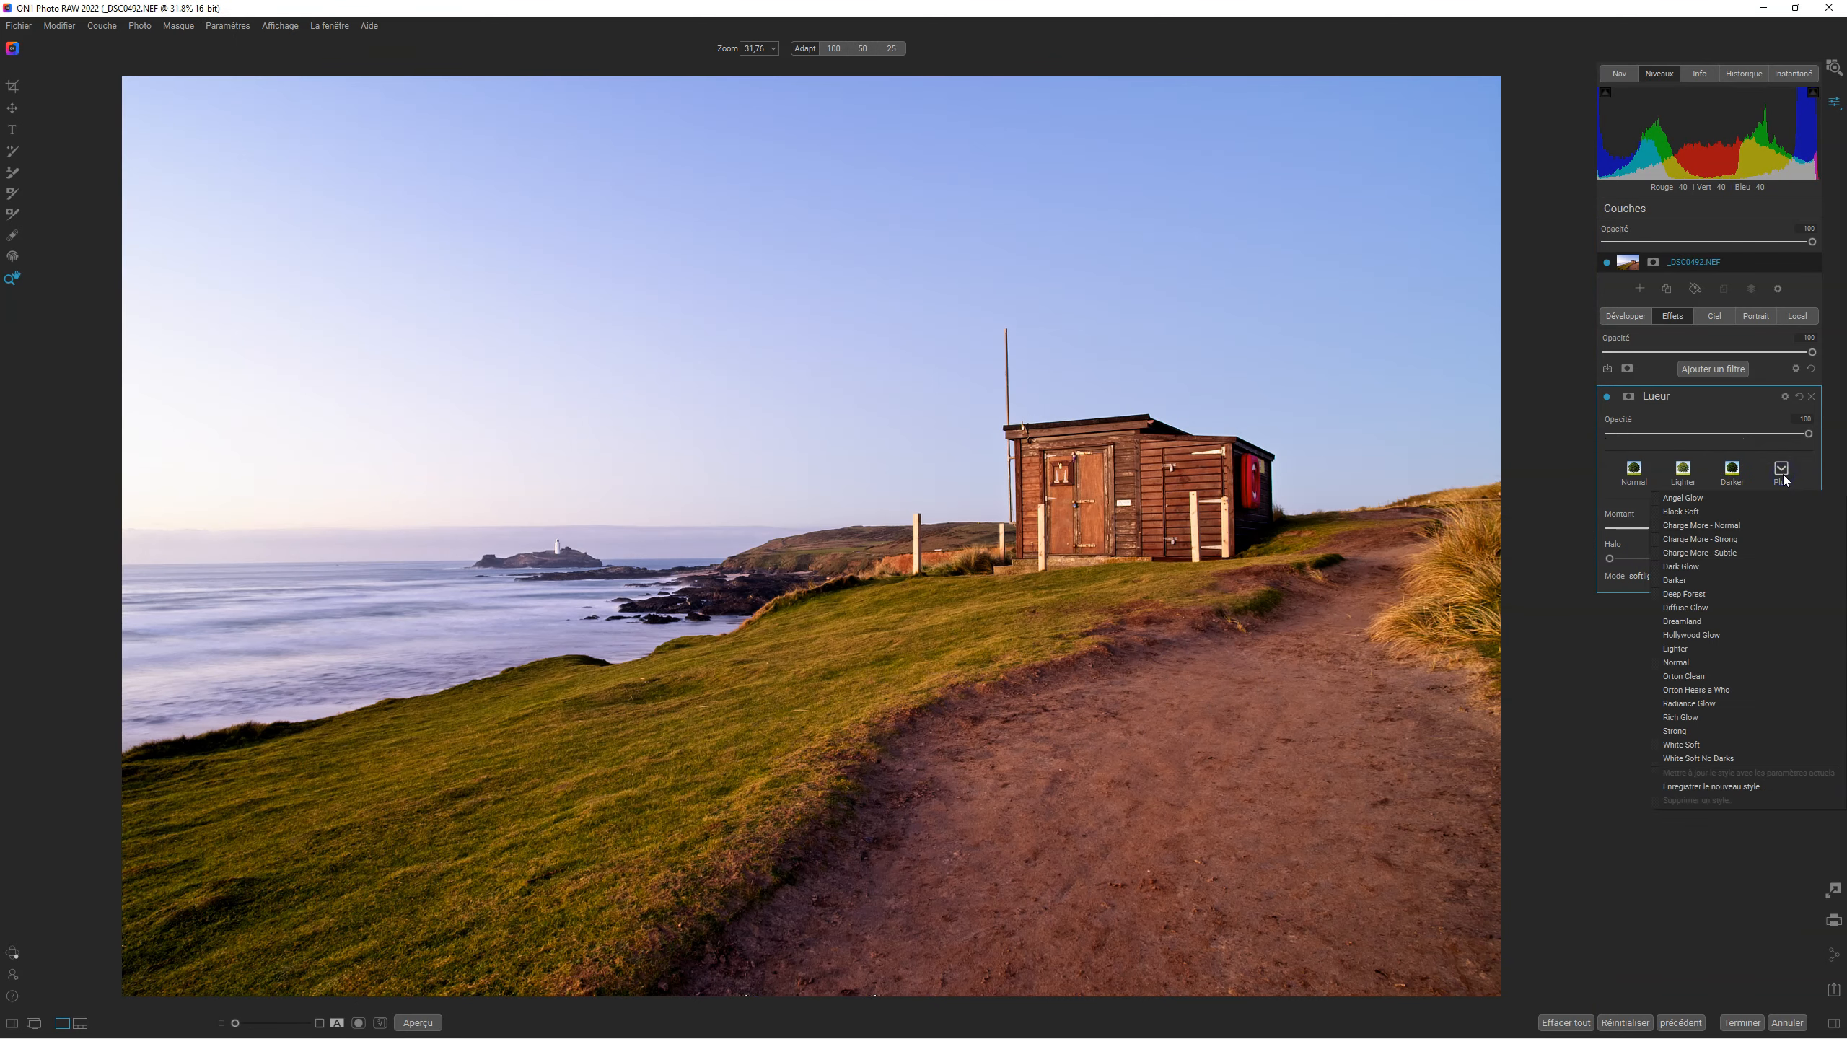
left_click(1634, 471)
left_click(1682, 471)
left_click(1732, 472)
left_click(1782, 469)
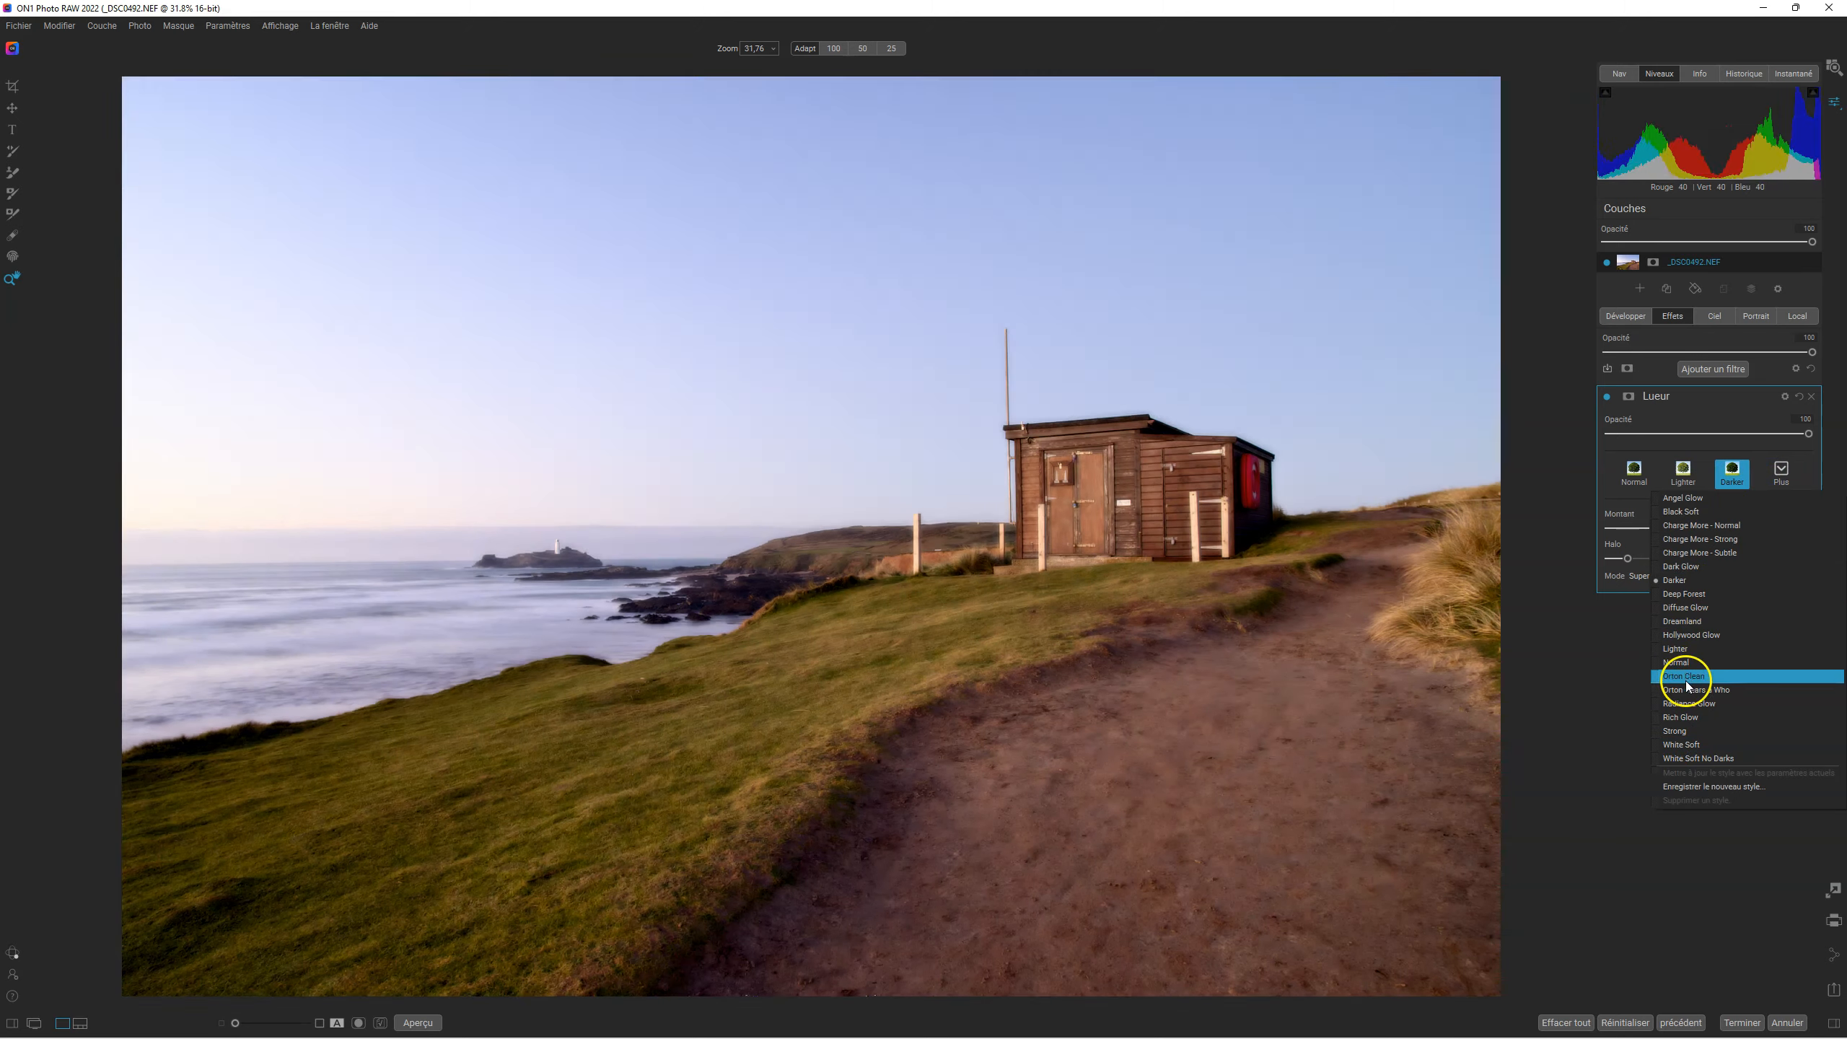
left_click(1622, 462)
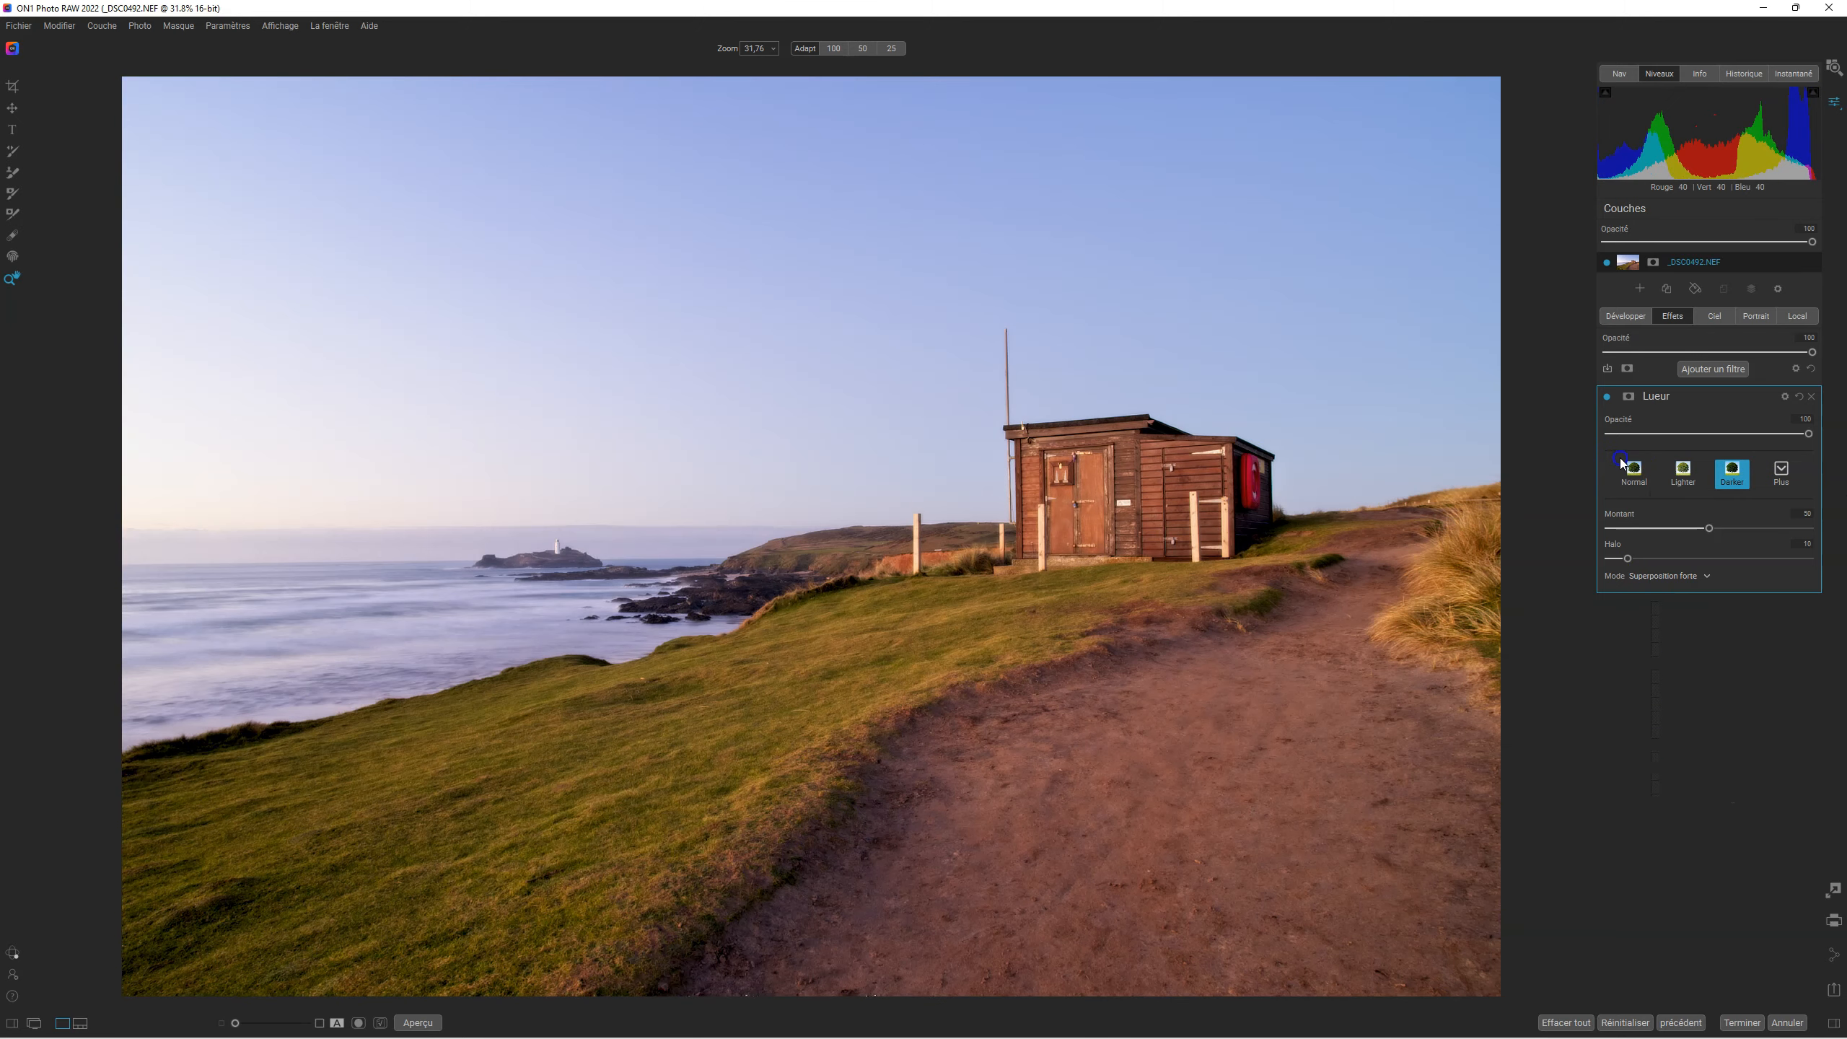
left_click(1634, 471)
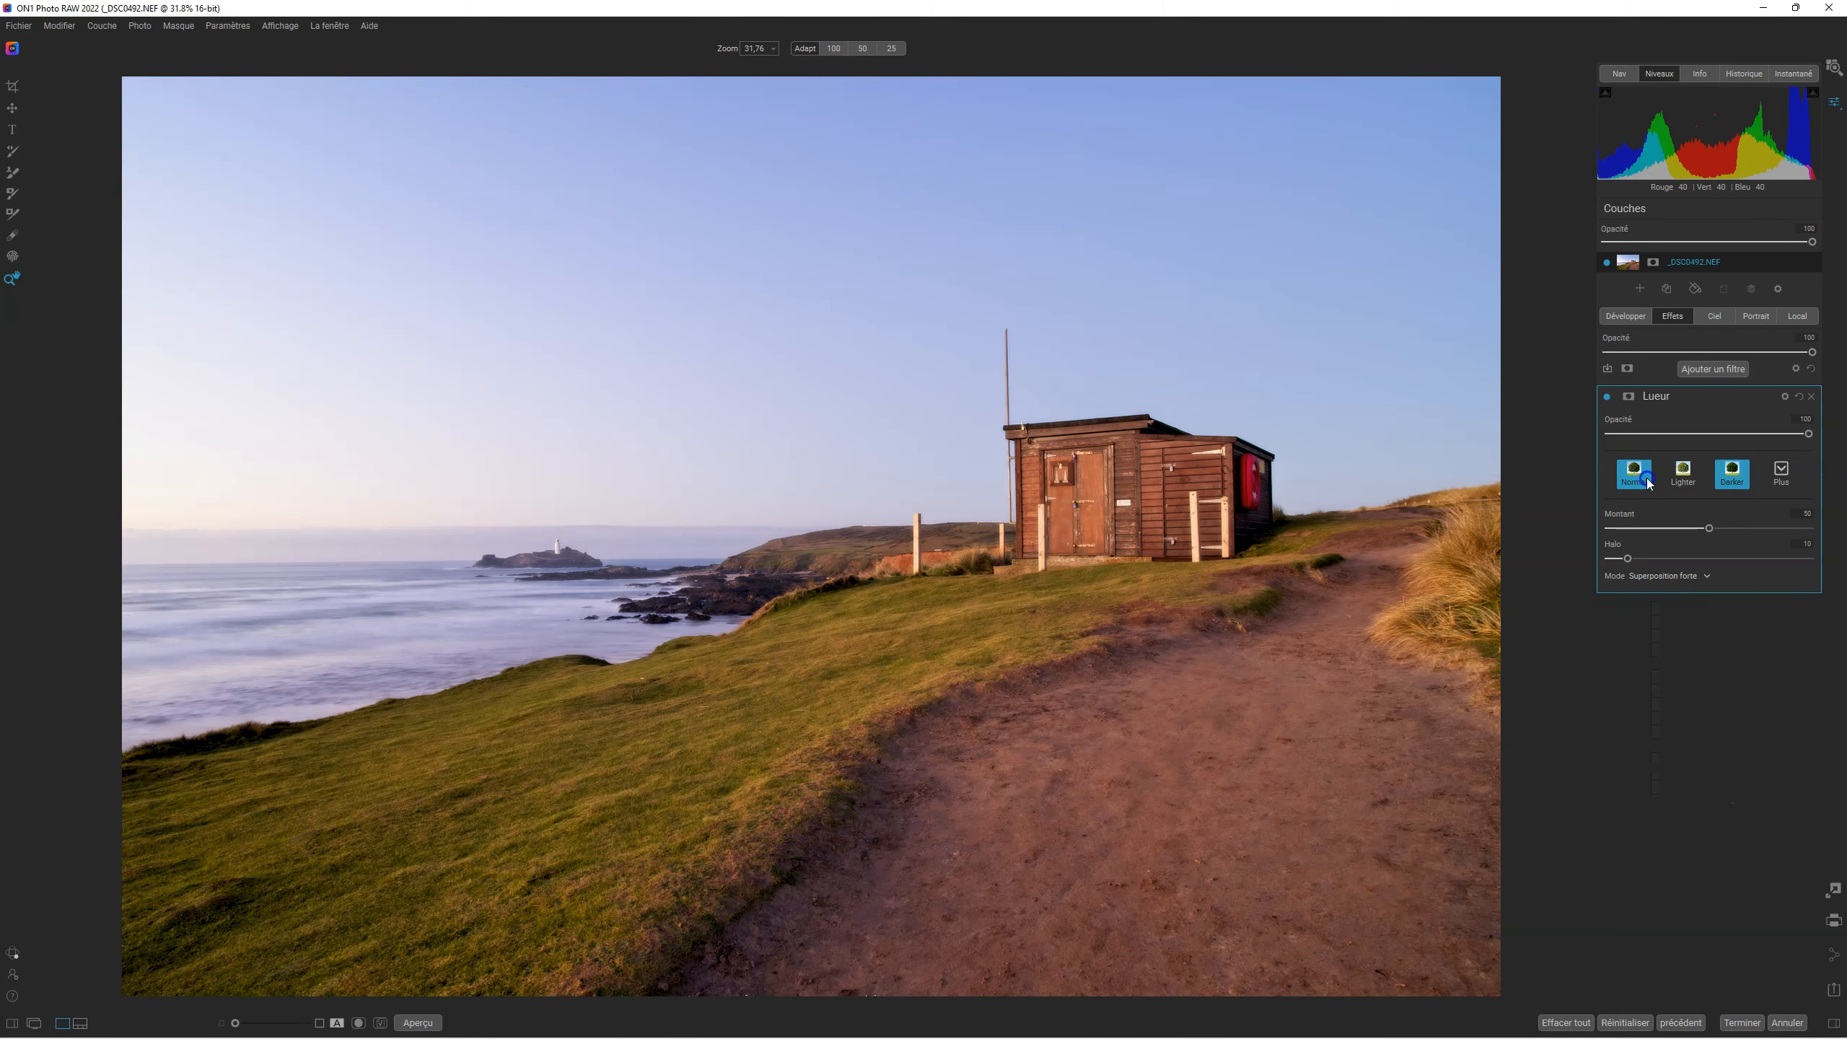
Set the Lueur filter's blending mode to Superposition forte and its amount to 61.
left_click(1692, 578)
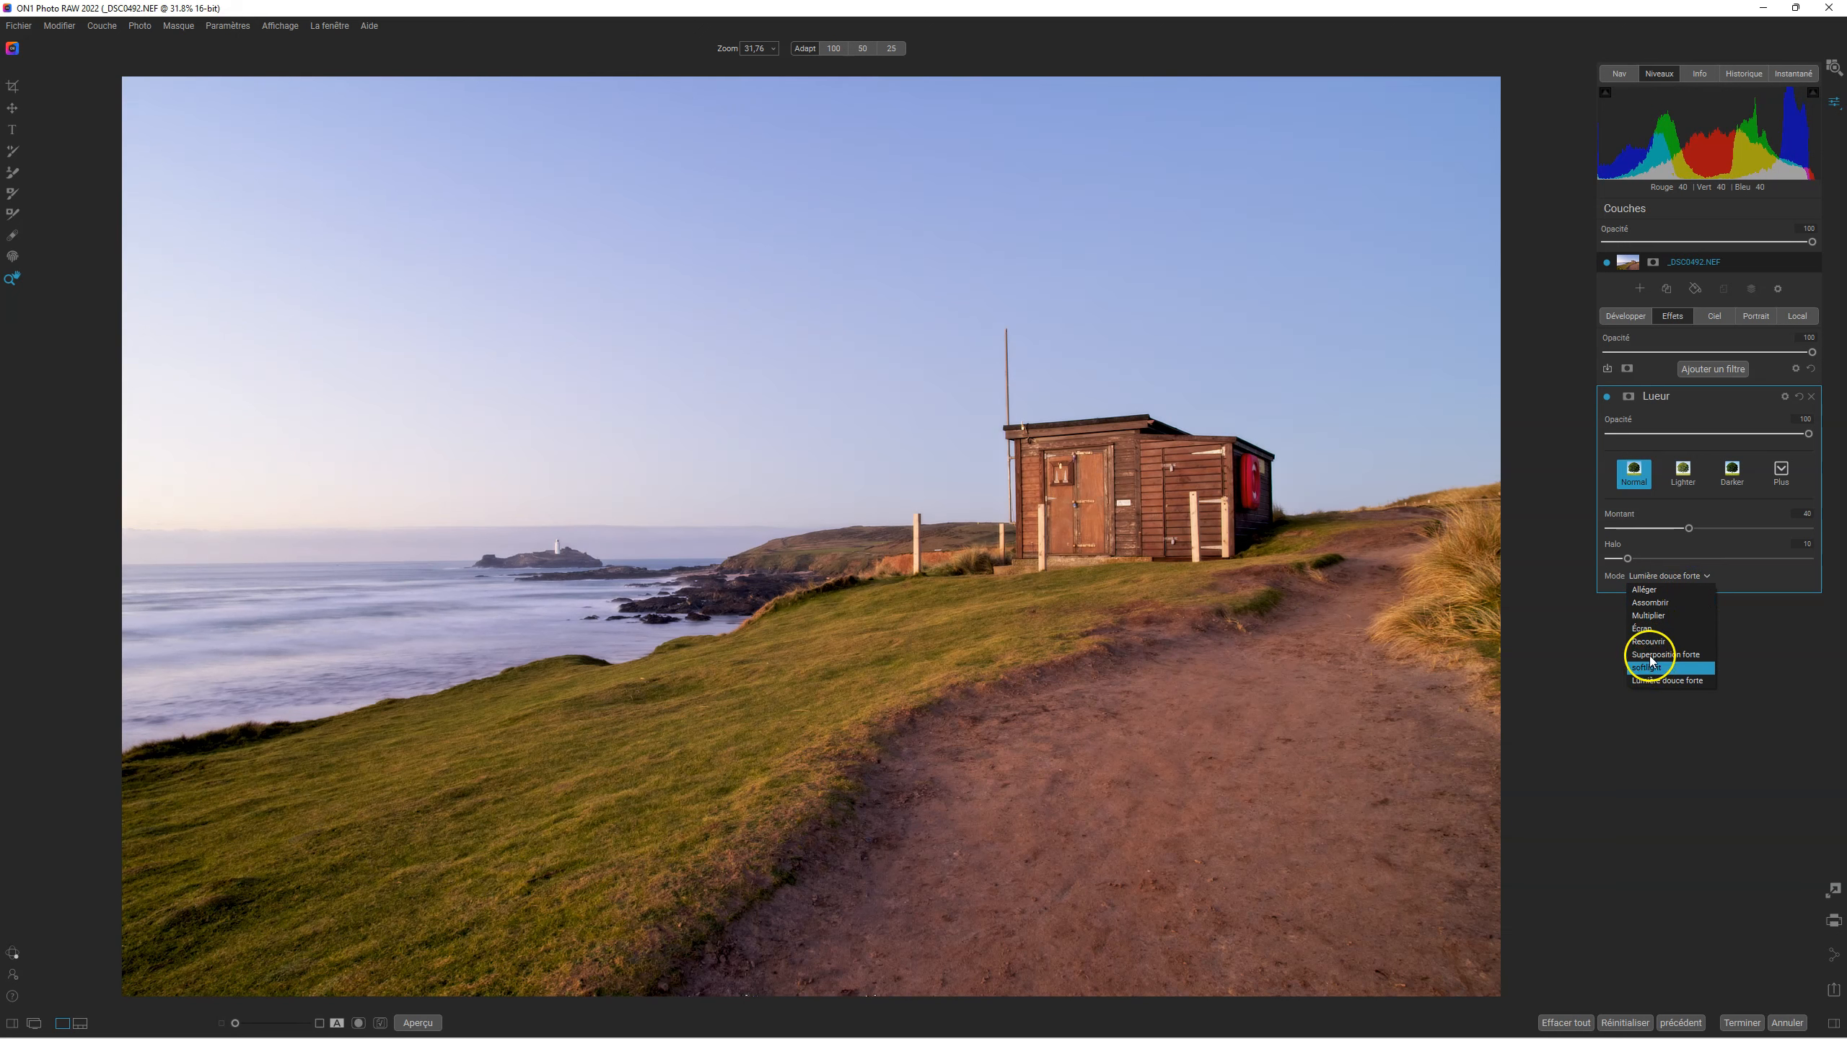
left_click(1654, 654)
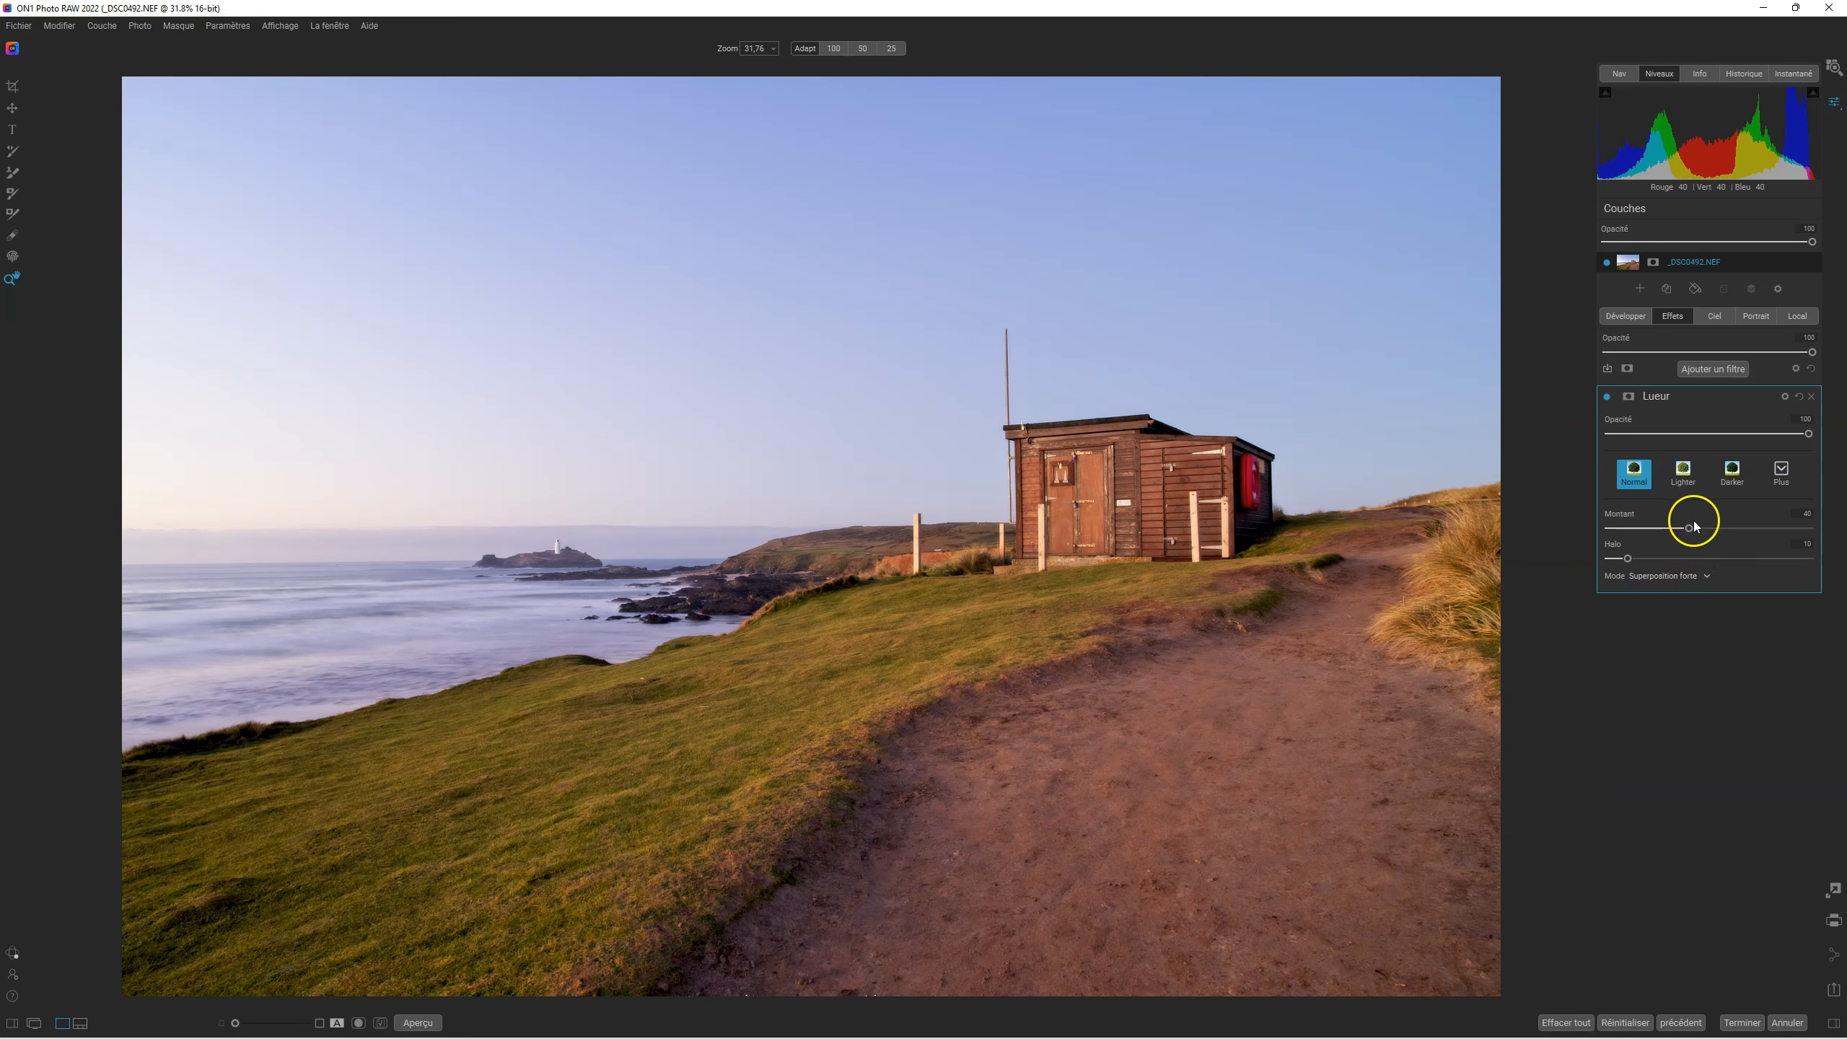
left_click_drag(1688, 527, 1731, 527)
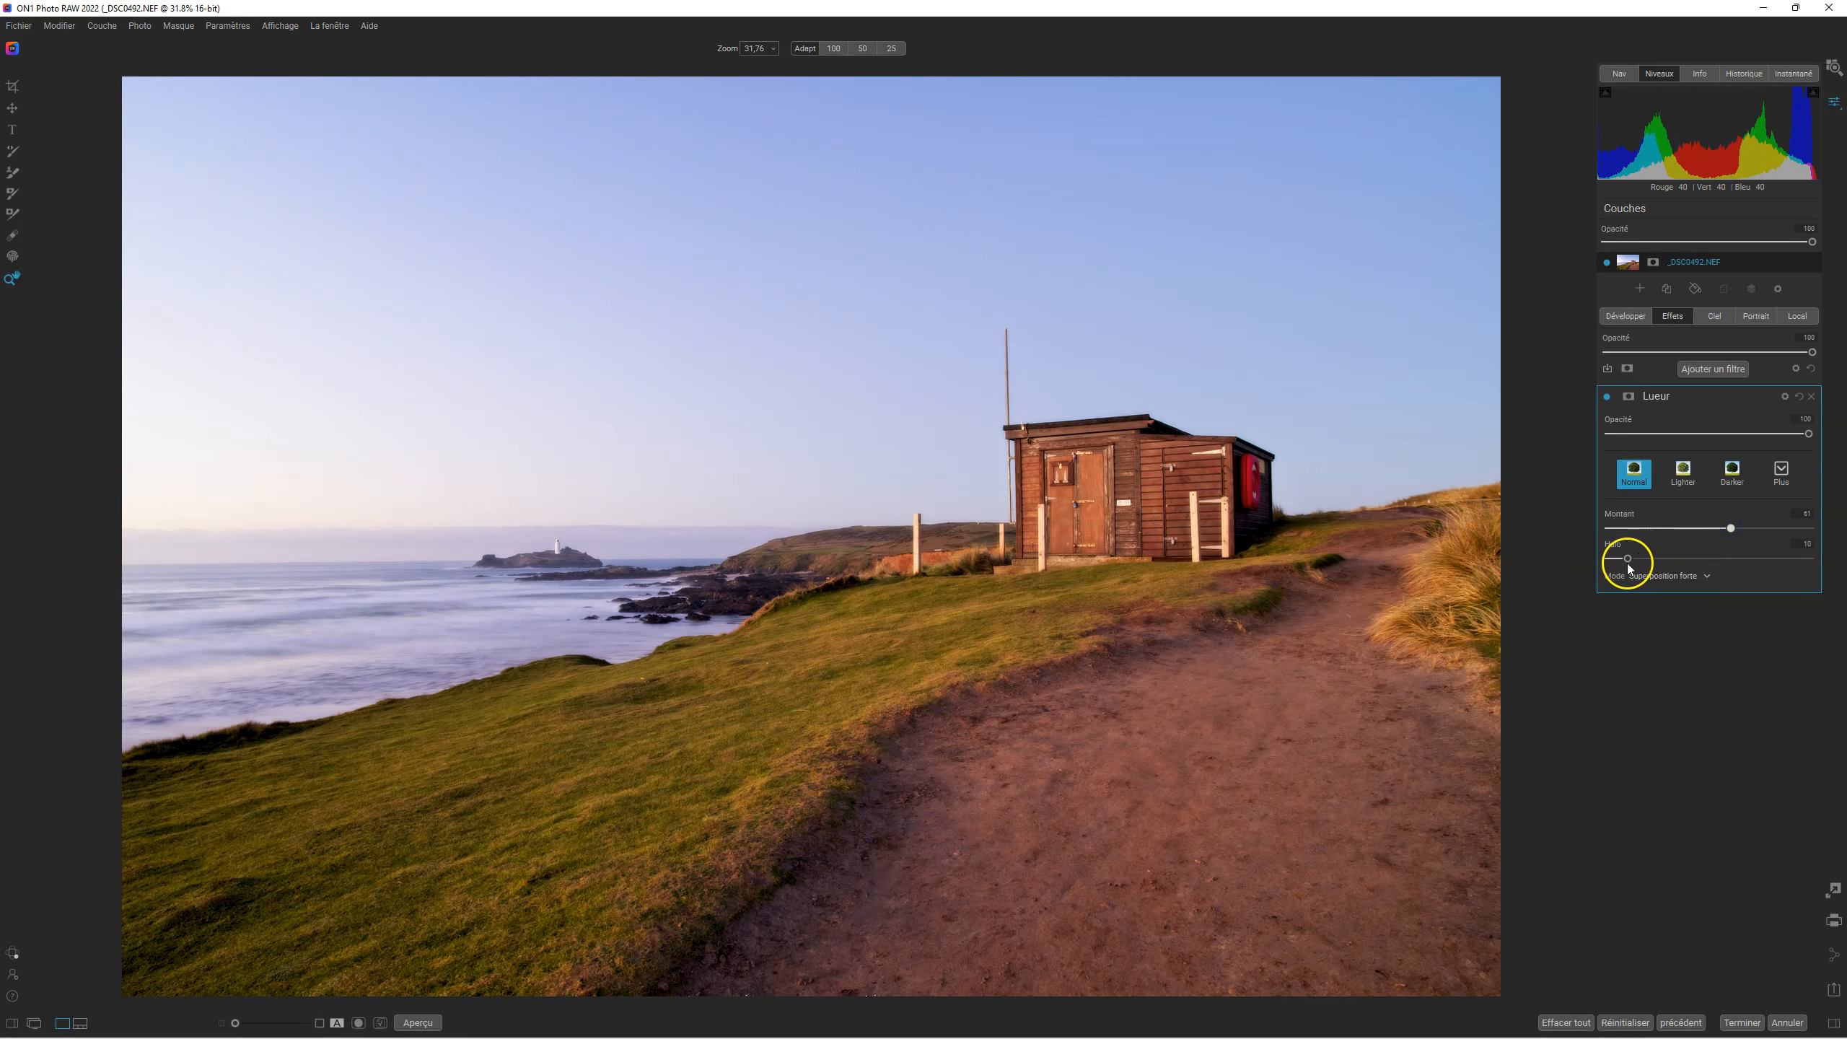
Compare halo values of the Lueur filter on the hut at 100% zoom, starting at 1 and ending at about 31.
left_click(1054, 422)
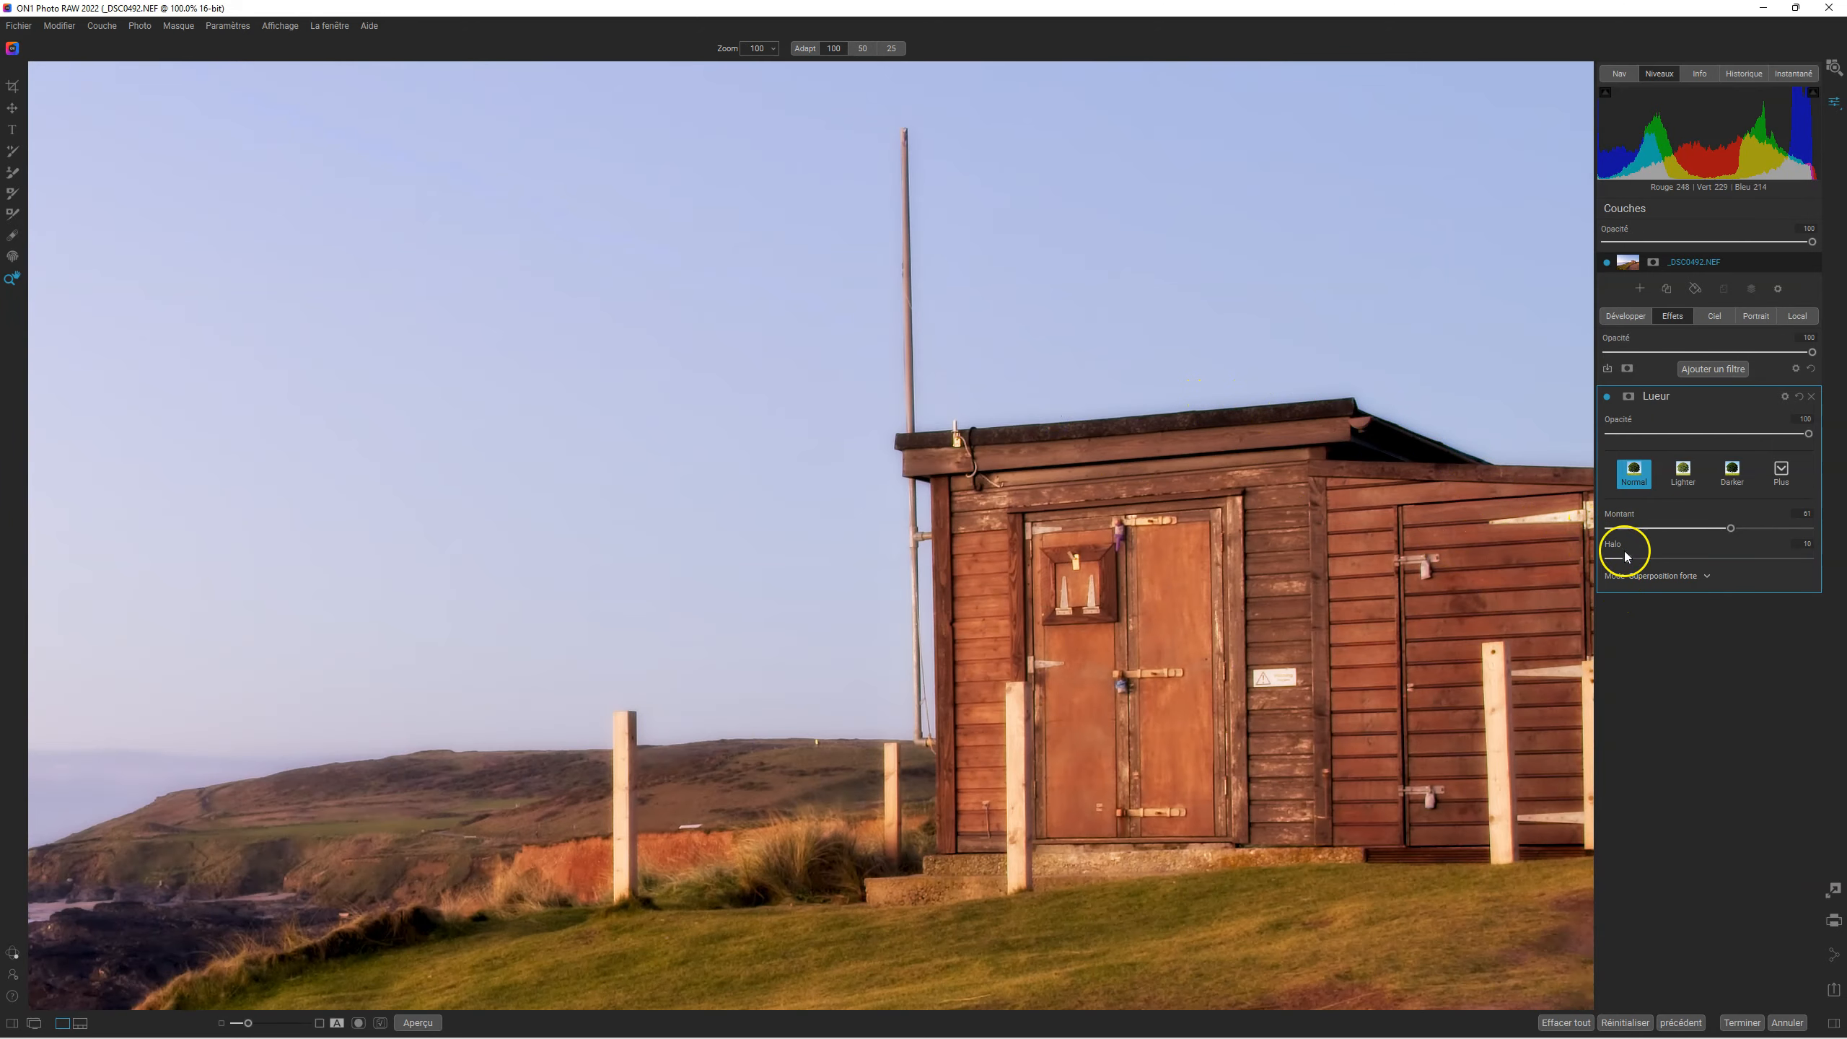
left_click_drag(1629, 562, 1687, 560)
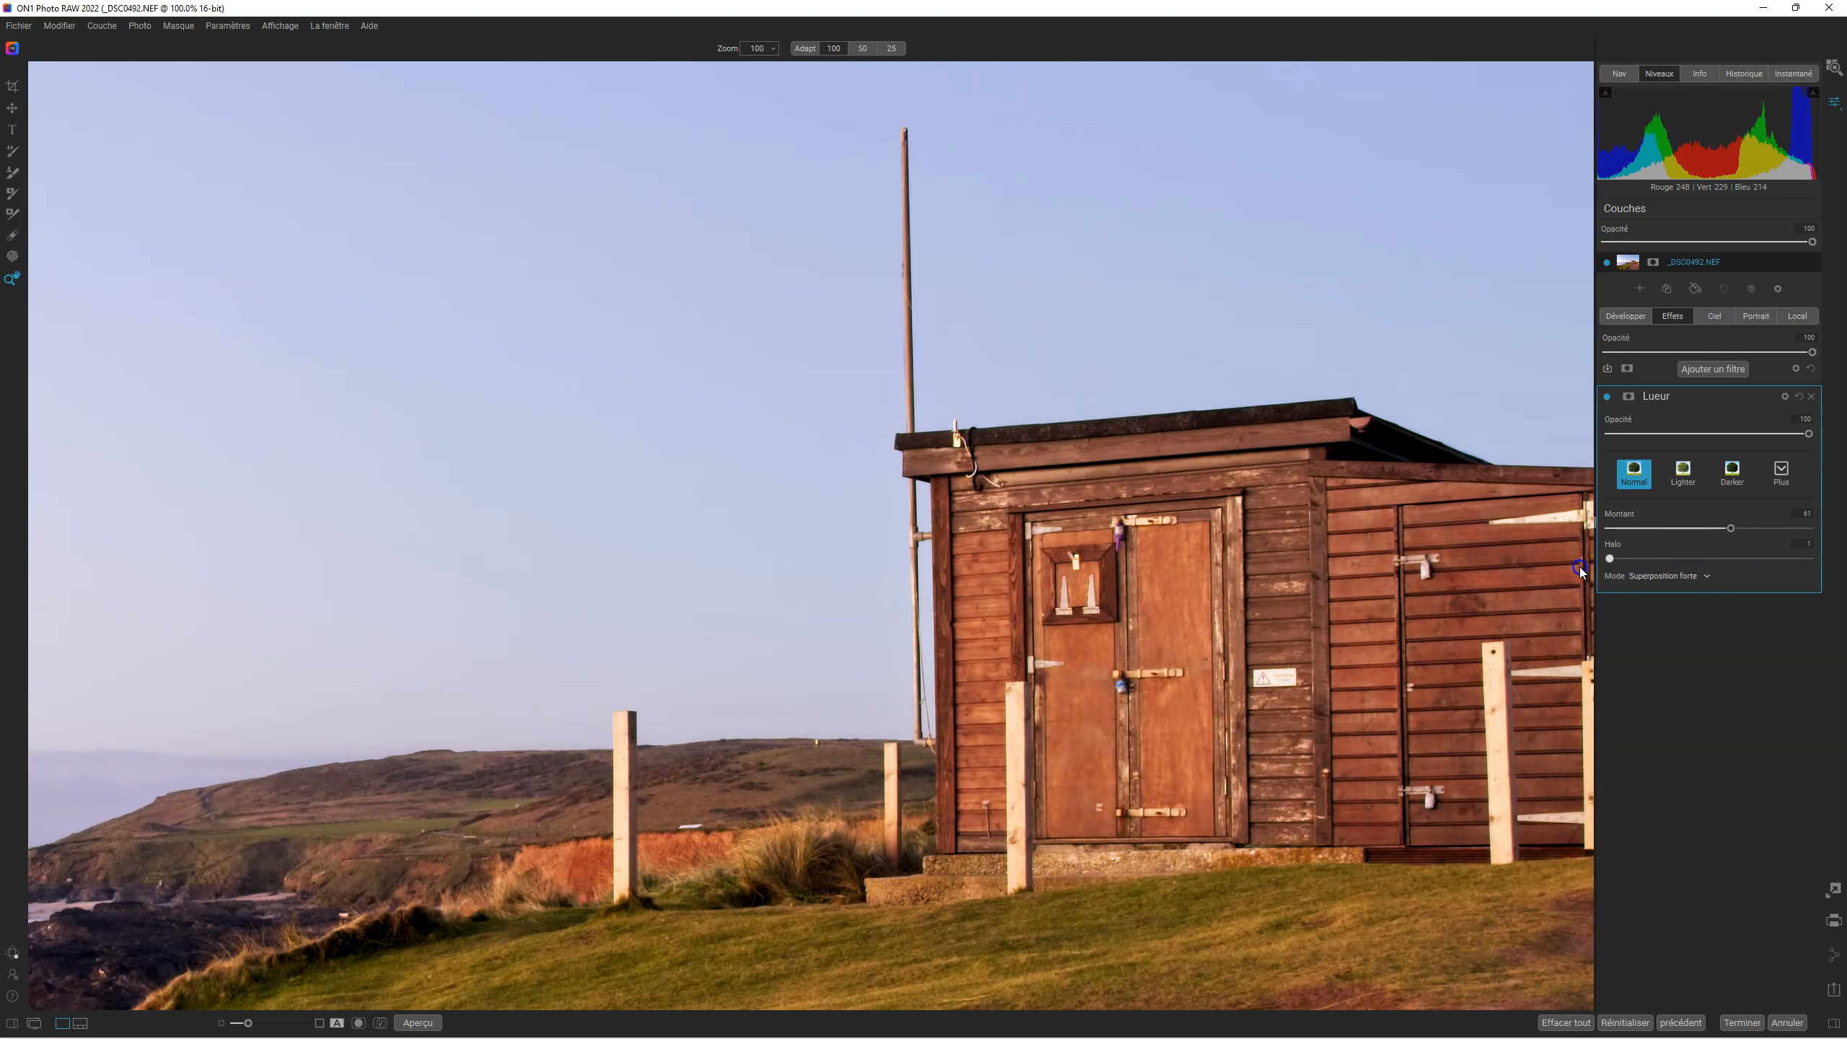
left_click(1670, 559)
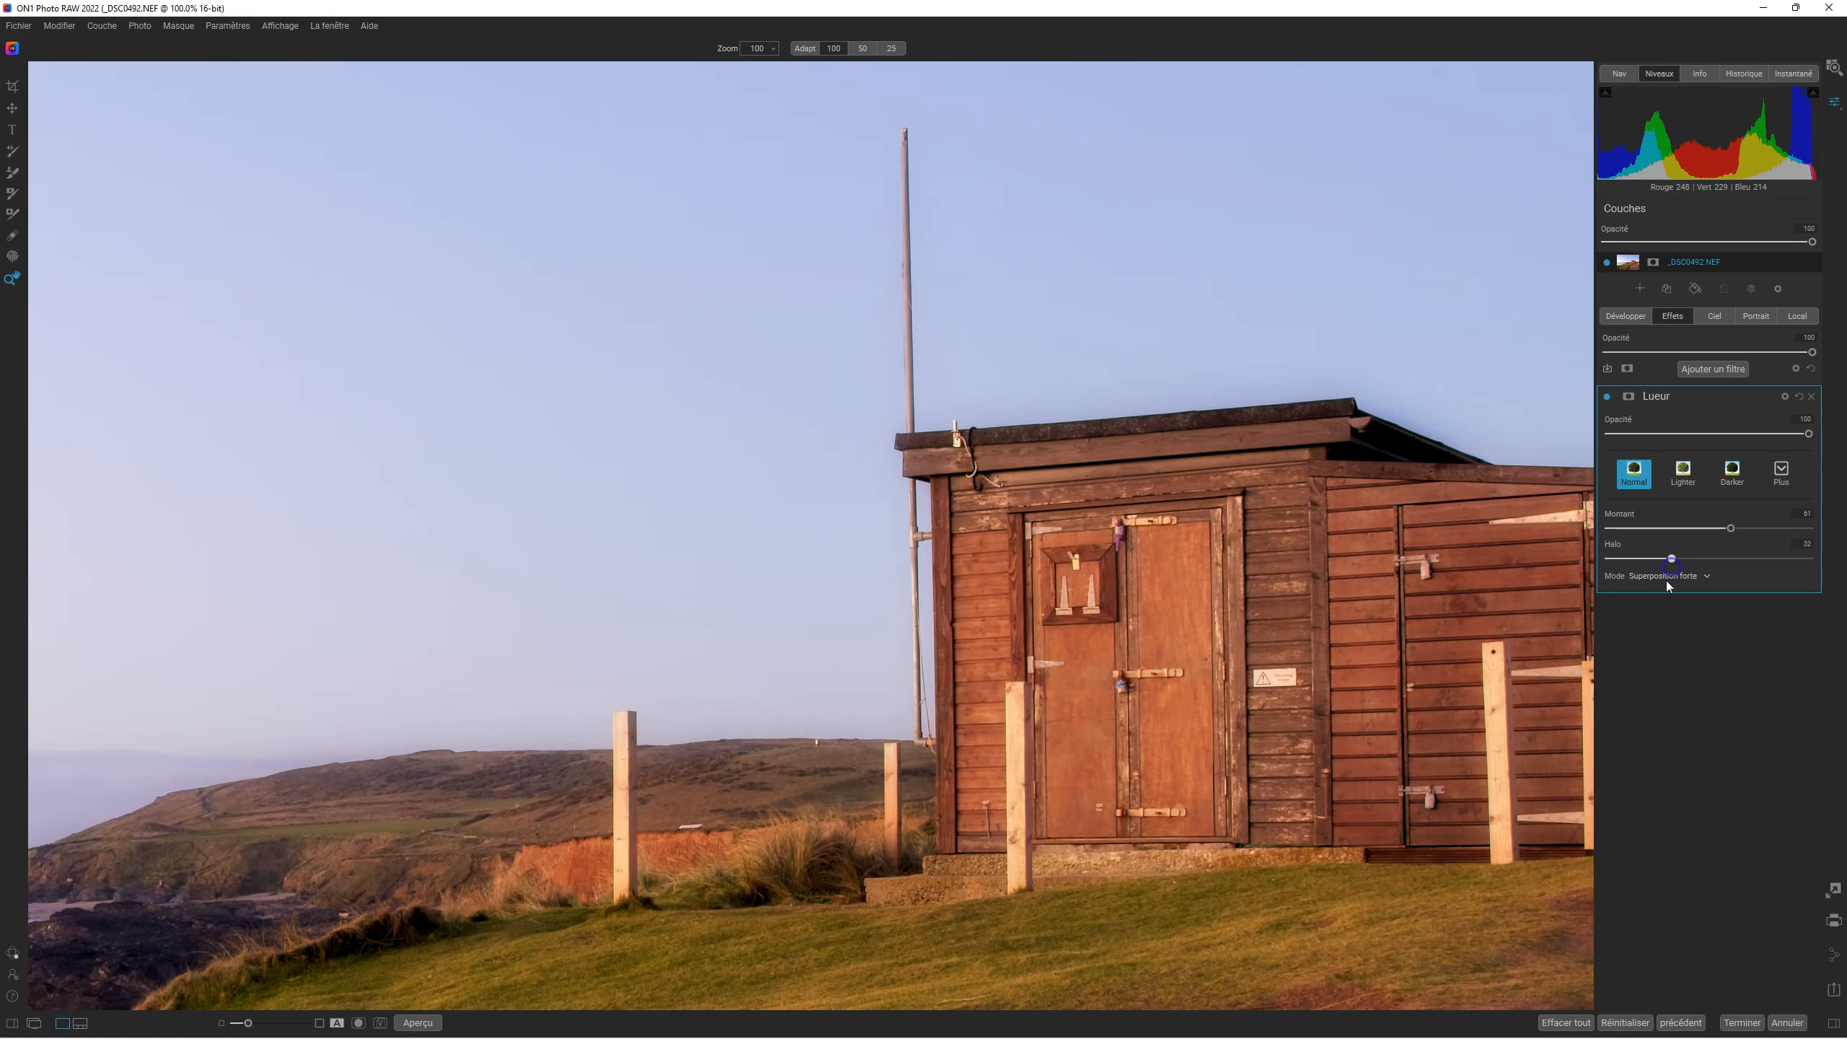
left_click(1169, 631)
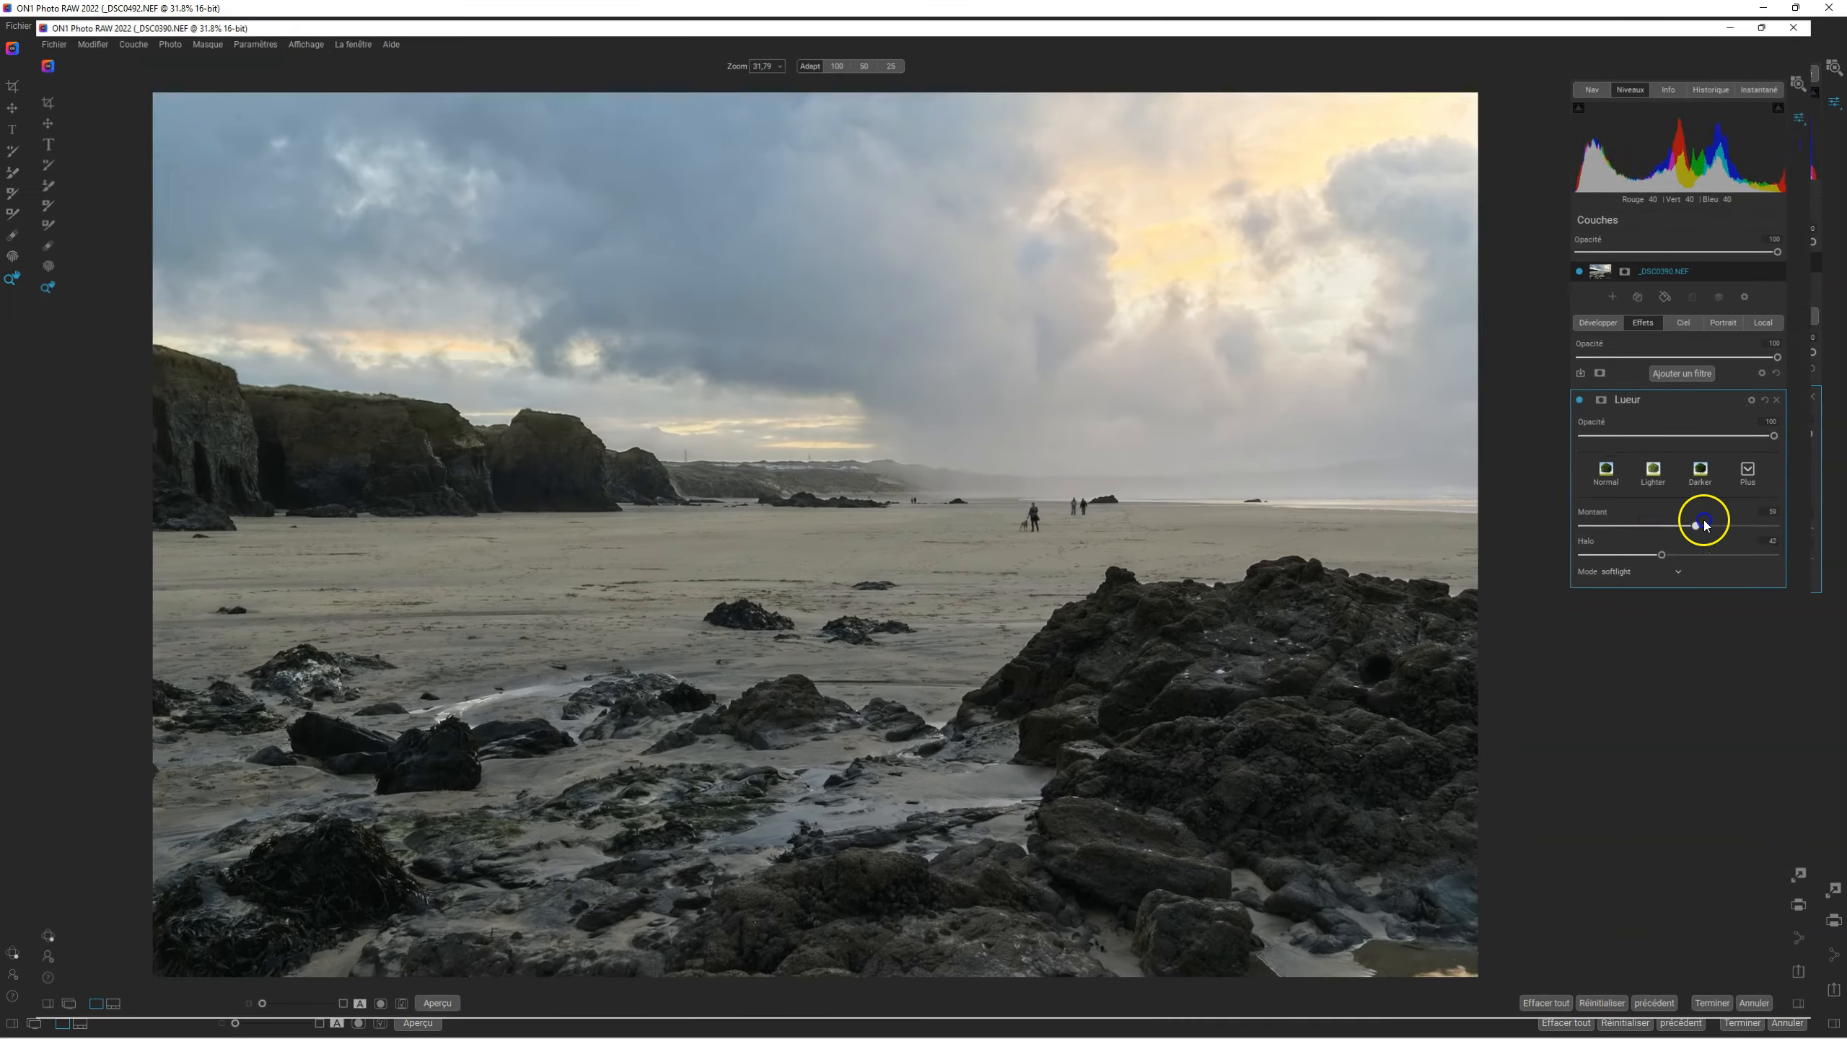
On _DSC0390.NEF, set the Lueur filter's blending mode to Alléger and its amount to 58.
left_click(1643, 525)
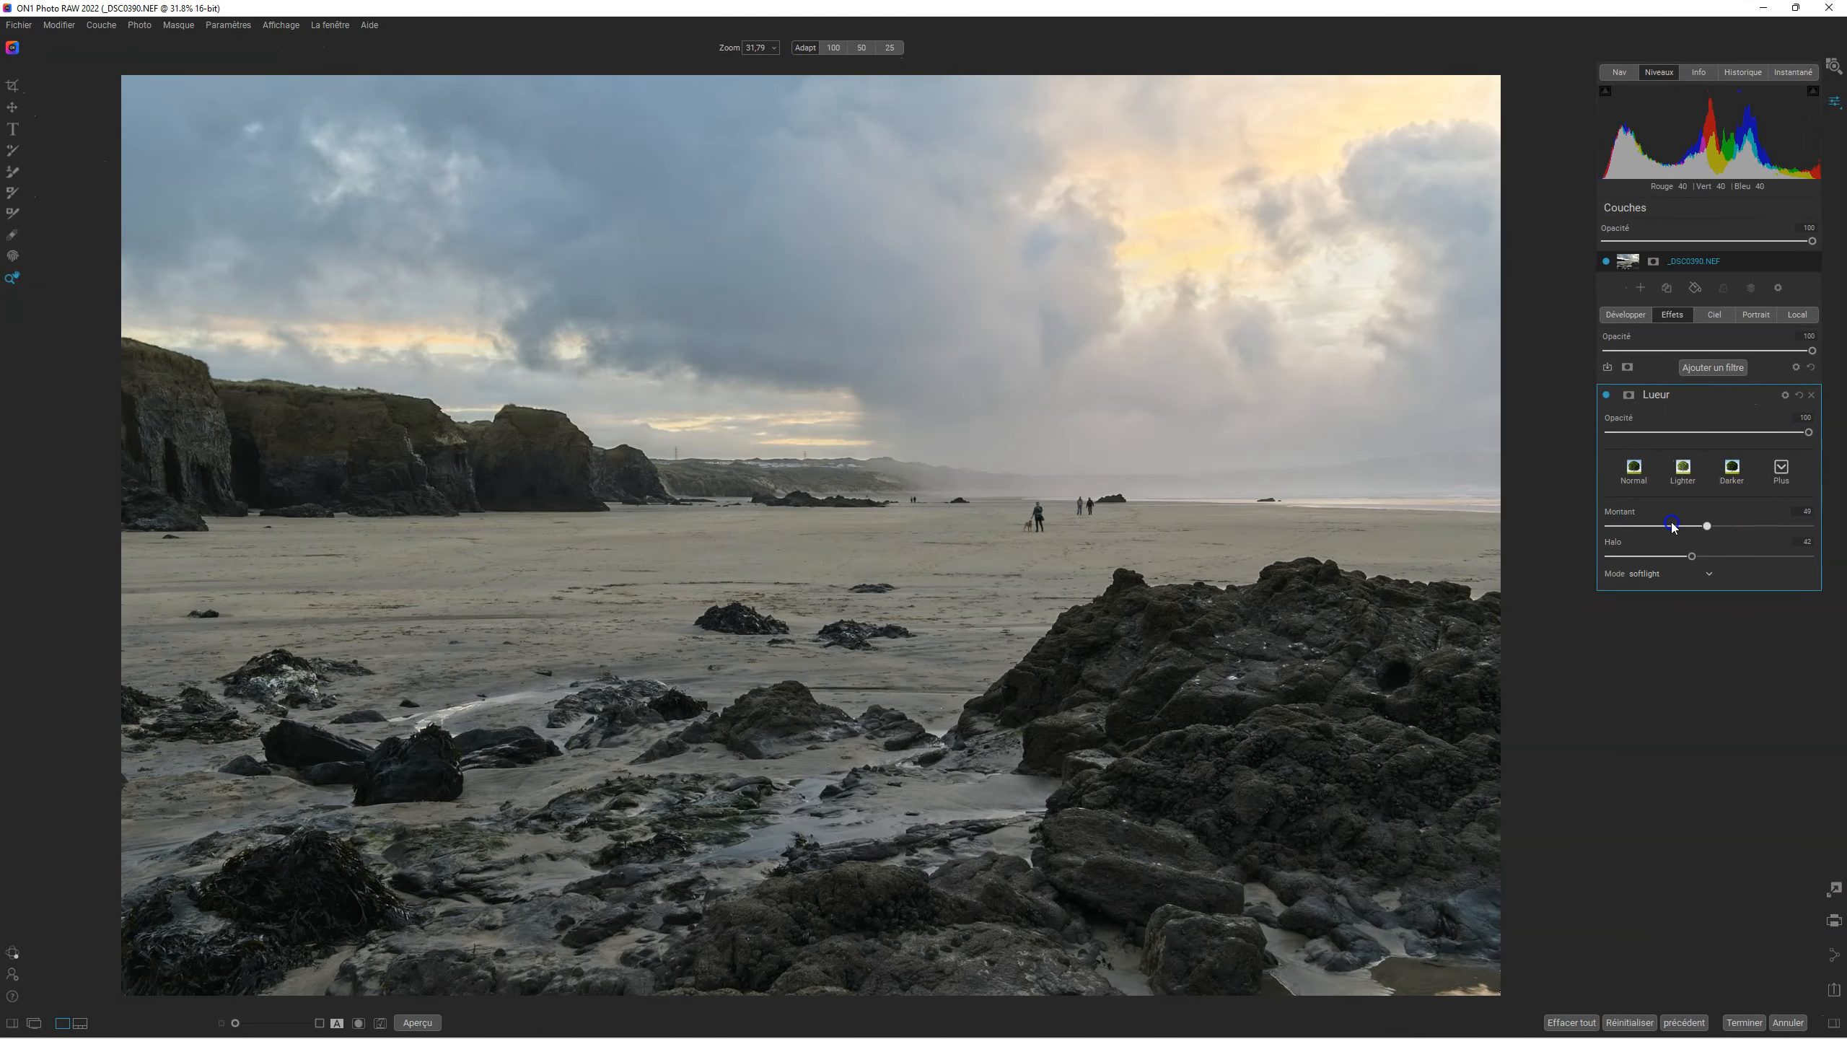
left_click_drag(1706, 526, 1745, 526)
left_click(1650, 574)
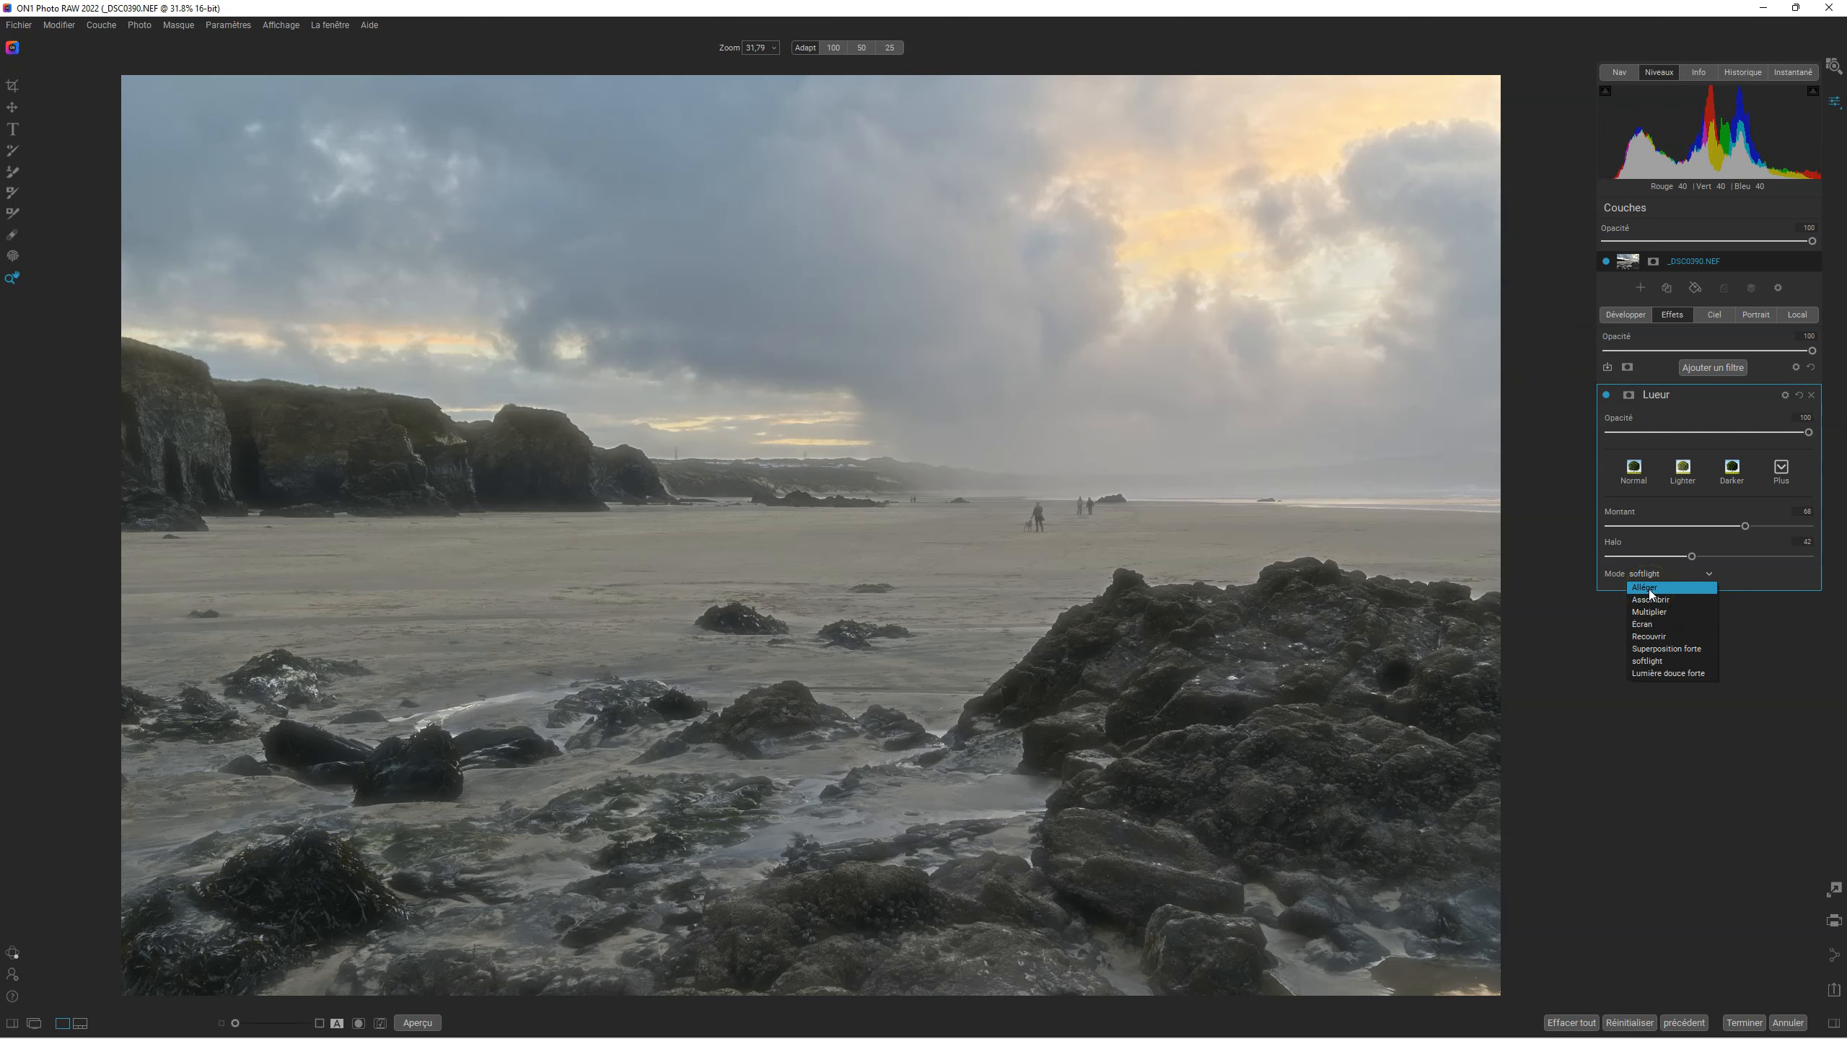
left_click(1647, 588)
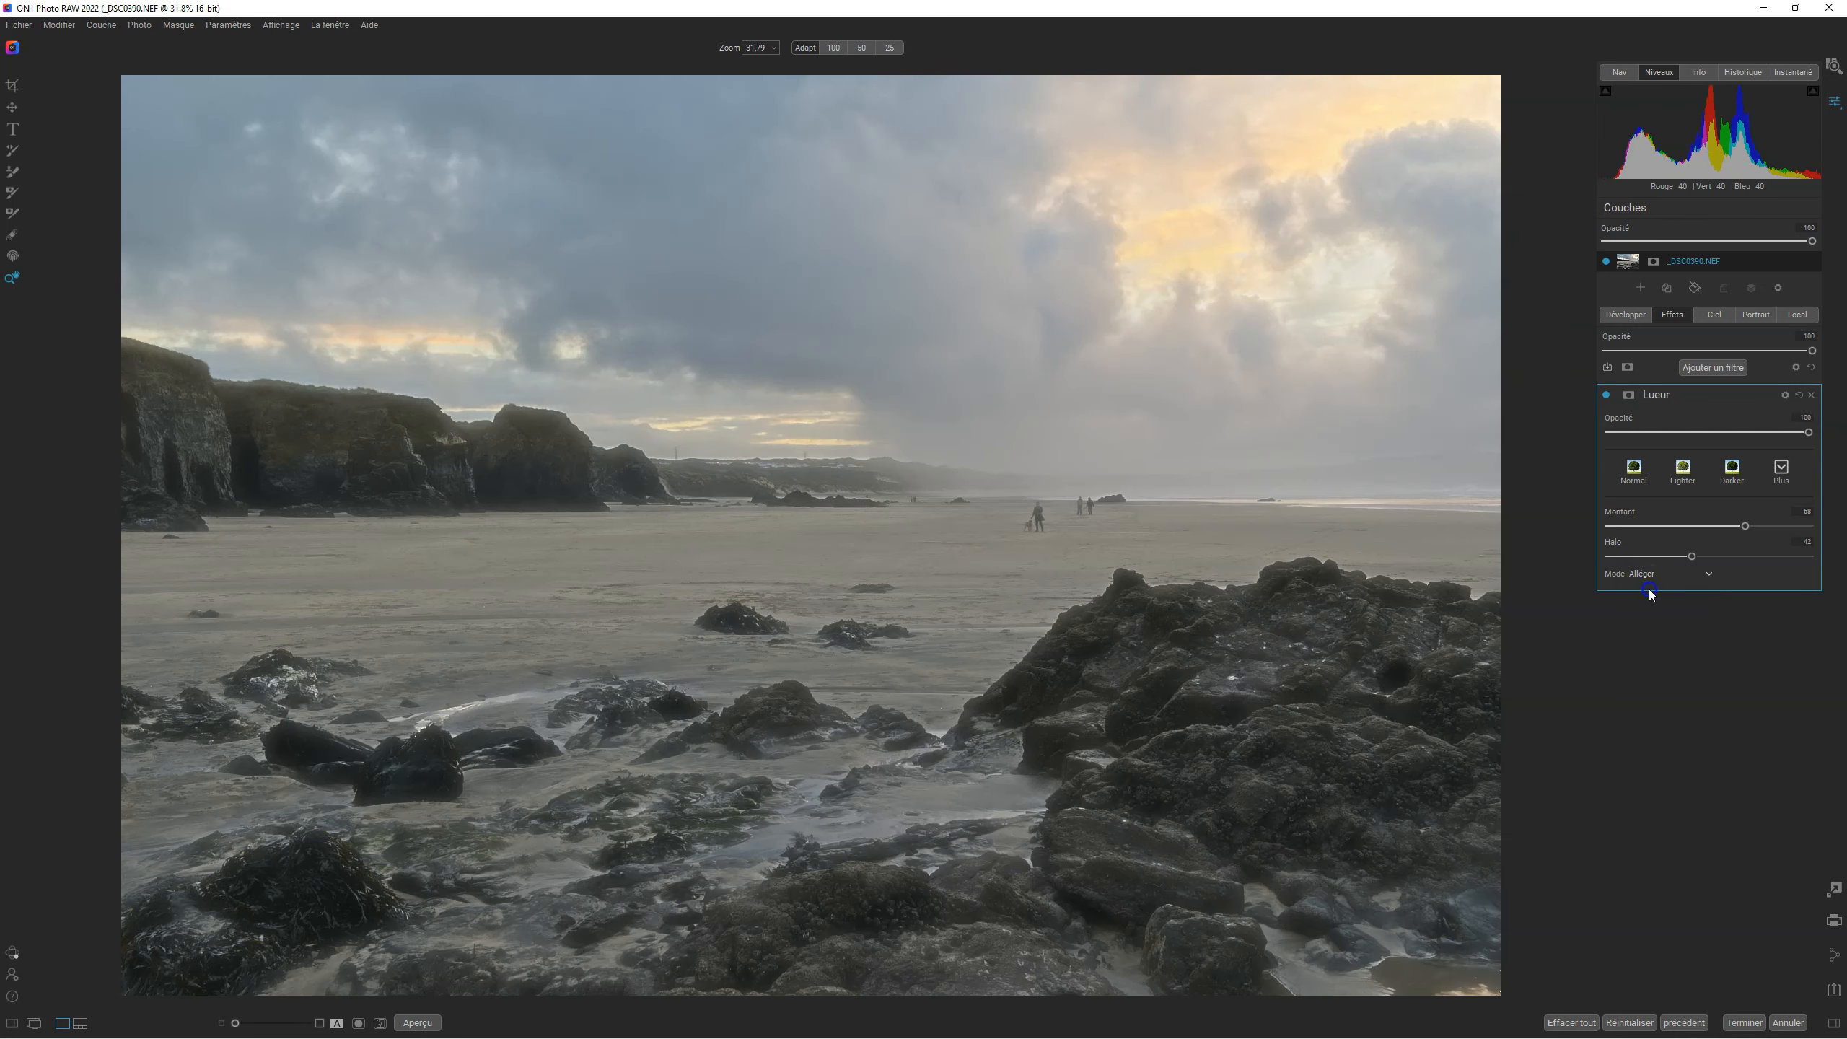
mouse_move(1744, 526)
left_mouse_down()
mouse_move(1556, 536)
mouse_move(1726, 536)
left_mouse_up()
Activate the masking brush, compare its Peindre and Paint In modes, and set its size to 600 and opacity to 35.
left_click(11, 191)
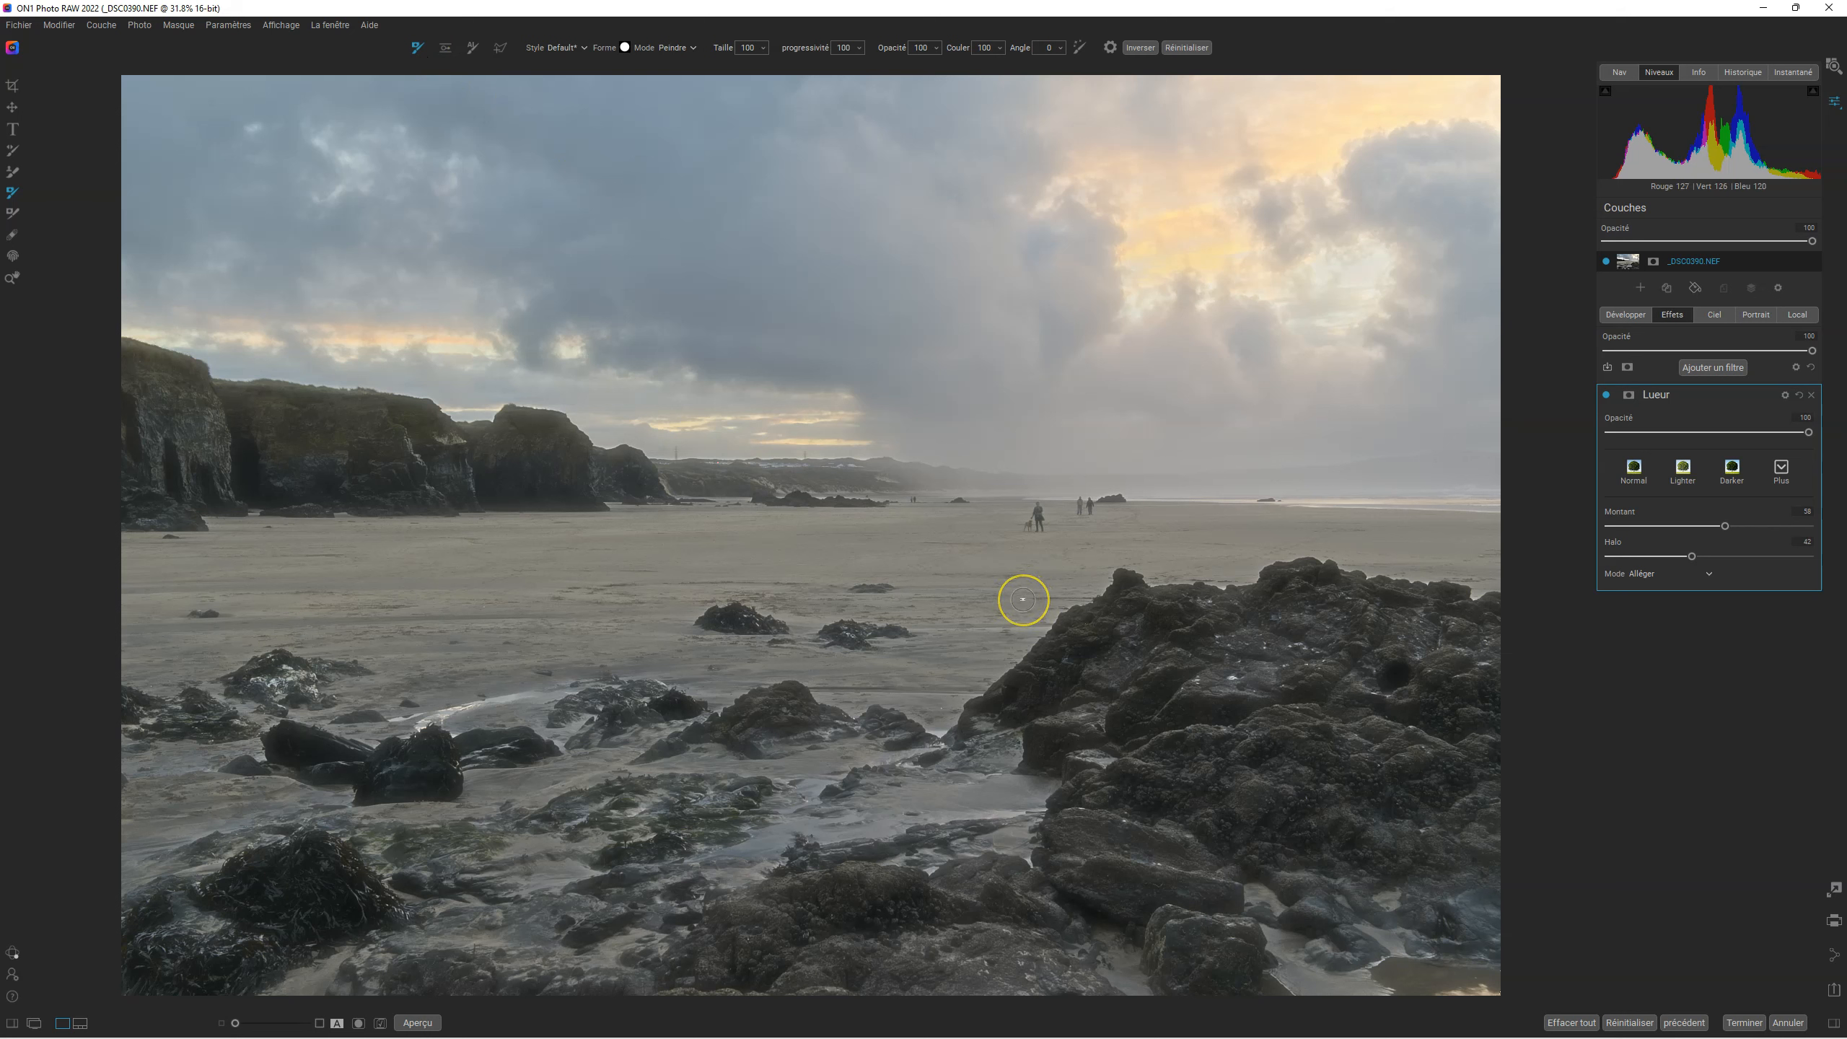
scroll(1017, 588, "up", 4)
scroll(1008, 575, "up", 2)
left_click(688, 48)
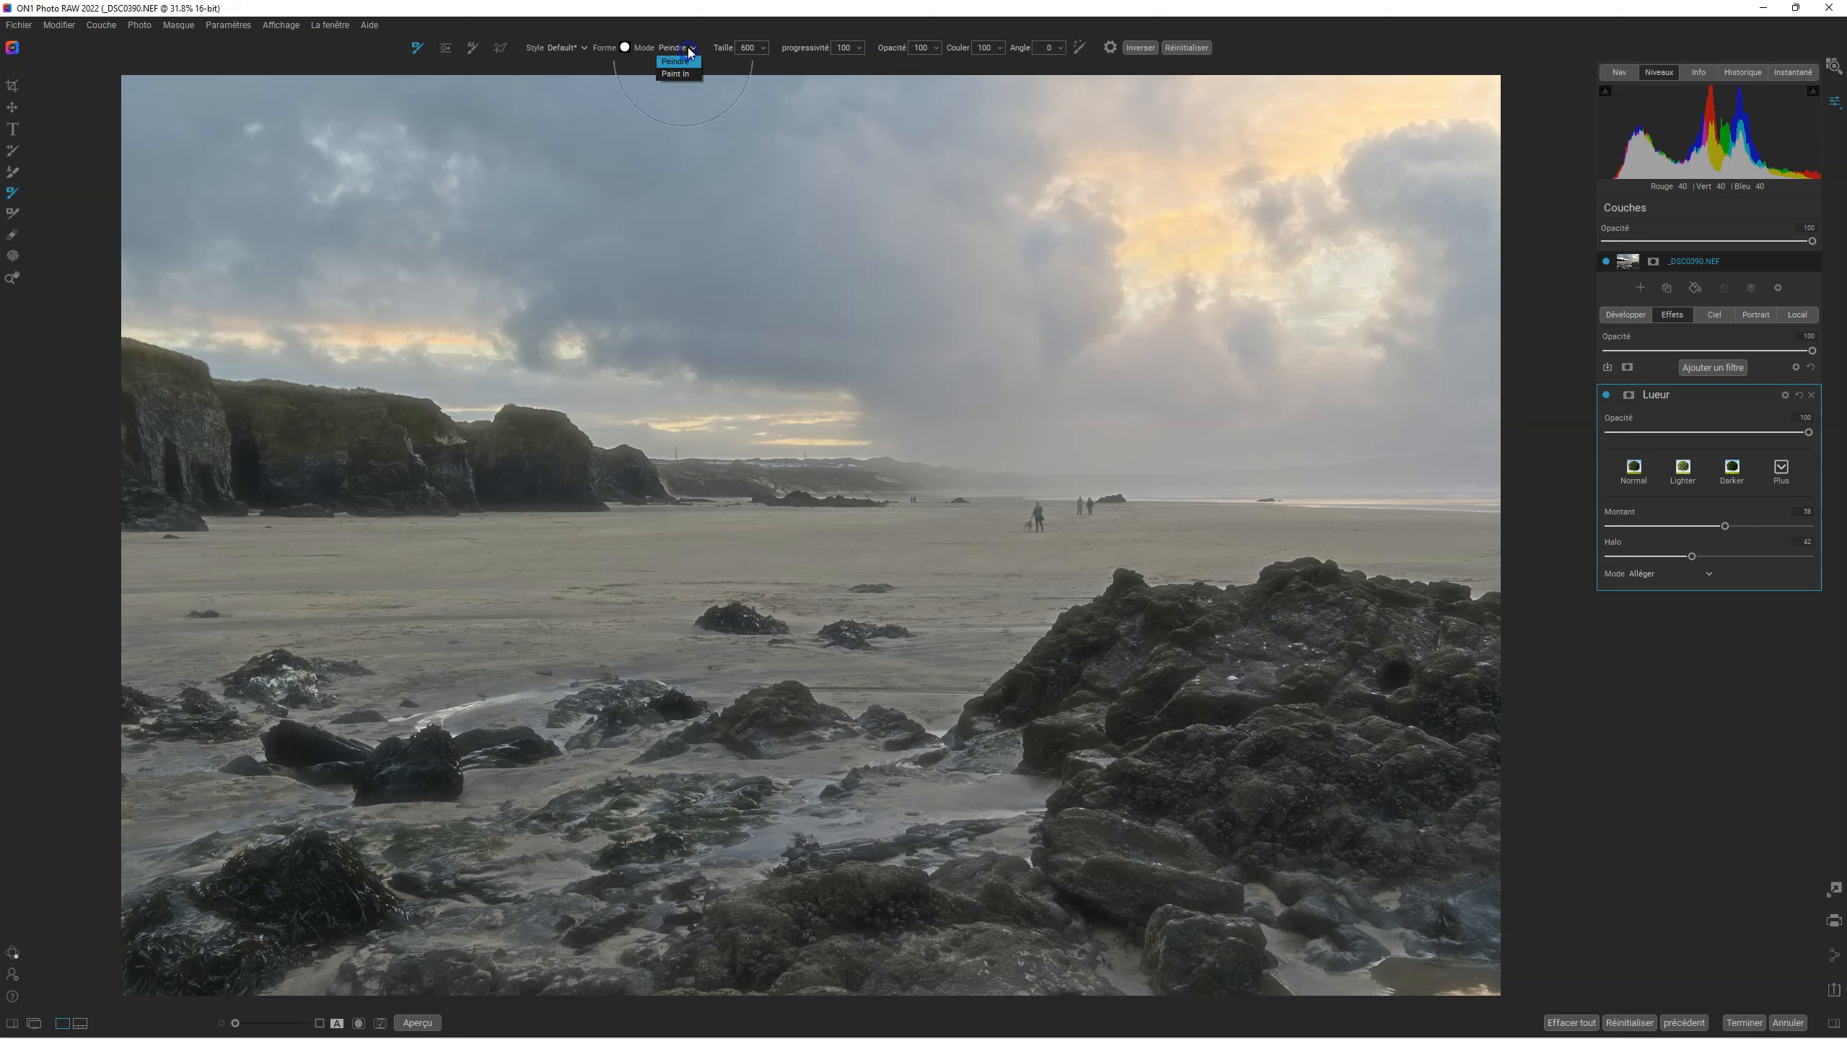
left_click(674, 73)
left_click(691, 49)
left_click(684, 63)
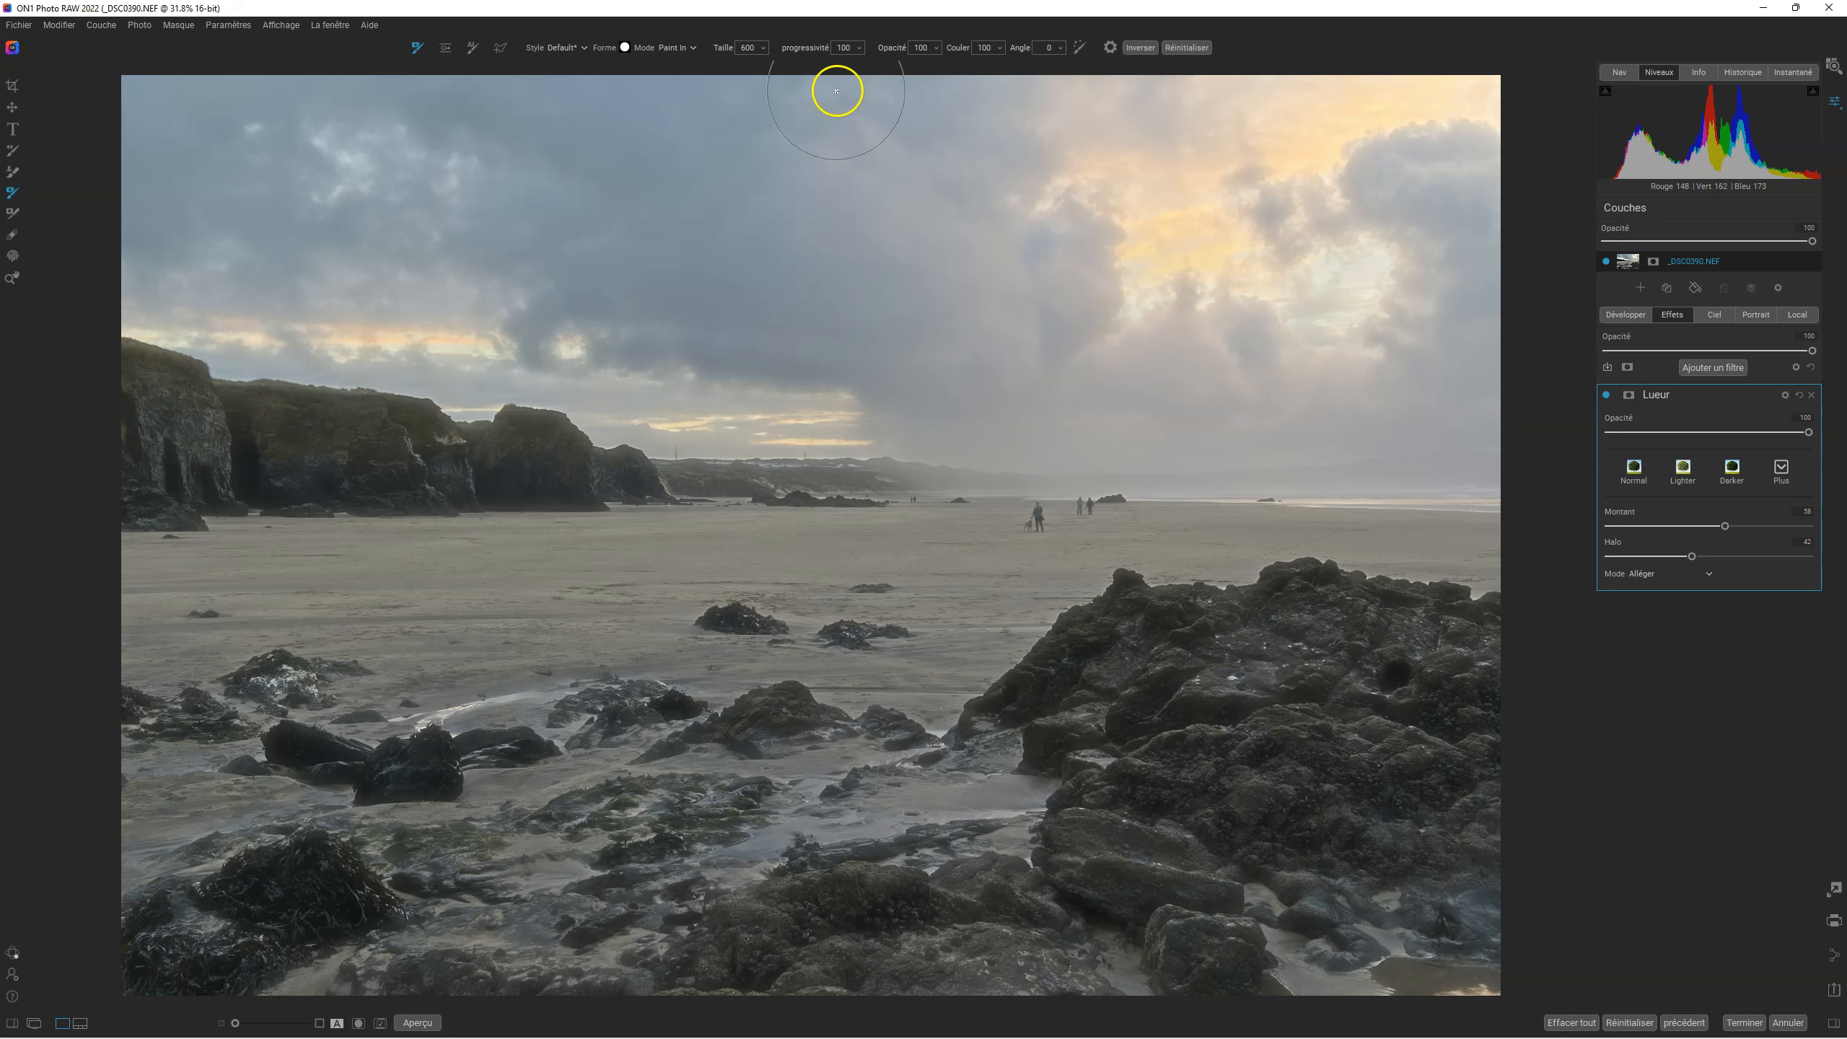
left_click(935, 48)
left_click_drag(927, 64, 866, 66)
Invert the Lueur filter's mask to black and paint the glow back over the bright clouds.
left_click(1630, 396)
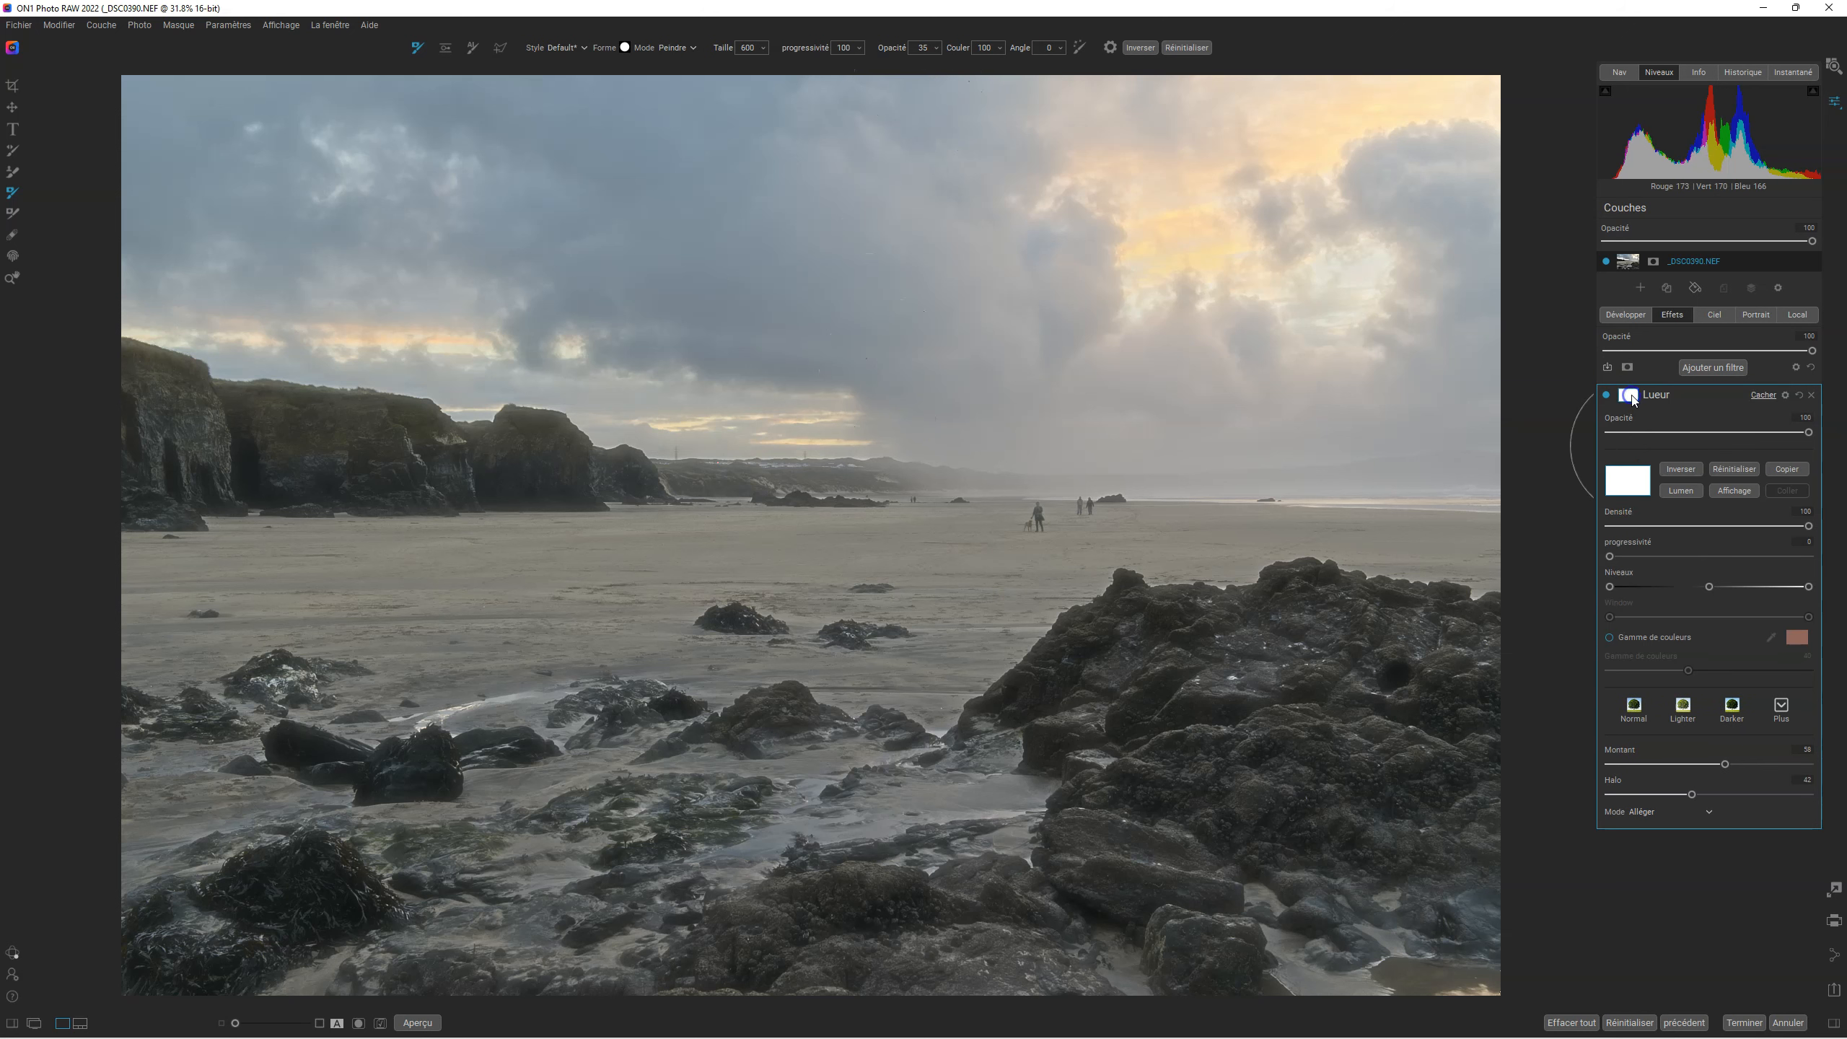
left_click(1680, 469)
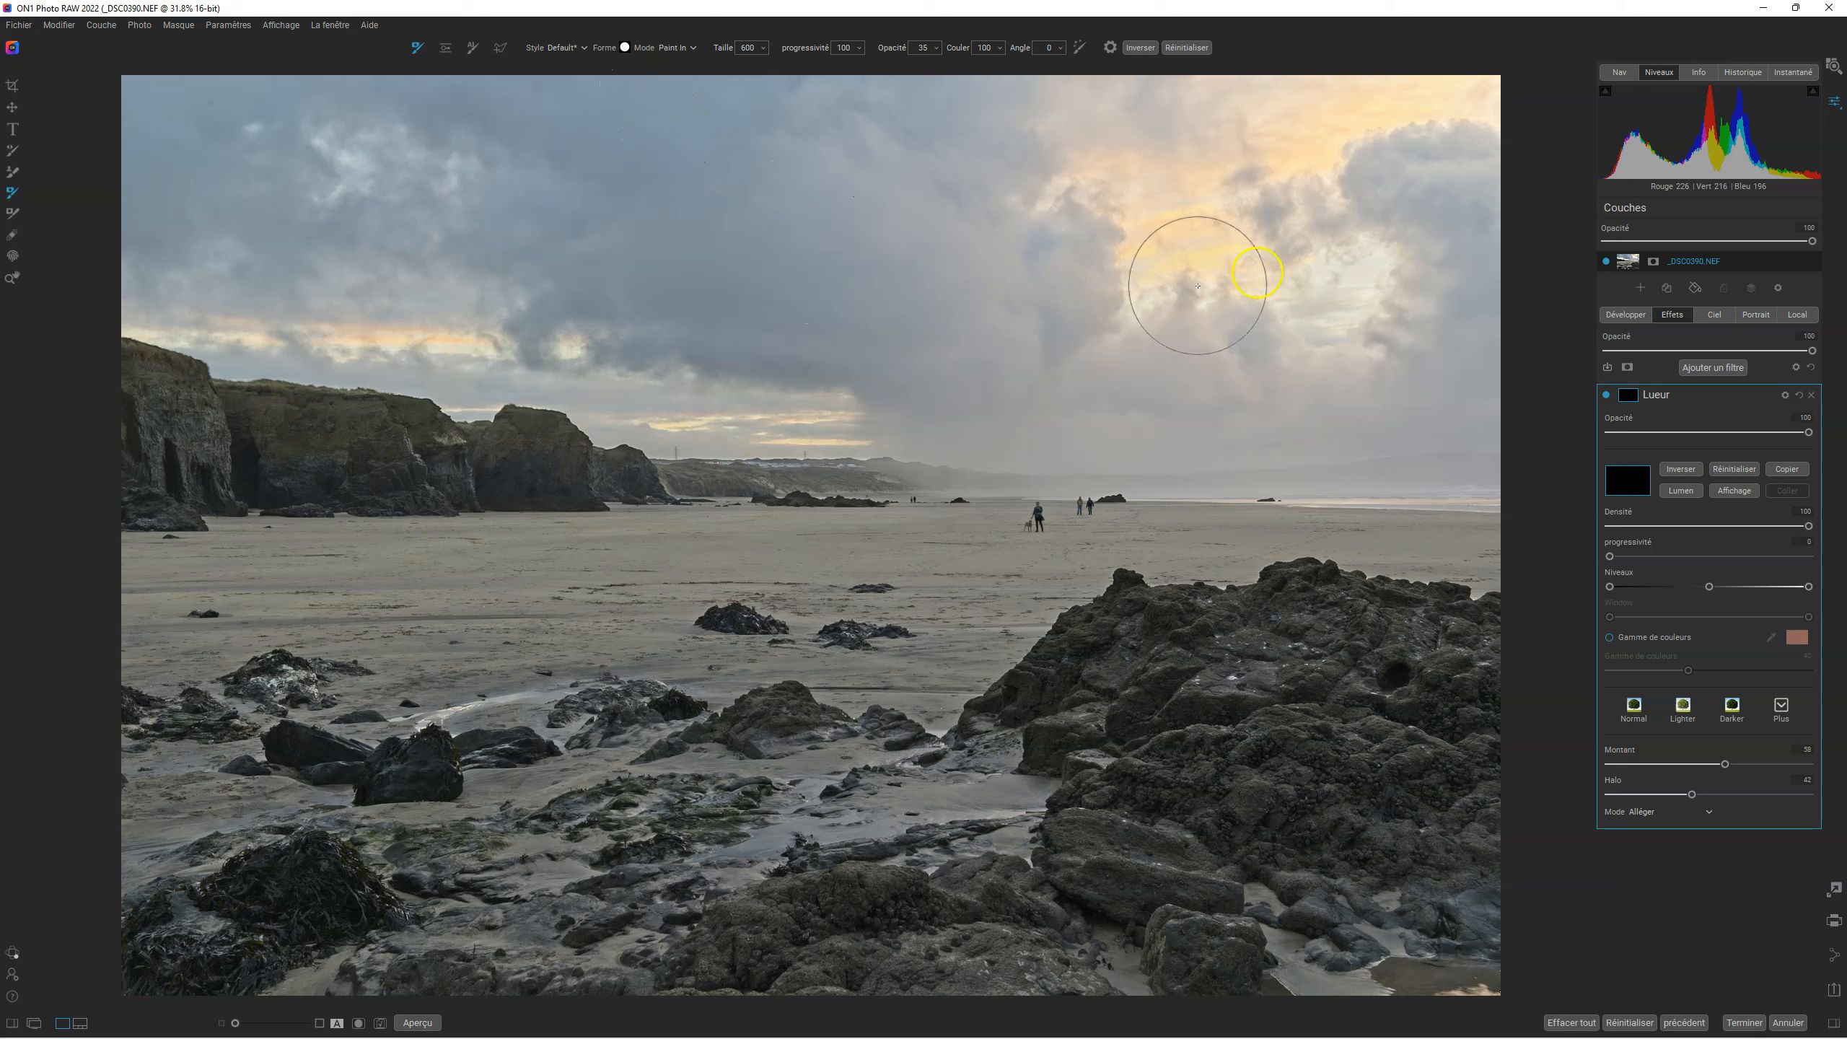
mouse_move(1284, 247)
left_mouse_down()
mouse_move(1049, 241)
mouse_move(1229, 351)
mouse_move(1082, 320)
left_mouse_up()
Raise the masking brush opacity to 100 and paint the Lueur glow across the whole sky in Paint In mode.
left_click(935, 47)
left_click_drag(882, 64, 932, 64)
mouse_move(1091, 240)
left_mouse_down()
mouse_move(960, 223)
mouse_move(853, 284)
left_mouse_up()
mouse_move(1109, 425)
left_mouse_down()
mouse_move(1042, 205)
mouse_move(1208, 269)
mouse_move(1163, 379)
mouse_move(1360, 214)
mouse_move(1195, 351)
mouse_move(989, 272)
left_mouse_up()
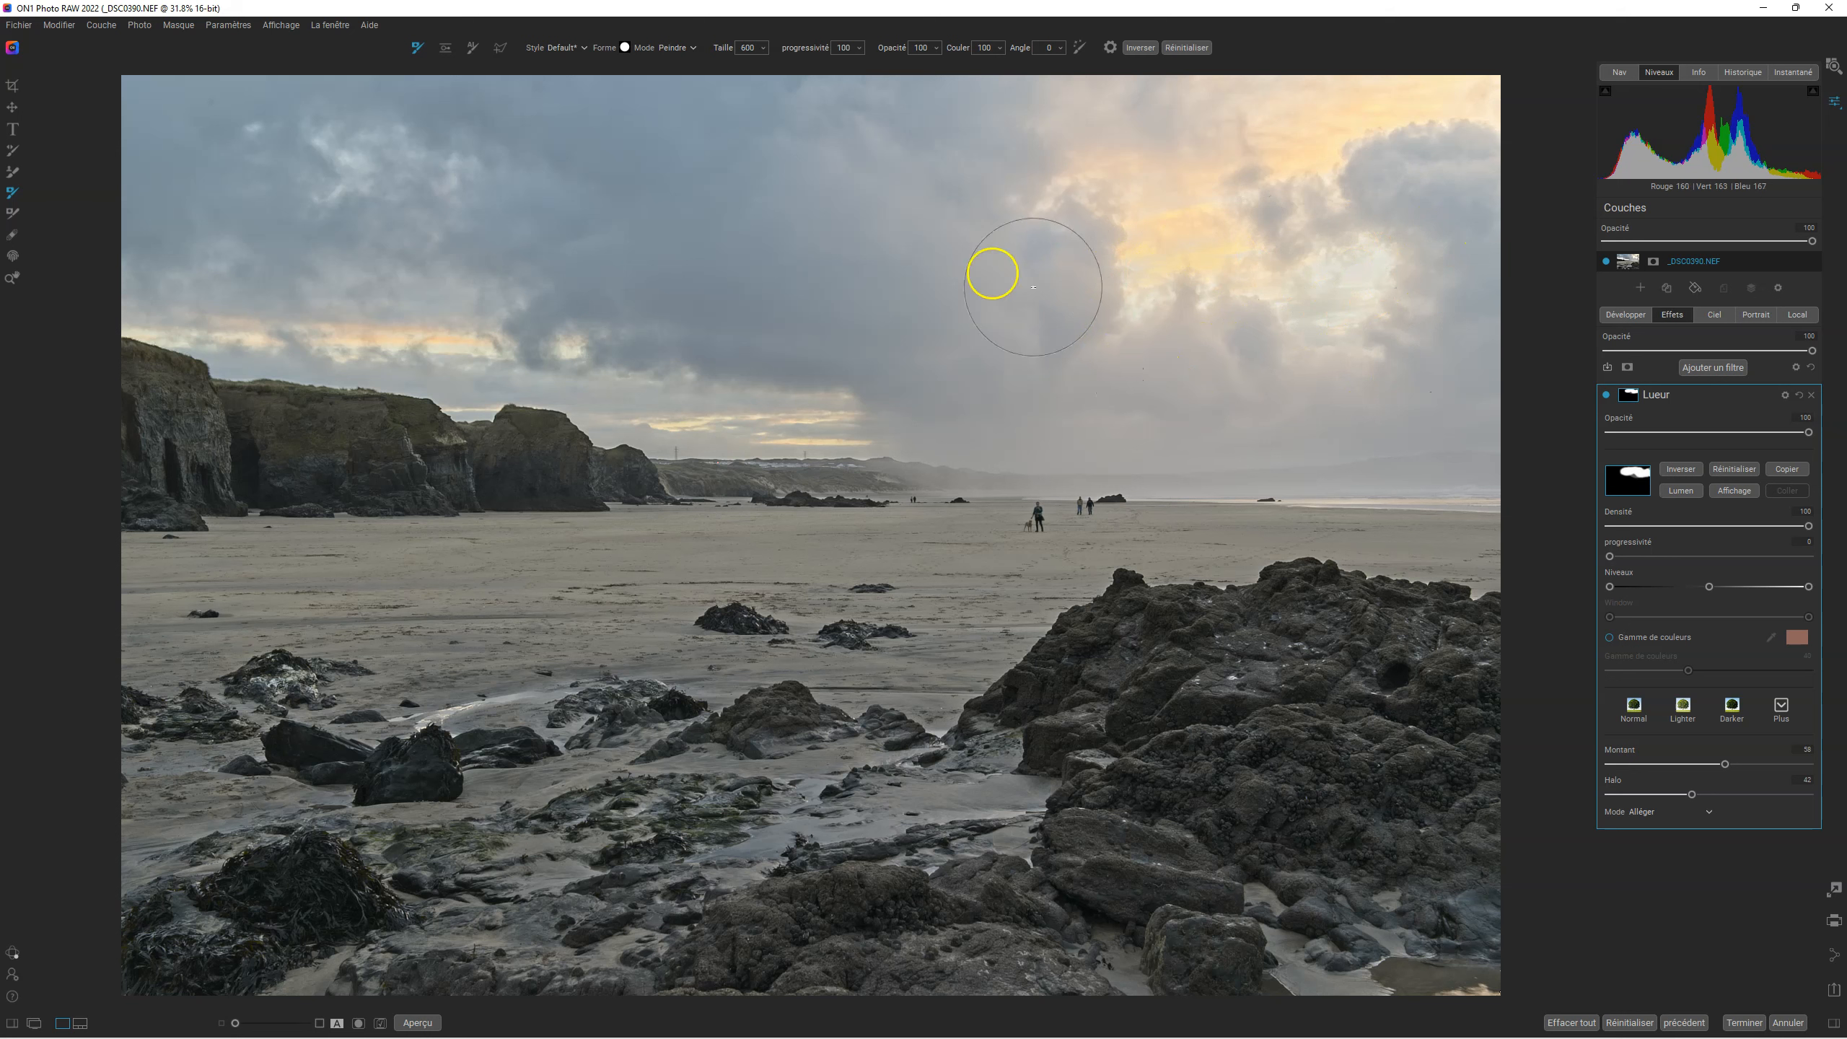
left_click(692, 48)
left_click(677, 73)
mouse_move(741, 263)
left_mouse_down()
mouse_move(856, 210)
mouse_move(770, 210)
mouse_move(594, 300)
mouse_move(265, 199)
mouse_move(345, 111)
mouse_move(288, 105)
mouse_move(292, 208)
mouse_move(457, 290)
mouse_move(382, 304)
mouse_move(594, 362)
mouse_move(1052, 416)
mouse_move(1220, 362)
mouse_move(1274, 307)
mouse_move(1421, 240)
mouse_move(1449, 149)
mouse_move(1467, 281)
mouse_move(1348, 389)
mouse_move(1331, 377)
mouse_move(1340, 141)
mouse_move(1401, 126)
mouse_move(583, 139)
mouse_move(1435, 141)
mouse_move(1557, 530)
left_mouse_up()
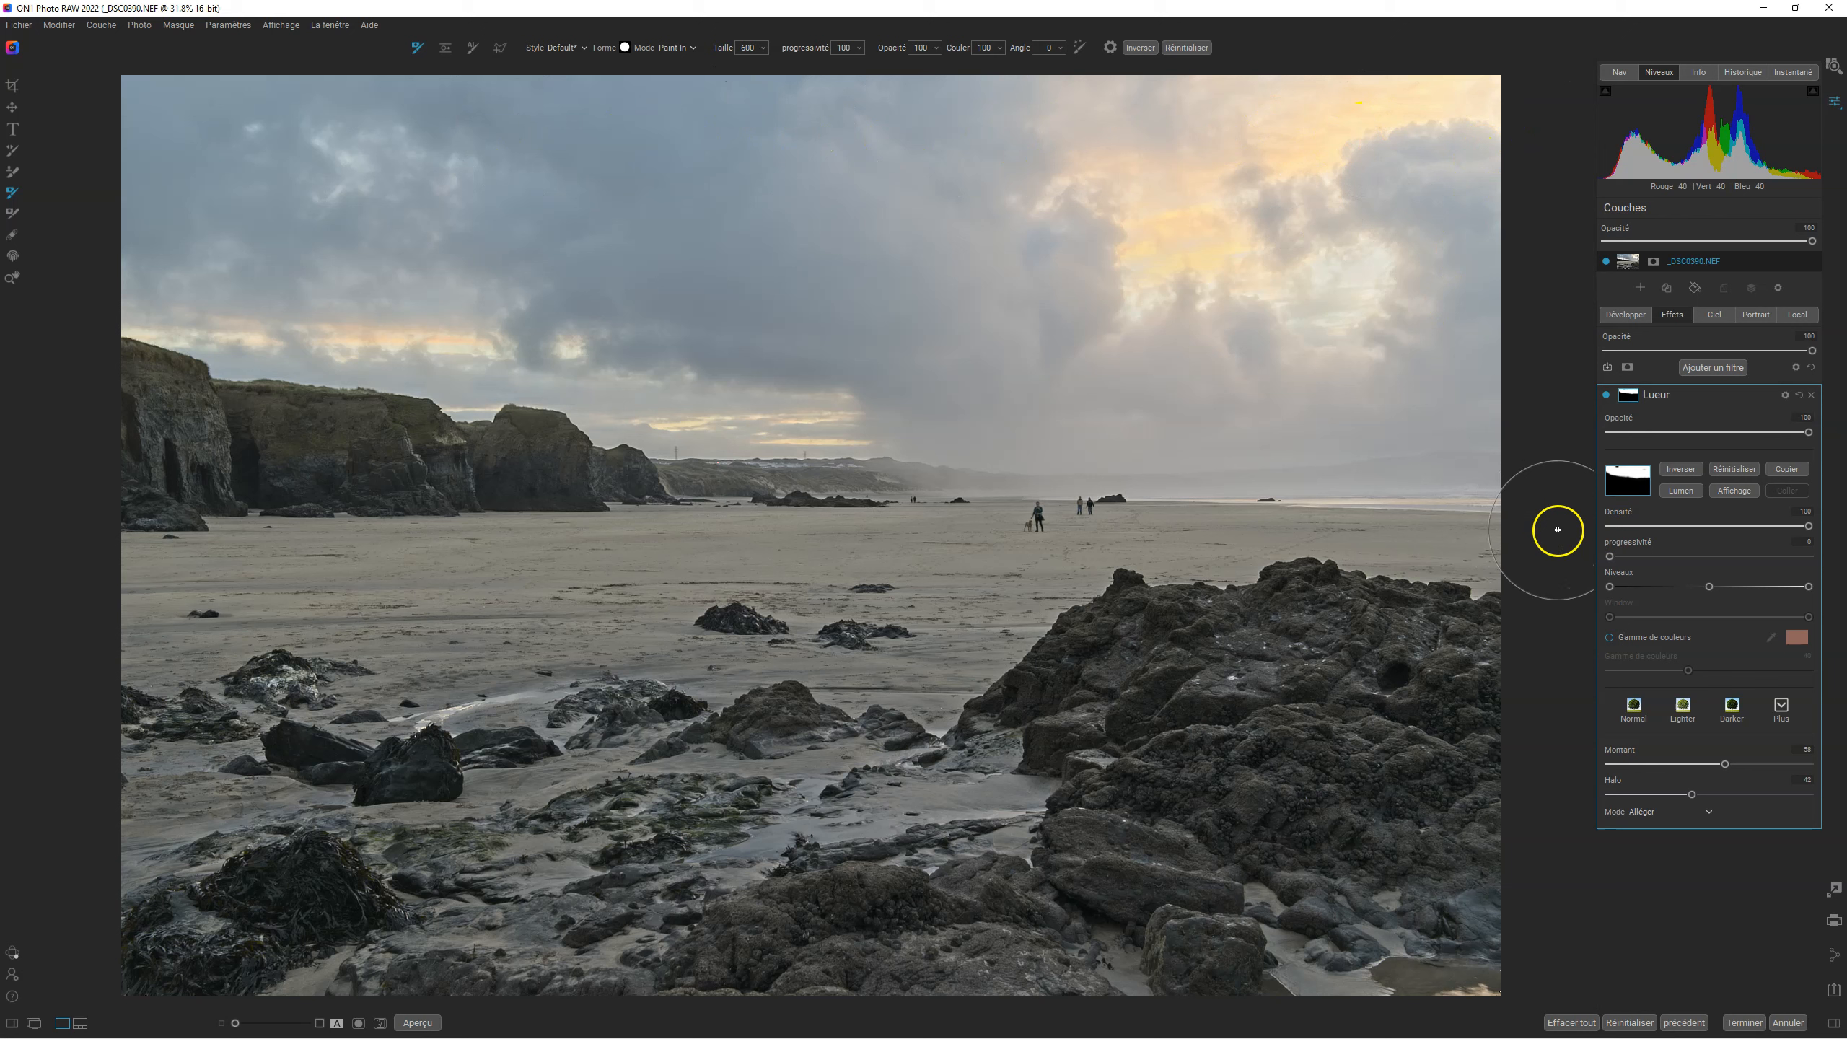
Set the Lueur filter's amount to 100 and toggle the filter off and on to compare the sky.
left_click_drag(1727, 764, 1843, 764)
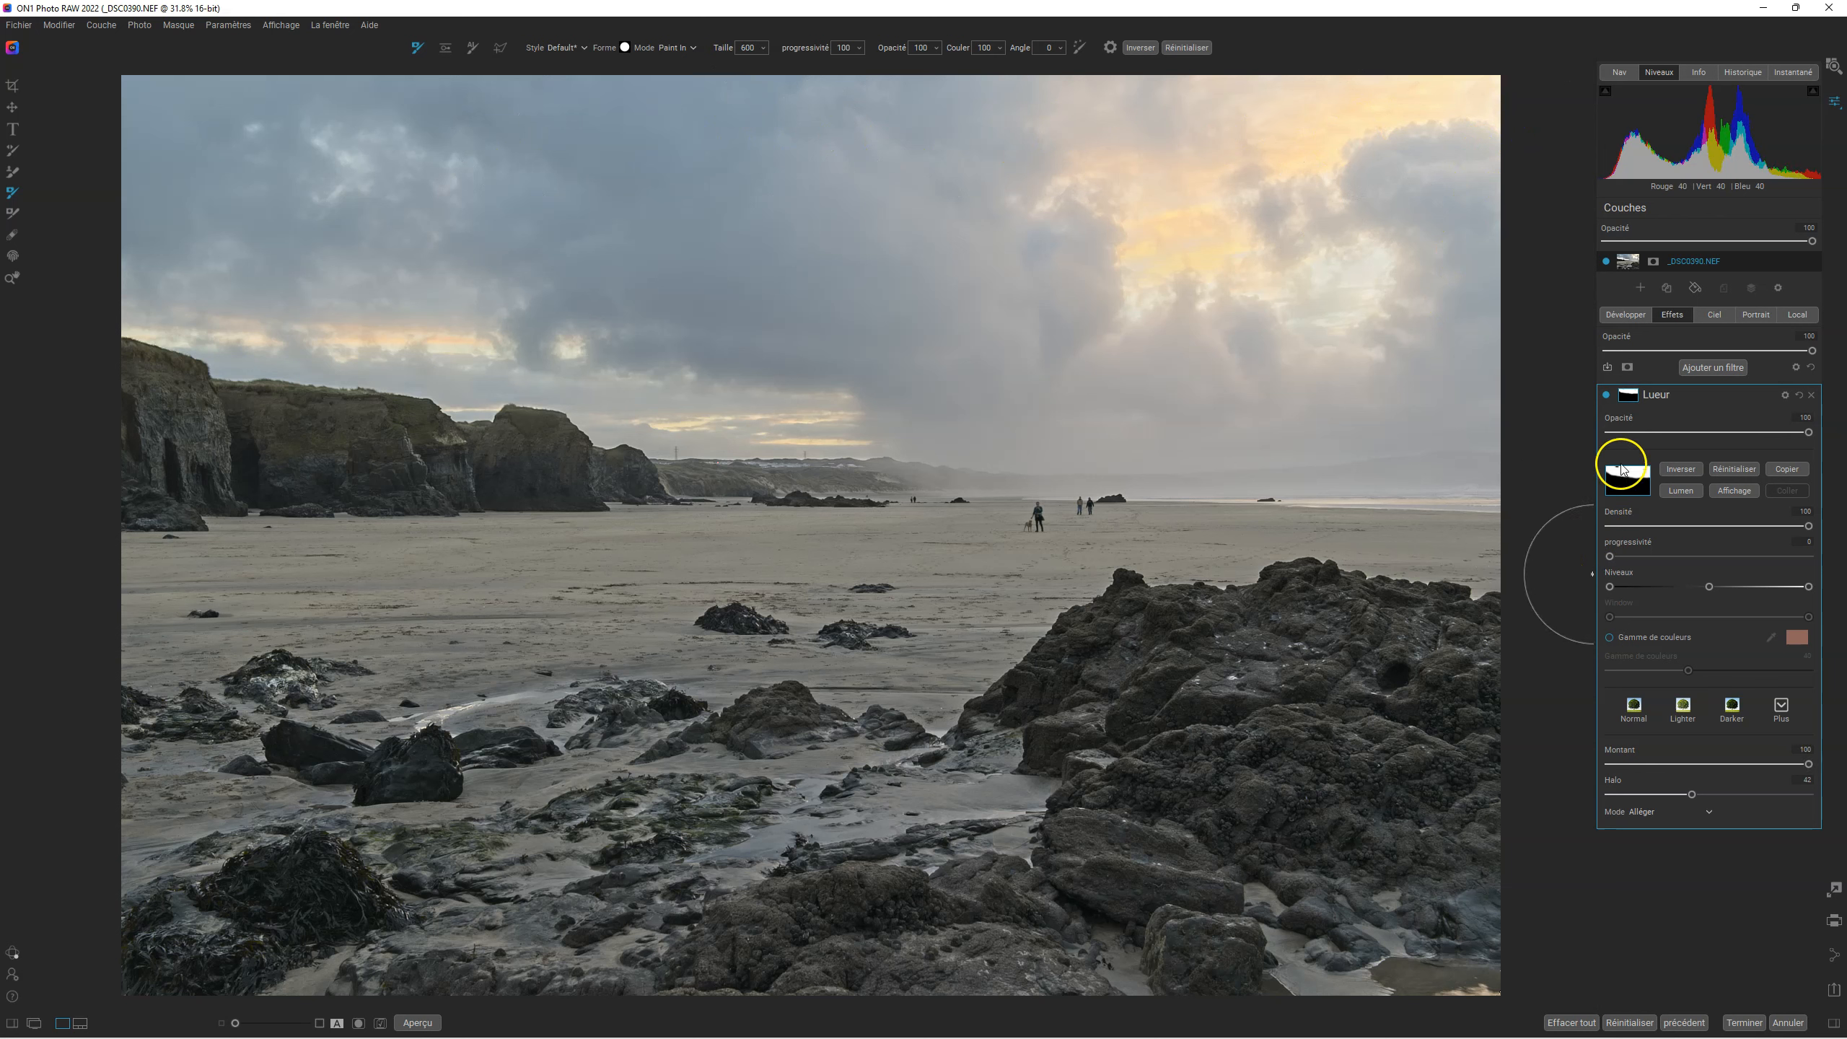
left_click(1607, 395)
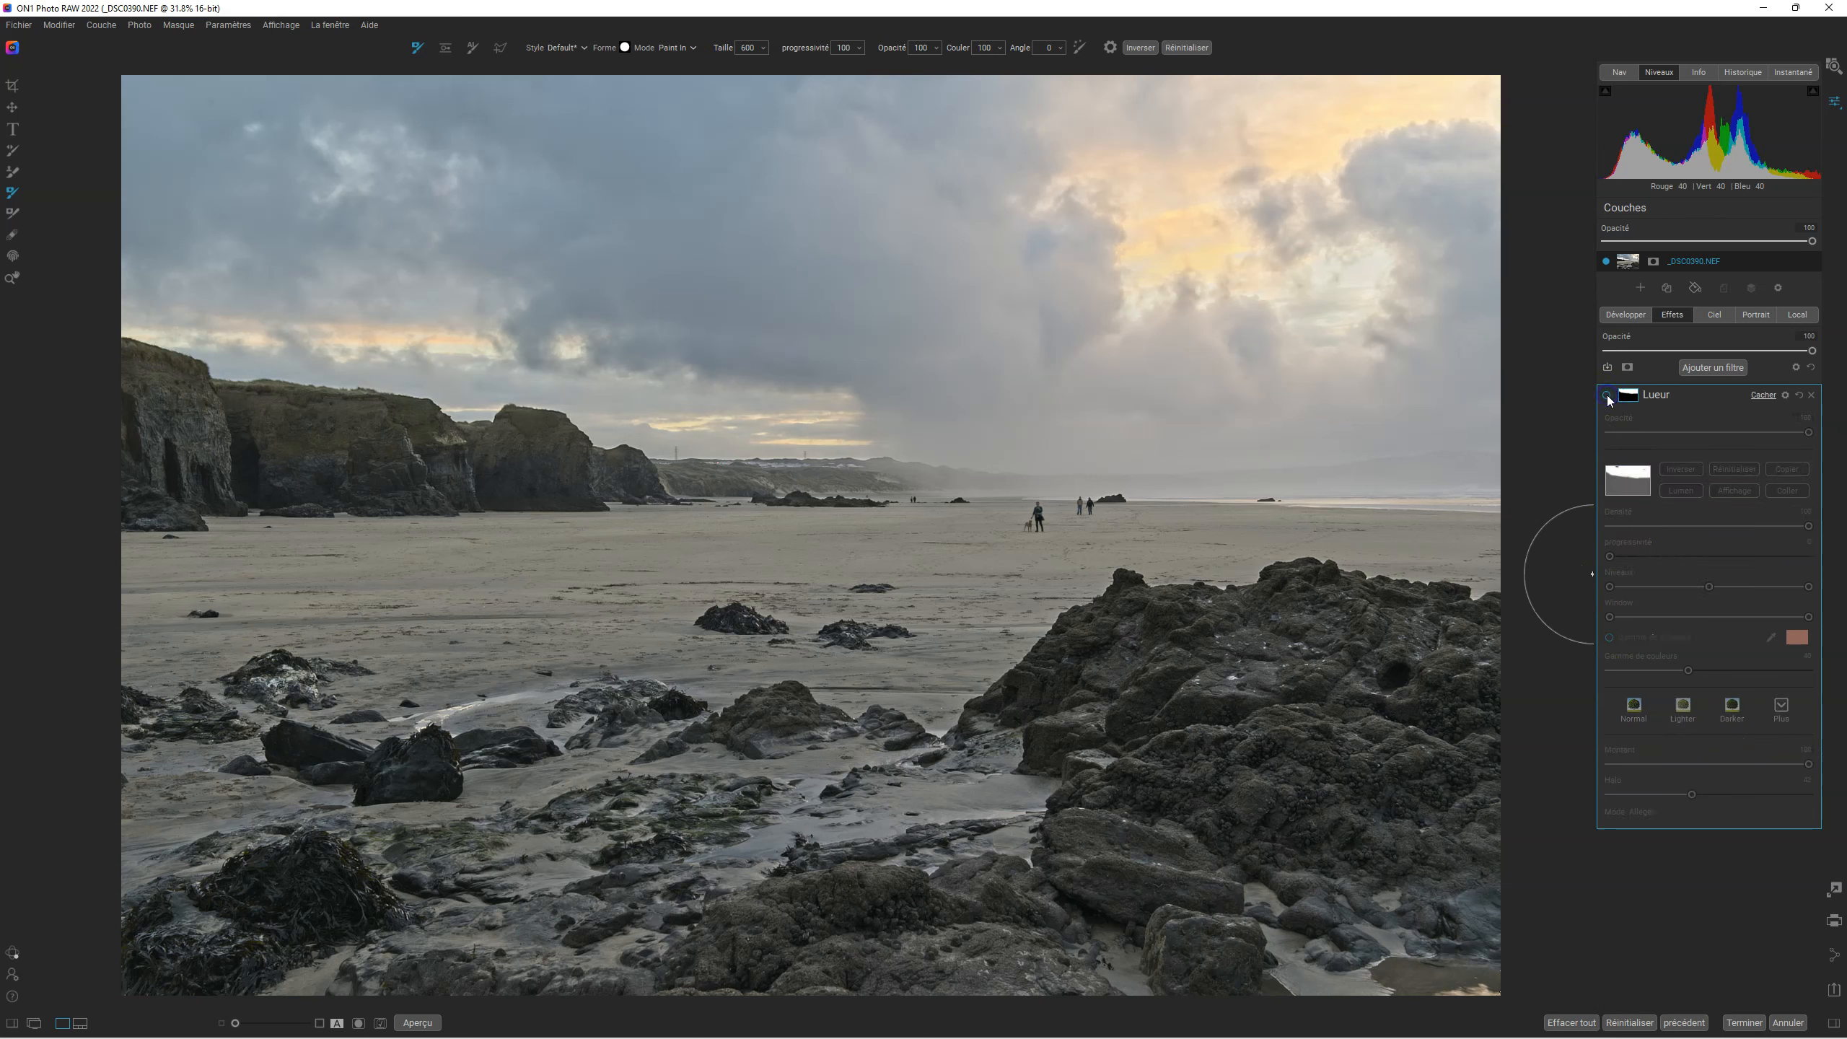
left_click(1606, 395)
left_click(1605, 396)
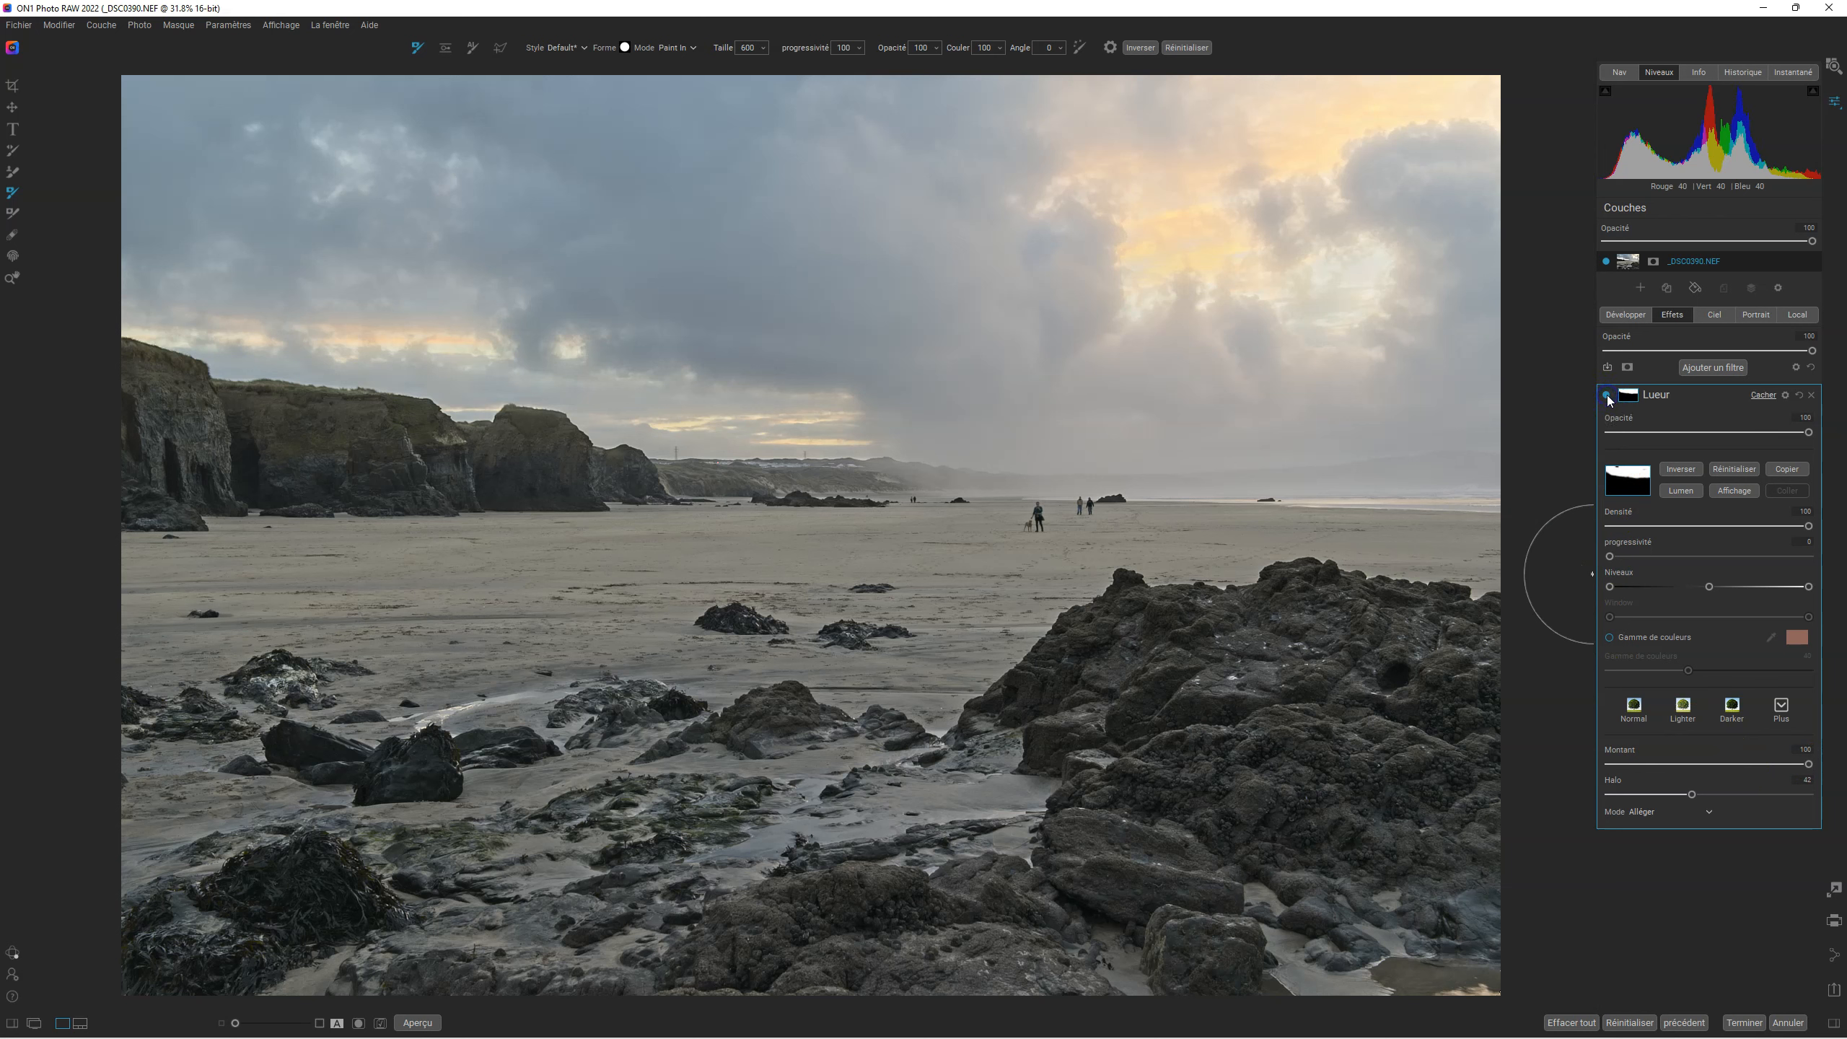
mouse_move(1792, 766)
left_mouse_down()
mouse_move(1613, 764)
mouse_move(1810, 764)
left_mouse_up()
Display the Lueur mask, paint over the gaps missed in the sky, and lower the mask density to 56.
left_click(1734, 492)
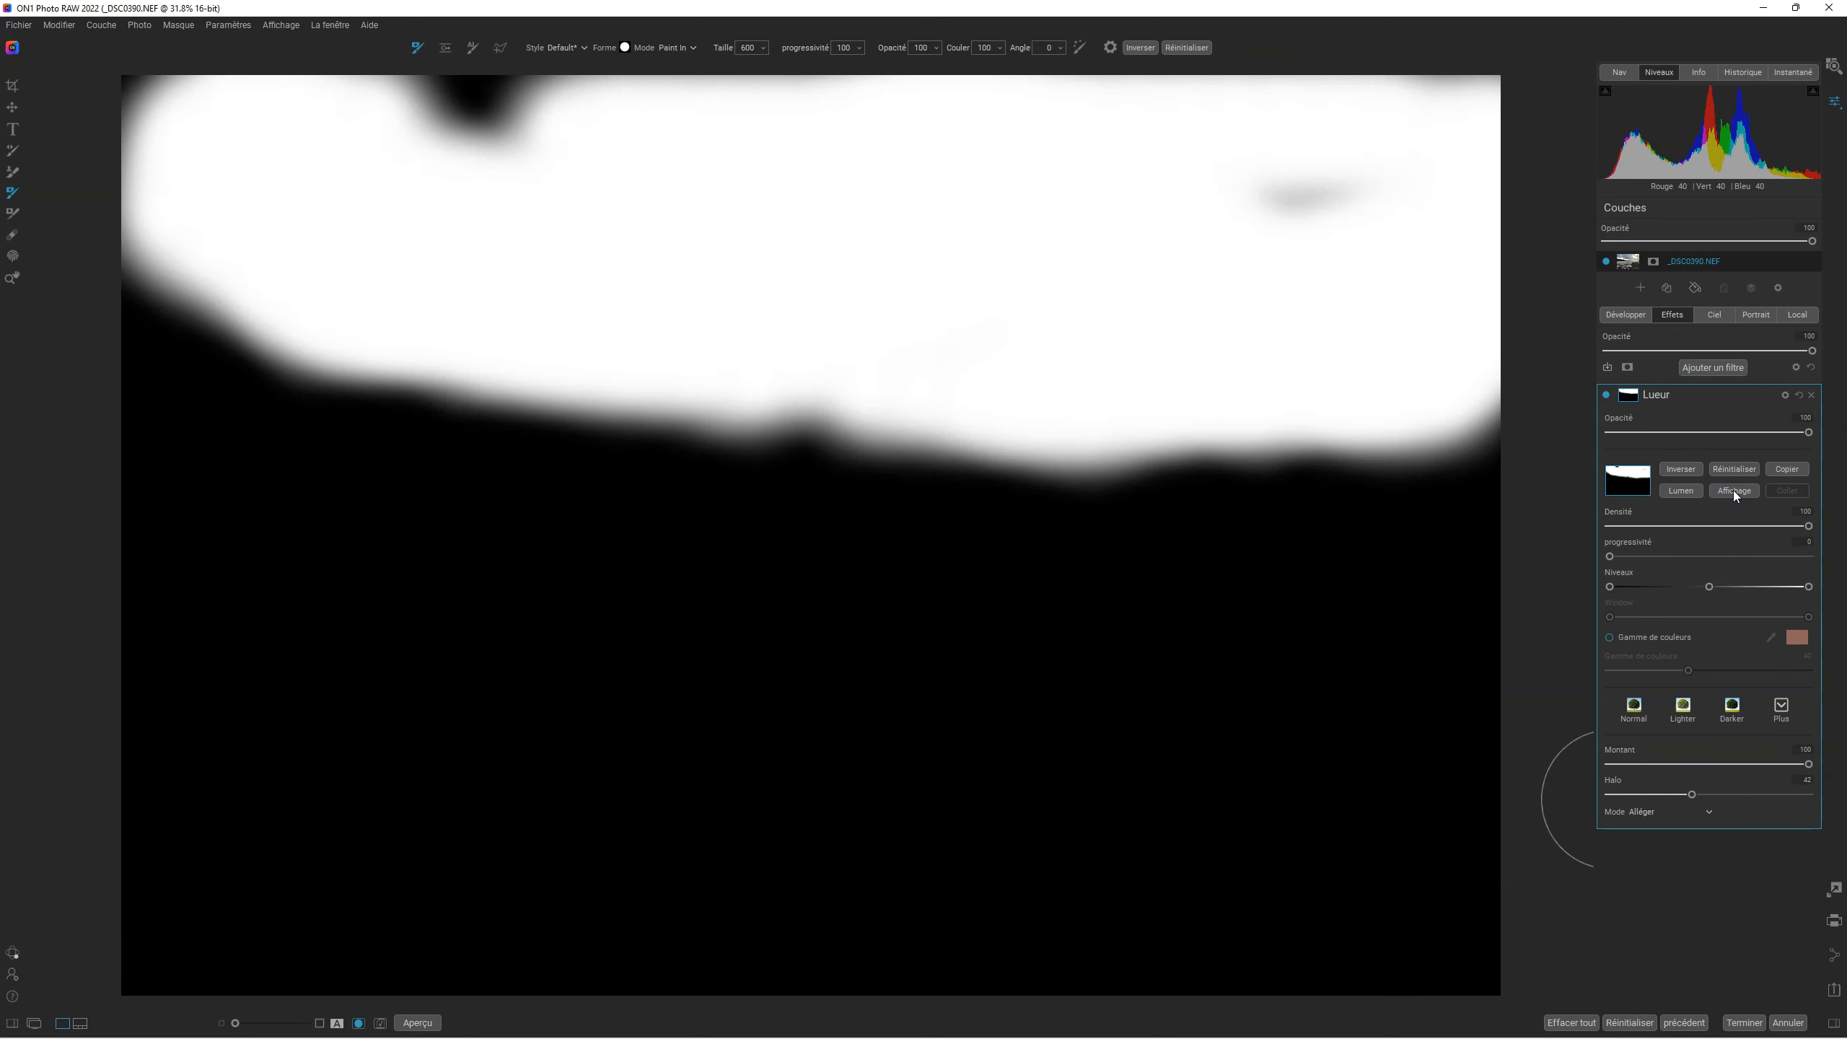
mouse_move(393, 100)
left_mouse_down()
mouse_move(623, 136)
mouse_move(226, 111)
mouse_move(1373, 193)
mouse_move(1443, 83)
mouse_move(442, 218)
mouse_move(33, 166)
mouse_move(813, 181)
mouse_move(1328, 309)
left_mouse_up()
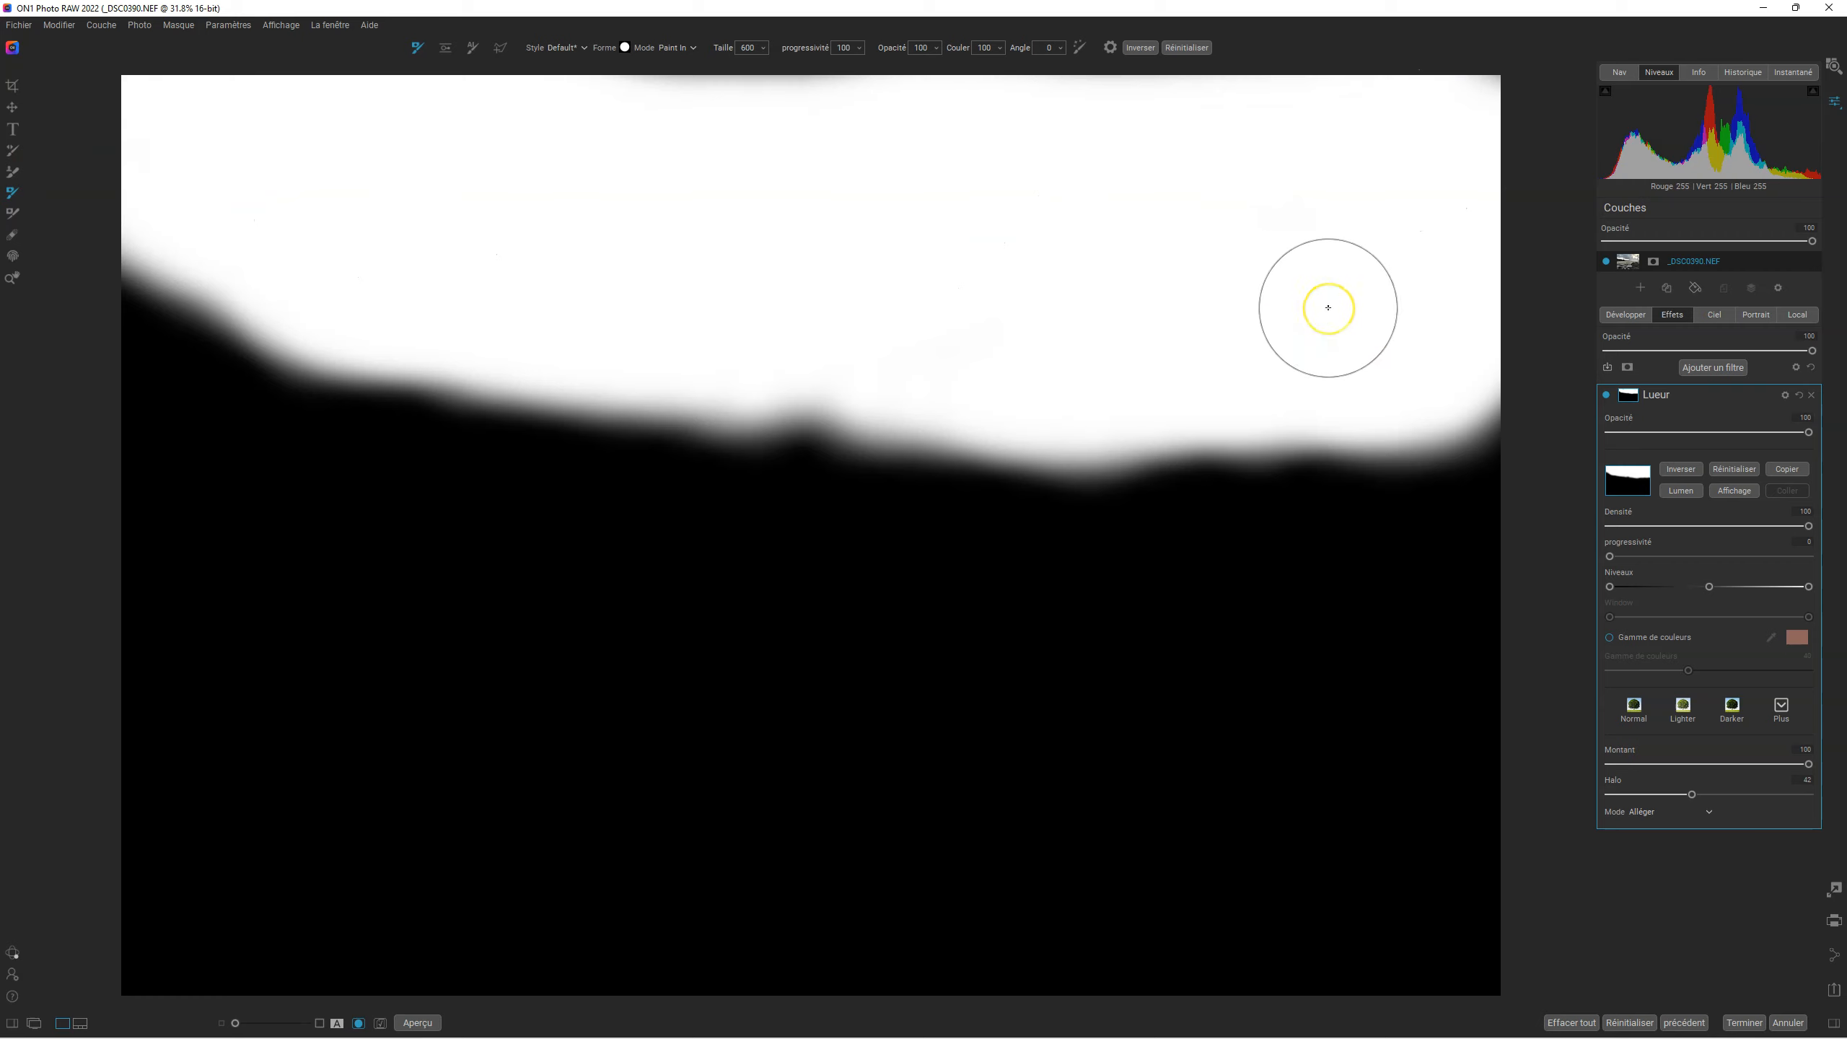
mouse_move(1811, 526)
left_mouse_down()
mouse_move(1625, 529)
mouse_move(1827, 522)
mouse_move(1688, 529)
mouse_move(1769, 531)
mouse_move(1720, 526)
left_mouse_up()
left_click(1738, 490)
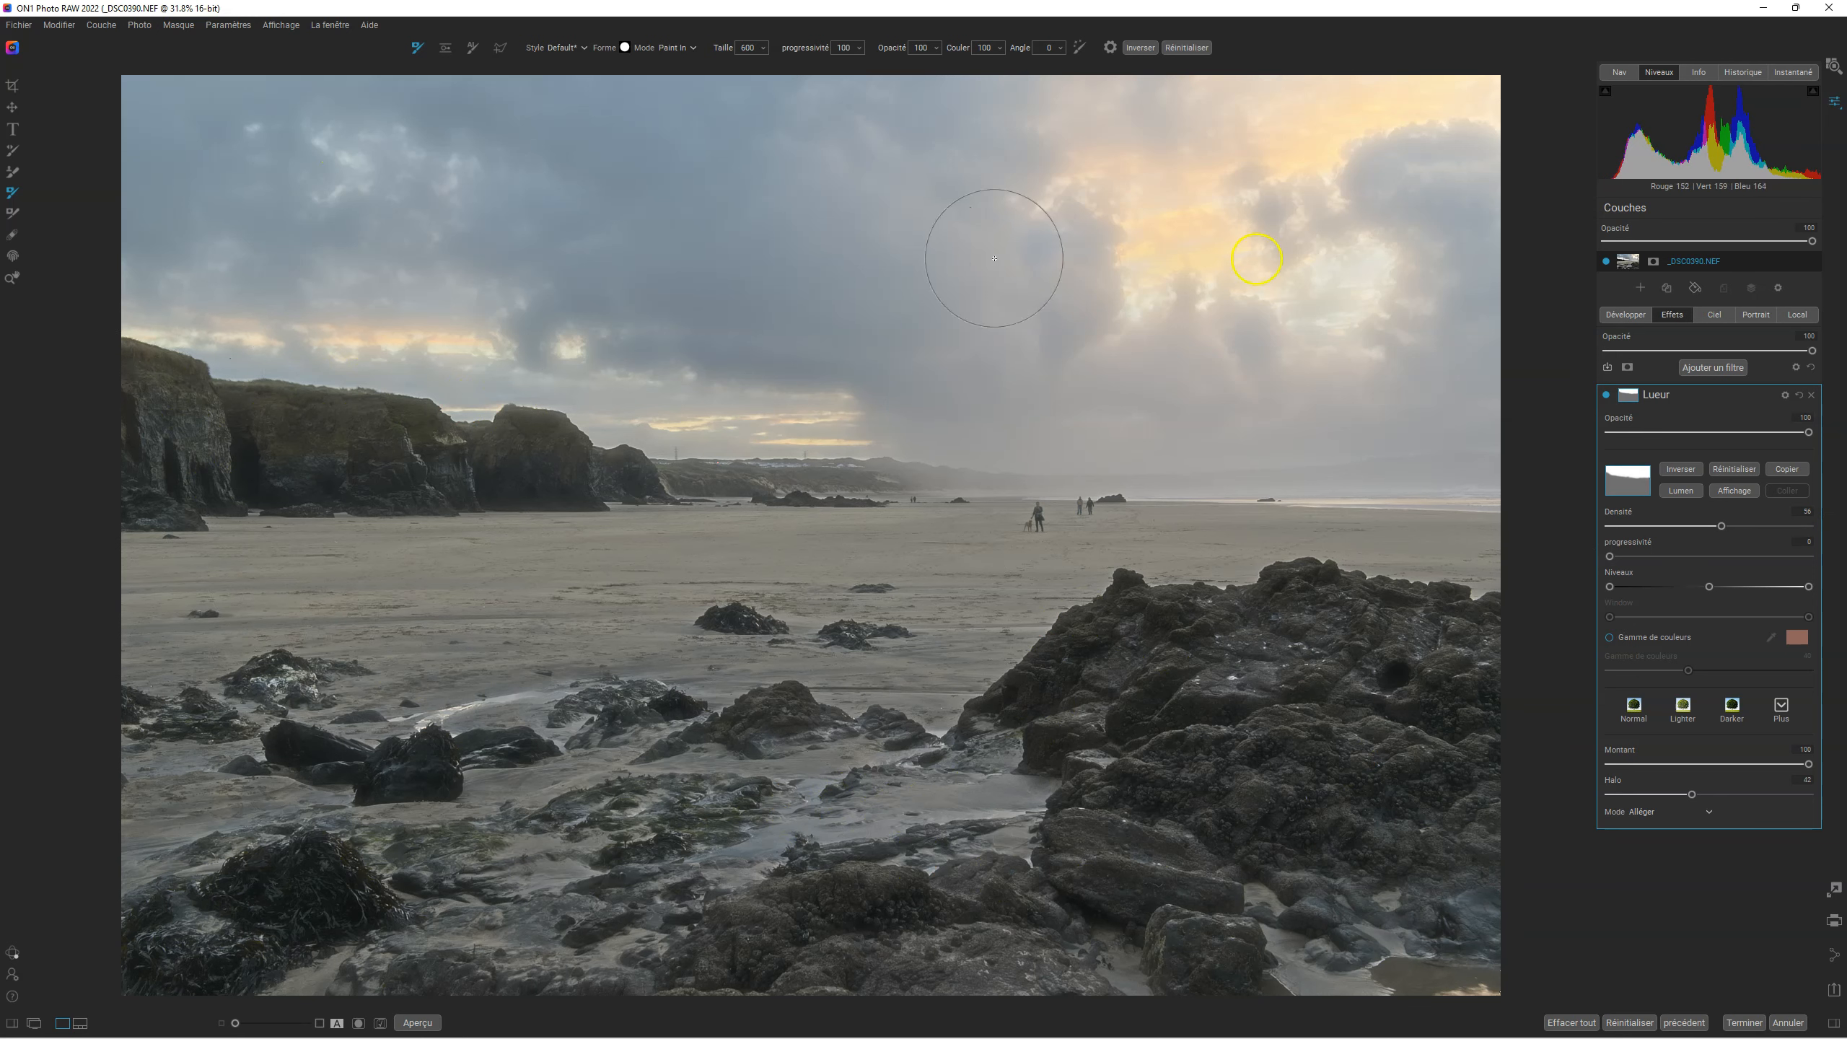
Inspect the Lueur mask once more and compare the edited beach photo with the original.
left_click(1736, 493)
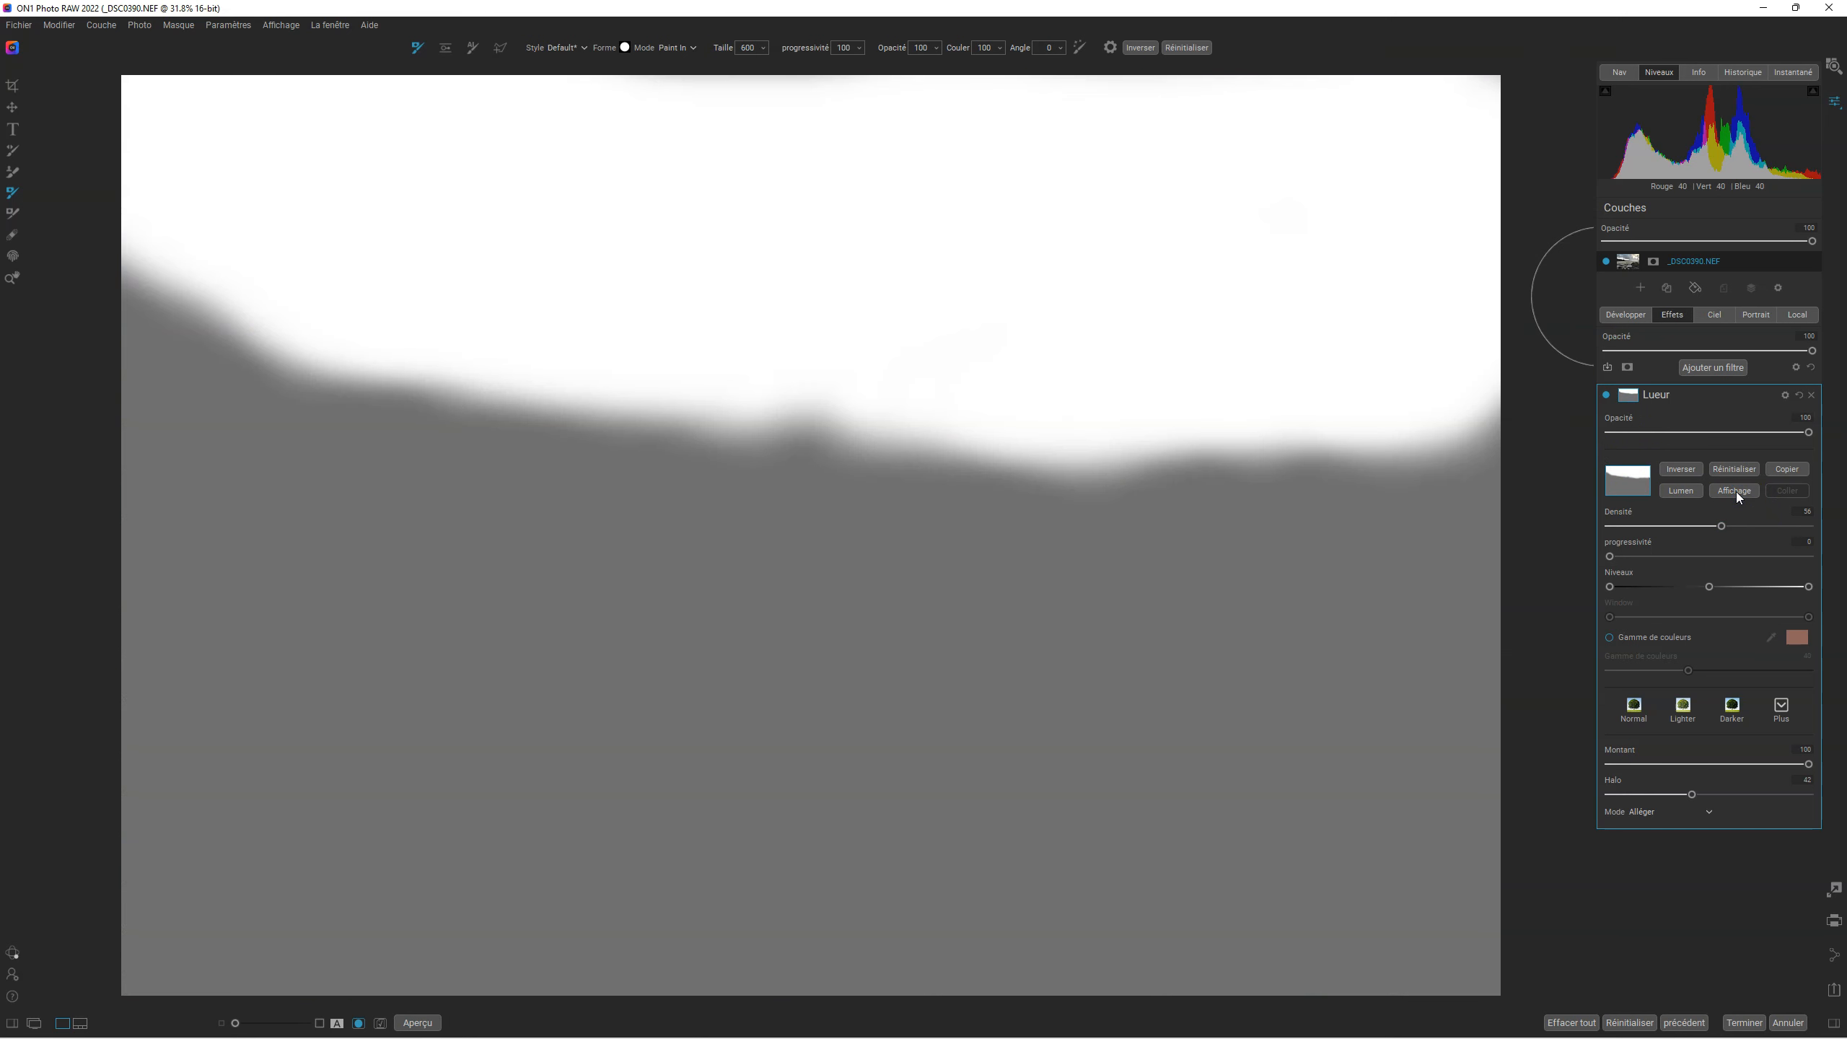
left_click(1735, 491)
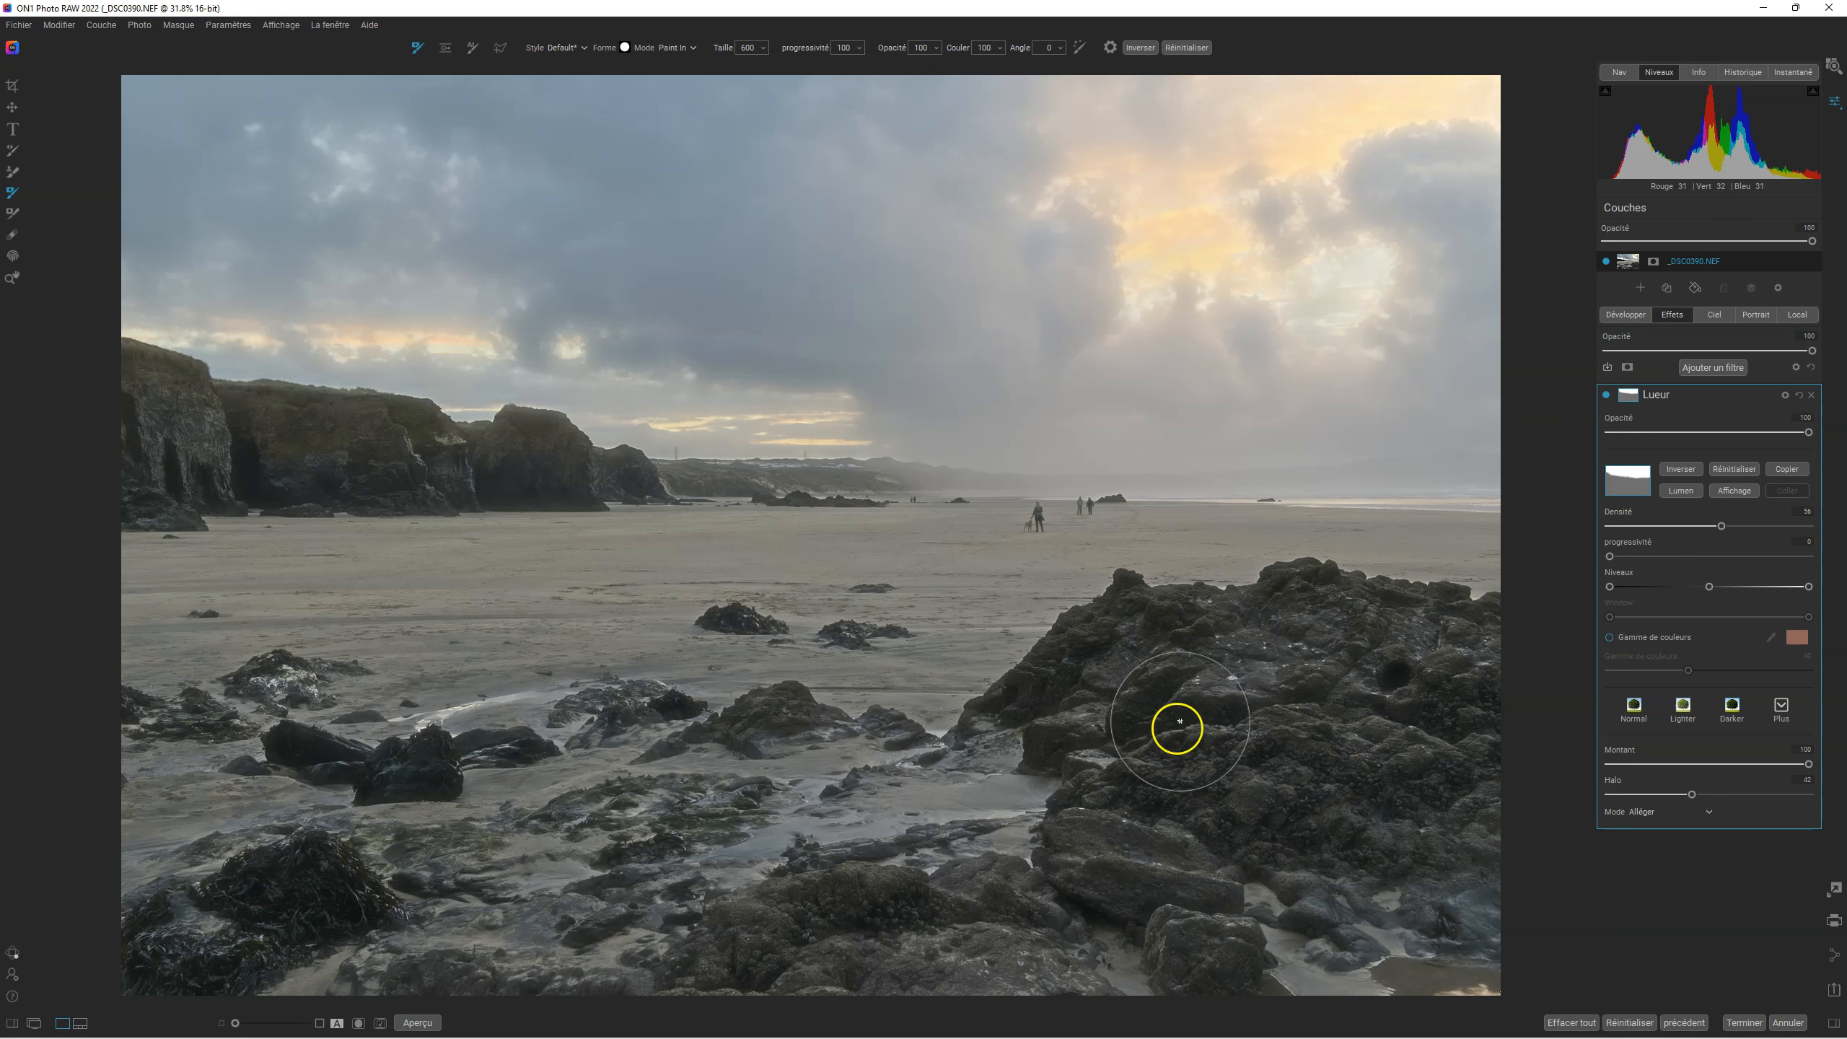
key("backslash")
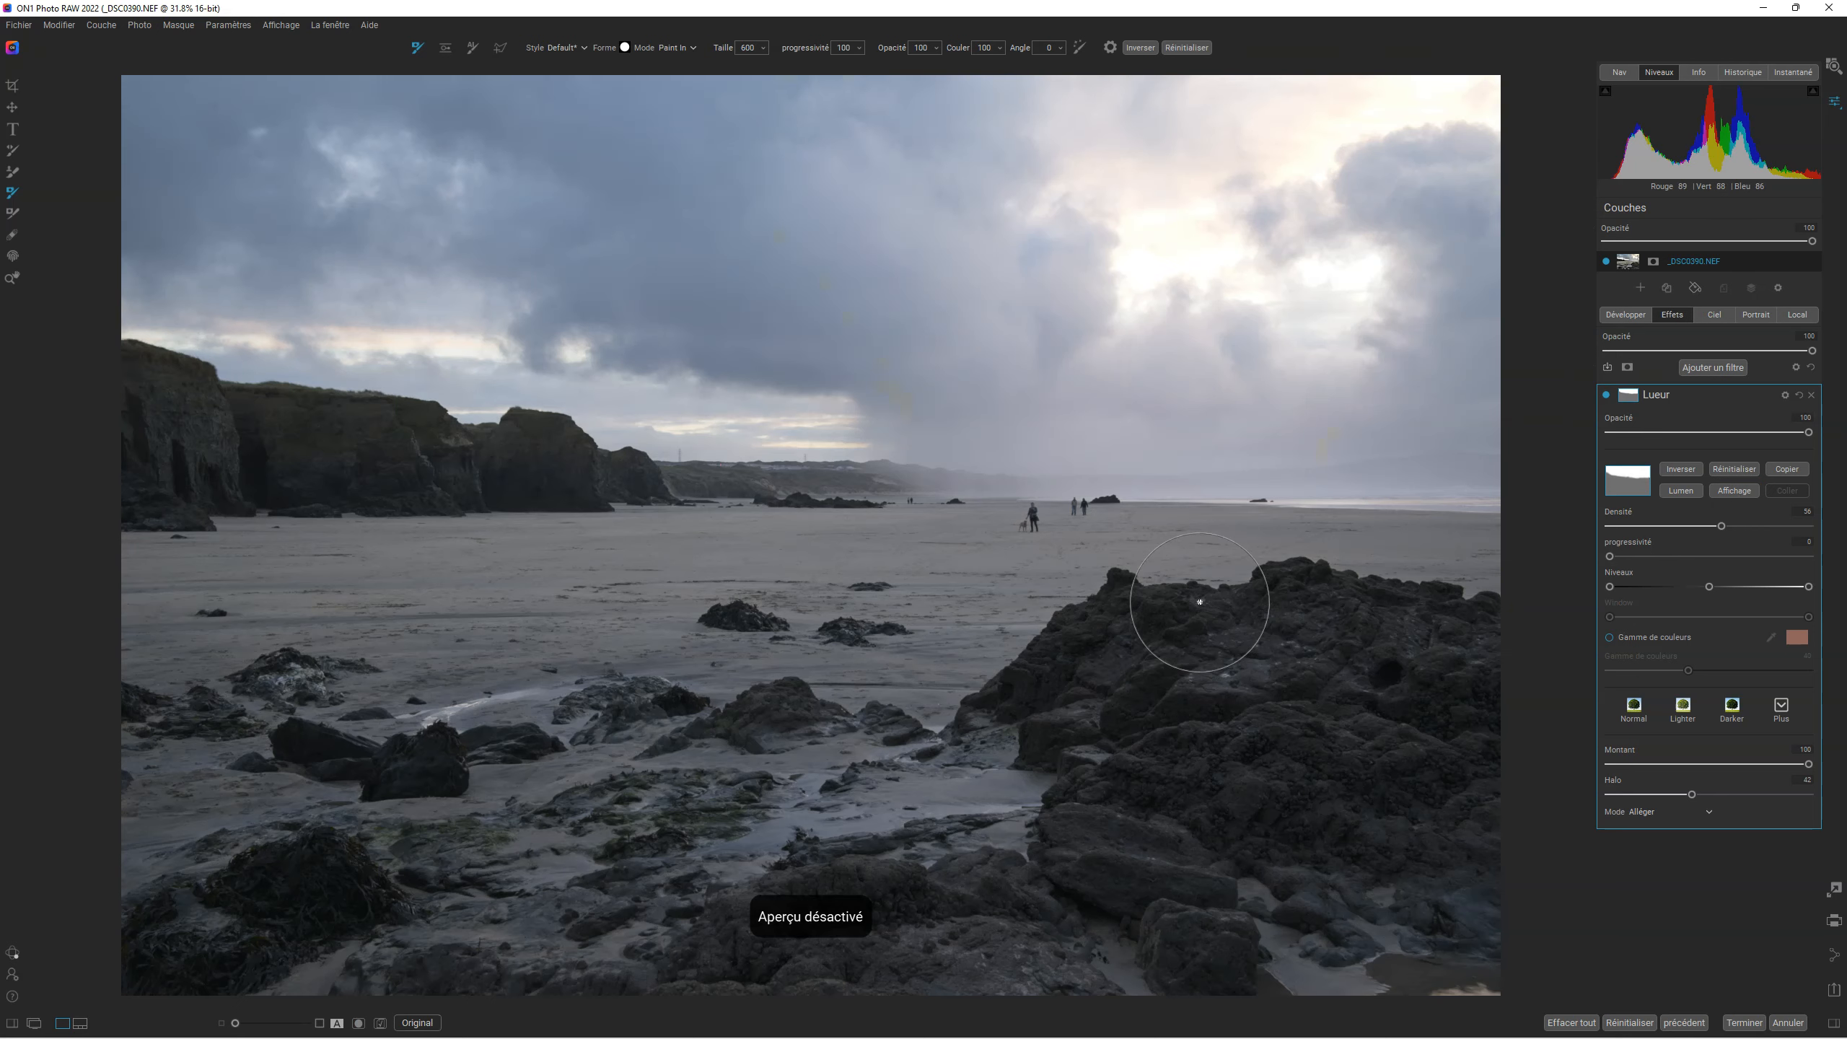
key("backslash")
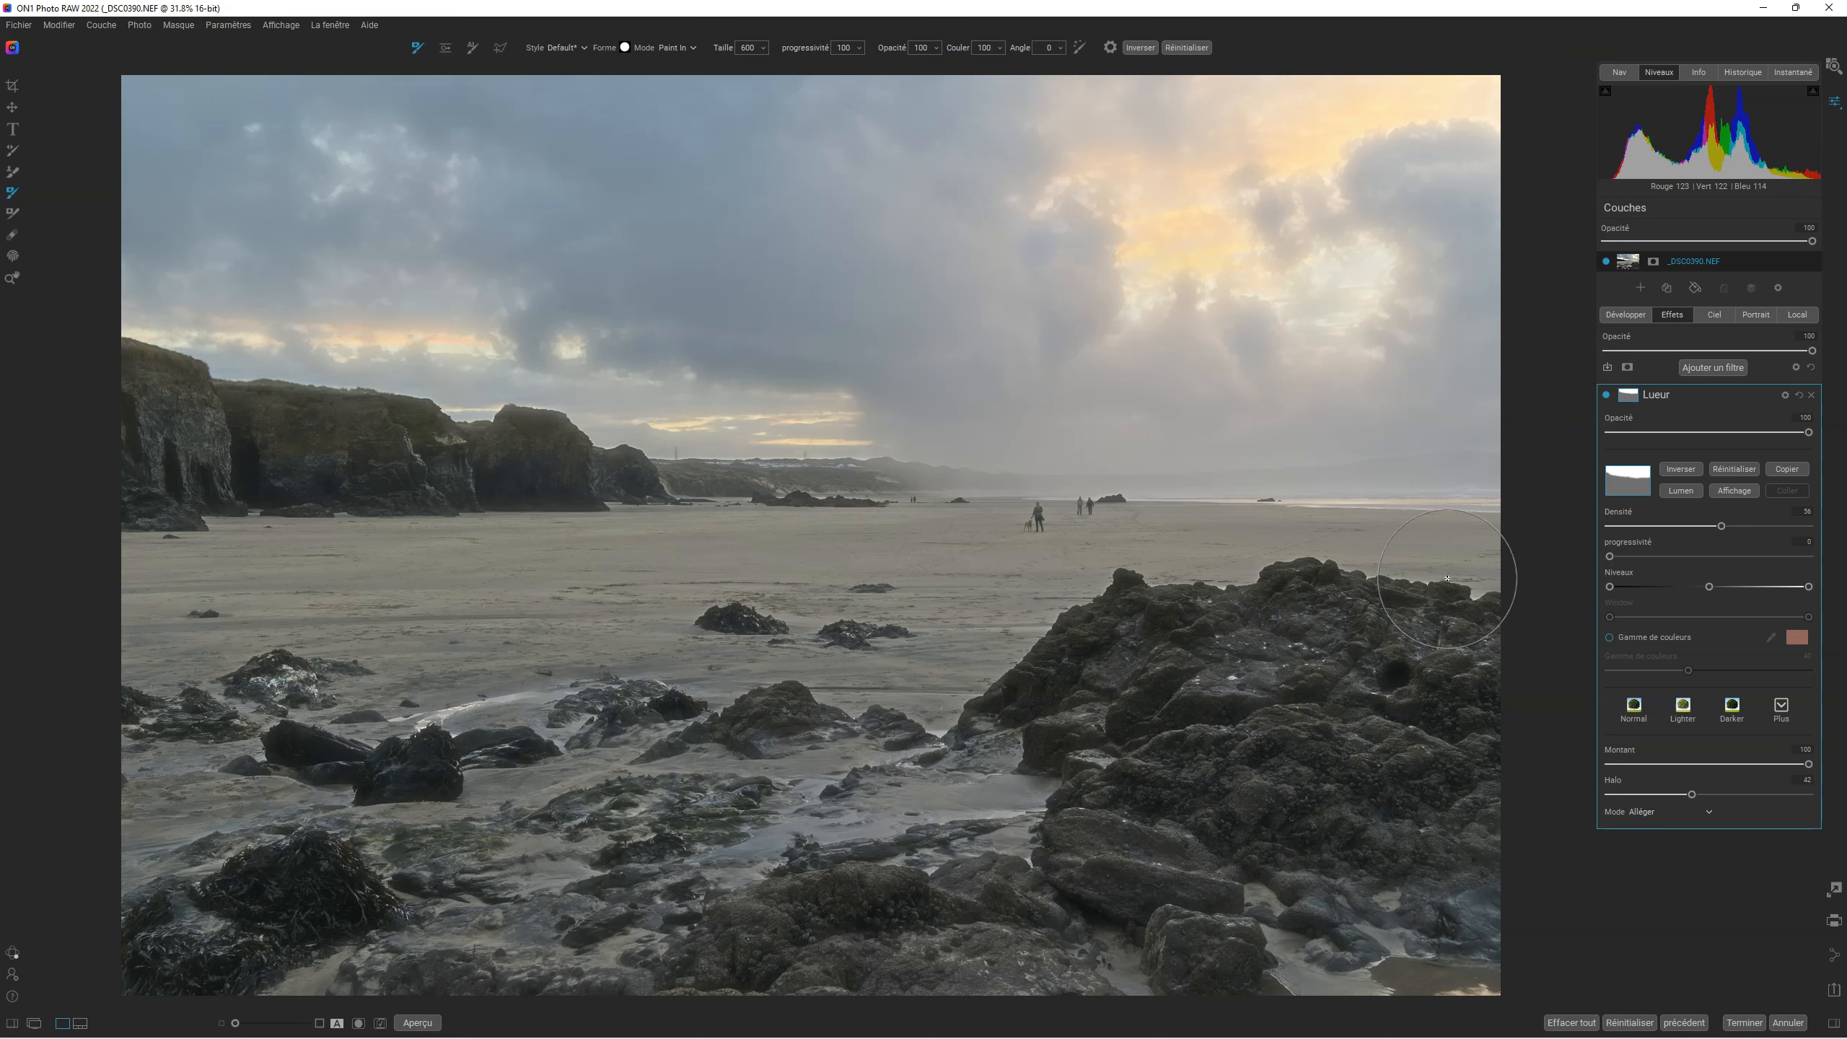
Reset the painted Lueur mask, replace it with a luminosity mask, and preview that mask in black and white.
left_click(1732, 468)
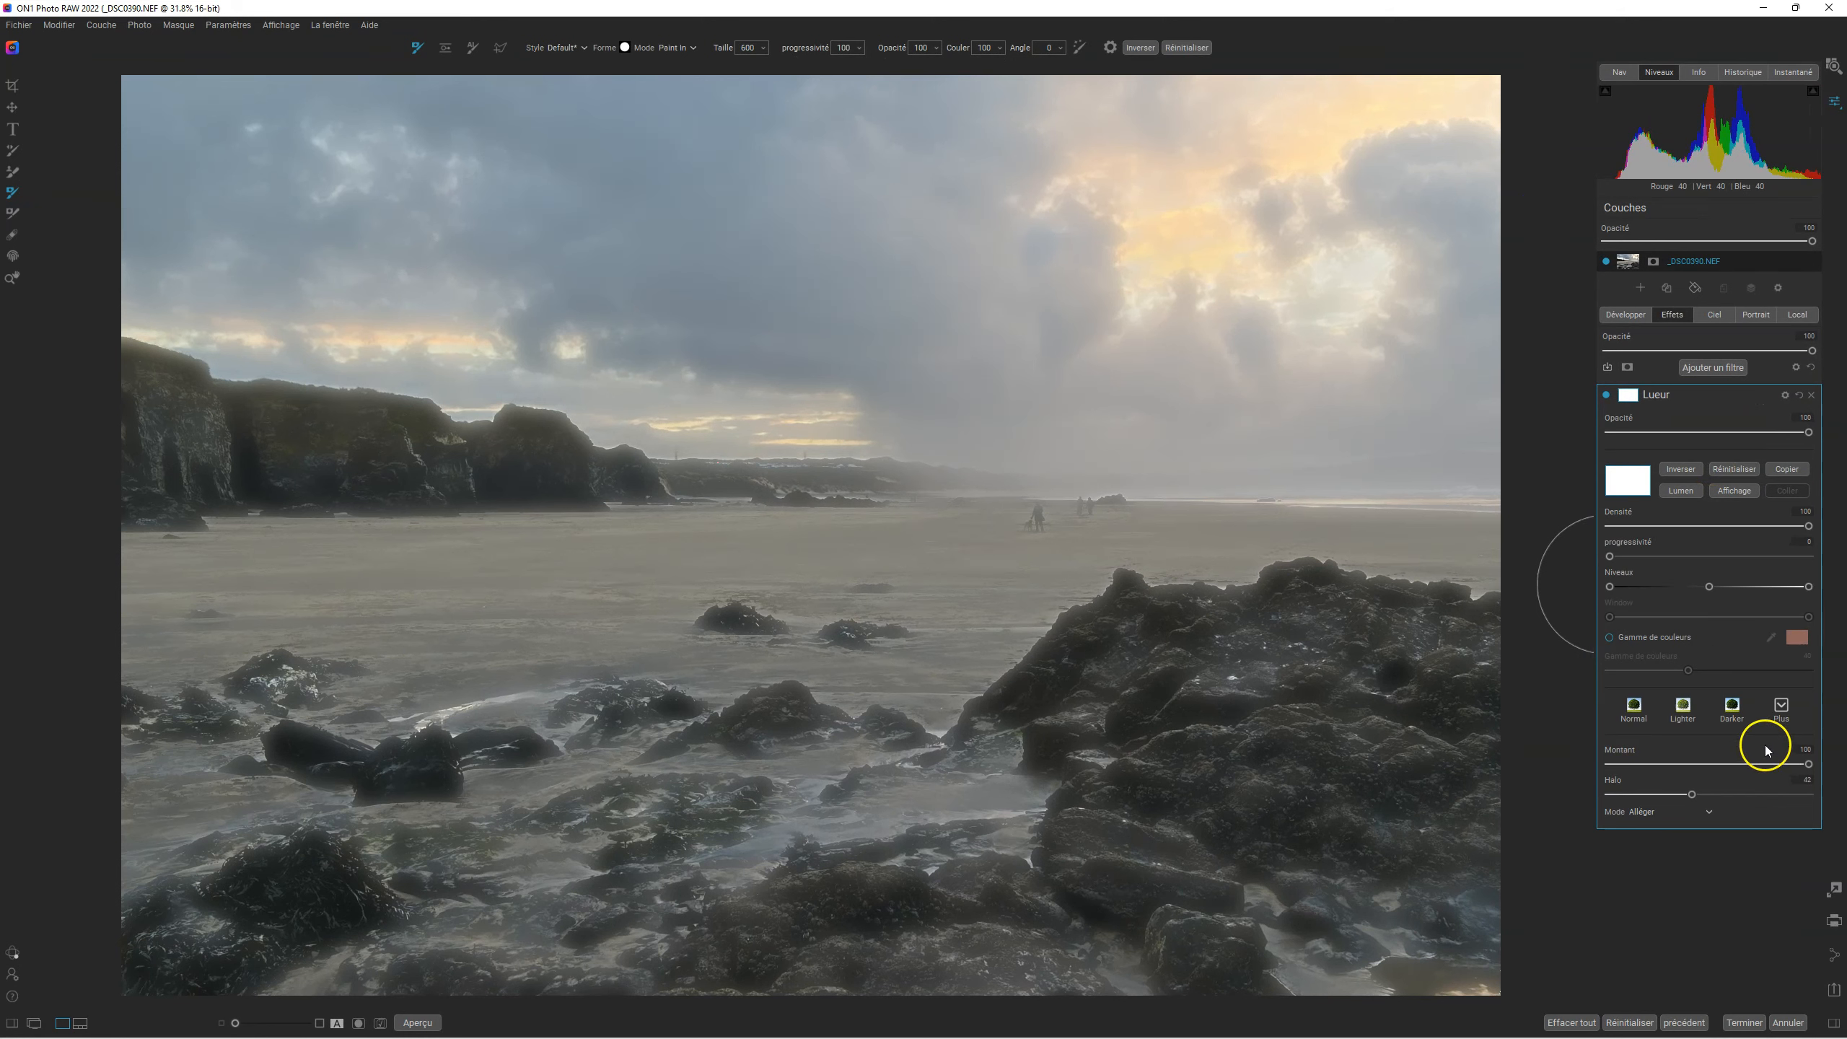
left_click(1680, 491)
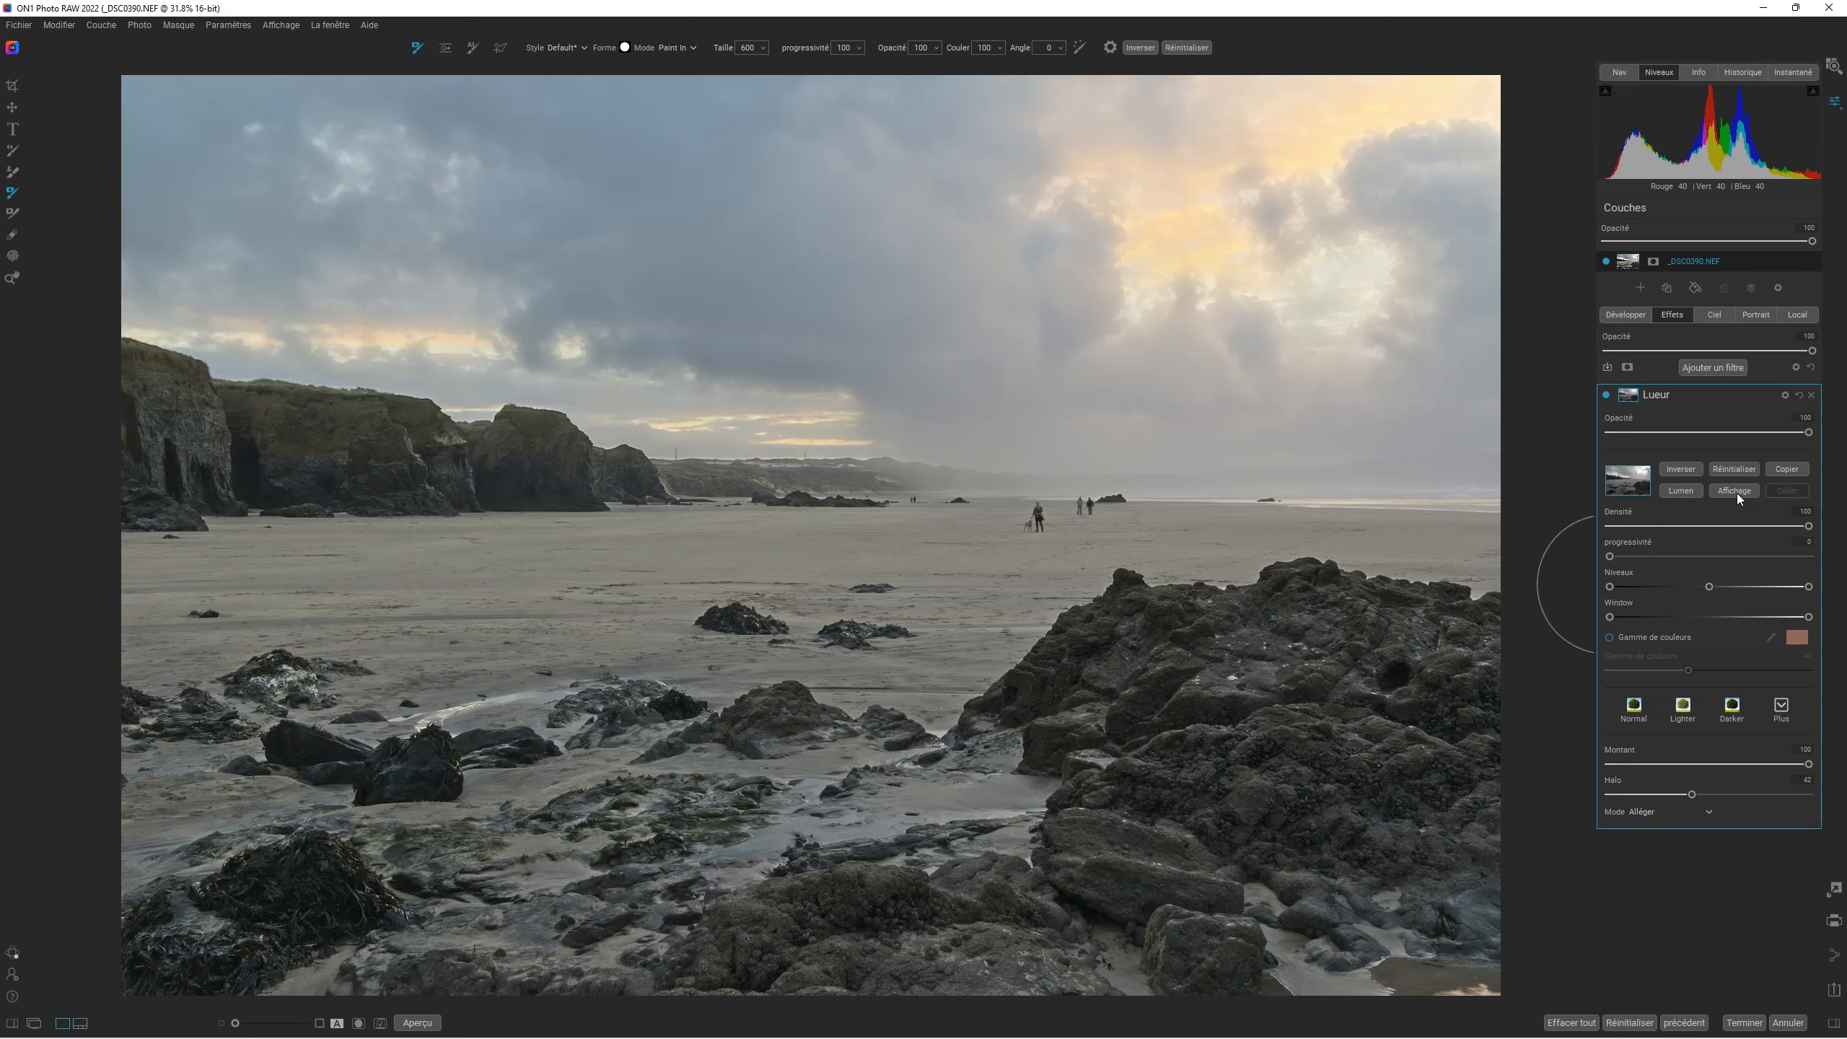
left_click(1737, 494)
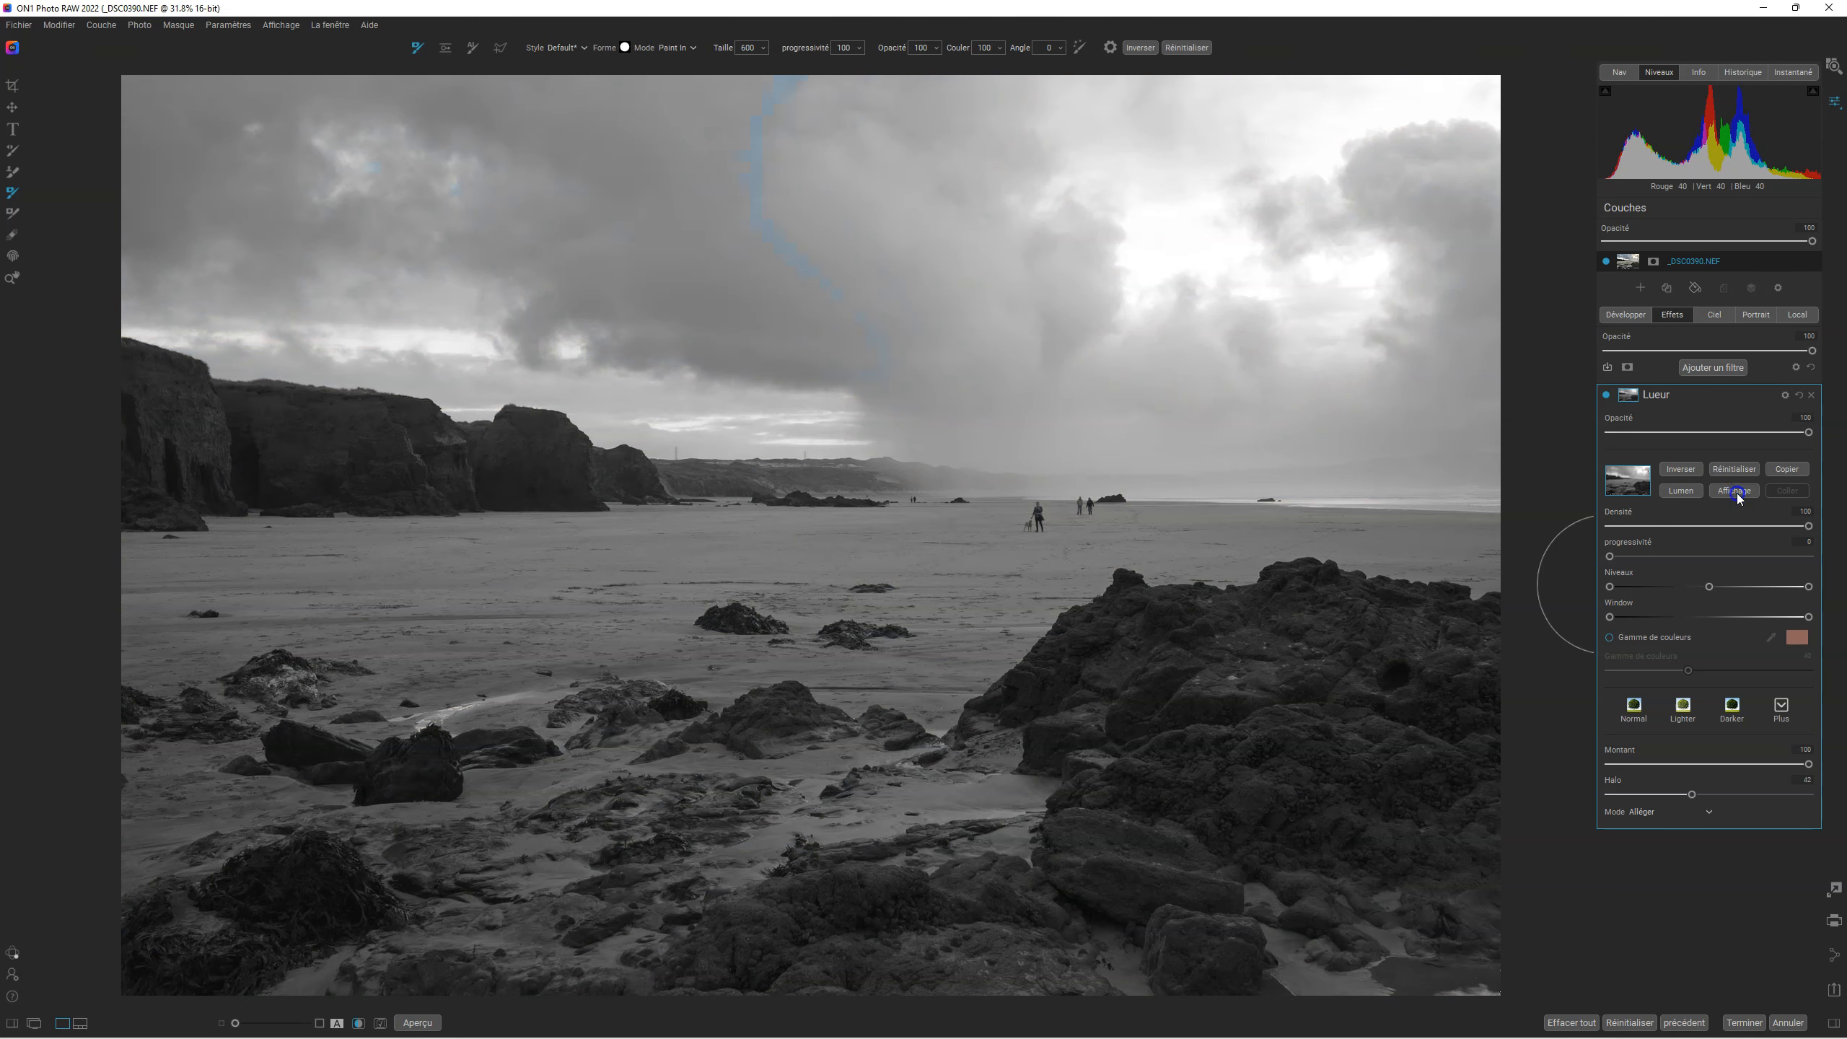
left_click(1737, 494)
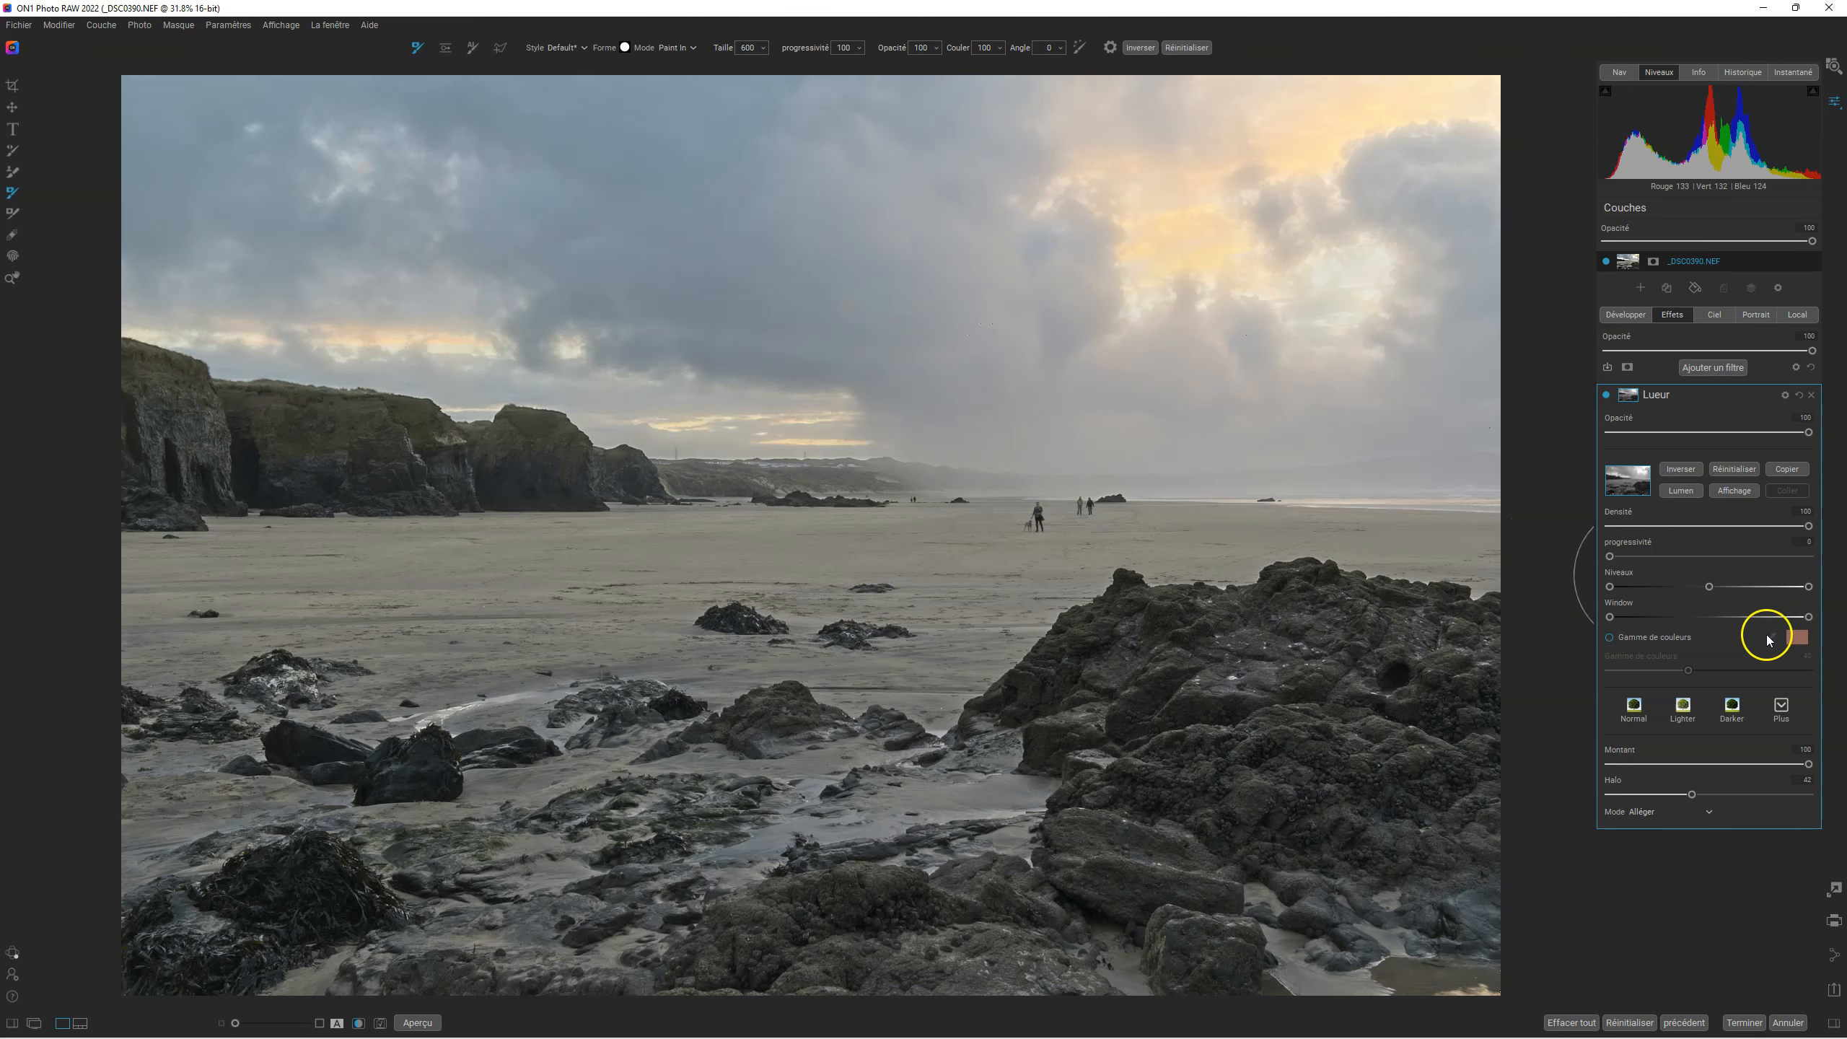
Display the luminosity mask and lighten its midtones with the levels, then return to the photo view.
left_click(1738, 494)
left_click_drag(1709, 586, 1654, 588)
double_click(1682, 587)
left_click(1734, 492)
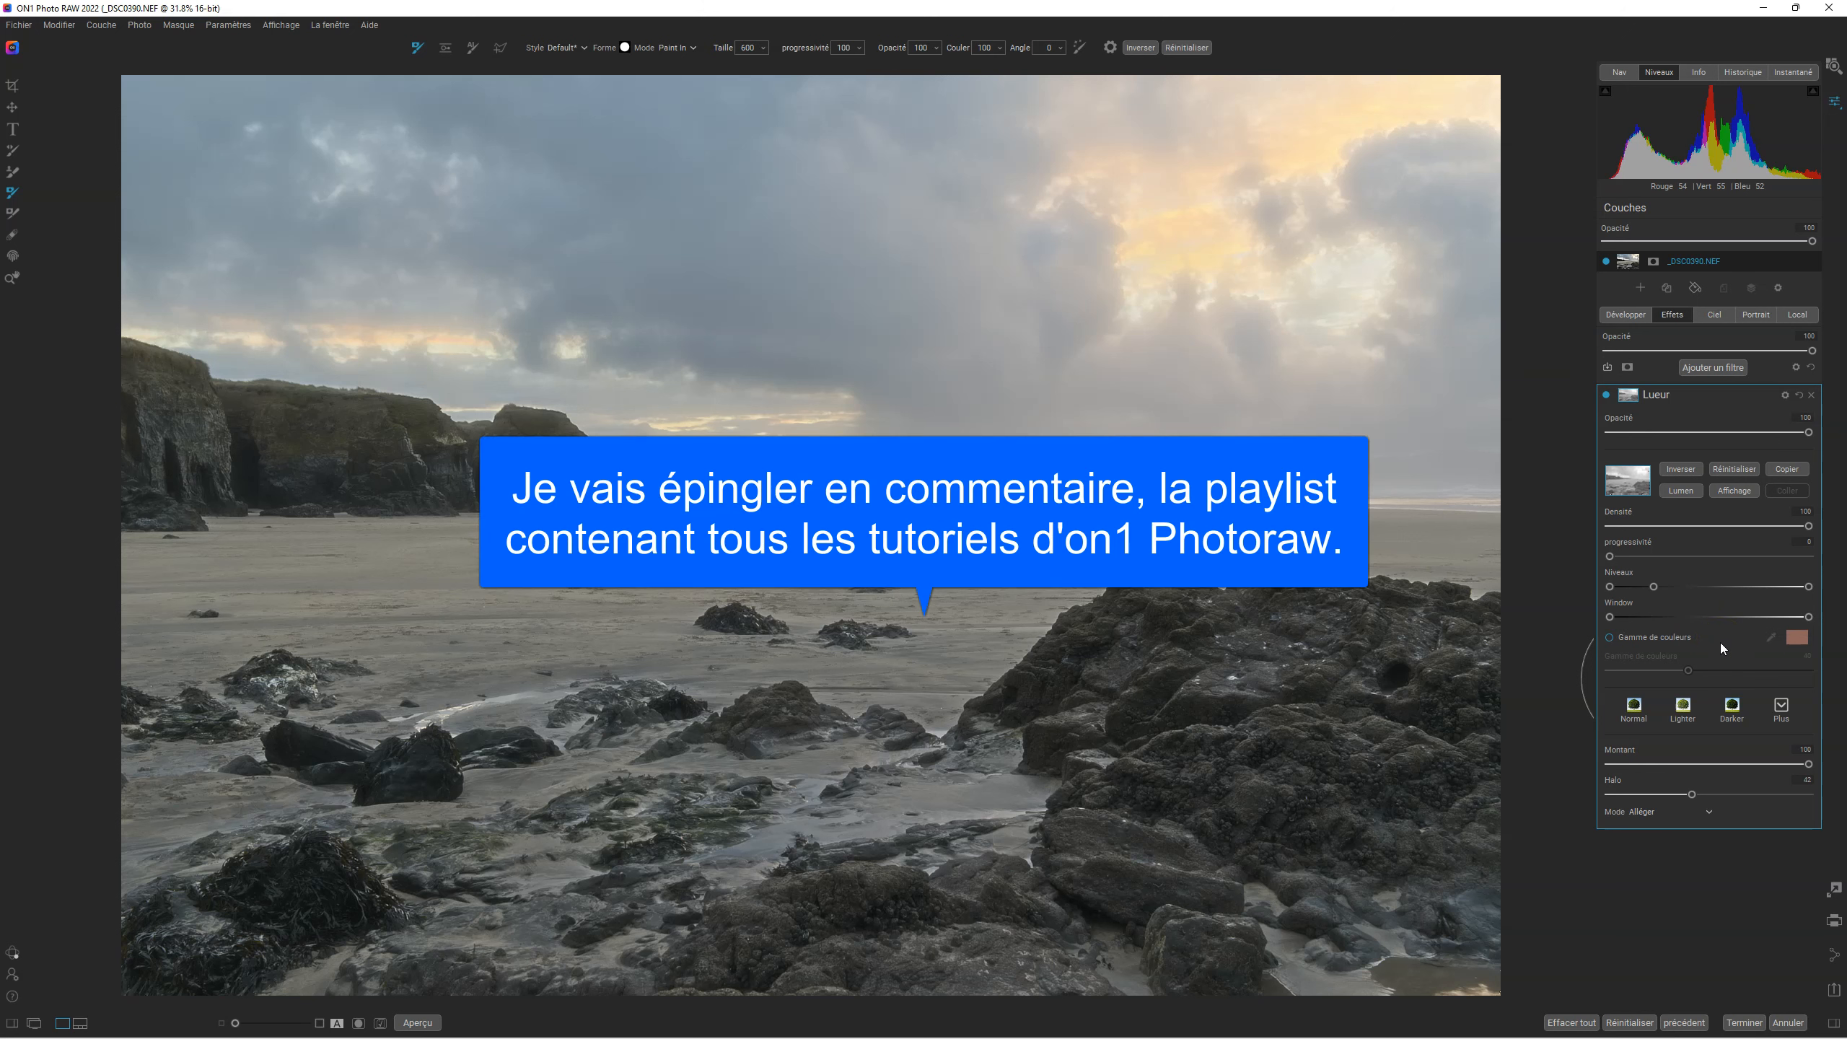
Review the Lueur filter's additional styles, set its amount to 87, and lighten the mask's midtones further.
left_click(1735, 763)
left_click_drag(1736, 764, 1743, 764)
left_click(1779, 705)
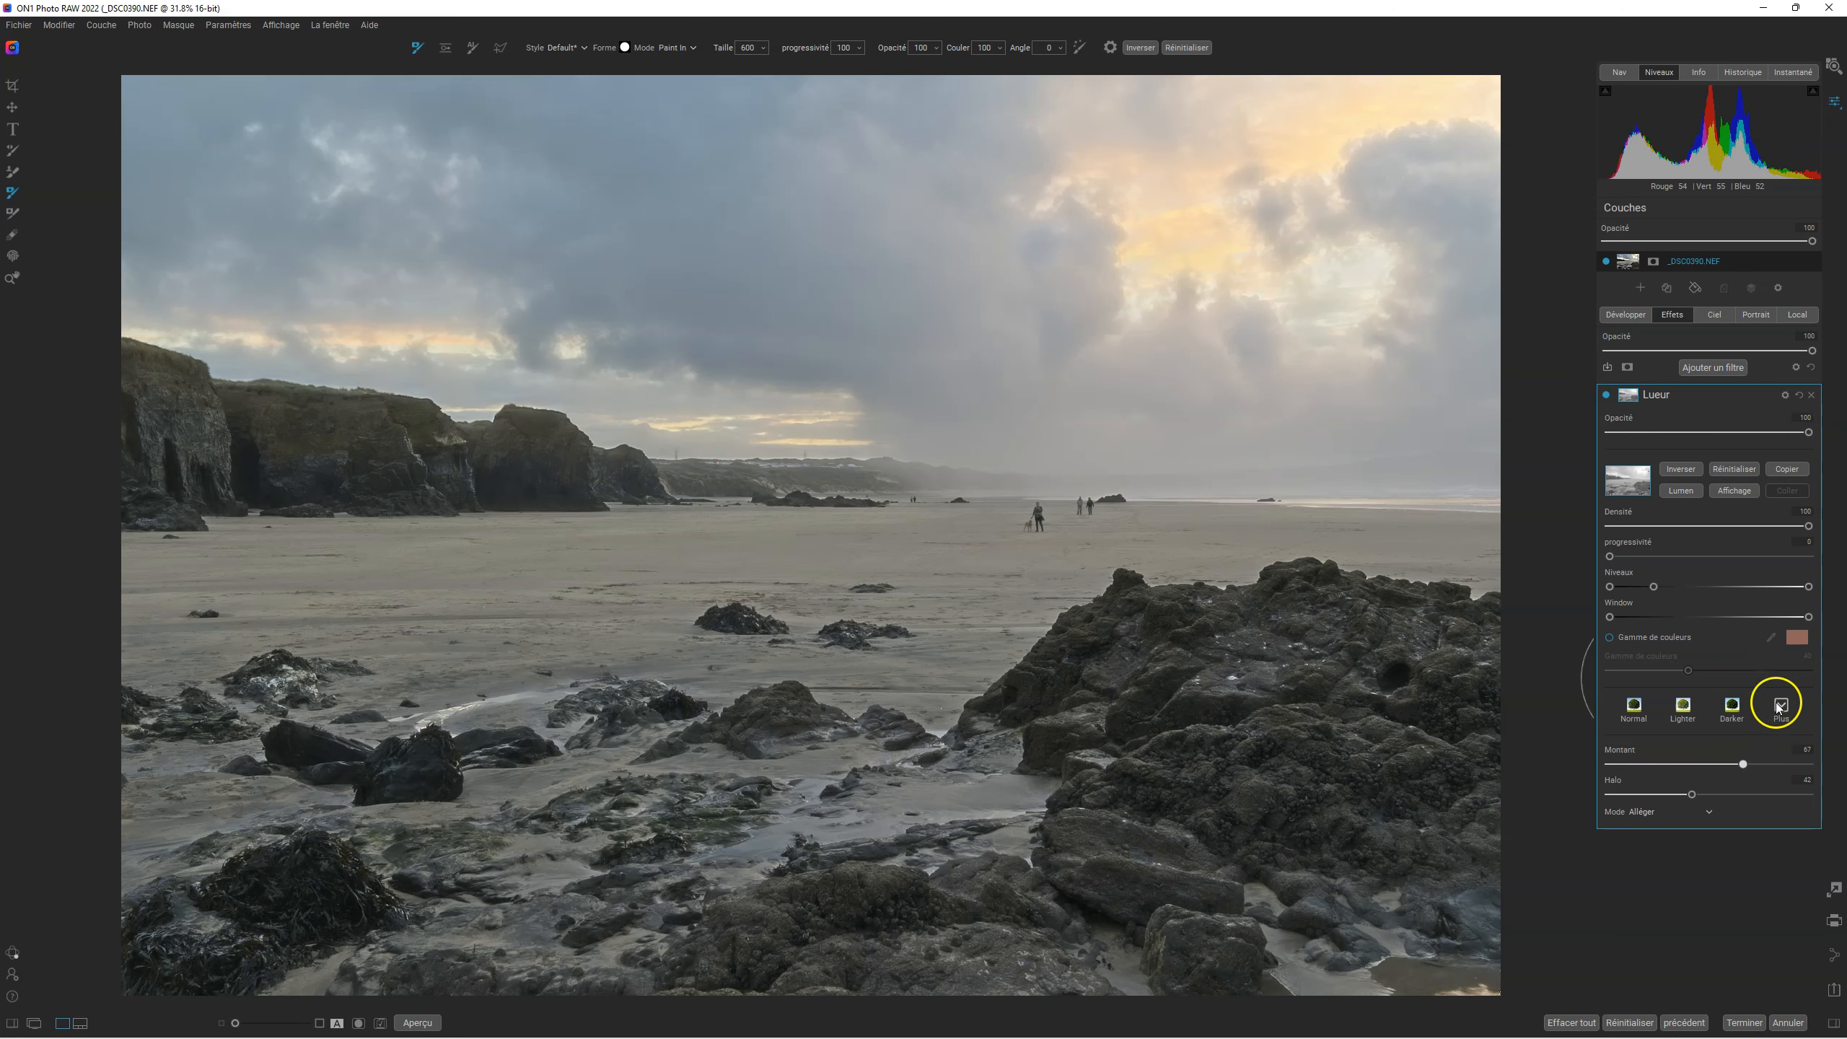
left_click(1779, 706)
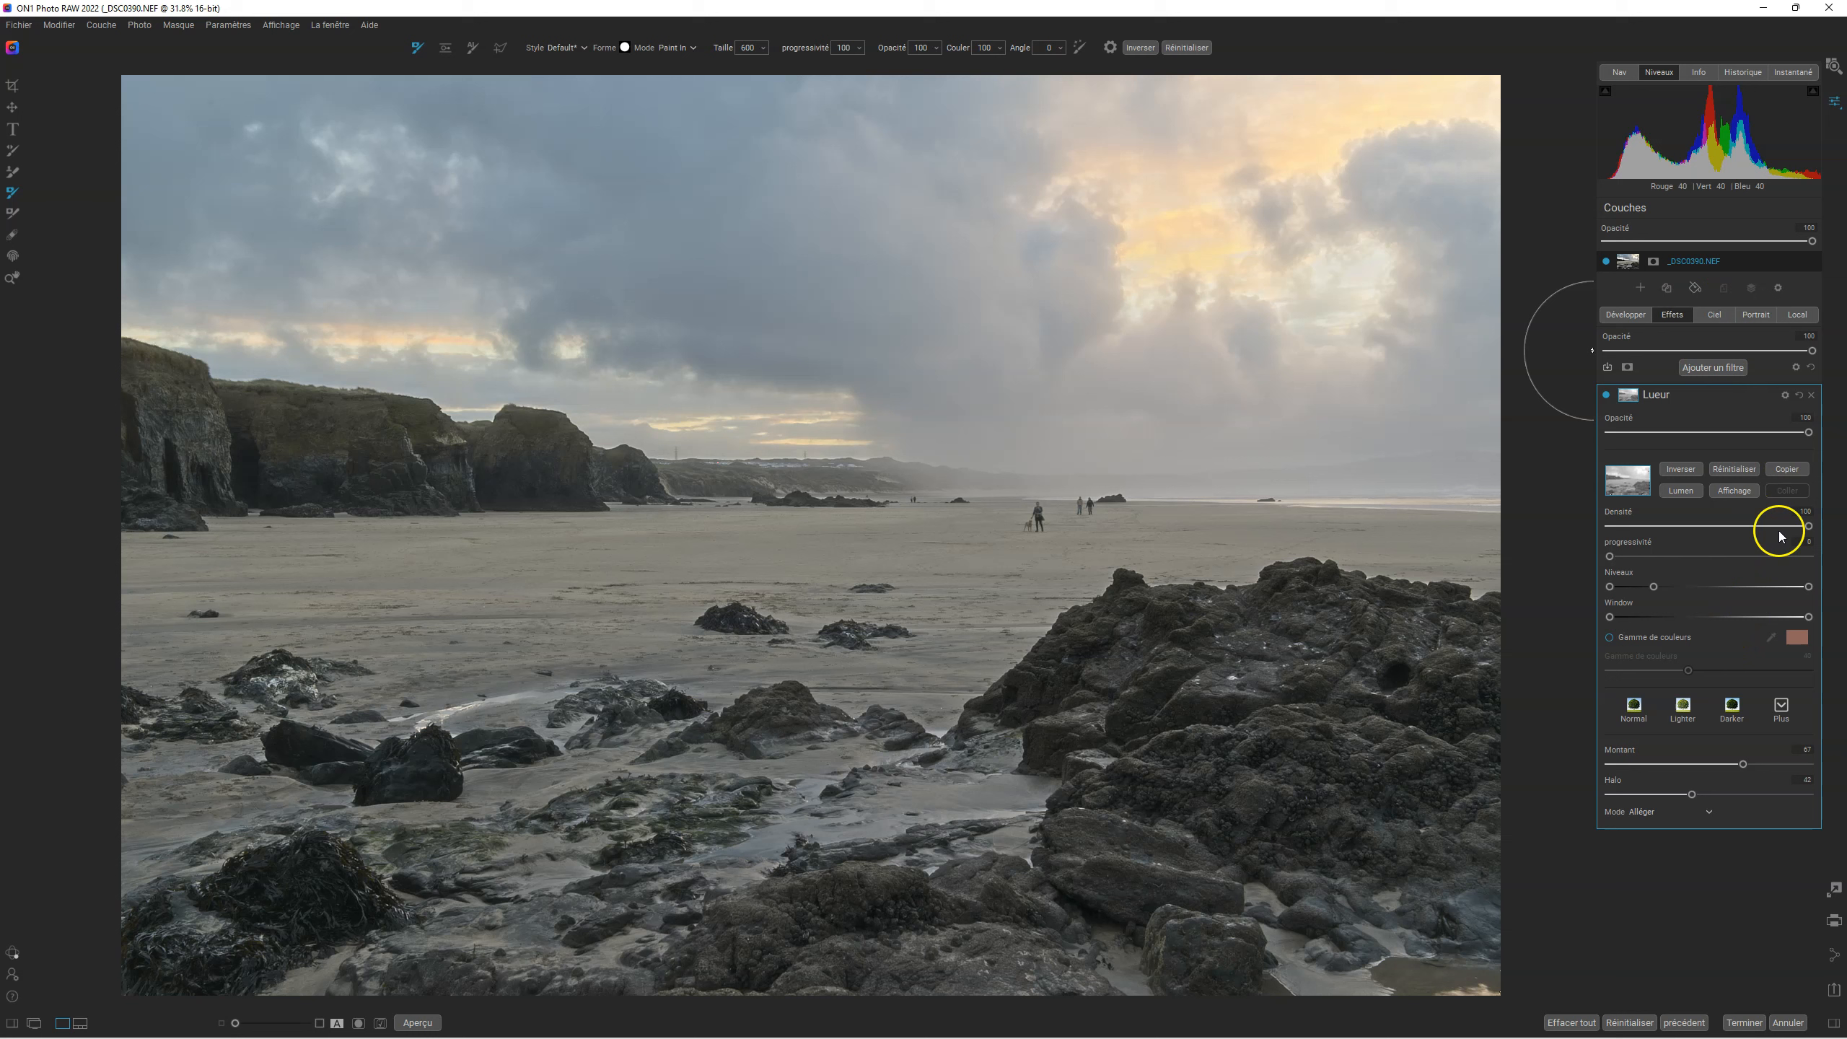
left_click_drag(1743, 764, 1780, 767)
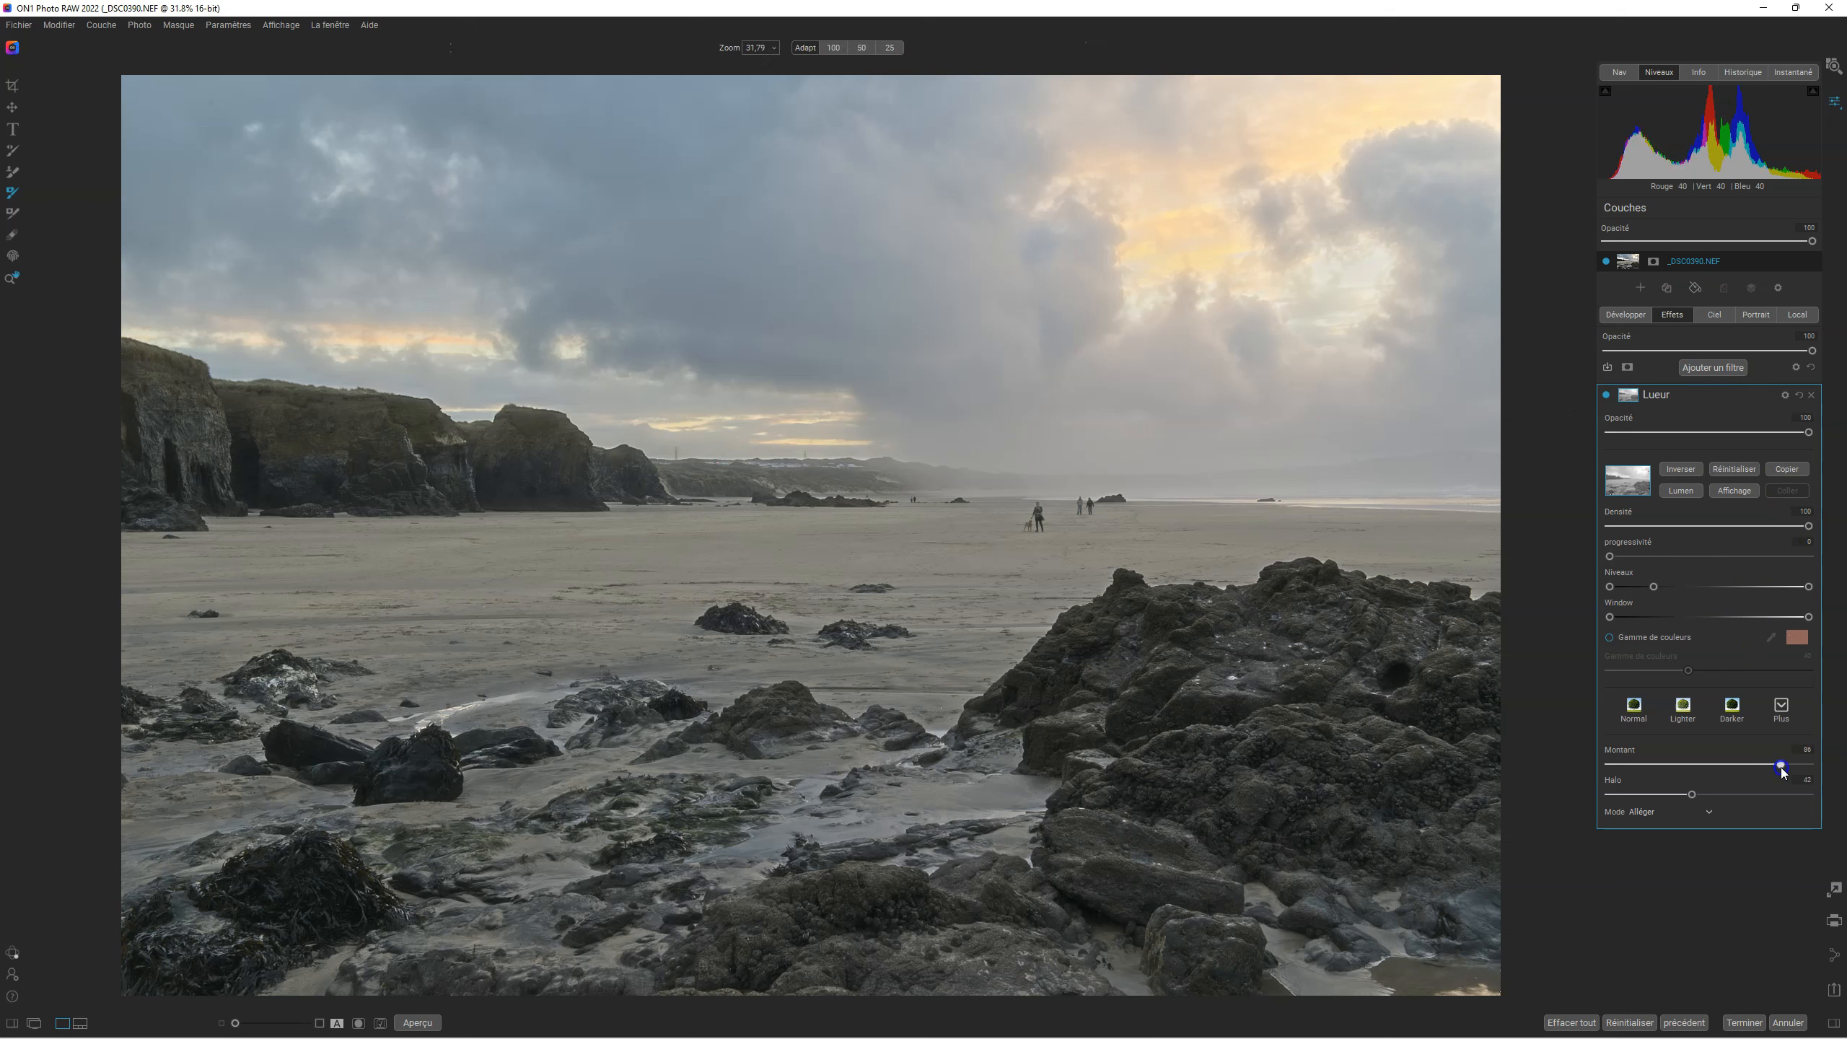
mouse_move(1654, 587)
left_mouse_down()
mouse_move(1720, 590)
mouse_move(1613, 586)
mouse_move(1630, 600)
left_mouse_up()
Add a Vignette filter centred on the horizon beneath the bright clouds, with luminosity -16, size 36 and progressivité 100.
left_click(1713, 367)
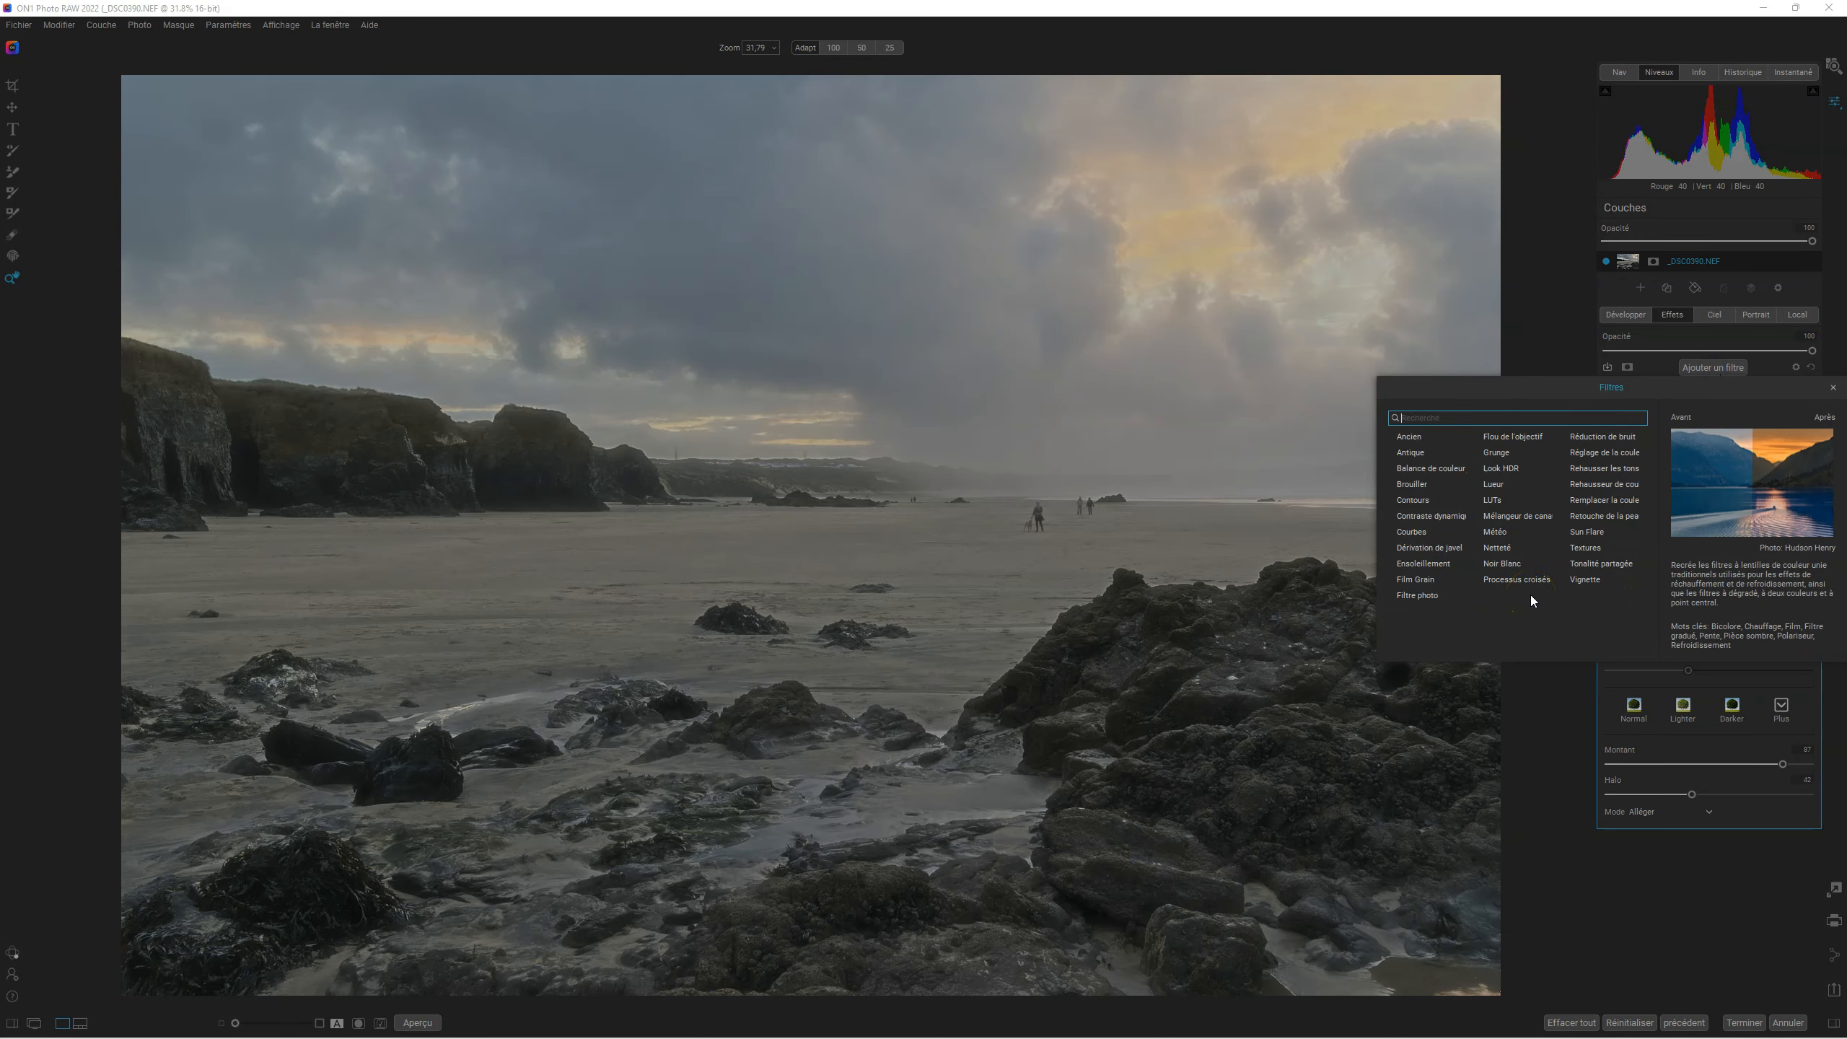
left_click(1585, 580)
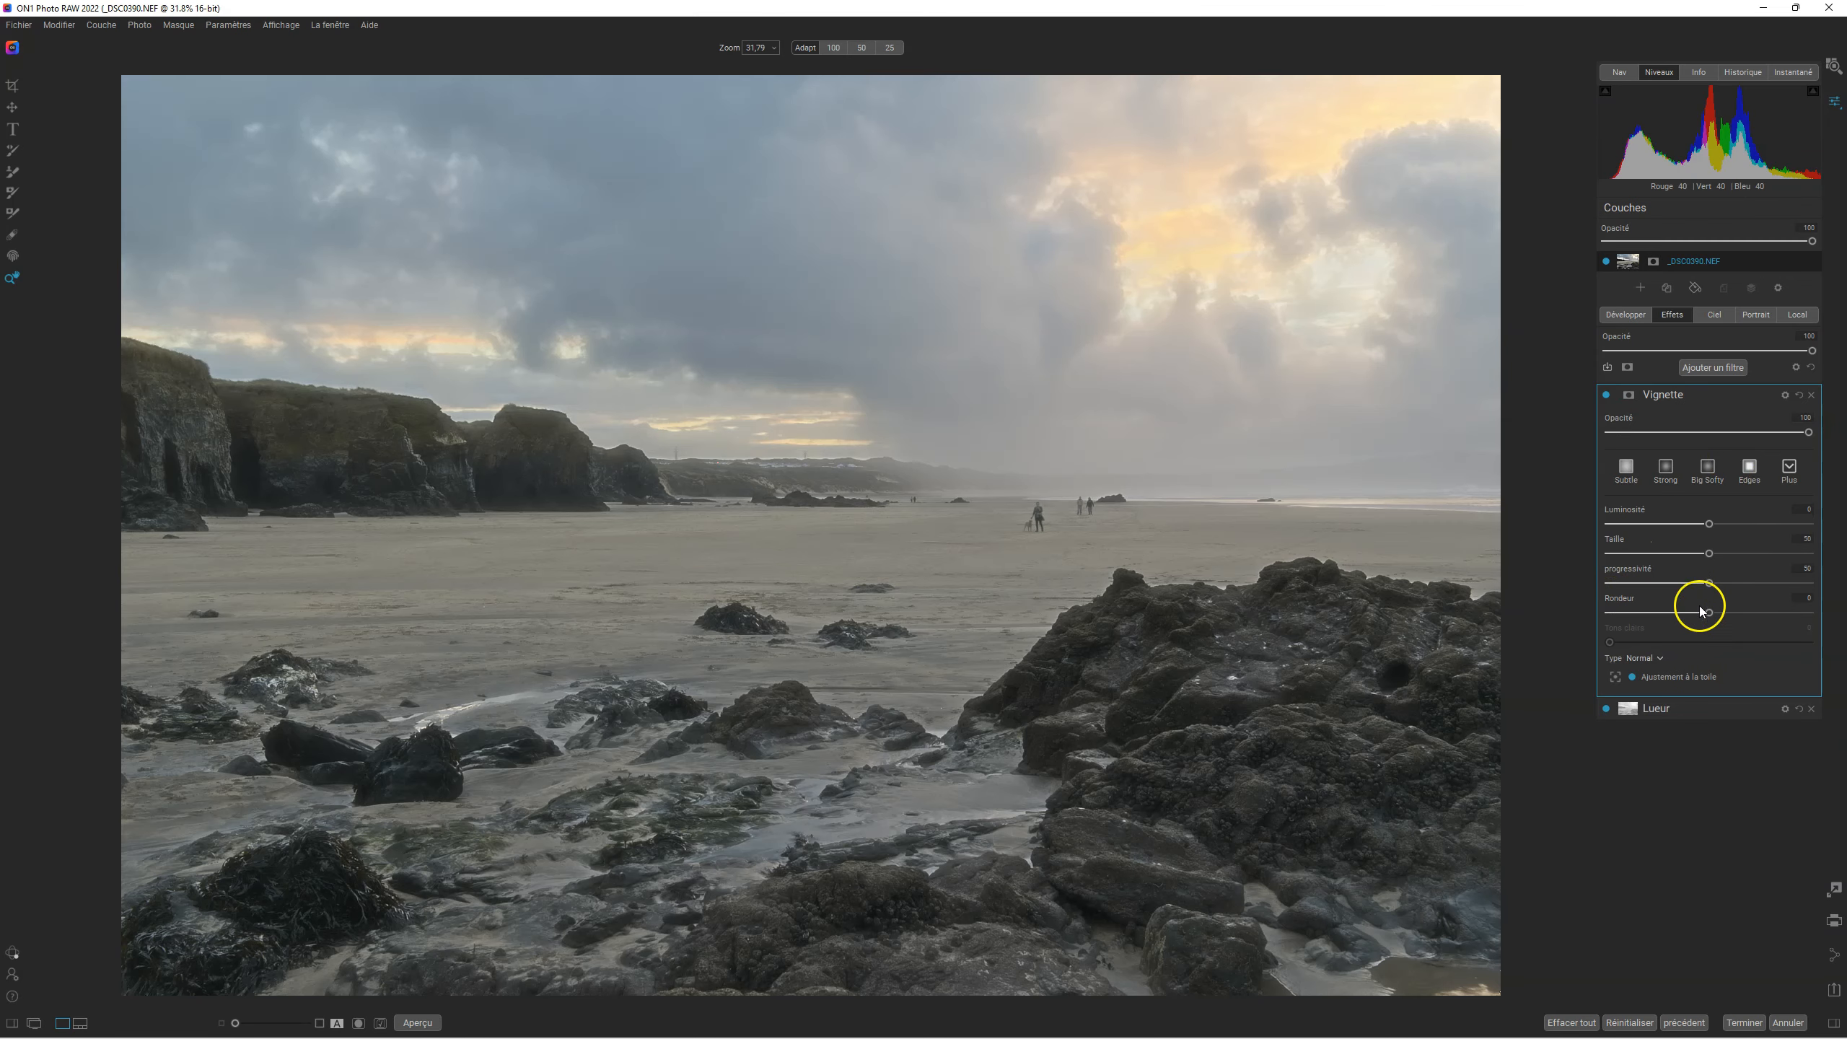
left_click_drag(1709, 525, 1843, 579)
left_click(1615, 677)
mouse_move(1645, 524)
left_mouse_down()
mouse_move(1709, 529)
mouse_move(1693, 528)
left_mouse_up()
left_click(1048, 684)
left_click(1163, 492)
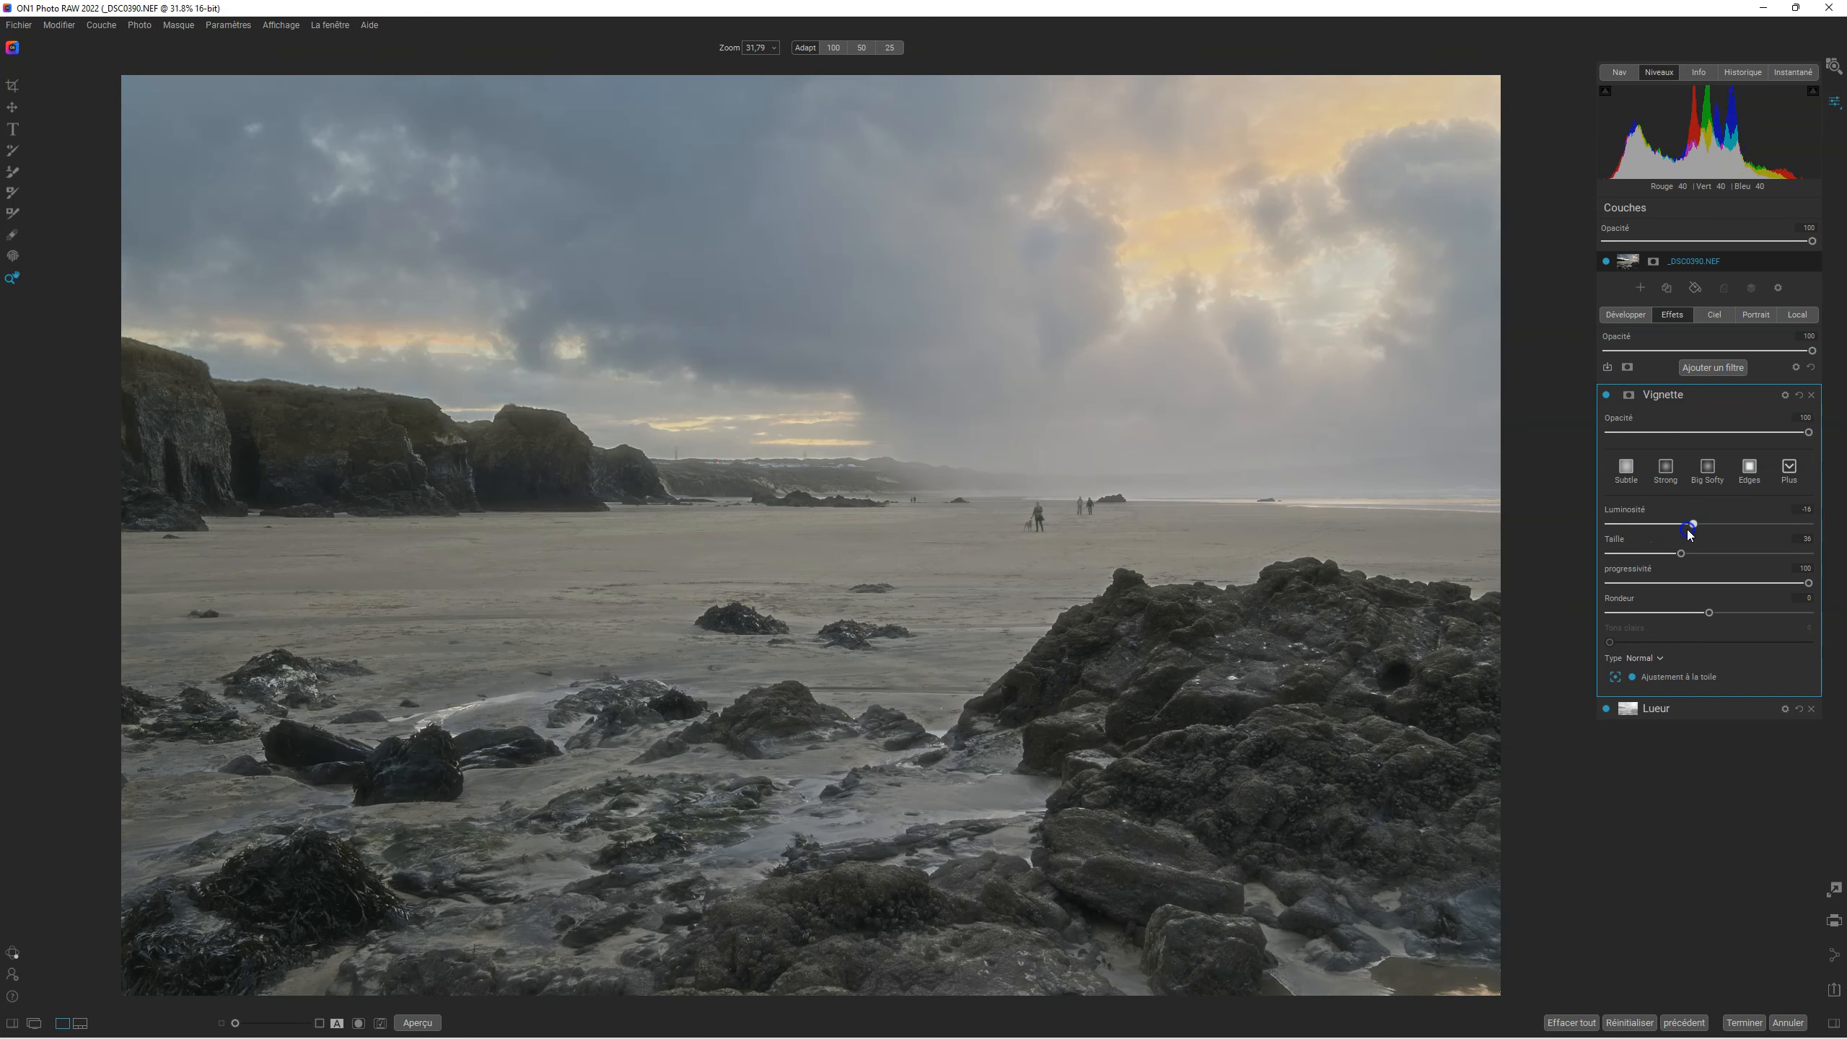
Erase the walkers on the beach and the small distant figures near the horizon with the eraser at size 100.
left_click(12, 235)
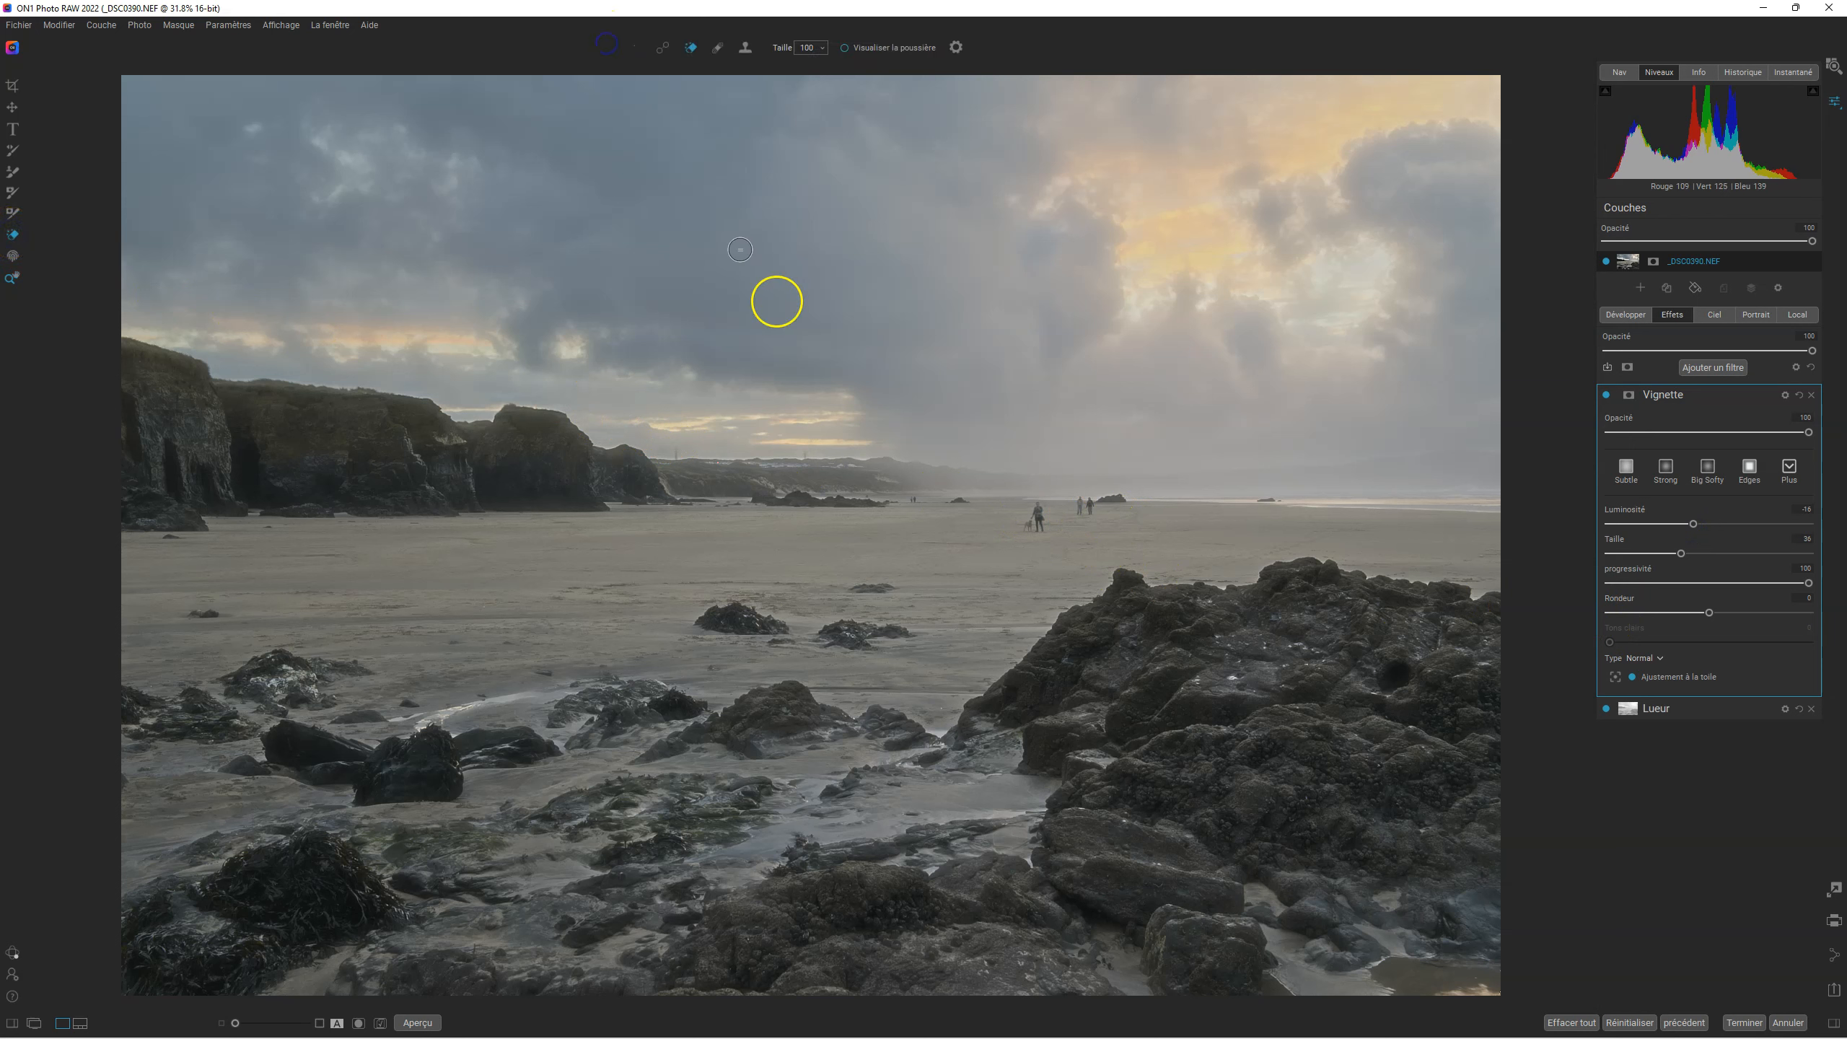
left_click_drag(1034, 512, 1031, 524)
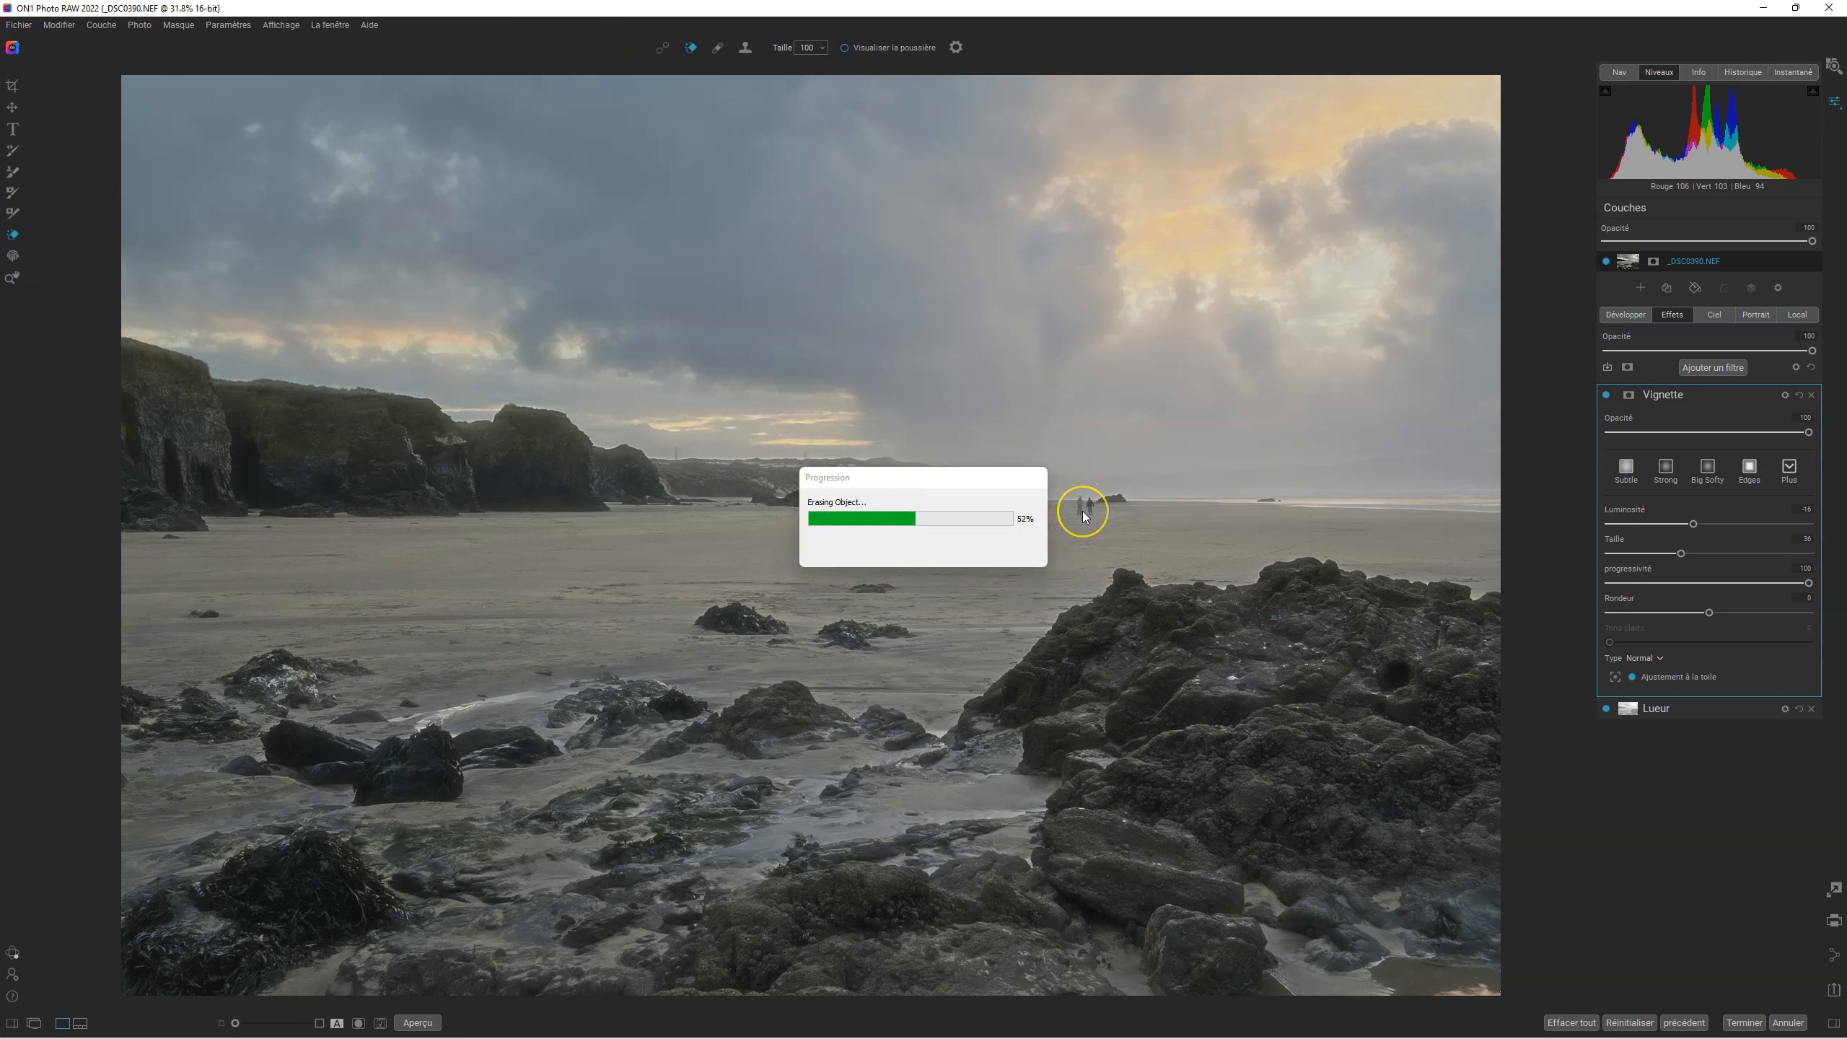
left_click_drag(1084, 513, 1082, 503)
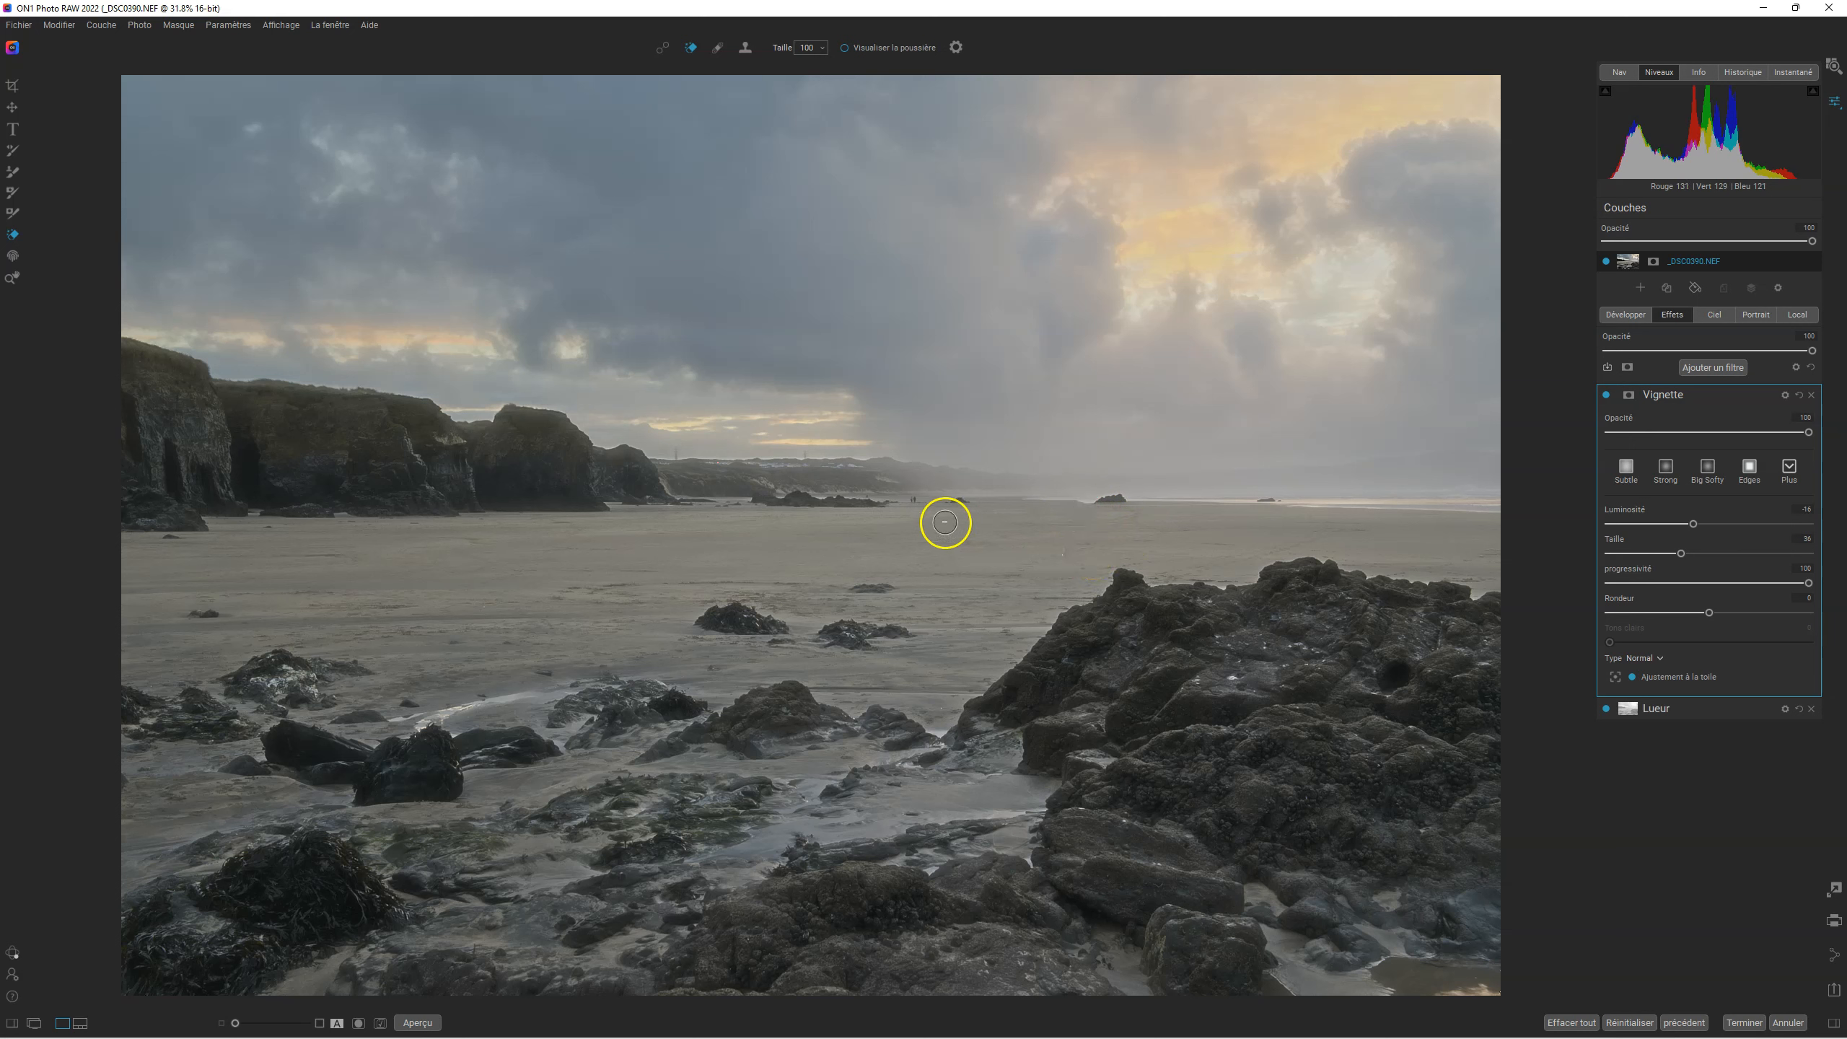
left_click(913, 501)
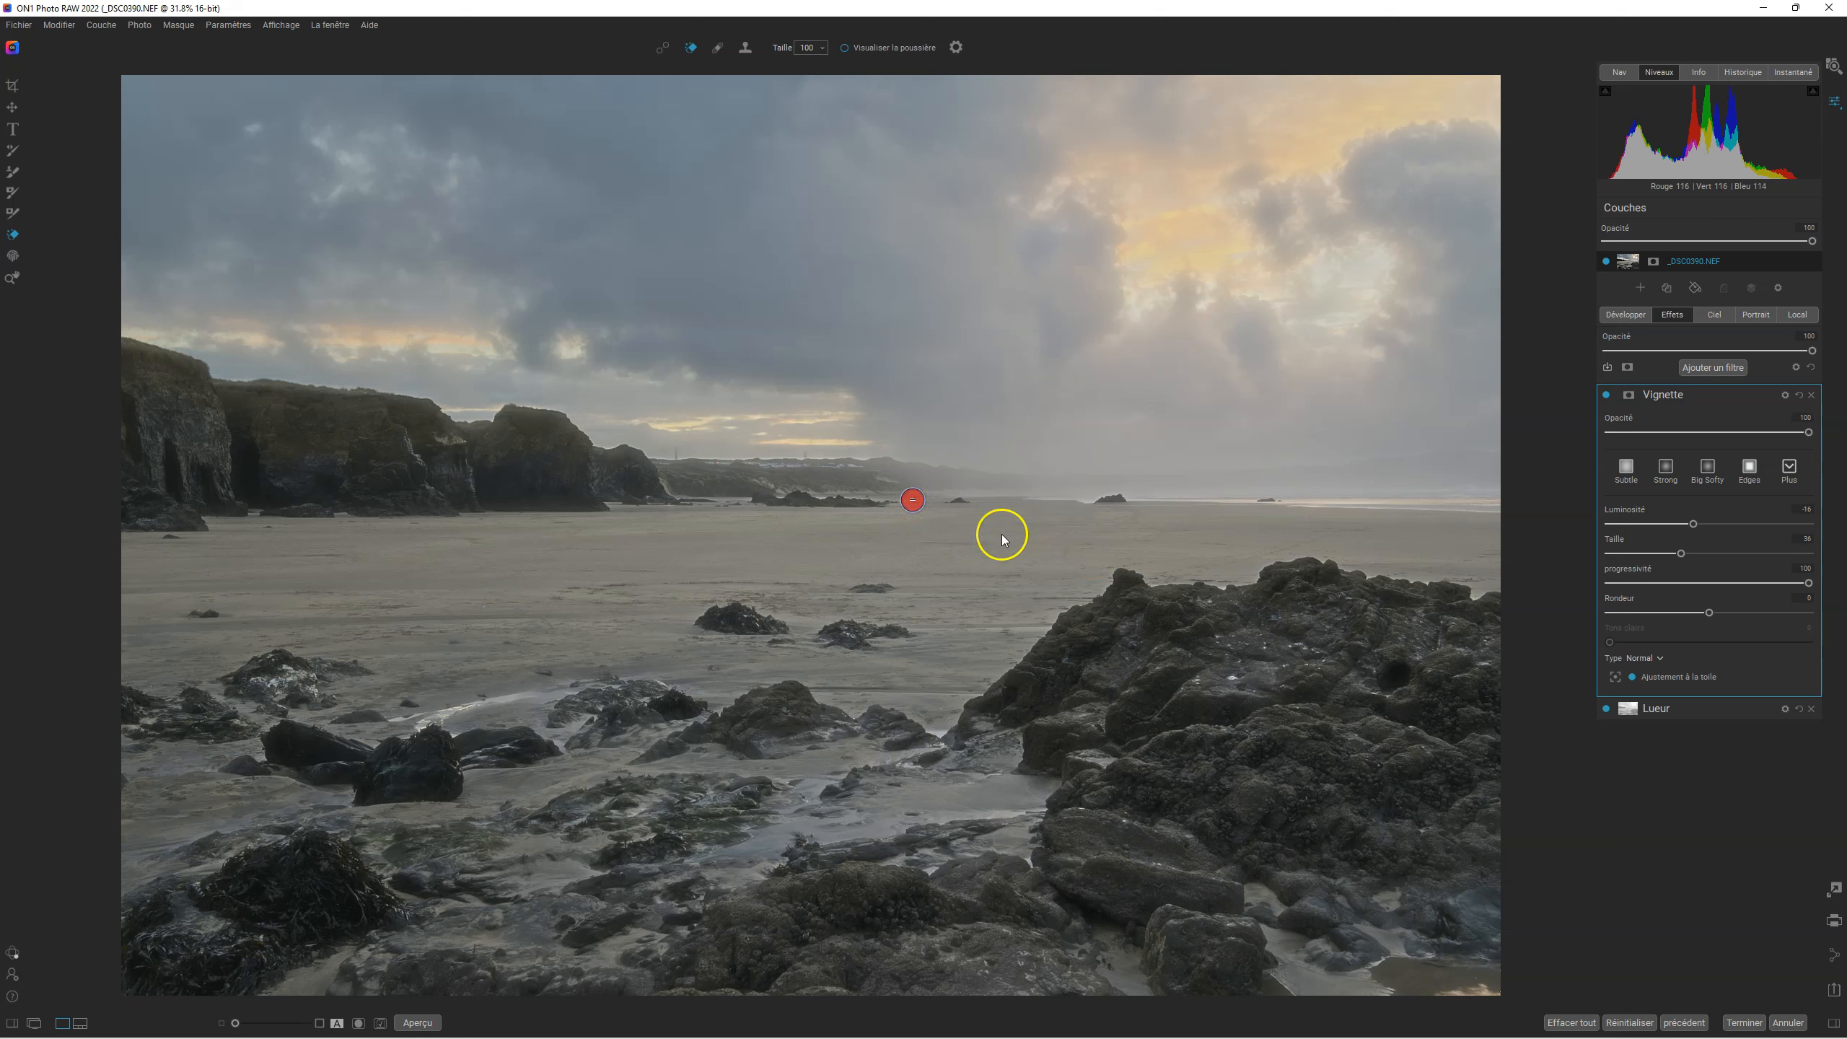